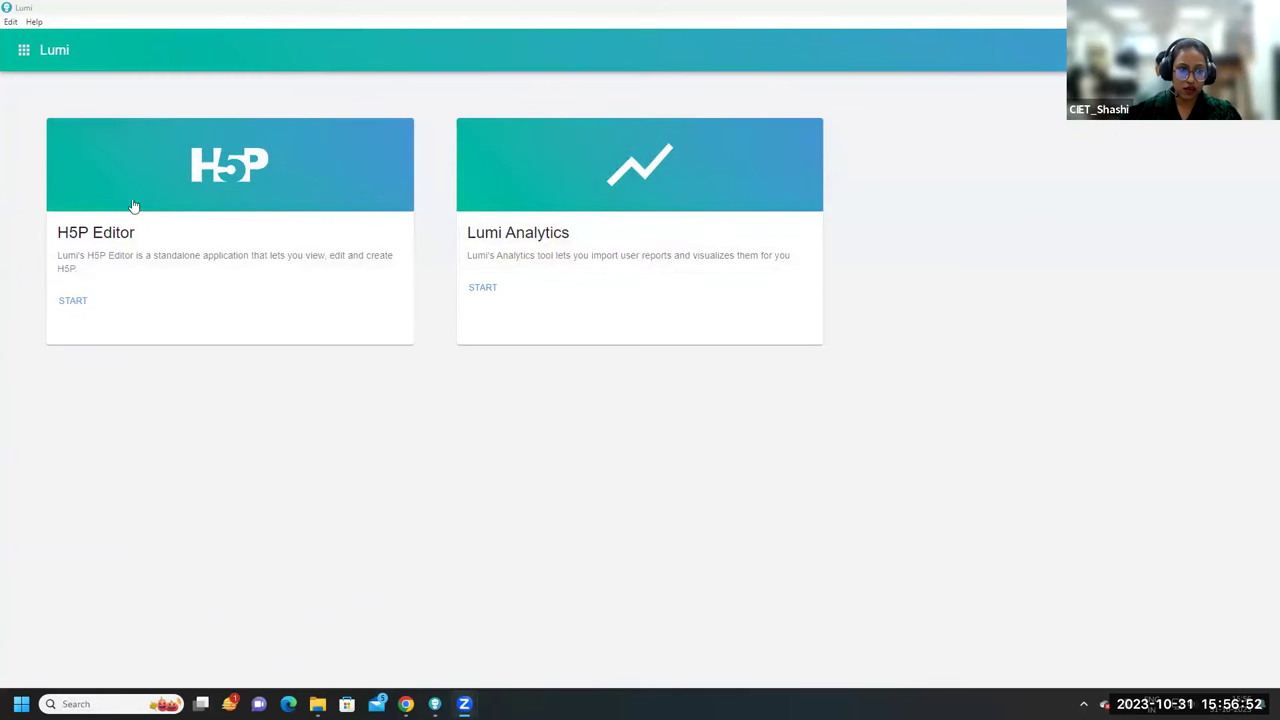
Create a new H5P file in the H5P Editor and browse the available content types
click(74, 301)
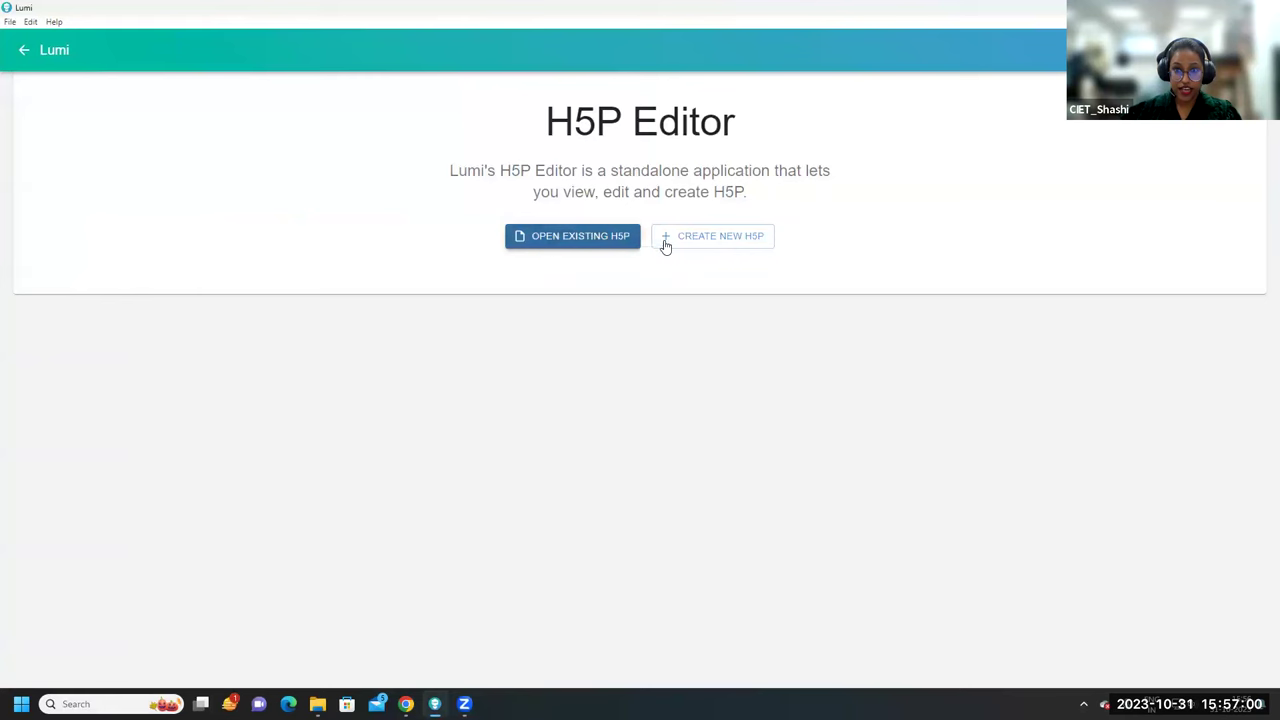
click(720, 246)
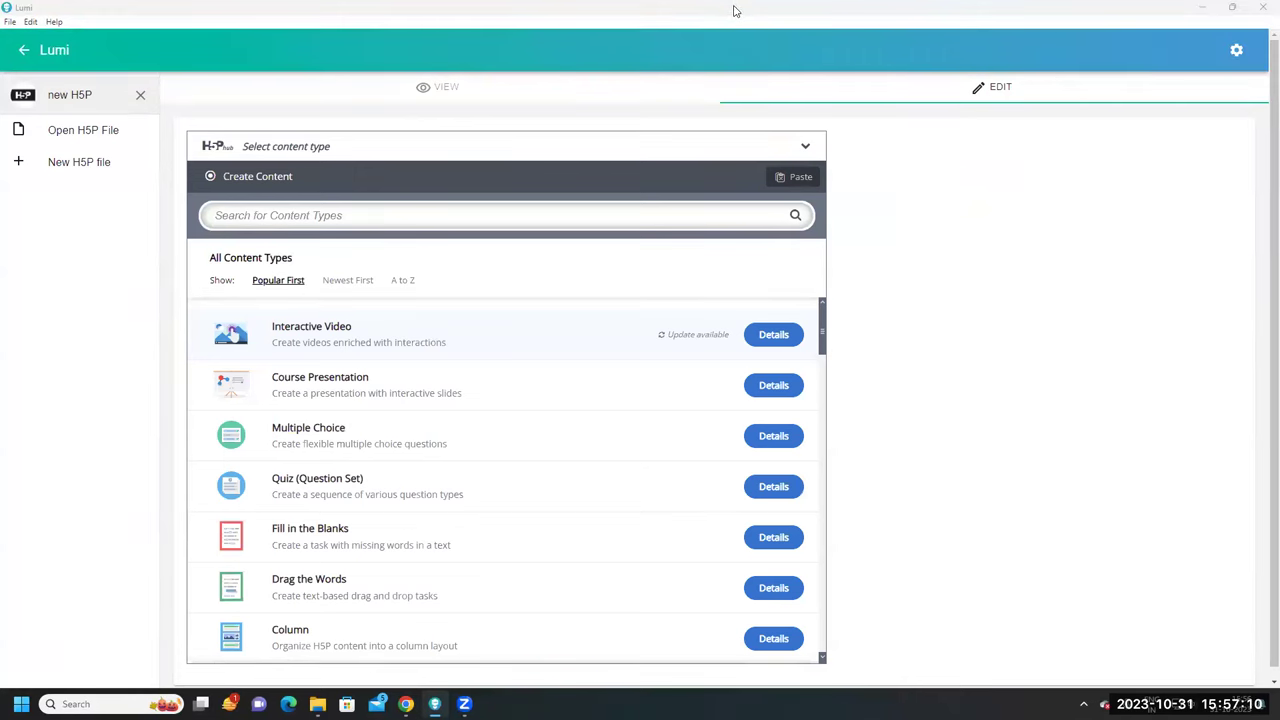
scroll(457, 406, down, 2)
scroll(531, 443, up, 2)
scroll(531, 443, down, 4)
scroll(529, 443, up, 4)
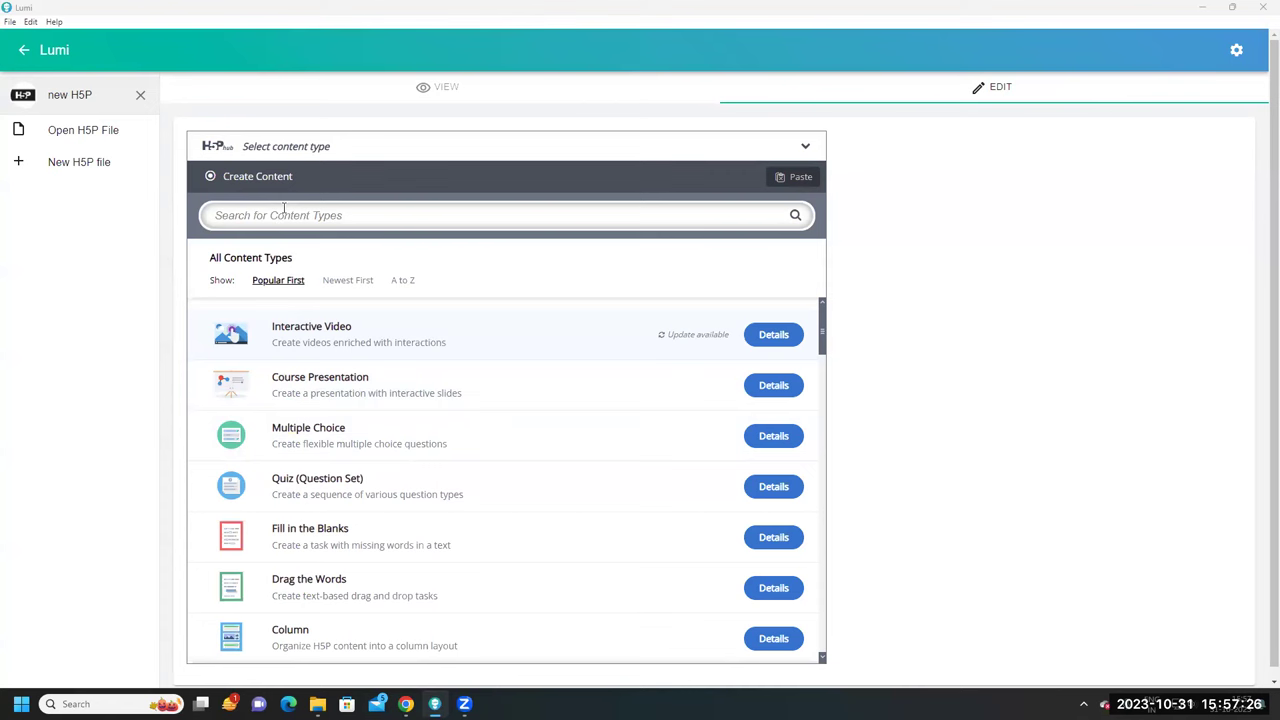
Search the content types for "mark" and use Mark the Words for the new file
click(281, 216)
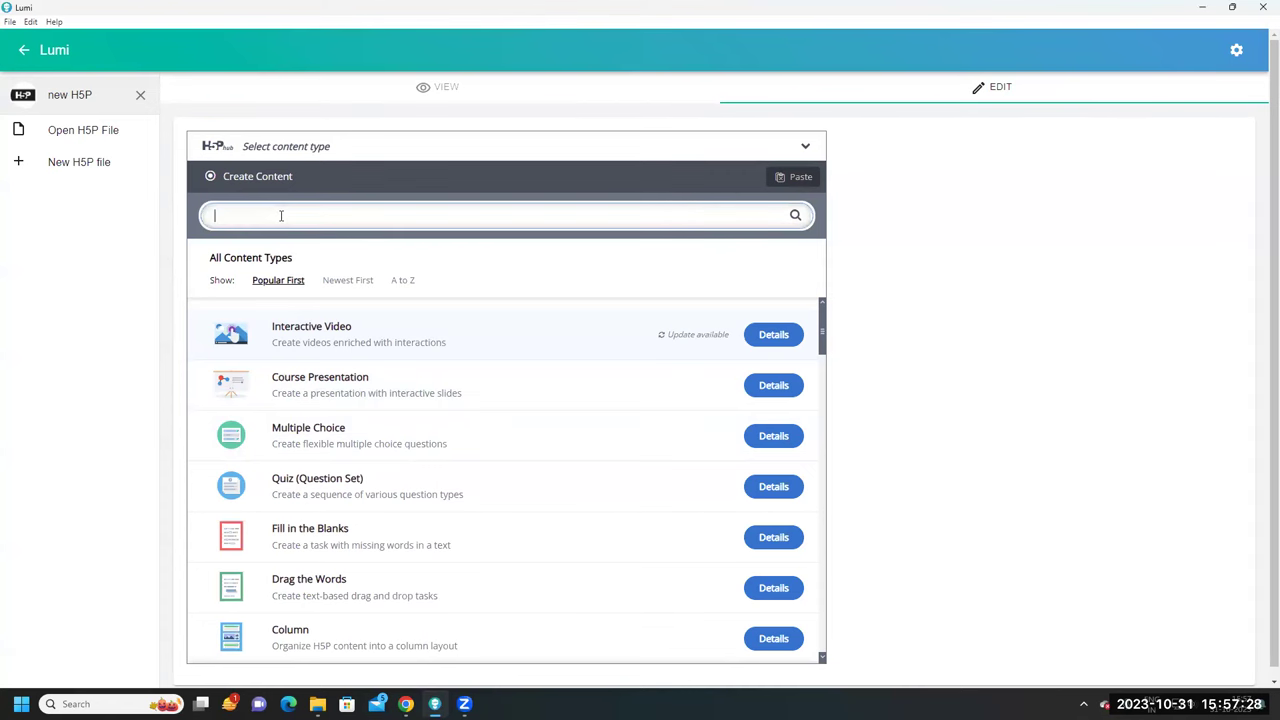
text(mark)
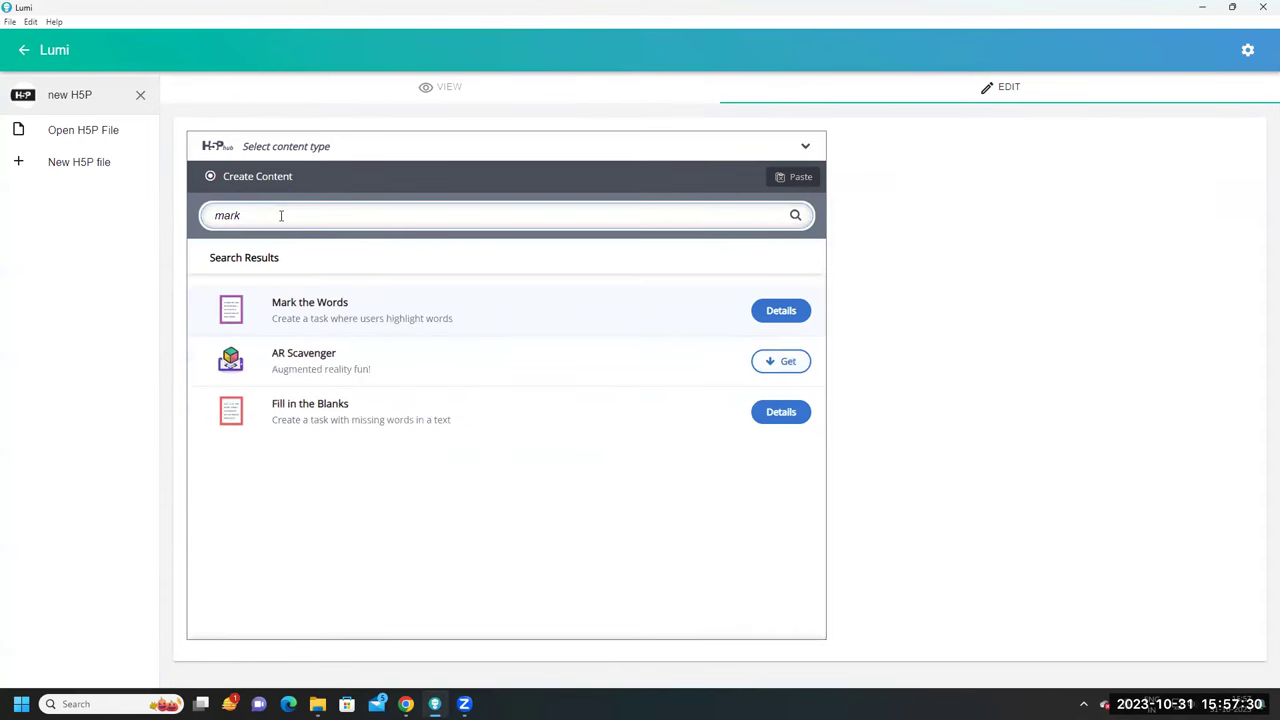
click(781, 312)
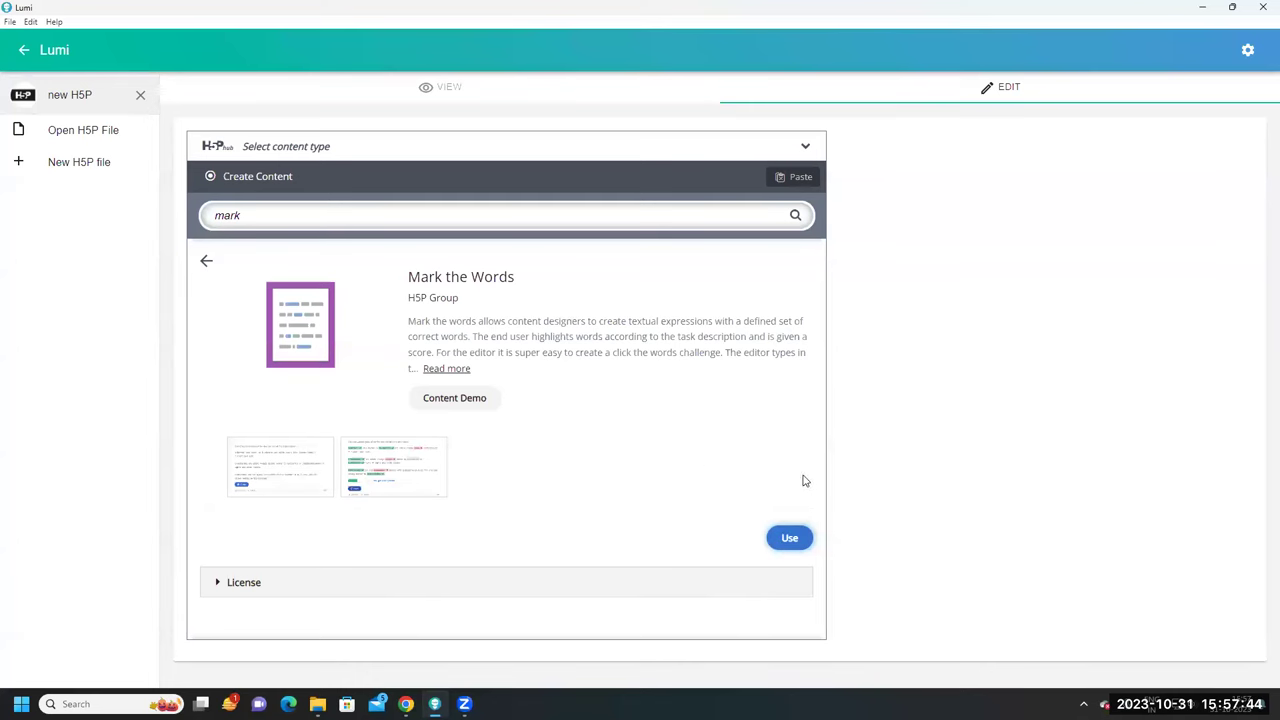
click(791, 540)
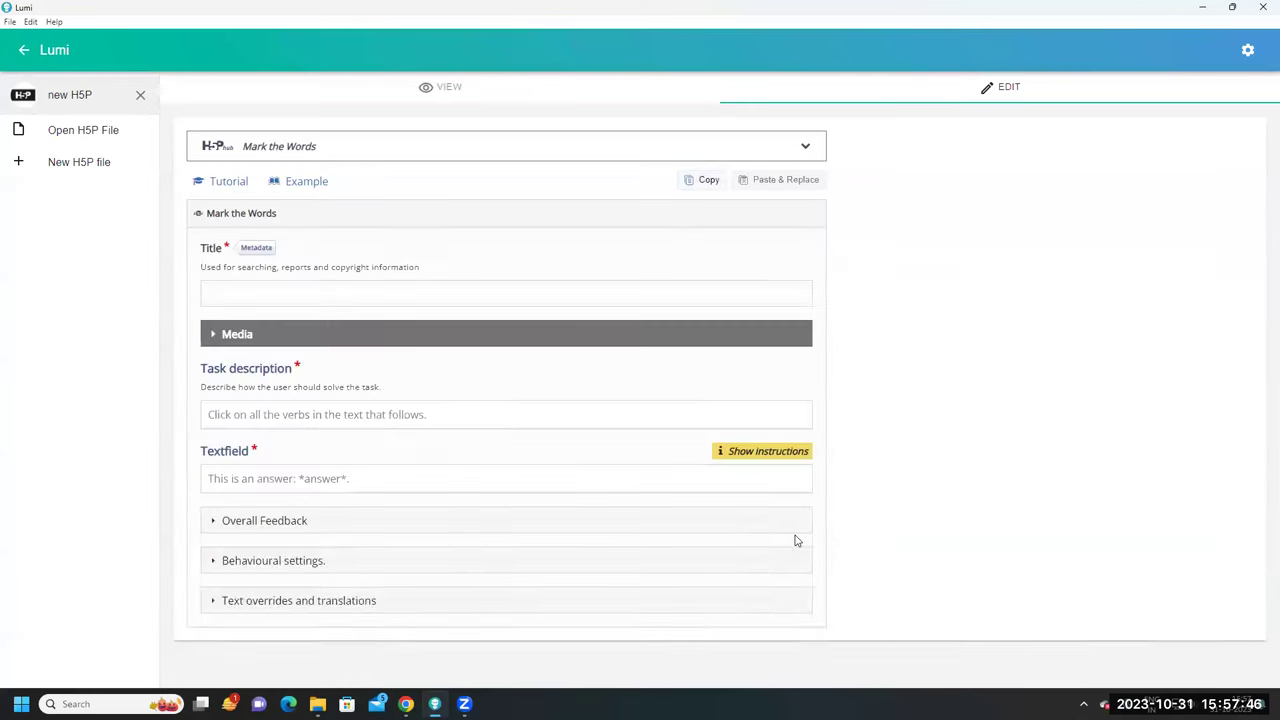
Look over the Mark the Words form and its online tutorial with the berries example, and return to Lumi
scroll(419, 381, down, 1)
scroll(419, 381, down, 1)
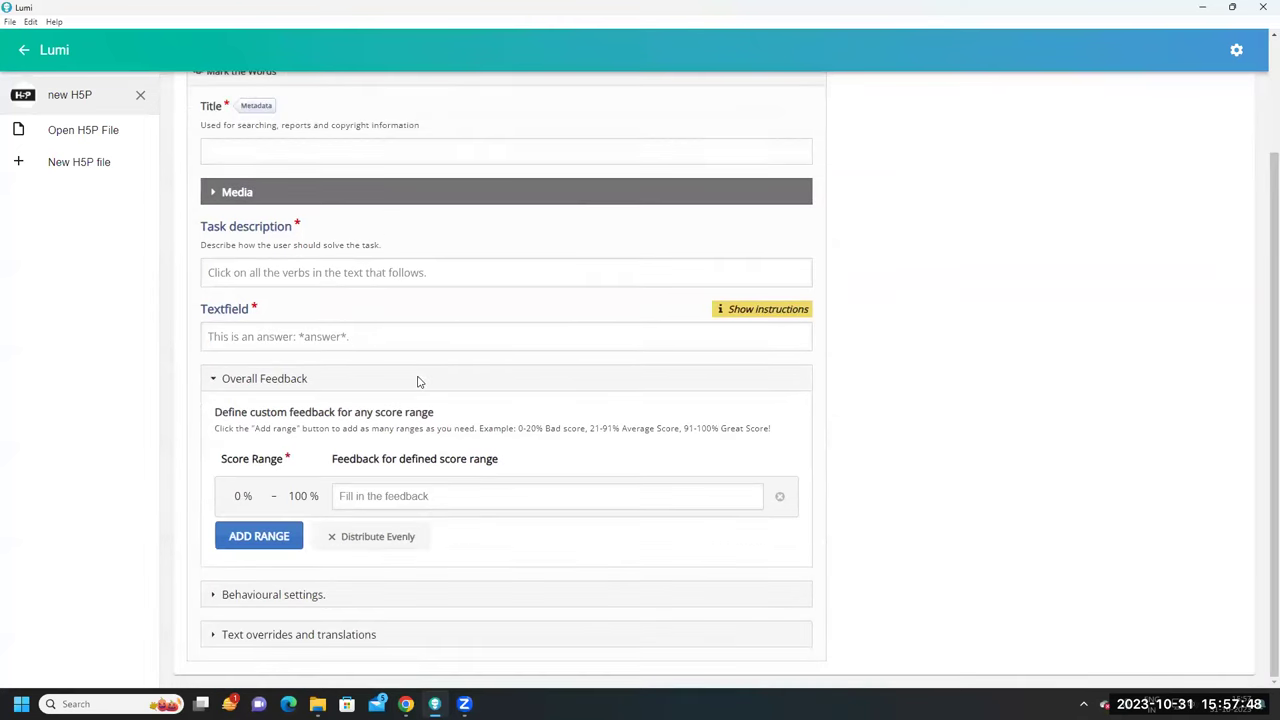
scroll(419, 381, up, 2)
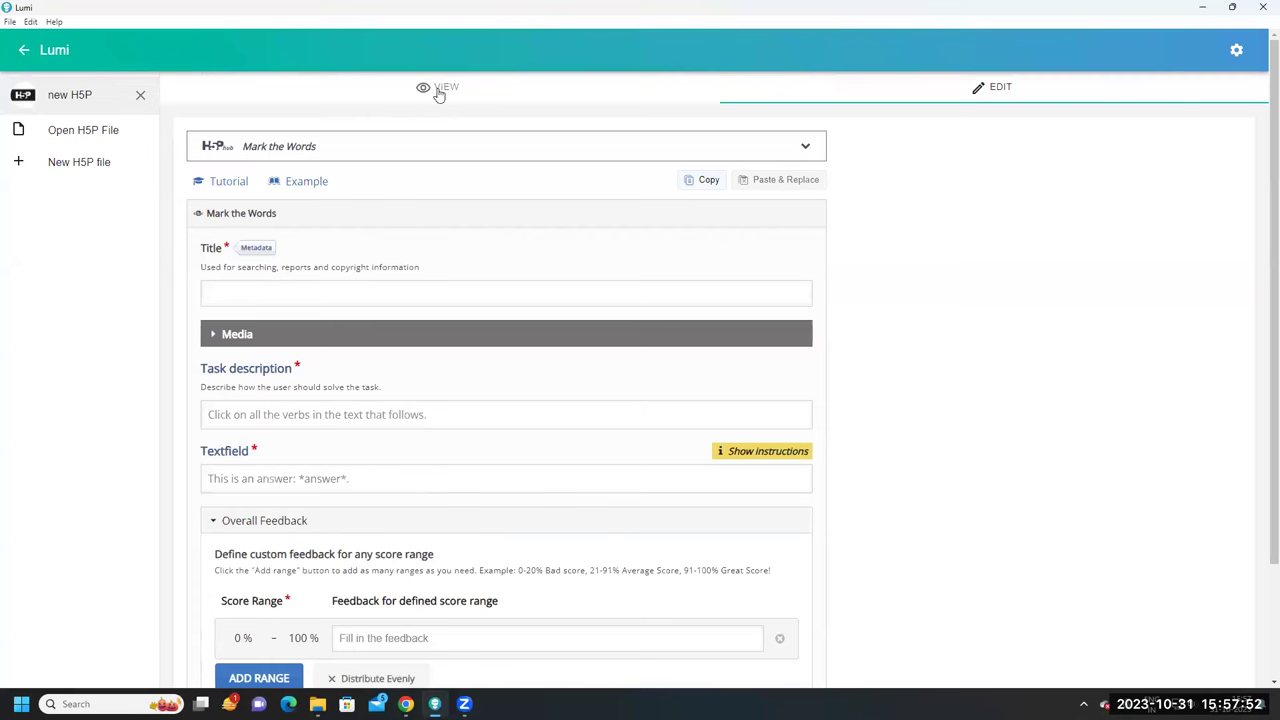
click(231, 186)
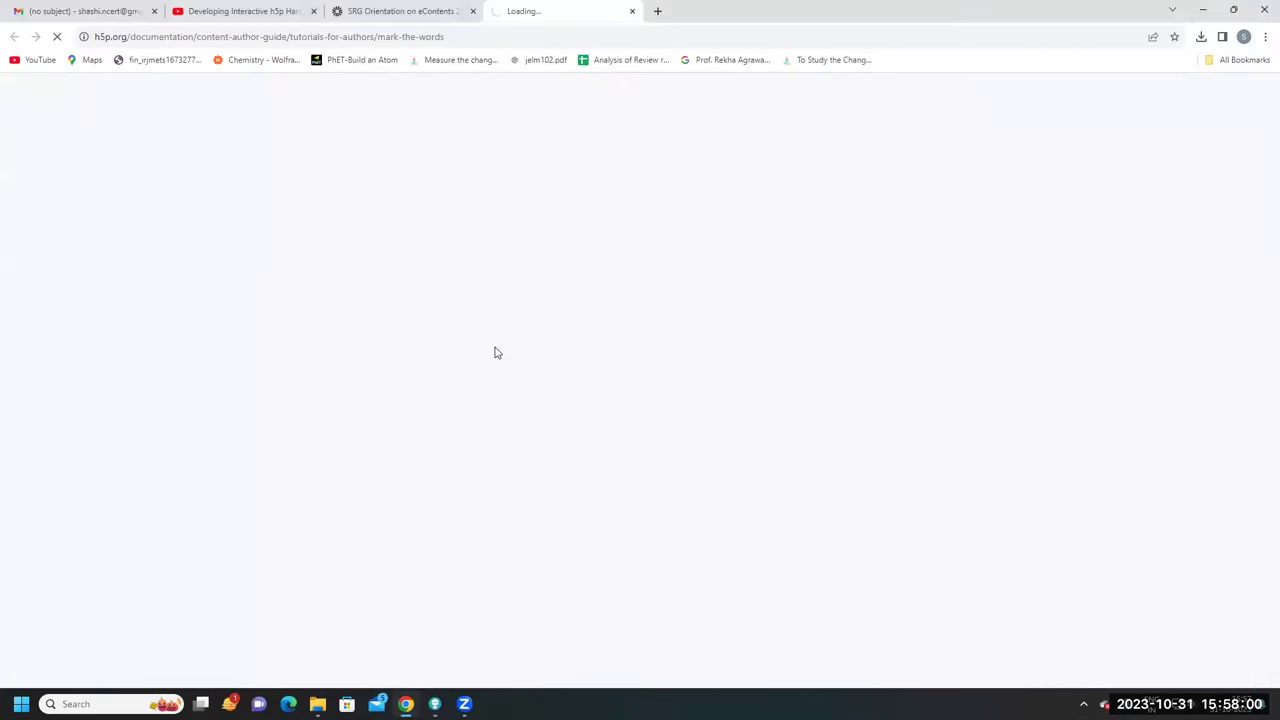
scroll(512, 466, down, 3)
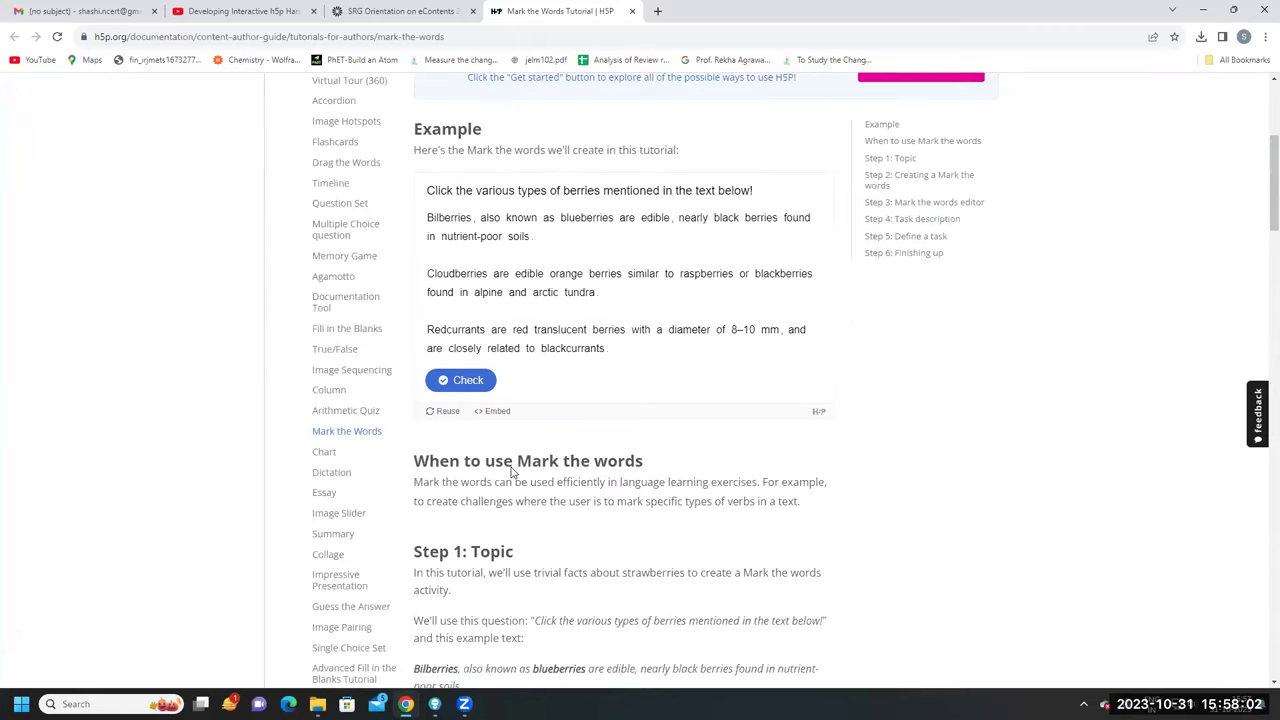
scroll(512, 466, down, 4)
scroll(512, 468, down, 3)
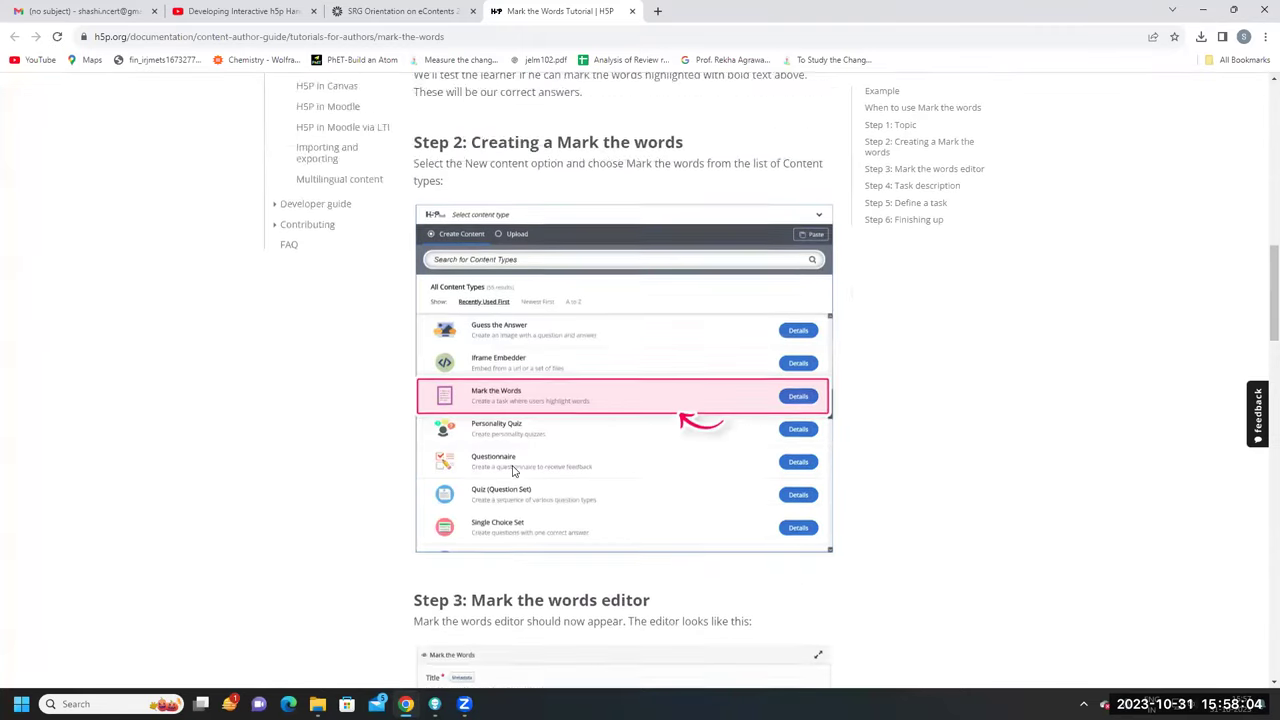
scroll(512, 470, up, 6)
scroll(512, 470, up, 3)
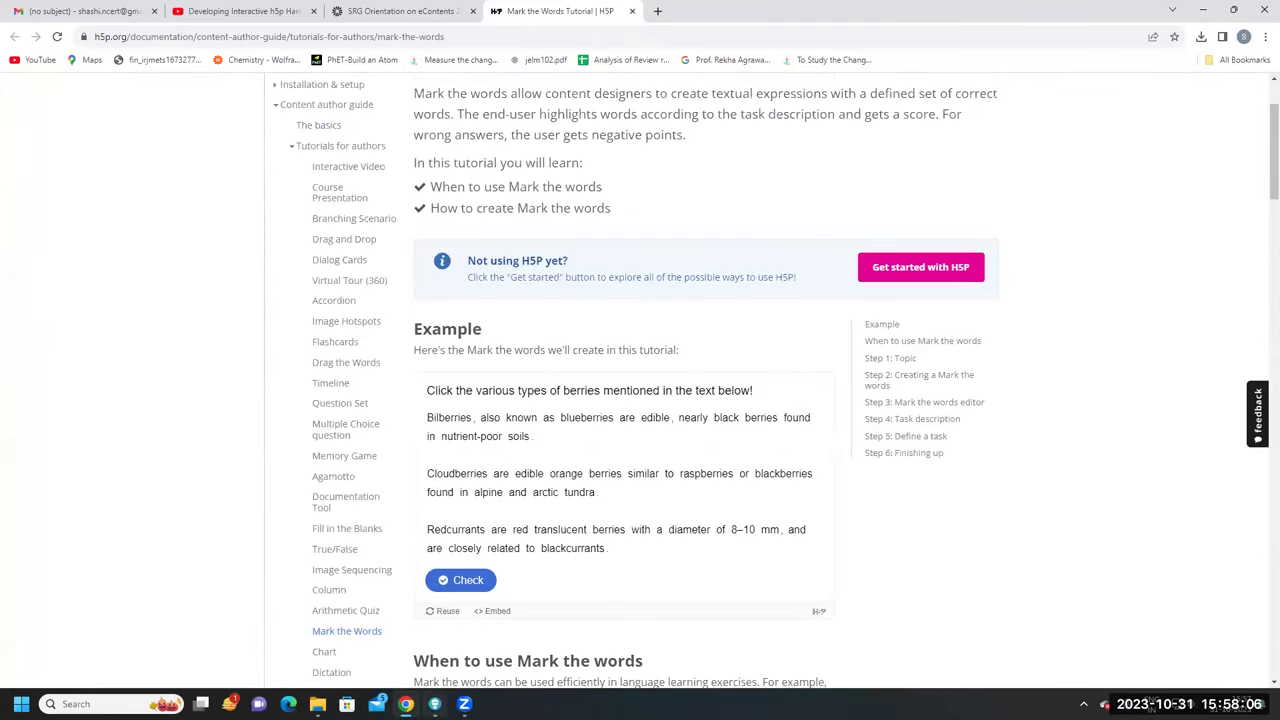
mouse_move(436, 700)
click(435, 630)
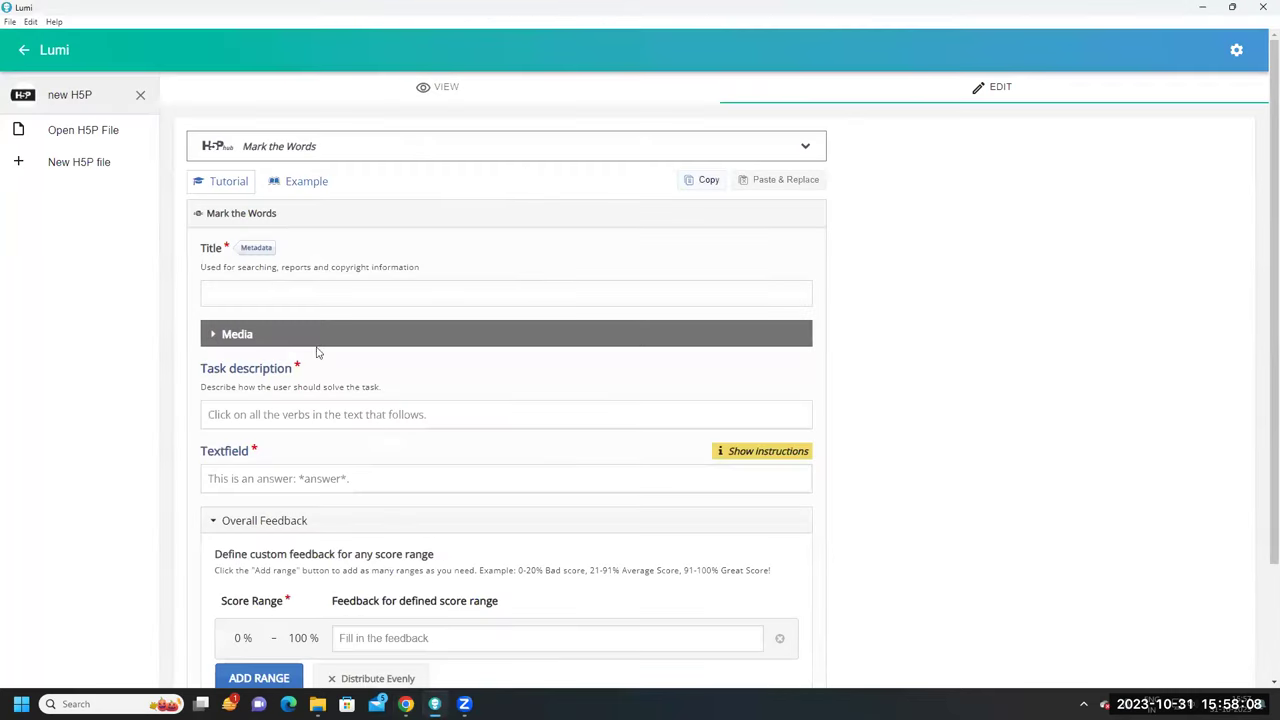
Title the activity "Find the noun in the paragraph"
click(258, 289)
click(293, 292)
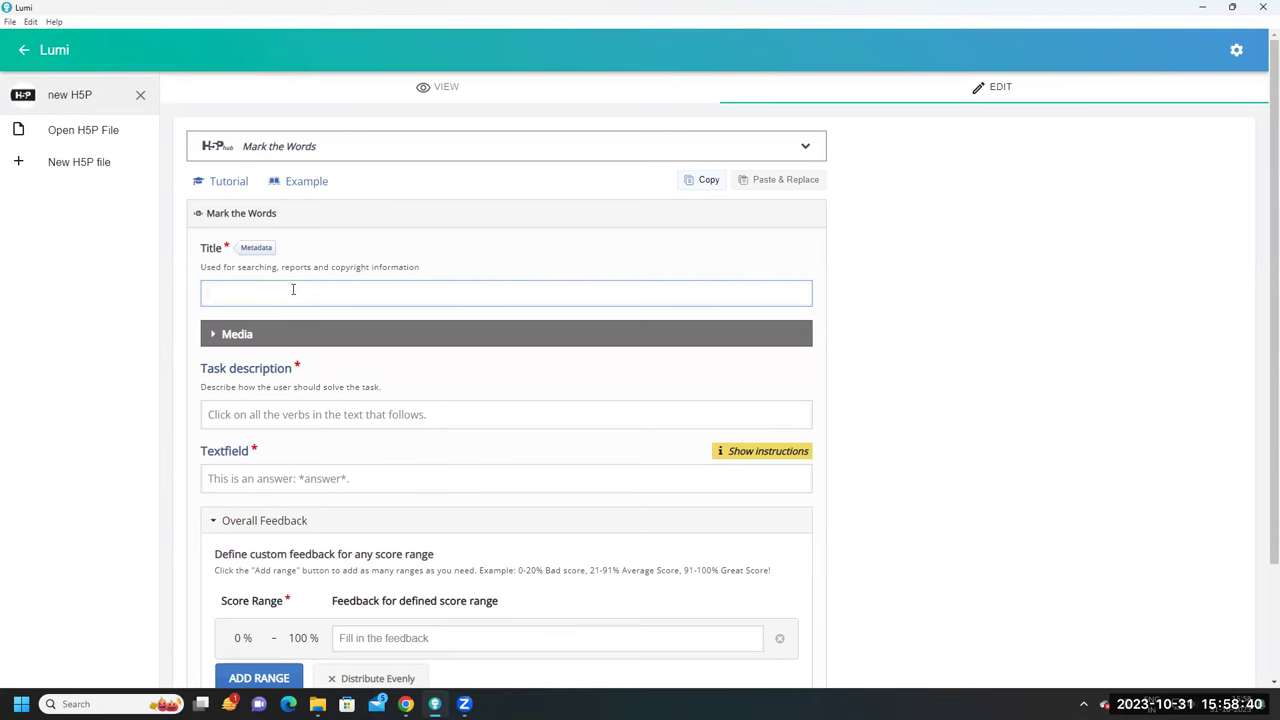
text(Fi)
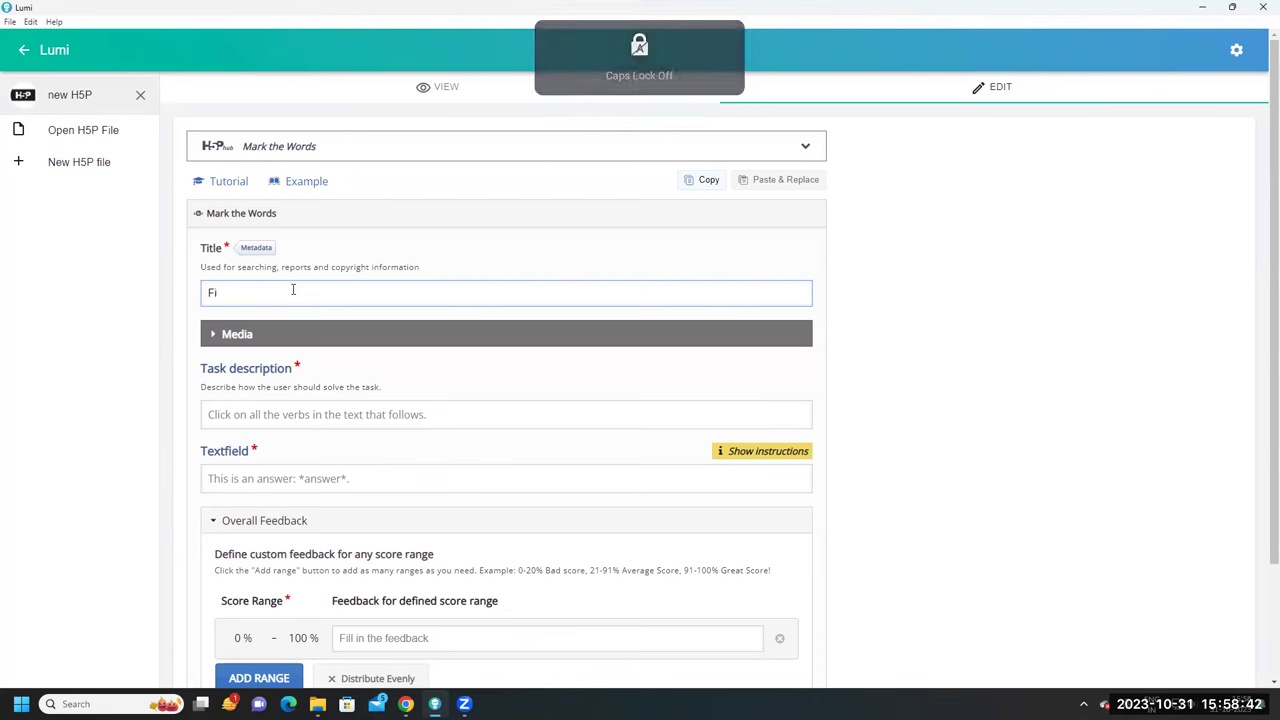
text(nd the)
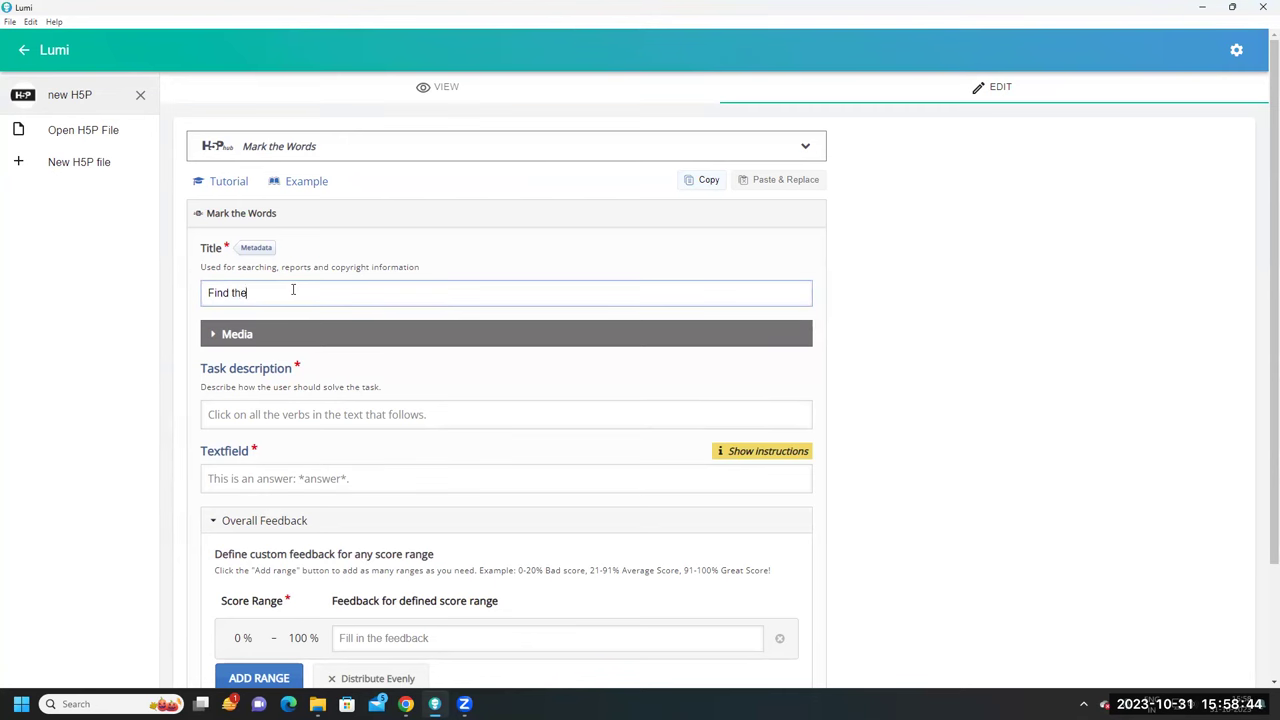
text( noun in the paragraph)
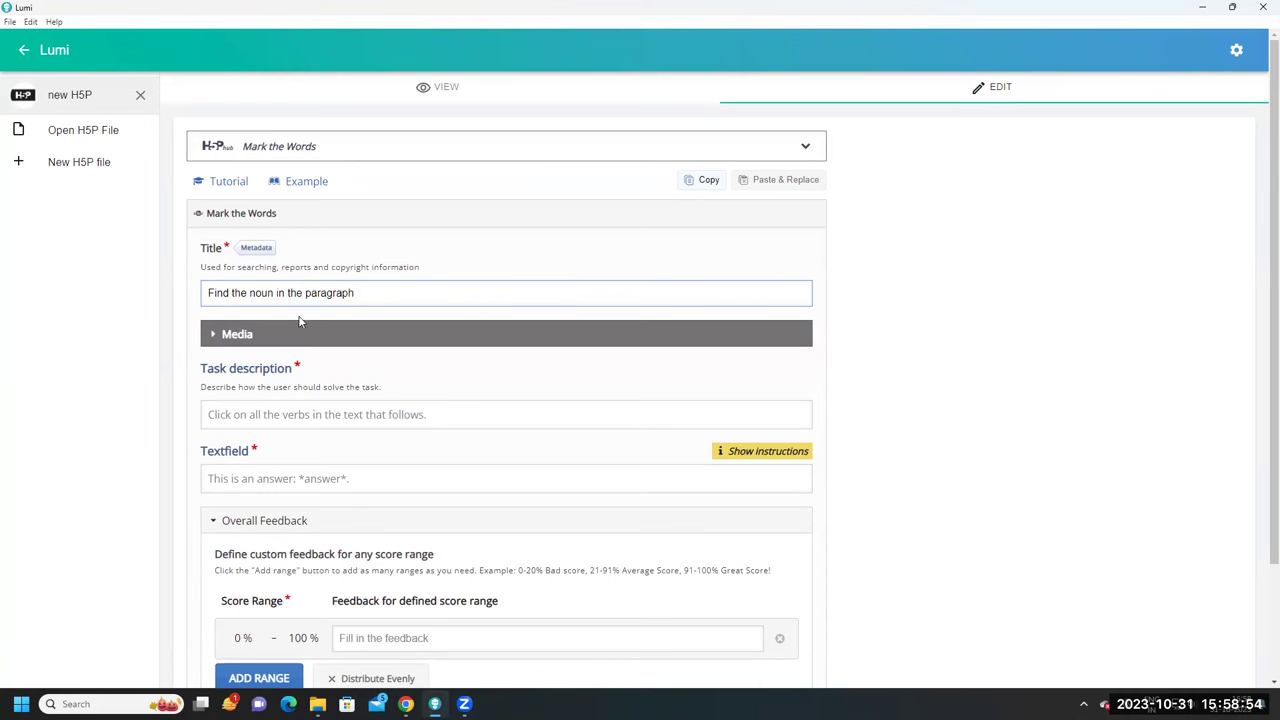
Begin the task description with the word "Identify", correcting its spelling
scroll(318, 389, down, 1)
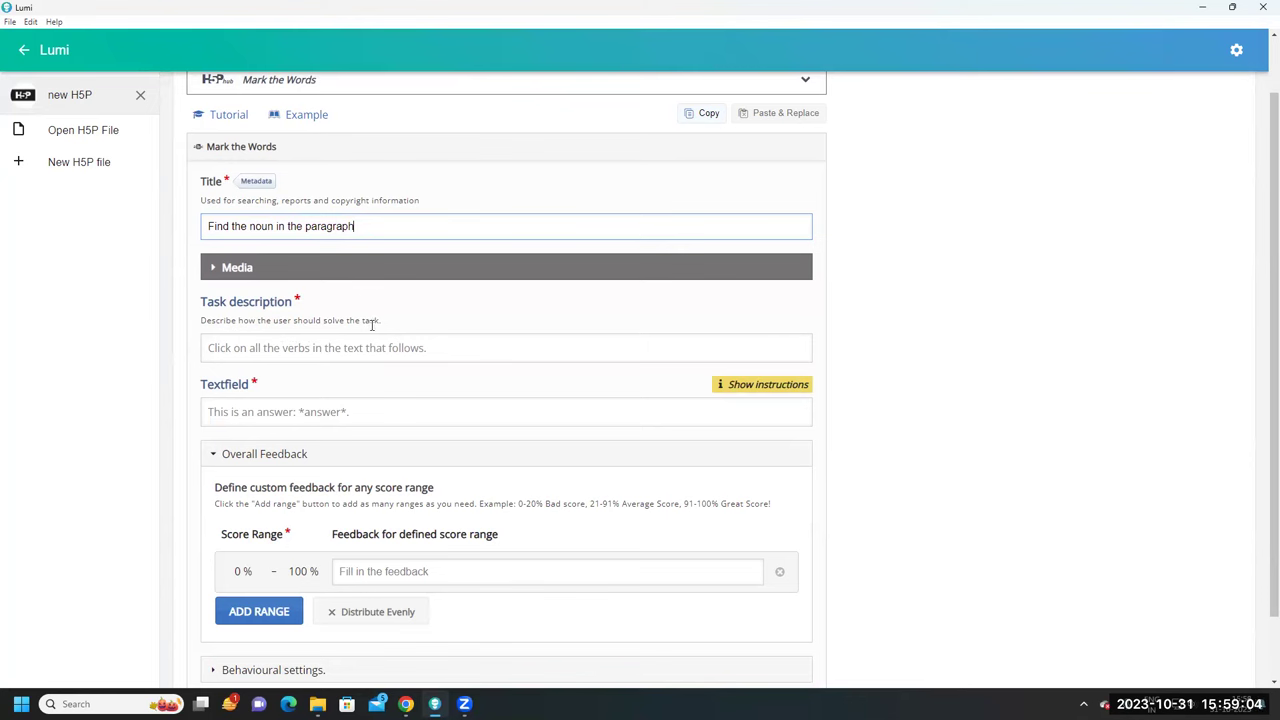
click(353, 352)
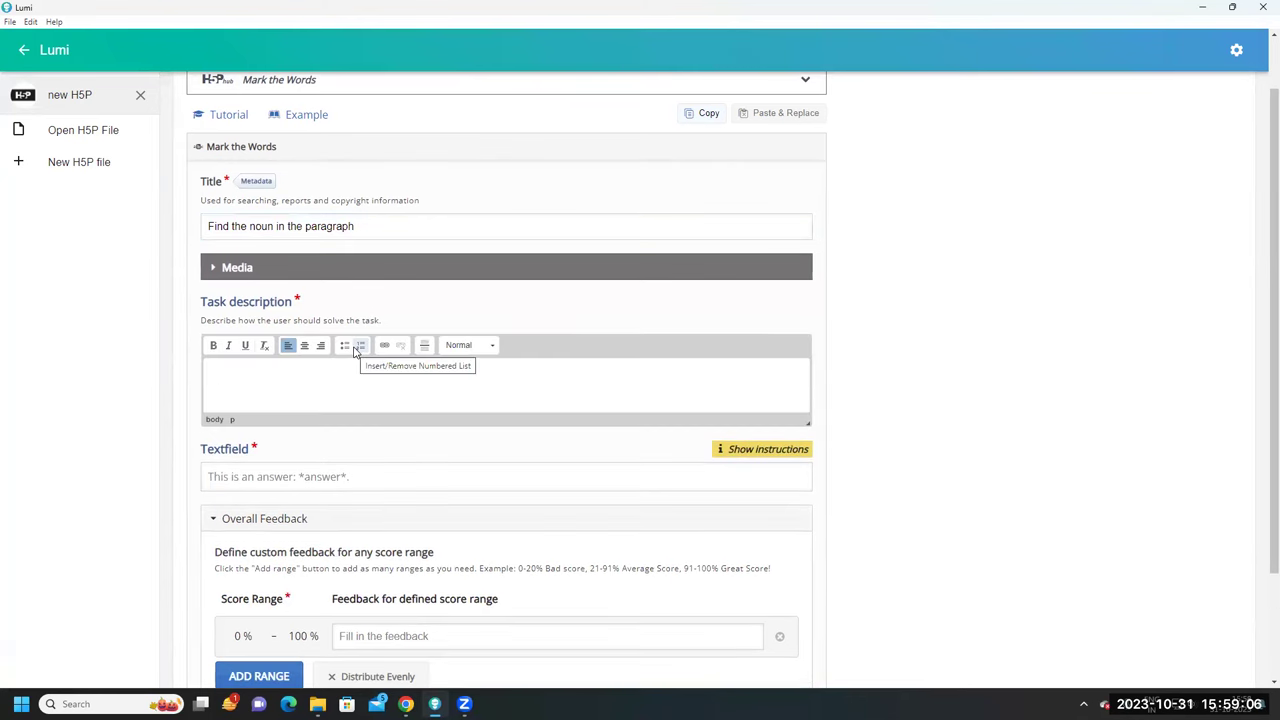
key(Caps_Lock)
text(I)
key(Caps_Lock)
text(n)
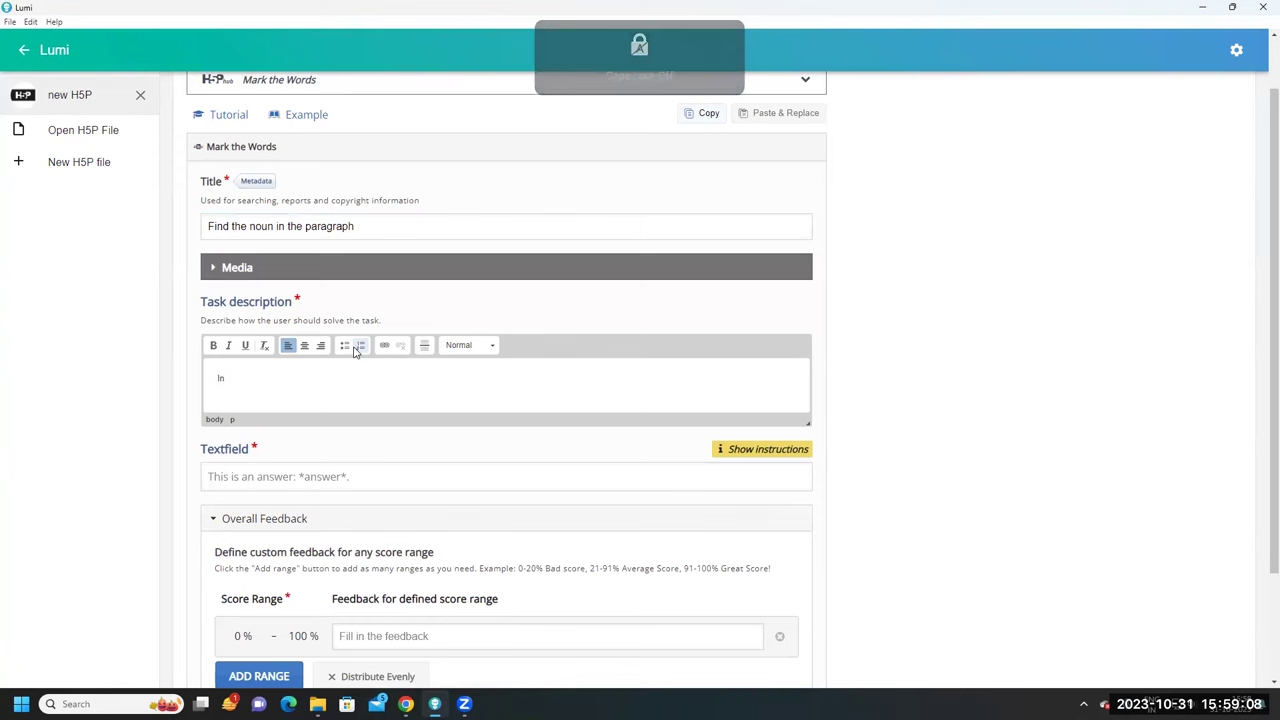
text(dentify)
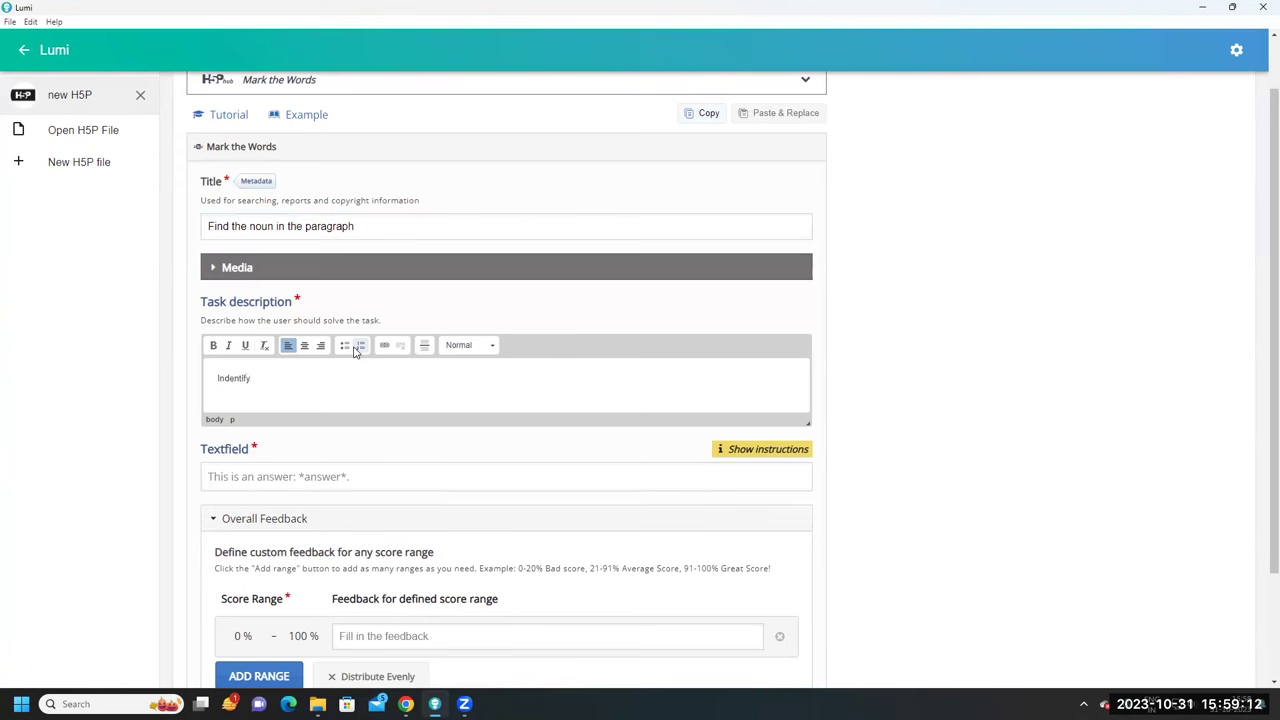
click(224, 377)
key(BackSpace)
Continue the task description with "the nouns given in the paragraph and click on them."
text(the nou)
text(ns given in th)
text(e sentence)
key(BackSpace)
key(BackSpace)
key(BackSpace)
key(BackSpace)
key(BackSpace)
text(paragraph and c)
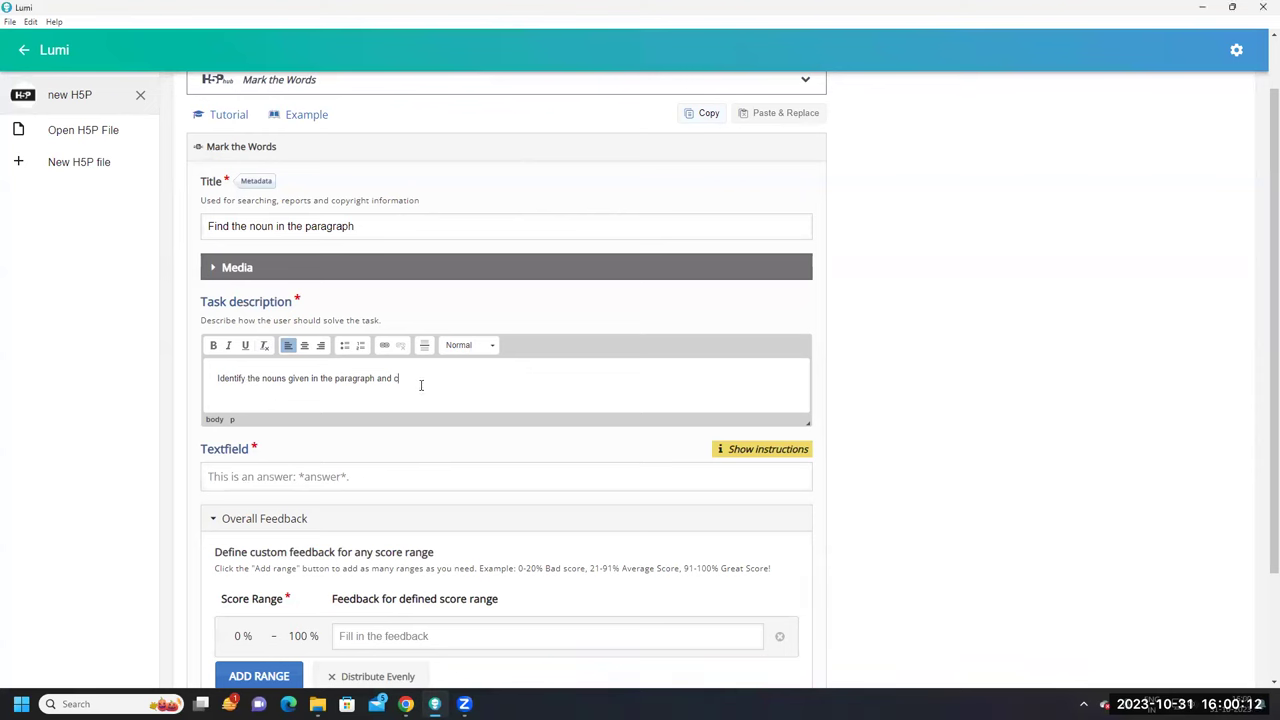
text(lick on them.)
Add the sentence "Then check your answer." to the end of the task description
key(Caps_Lock)
text(Thi)
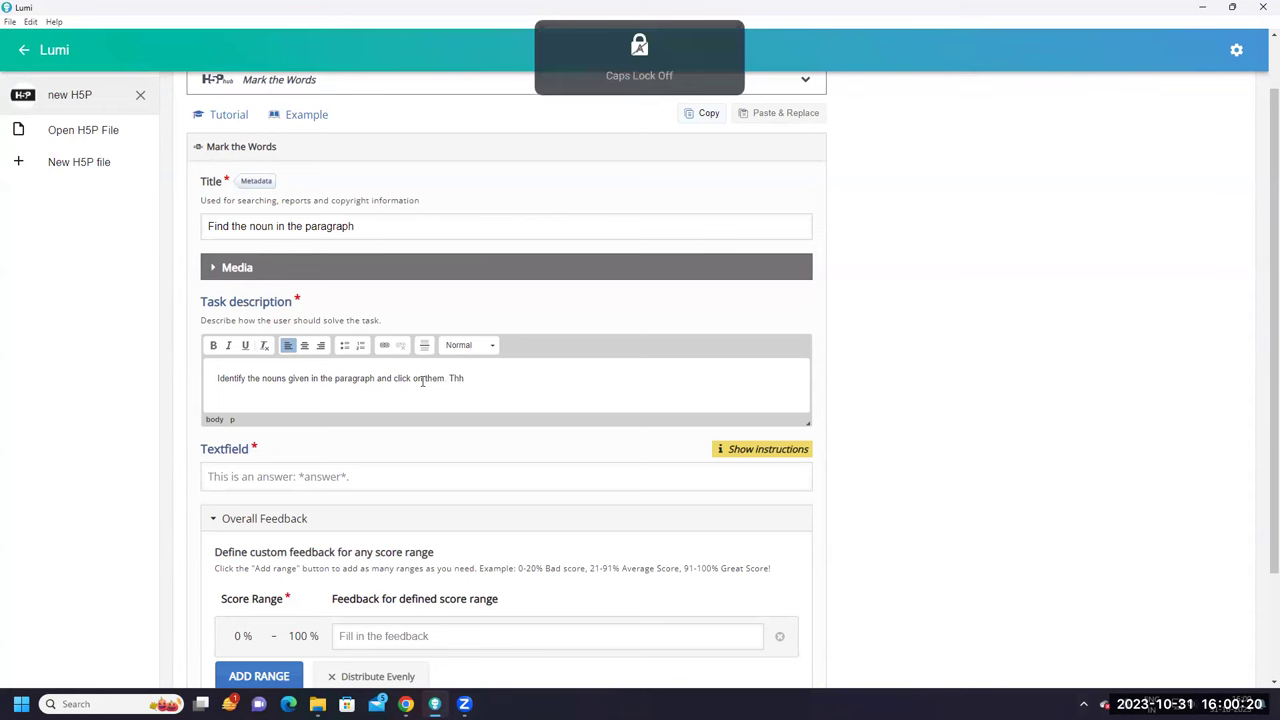
key(BackSpace)
text(en )
text(ch)
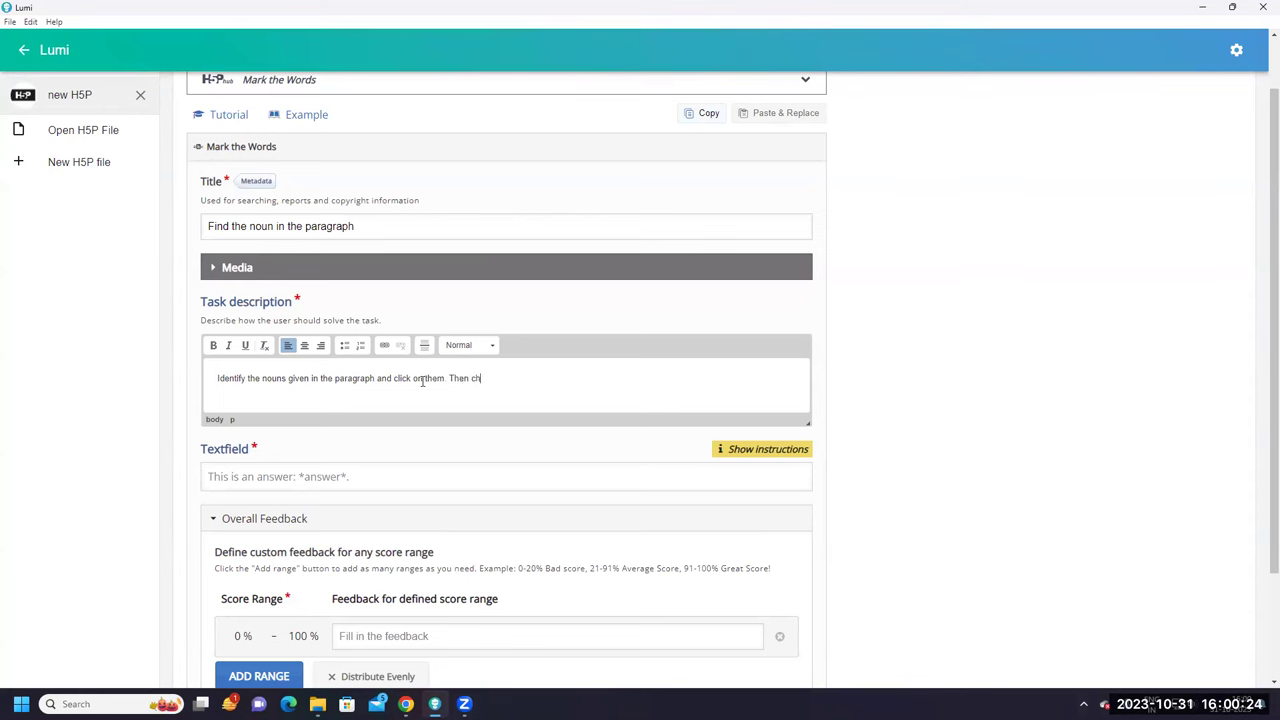
text(eck the)
key(BackSpace)
text(your answer)
text(.)
Open the Textfield for editing and show its instructions for marking correct words
scroll(422, 381, down, 3)
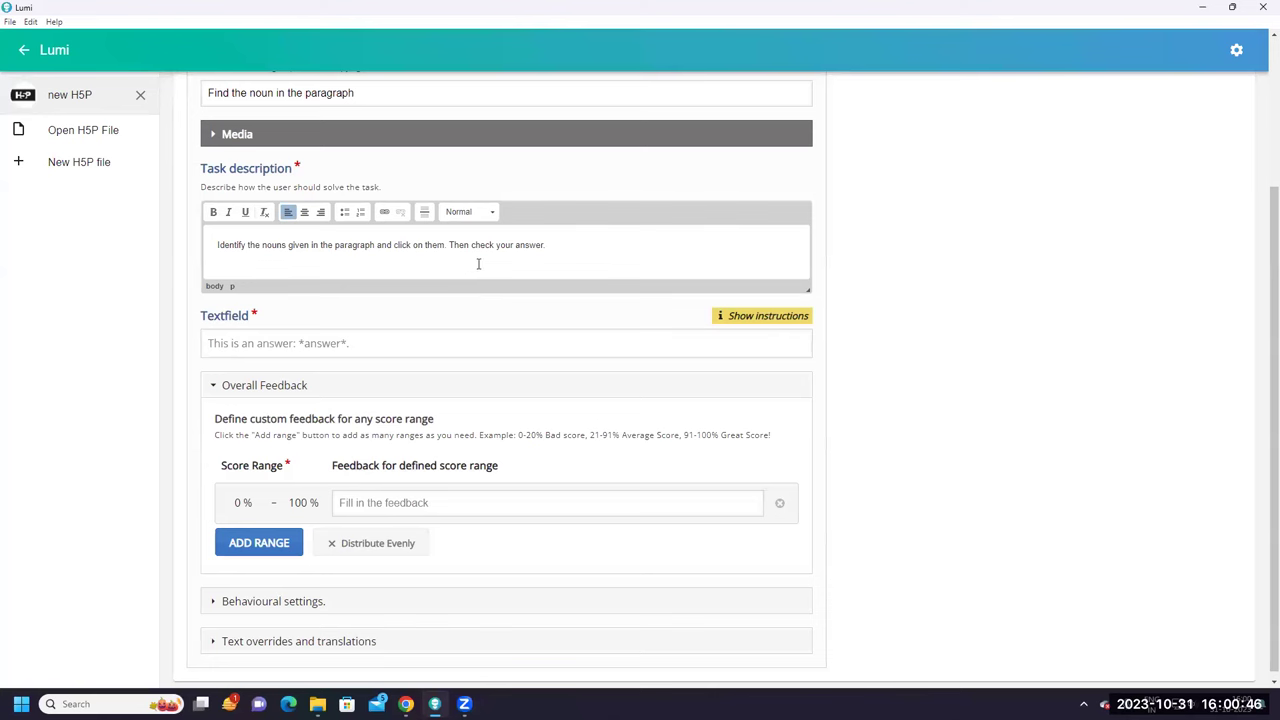
scroll(374, 332, down, 1)
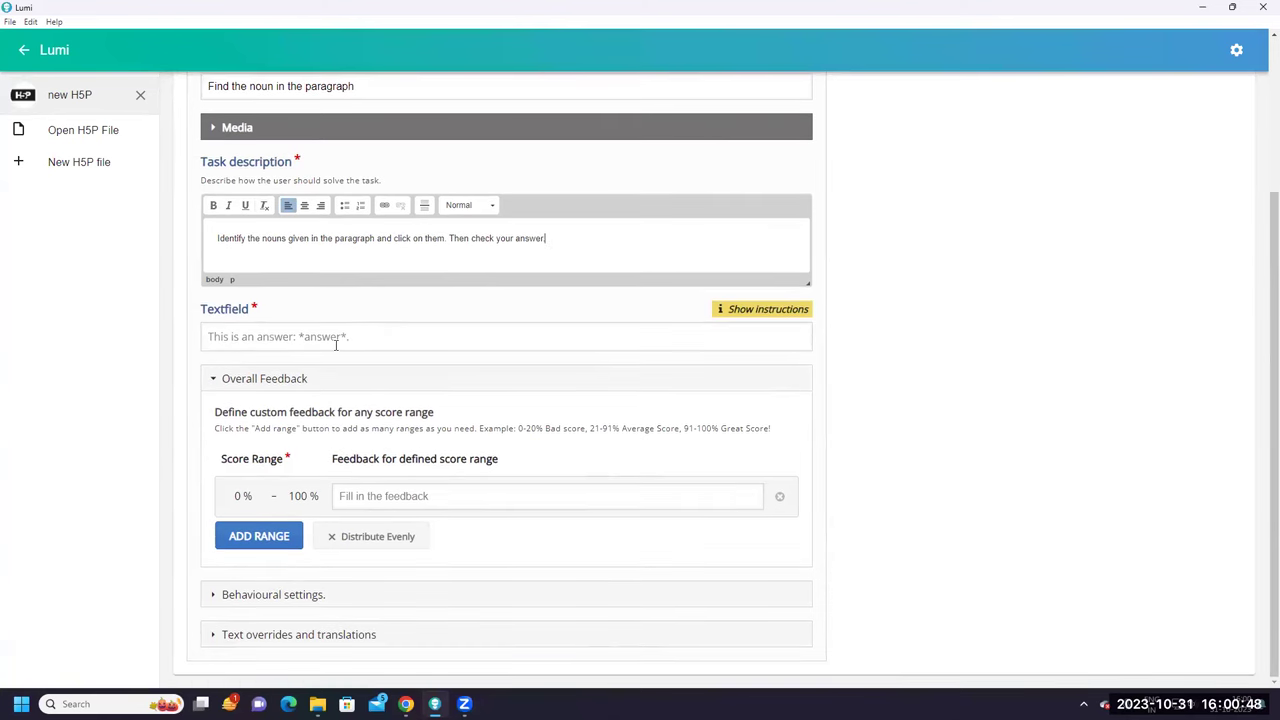
click(336, 340)
scroll(337, 344, down, 1)
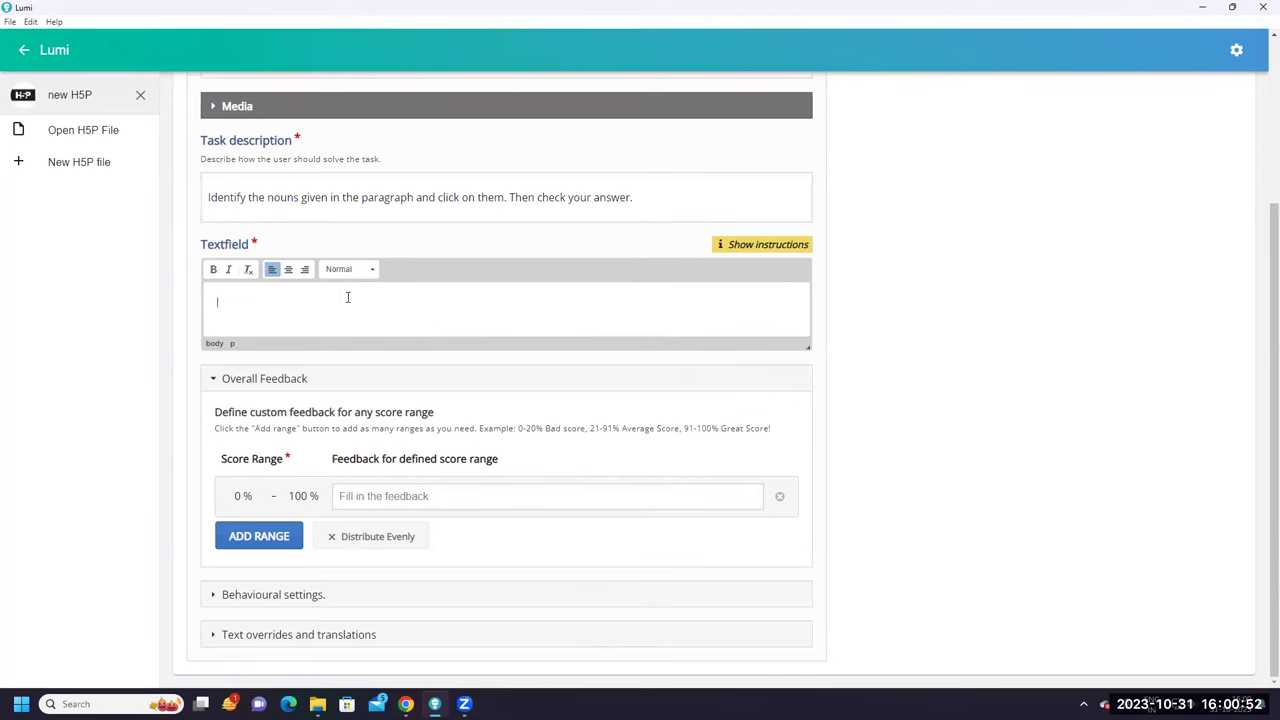
click(782, 248)
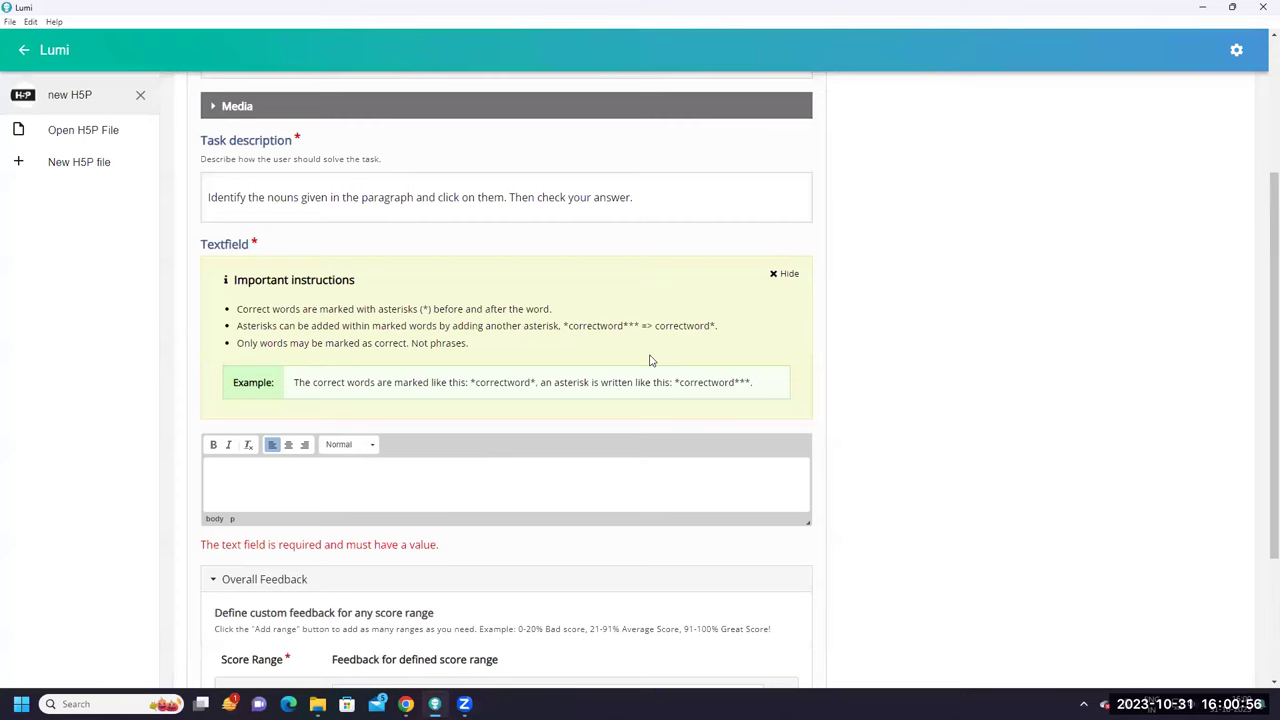
scroll(651, 360, down, 2)
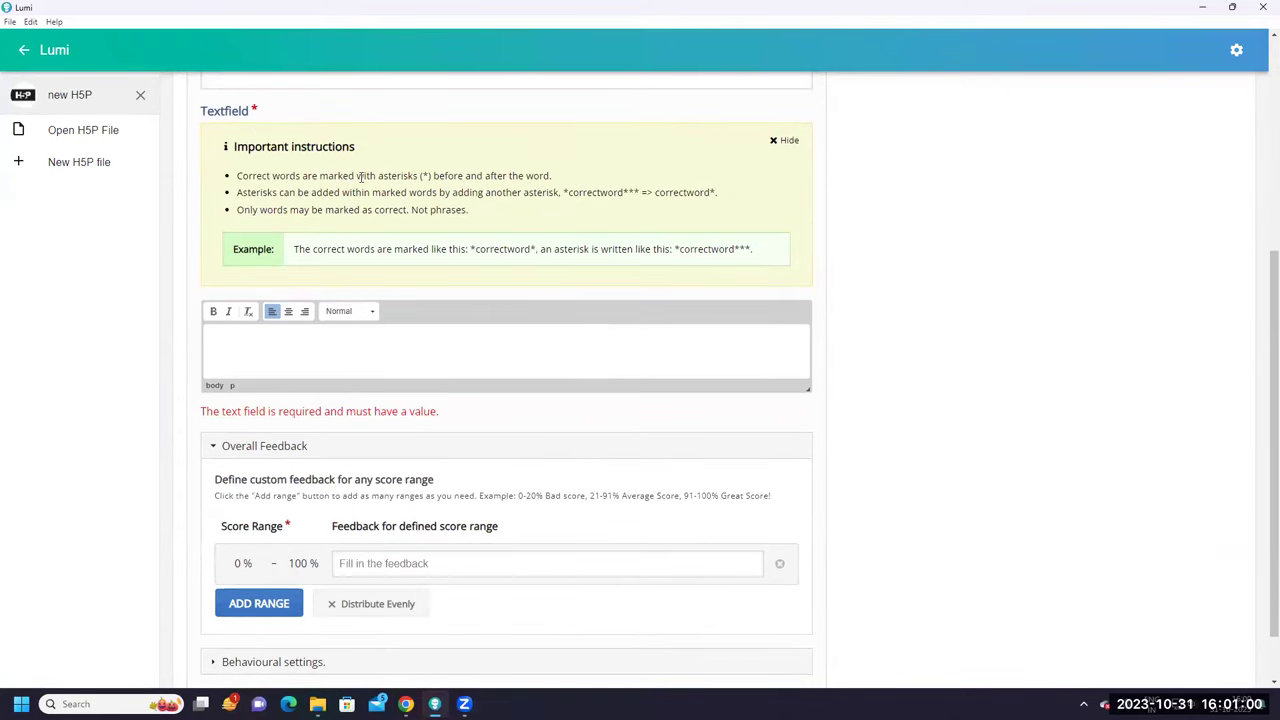
scroll(318, 397, up, 1)
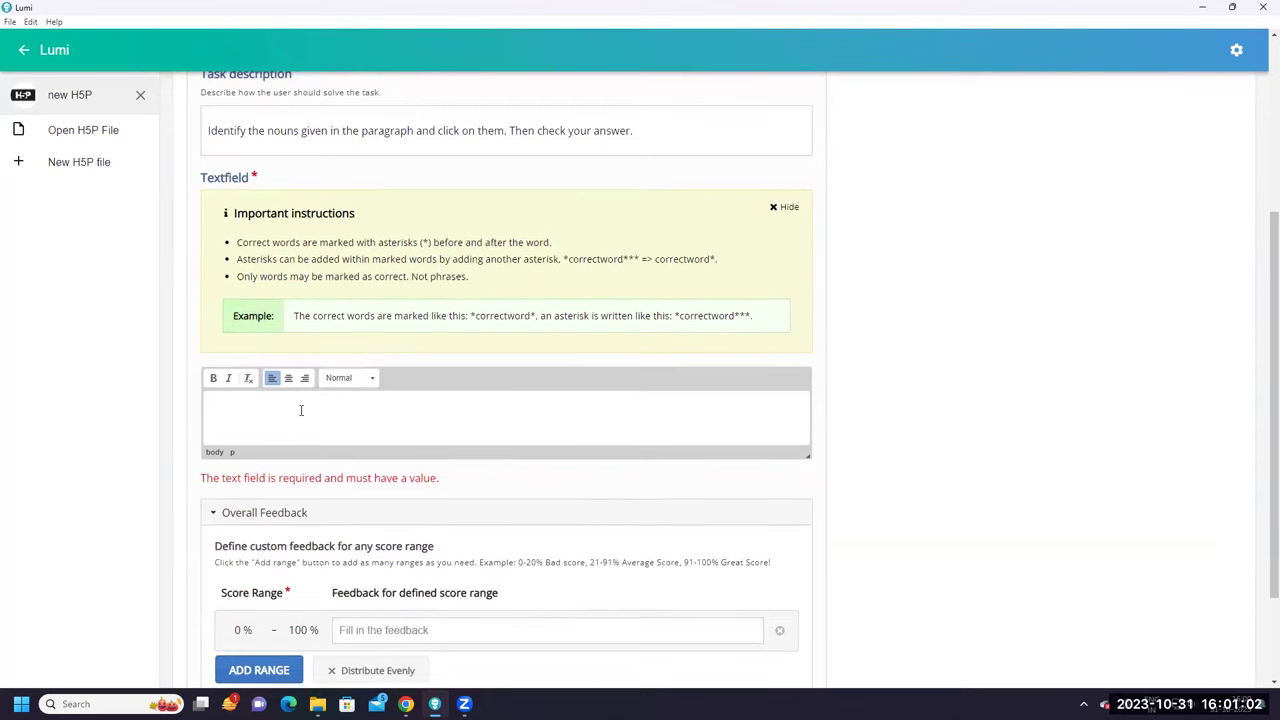
Switch to Chrome and open the Gmail message that contains the paragraph for the activity
click(300, 410)
mouse_move(405, 704)
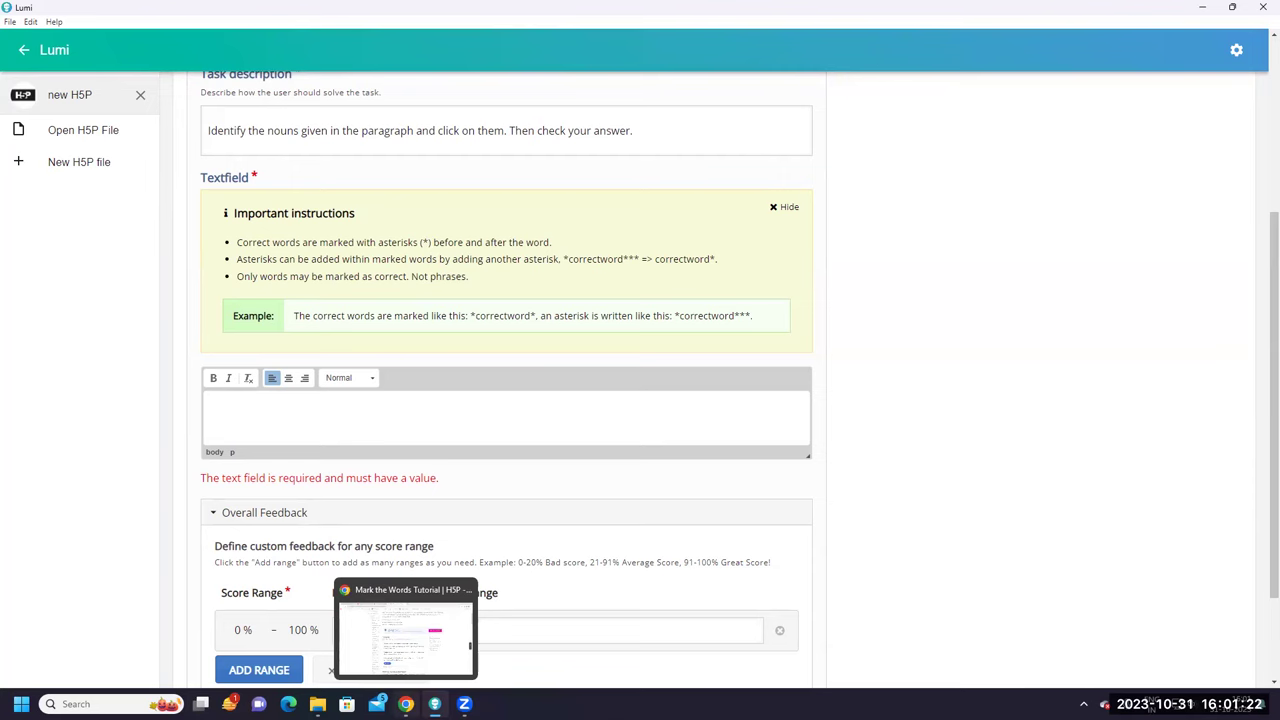
click(405, 630)
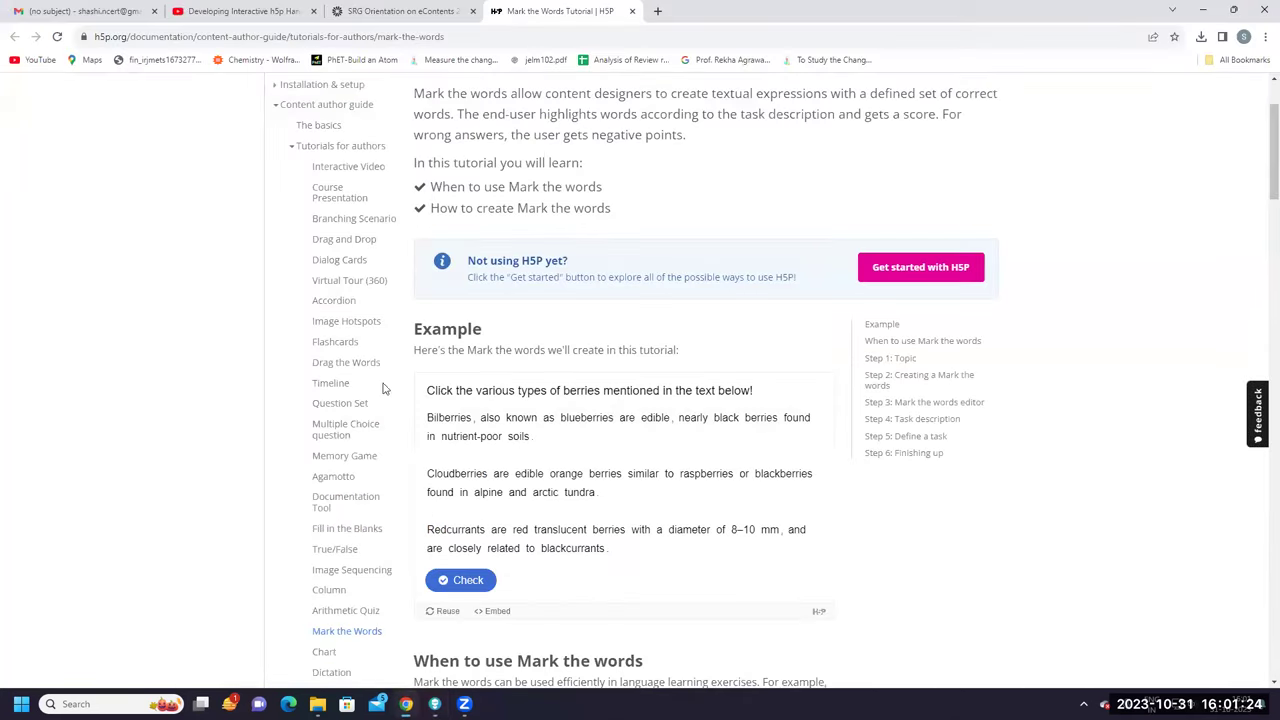
click(80, 11)
Select the email's whole paragraph, from "The first place" to "steep bank.", and switch back to Lumi
drag(374, 328, 414, 360)
click(418, 368)
drag(330, 320, 392, 347)
click(392, 350)
drag(331, 318, 402, 385)
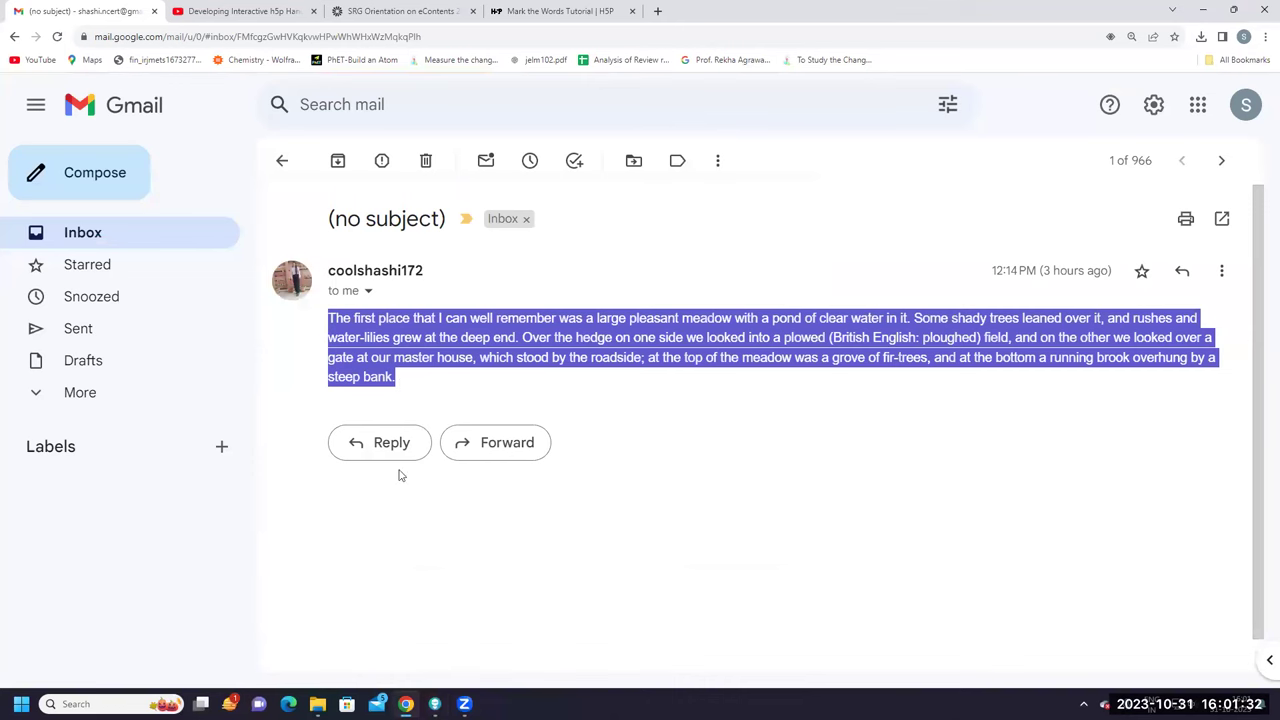
mouse_move(464, 704)
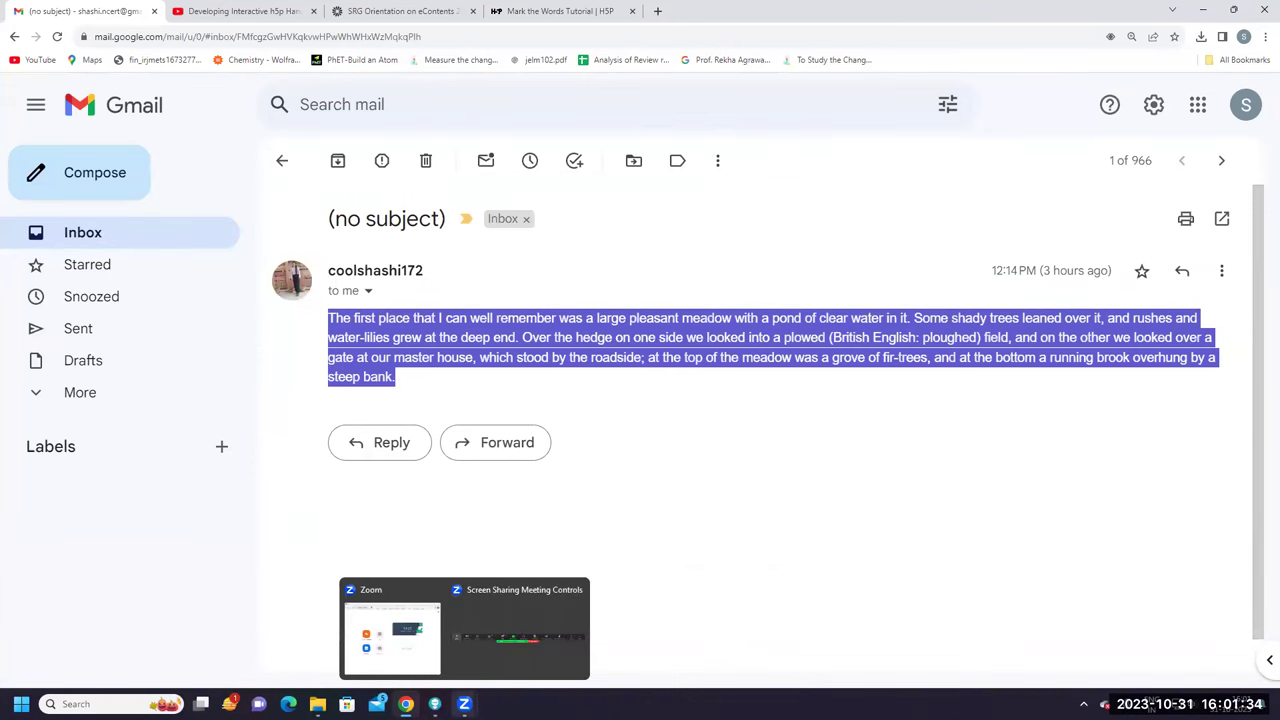
click(428, 651)
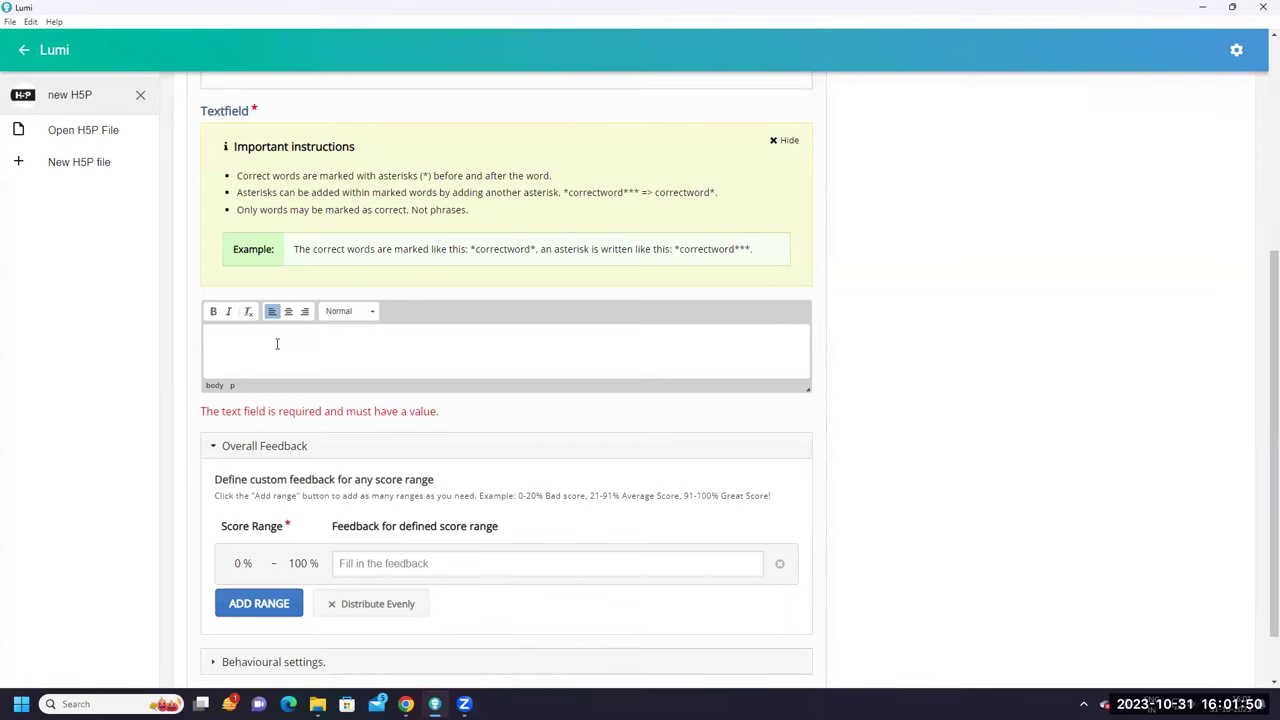
Close the current Mark the Words activity, return to the Lumi start page and start the H5P Editor again
scroll(277, 345, up, 1)
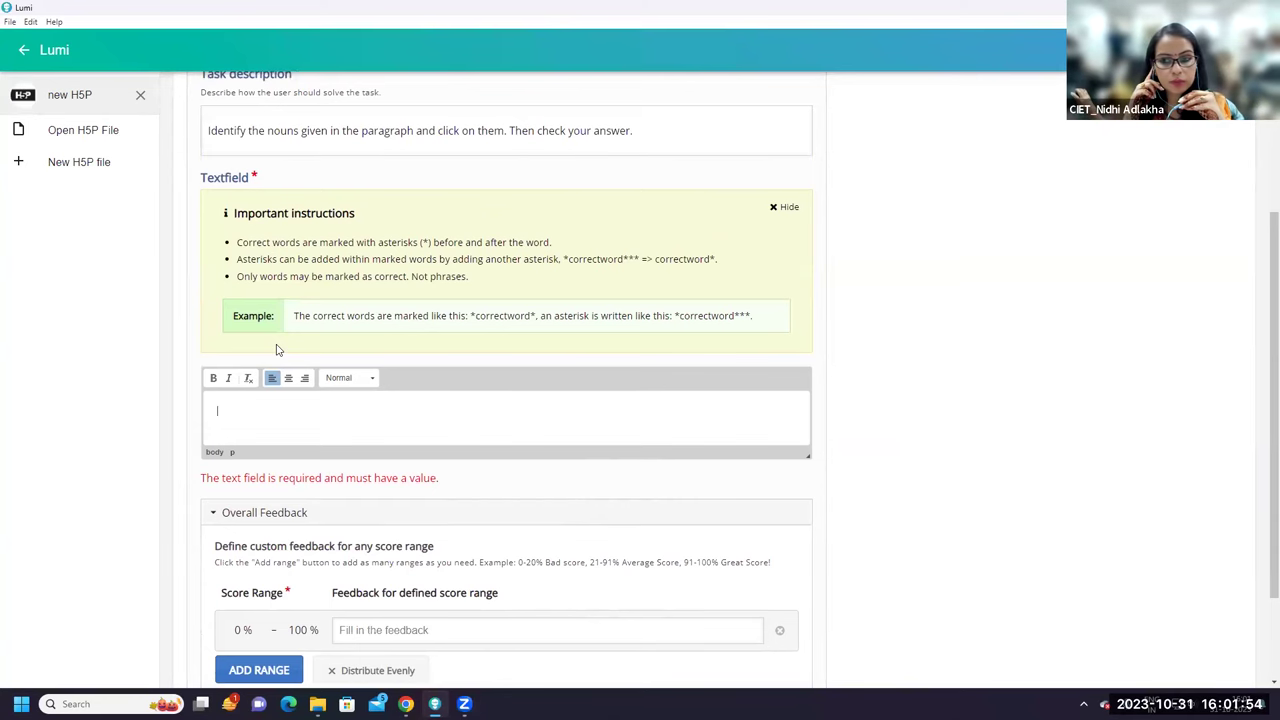
scroll(277, 349, up, 4)
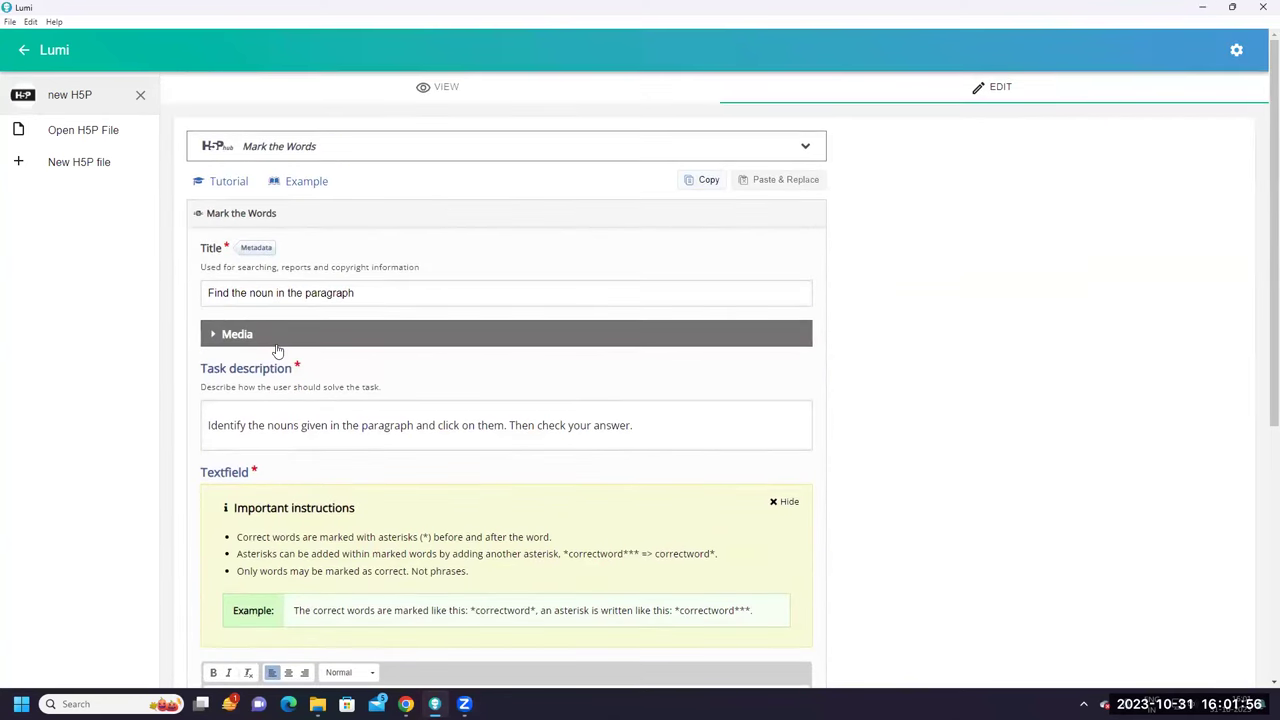
click(141, 96)
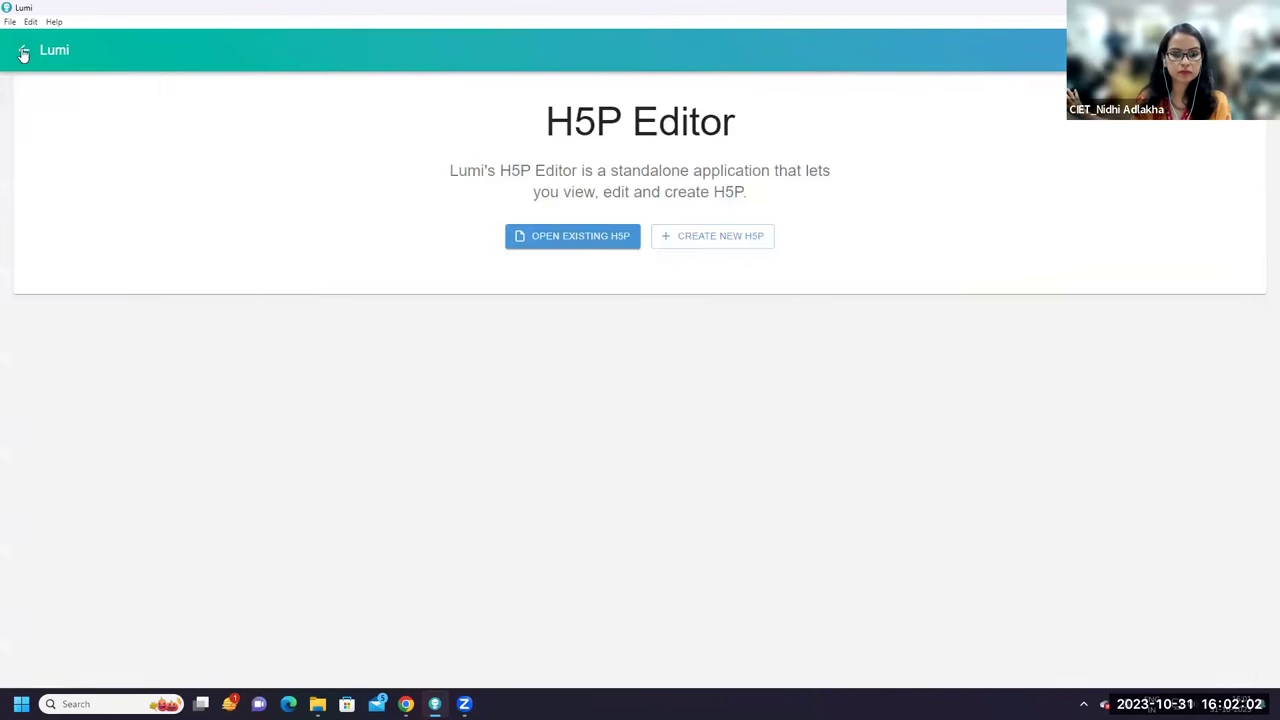
click(23, 51)
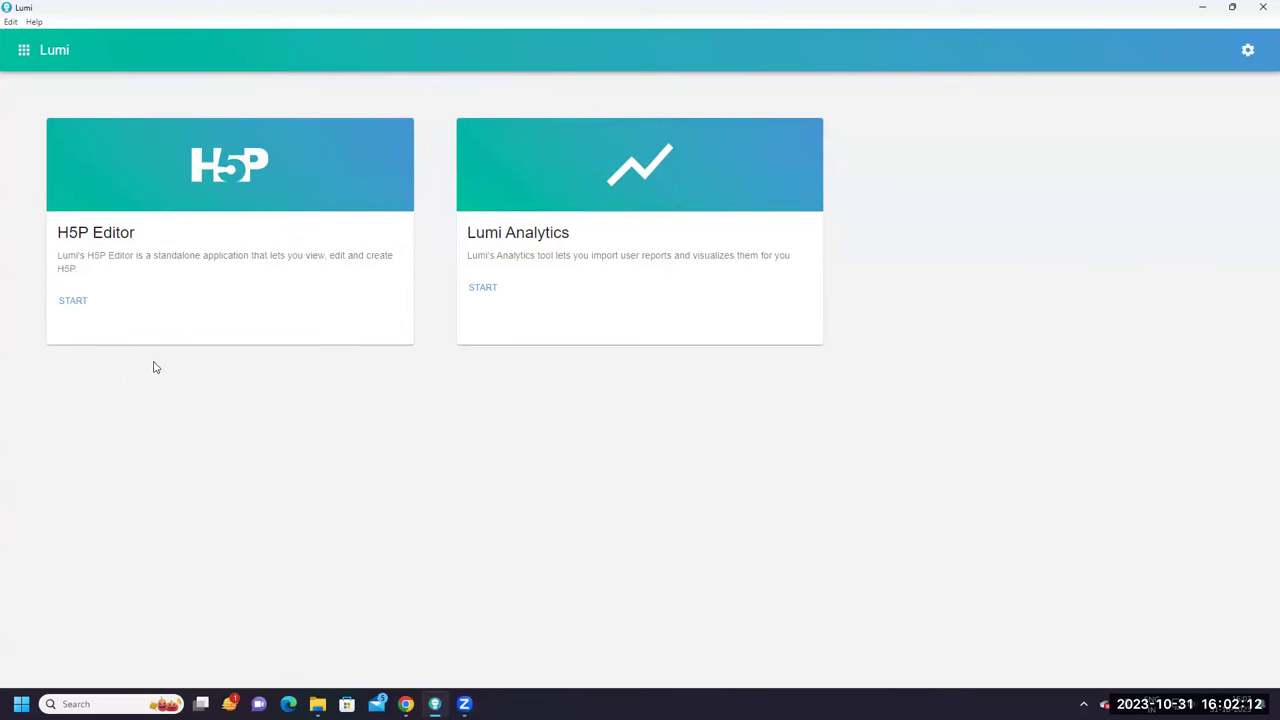
click(73, 301)
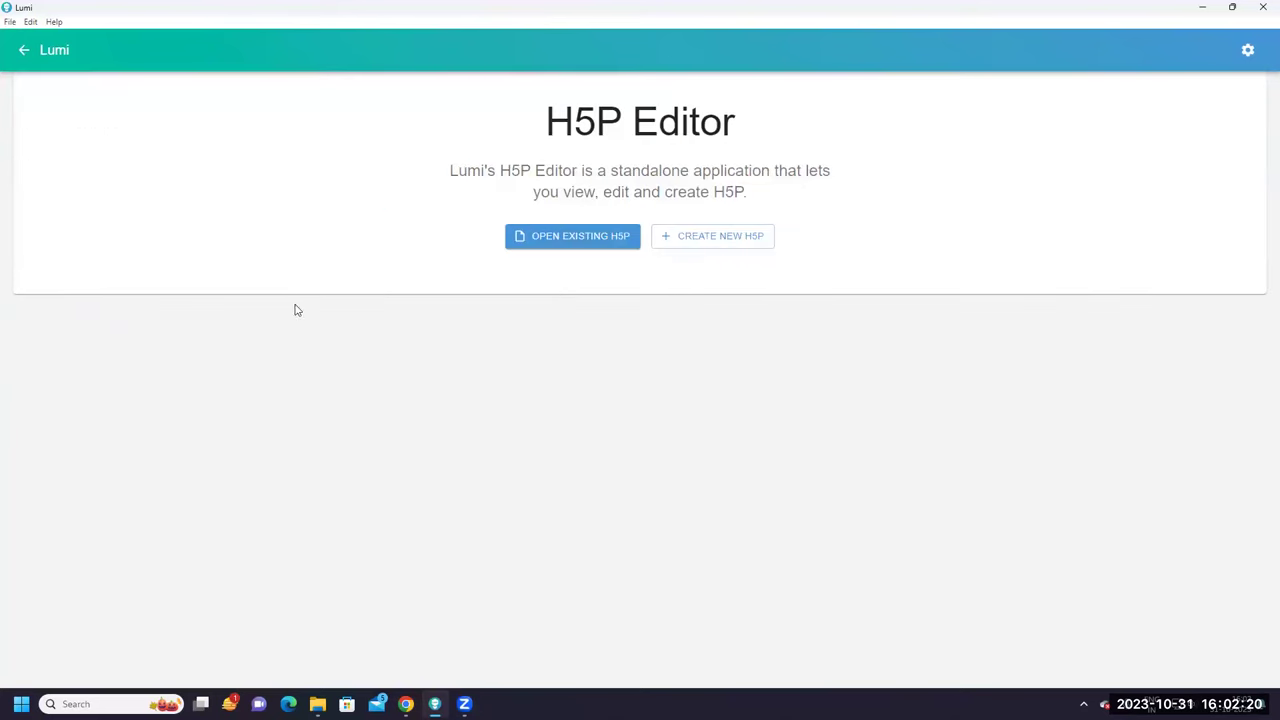
Create a new H5P with the Mark the Words content type, found by searching for "mark"
click(706, 234)
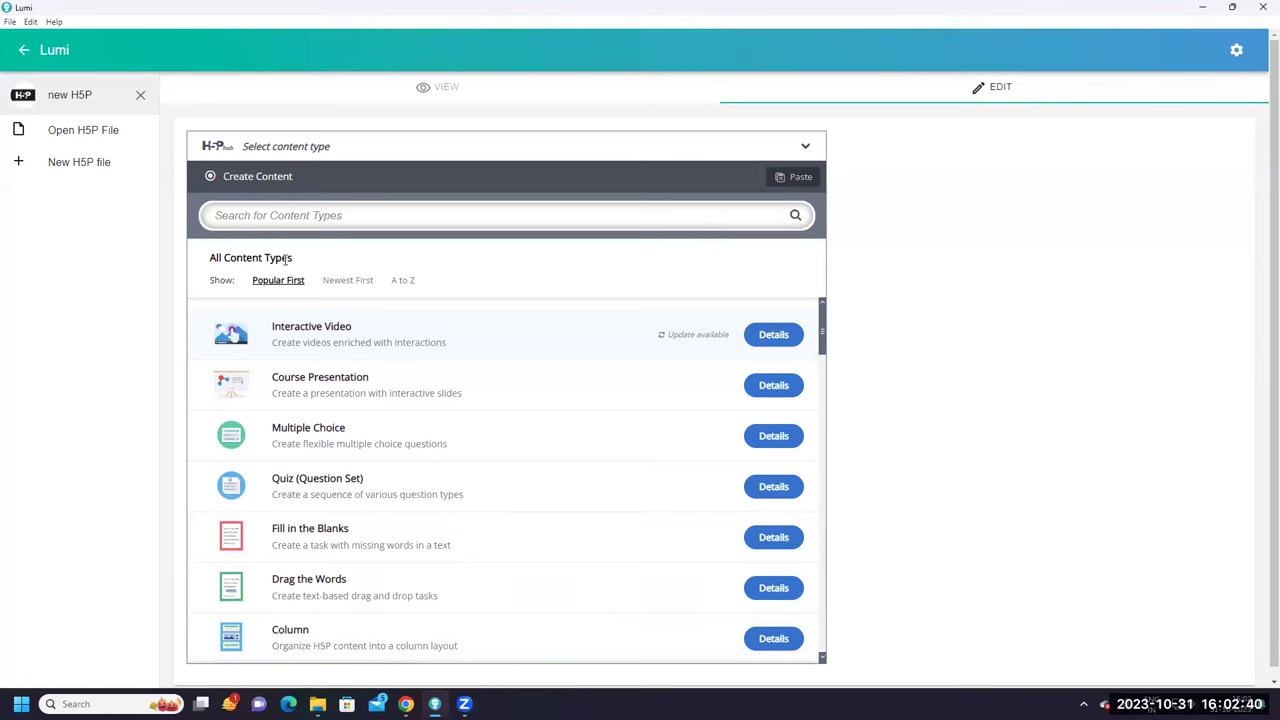
click(246, 214)
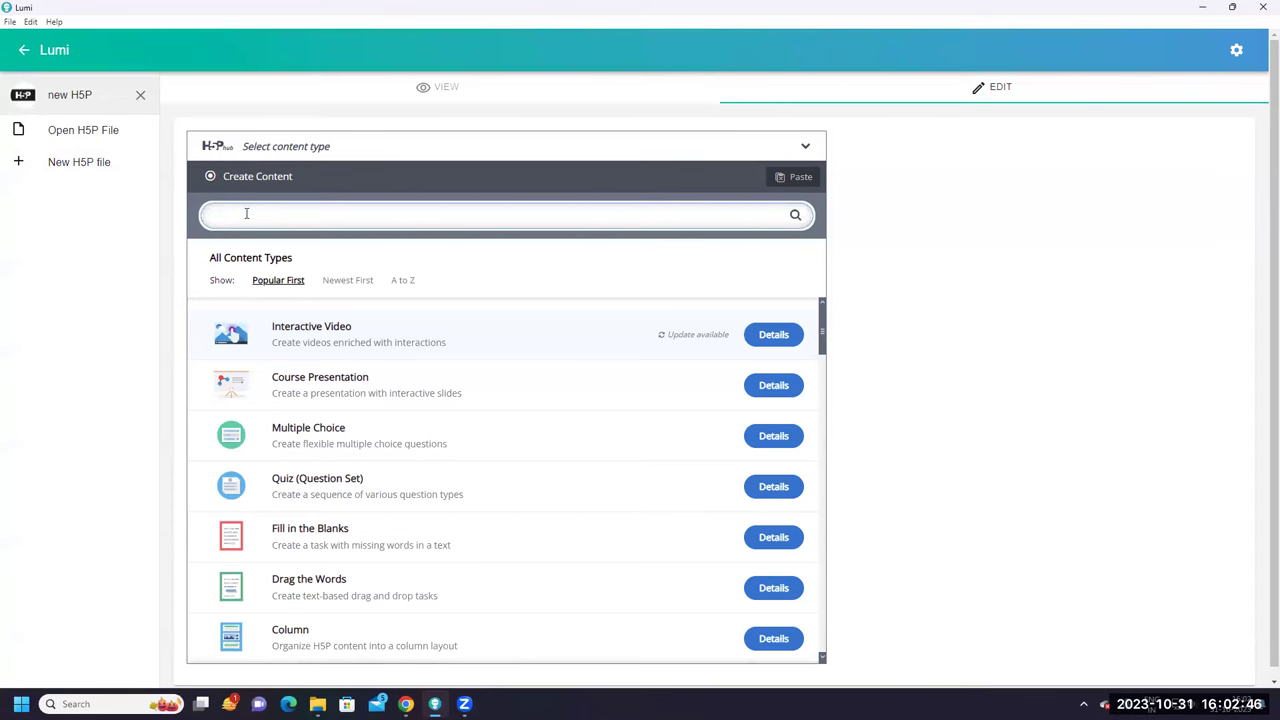
text(mark)
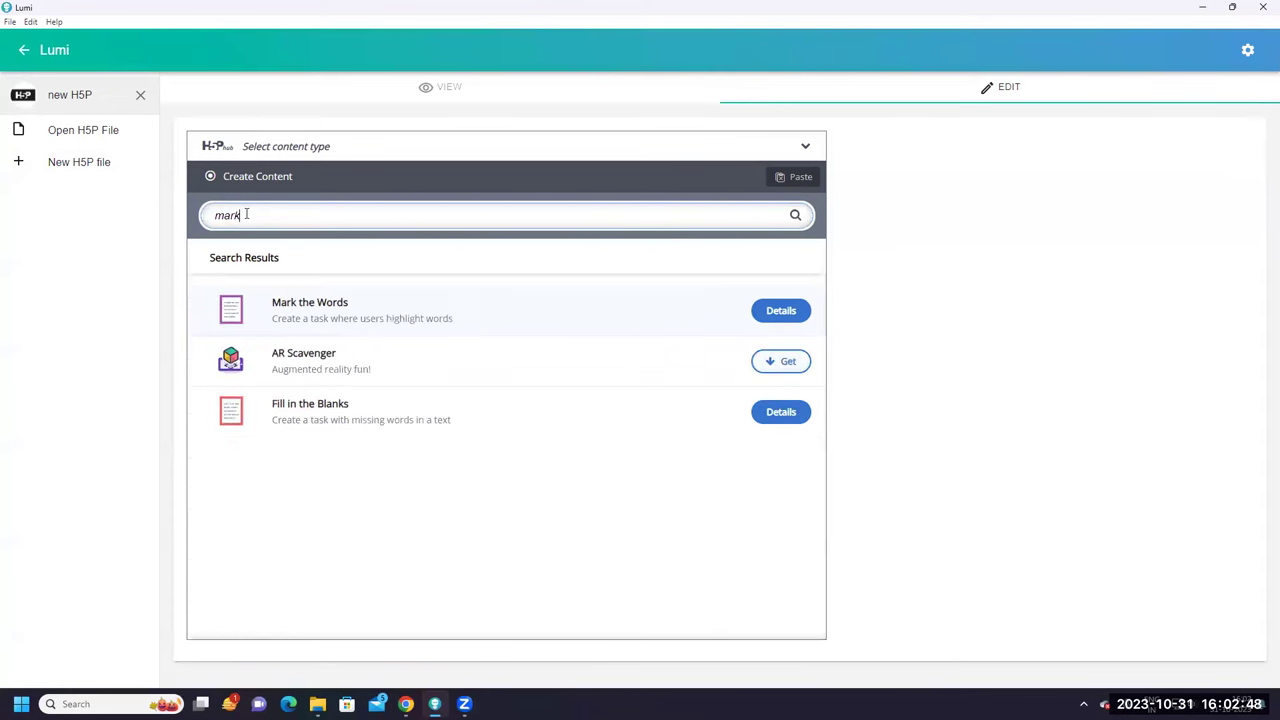
click(790, 316)
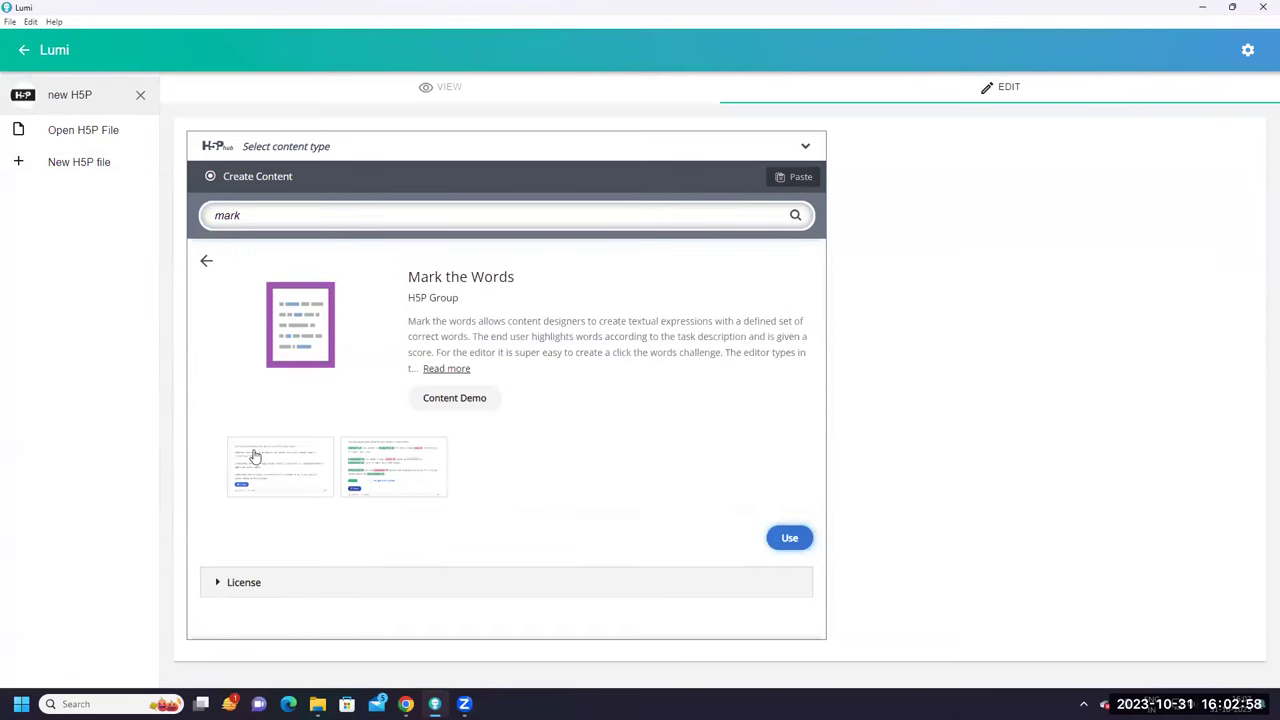
click(791, 539)
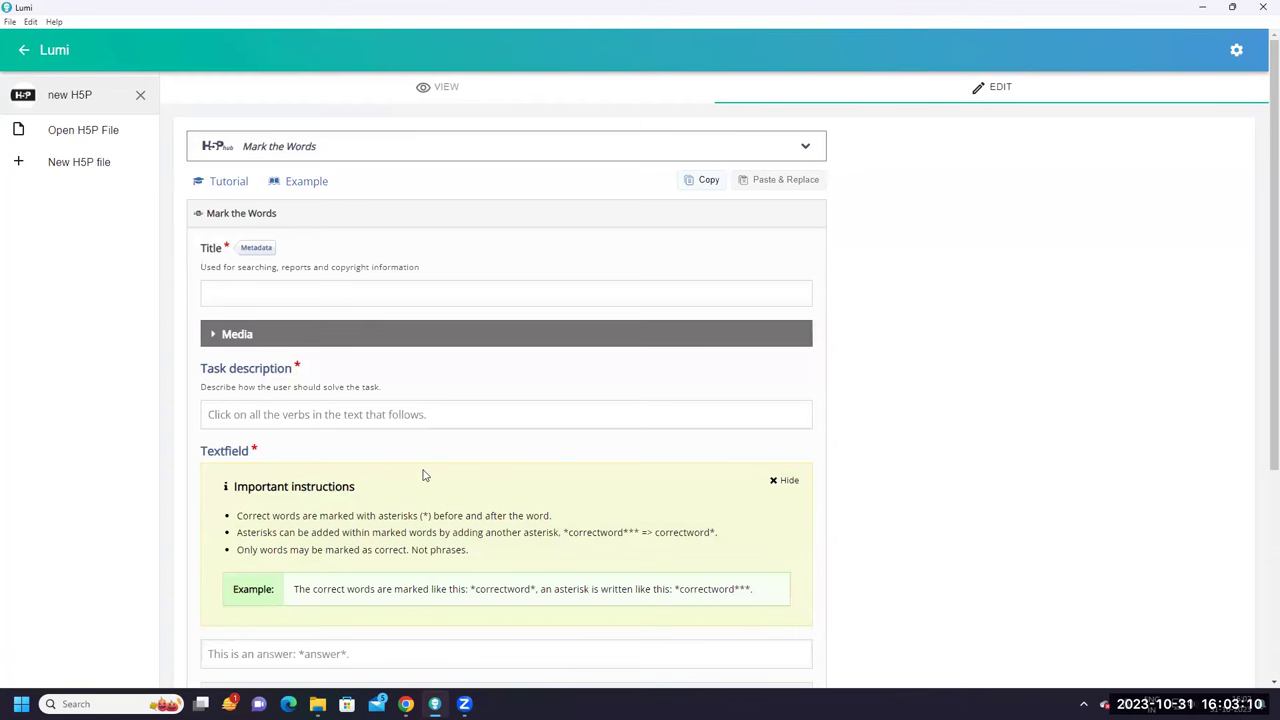
Enter "Find the nouns in the paragraph" as the activity's title
click(253, 297)
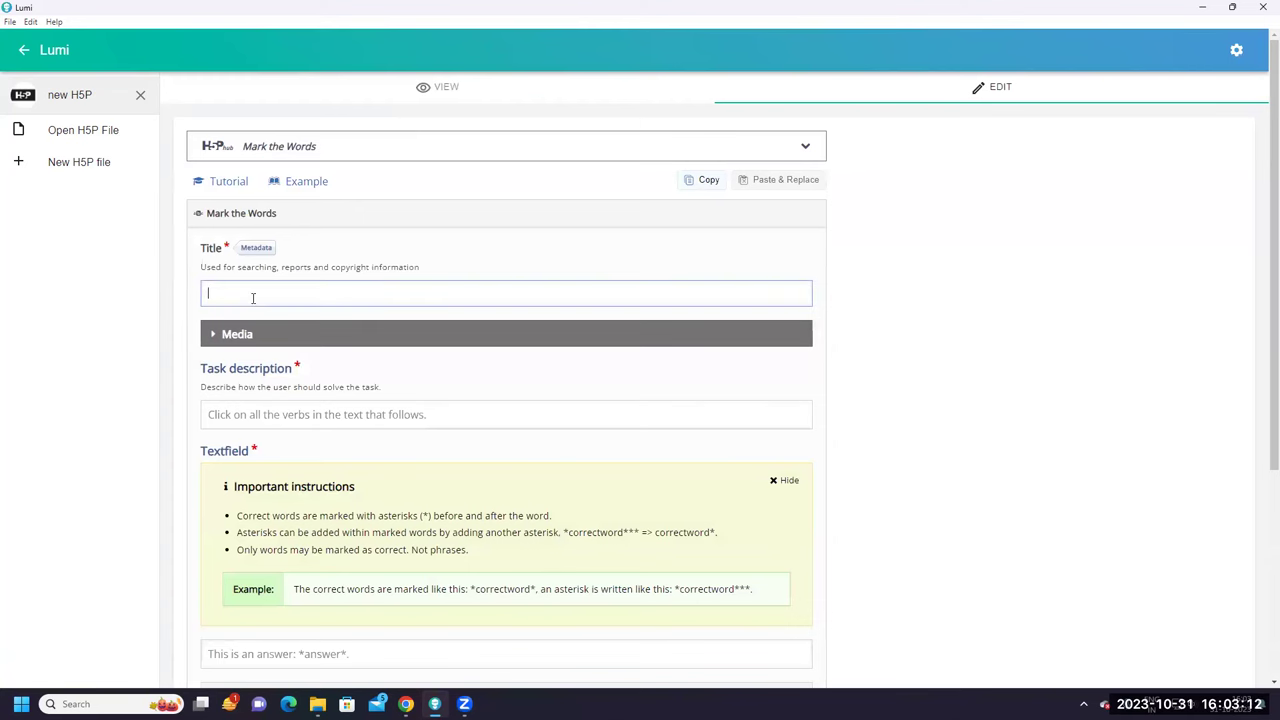
scroll(253, 297, down, 1)
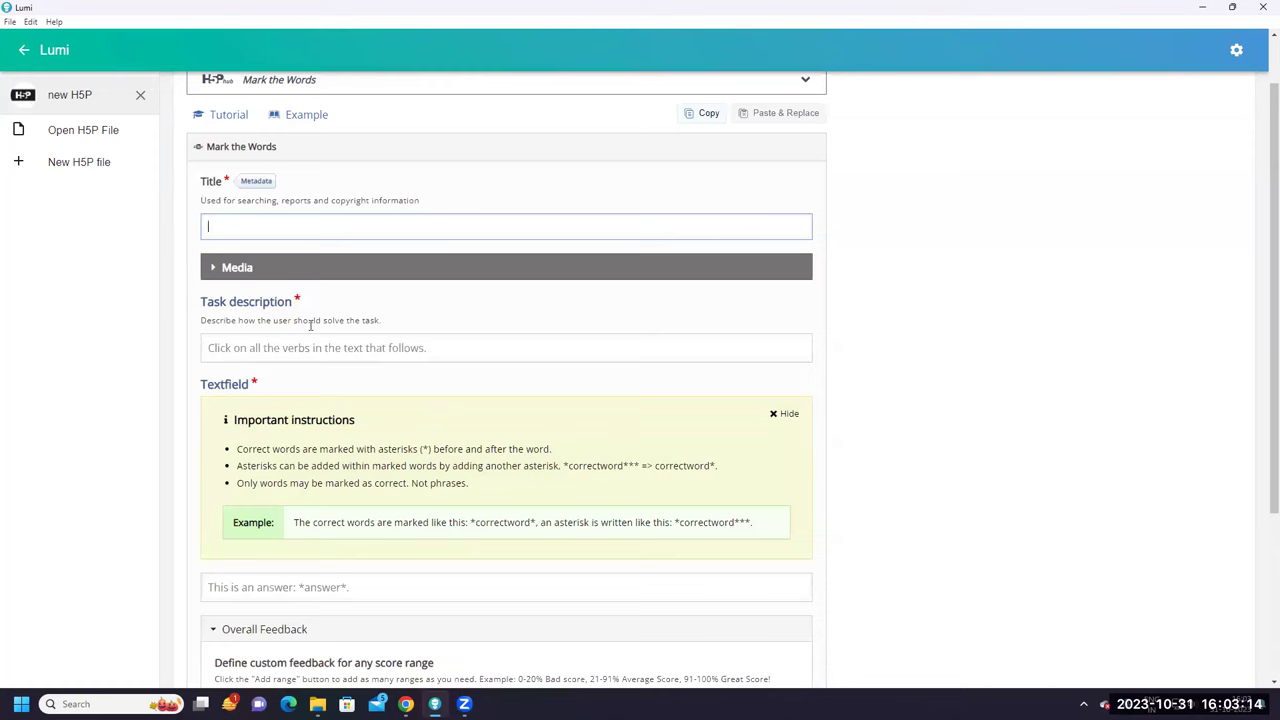
scroll(284, 311, up, 1)
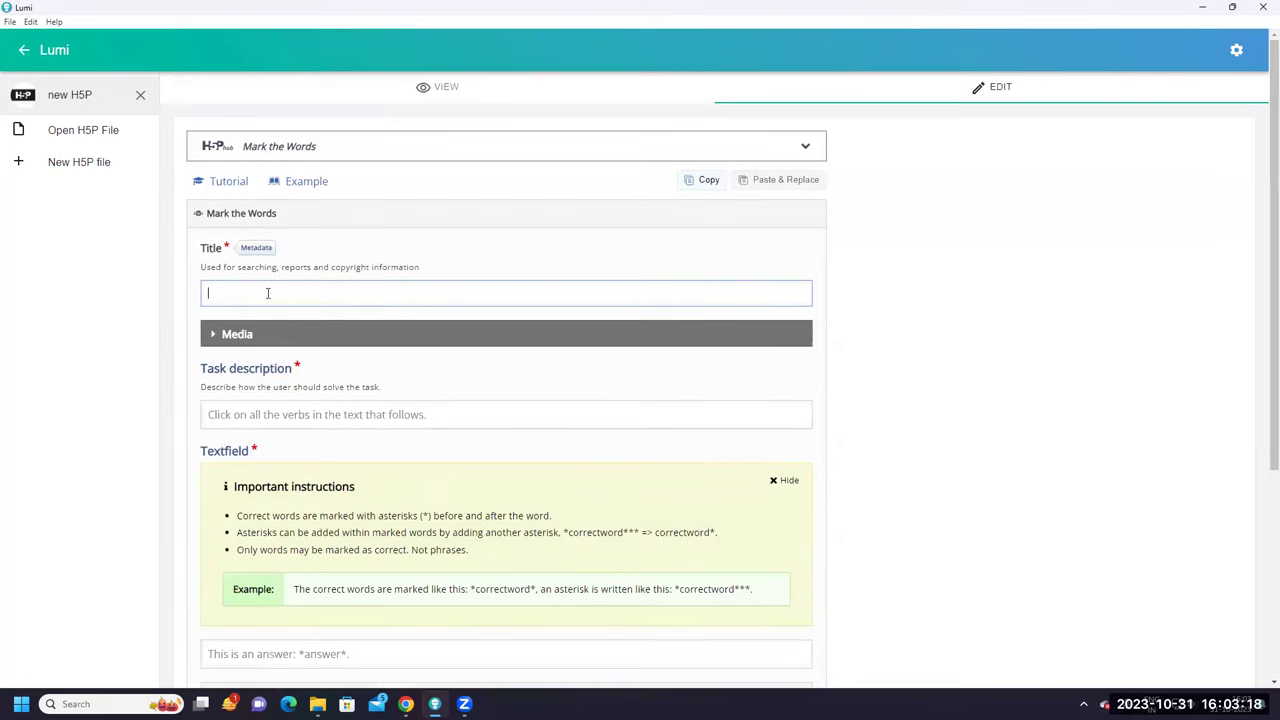
text(Fi)
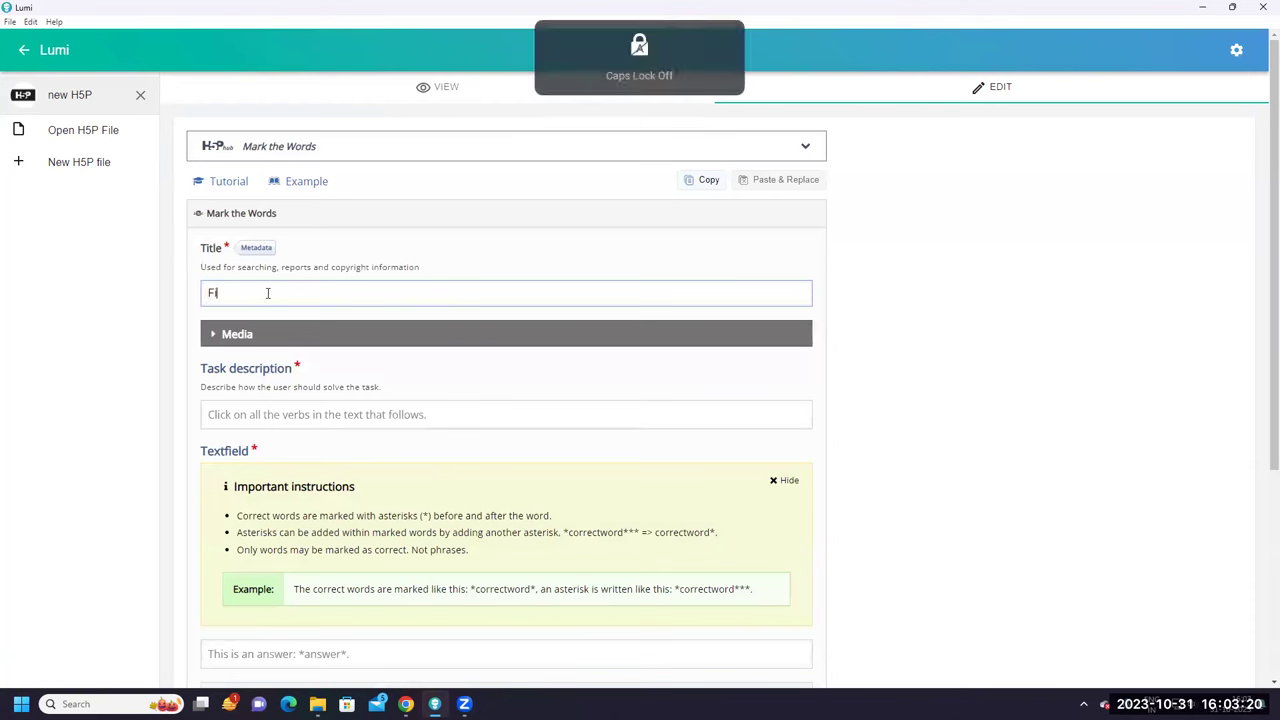
text(nd the nouns in )
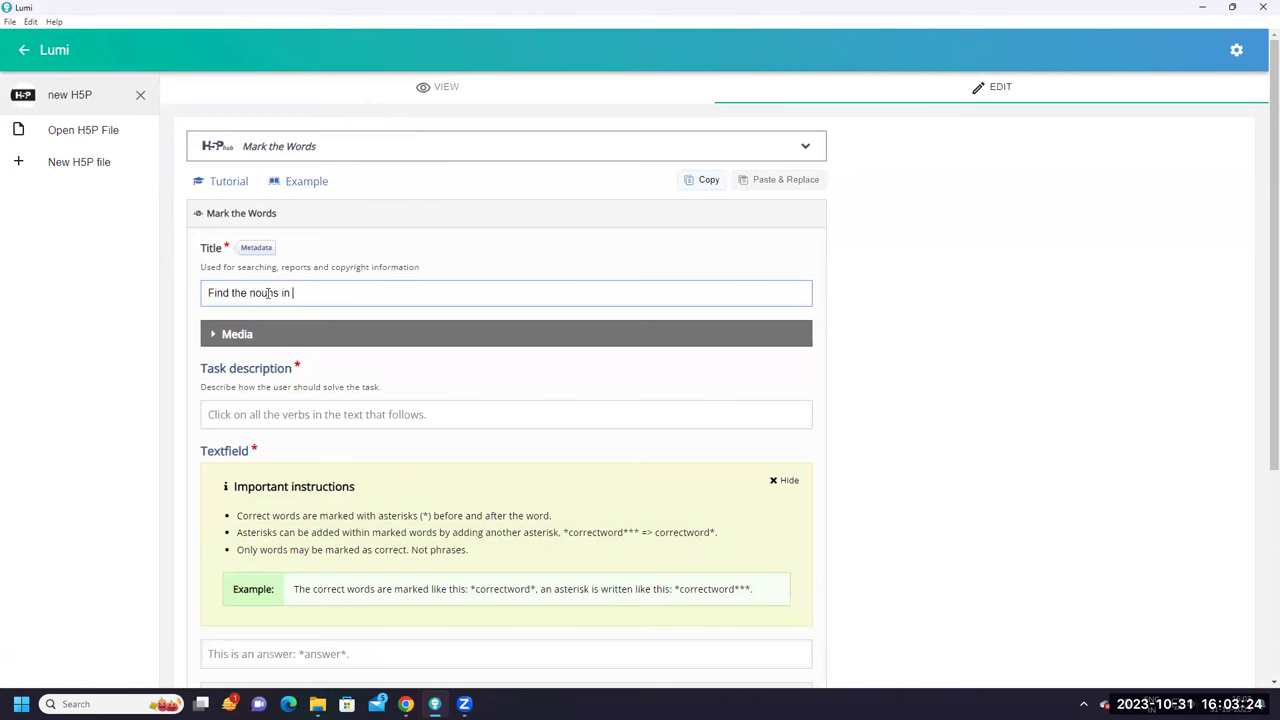
text(the paragraph)
Enter the task description "Indetify the nouns given in the paragraph and click on them. Then check your answer."
scroll(317, 313, down, 3)
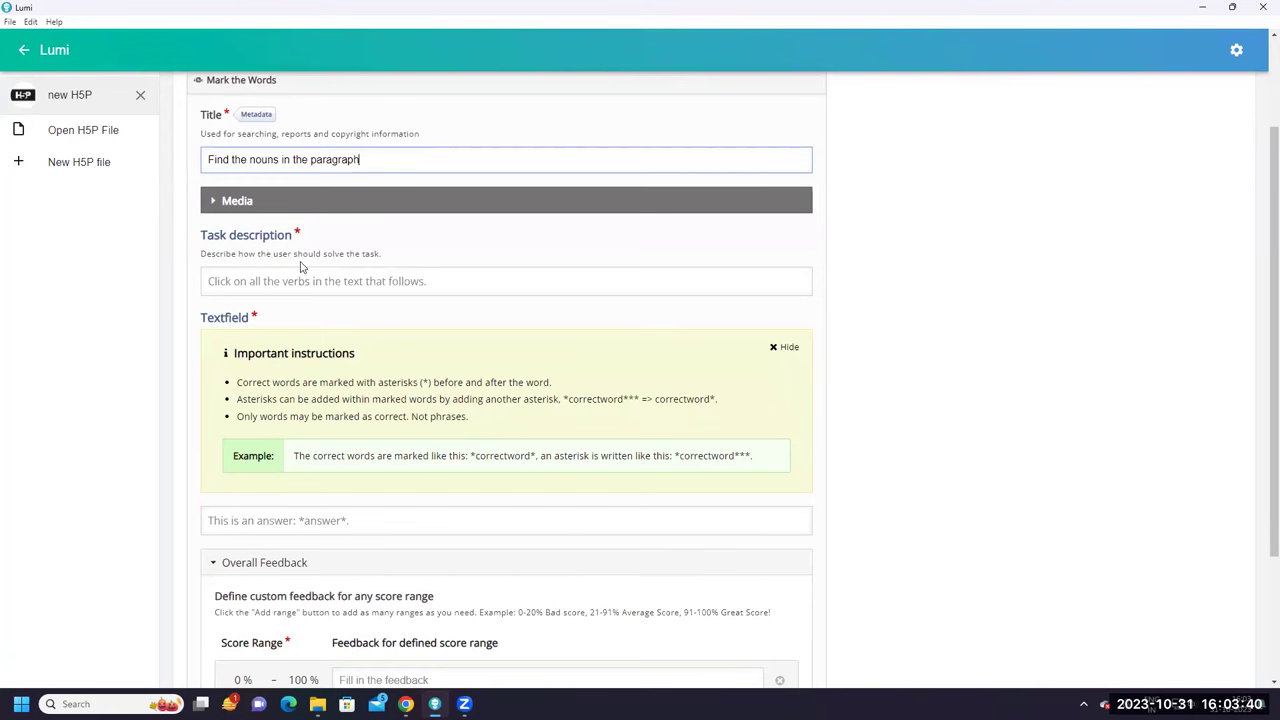
click(346, 284)
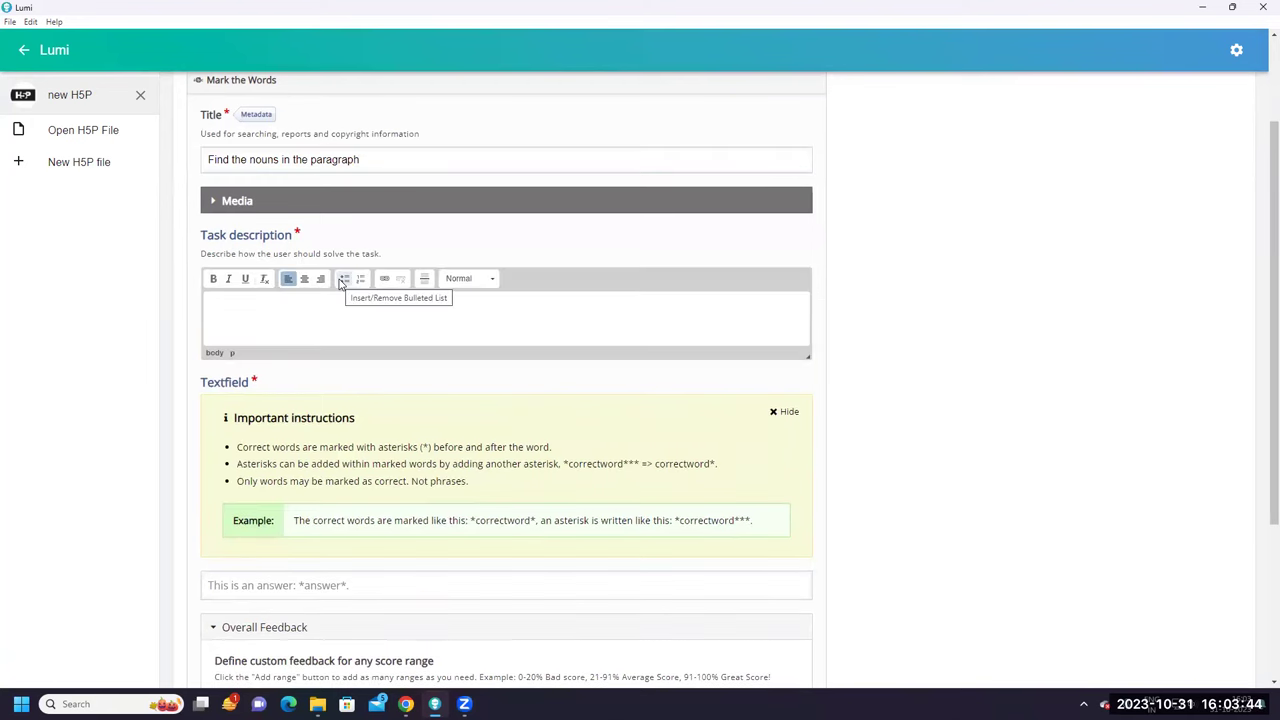
scroll(360, 330, down, 1)
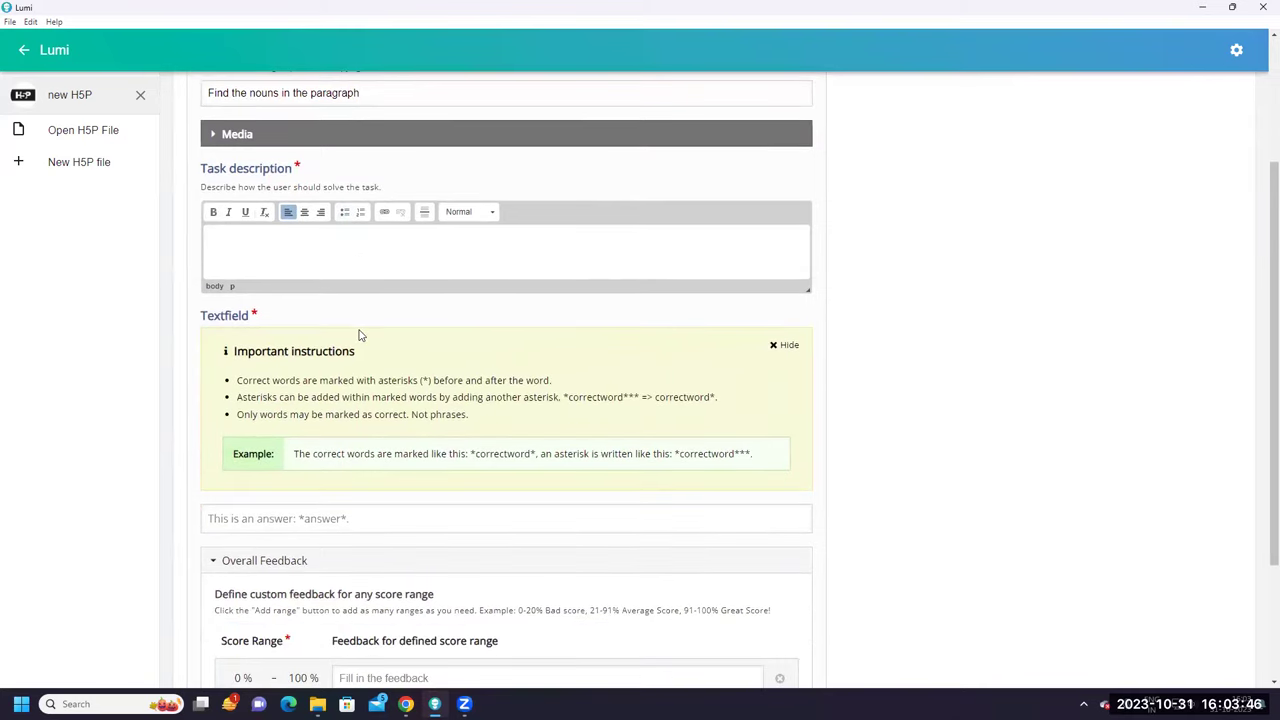
text(Inde)
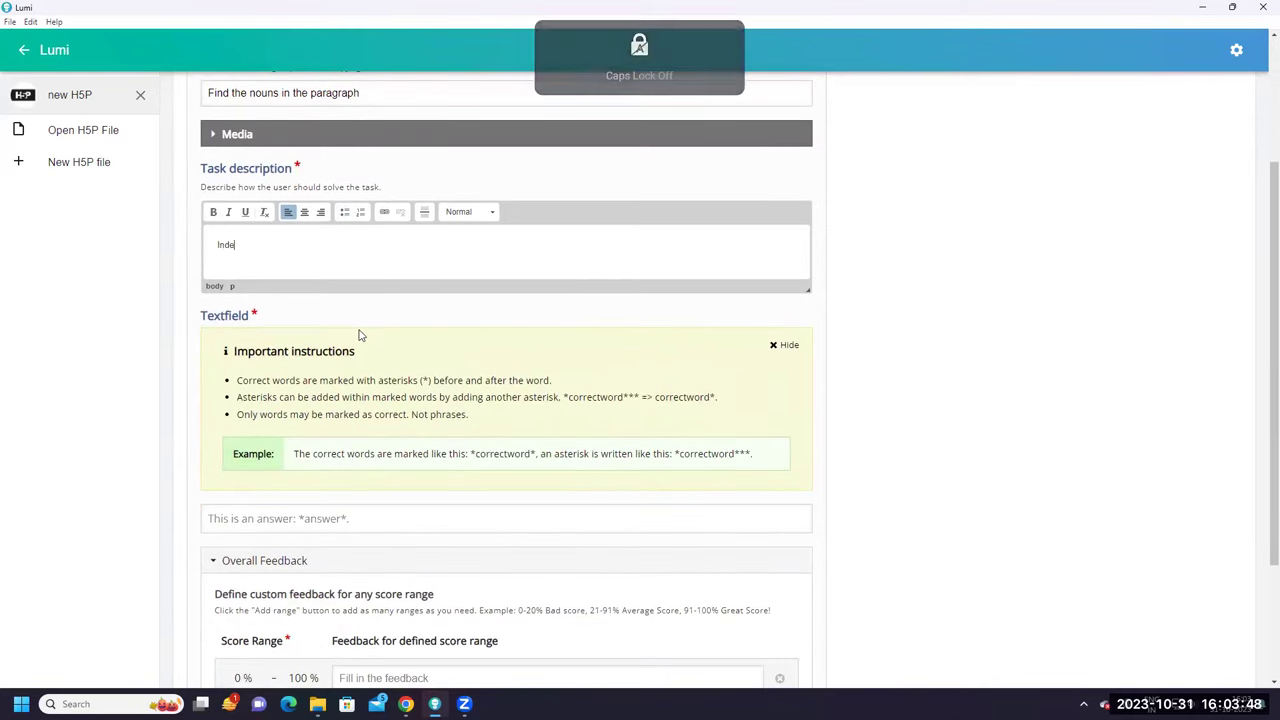
text(tig)
text(y )
text(the n)
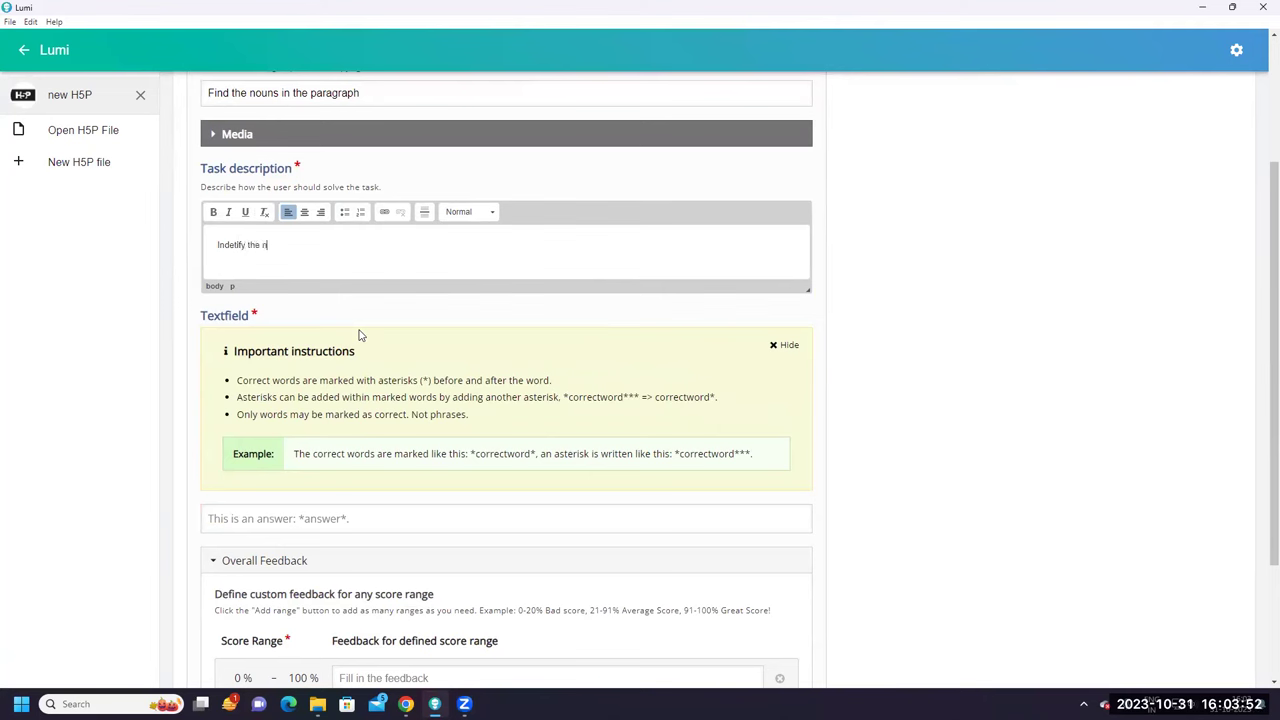
text(ouns given in the paragraph and click on them.)
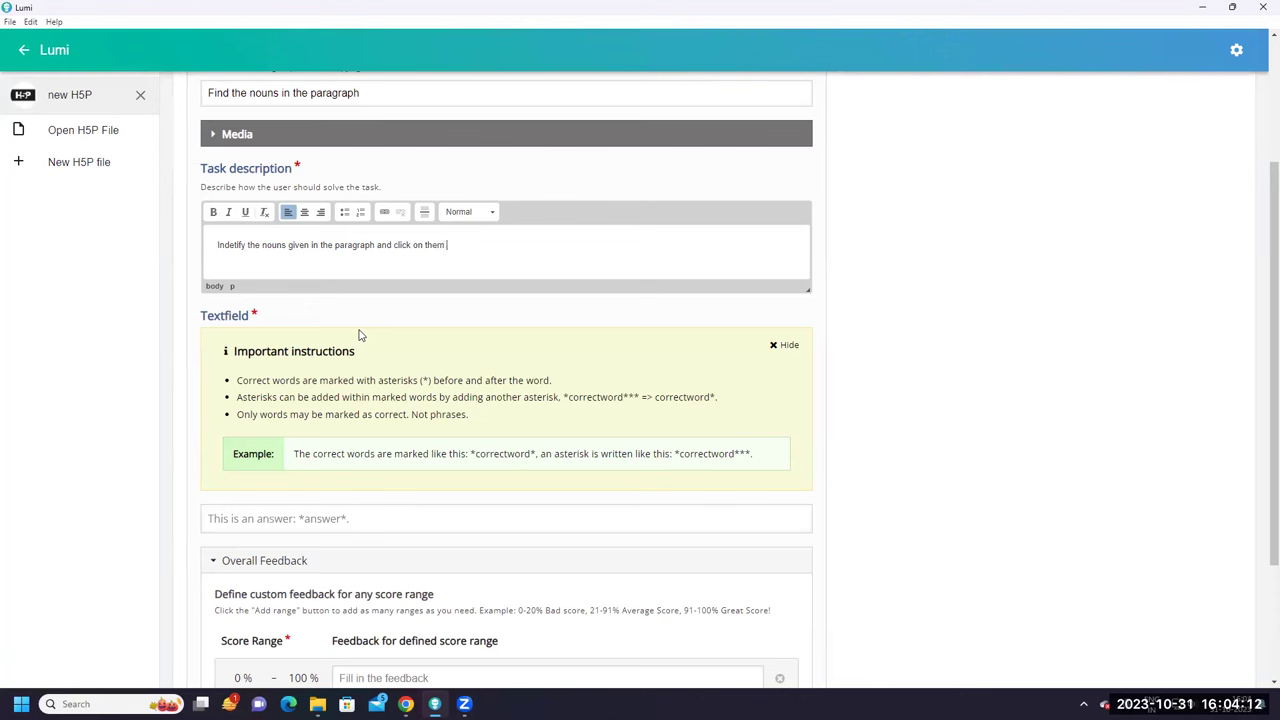
text( T)
key(Caps_Lock)
text(hen check your answer)
Correct the spelling of the task description's first word to "Identify"
click(226, 244)
key(BackSpace)
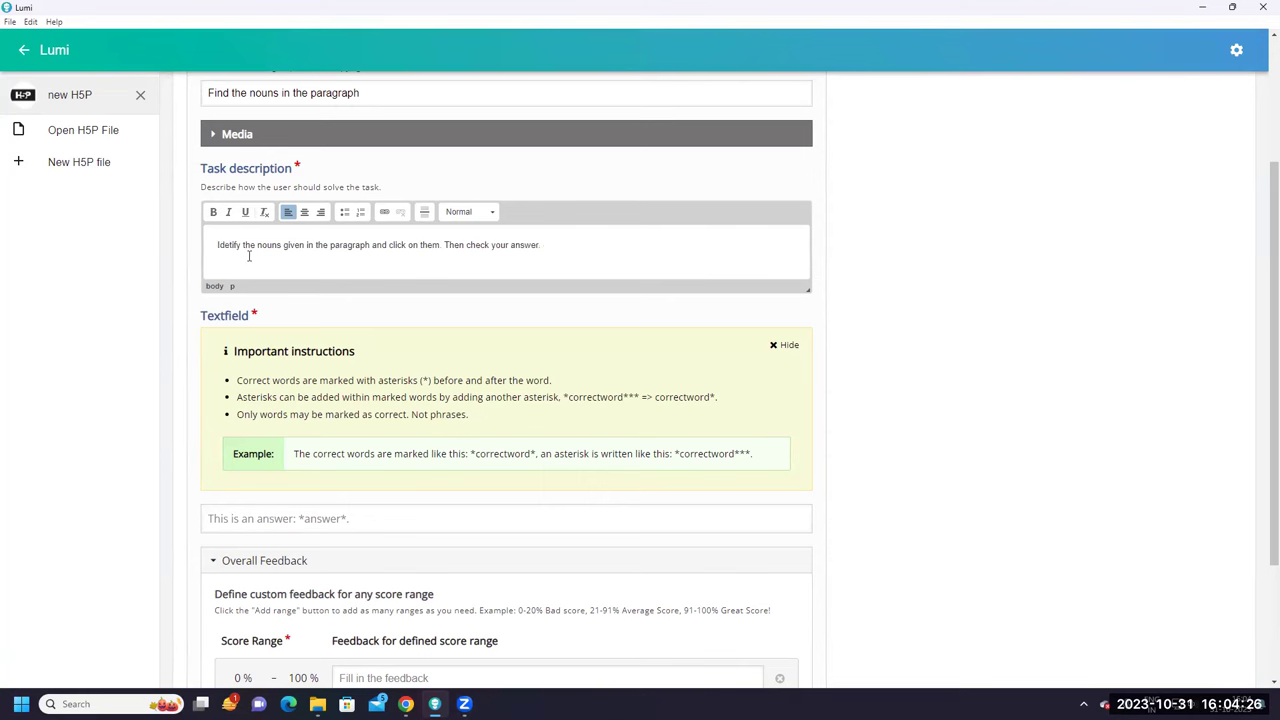
click(230, 244)
text(n)
Hide the Textfield's important instructions and show them again
scroll(283, 294, up, 1)
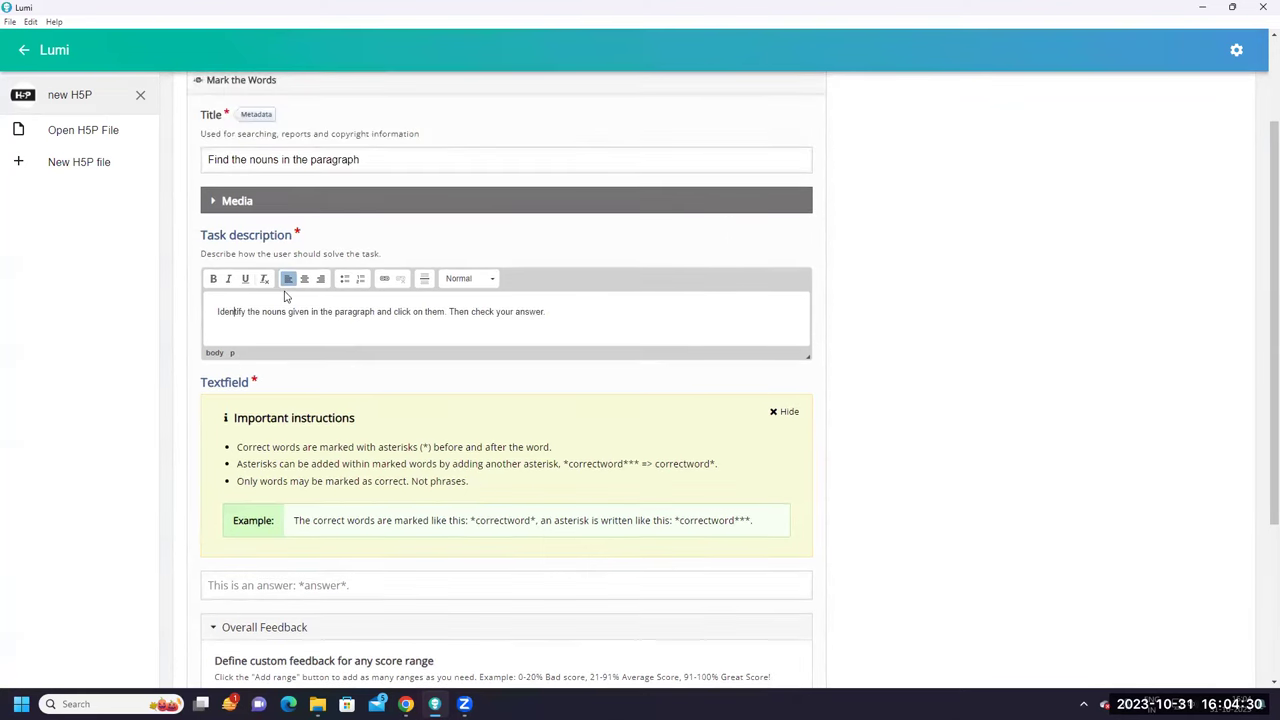
scroll(285, 295, down, 2)
scroll(285, 295, down, 2)
scroll(286, 294, up, 2)
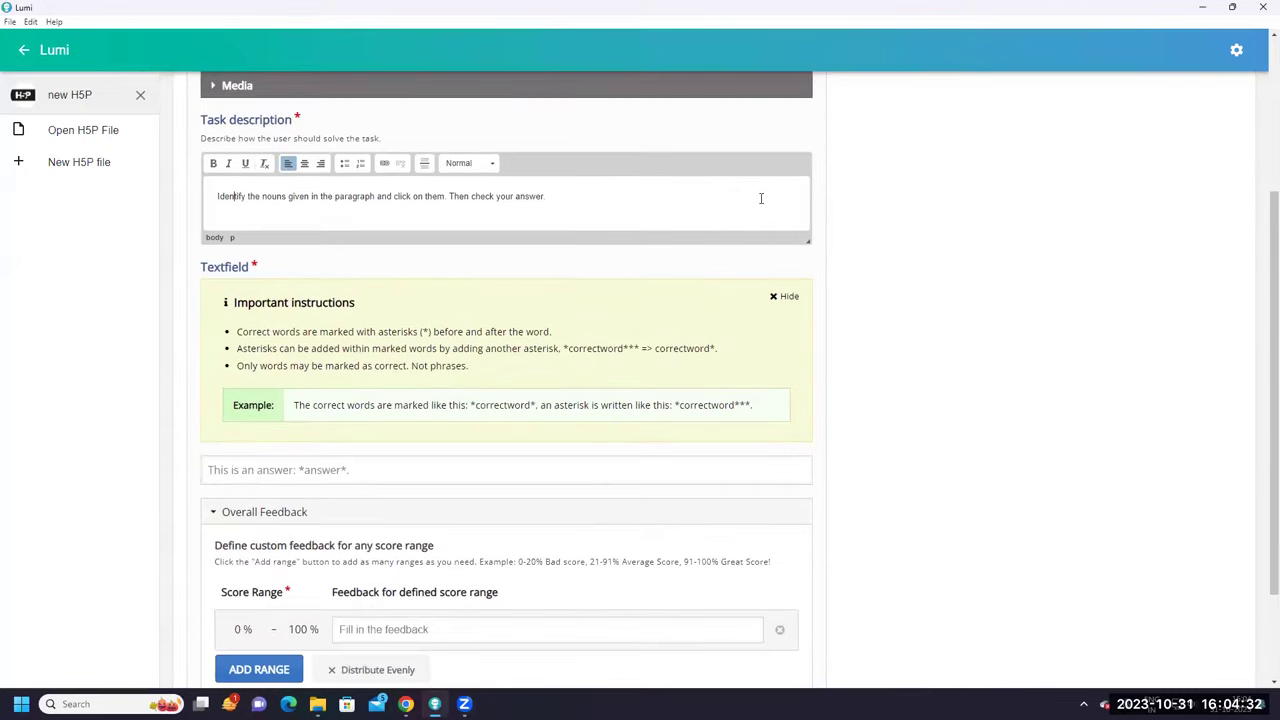
click(787, 295)
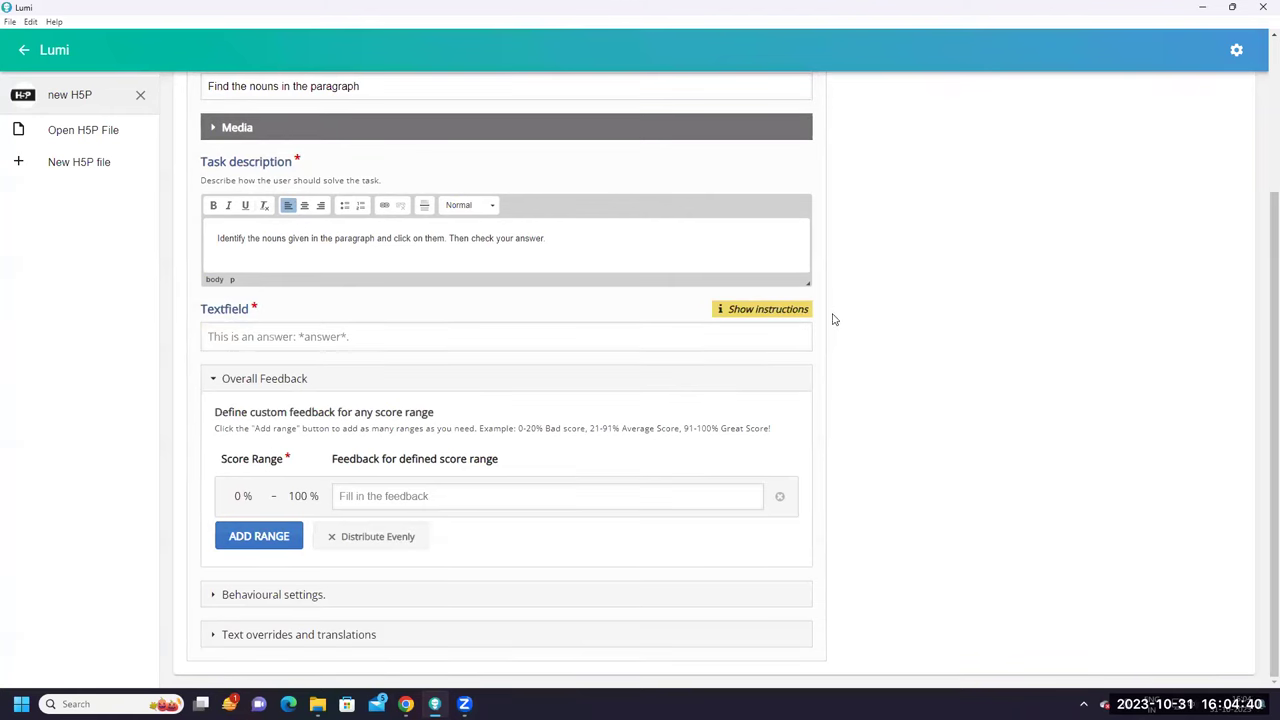
click(778, 312)
scroll(577, 369, down, 3)
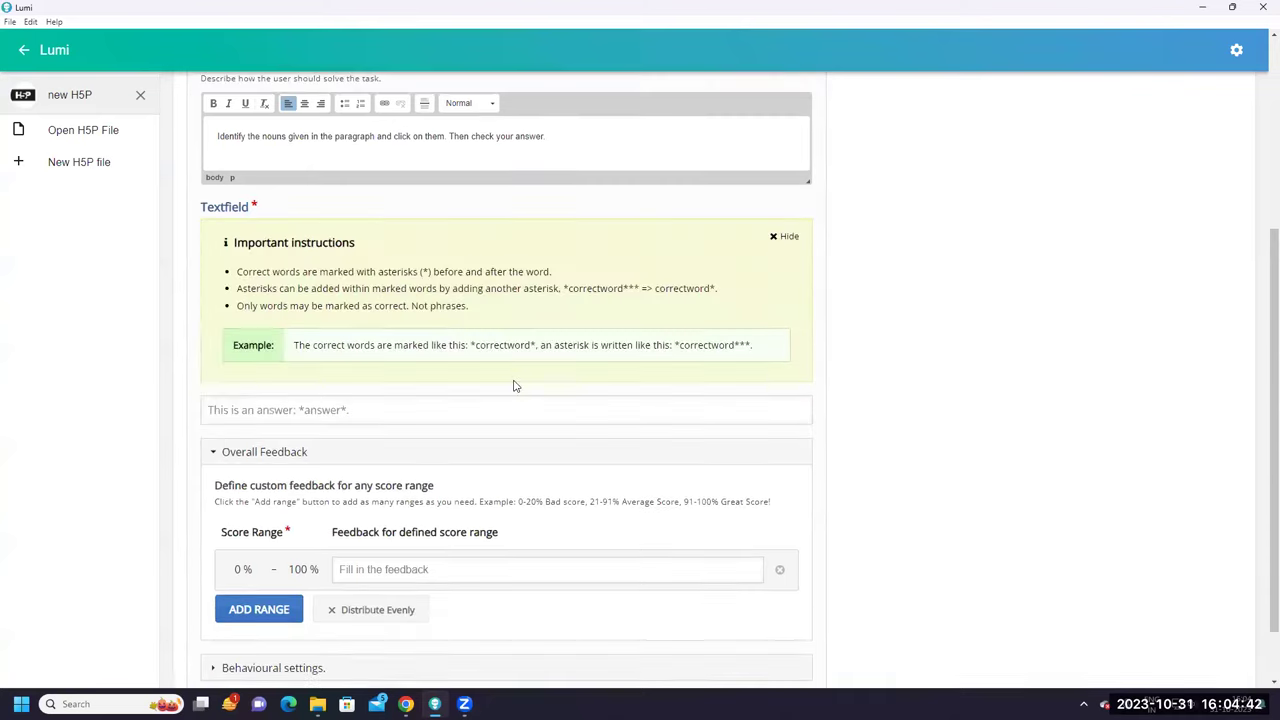
Open the Textfield for editing and examine the instructions and example for marking correct words with asterisks
click(371, 334)
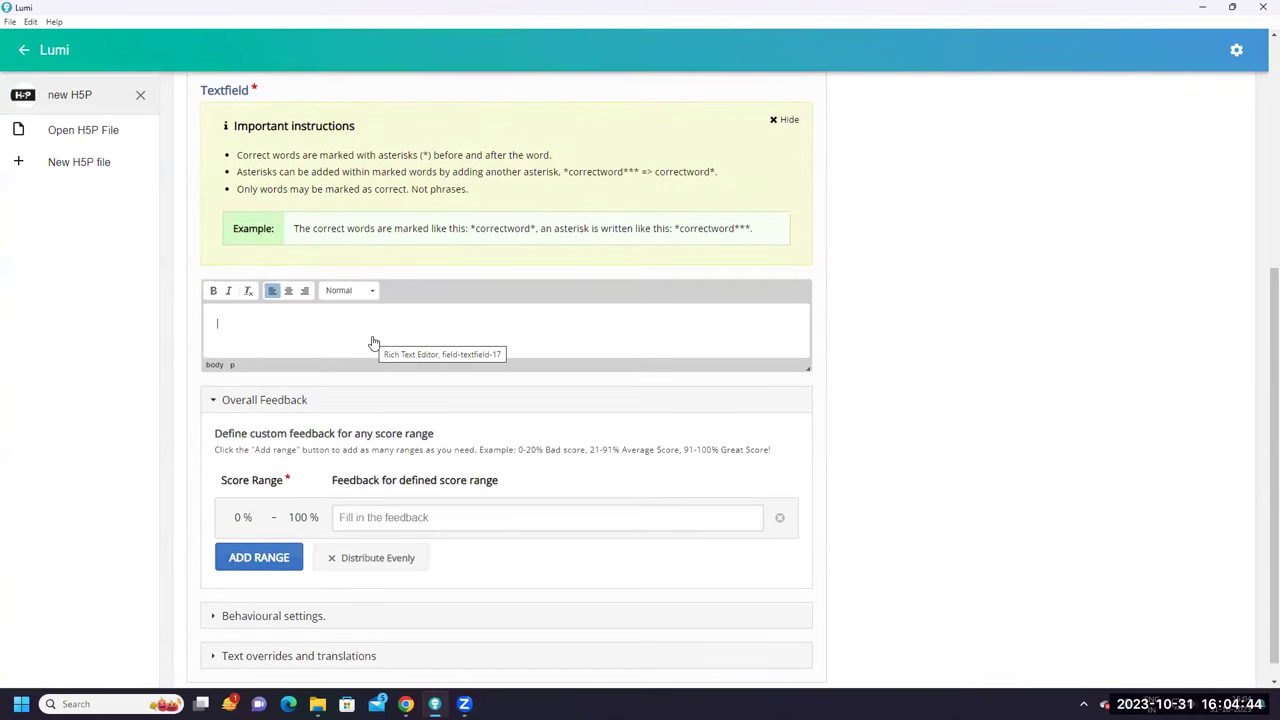
scroll(373, 343, up, 2)
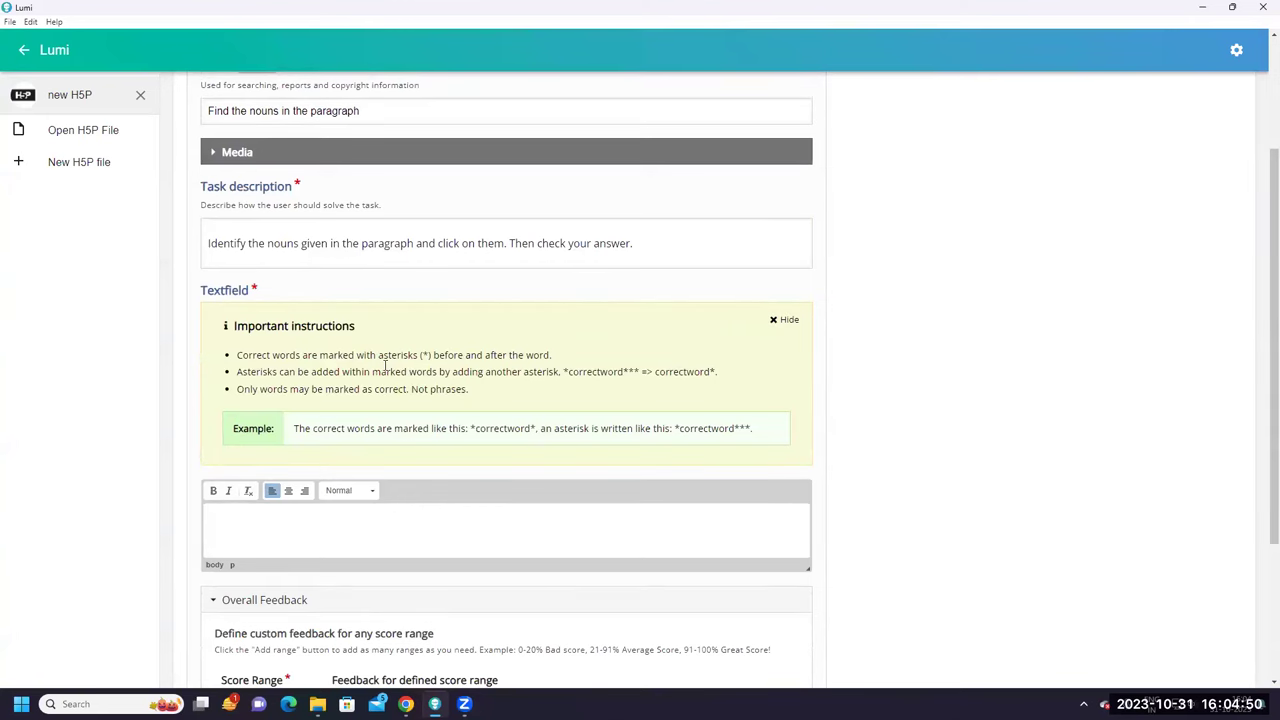
scroll(410, 352, down, 1)
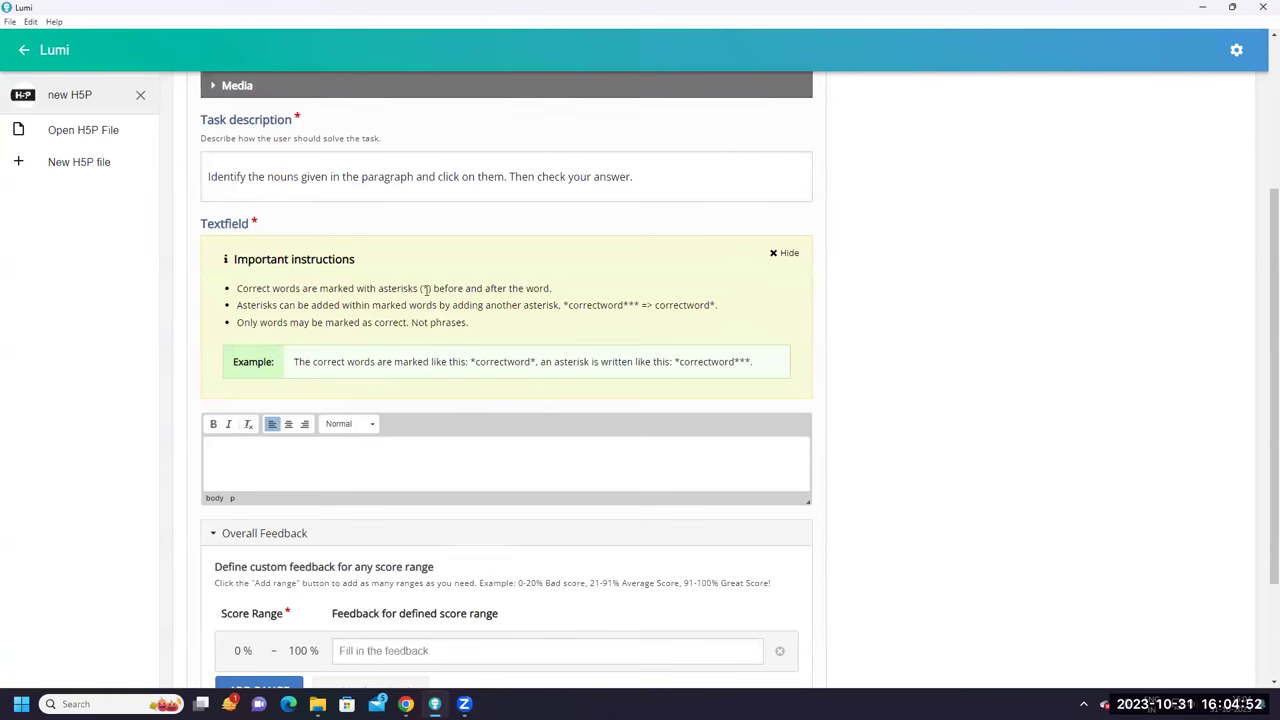
click(473, 363)
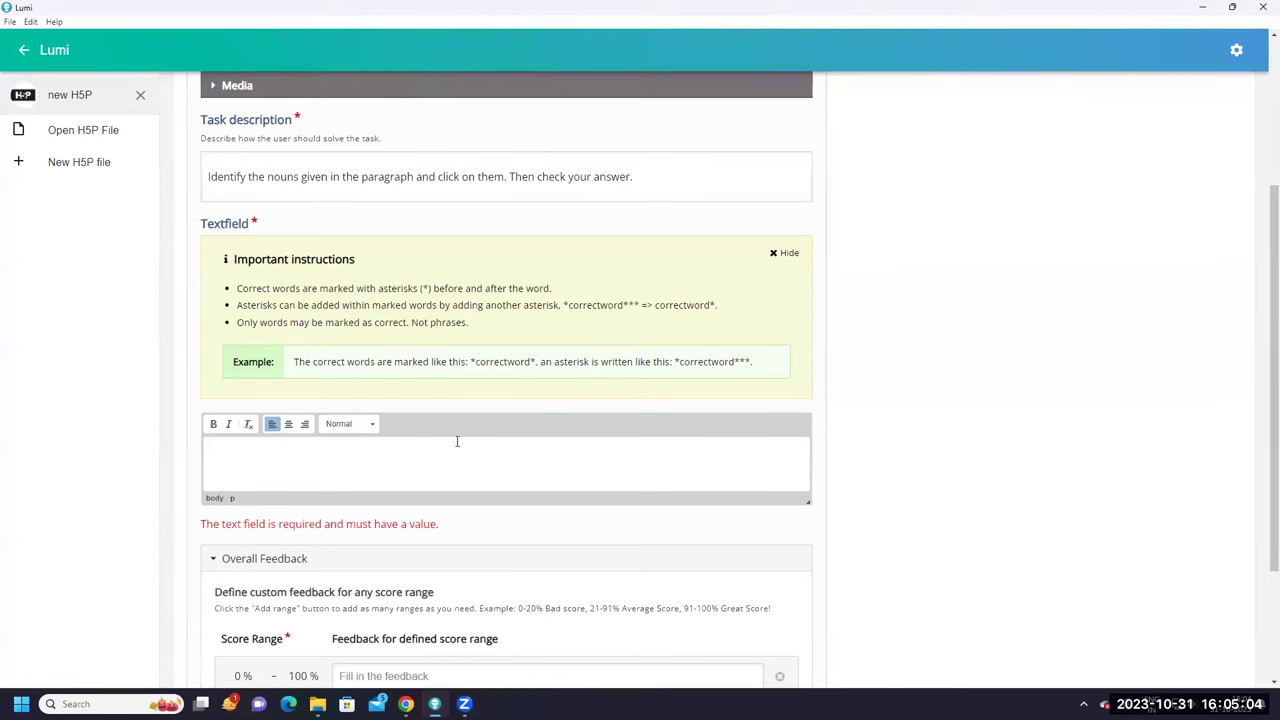
Switch to the open Gmail message in Chrome and copy its whole paragraph beginning "The first place that I can well remember"
scroll(449, 455, down, 3)
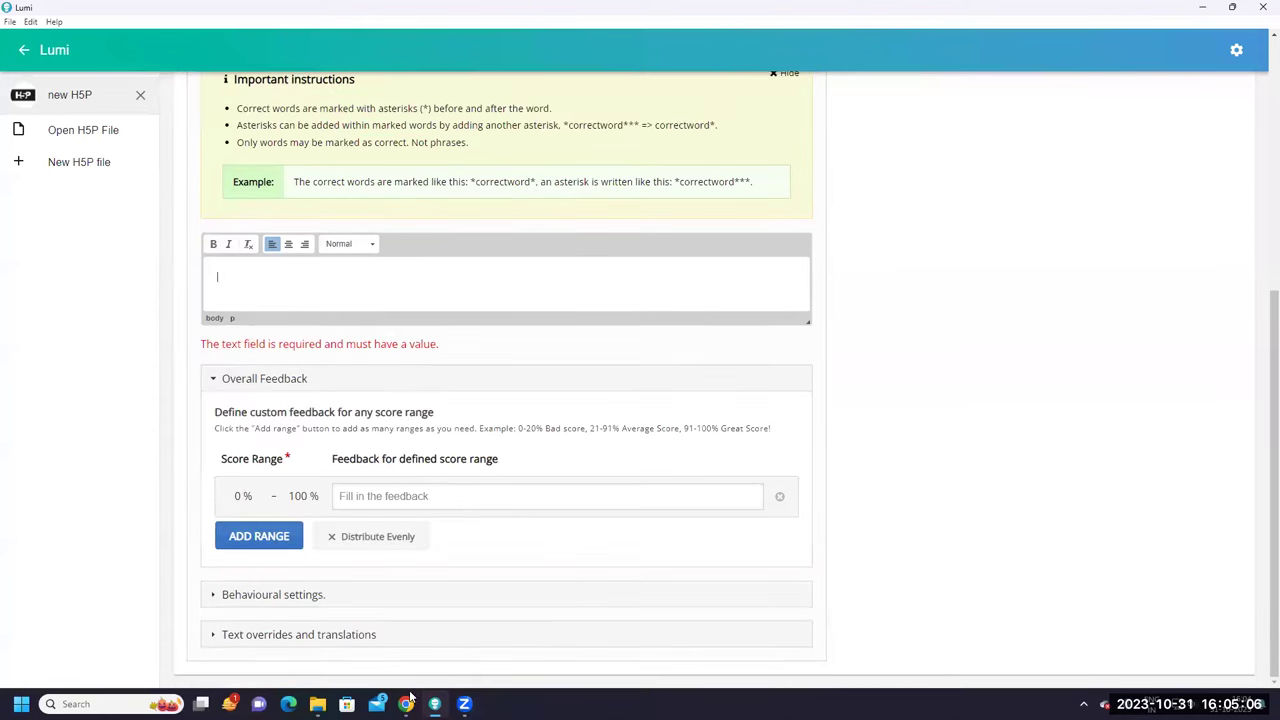
mouse_move(406, 704)
click(397, 640)
click(329, 318)
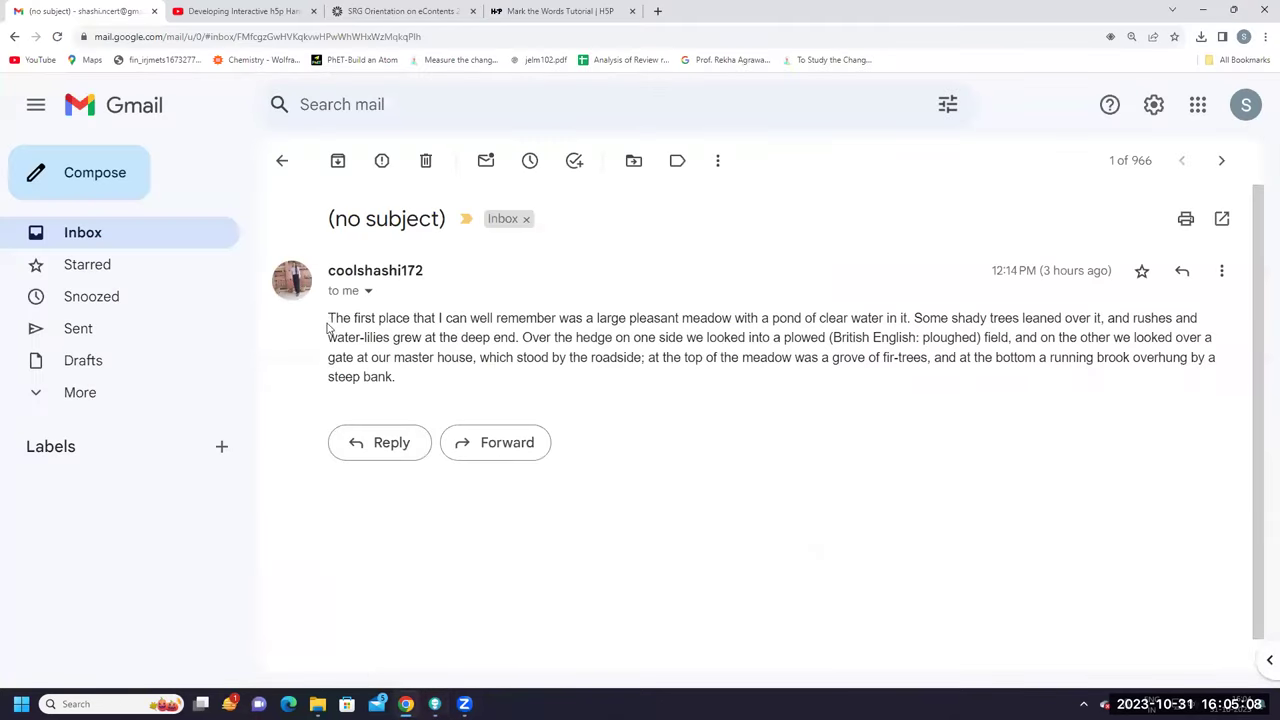
drag(329, 318, 404, 377)
key(ctrl+c)
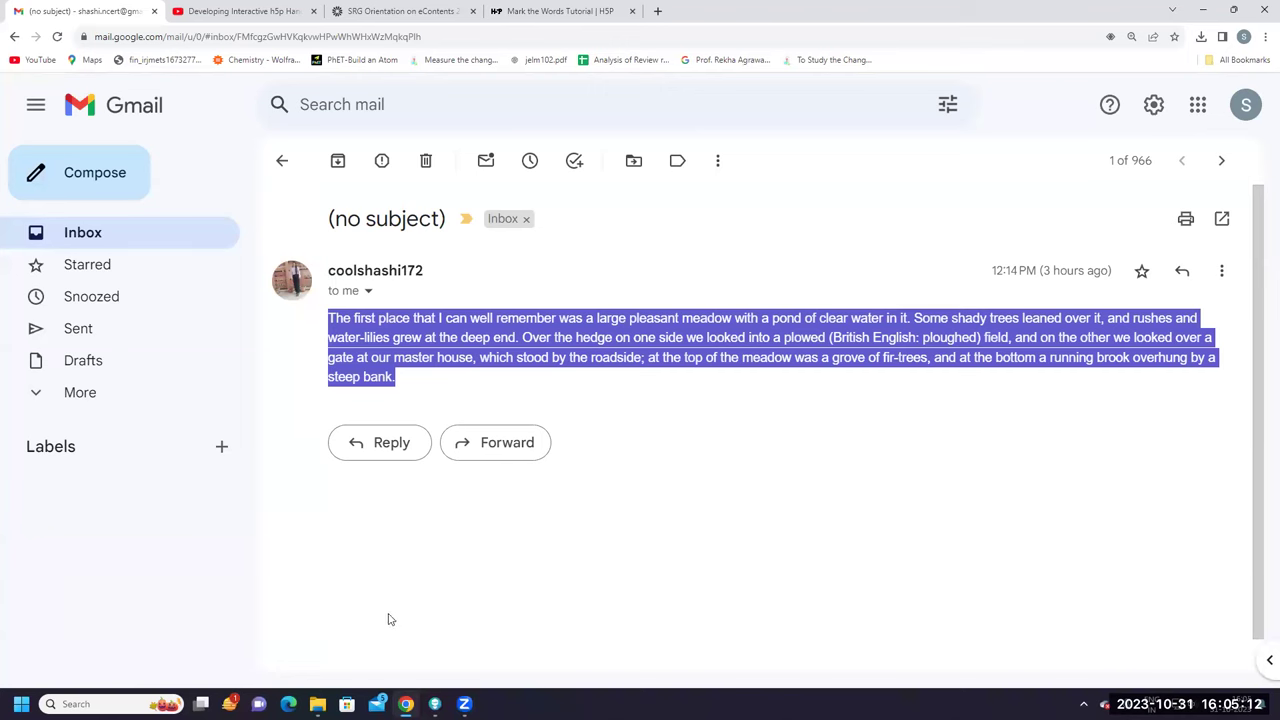
Return to Lumi and paste the copied paragraph into the empty Textfield
mouse_move(435, 704)
click(430, 640)
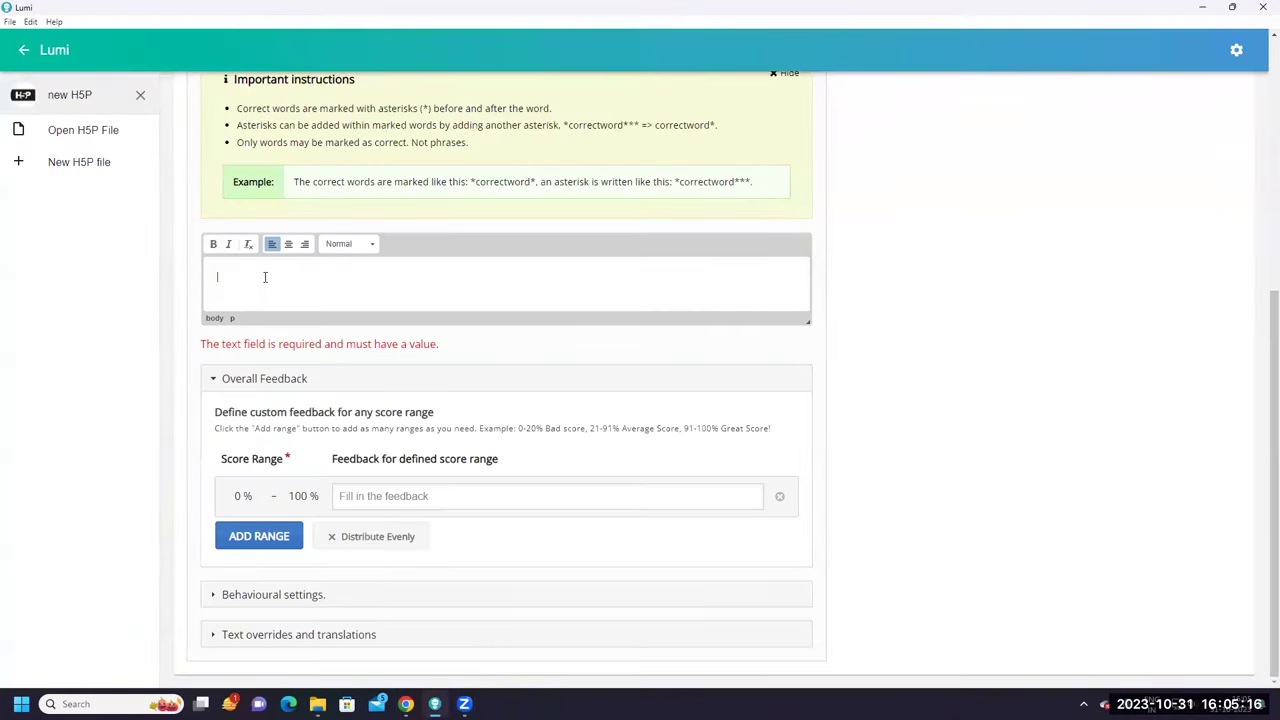
key(ctrl+v)
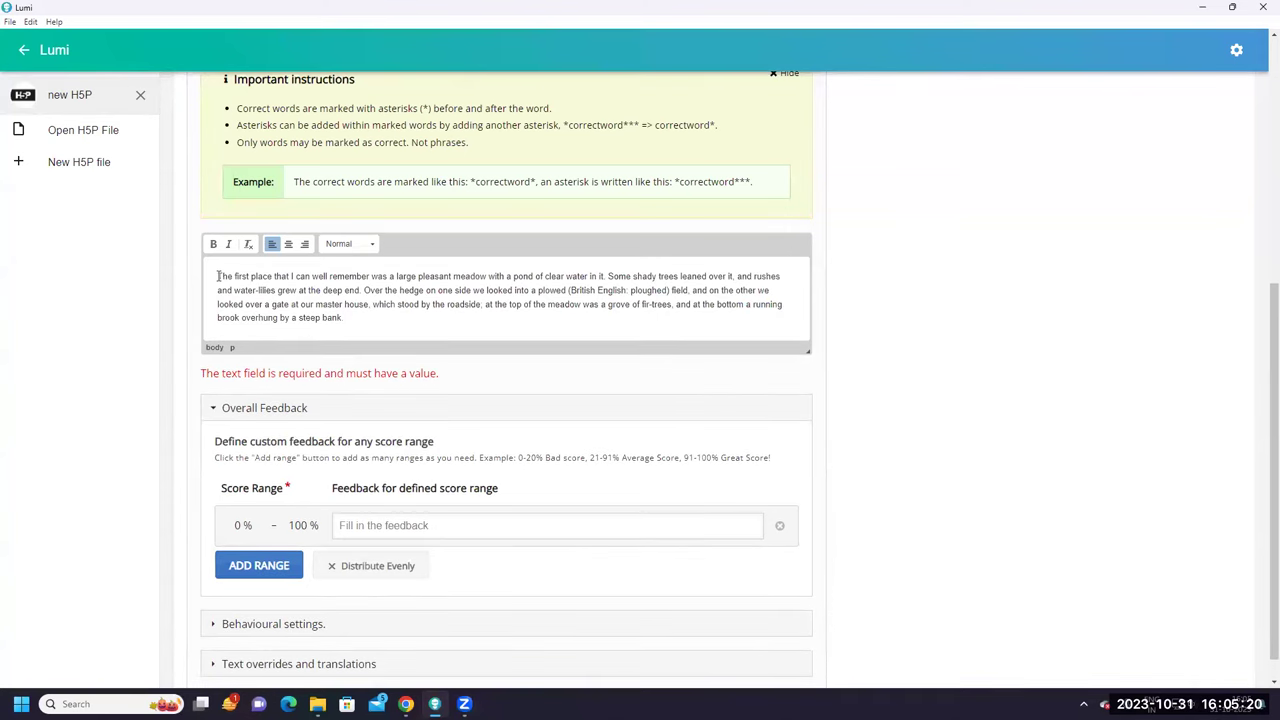
Make the entire pasted paragraph in the Textfield bold
drag(217, 276, 365, 330)
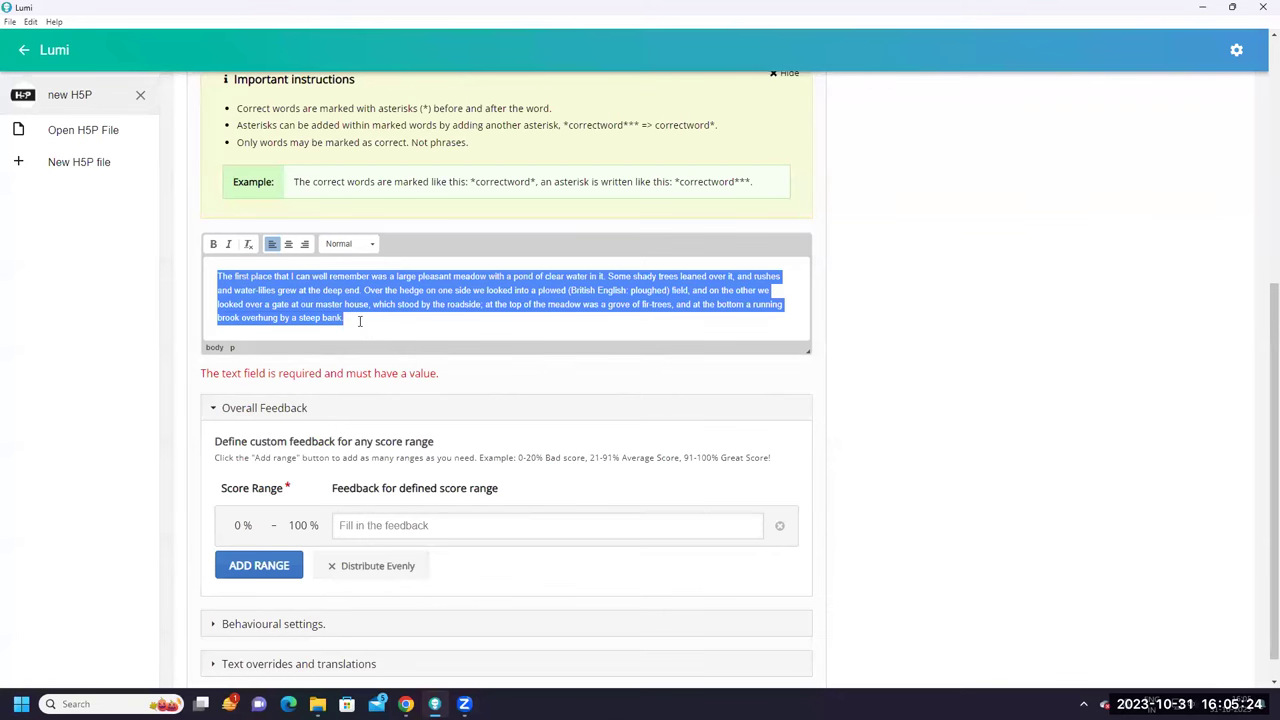
scroll(360, 321, up, 1)
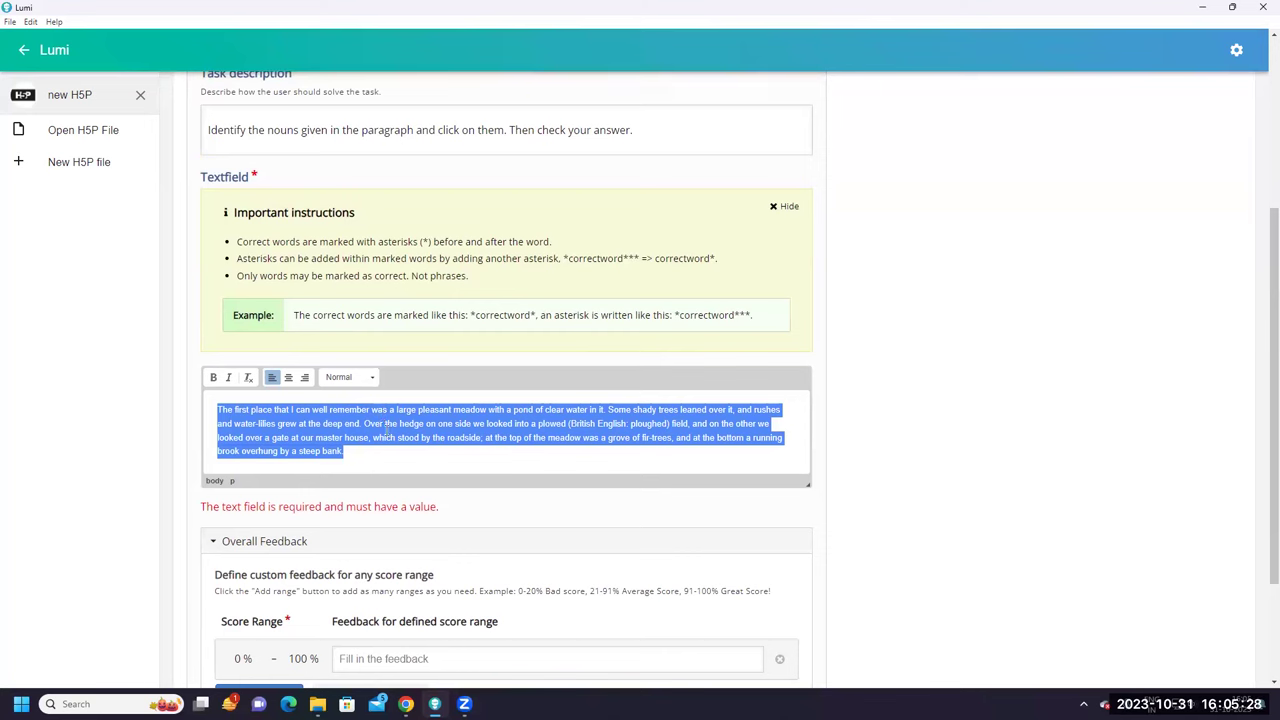
click(213, 377)
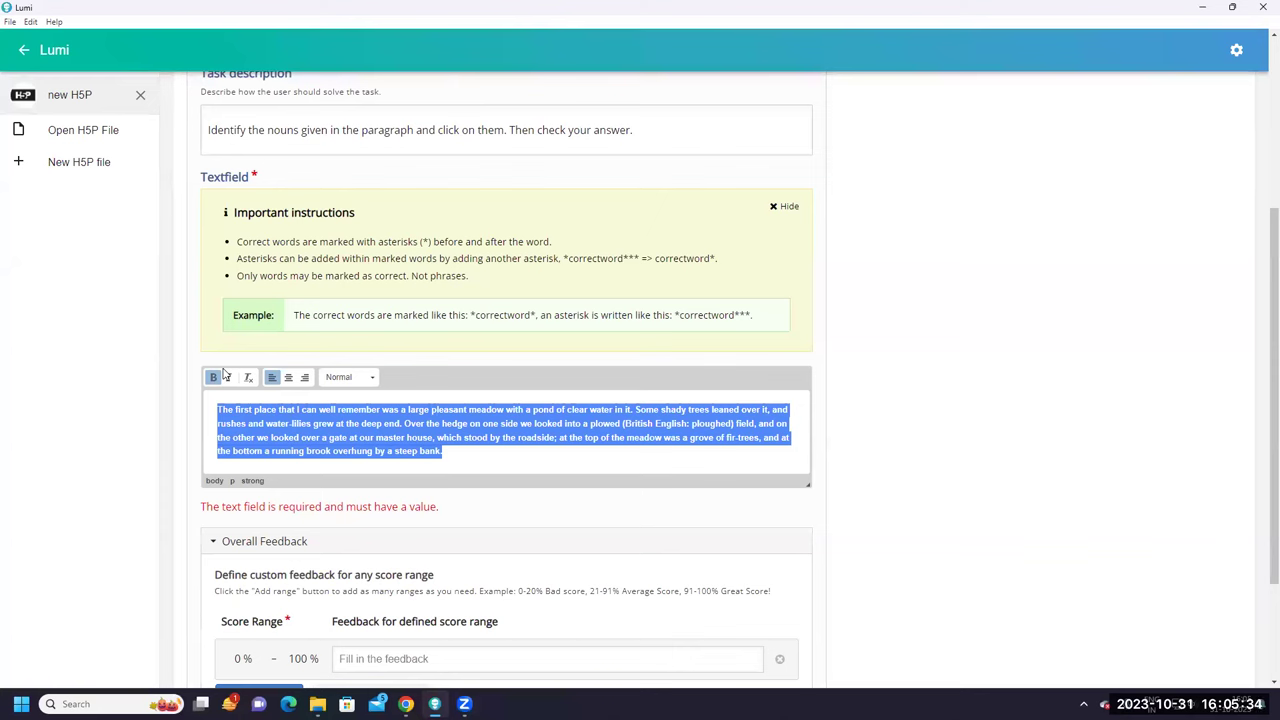
Mark "place" and "meadow" in the paragraph's first sentence as correct words by enclosing each in asterisks
click(254, 410)
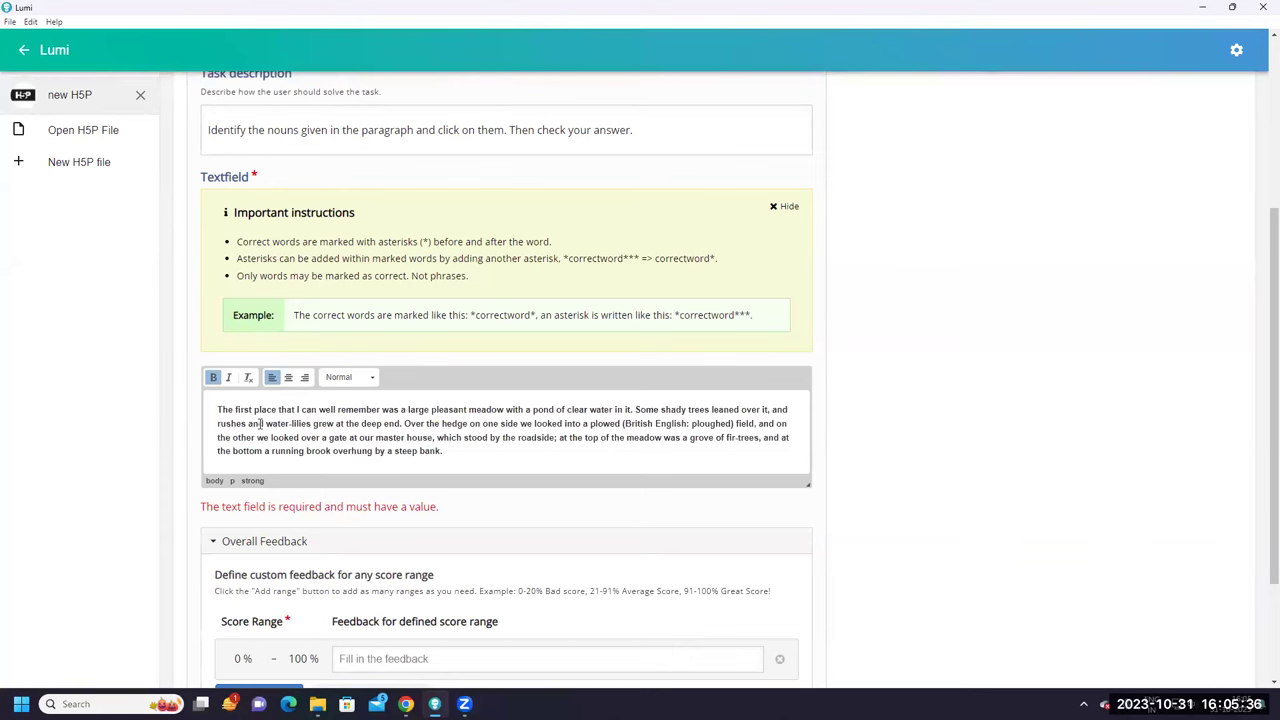
text(*)
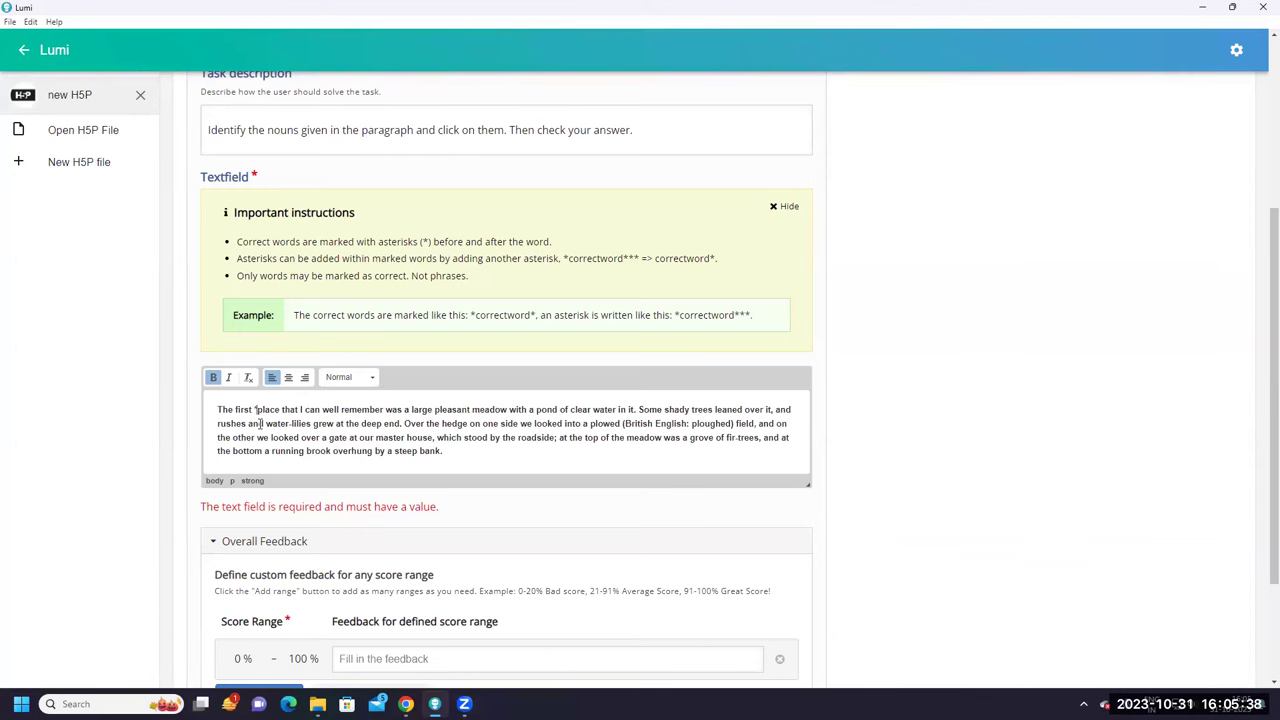
click(279, 411)
text(*)
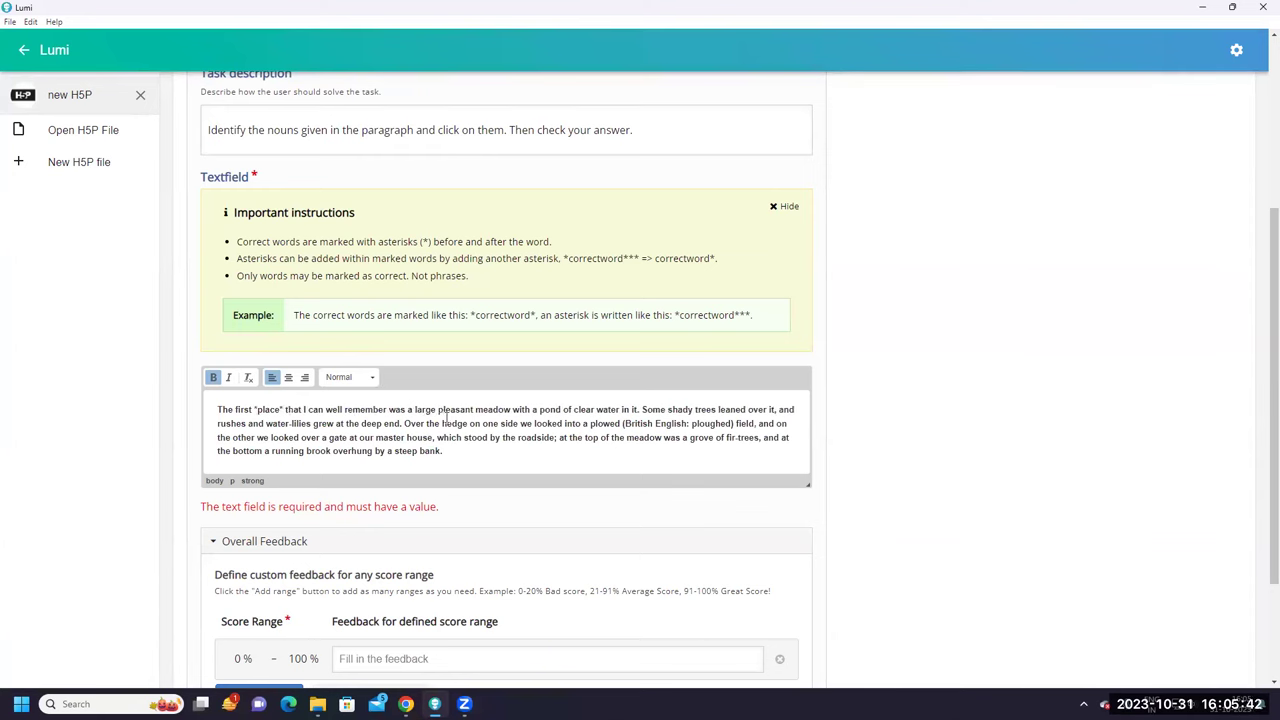
click(475, 410)
text(*)
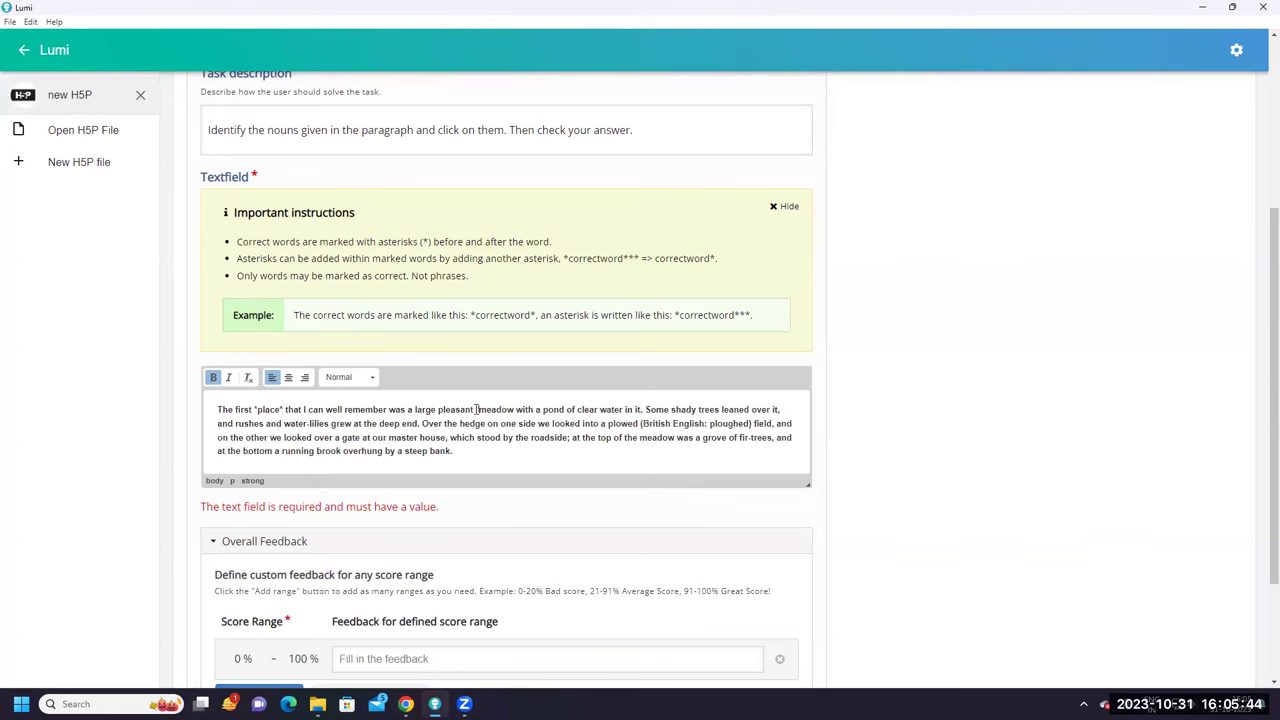
click(513, 408)
text(*)
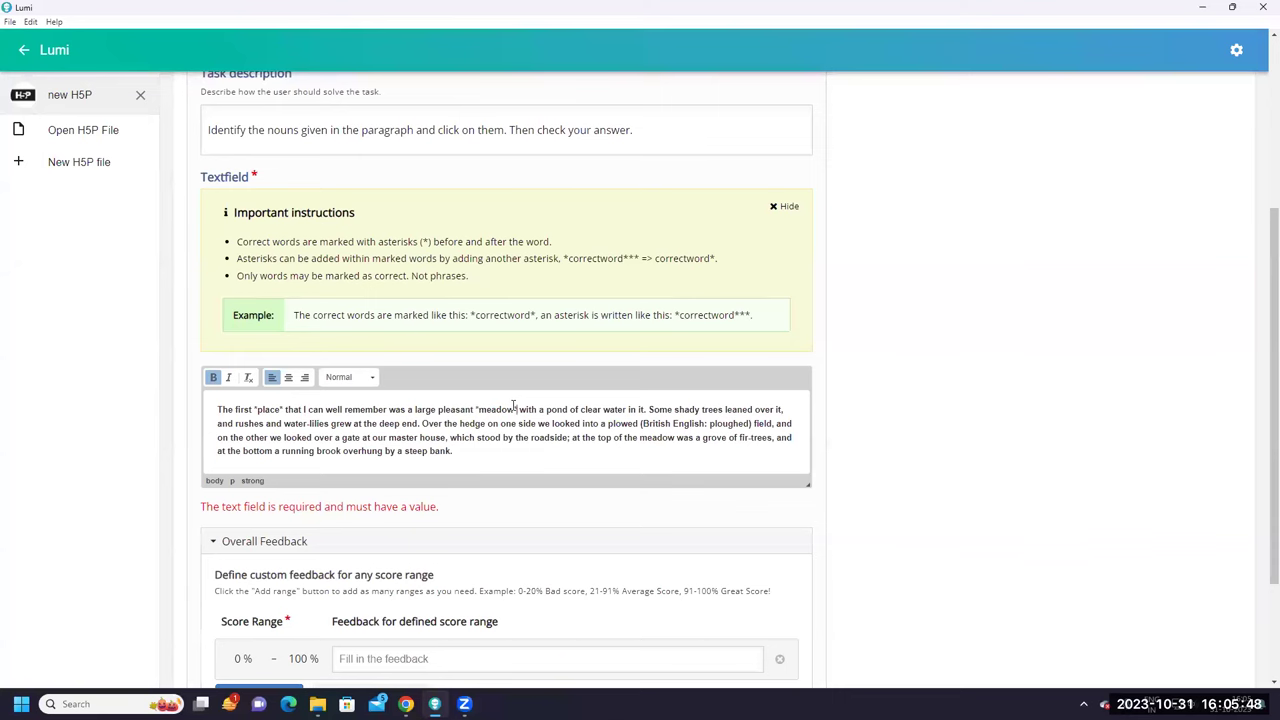
Enclose "pond" in the first sentence and "trees" in the second sentence in asterisks as correct words
text(*)
click(572, 409)
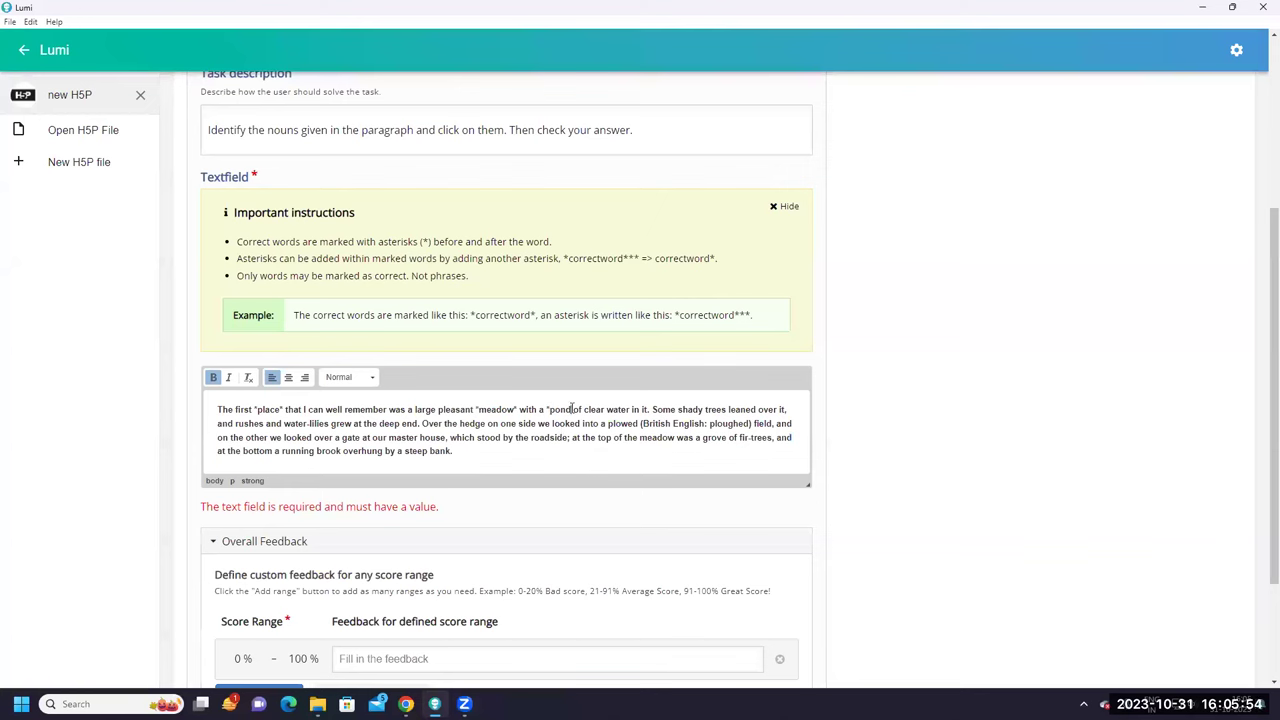
text(*)
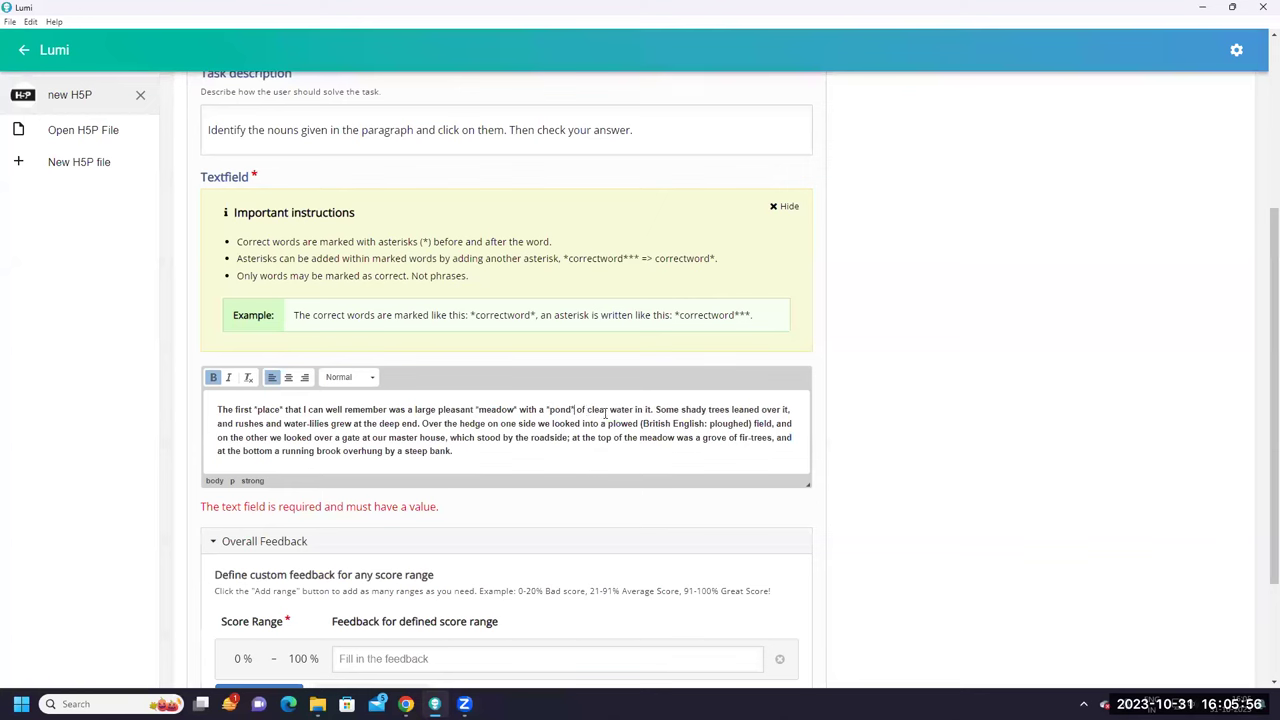
click(707, 410)
text(*pond*)
Mark "rushes" in the second sentence as a correct word with asterisks before and after it
scroll(763, 230, up, 1)
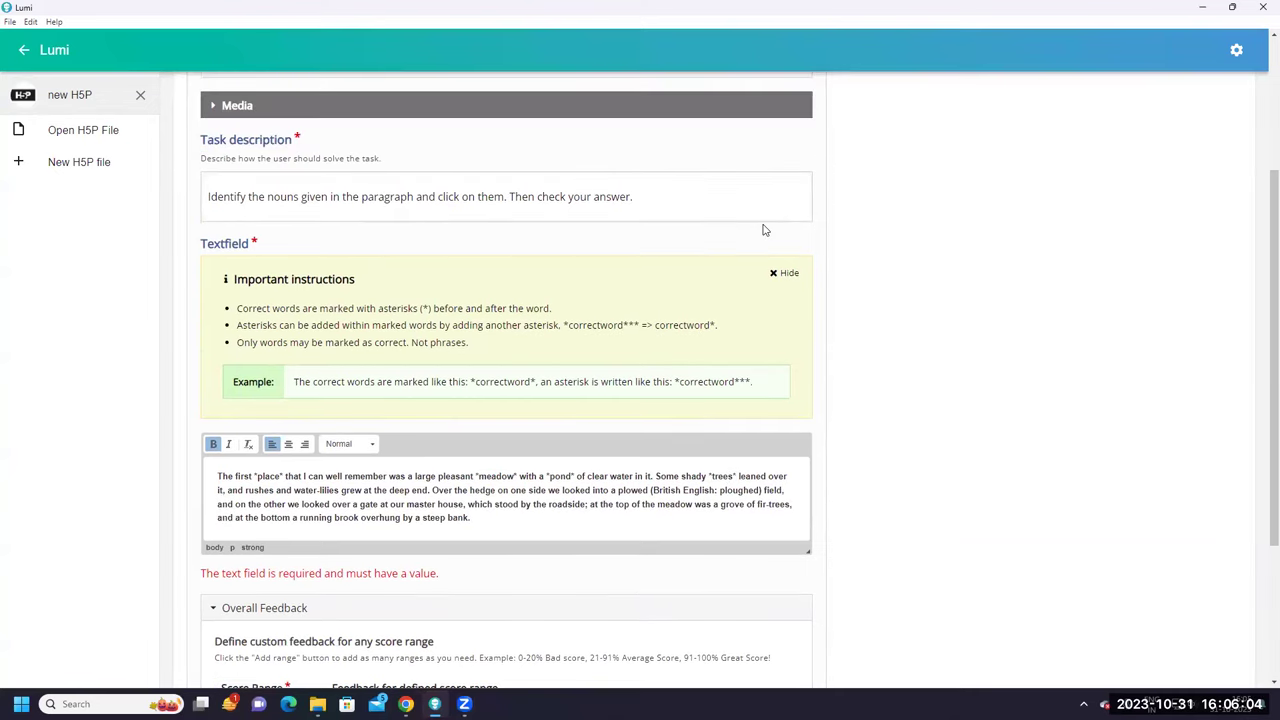
scroll(694, 362, down, 3)
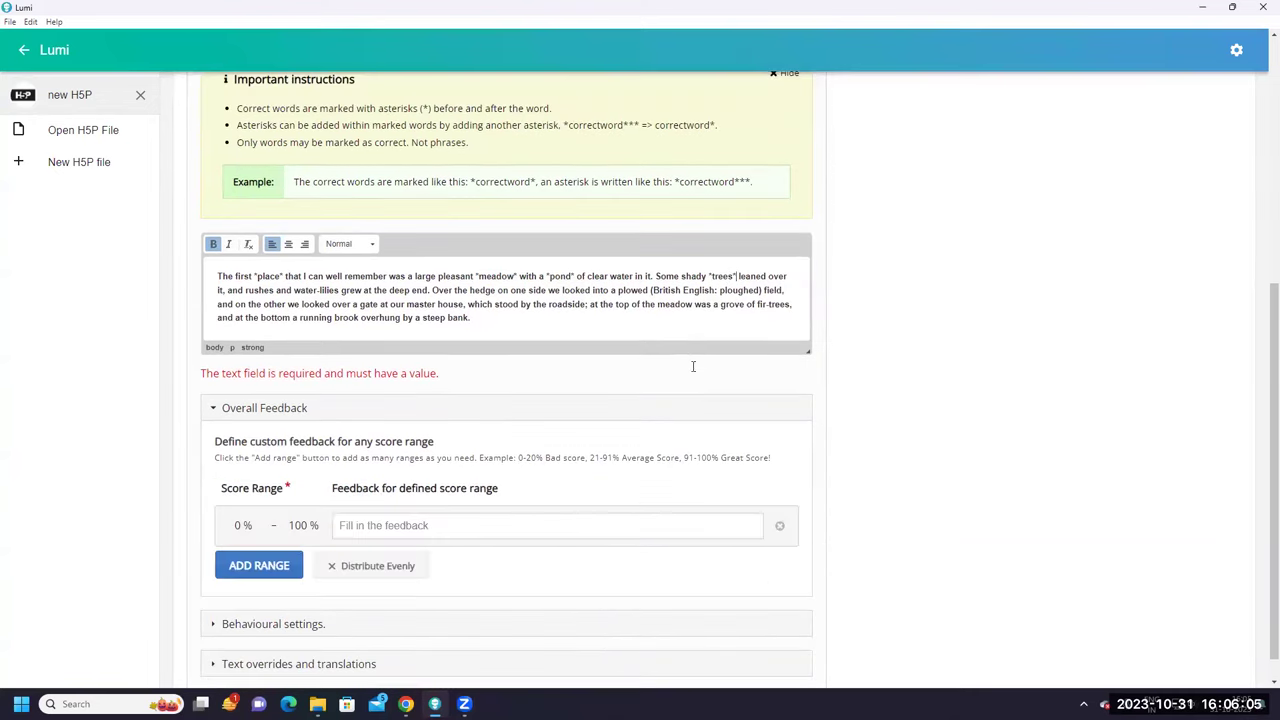
click(246, 290)
text(*)
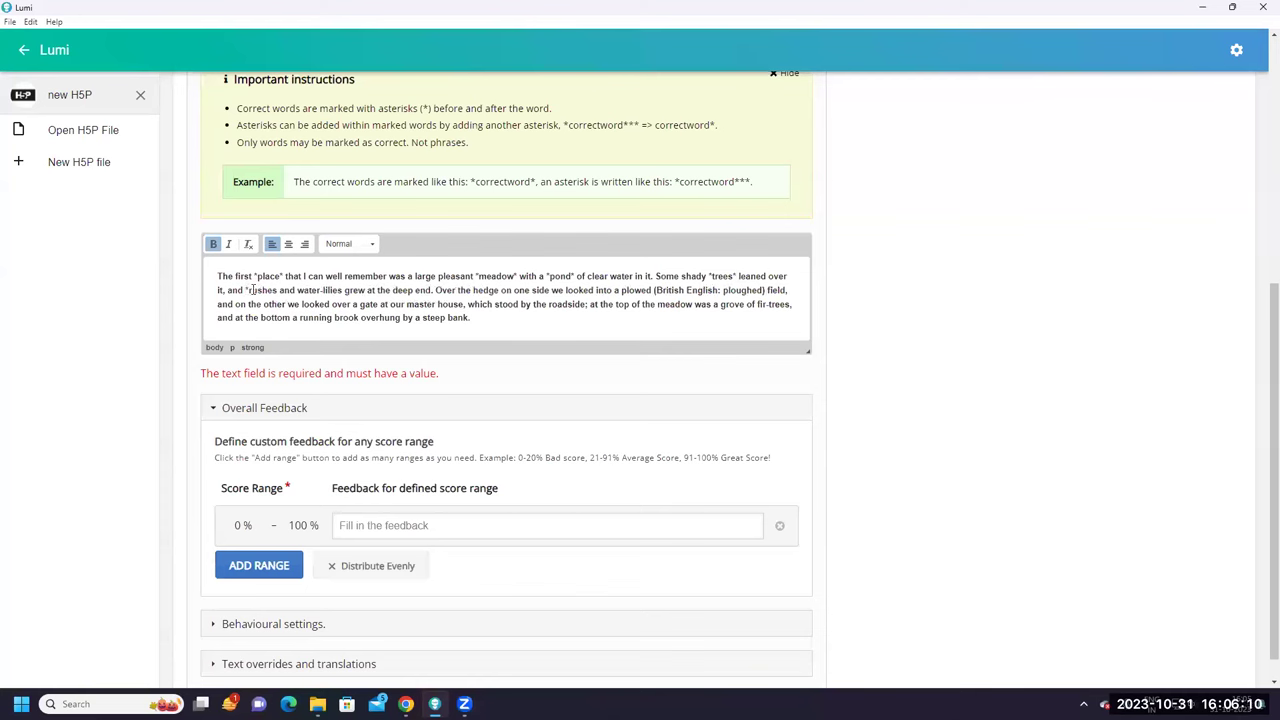
click(276, 290)
text(*pond)
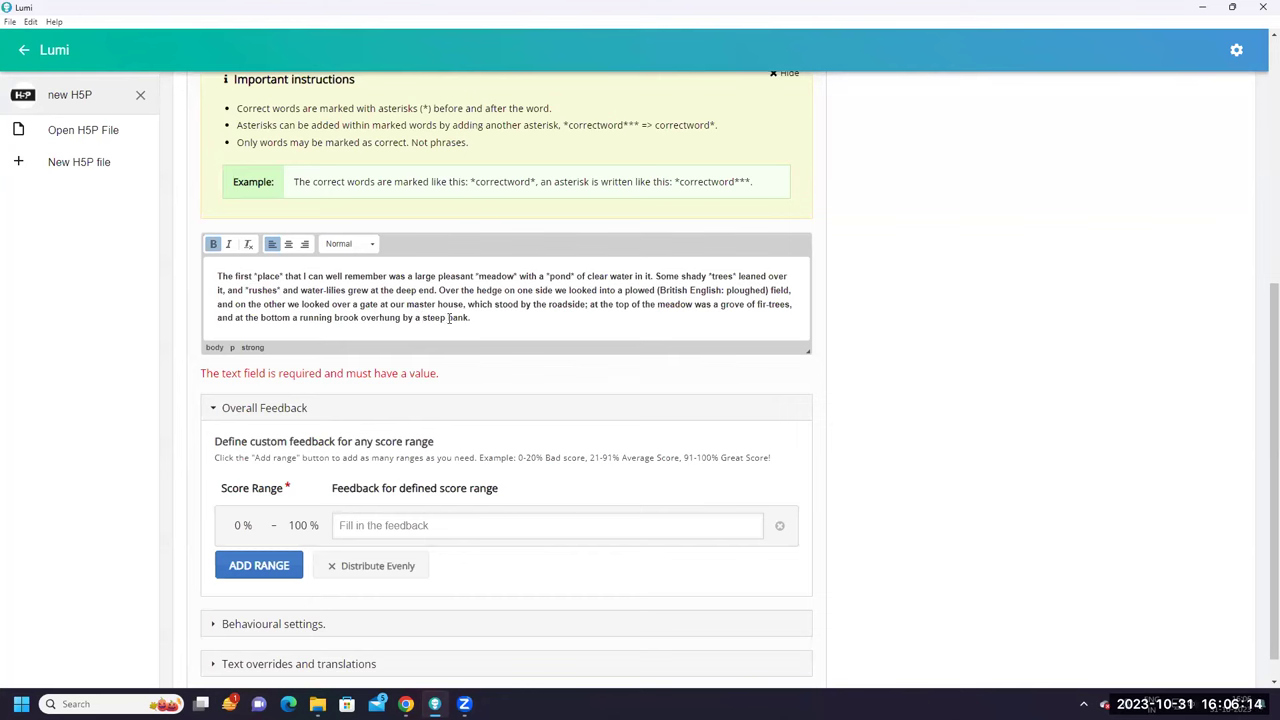
Enclose "bank" and "brook" in the paragraph's last line in asterisks as correct words
text(*)
click(472, 317)
text(*)
click(335, 317)
text(*)
click(362, 317)
text(*)
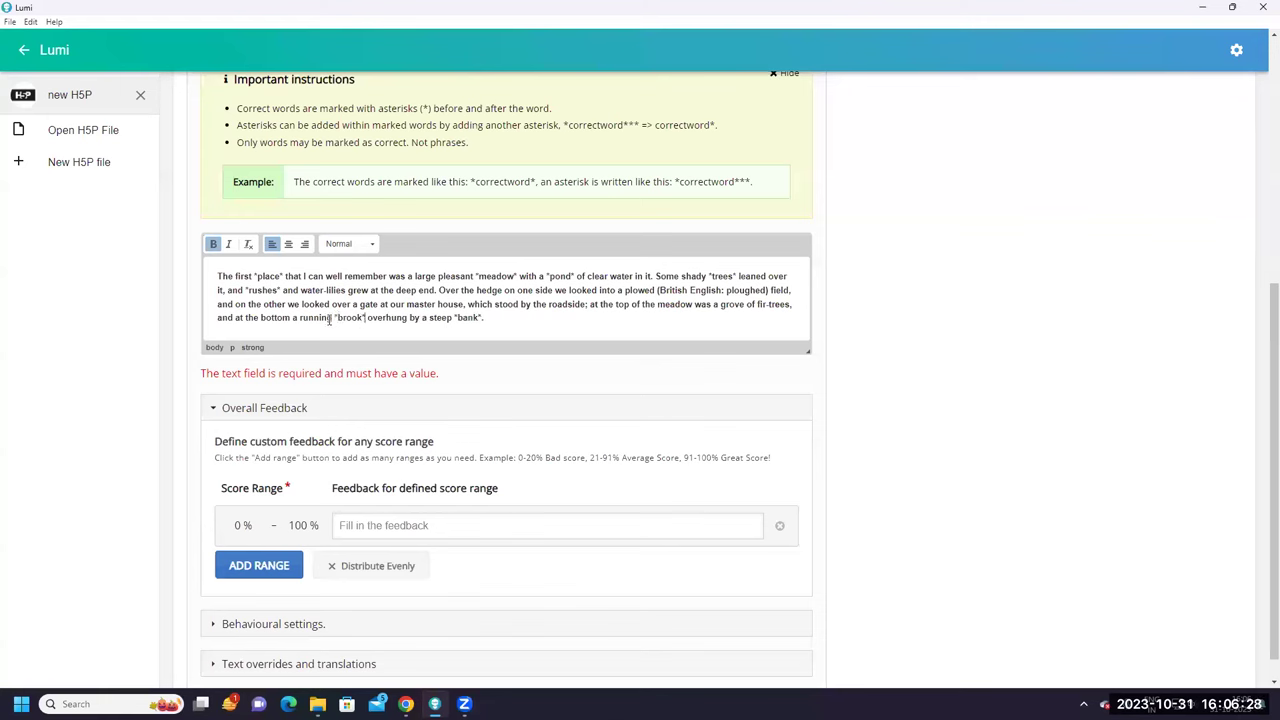
Mark "bottom" in the paragraph's last line as a correct word with surrounding asterisks
click(261, 317)
text(*)
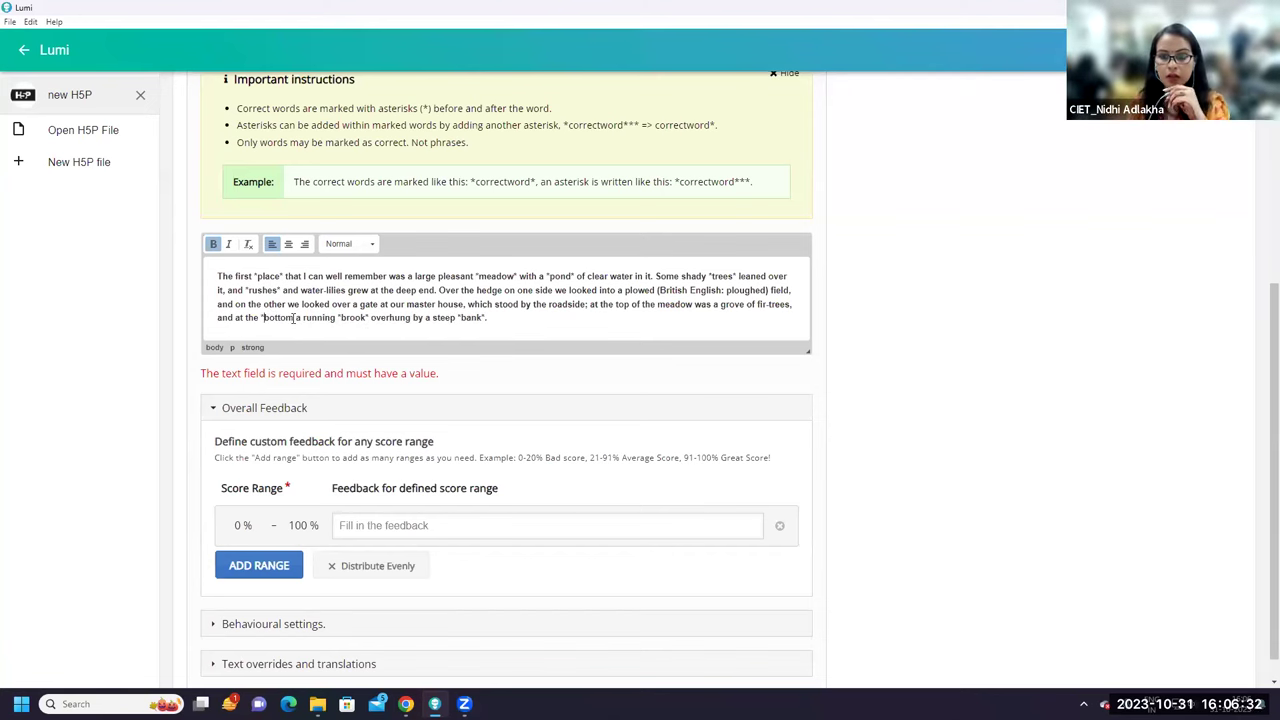
click(293, 317)
text(*)
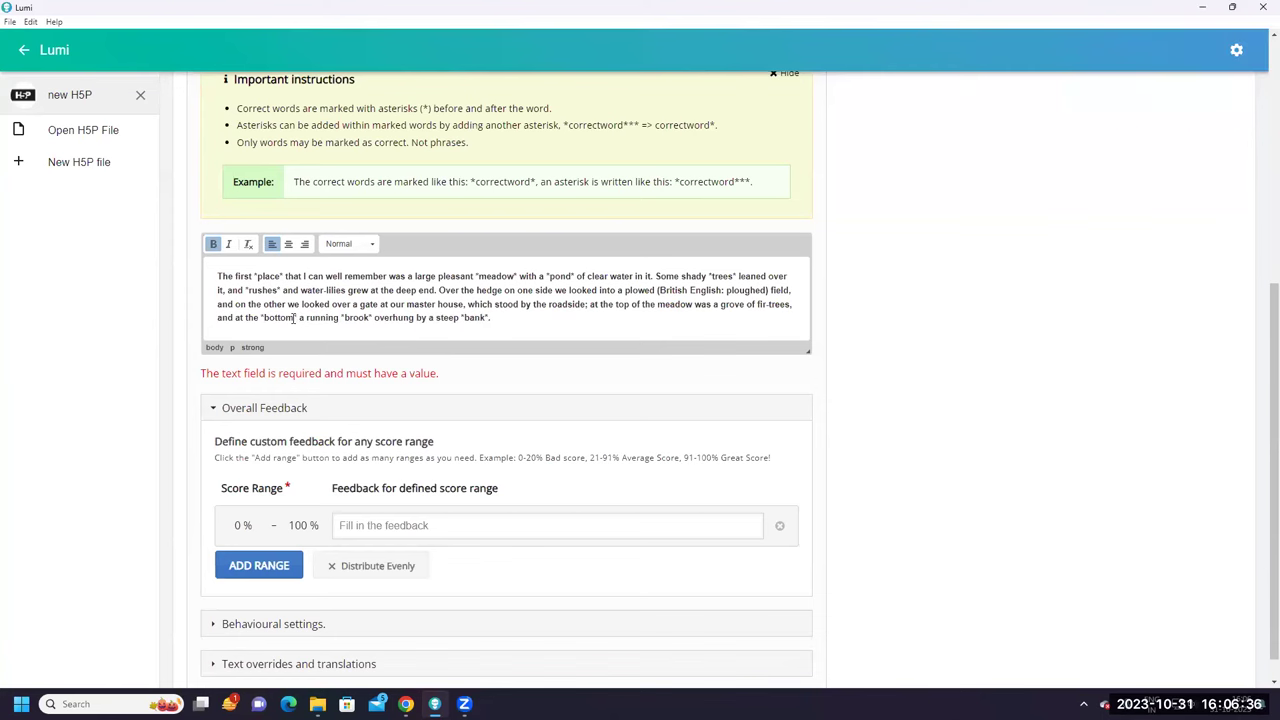
Mark "fir-trees" and "grove" near the paragraph's end as correct words by enclosing each in asterisks
scroll(293, 318, up, 1)
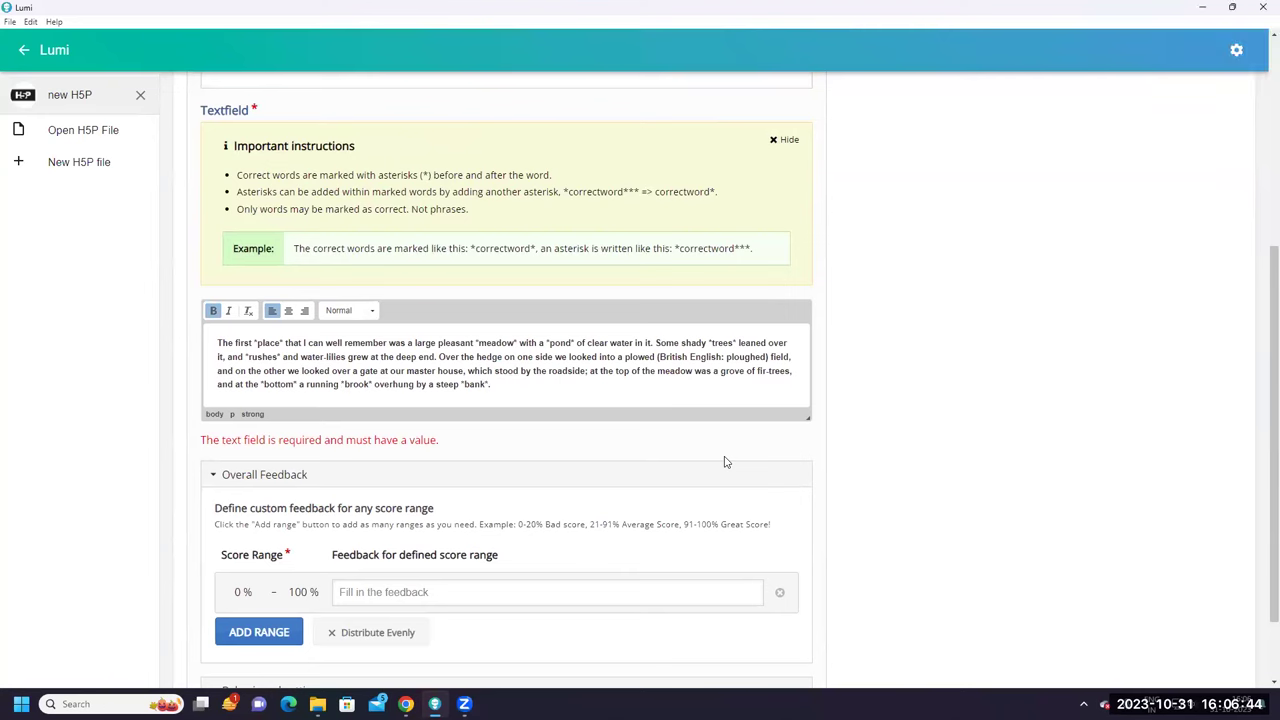
scroll(726, 462, up, 1)
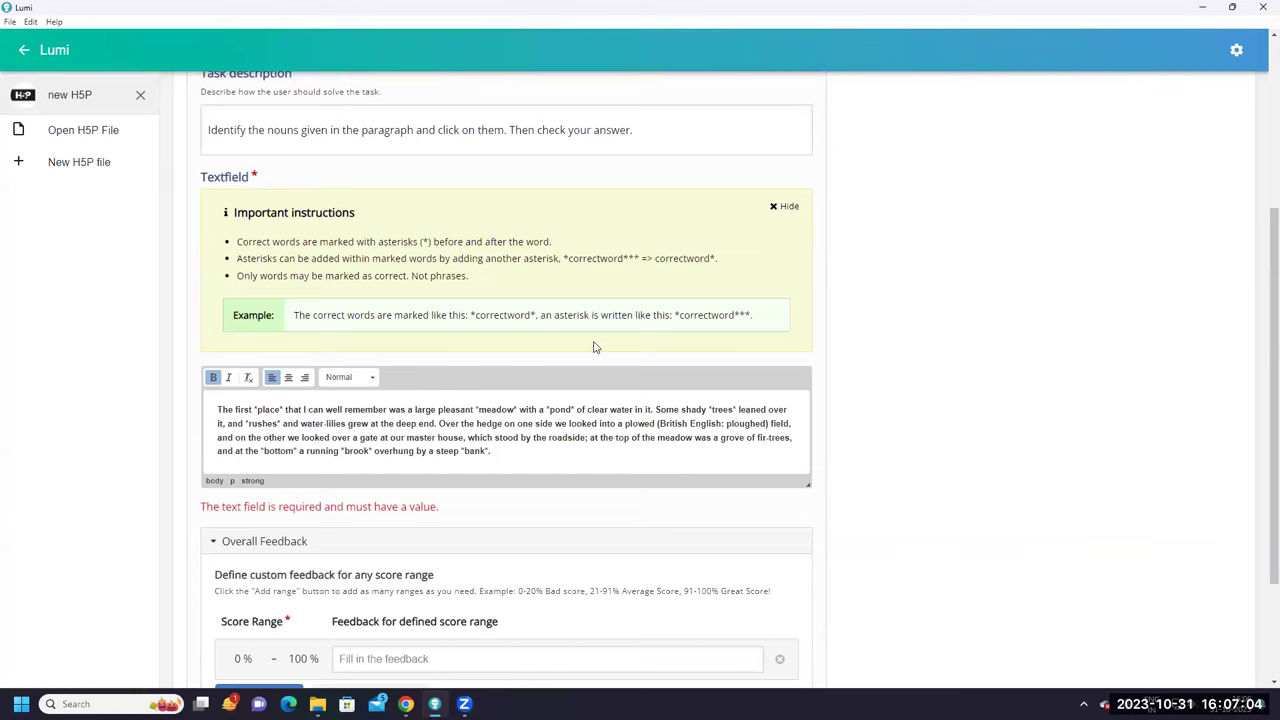
scroll(437, 360, down, 1)
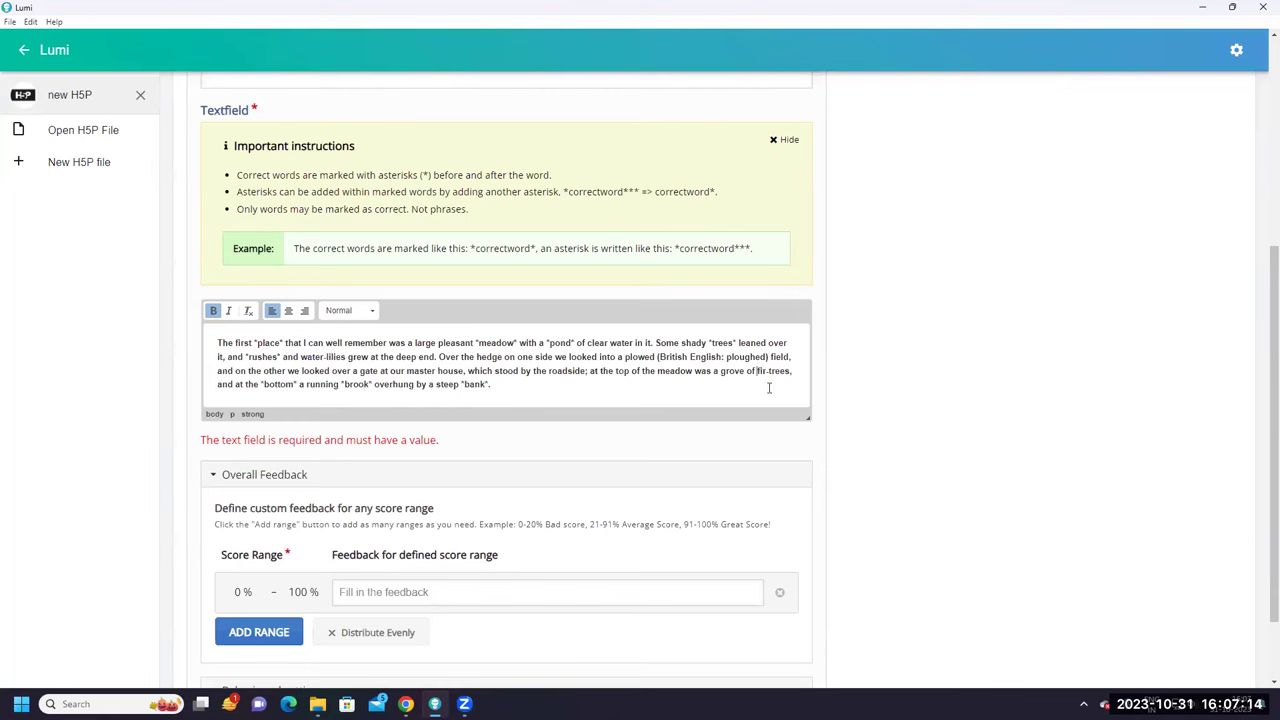
text(*)
text(*)
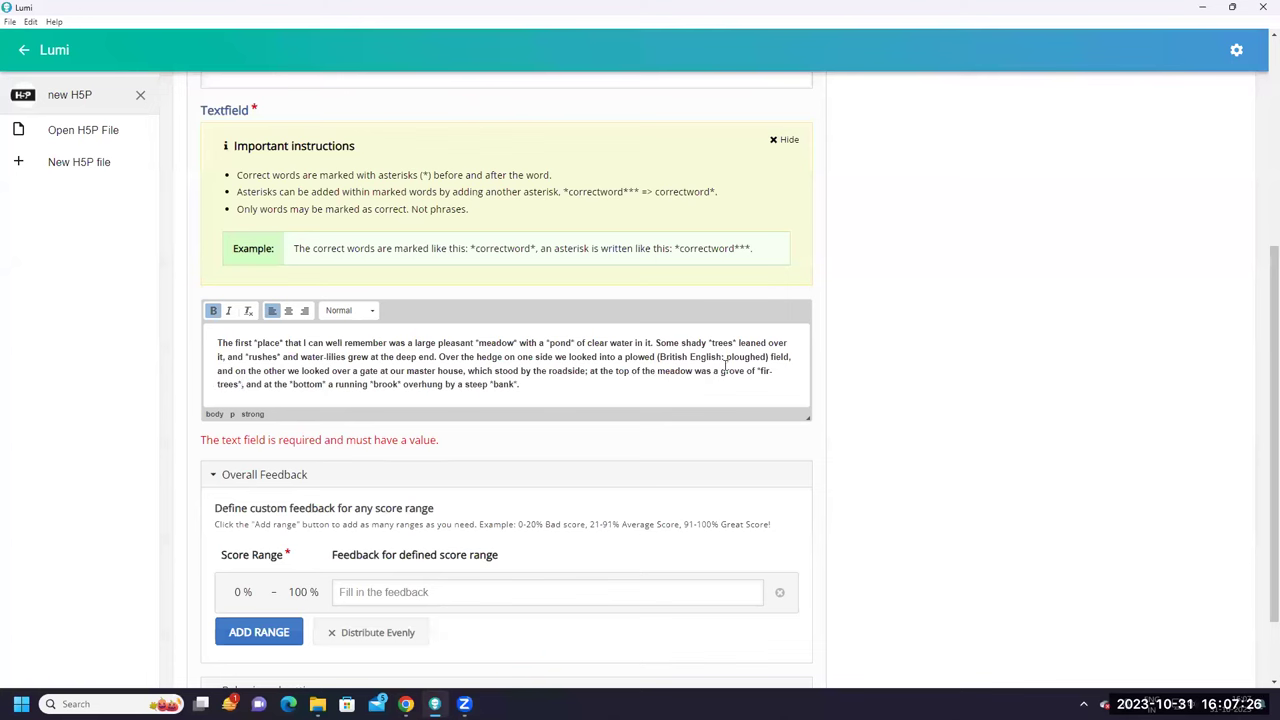
click(722, 370)
text(*)
text(*)
Enclose the second "meadow", after "at the top of the", and "roadside" in asterisks as correct words
text(*)
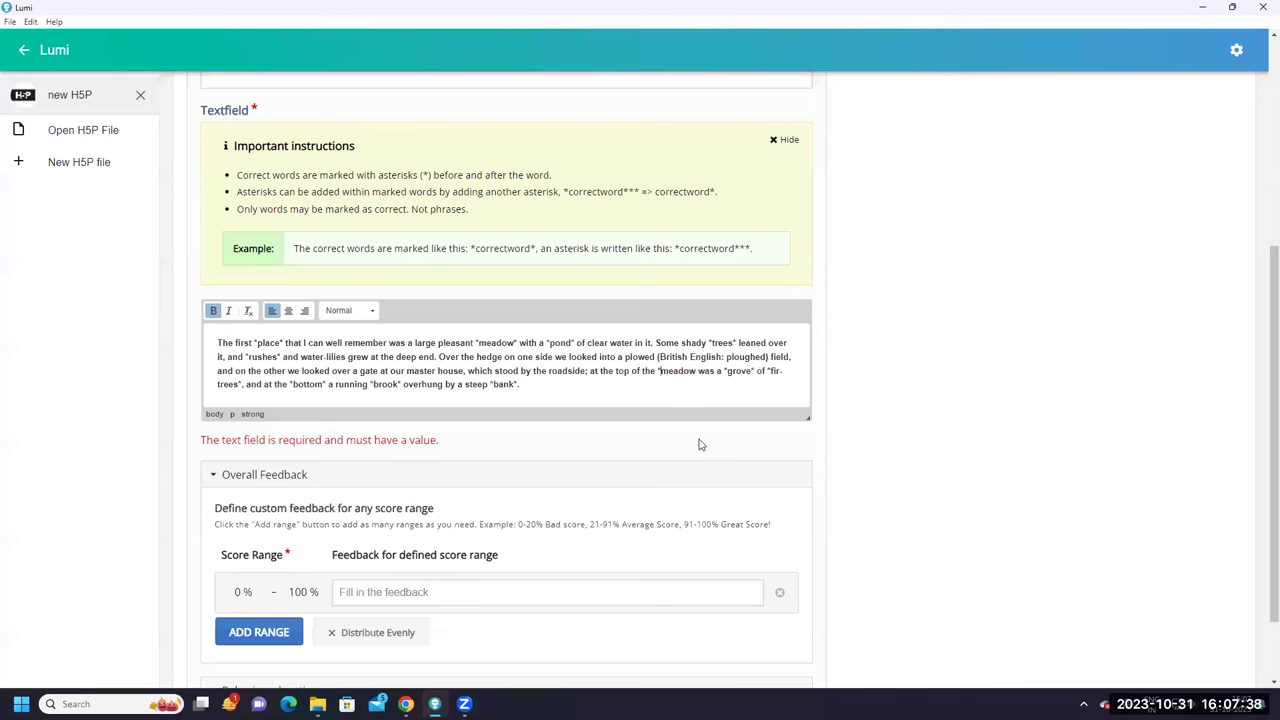
click(697, 371)
text(*)
click(549, 371)
text(*)
click(589, 371)
text(*)
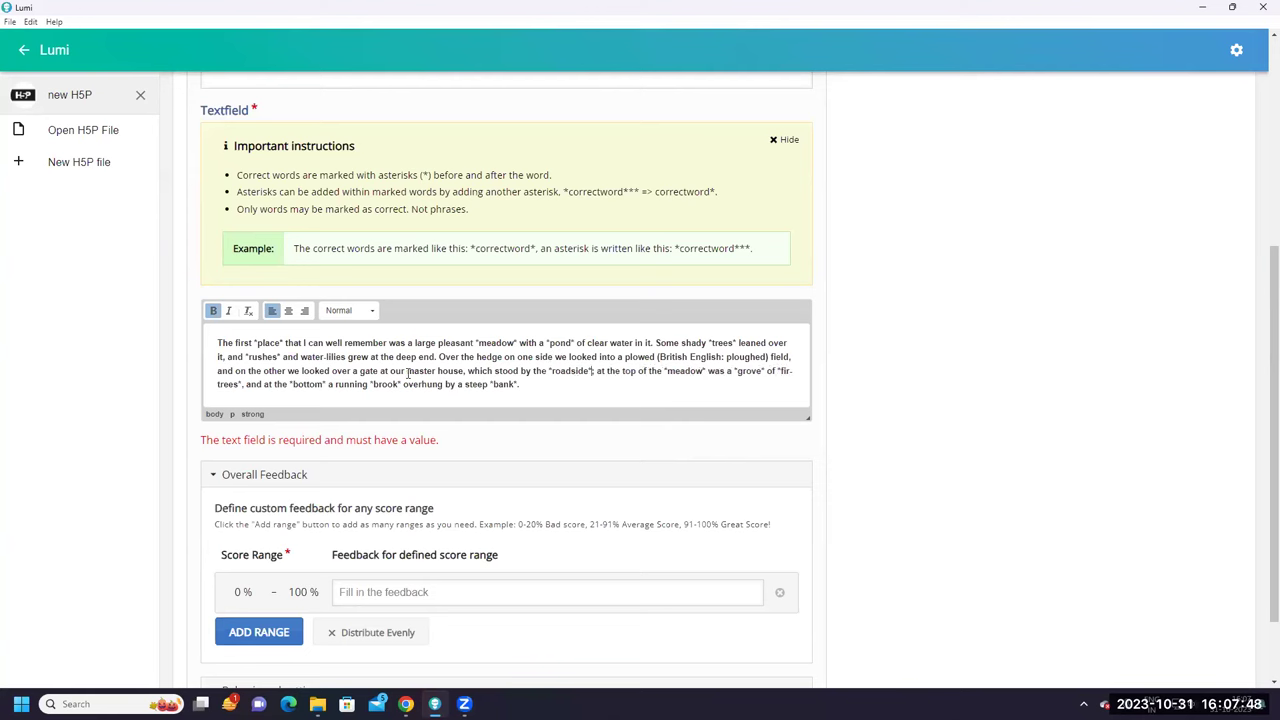
Mark "gate" and "master" in the phrase "over a gate at our master house" as correct words with asterisks
click(361, 370)
text(*)
click(381, 371)
text(*)
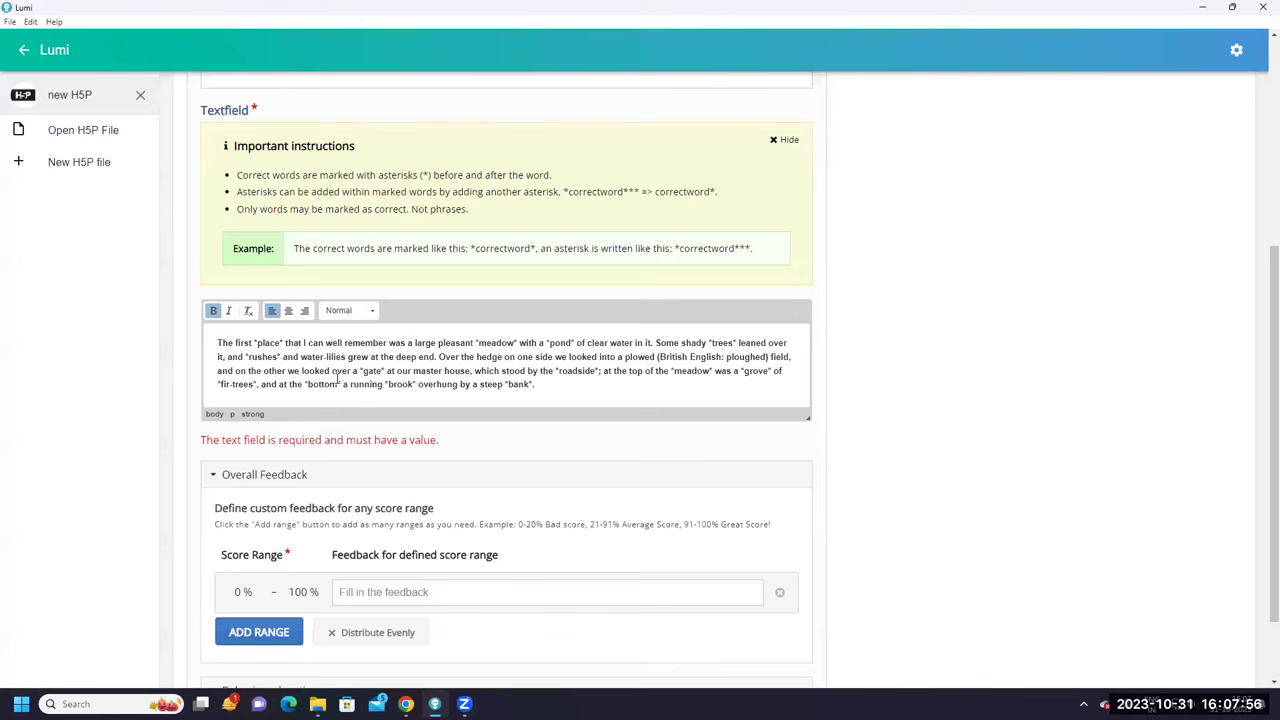
click(414, 371)
text(*)
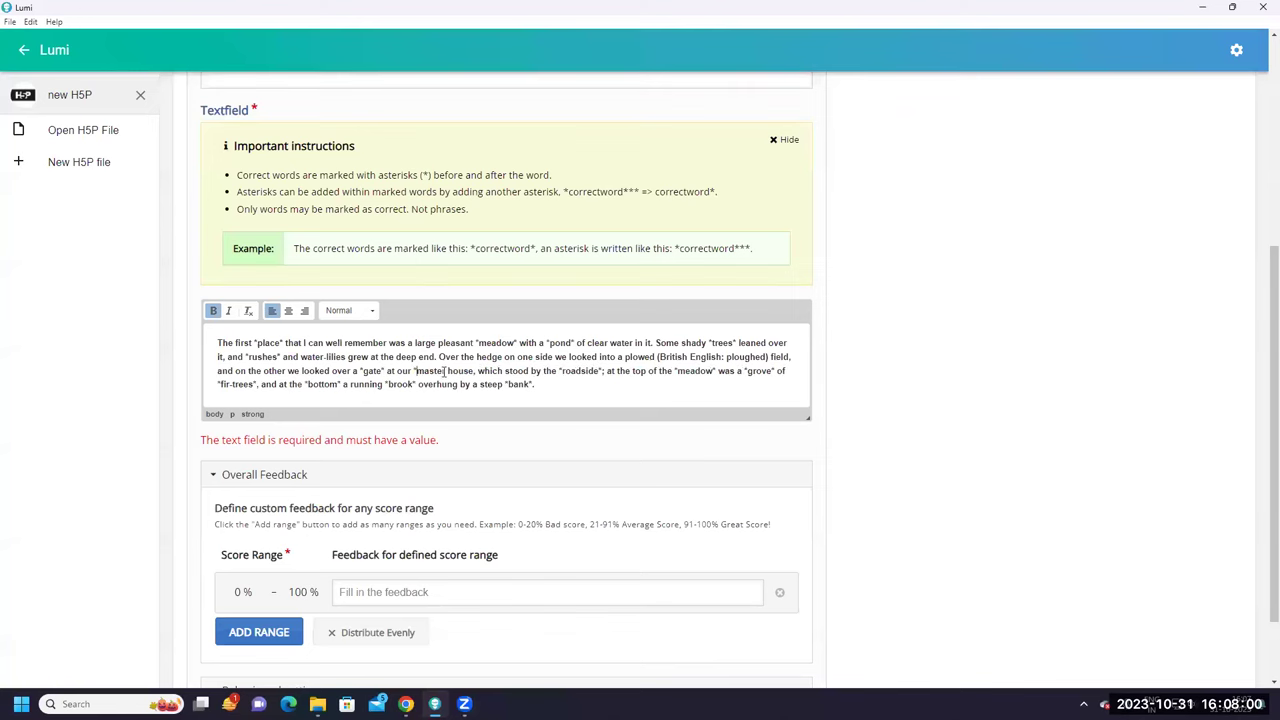
click(446, 371)
text(*)
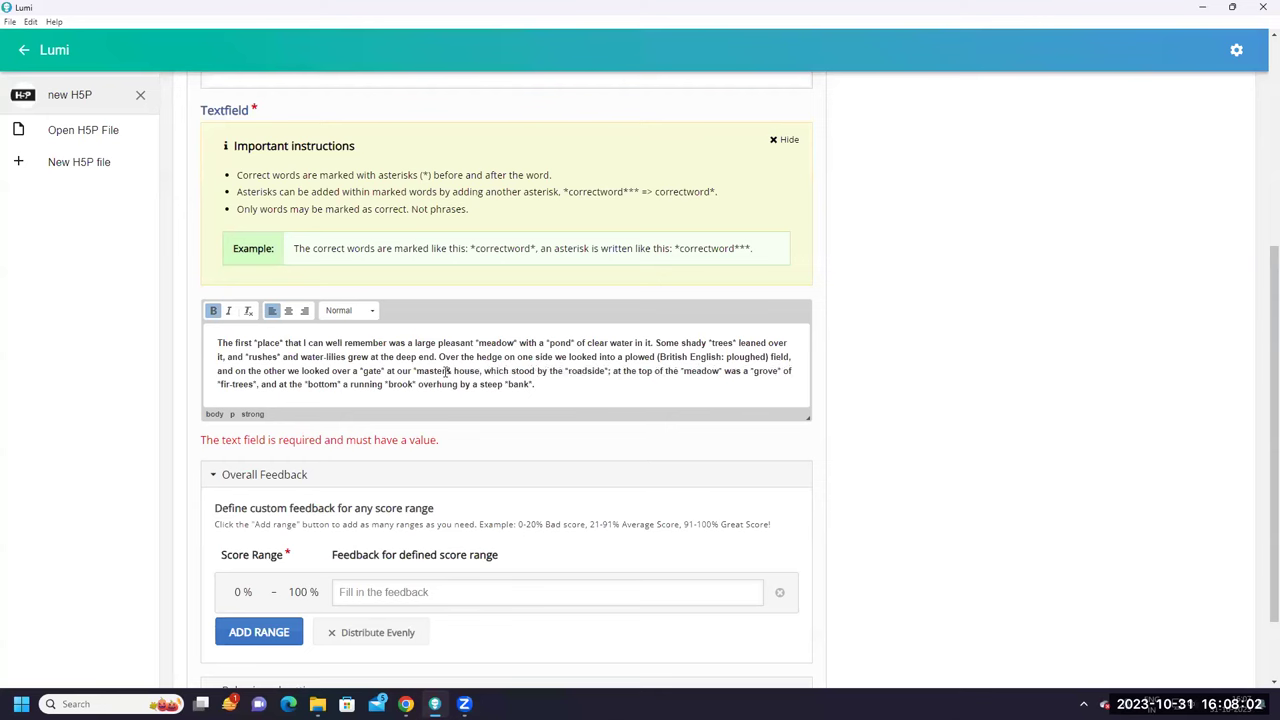
key(BackSpace)
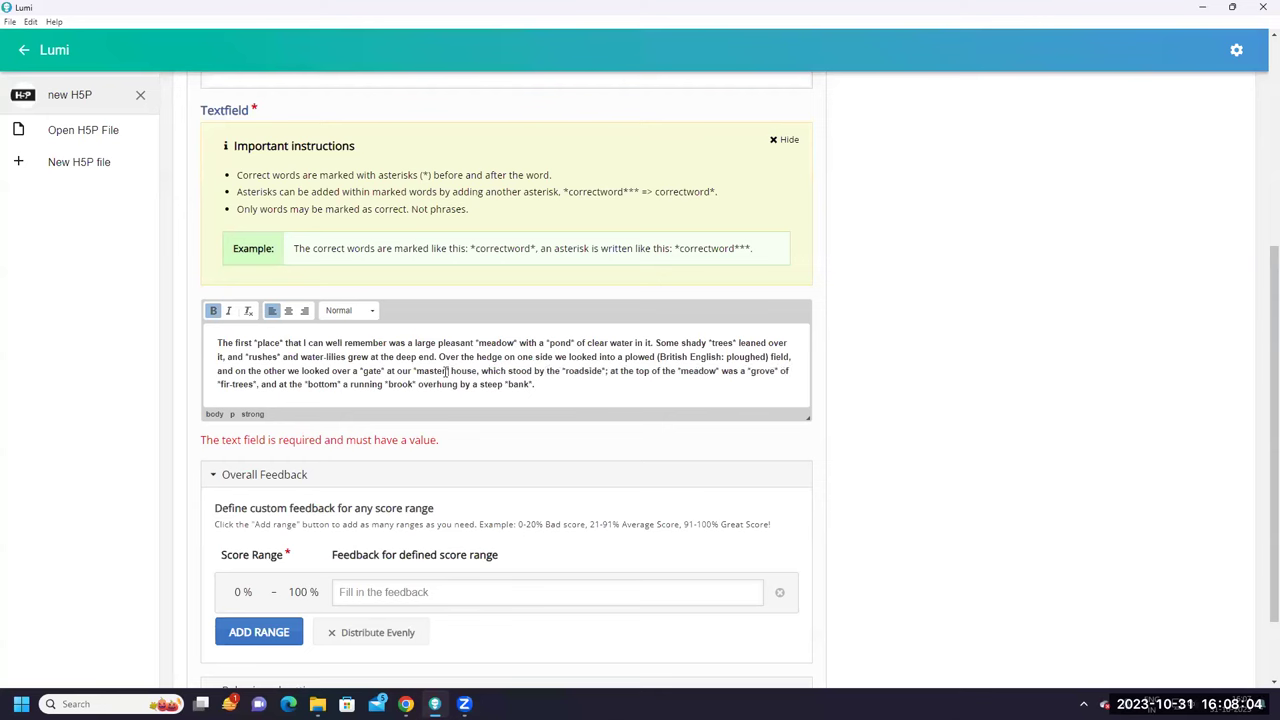
Enclose "house" after "master" and "field" after "(British English: ploughed)" in asterisks as correct words
click(452, 370)
text(*)
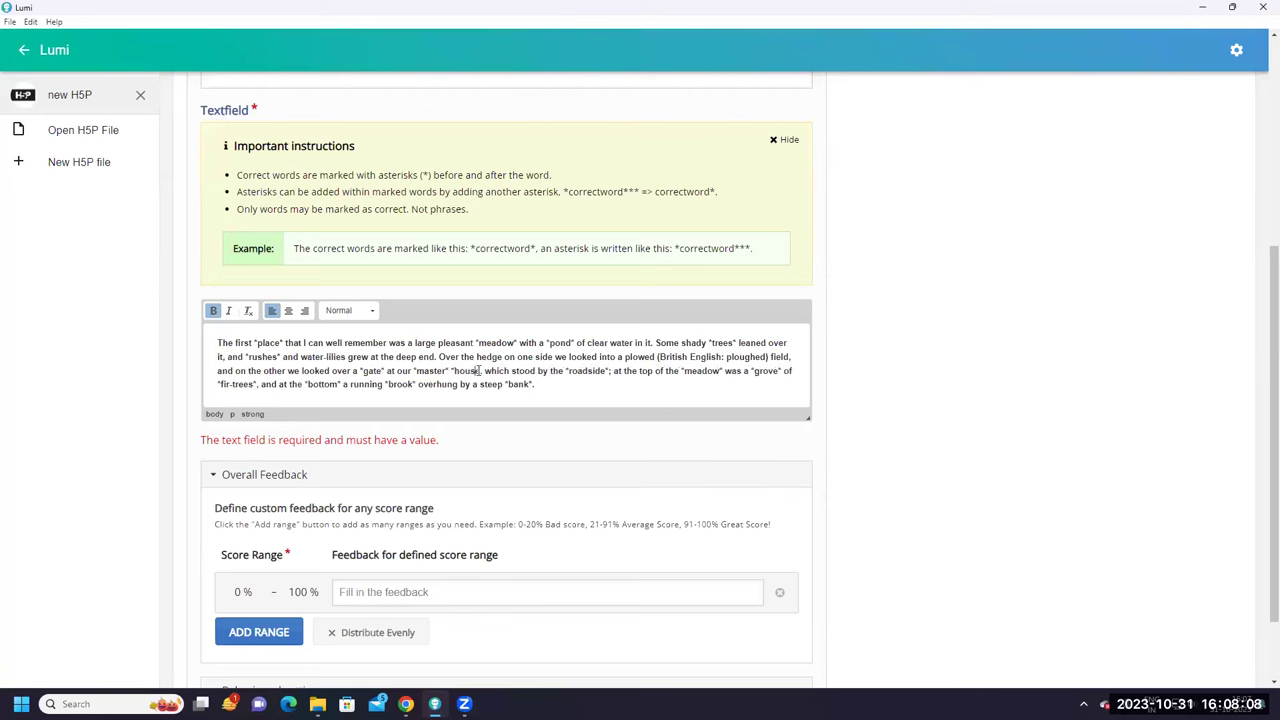
click(481, 370)
text(*)
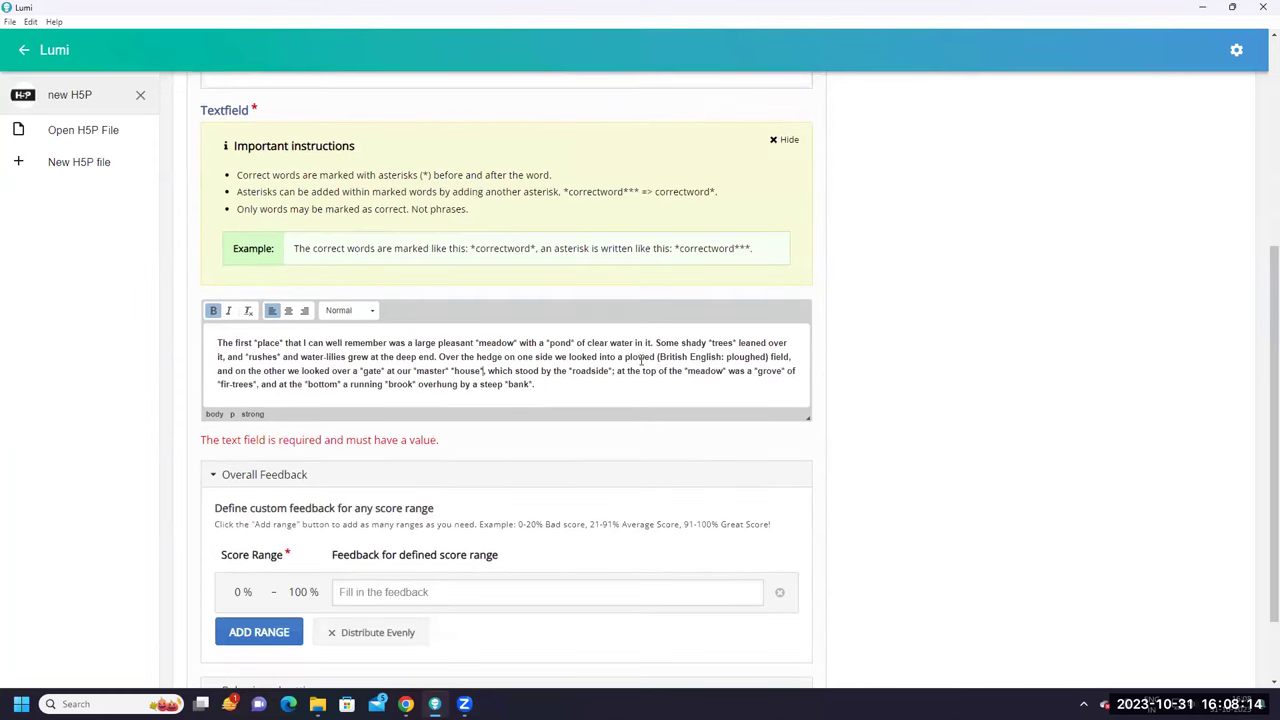
click(769, 357)
text(* *)
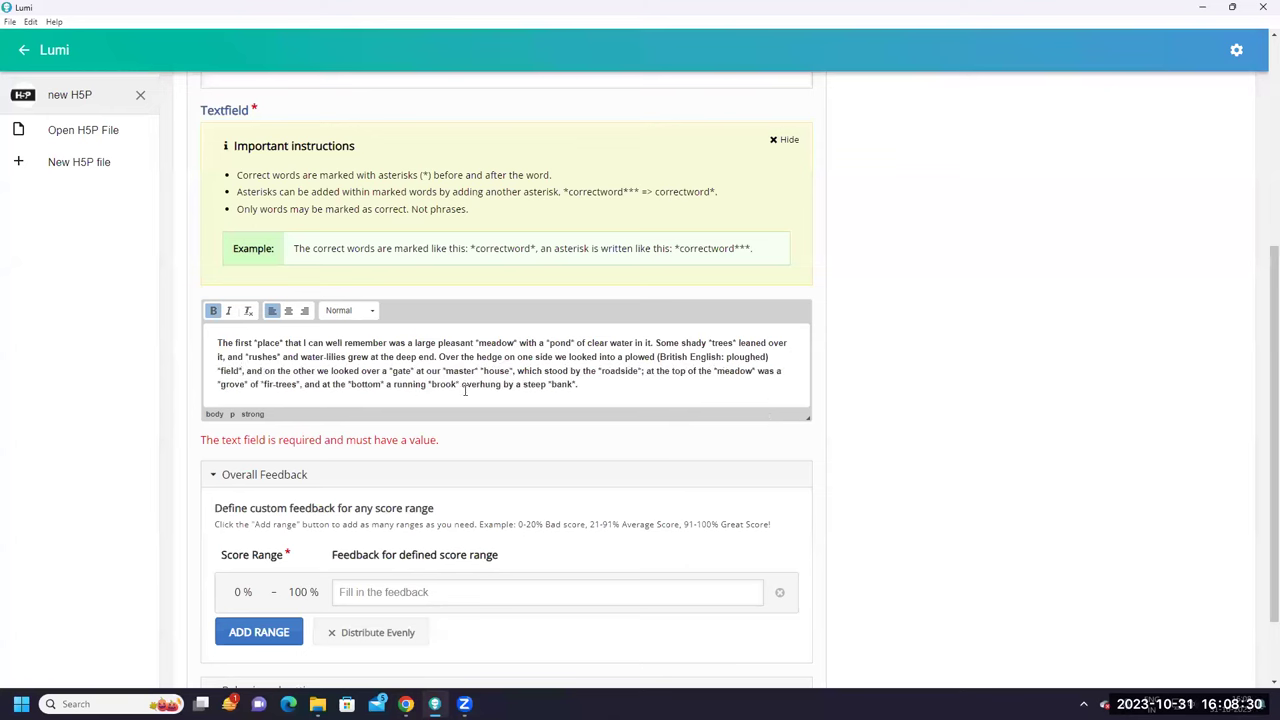
Remove the bold formatting from the entire paragraph in the Textfield
drag(221, 346, 578, 386)
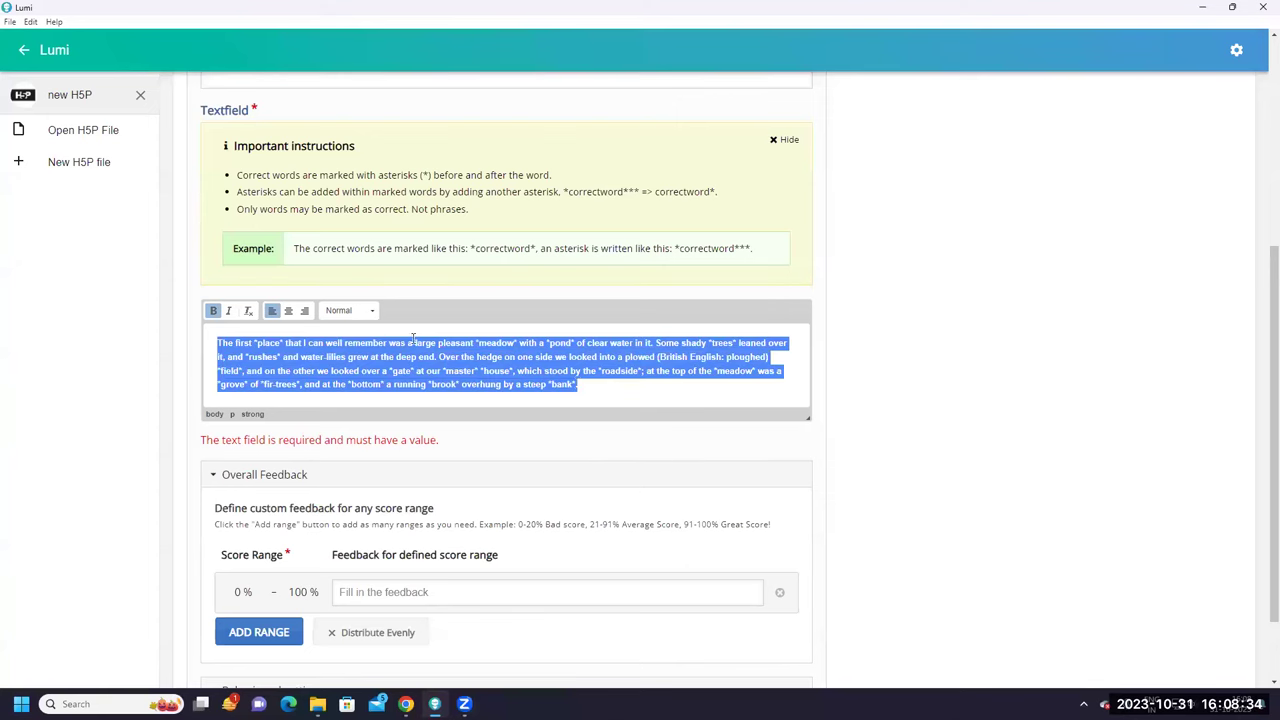
click(213, 311)
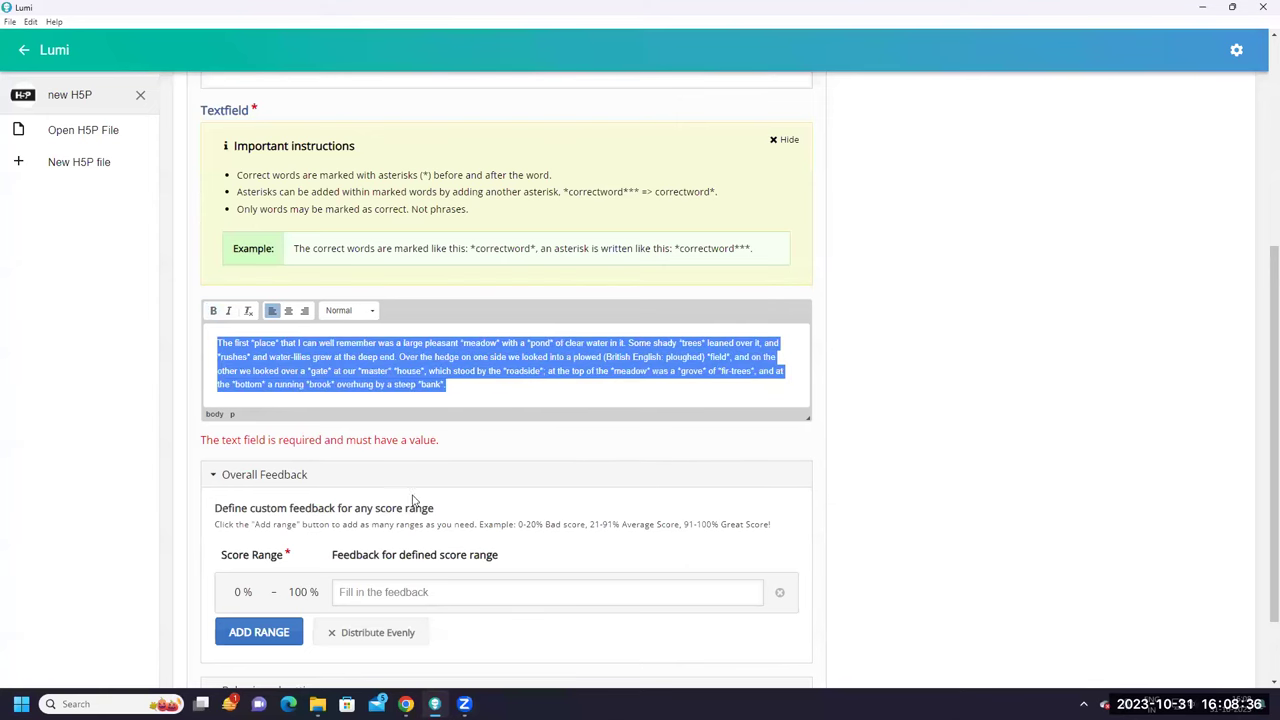
Add score ranges to the overall feedback until there are four, and distribute them evenly
scroll(413, 500, down, 2)
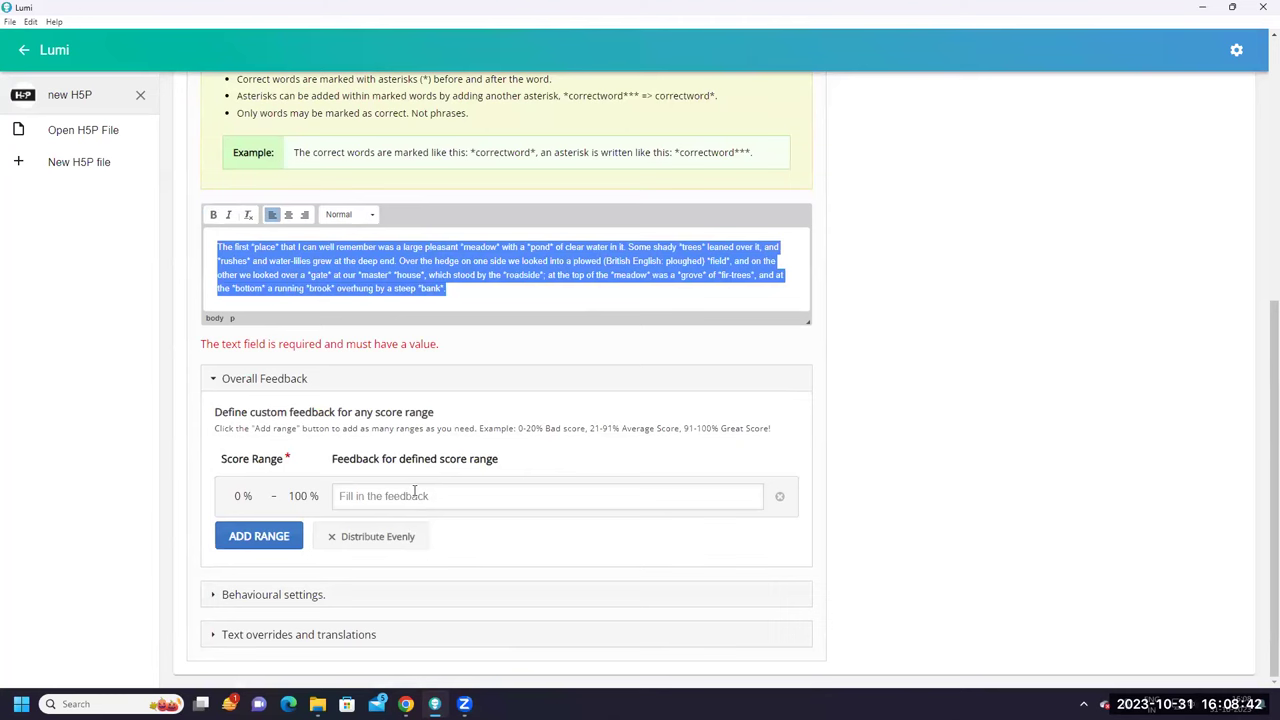
click(259, 538)
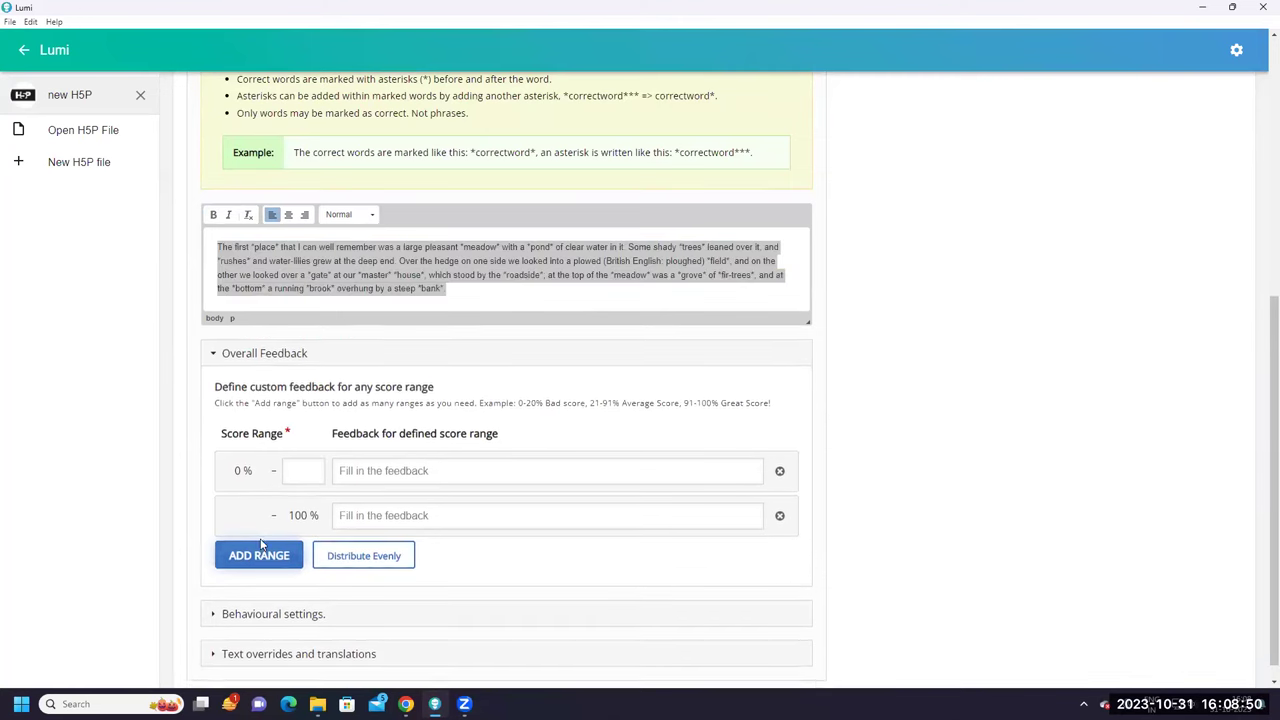
scroll(262, 543, down, 1)
click(260, 540)
click(364, 583)
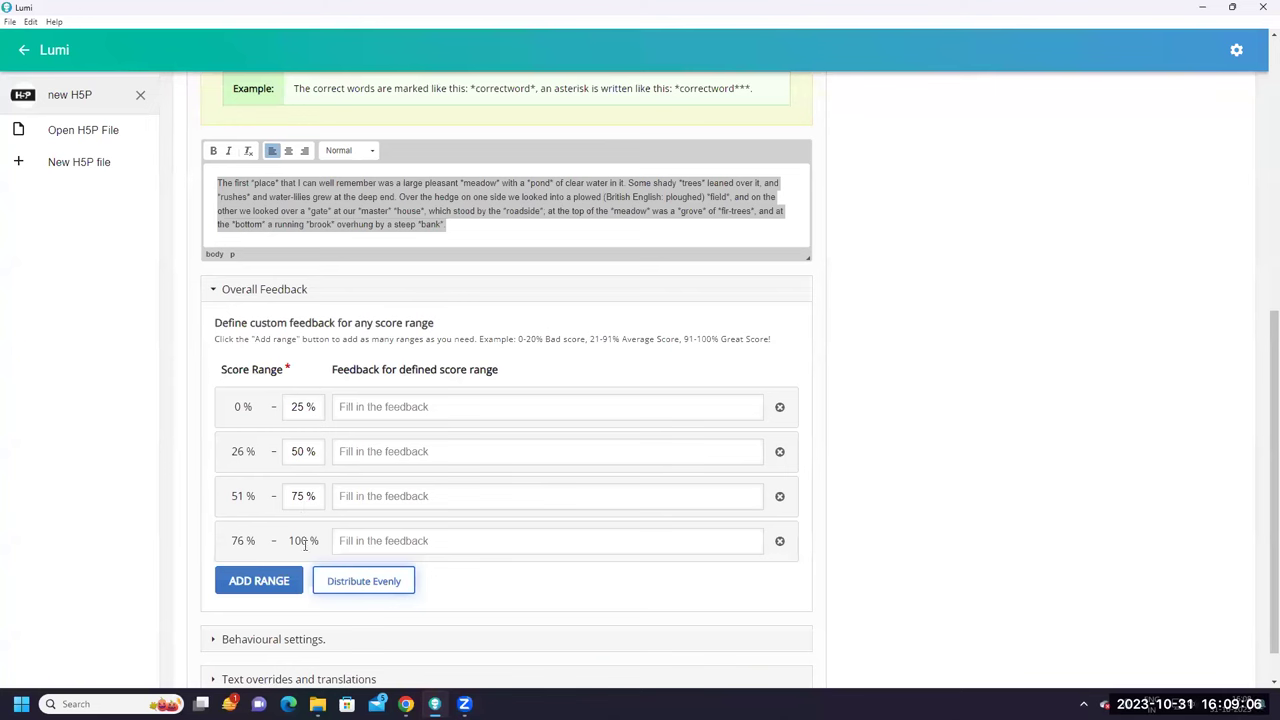
Enter the feedback "Excellent" for the 76–100 % score range and "Very Good" for the 51–75 % range
click(366, 540)
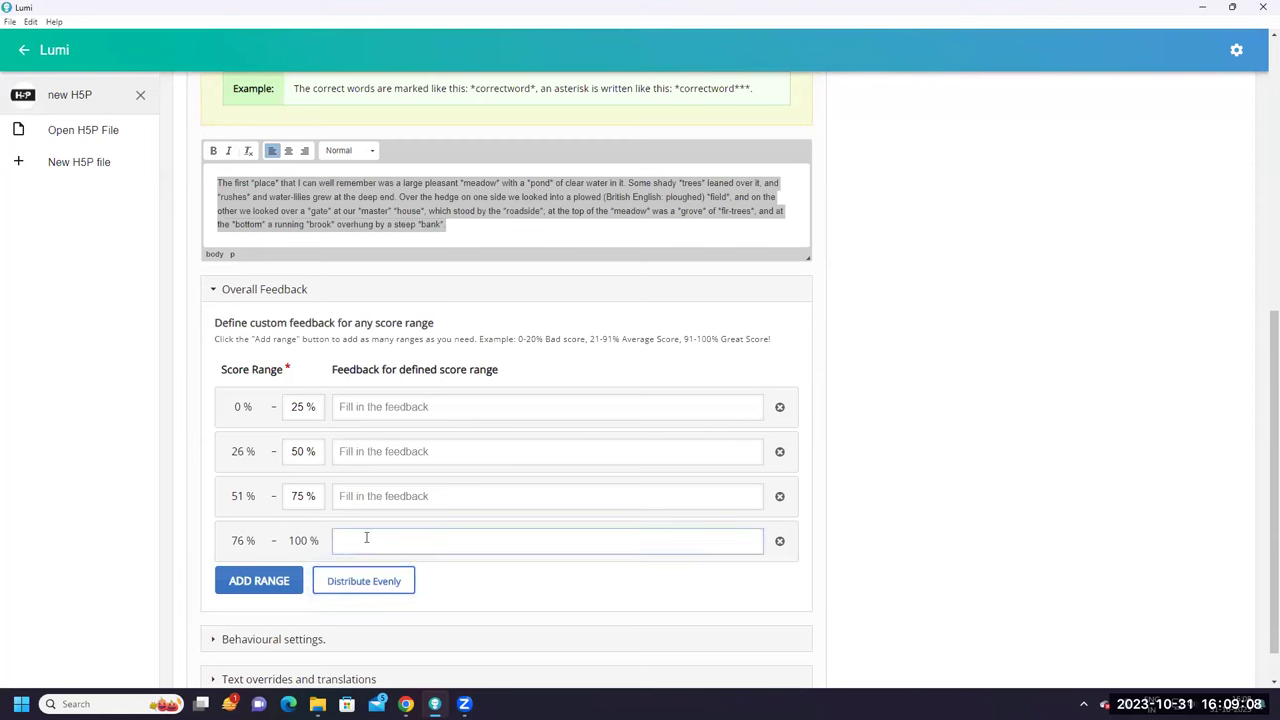
key(Caps_Lock)
text(E)
key(Caps_Lock)
text(xce)
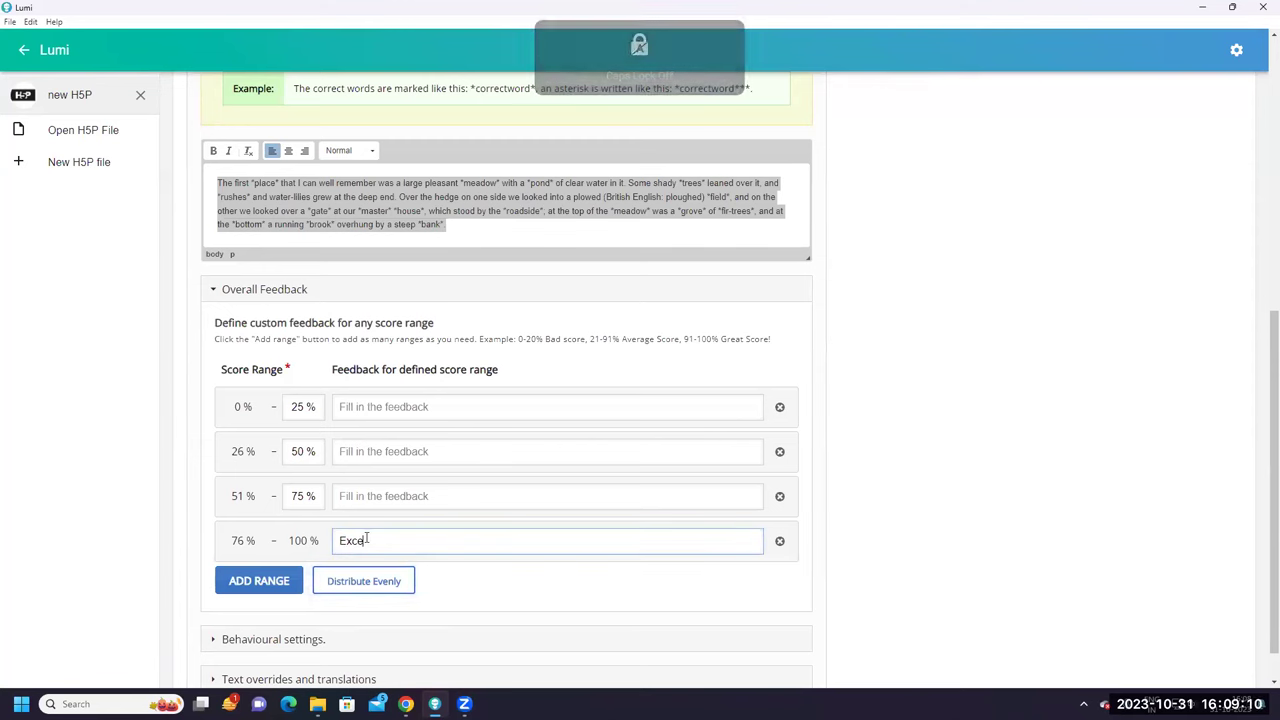
text(llent)
click(385, 497)
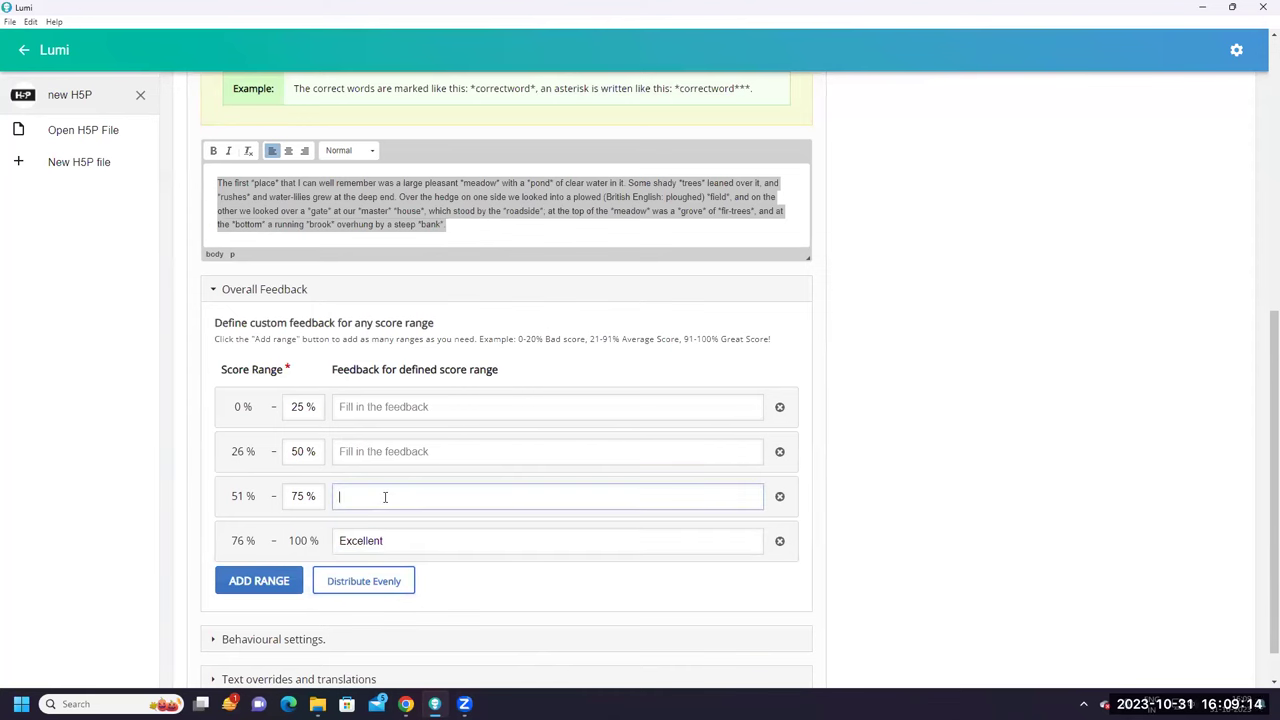
text(Ver)
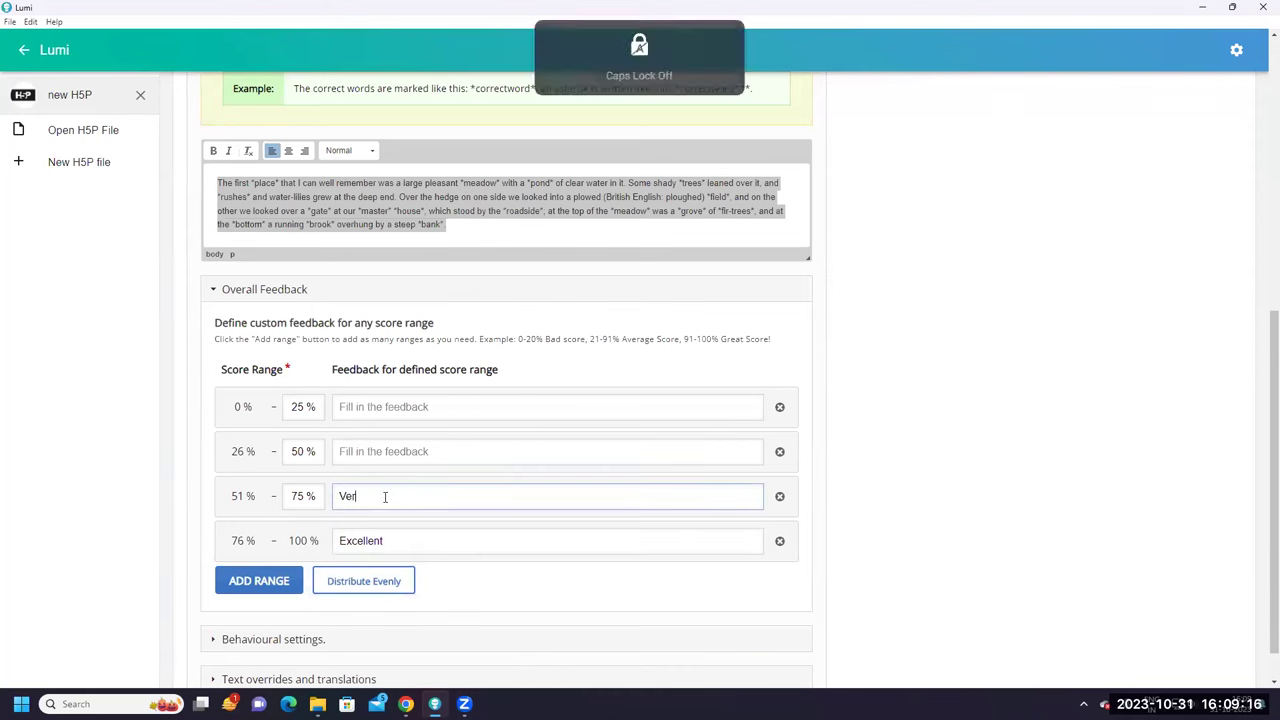
text(y Good)
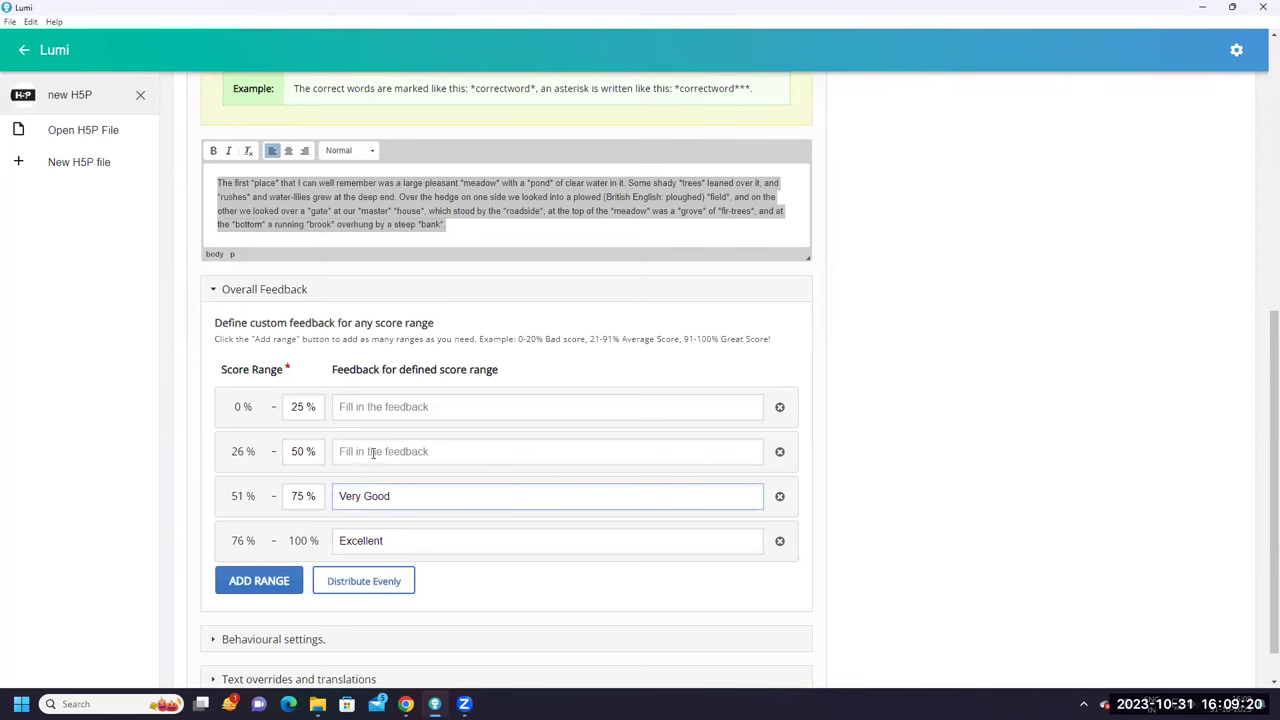
Enter the feedback "Good" for the 26–50 % score range and "Need Practise" for the 0–25 % range
click(368, 452)
text(Good)
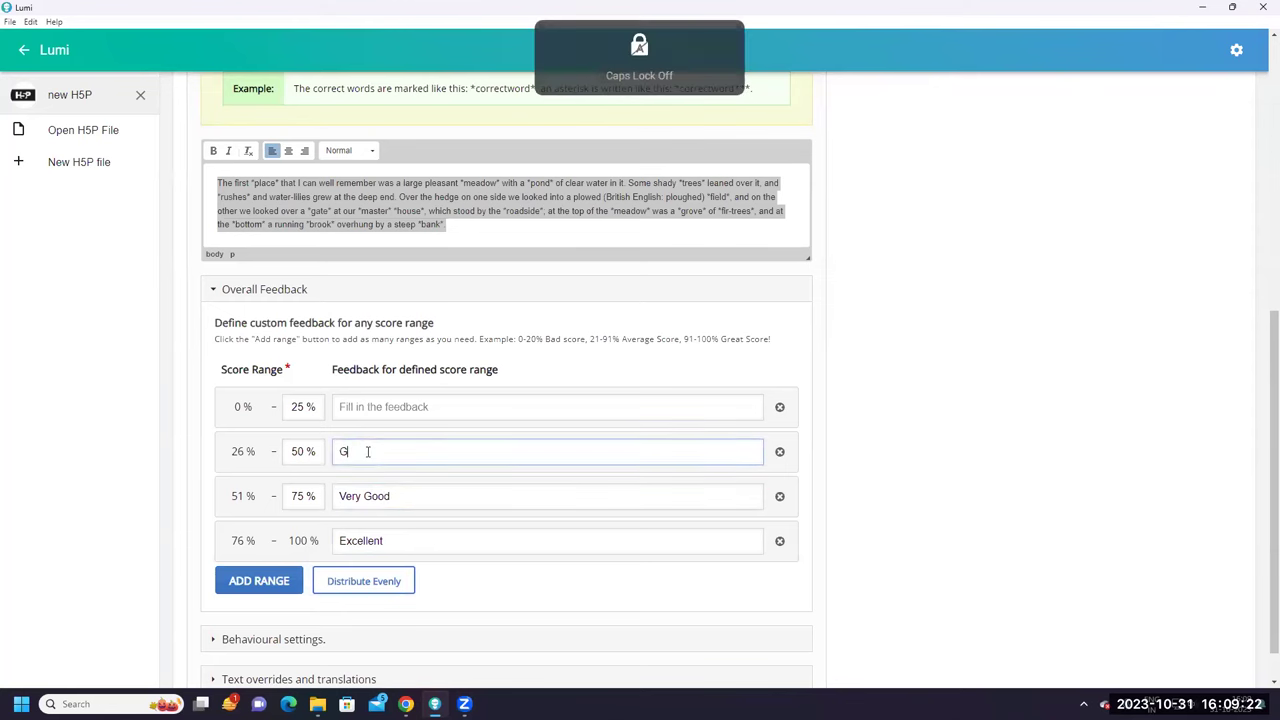
click(378, 406)
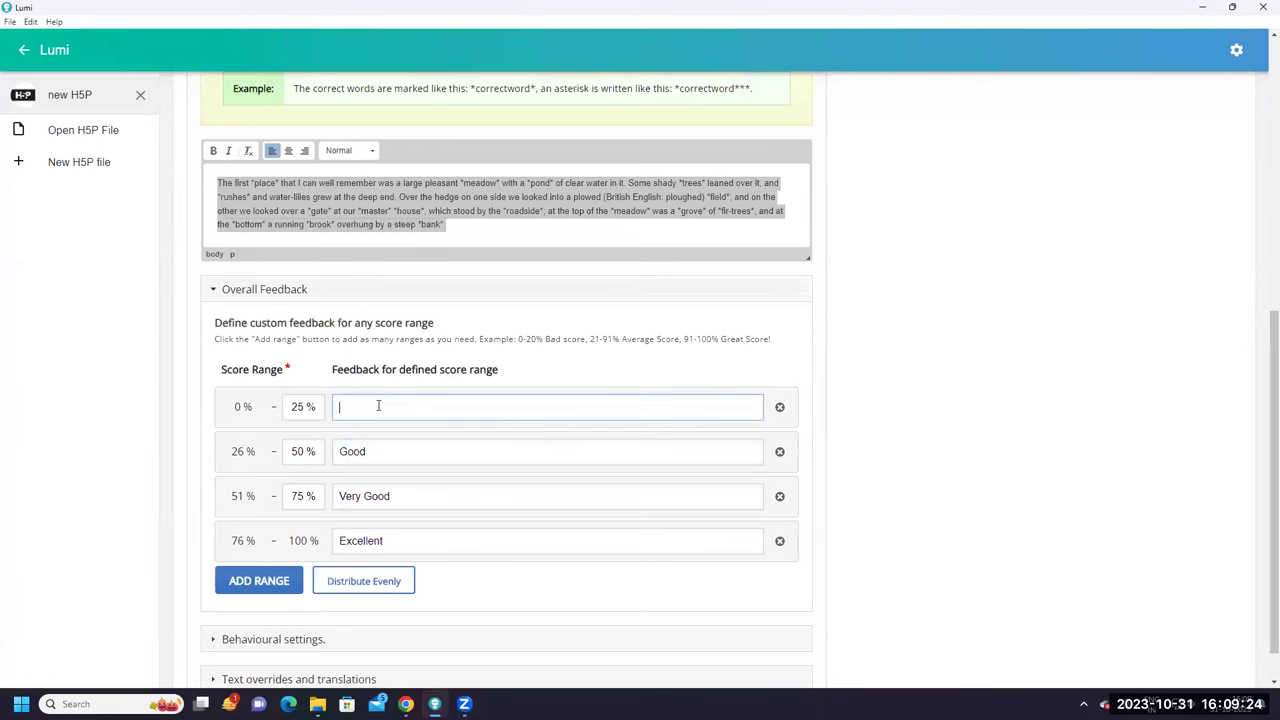
key(Caps_Lock)
text(N)
key(Caps_Lock)
text(eed)
key(Caps_Lock)
text(P)
key(Caps_Lock)
text(ract)
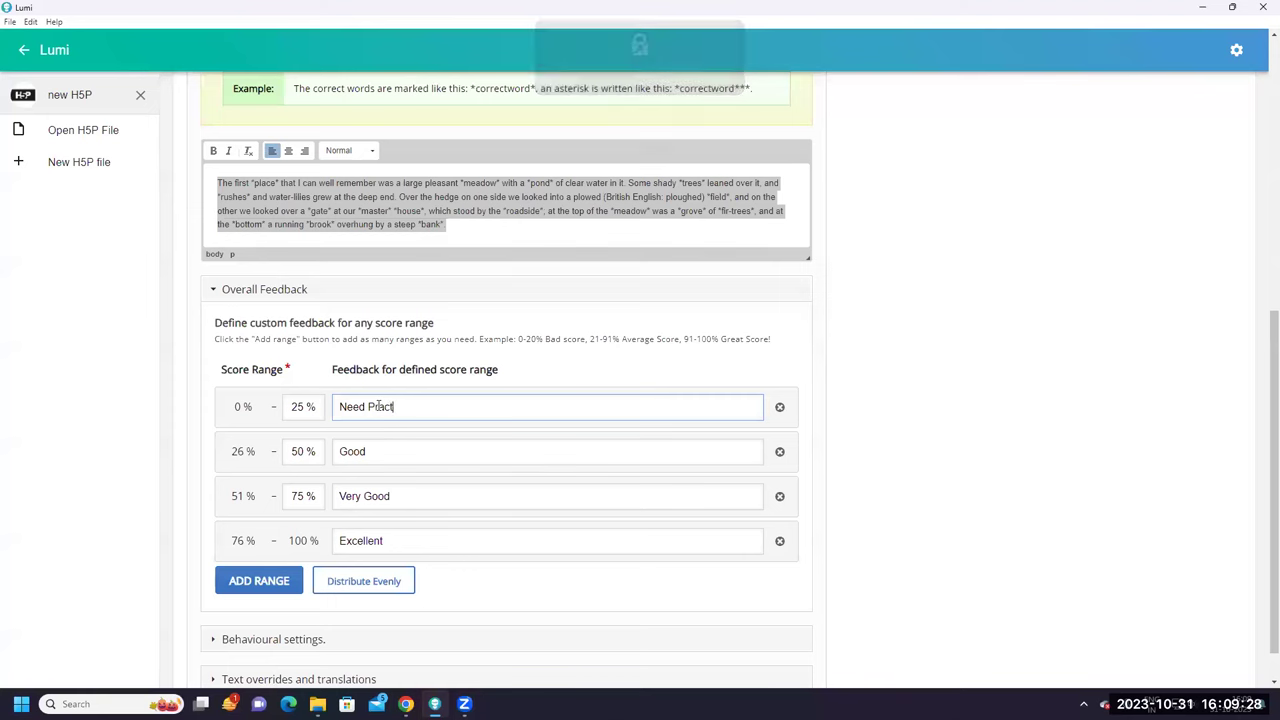
text(ise)
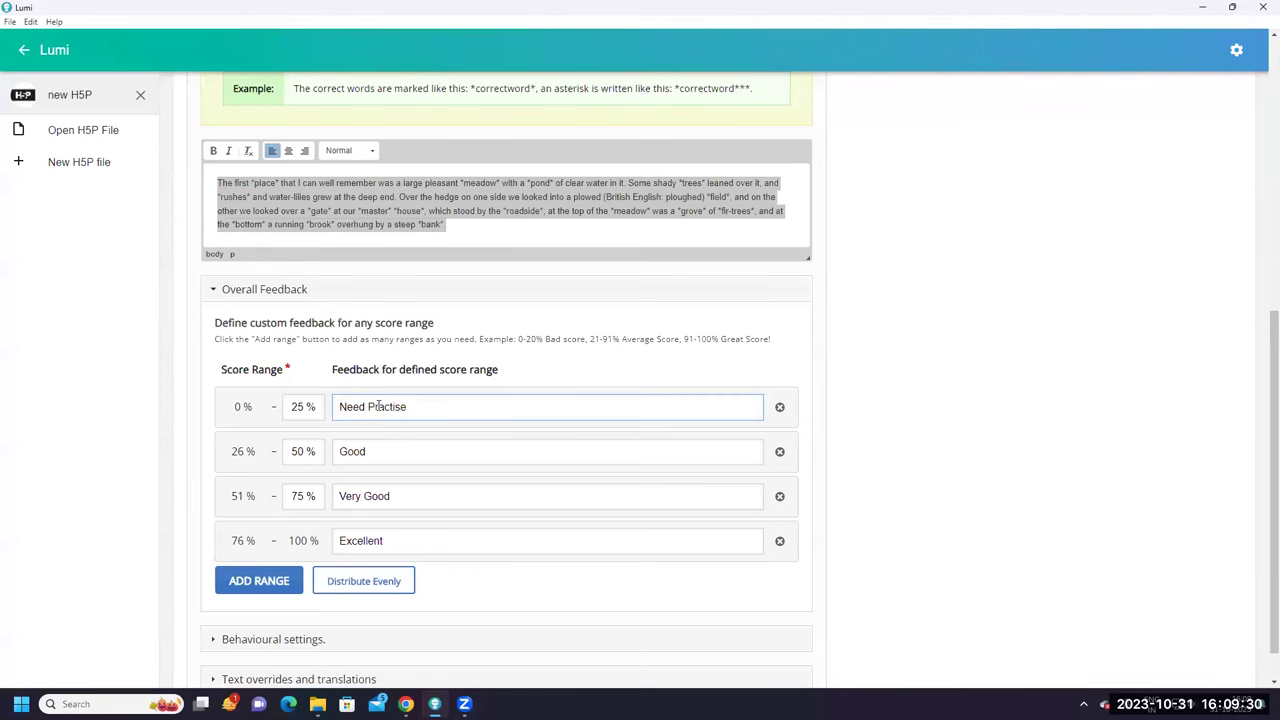
Expand the behavioural settings and review the retry, show solution and score points options
scroll(378, 406, down, 1)
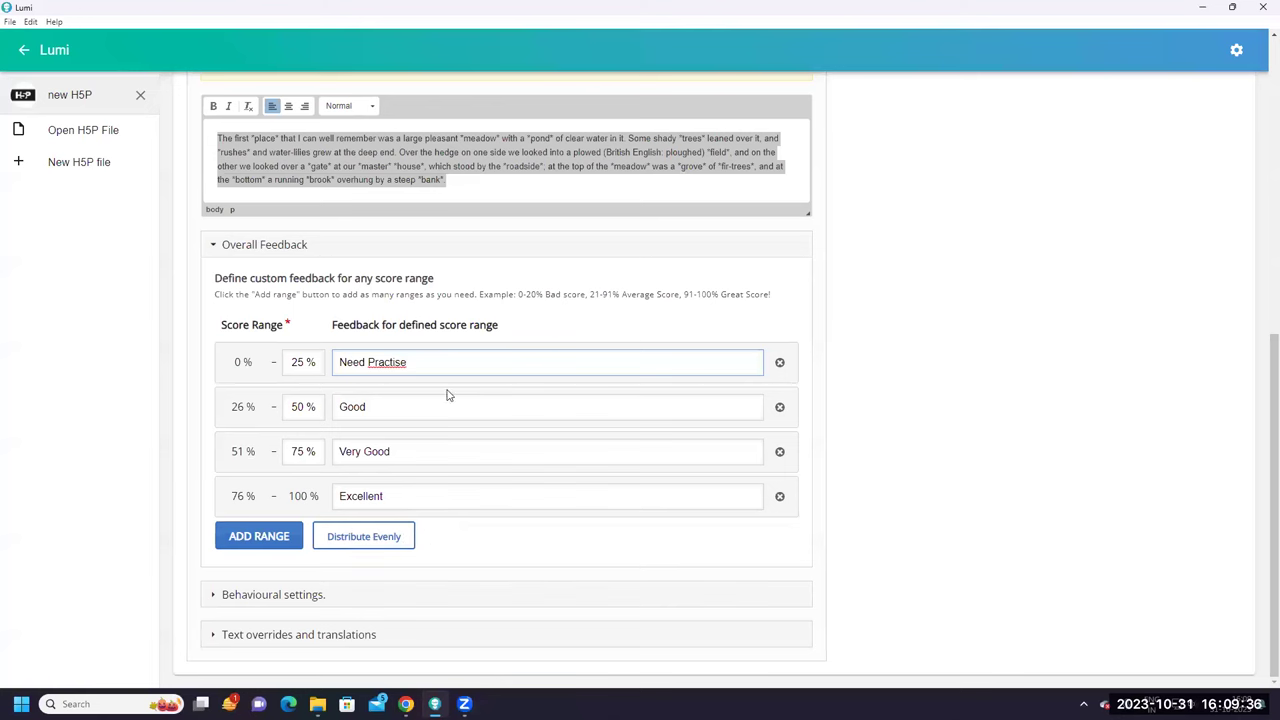
click(293, 595)
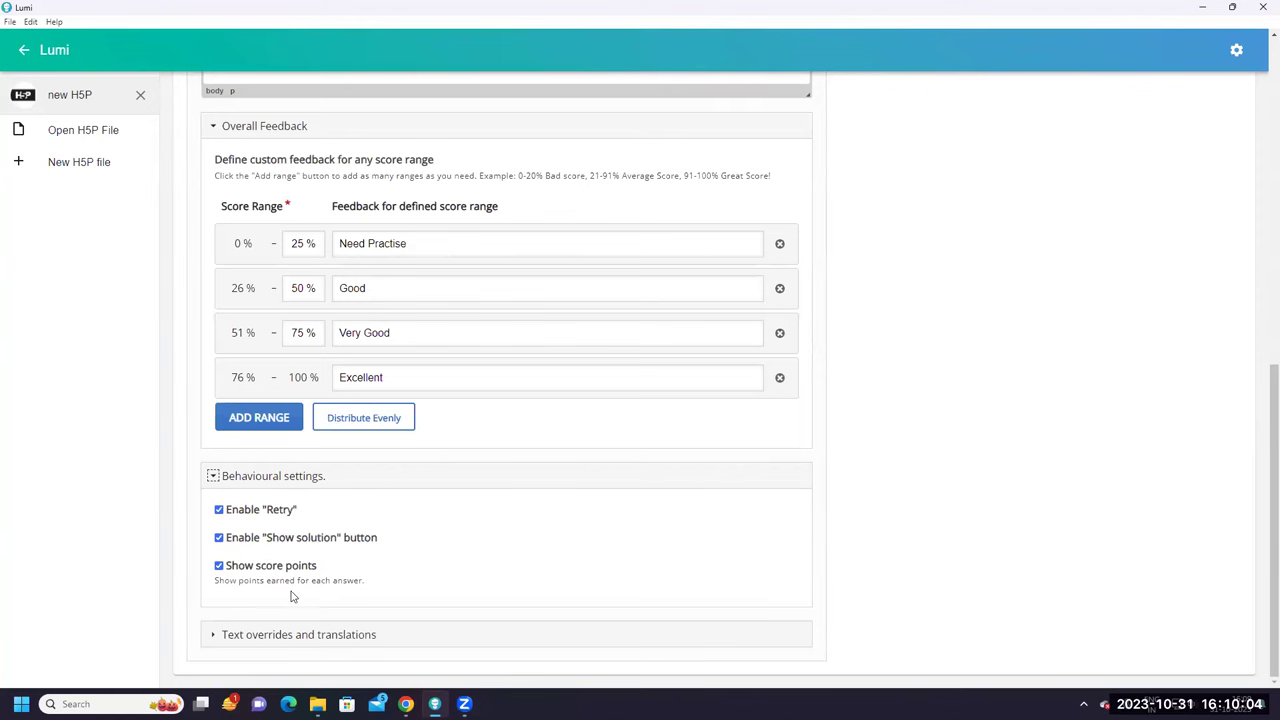
scroll(363, 477, up, 1)
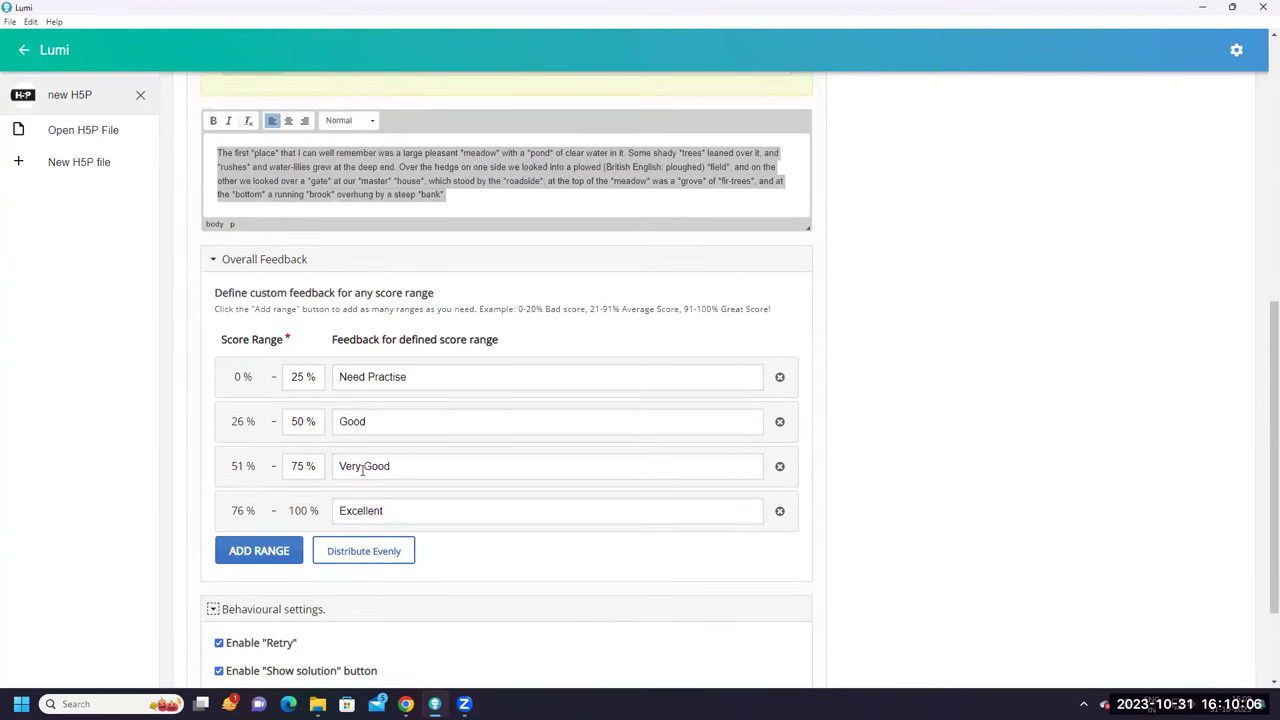
scroll(363, 468, down, 1)
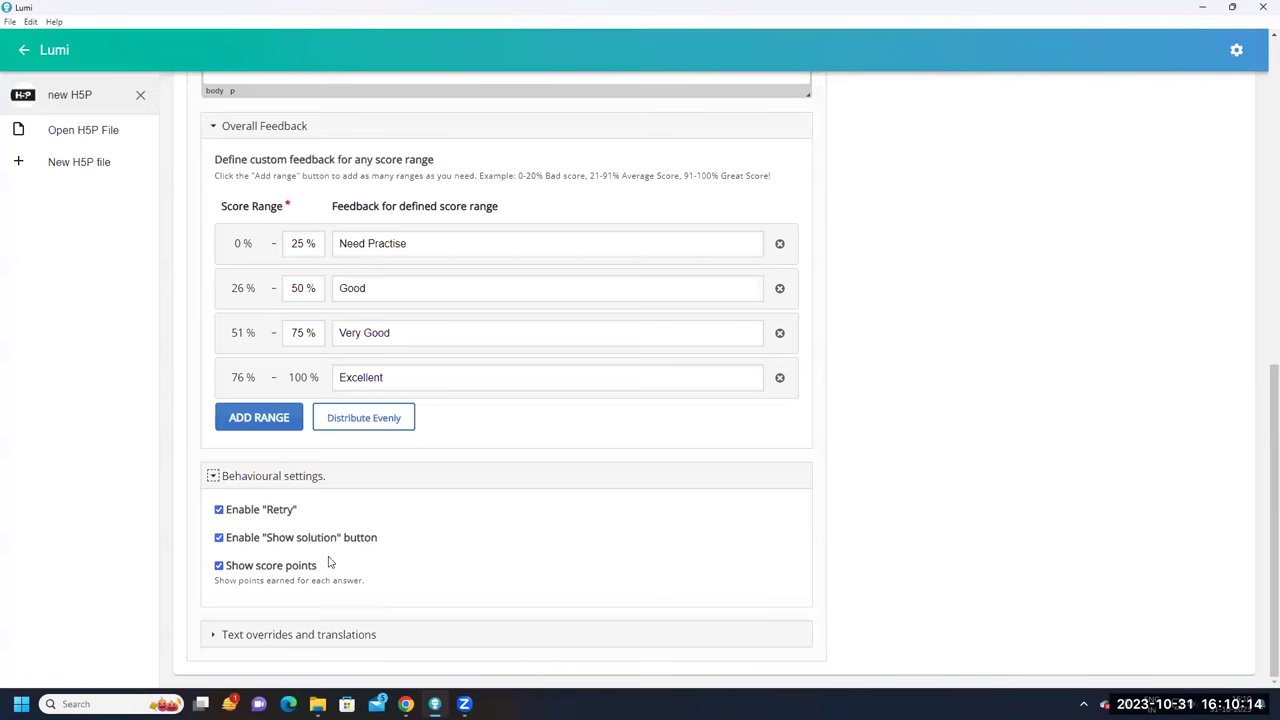
scroll(330, 563, up, 3)
scroll(330, 560, down, 2)
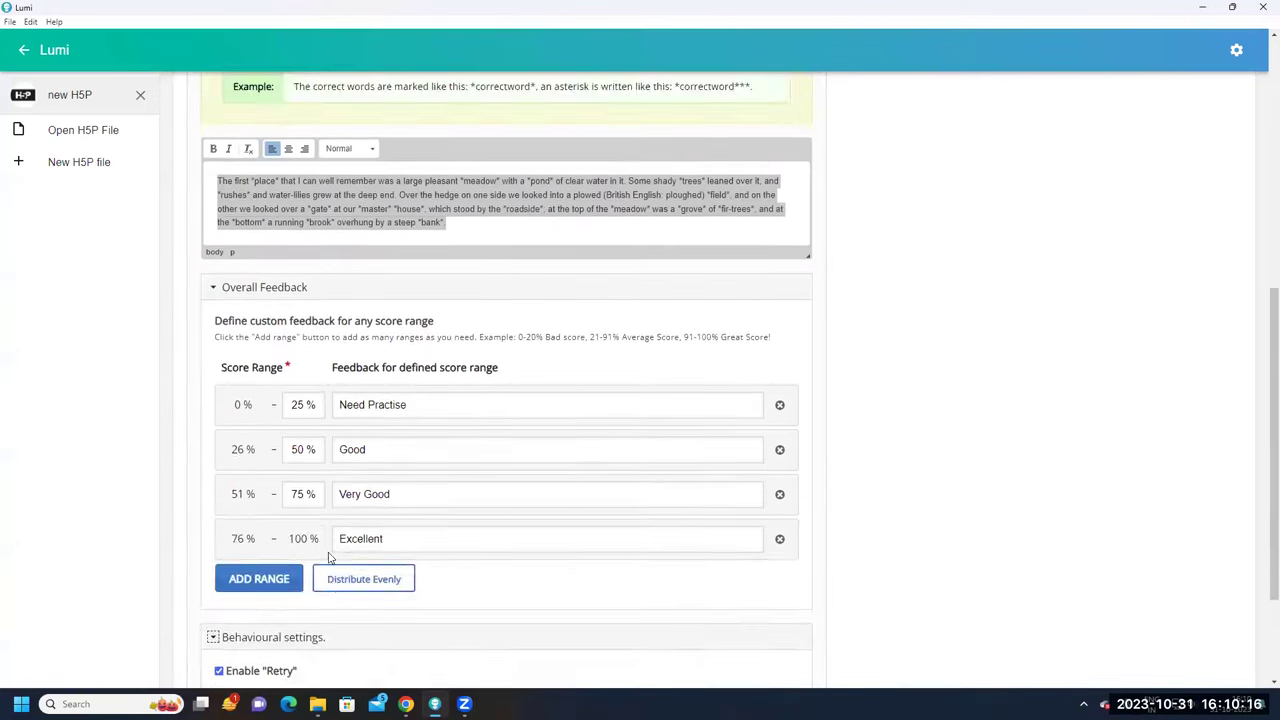
Preview the activity and choose "first", "remember", "pleasant", the first "meadow", "clear", "trees" and "water-lilies" as trial answers
scroll(330, 557, up, 4)
click(330, 556)
scroll(330, 556, up, 3)
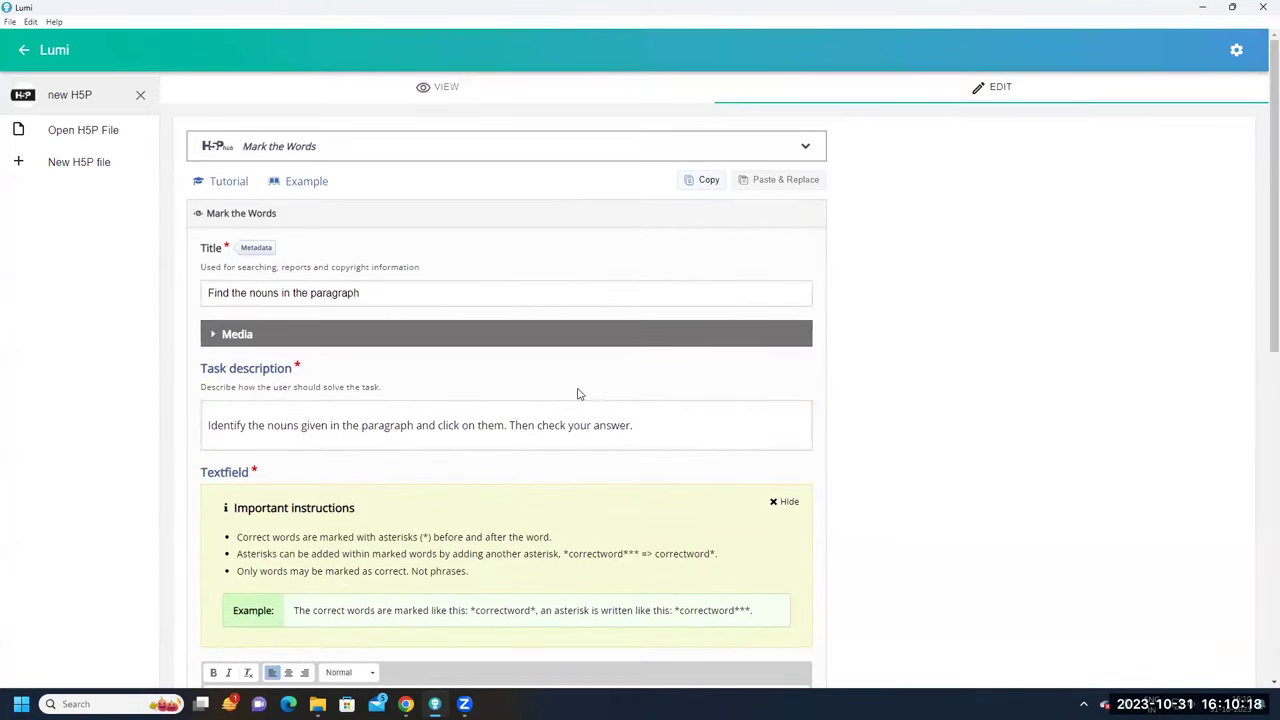
click(446, 88)
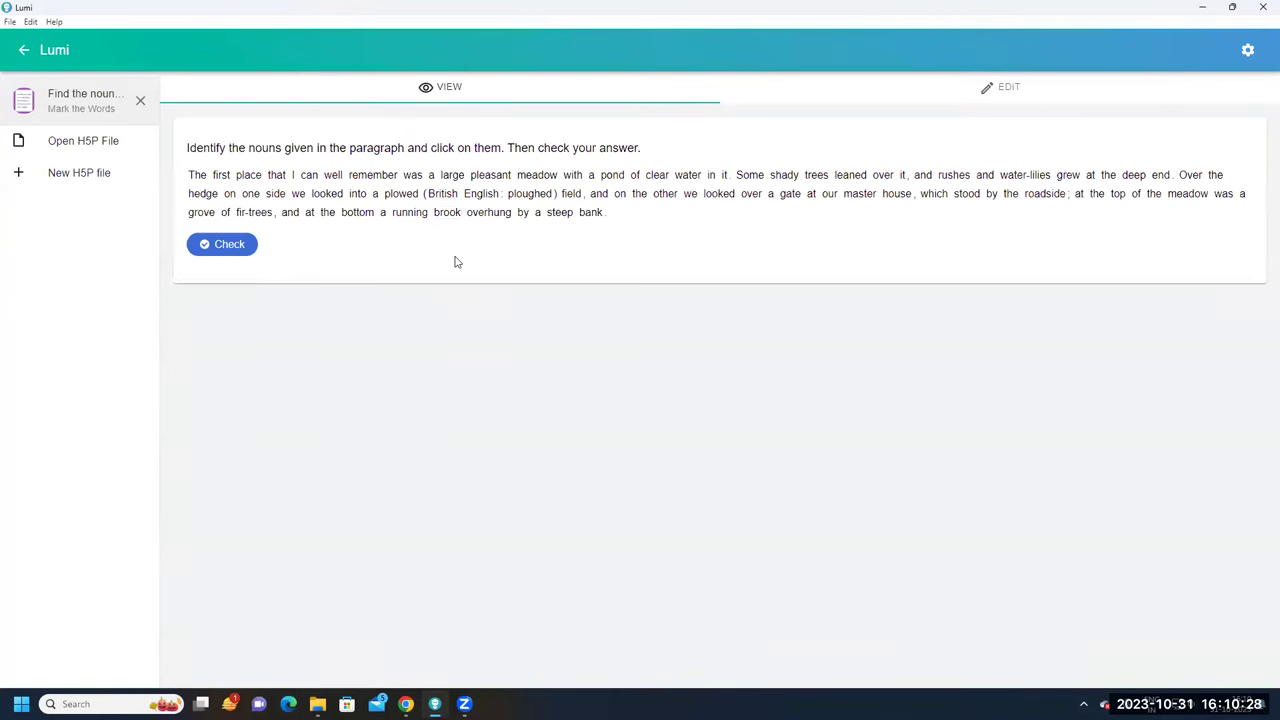
click(224, 179)
click(372, 180)
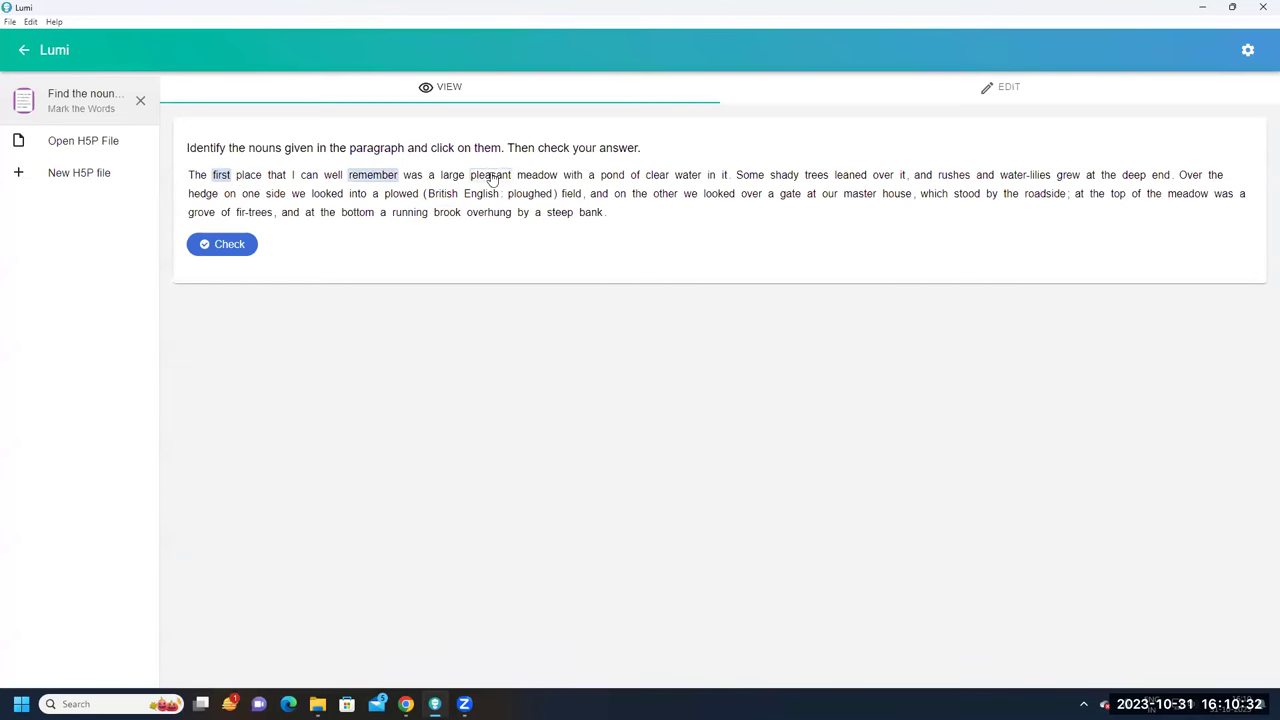
click(492, 178)
click(537, 180)
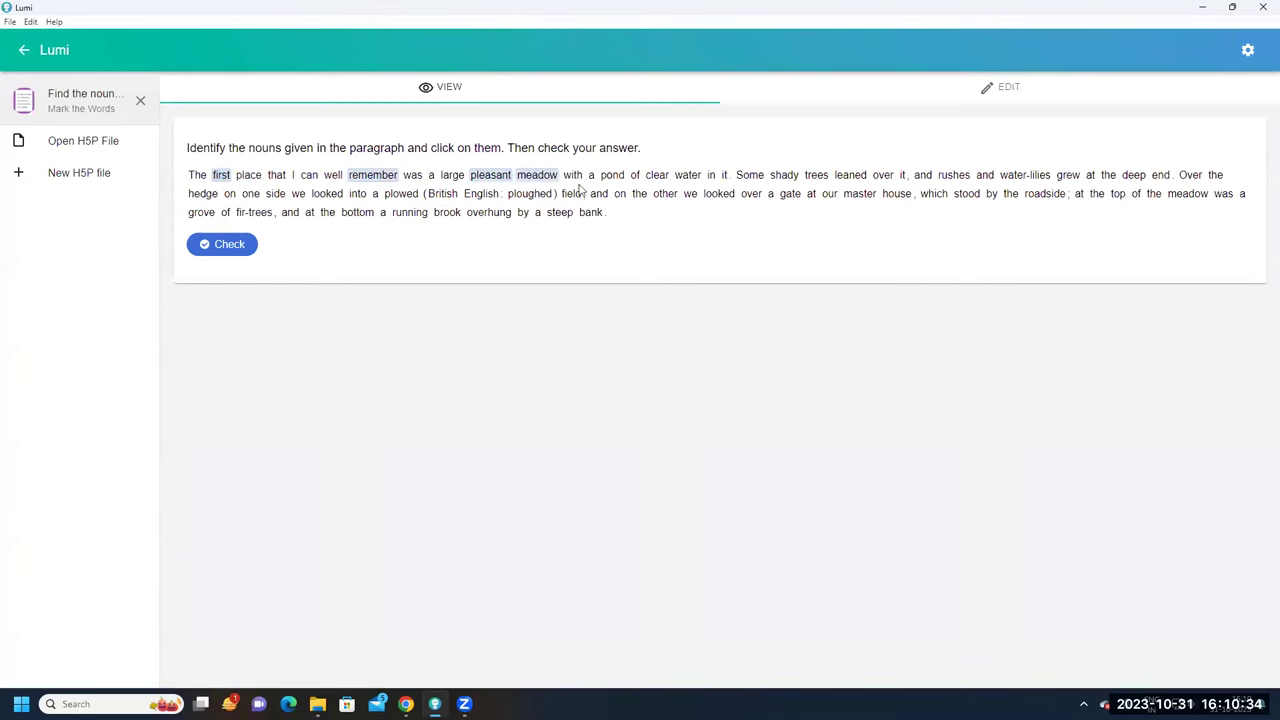
click(655, 178)
click(818, 177)
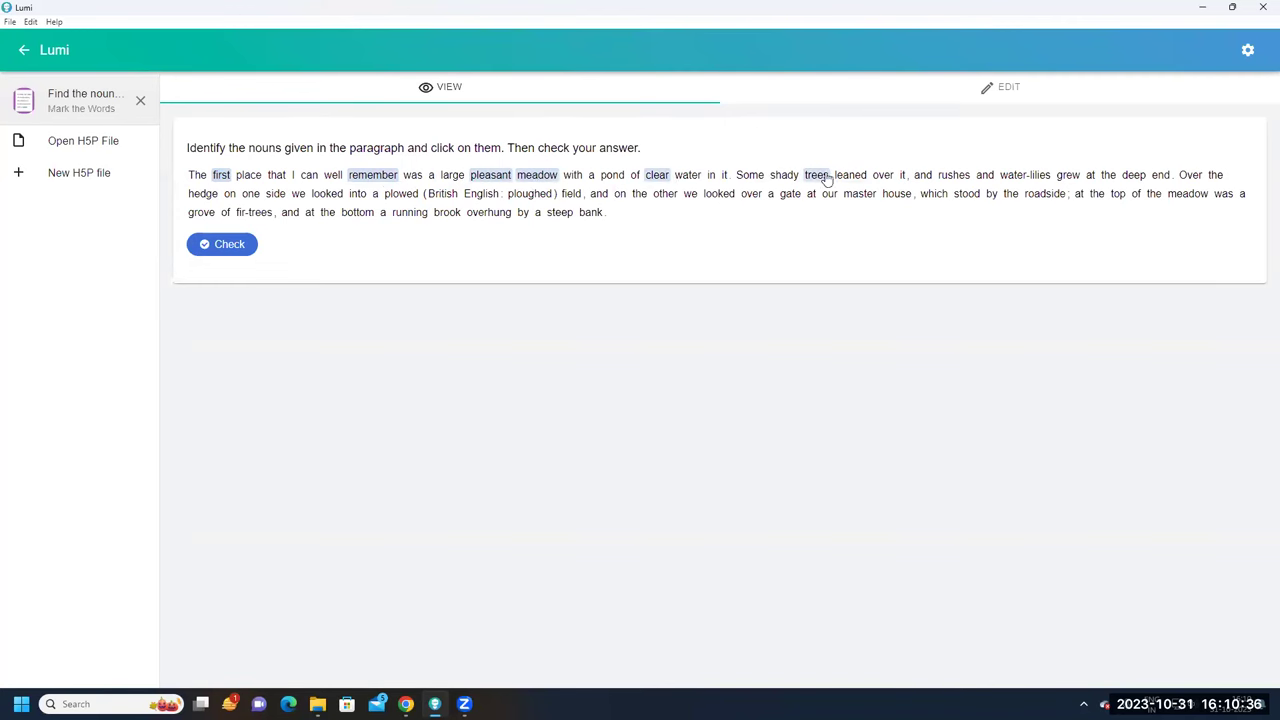
click(1025, 176)
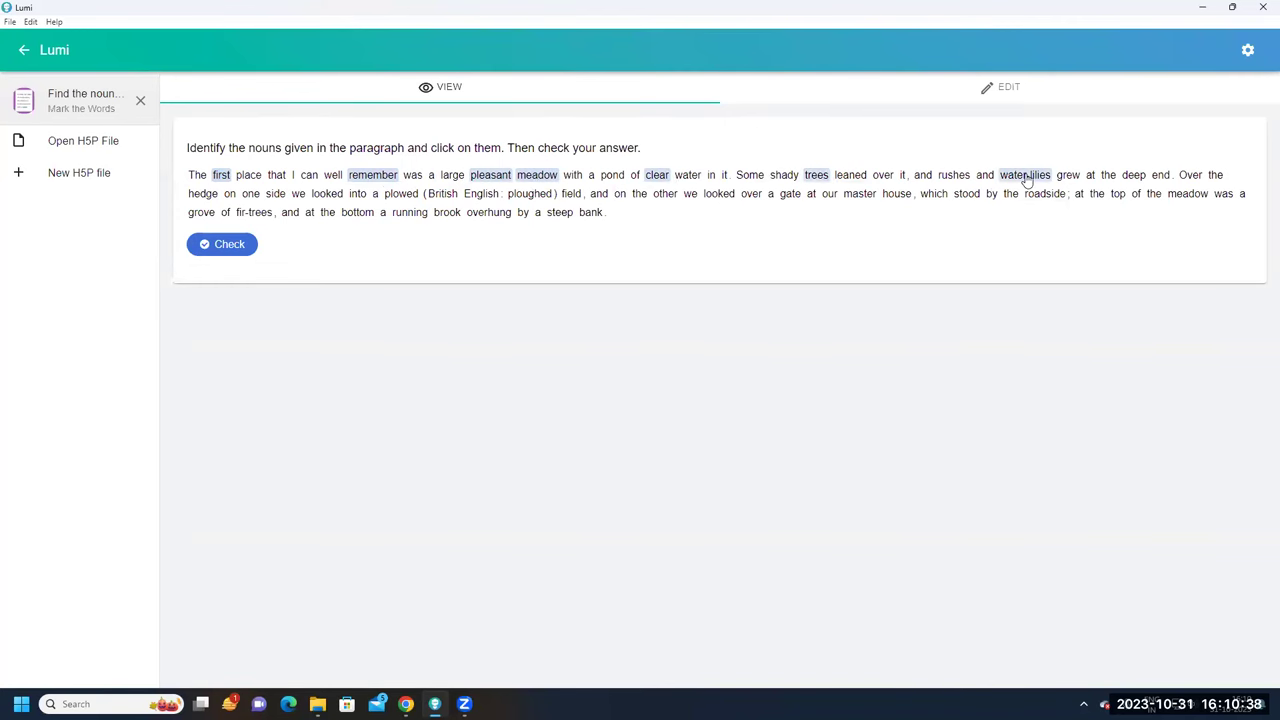
Also choose "end", the second "meadow", "bank", "bottom", "brook", "fir-trees", "looked", "plowed", "hedge" and "field" as trial answers
click(1158, 177)
click(1185, 195)
click(592, 214)
click(358, 214)
click(447, 213)
click(253, 213)
click(336, 199)
click(402, 200)
click(204, 195)
click(572, 196)
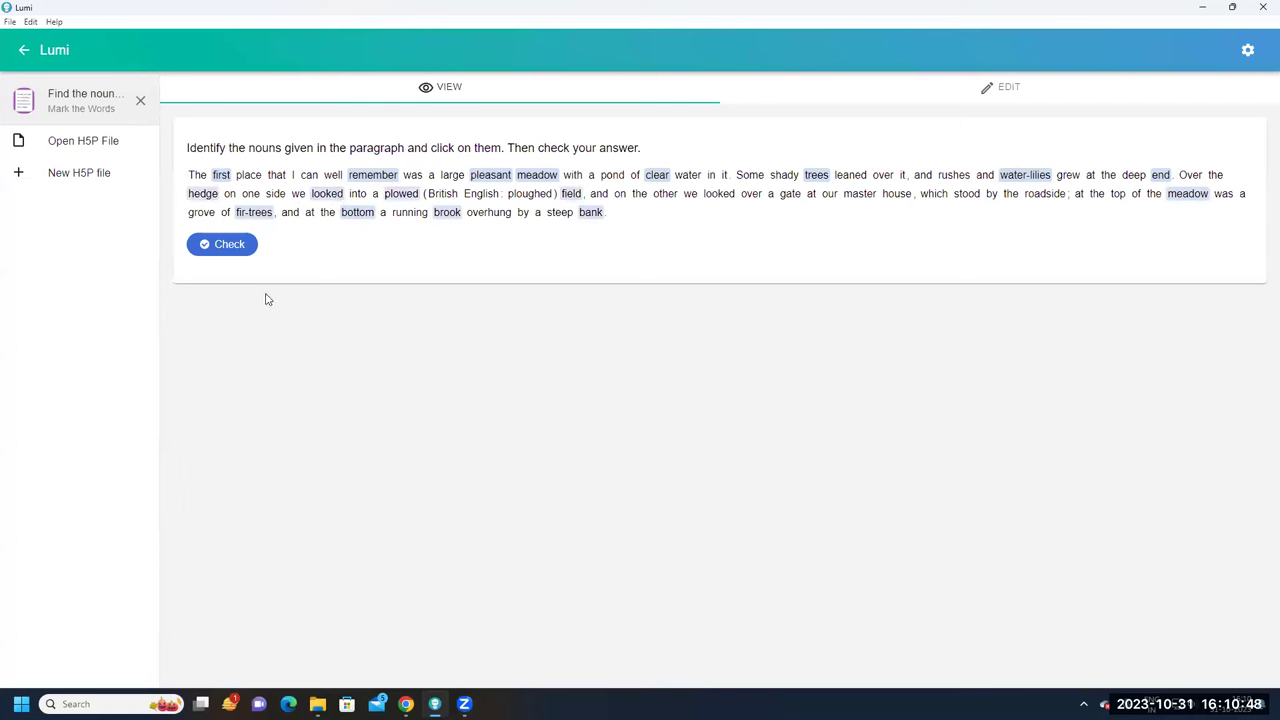
Check the trial answers, show the solution, and reset the activity for another attempt
click(238, 250)
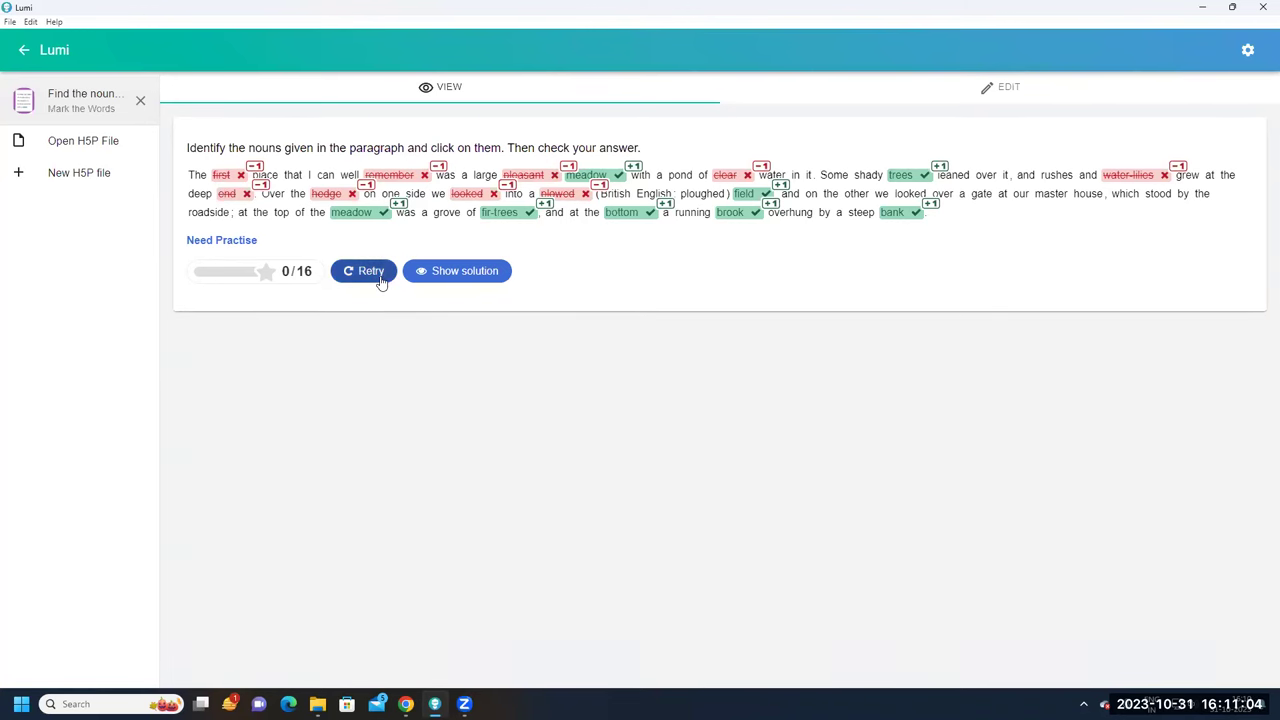
click(459, 272)
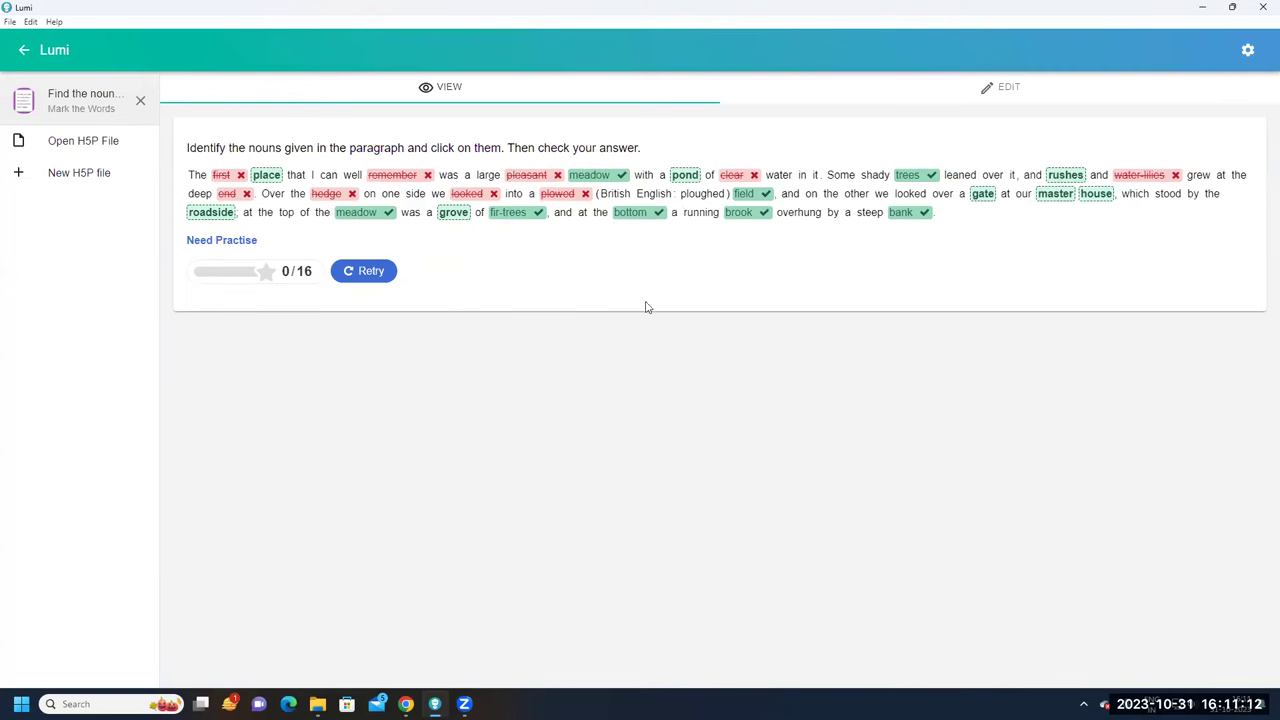
click(370, 271)
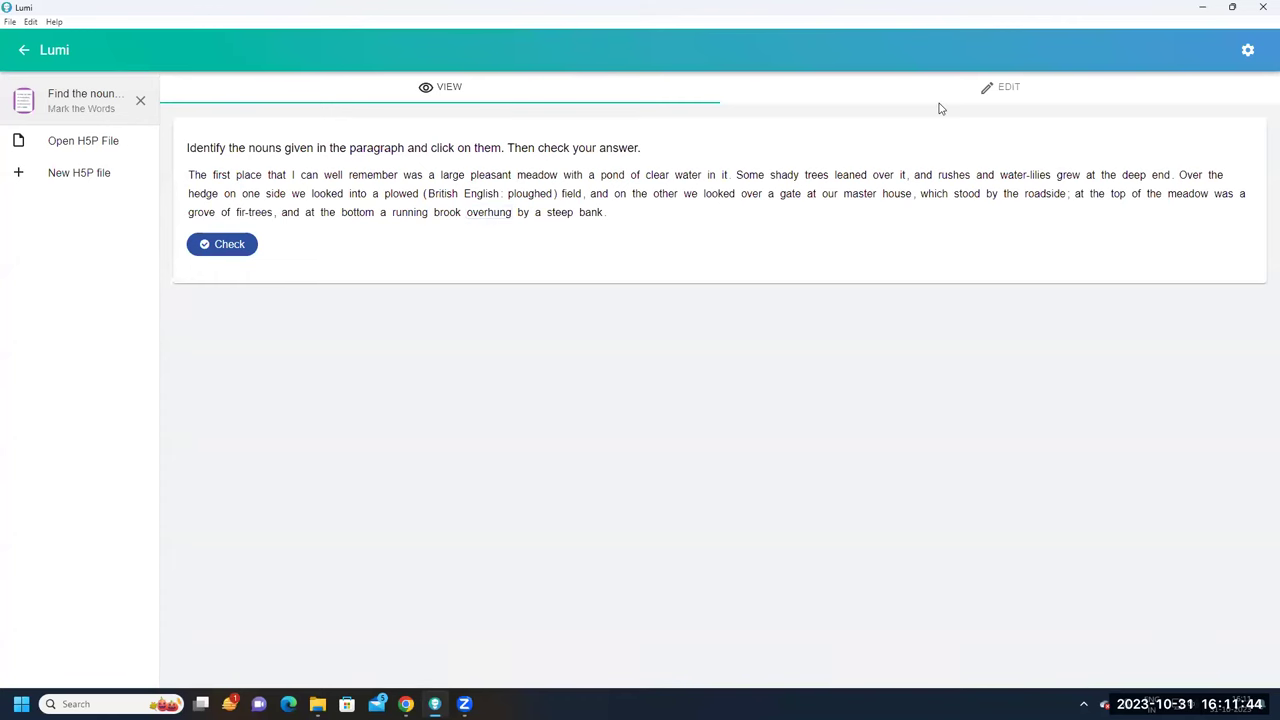
Return to editing the activity, look through its settings, and hide the Textfield's important instructions
click(1010, 91)
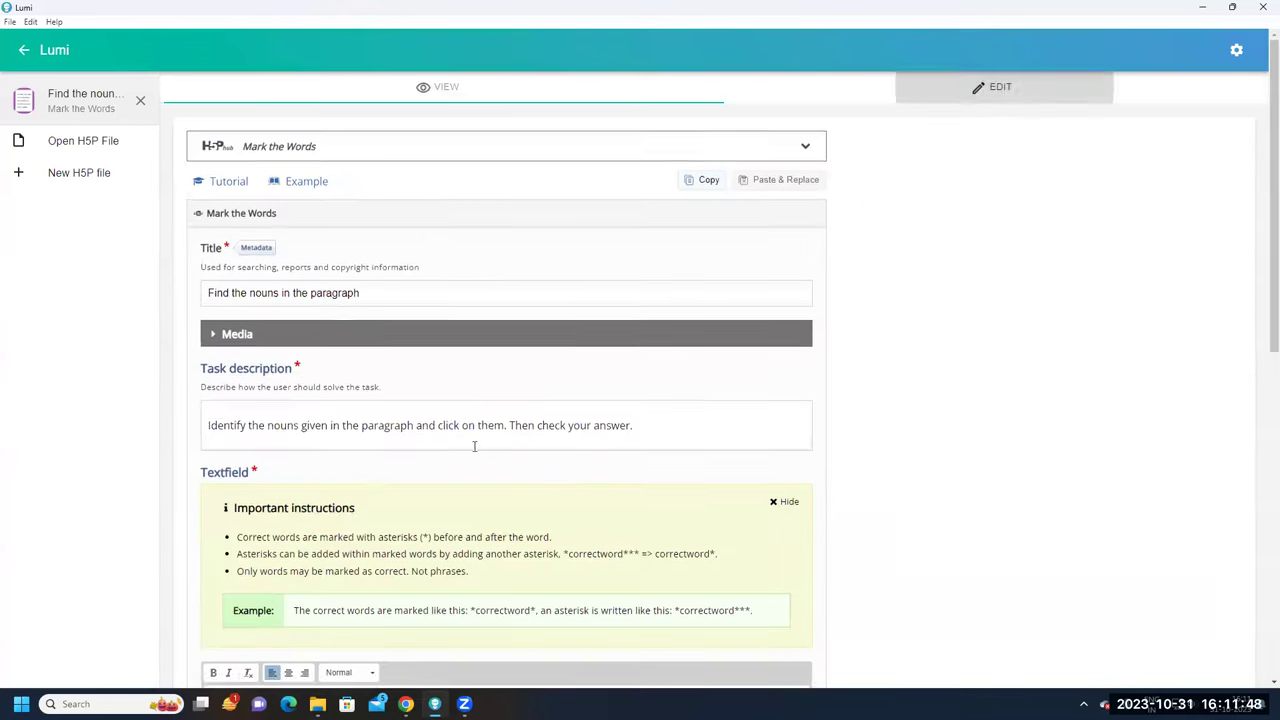
scroll(450, 495, down, 10)
scroll(519, 515, up, 10)
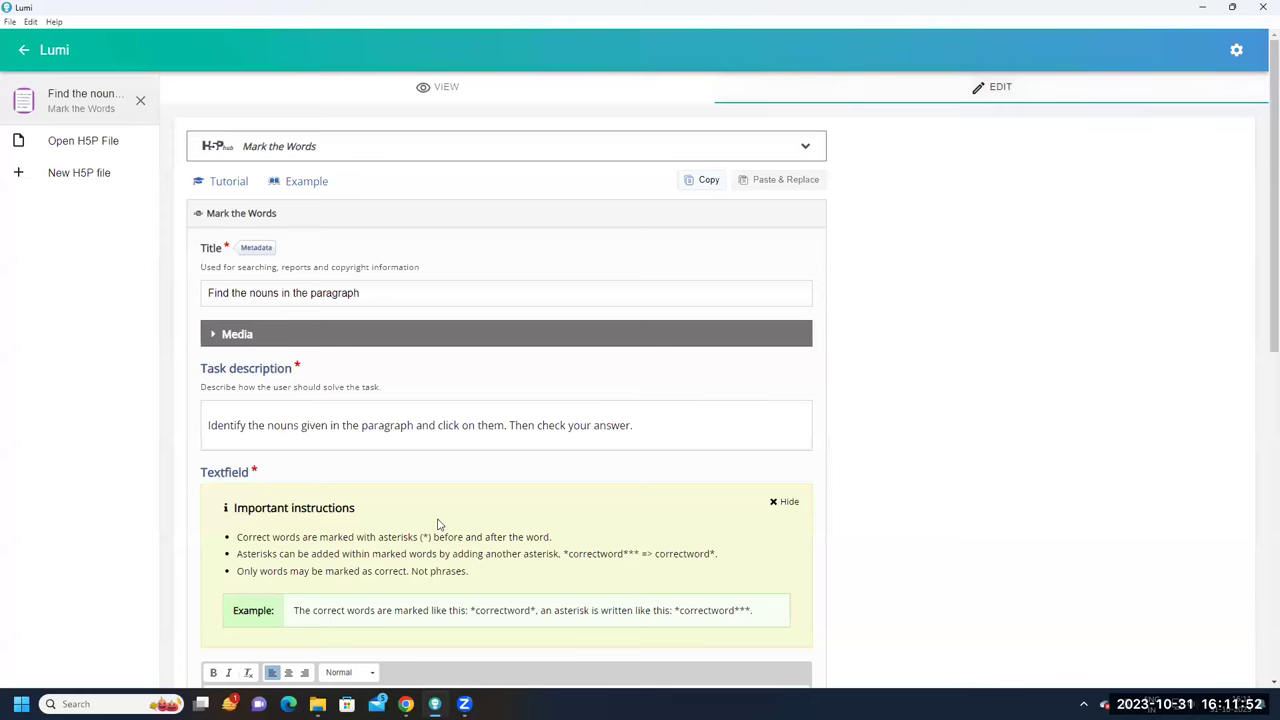
scroll(430, 530, down, 3)
scroll(423, 538, up, 2)
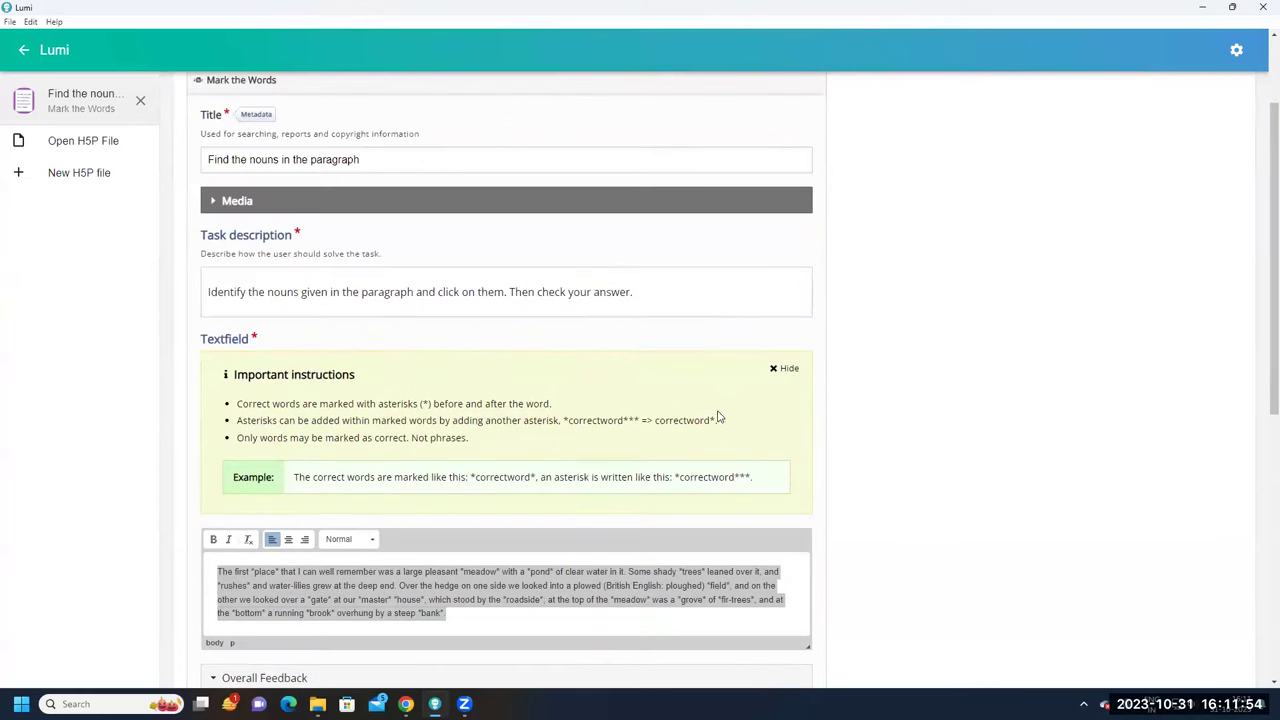
click(785, 368)
Remove the "Excellent" and "Very Good" score ranges from the overall feedback
scroll(480, 509, down, 3)
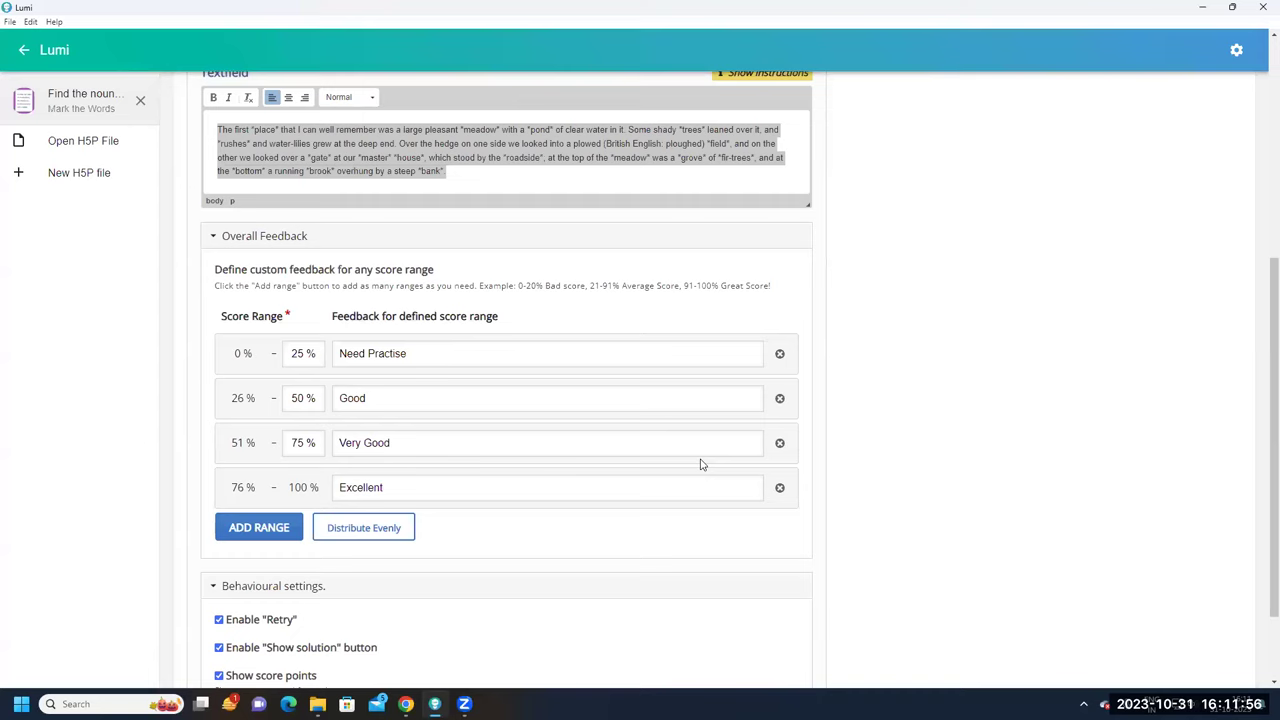
click(780, 487)
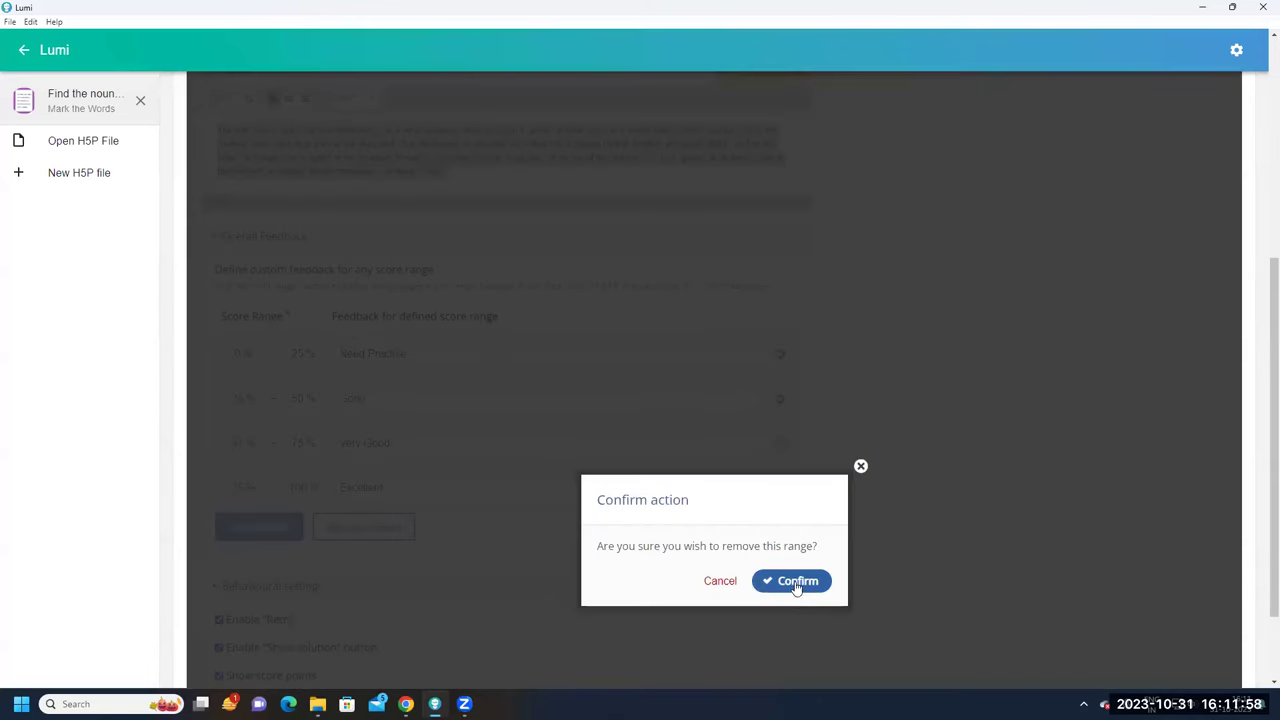
key(Return)
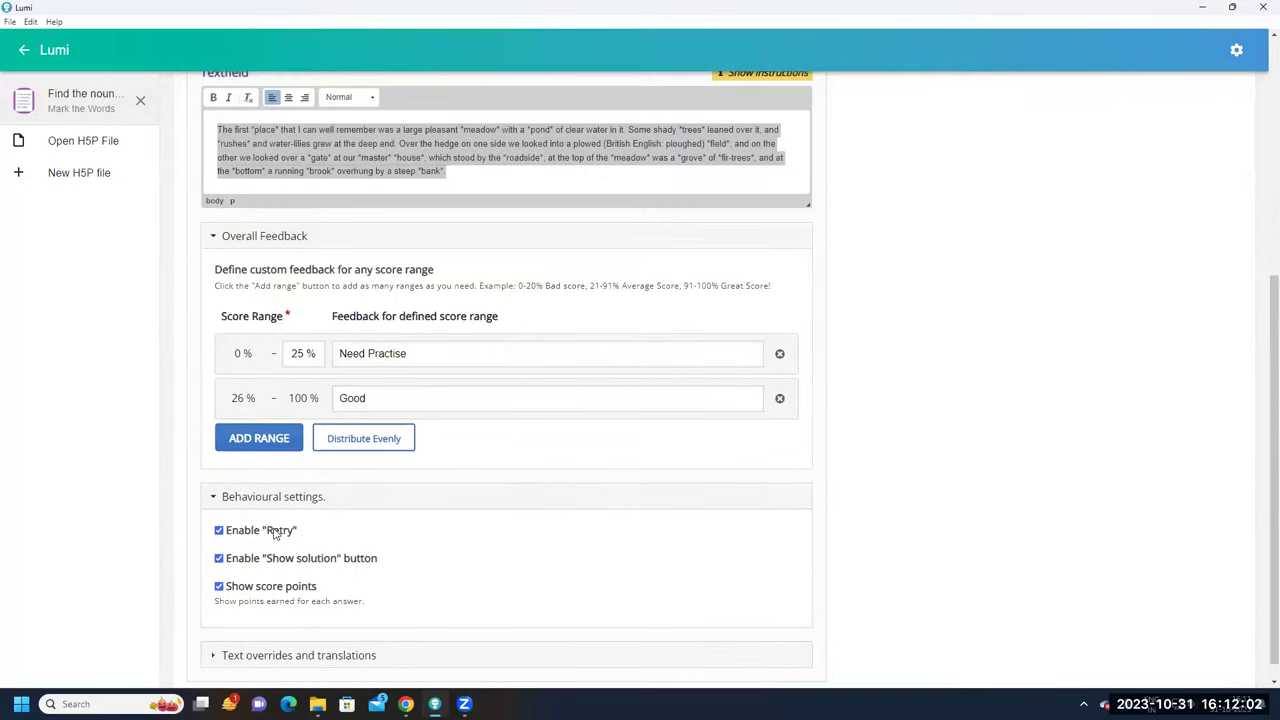
Collapse the behavioural settings and mark "water-lilies" as a correct noun in the Textfield paragraph
scroll(289, 457, down, 1)
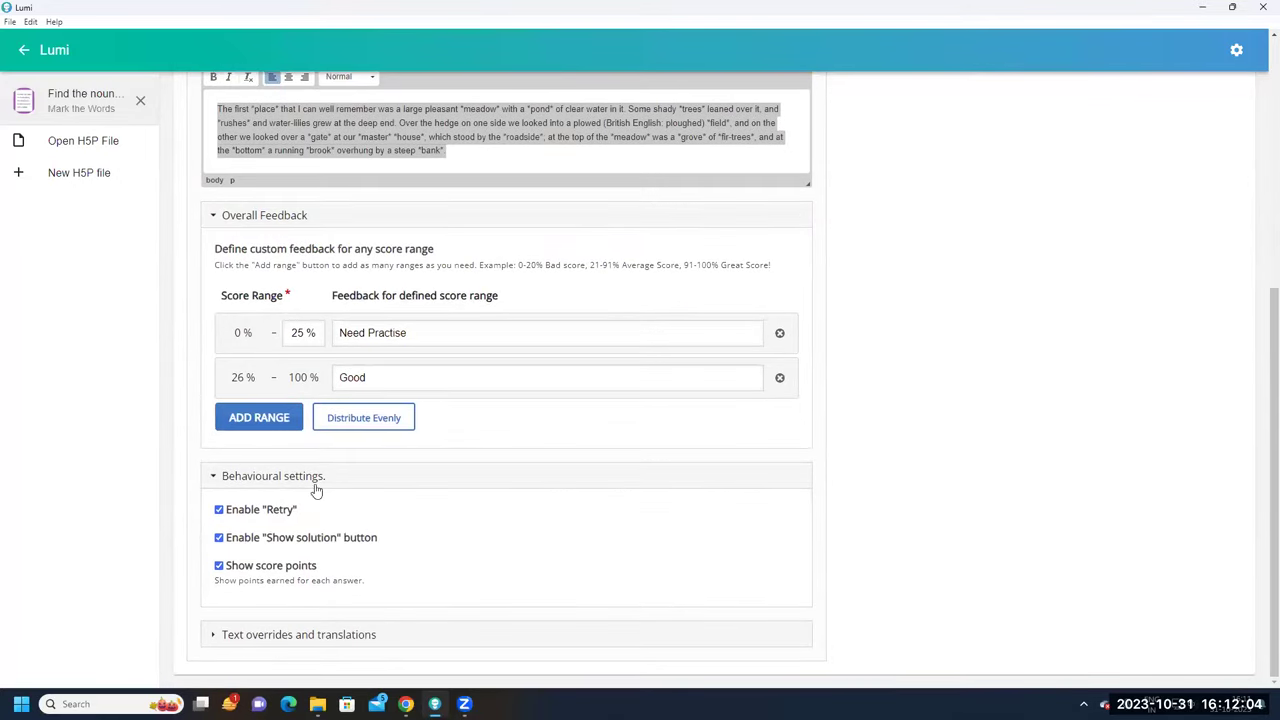
click(316, 477)
scroll(375, 528, up, 3)
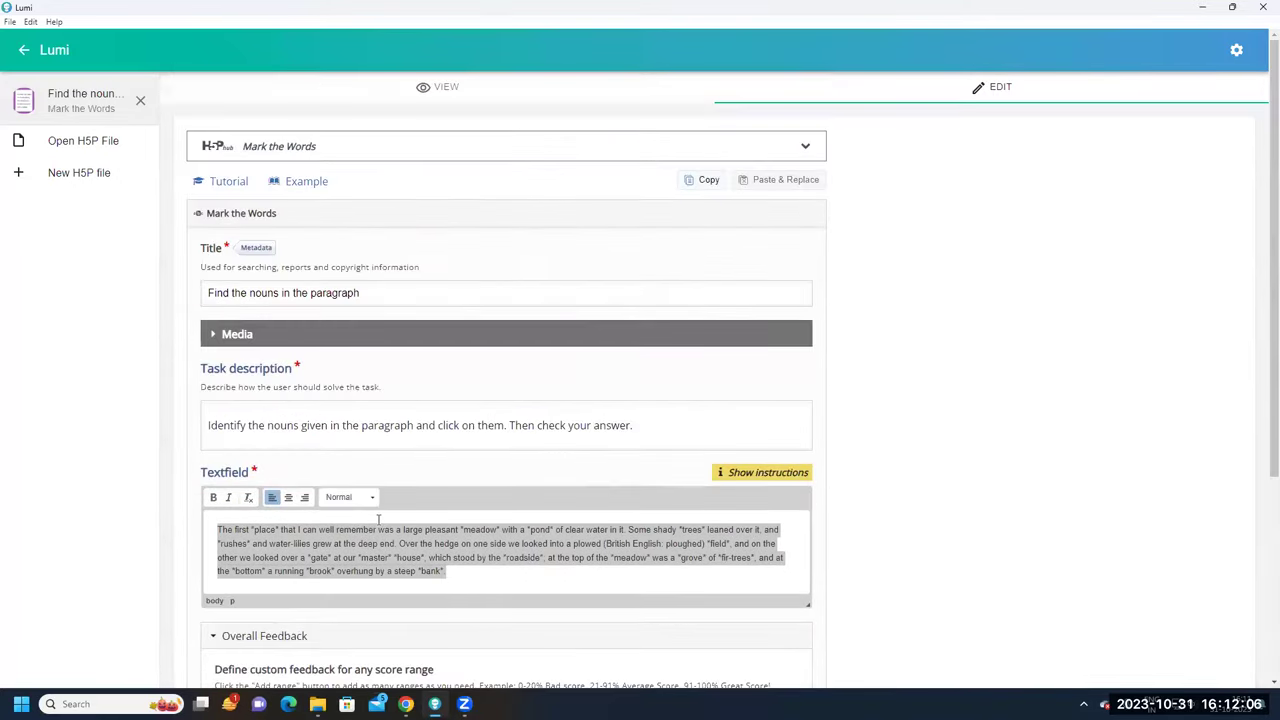
click(468, 576)
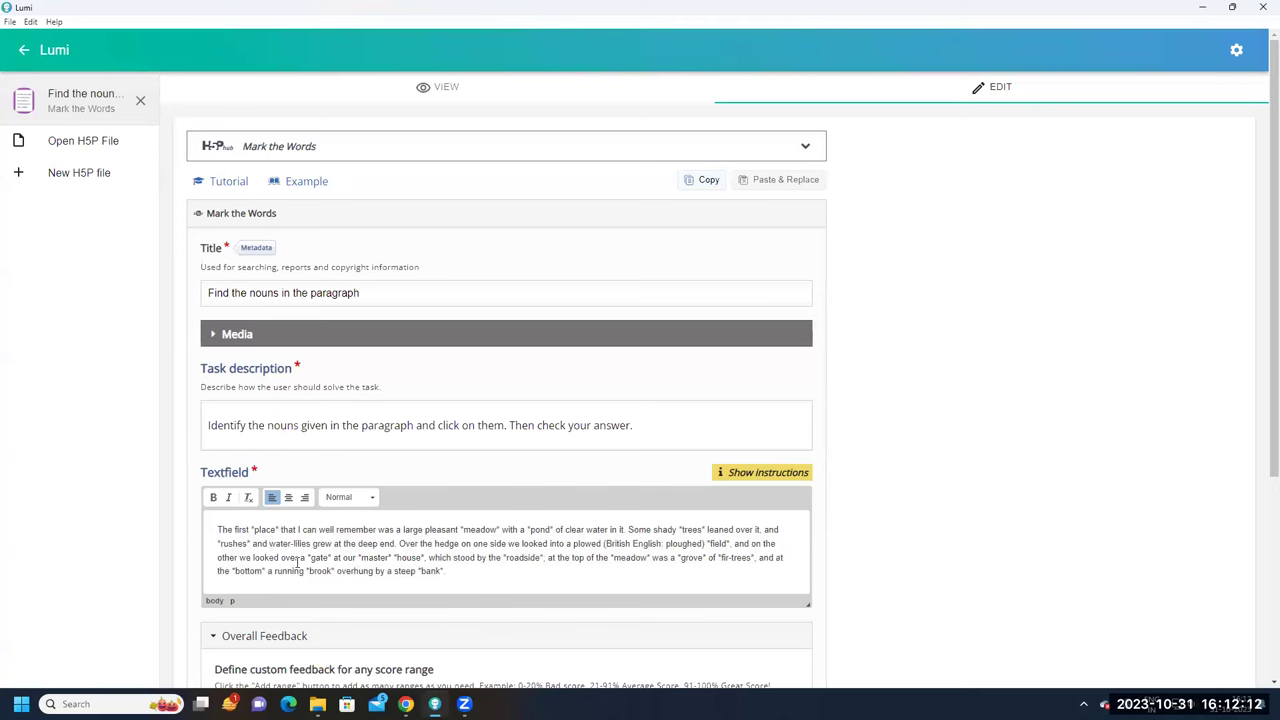
text(" )
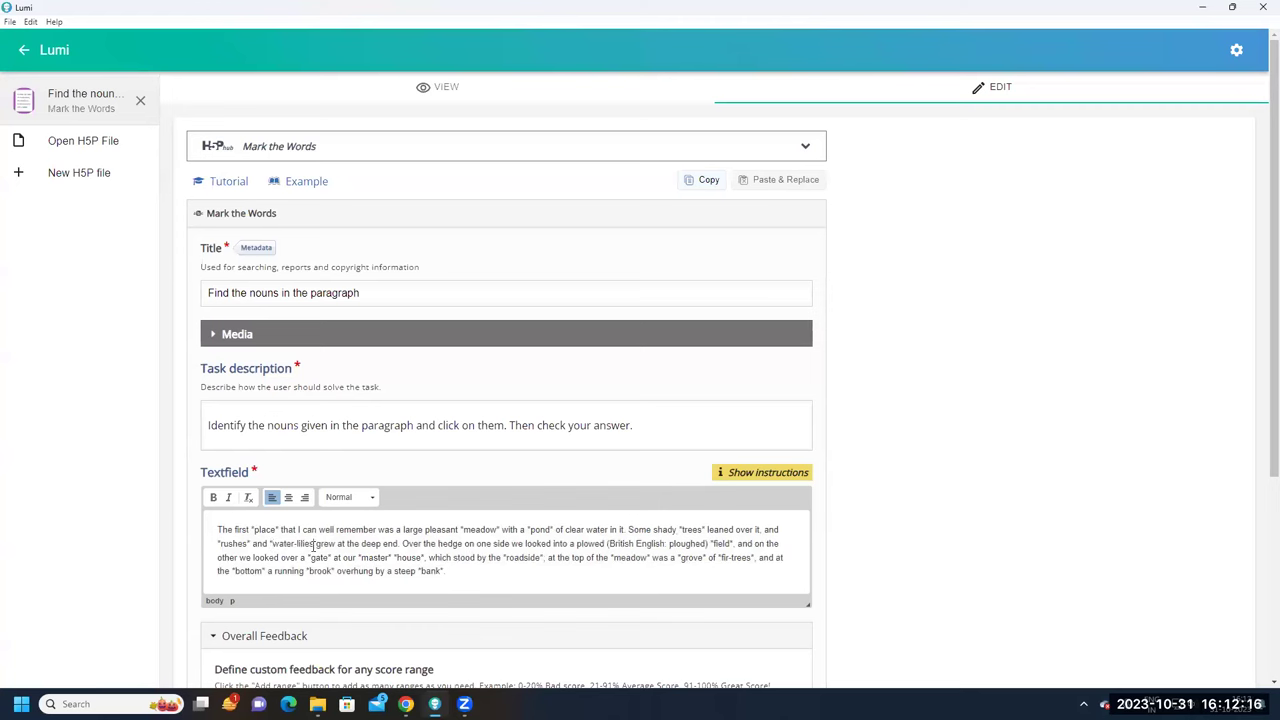
text(")
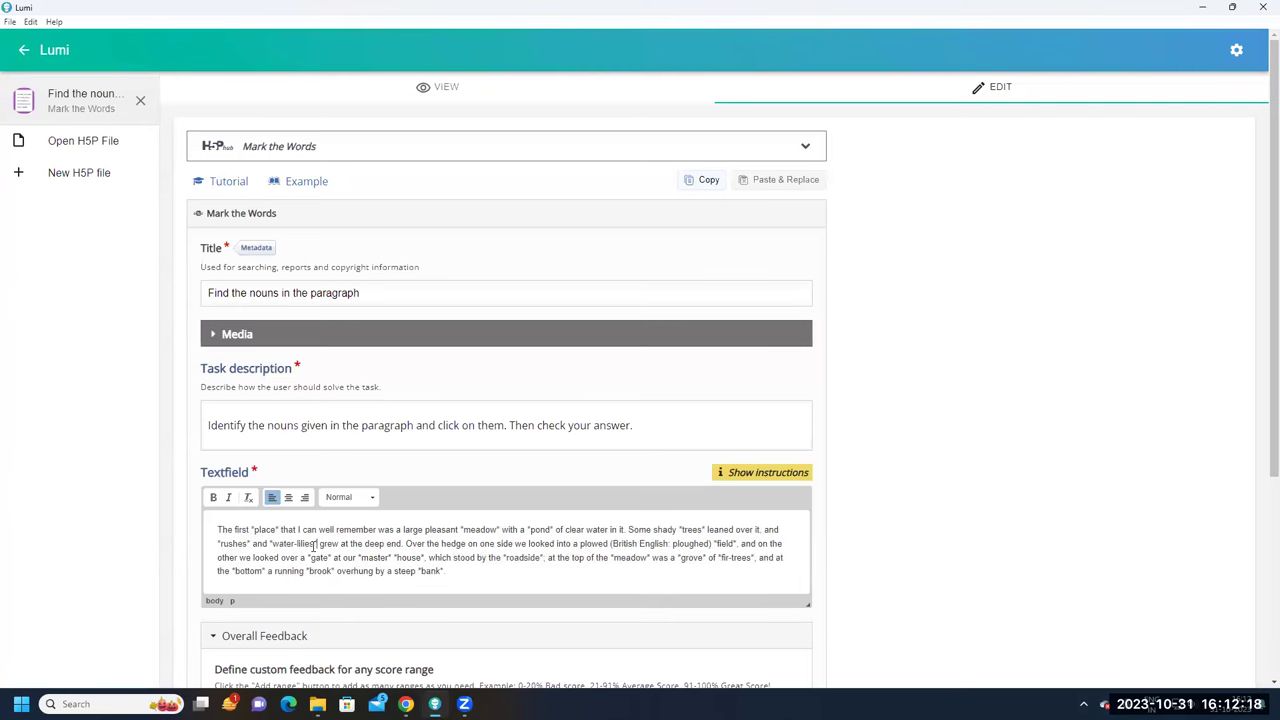
In preview, check the trial answers "bottom", "English", "gate", "over", "that", "remember" and "overhung", and reset the activity
click(432, 88)
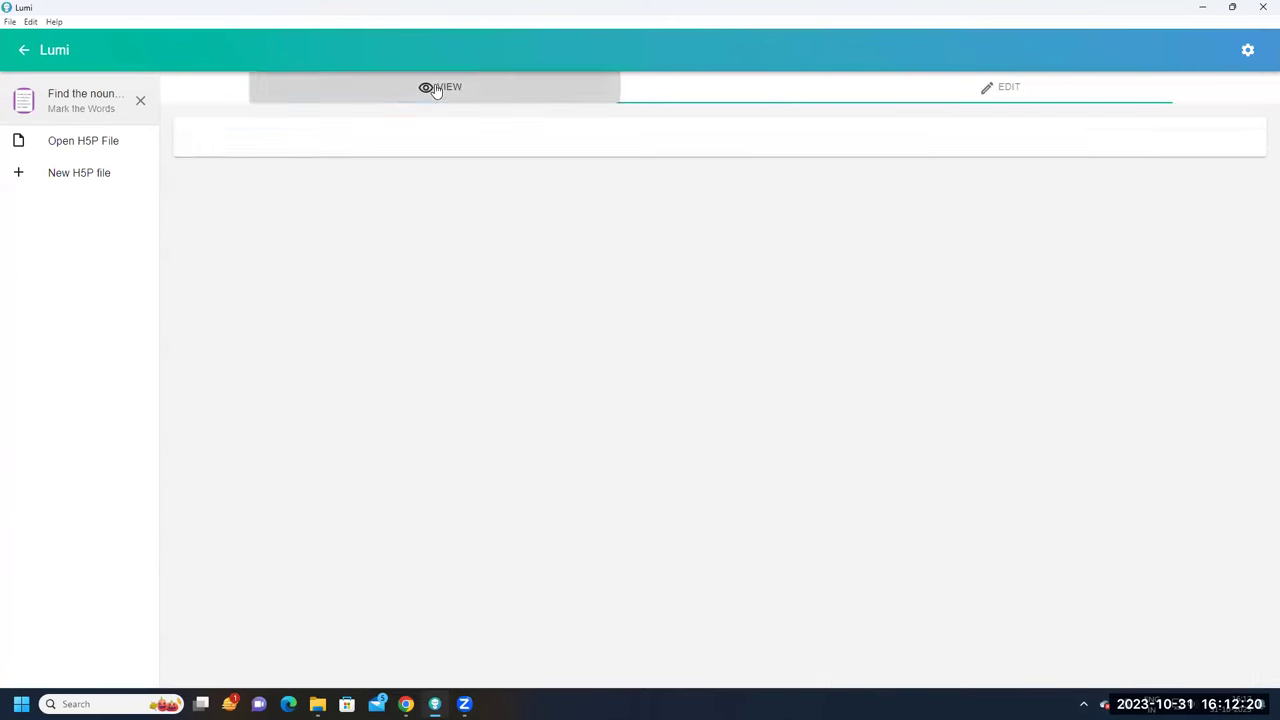
click(357, 212)
click(481, 194)
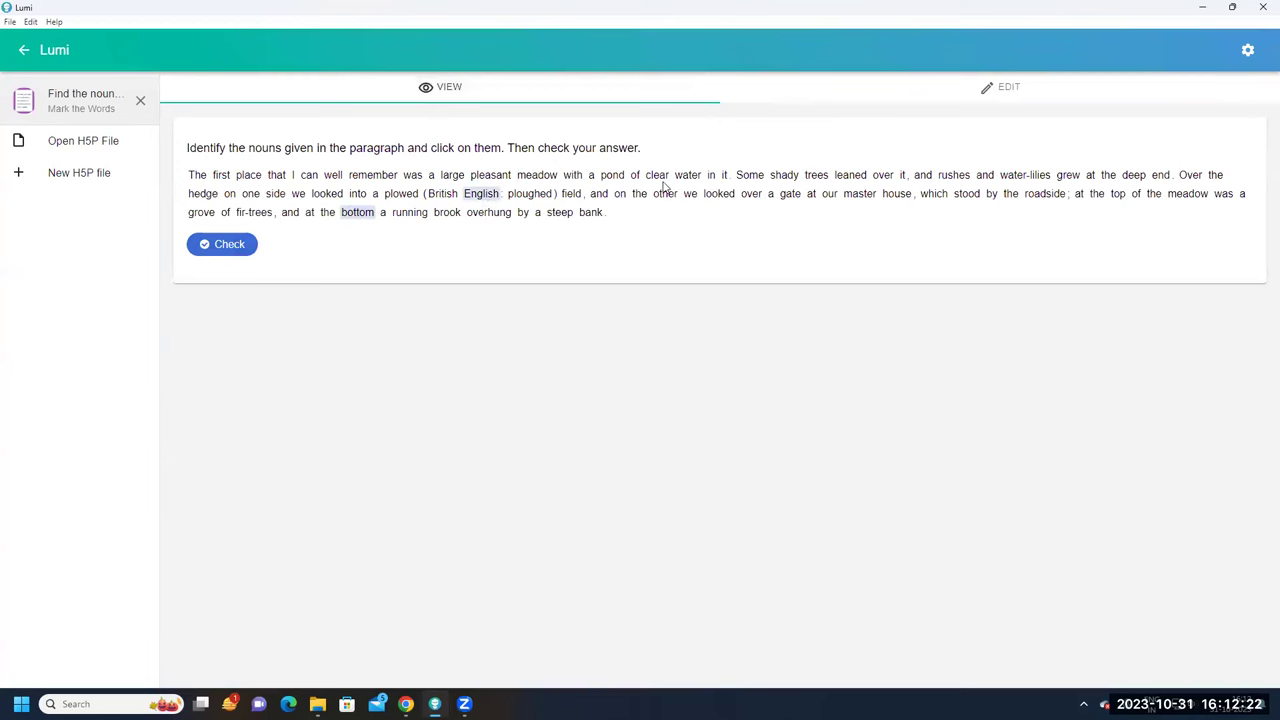
click(790, 194)
click(884, 176)
click(276, 175)
click(490, 212)
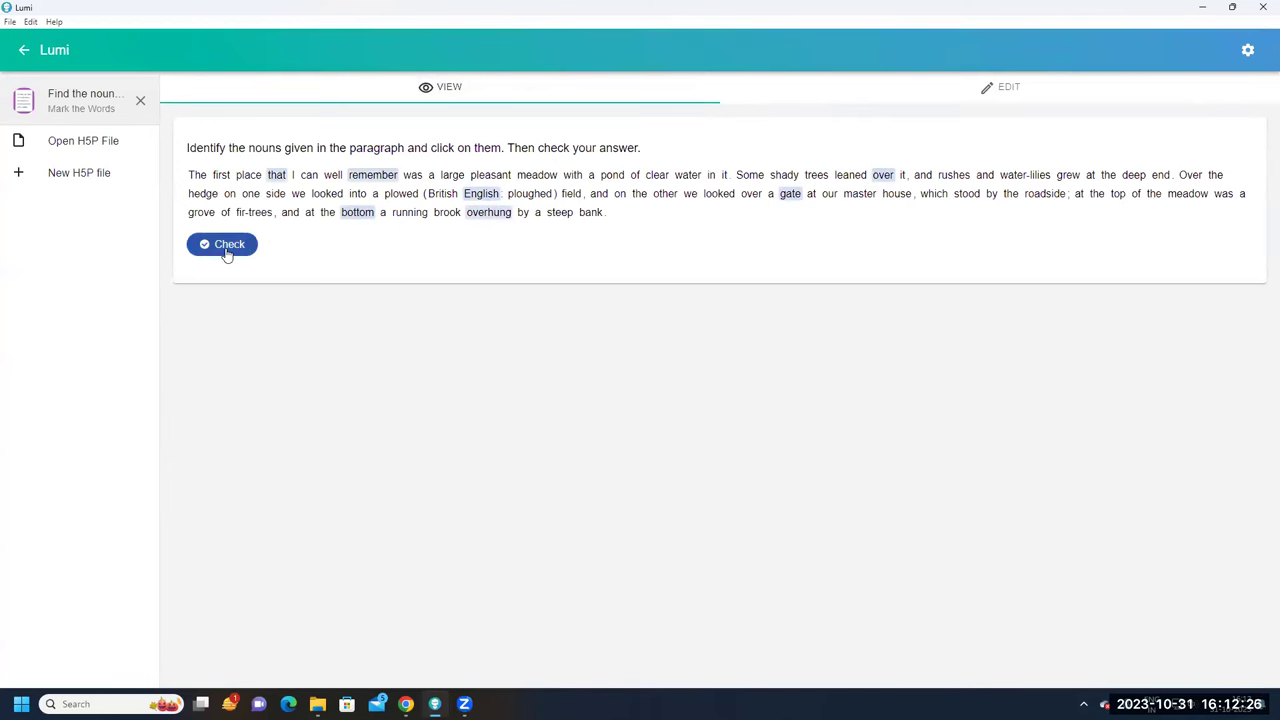
click(226, 250)
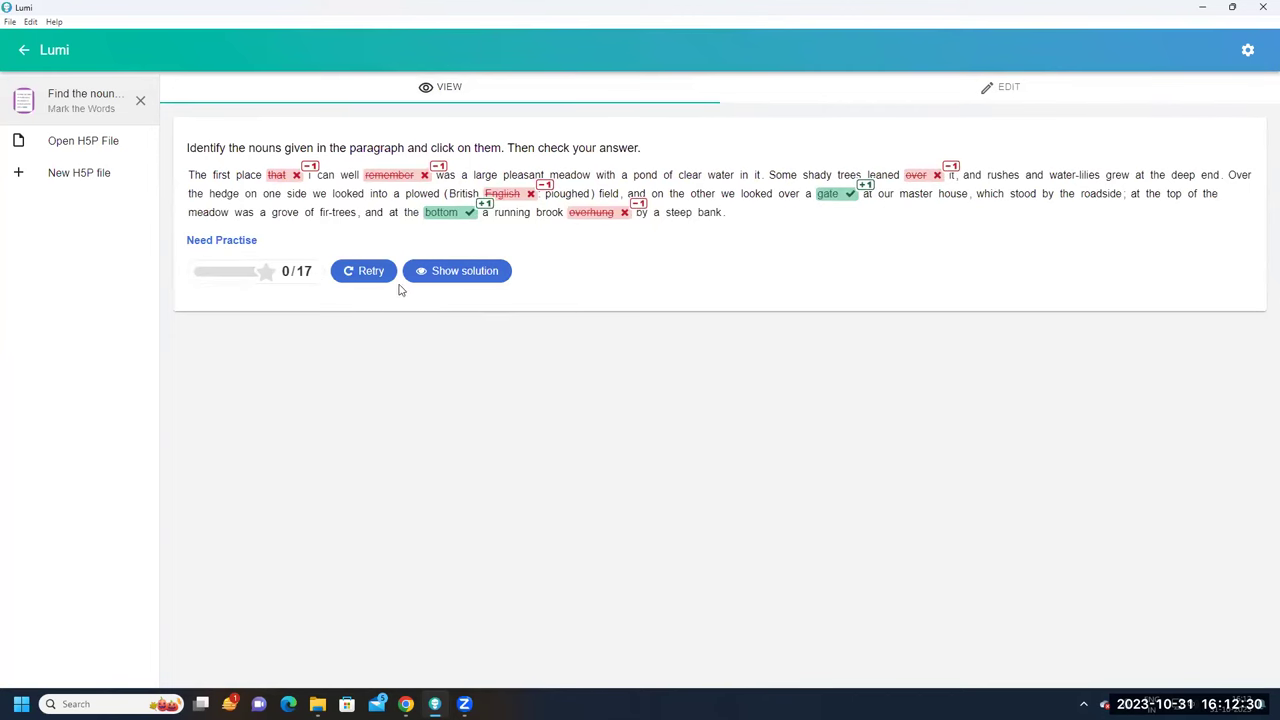
click(366, 276)
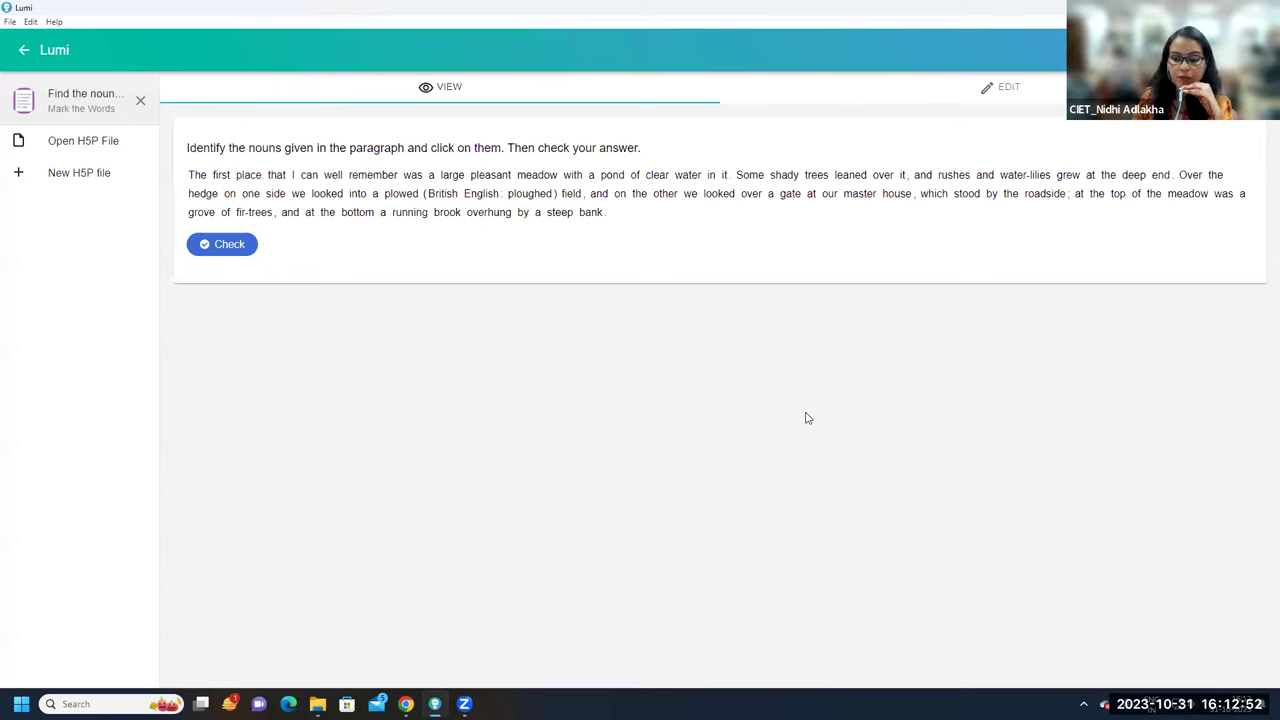
Return to editing to examine the expanded behavioural settings, and preview the activity with "the" as a trial answer
click(992, 92)
scroll(396, 580, down, 3)
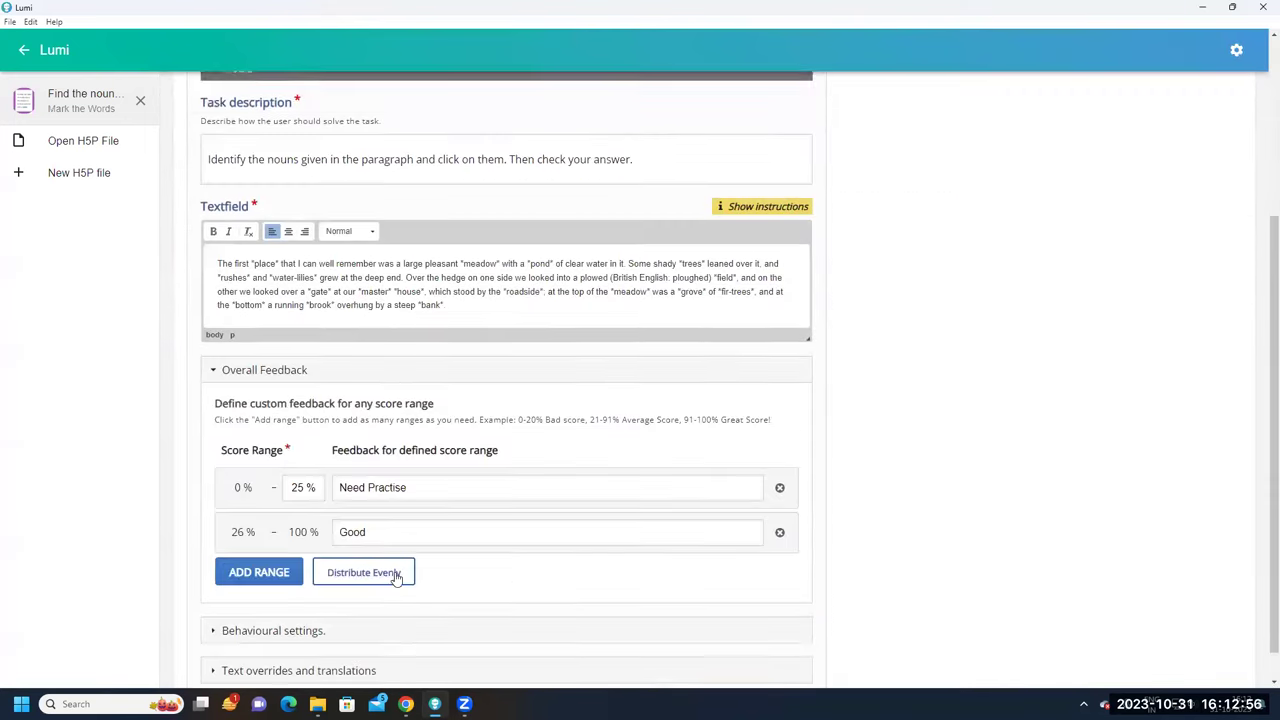
click(290, 594)
scroll(307, 593, down, 1)
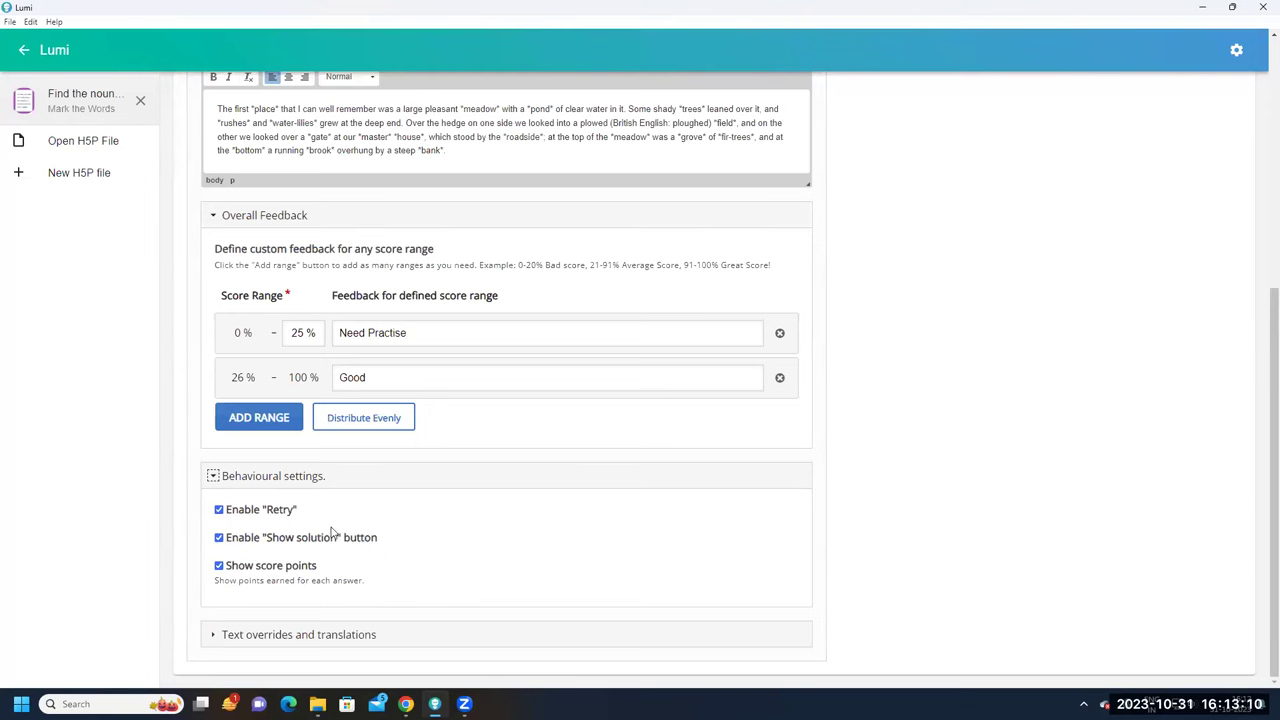
scroll(333, 531, up, 5)
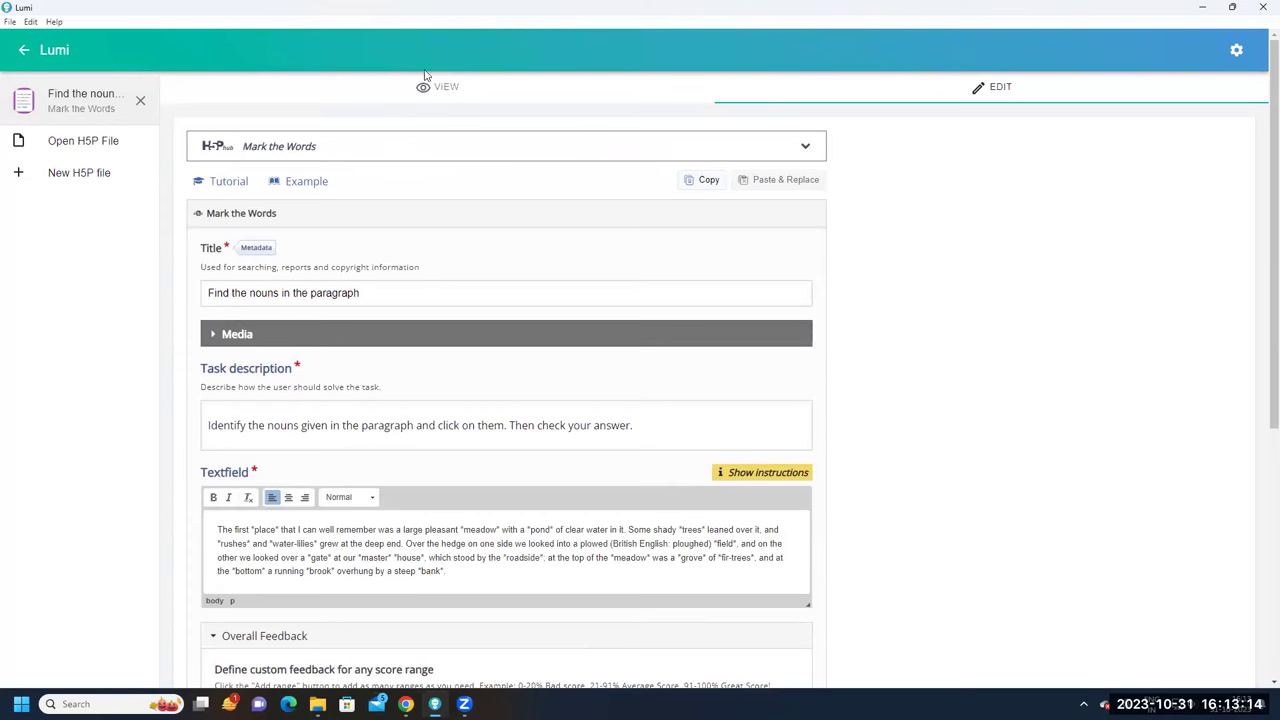
click(437, 89)
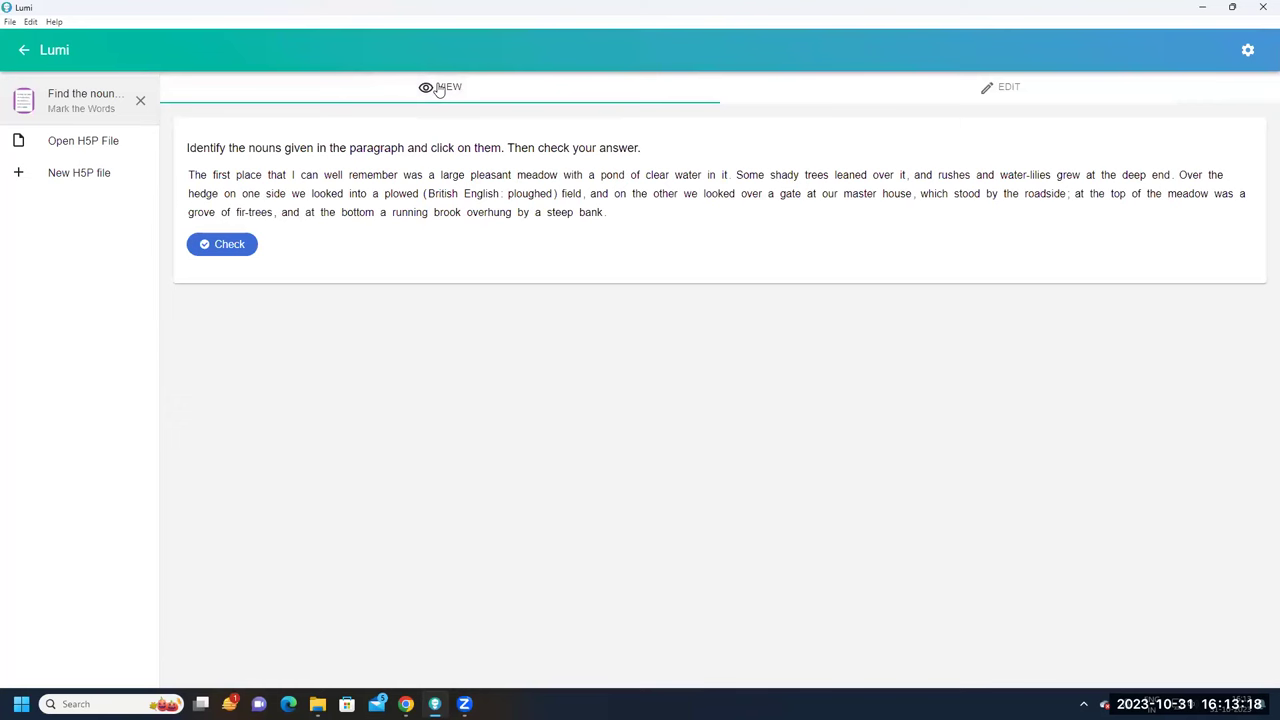
click(330, 214)
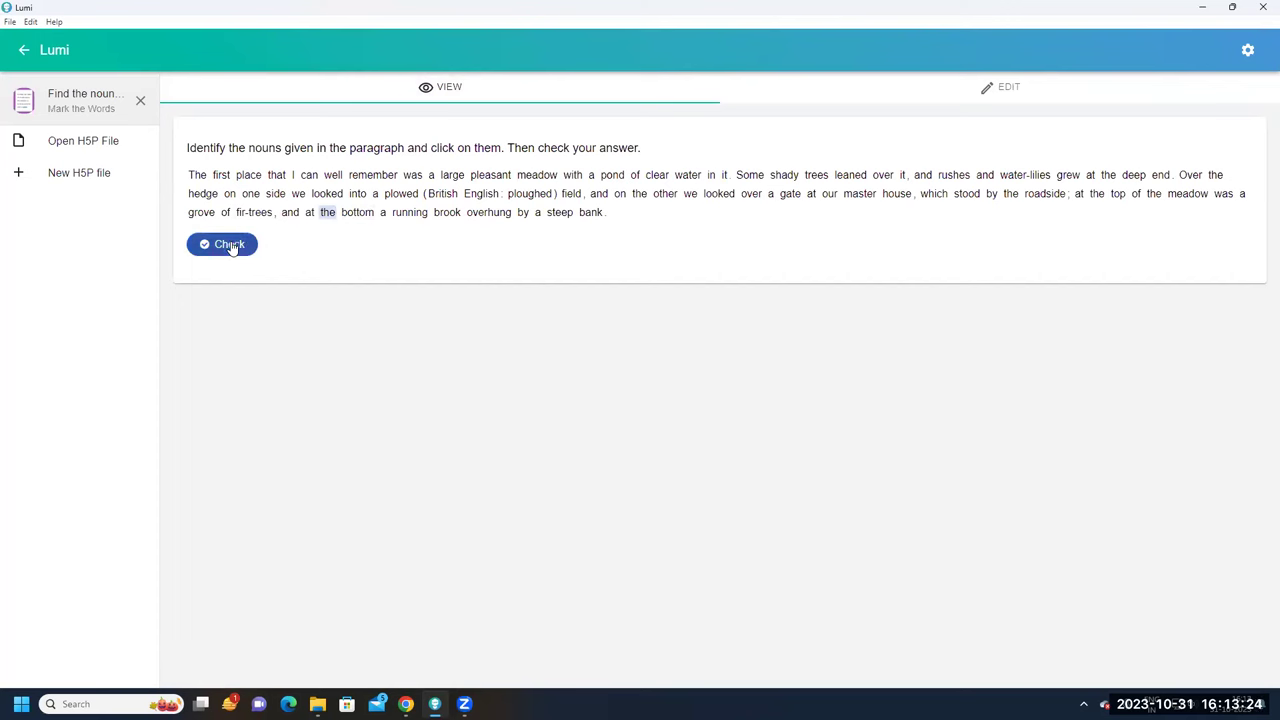
Return to editing, switch the "Retry" option off and back on, and reopen the preview
click(996, 90)
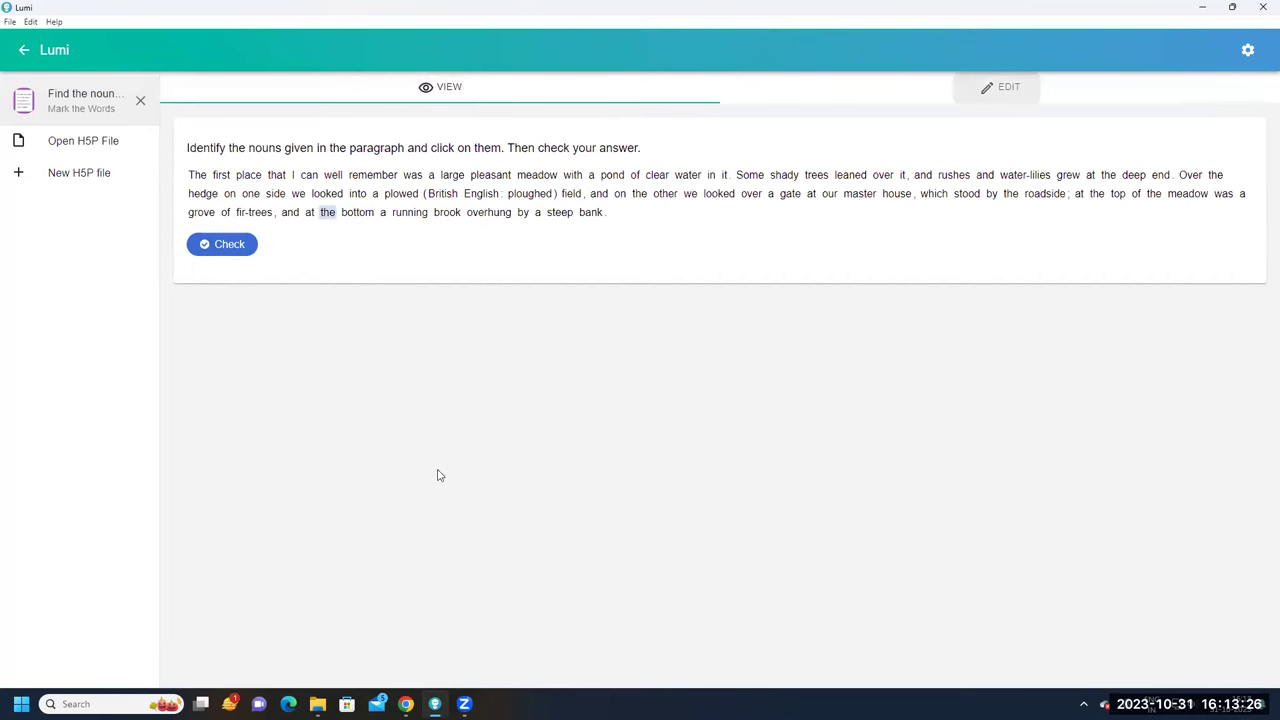
scroll(437, 475, down, 5)
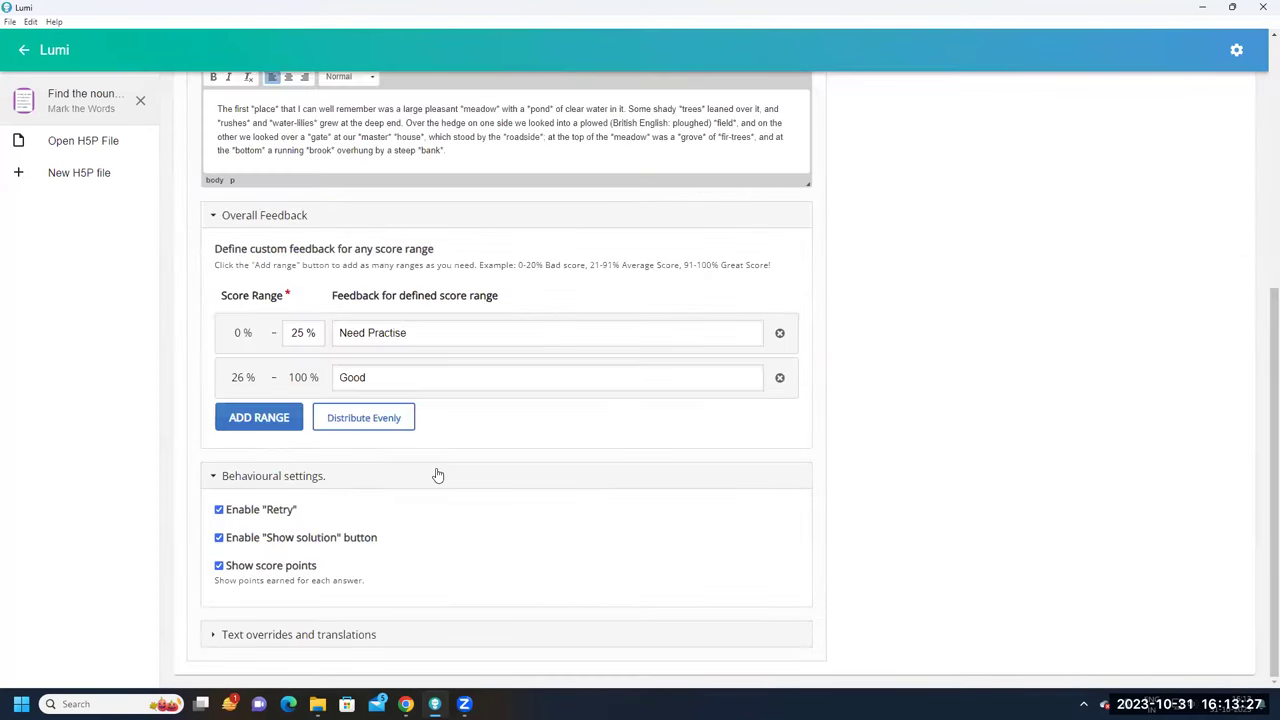
click(219, 510)
click(219, 511)
scroll(377, 523, up, 5)
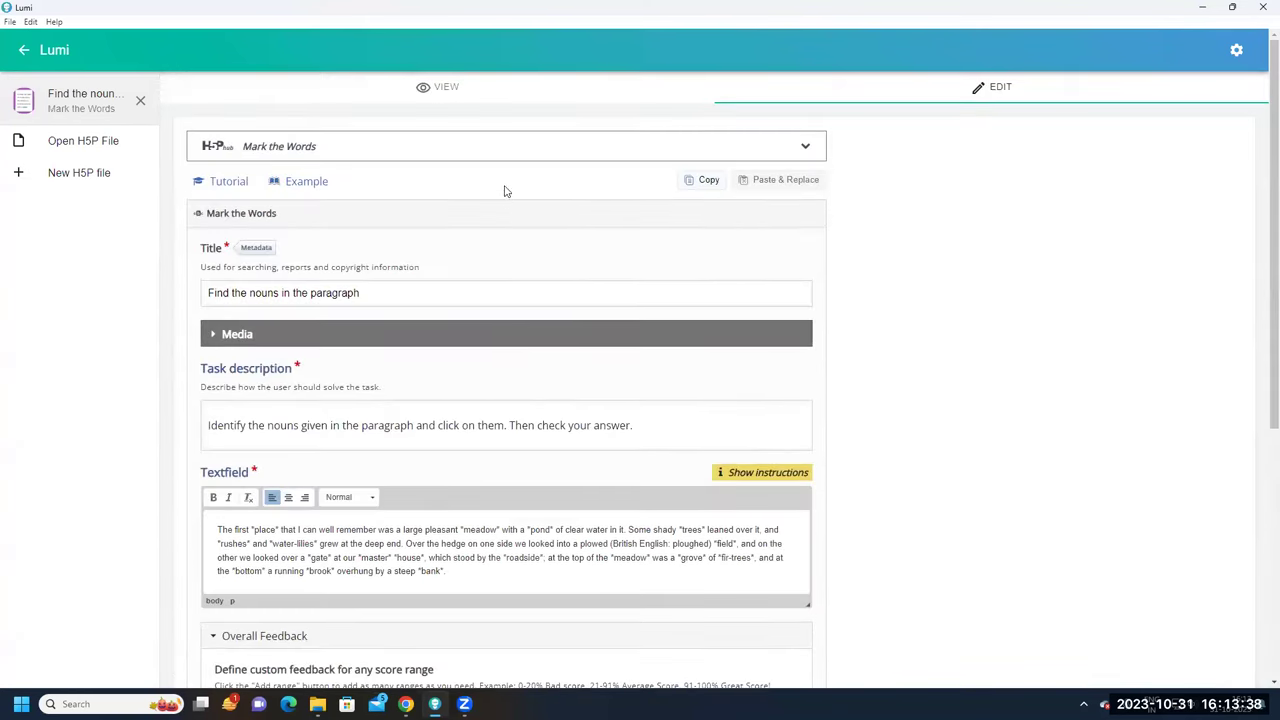
click(445, 92)
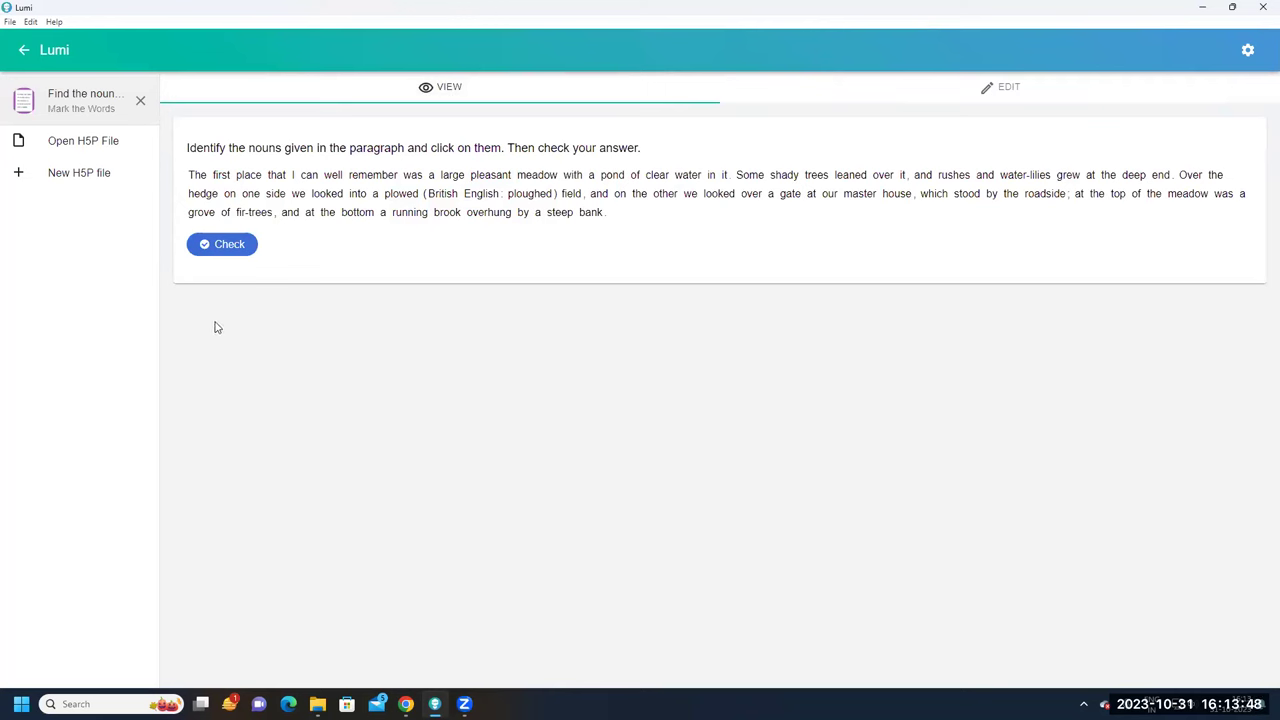
Create a new H5P file using the Course Presentation content type
click(89, 180)
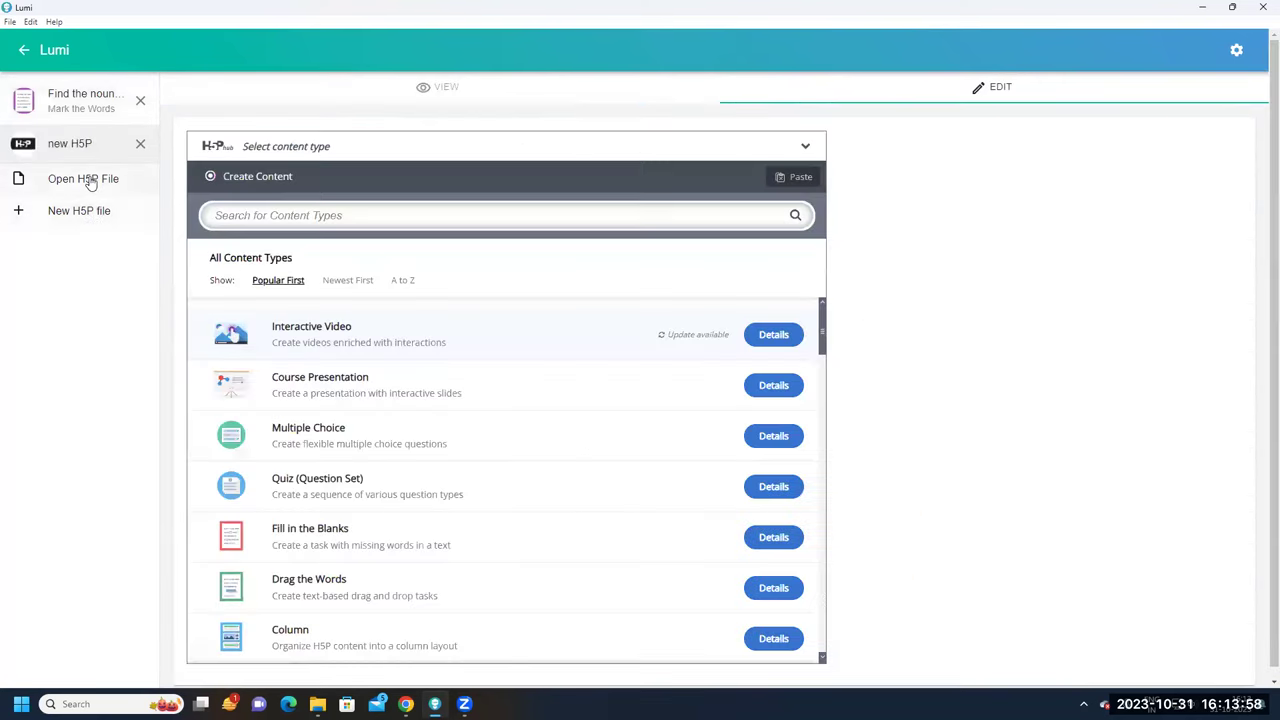
scroll(314, 360, down, 1)
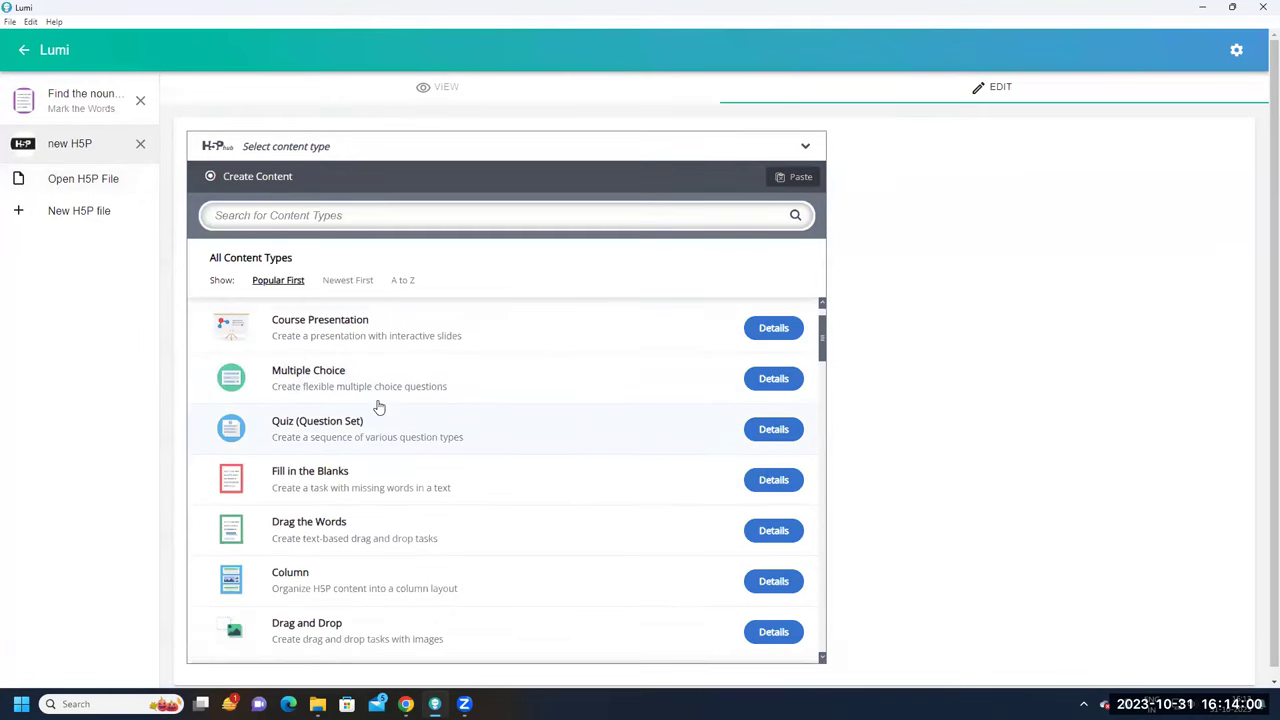
scroll(300, 400, up, 1)
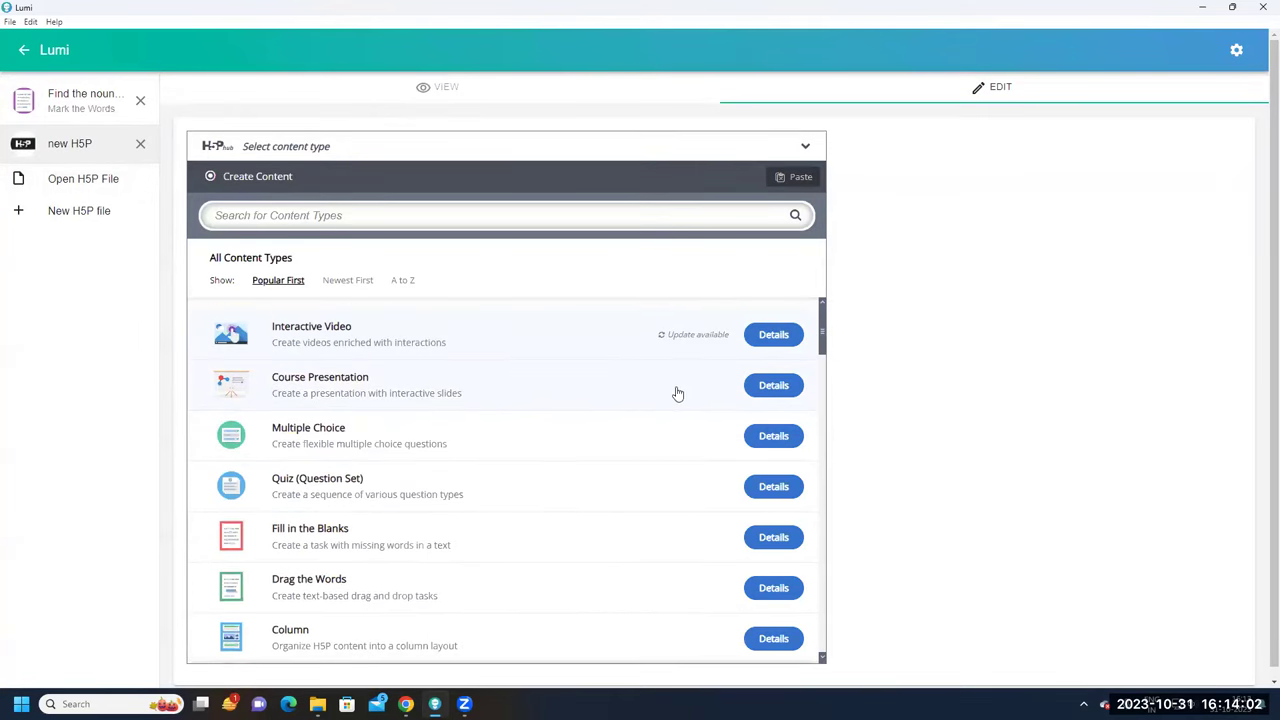
click(773, 388)
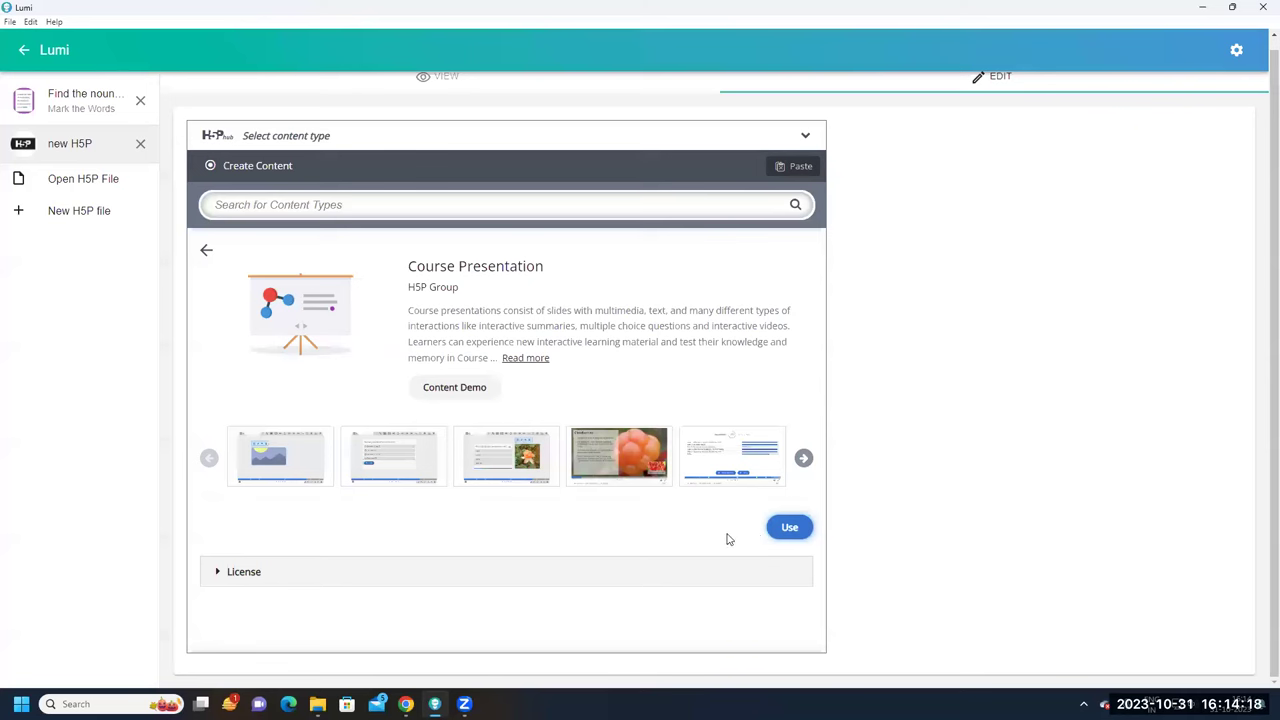
click(789, 529)
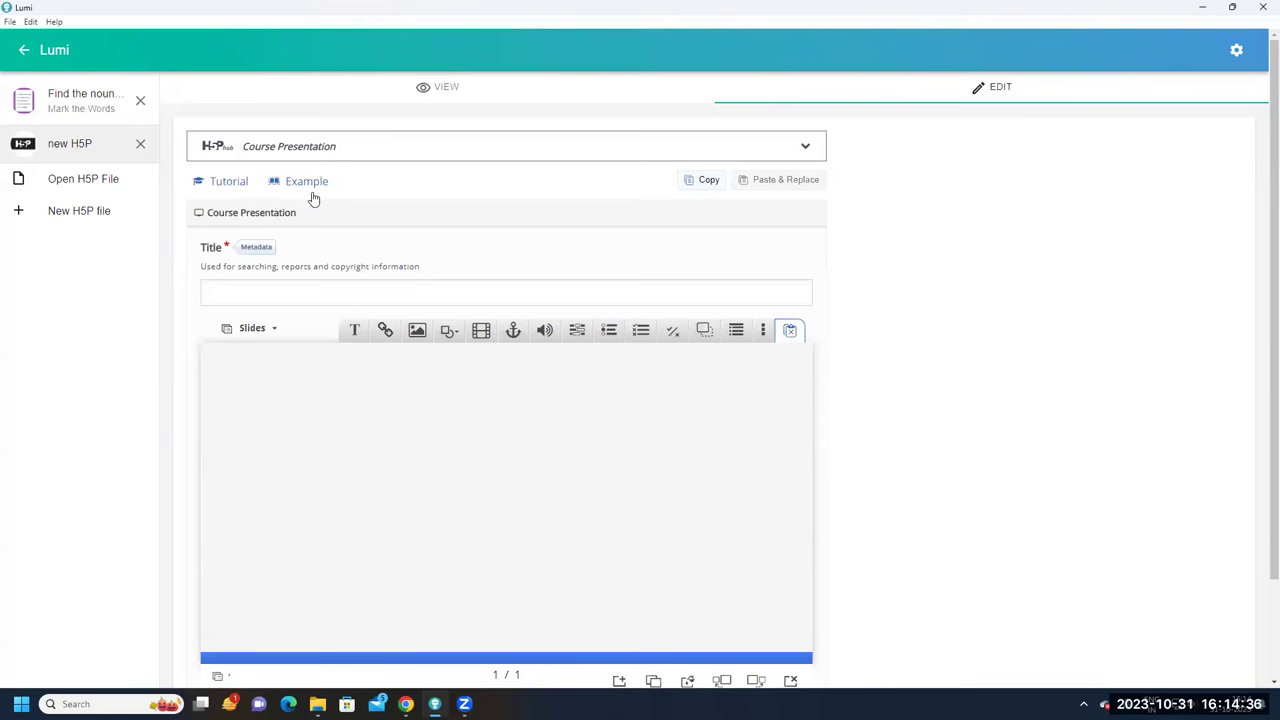
Title the course presentation "Different shapes of the objects"
scroll(351, 294, down, 2)
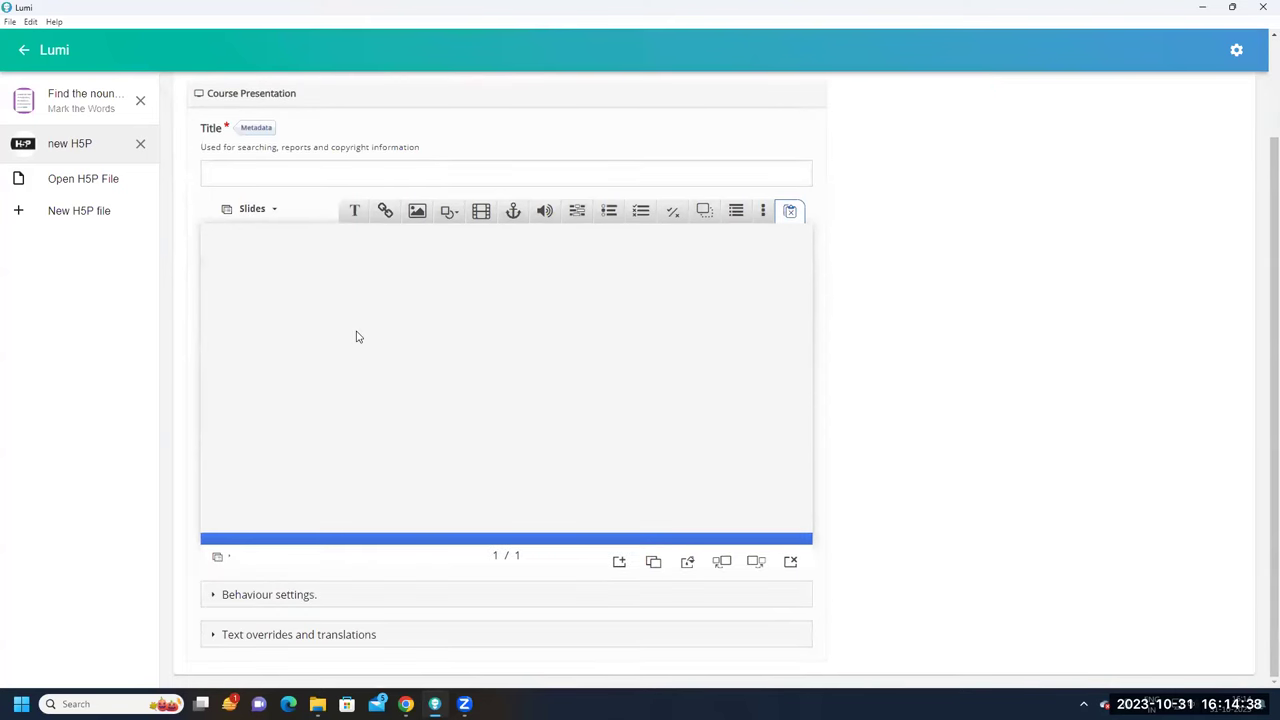
click(274, 178)
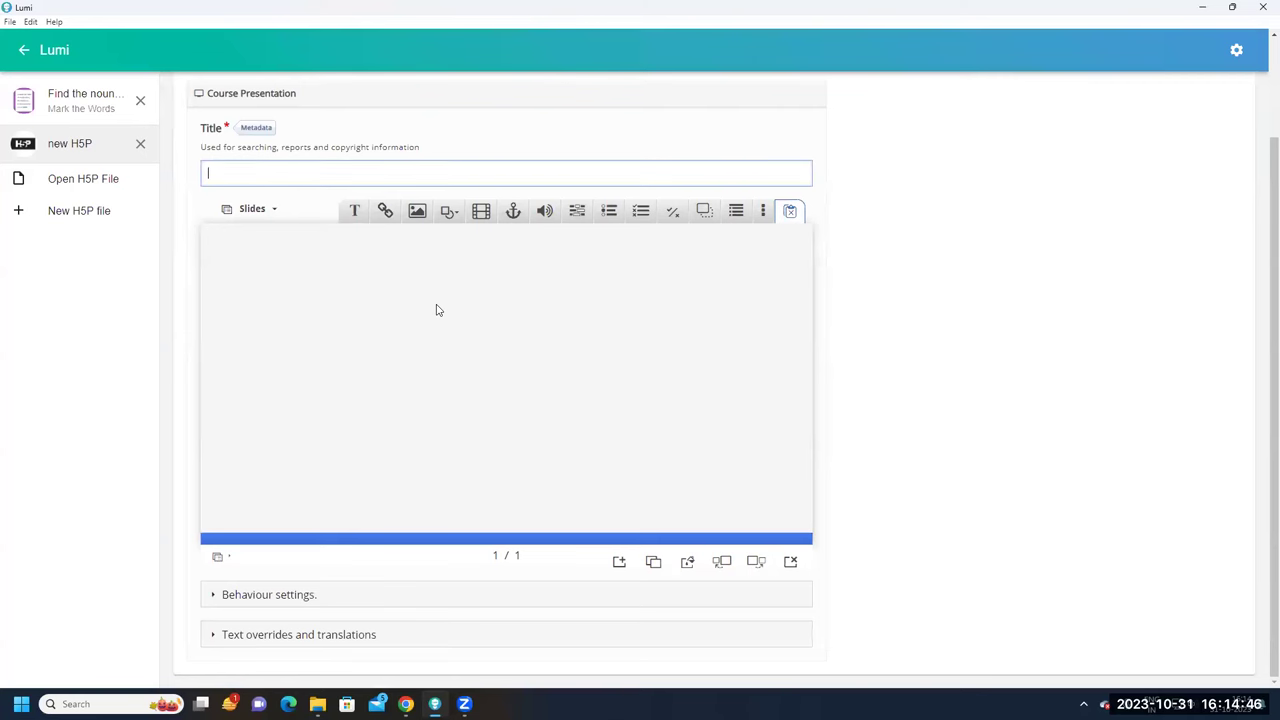
key(Caps_Lock)
text(D)
key(Caps_Lock)
text(i)
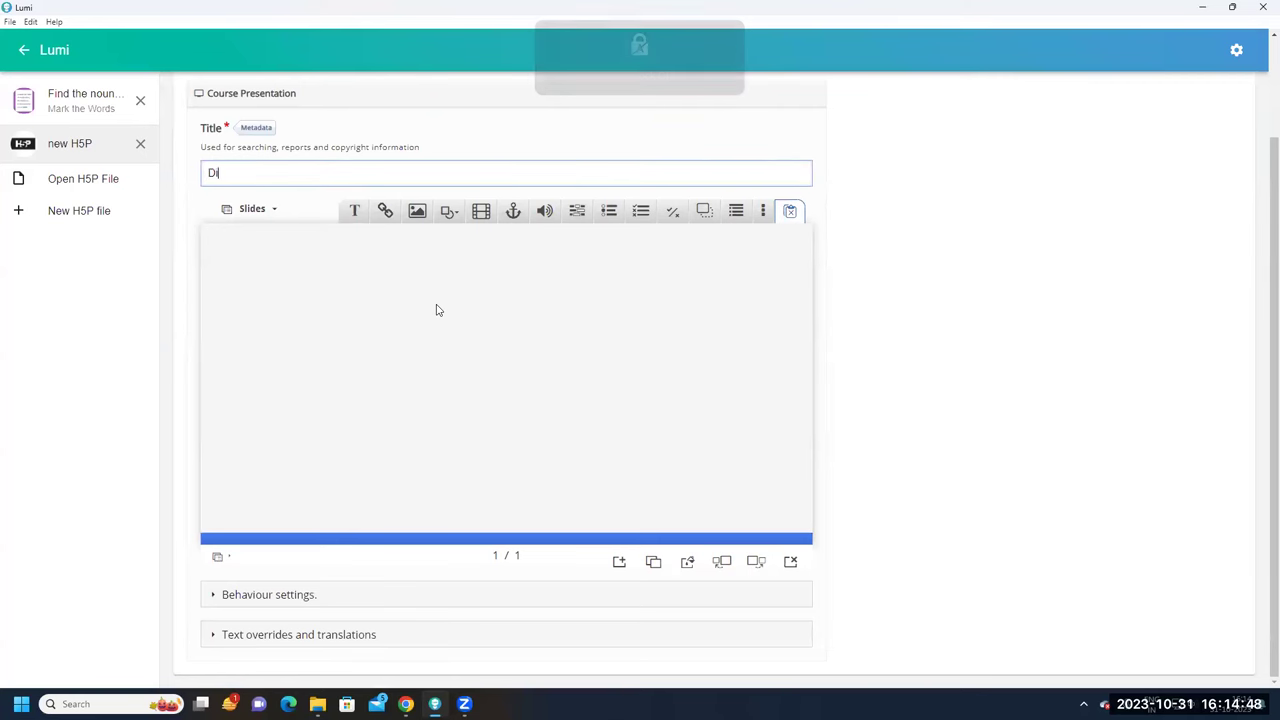
text(fferent shapes)
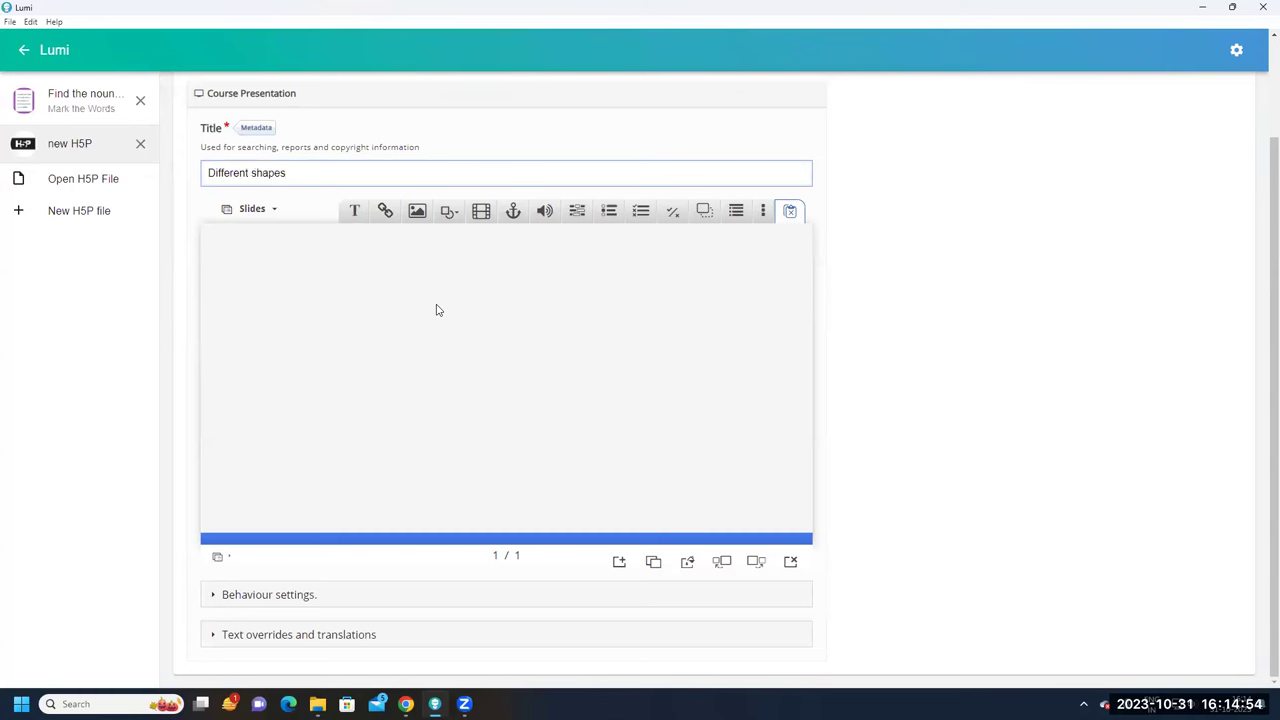
text( of the objects)
click(436, 310)
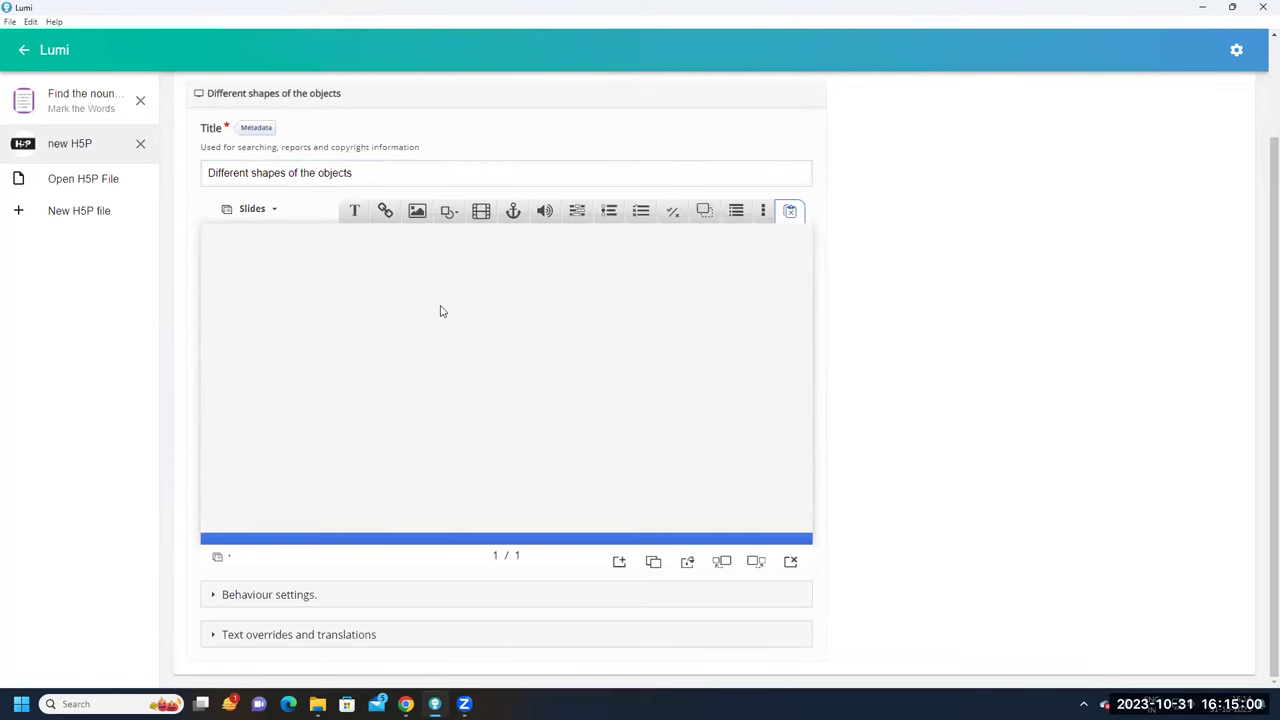
Add a Drag and Drop task to the slide, titled "Drag and drop the given objects in the boxes according to their shapes"
click(704, 212)
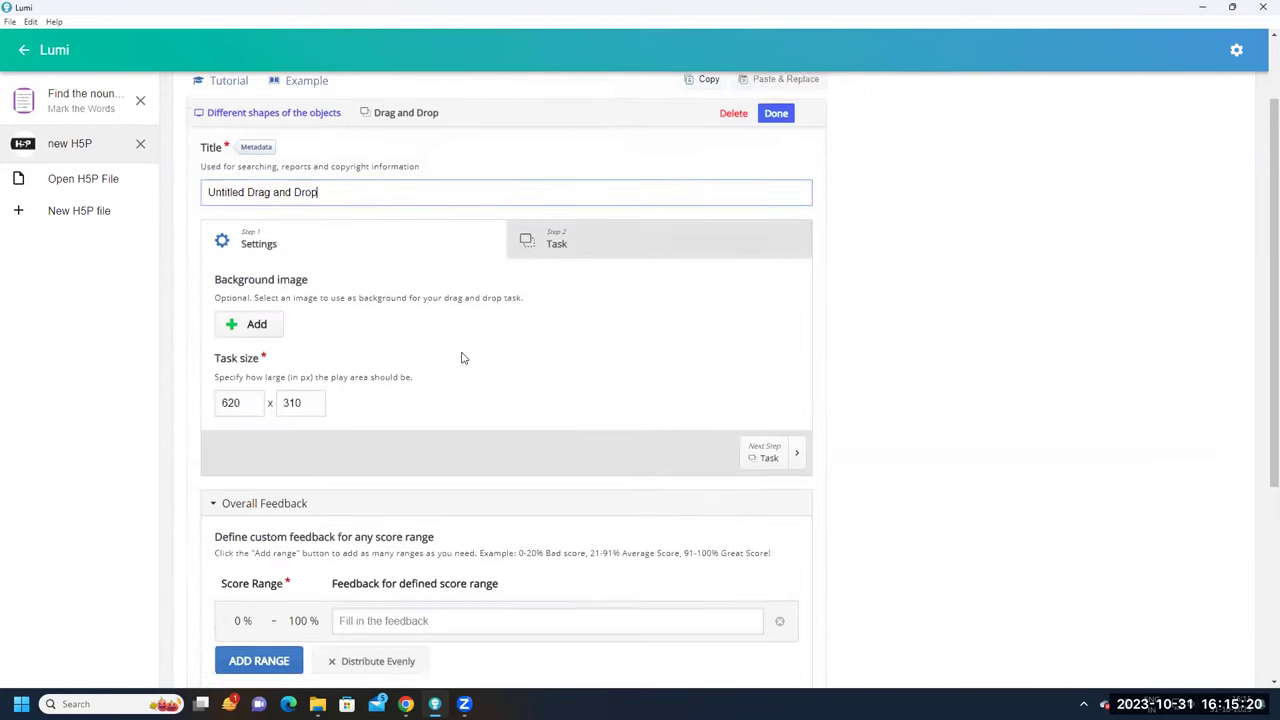
scroll(462, 358, up, 1)
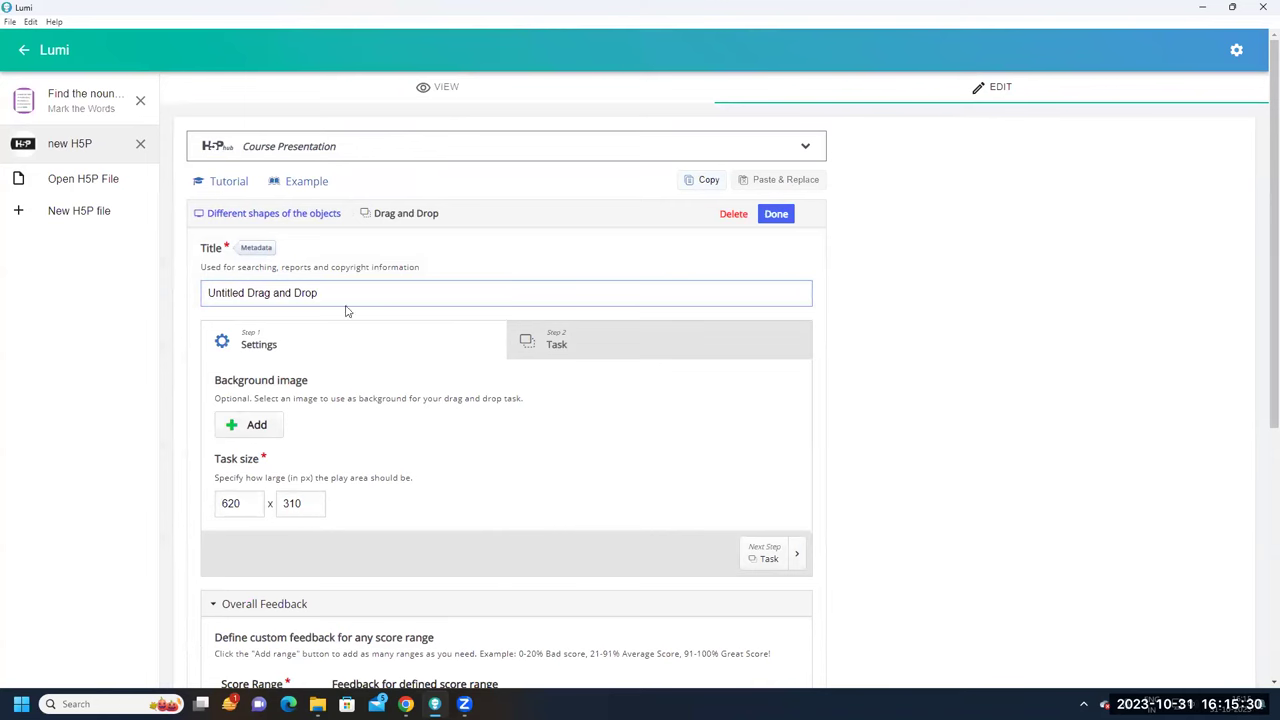
triple_click(312, 296)
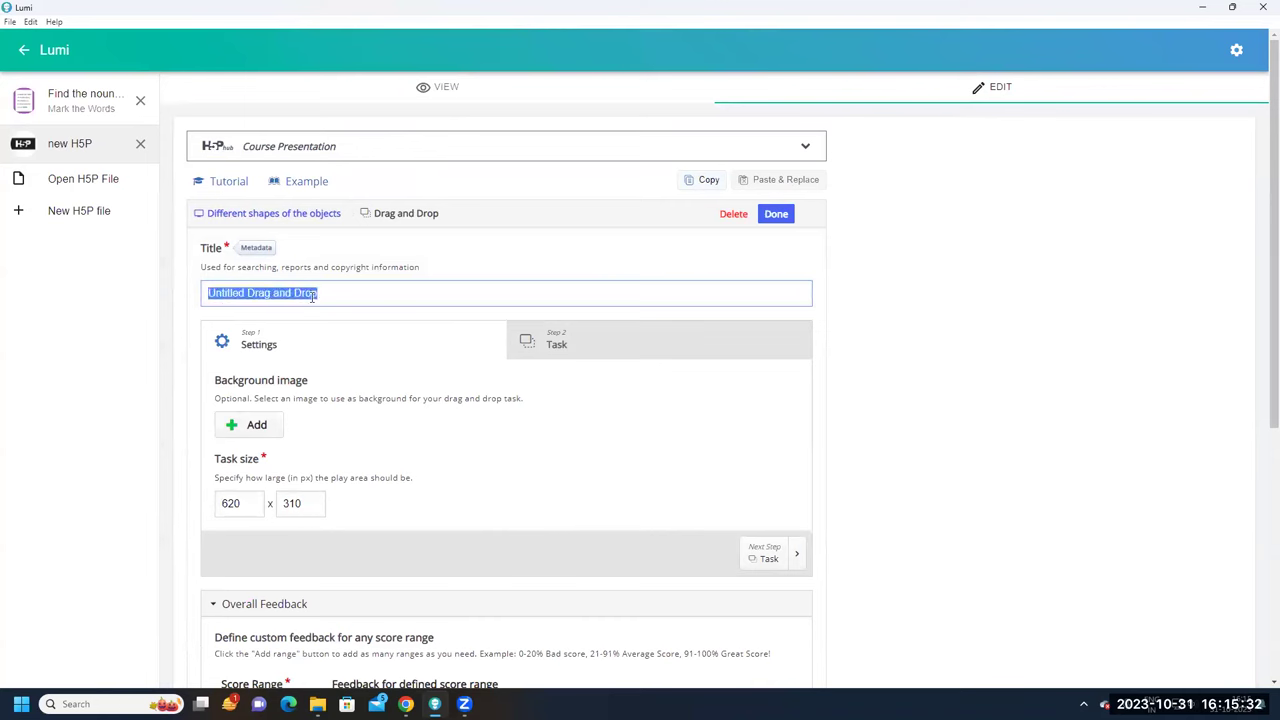
key(BackSpace)
key(Caps_Lock)
text(D)
key(Caps_Lock)
text(rag)
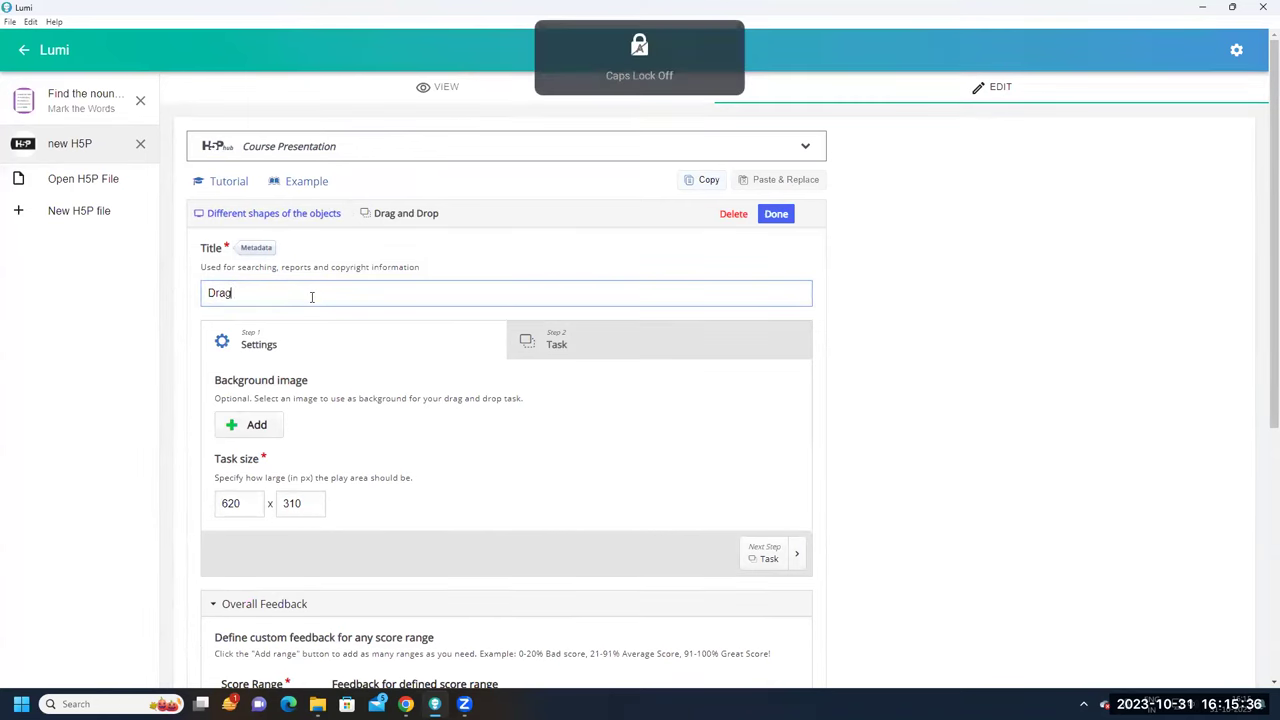
text( and drop)
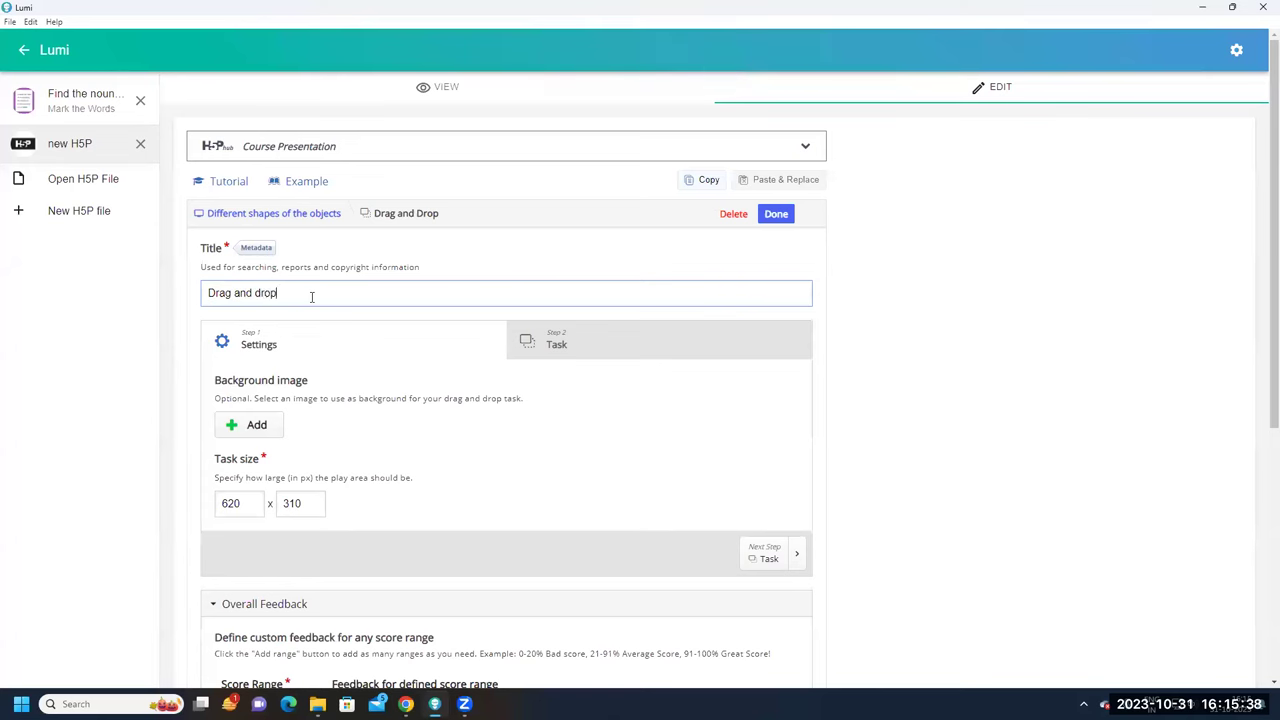
text( the given objects in the )
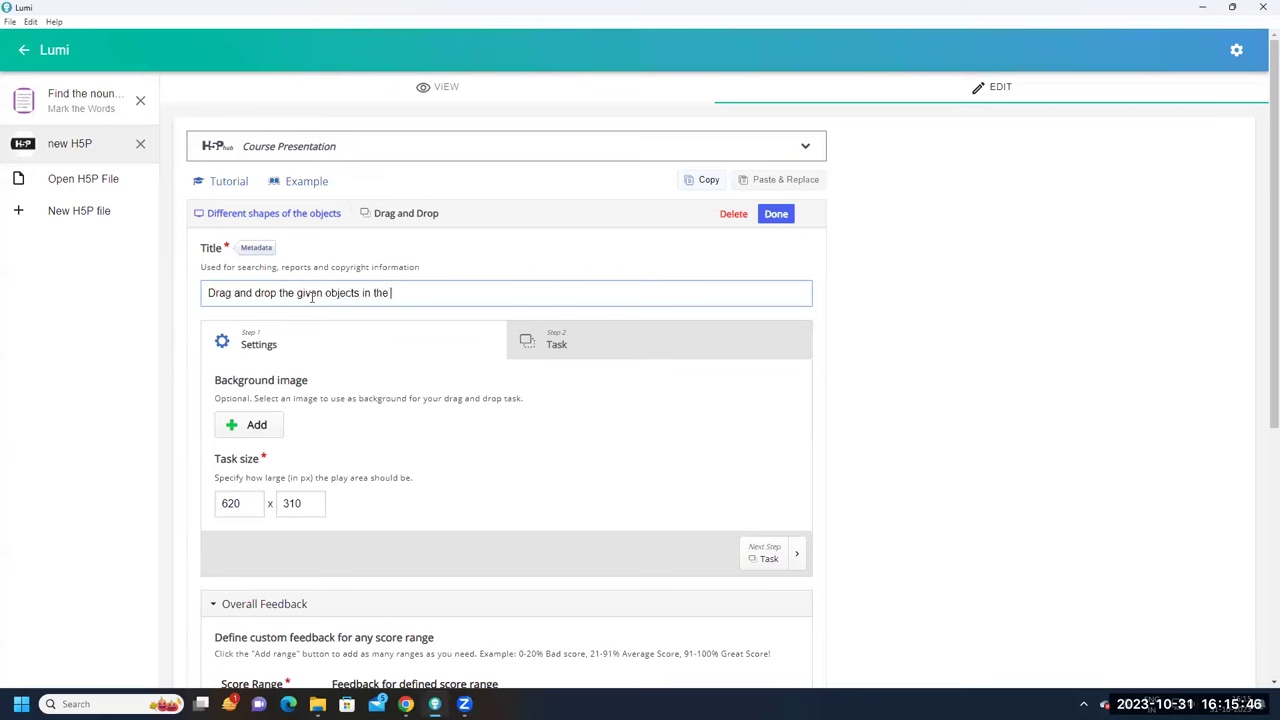
text(boxes according to their)
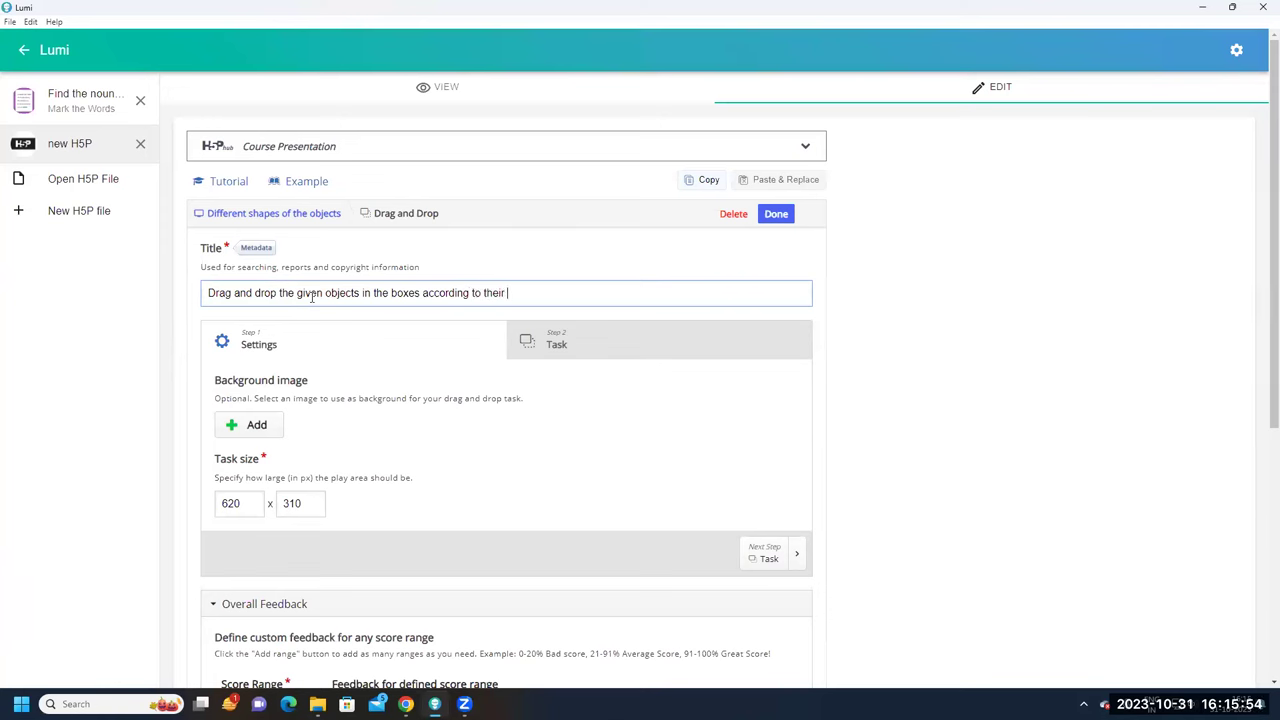
text( shapes)
scroll(313, 297, down, 2)
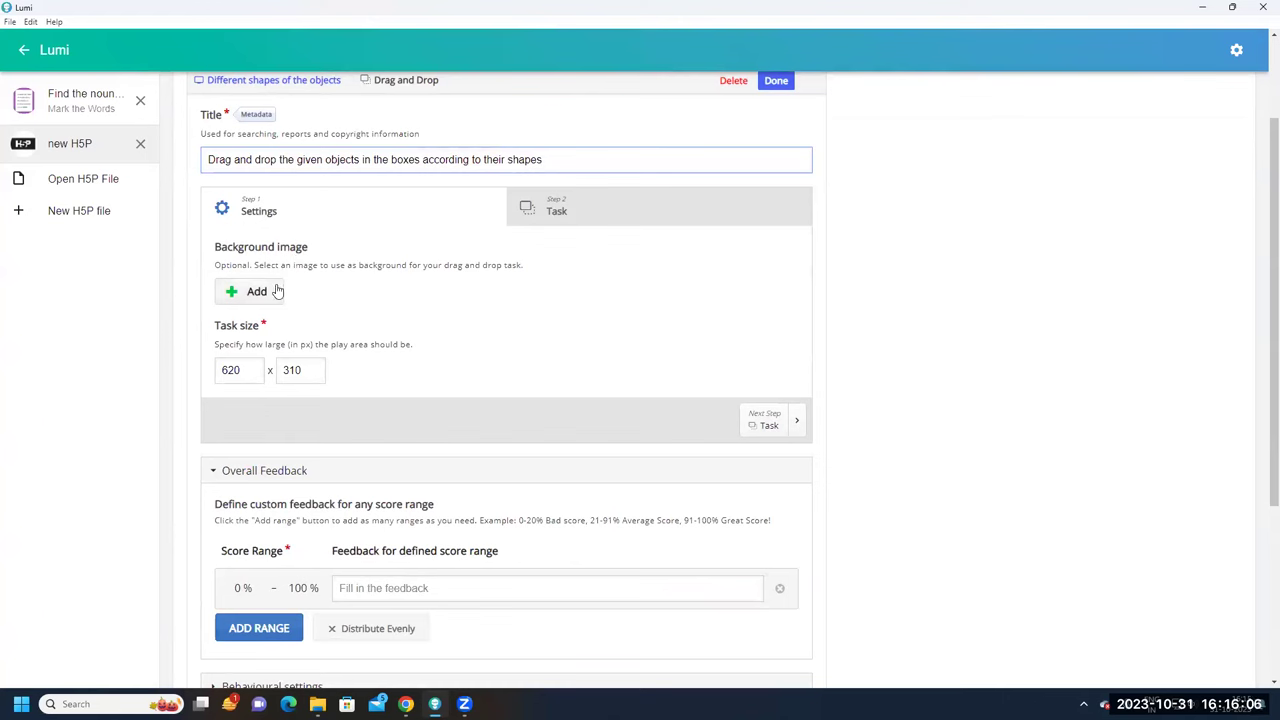
click(256, 299)
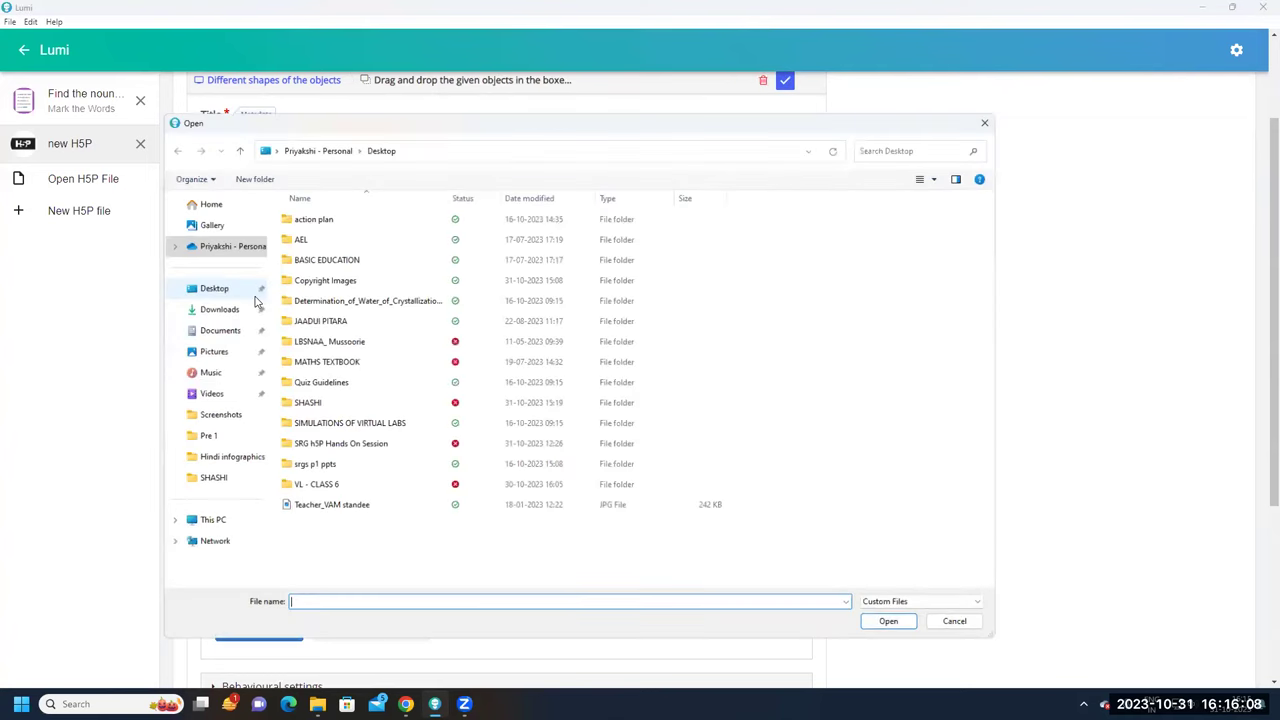
double_click(305, 403)
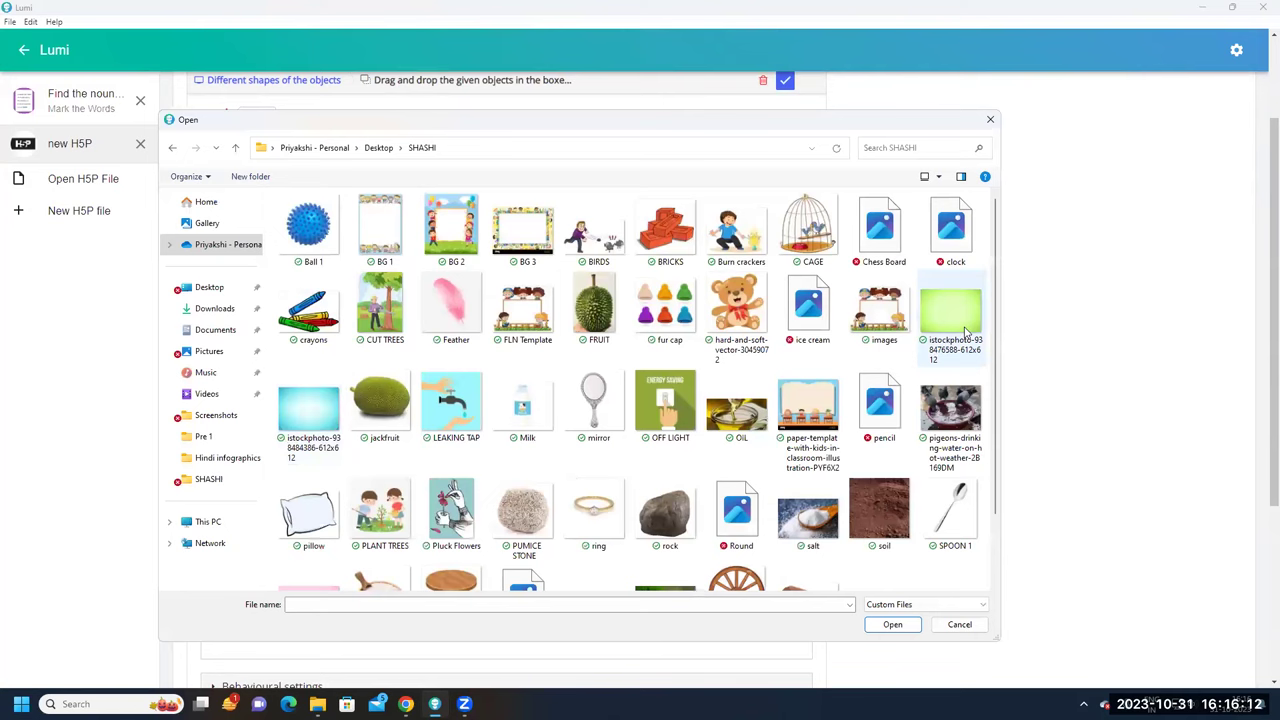
click(308, 410)
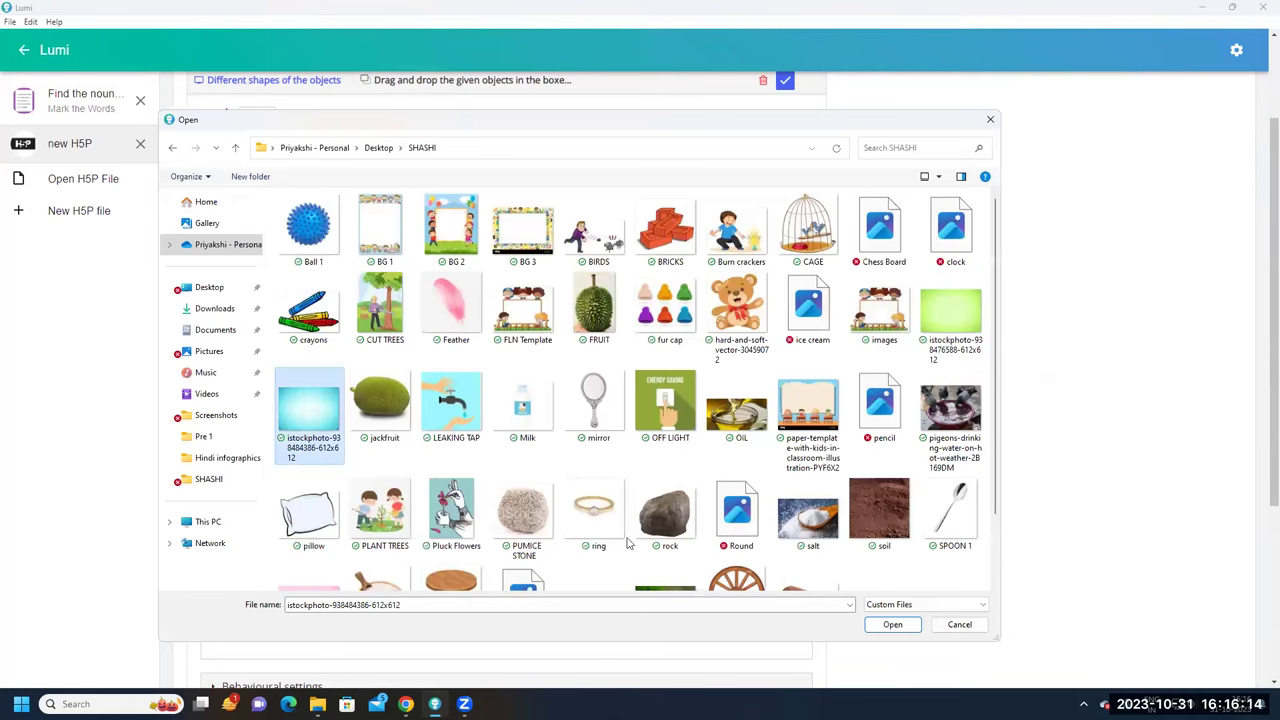
click(892, 625)
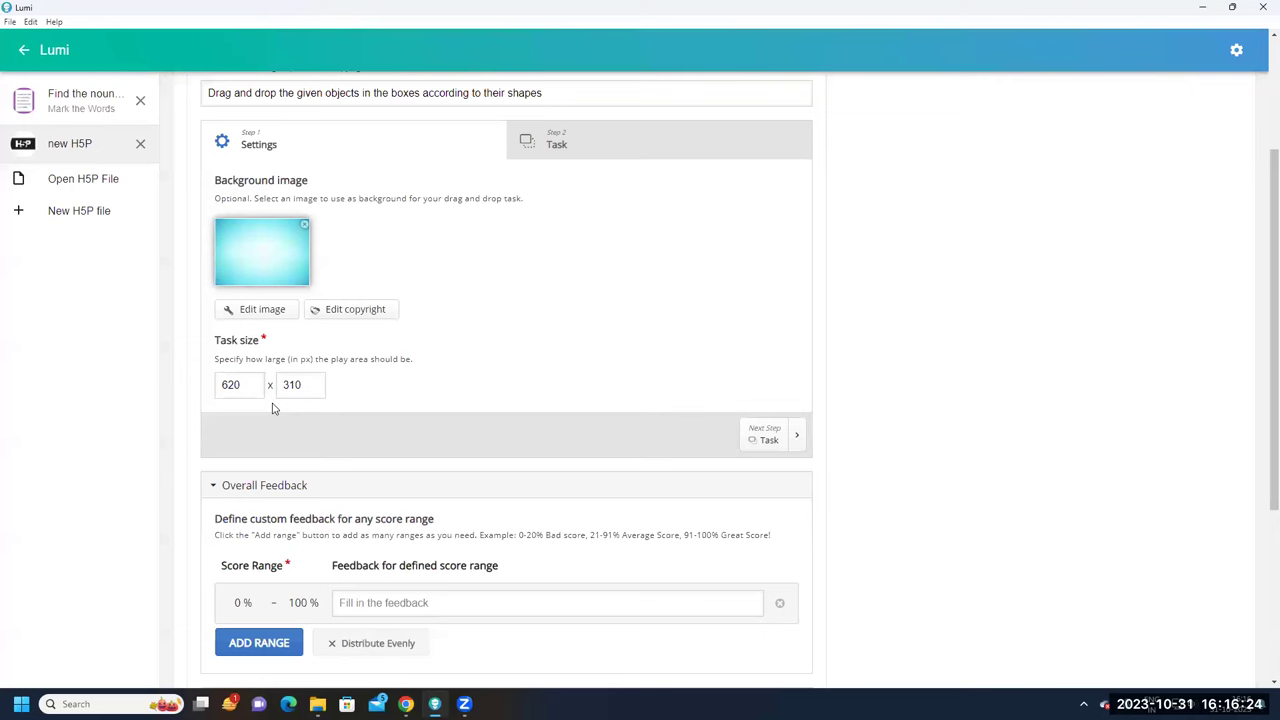
Set the size of the task's play area to 520 x 210 px
click(230, 384)
key(BackSpace)
text(5)
click(290, 387)
key(BackSpace)
text(2)
scroll(364, 439, down, 2)
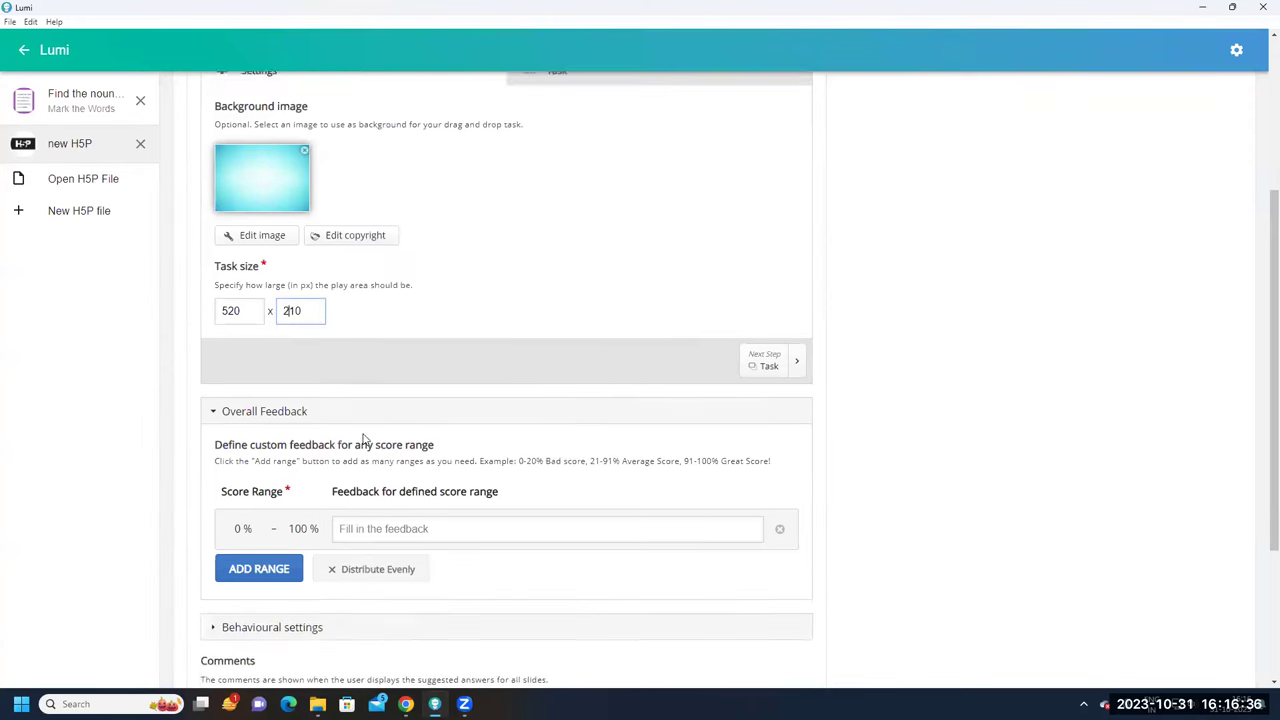
scroll(364, 439, up, 1)
scroll(364, 439, up, 1)
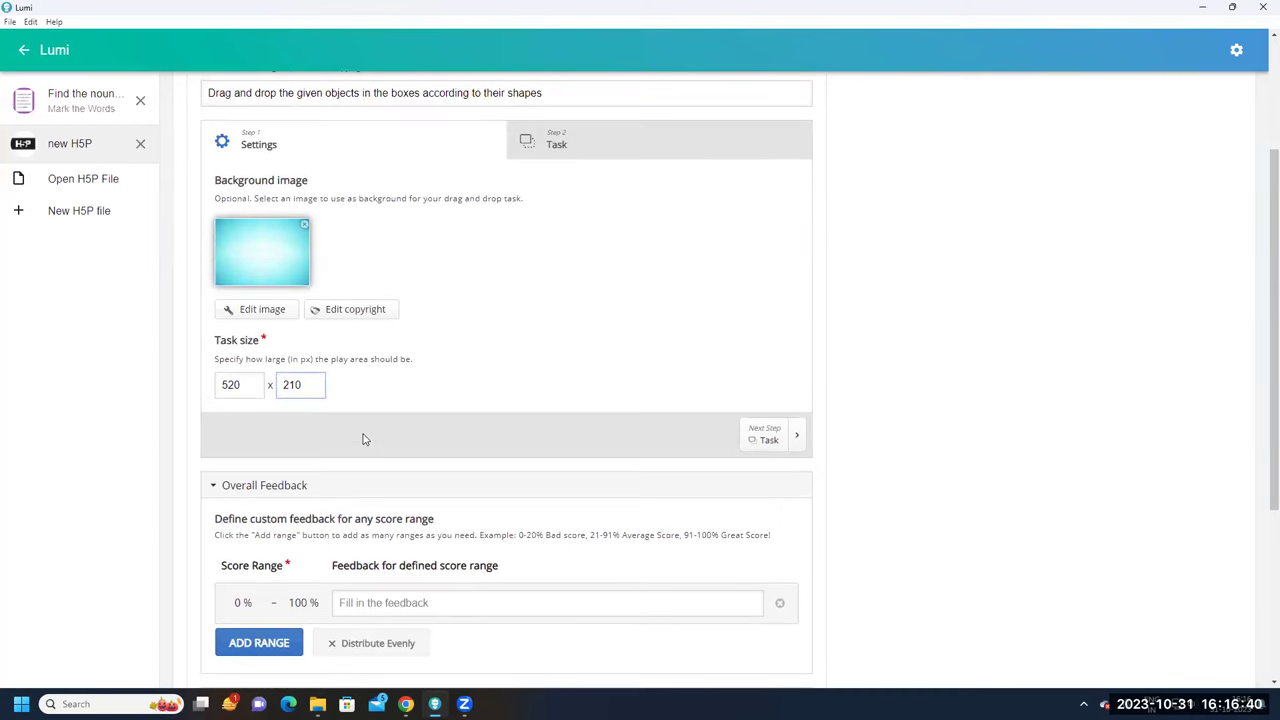
Proceed to the Task step and add a drop zone with the label "Round Objects"
click(800, 437)
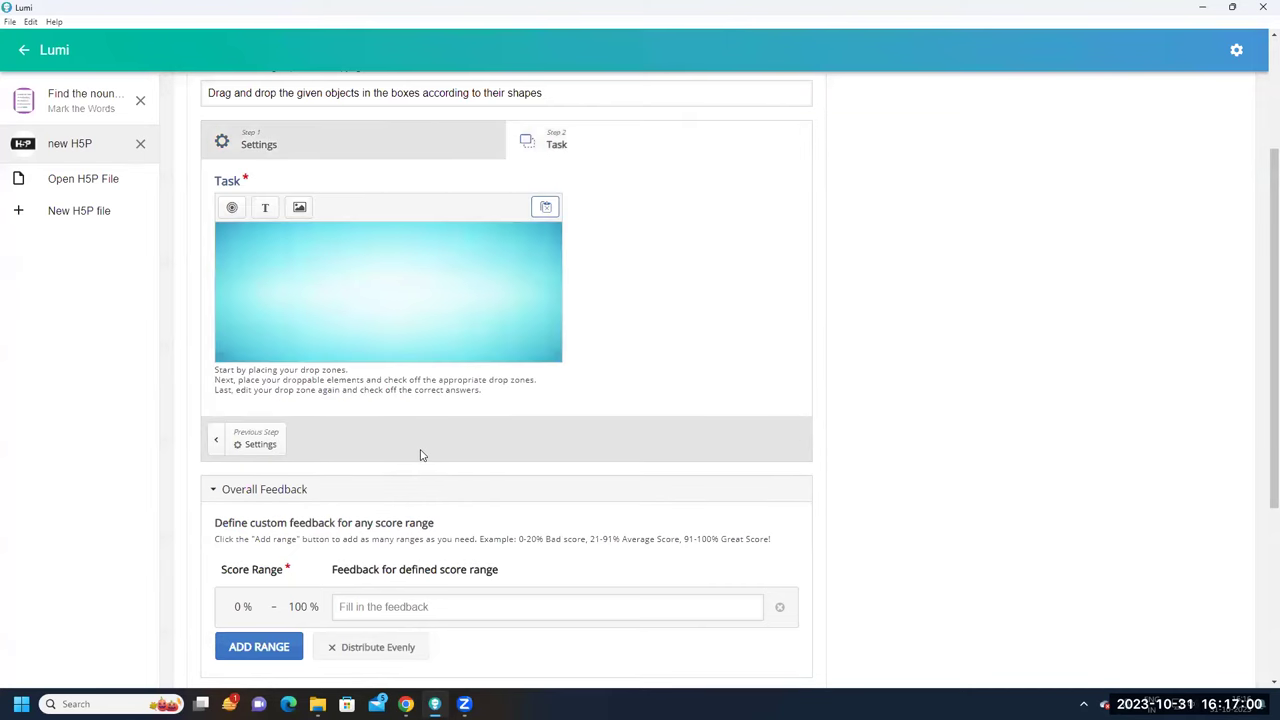
scroll(420, 455, up, 1)
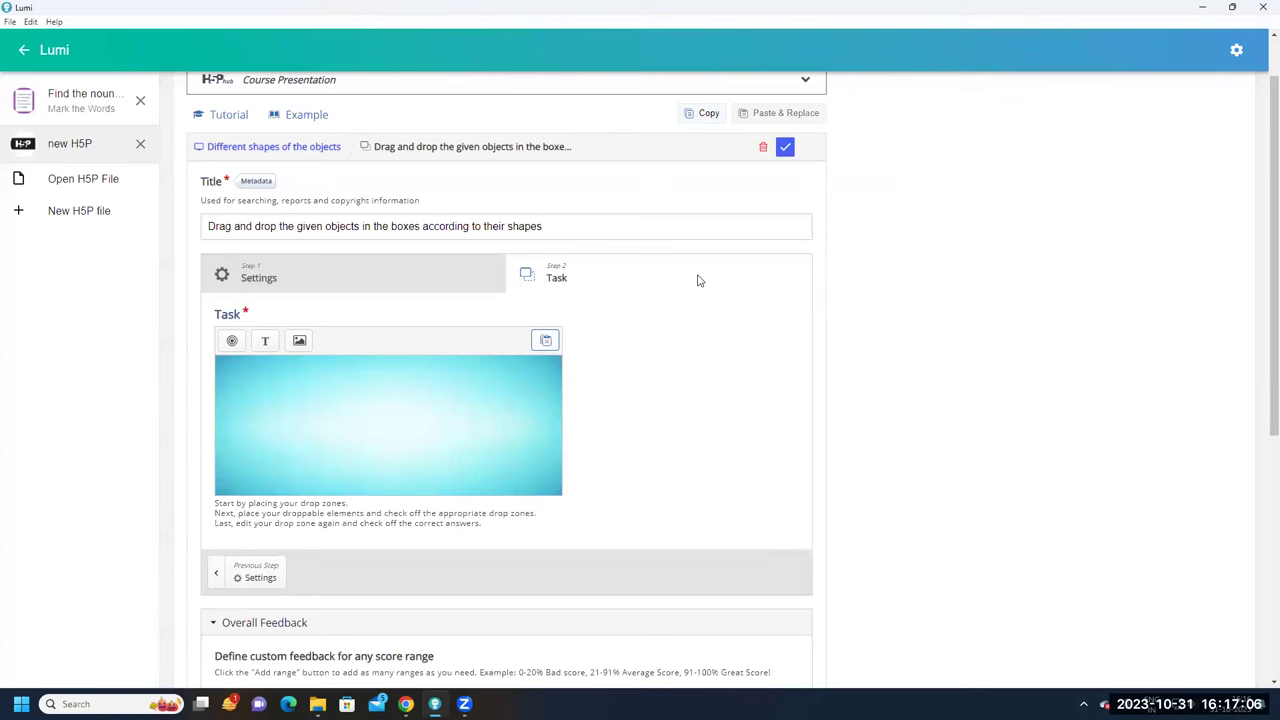
scroll(699, 281, down, 1)
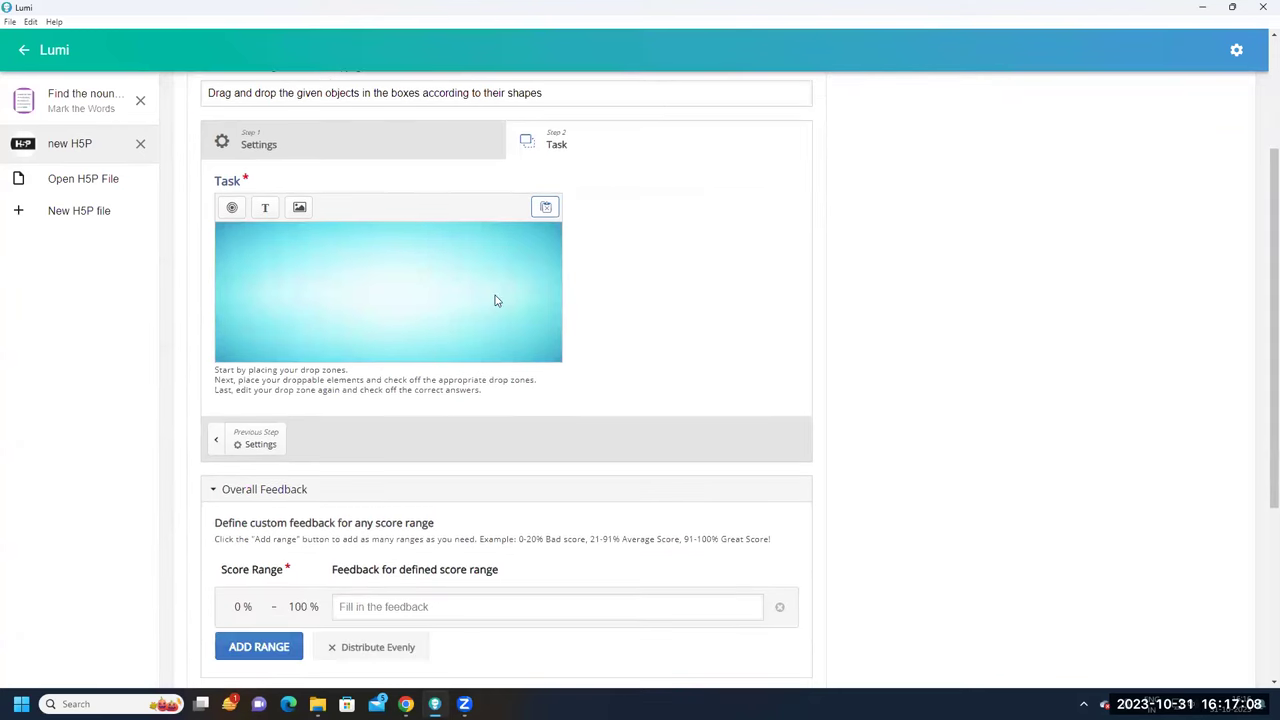
scroll(403, 322, up, 1)
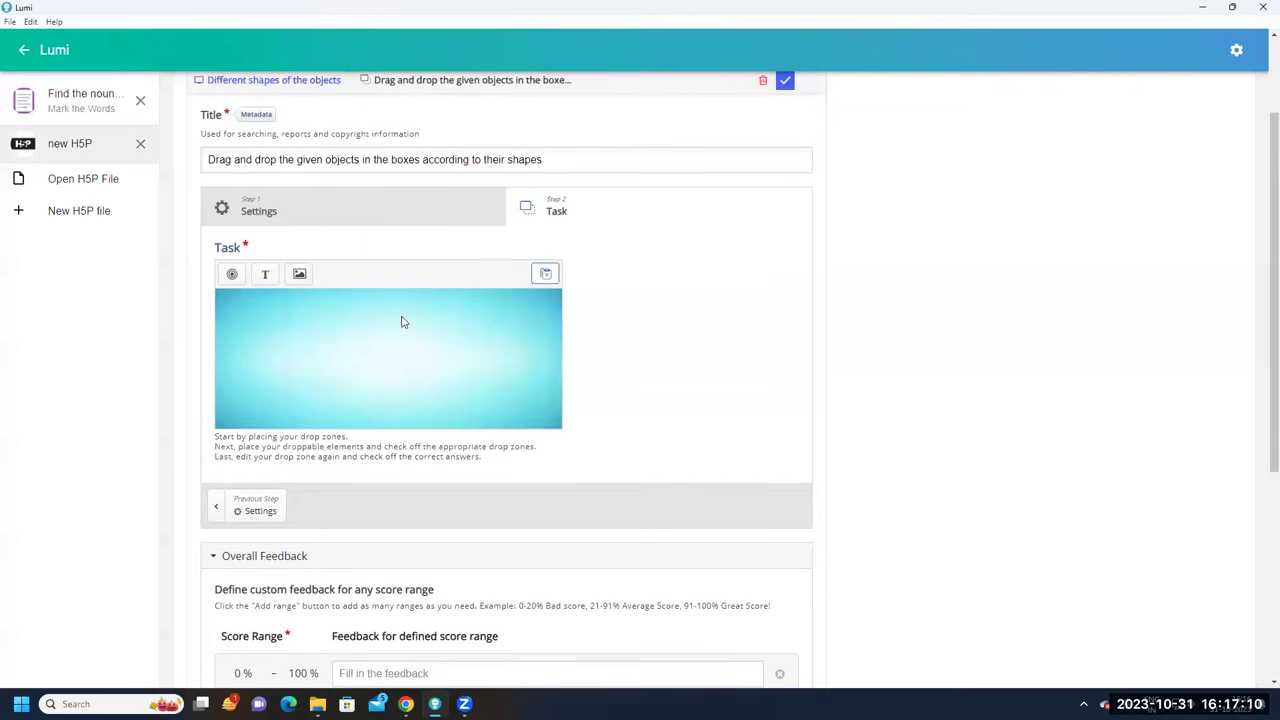
click(232, 275)
click(250, 294)
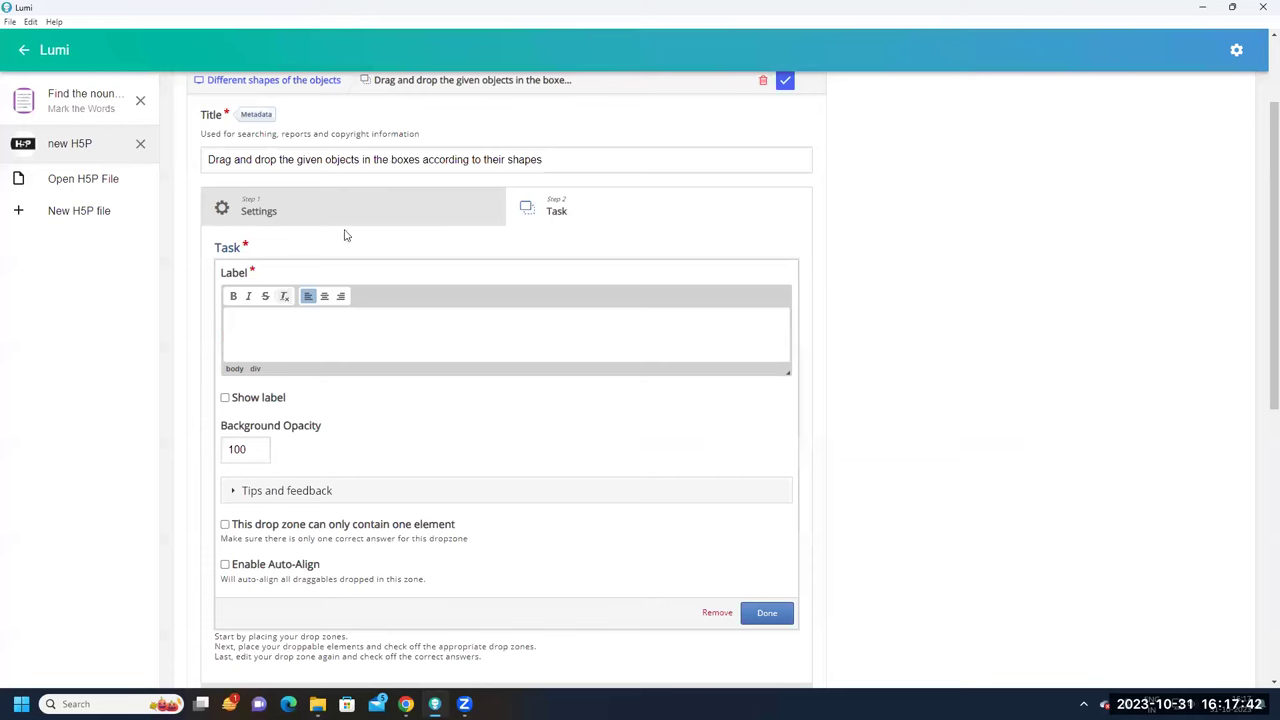
text(Round)
key(Caps_Lock)
text(O)
key(Caps_Lock)
text(bjects)
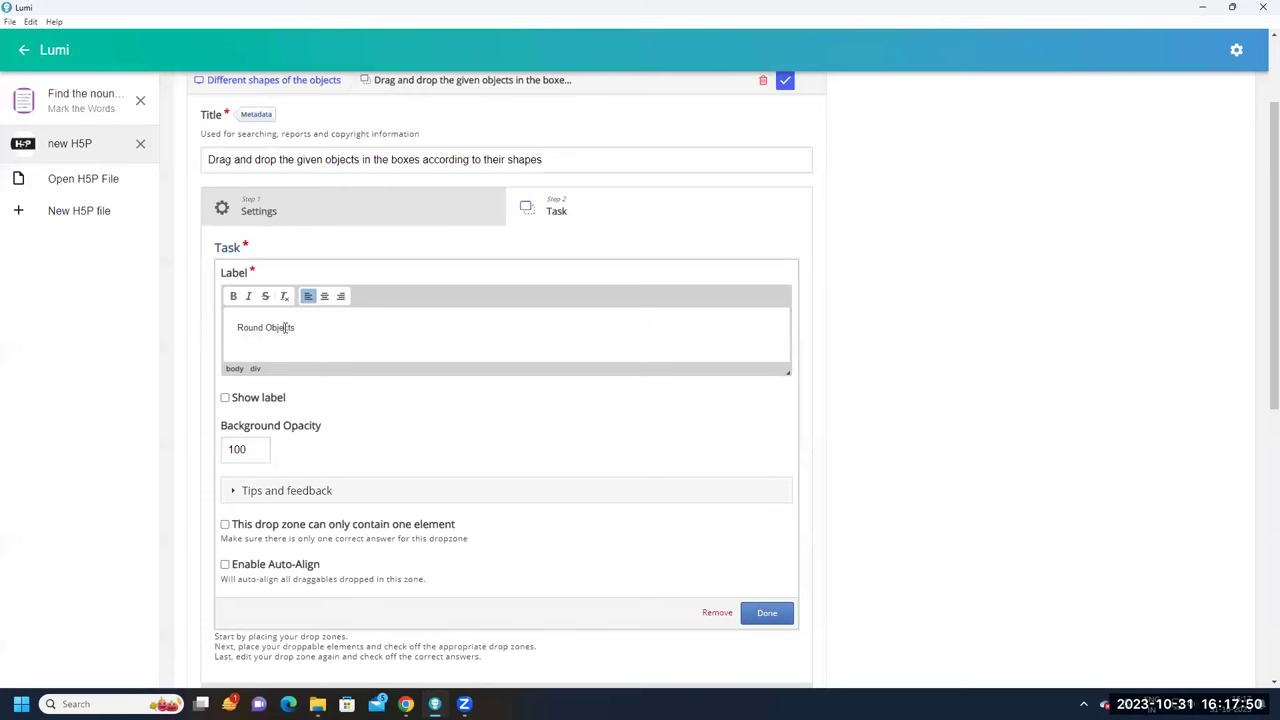
Make the "Round Objects" label text bold and centre it
drag(295, 328, 236, 328)
click(233, 298)
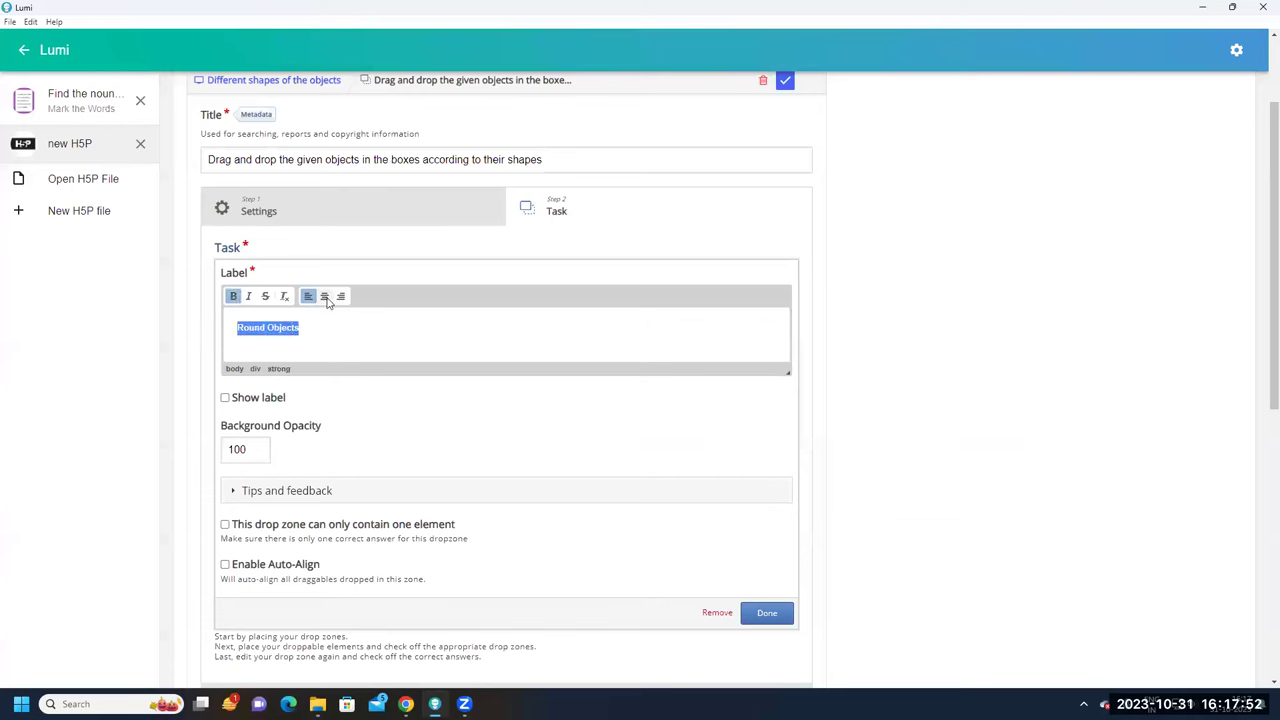
click(325, 297)
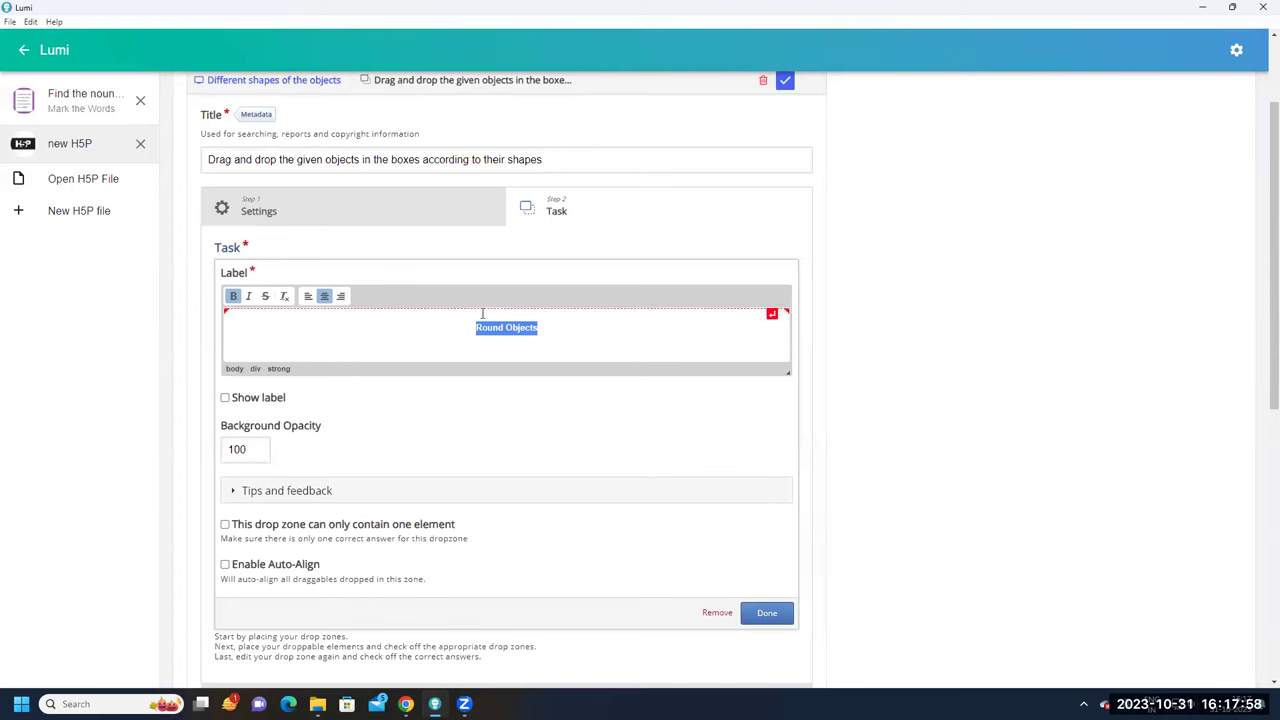
Turn on "Show label" and "Enable Auto-Align" for the Round Objects drop zone and finish its setup
click(225, 397)
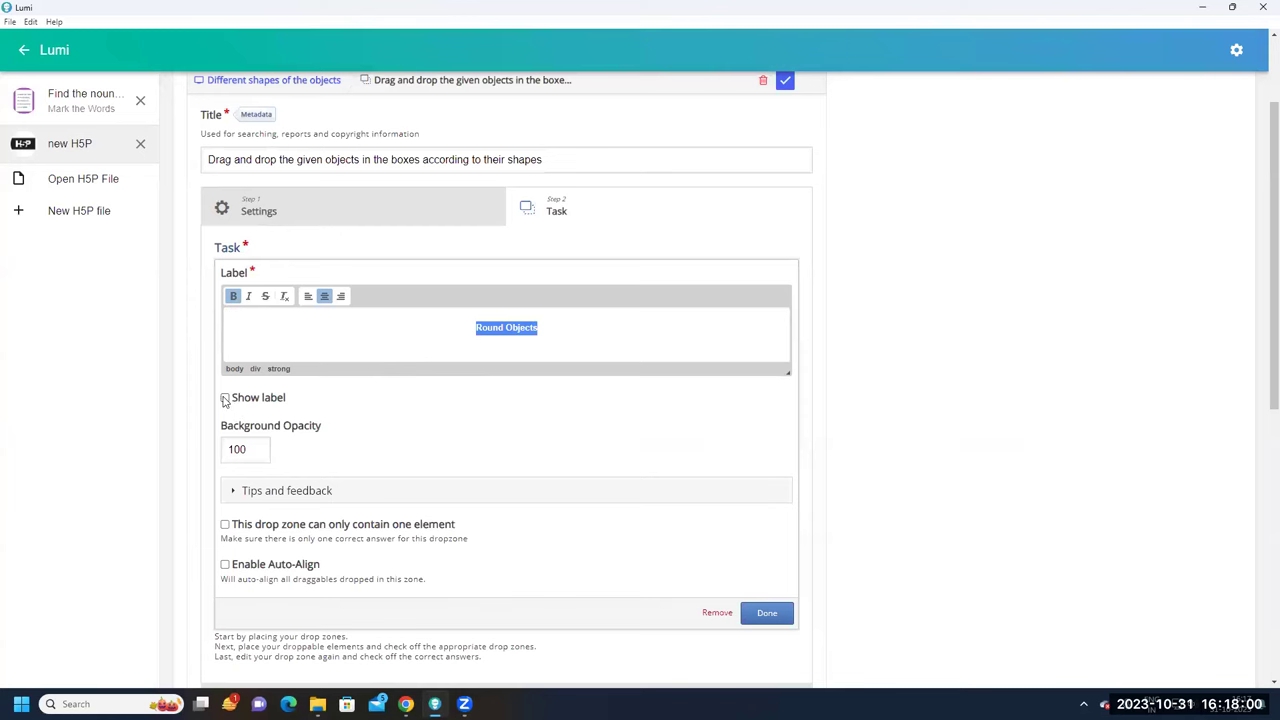
scroll(370, 426, down, 1)
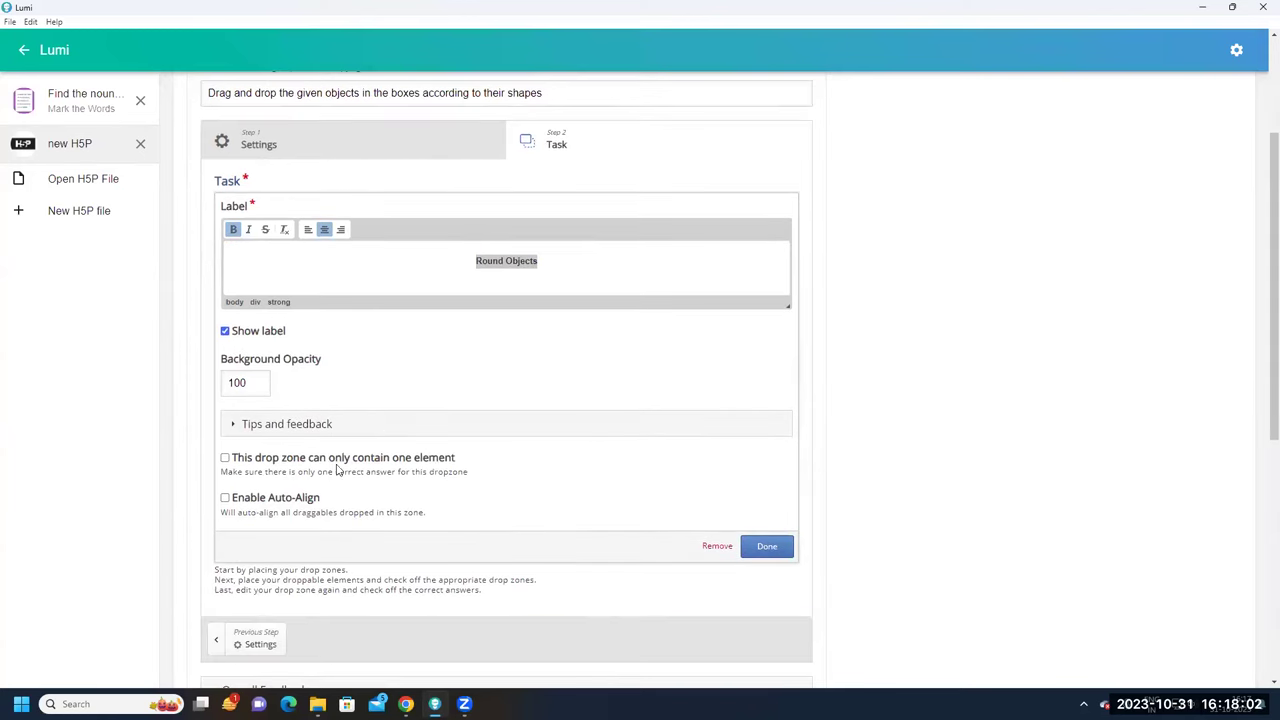
click(225, 500)
scroll(837, 531, down, 1)
click(767, 480)
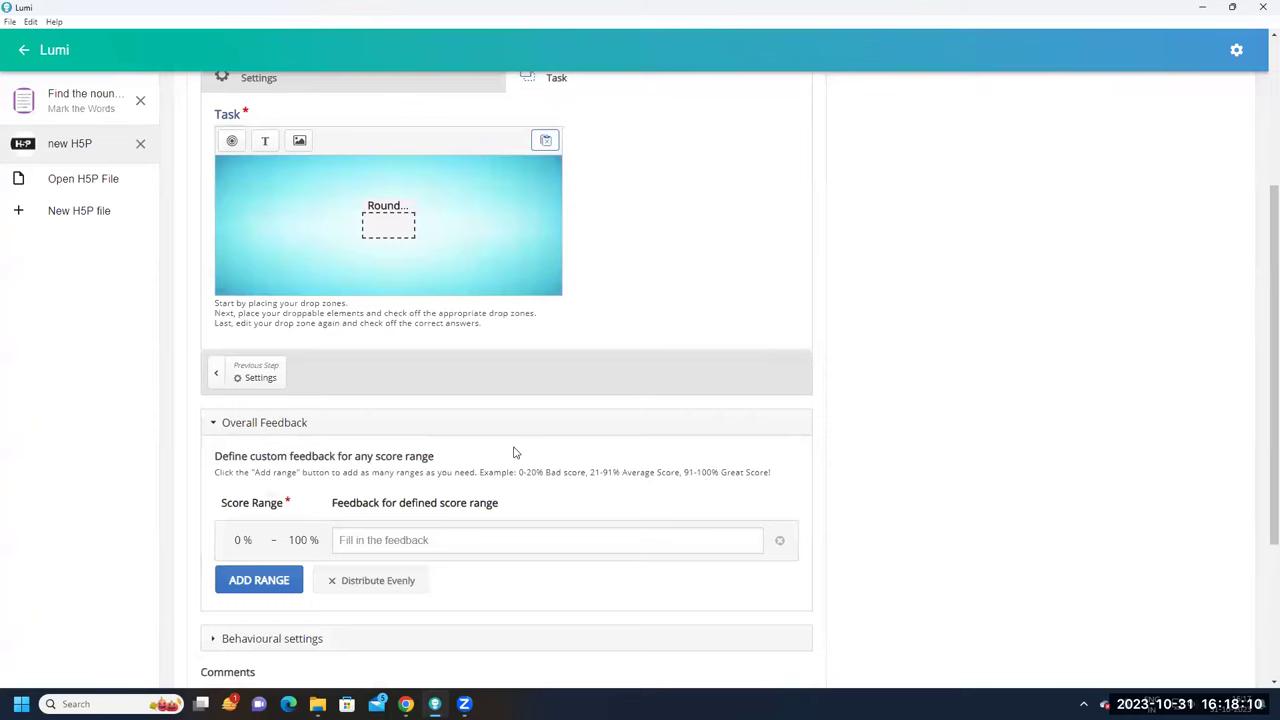
Enlarge the Round Objects drop zone and place it along the left side of the task background, reaching its lower edge
scroll(514, 449, up, 2)
click(394, 423)
drag(394, 423, 269, 446)
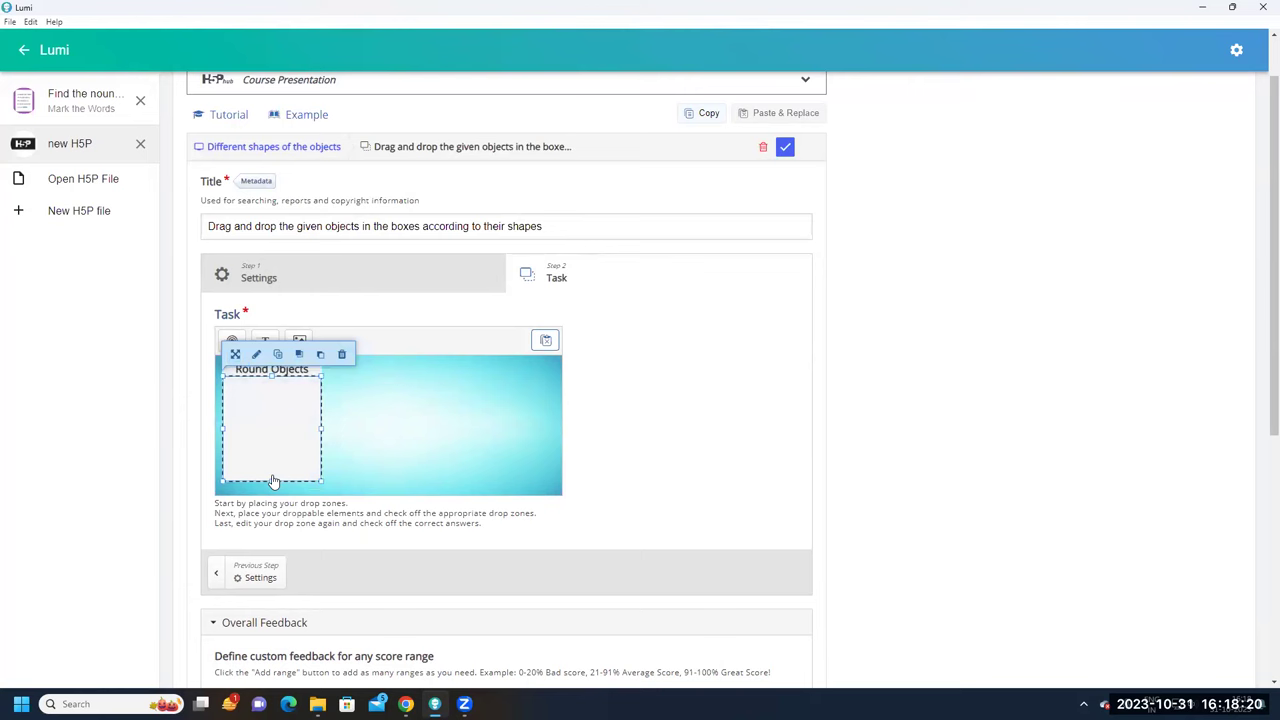
drag(270, 481, 270, 487)
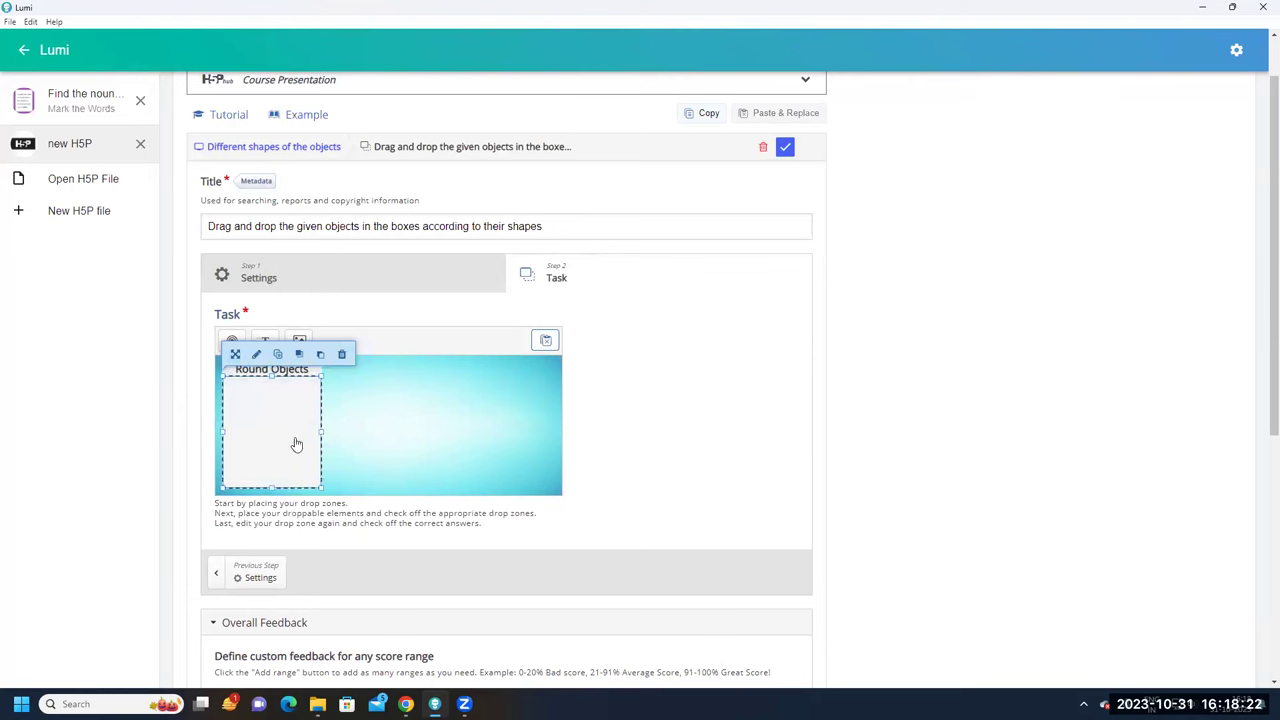
drag(297, 446, 297, 452)
click(380, 450)
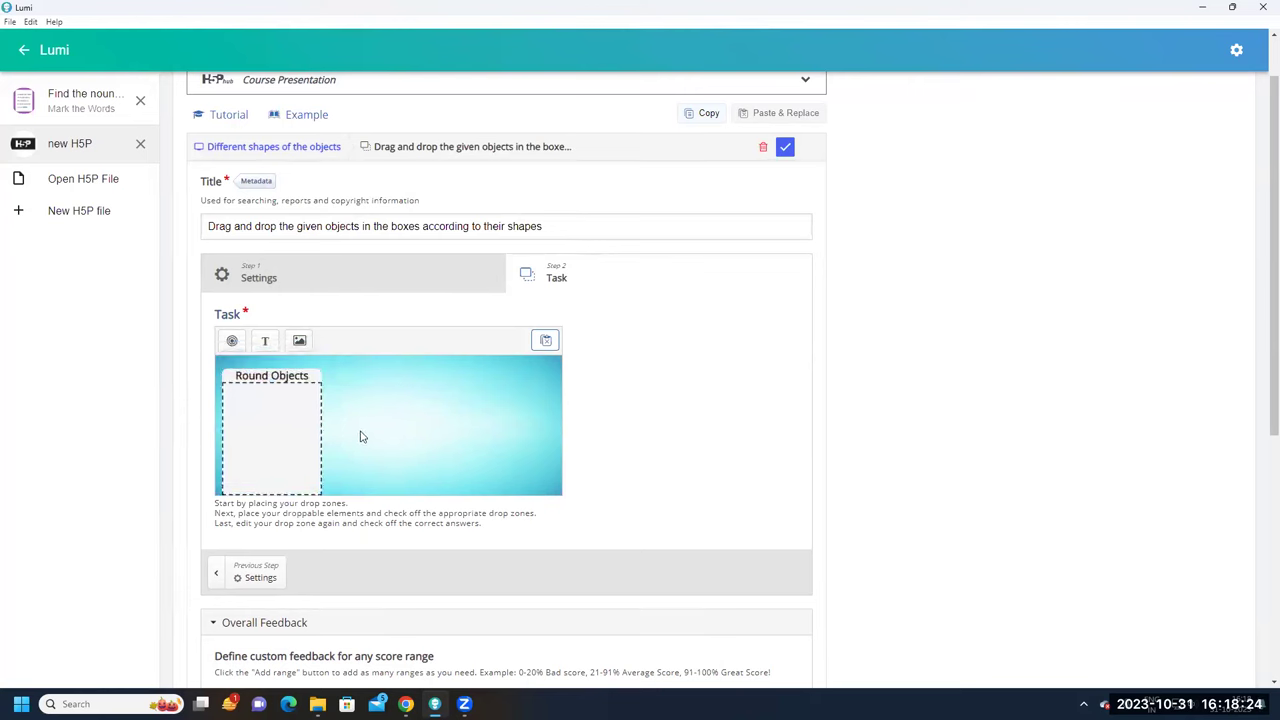
click(279, 449)
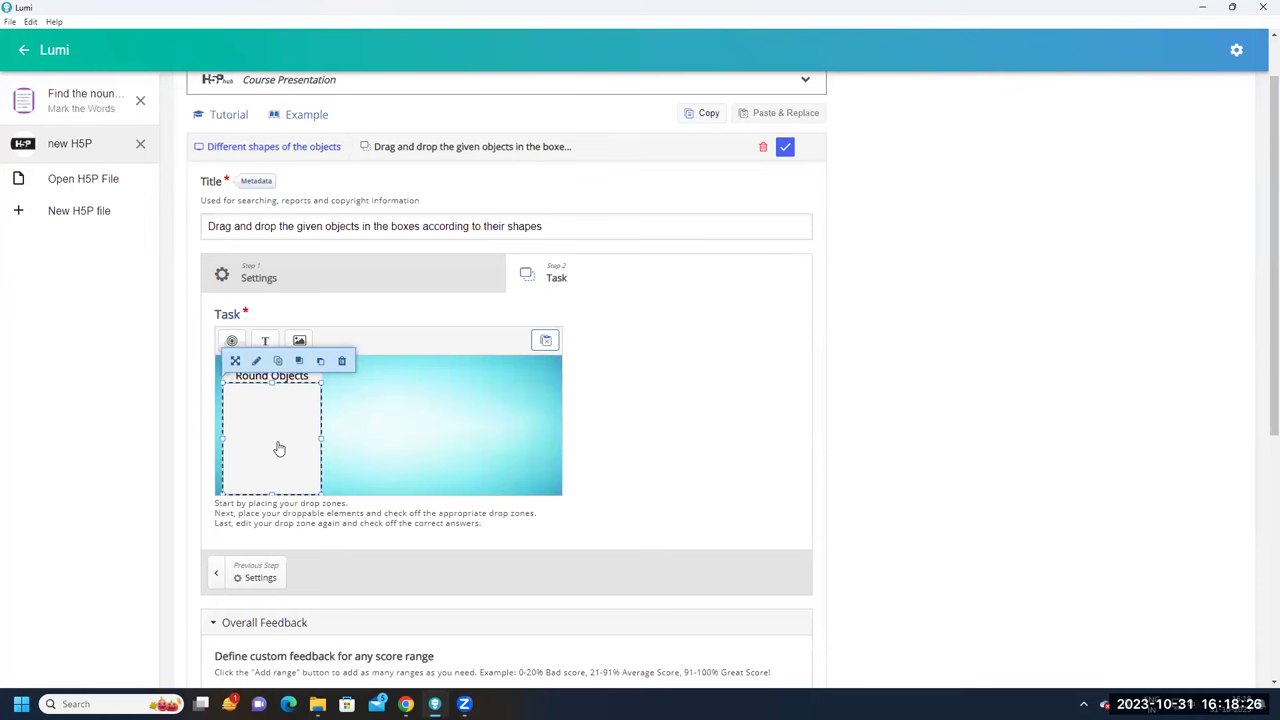
click(391, 451)
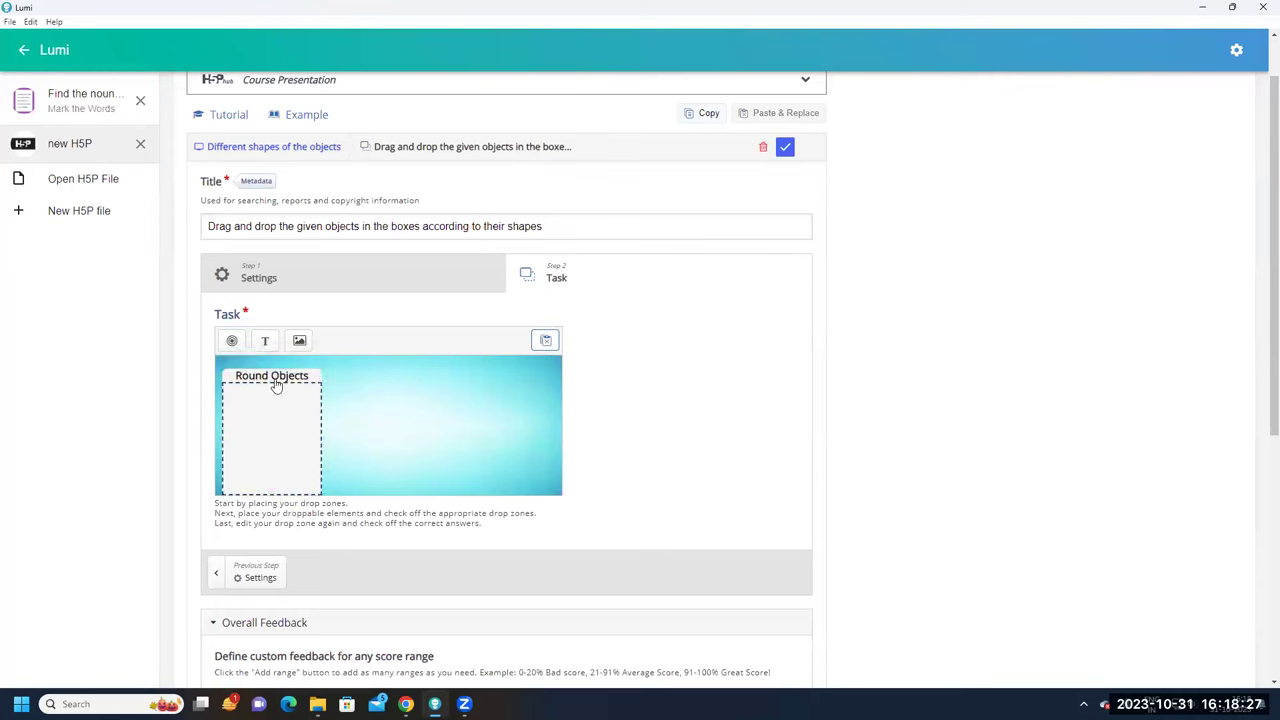
Add a second drop zone to the task with the label "Square Objects"
click(233, 342)
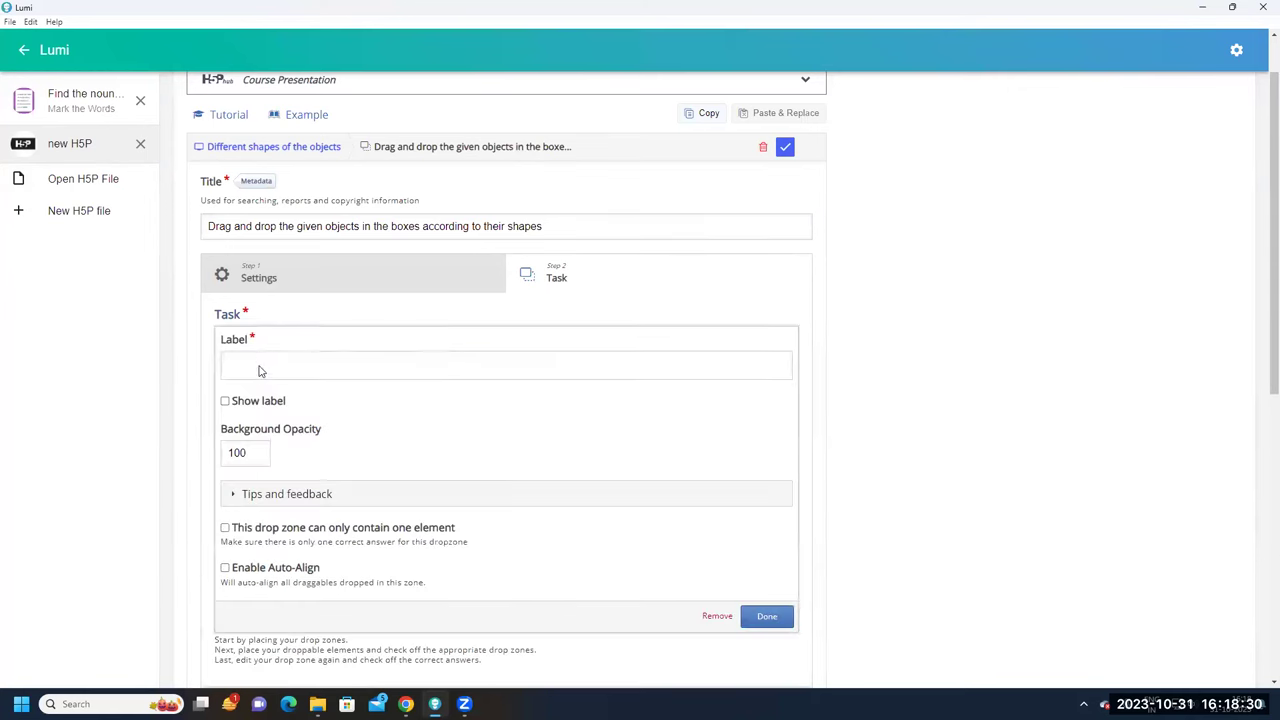
key(Caps_Lock)
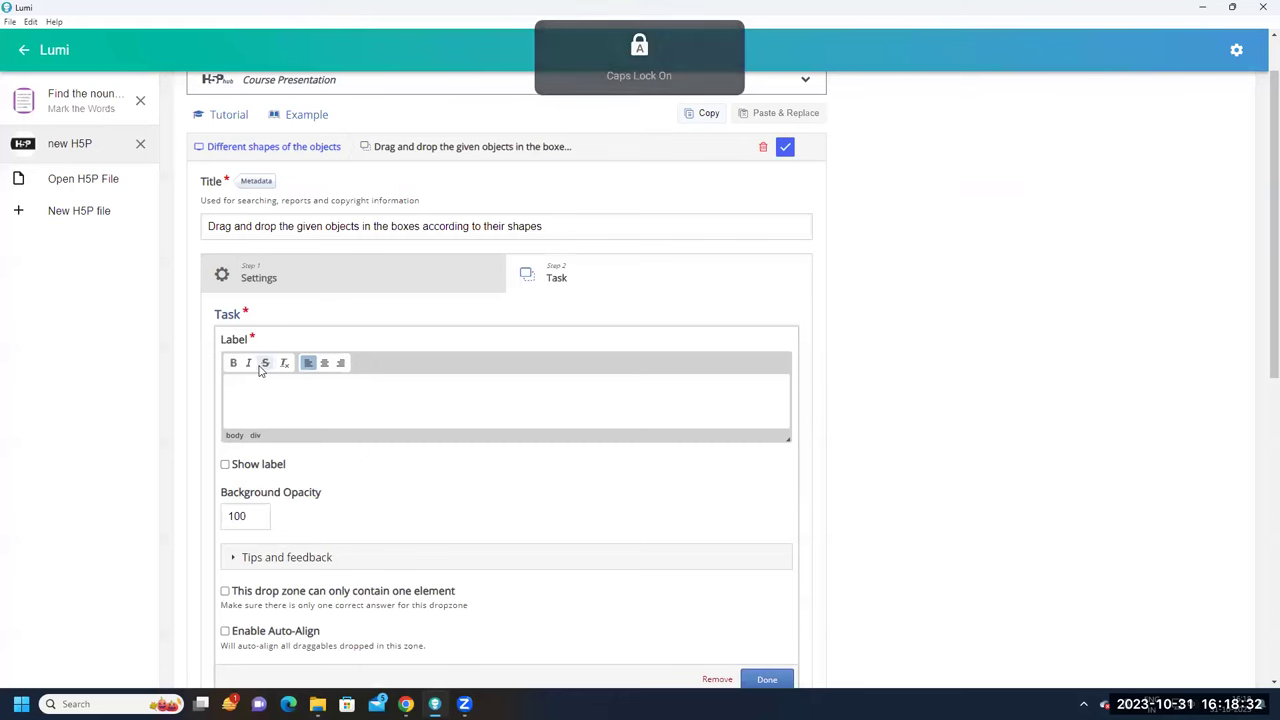
text(S)
key(Caps_Lock)
text(quare)
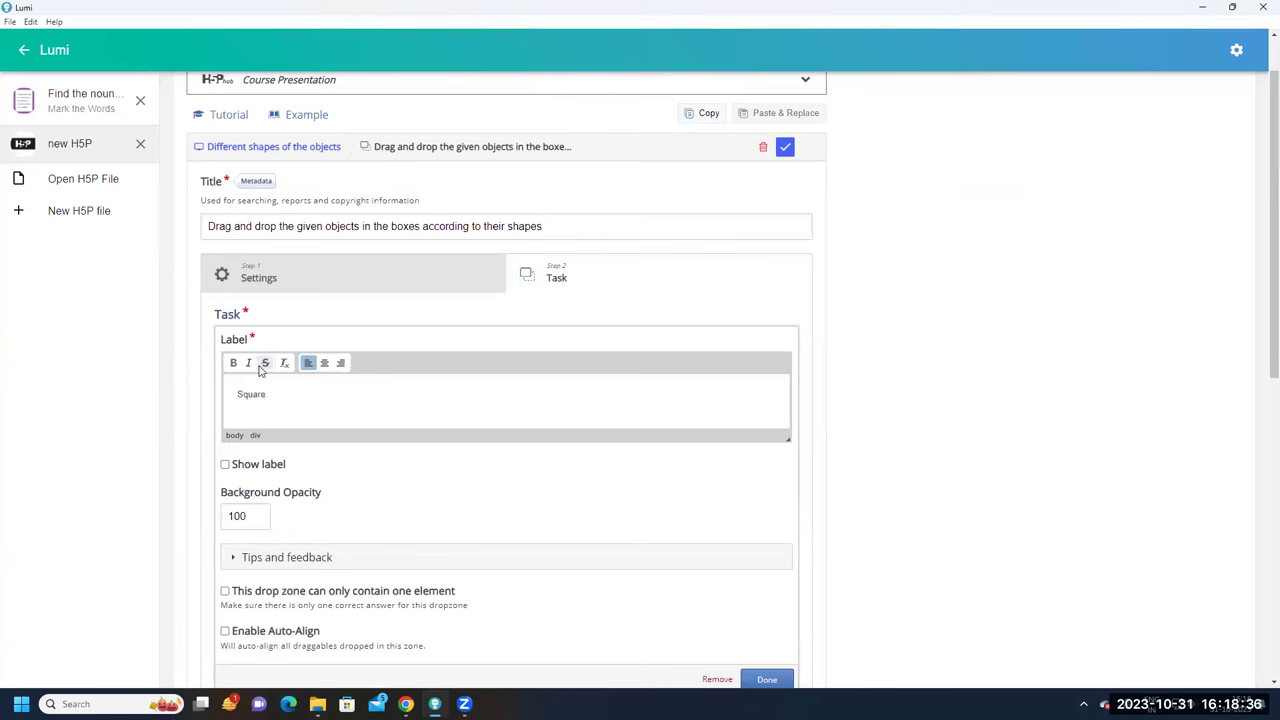
key(Caps_Lock)
text(O)
key(Caps_Lock)
text(bjects)
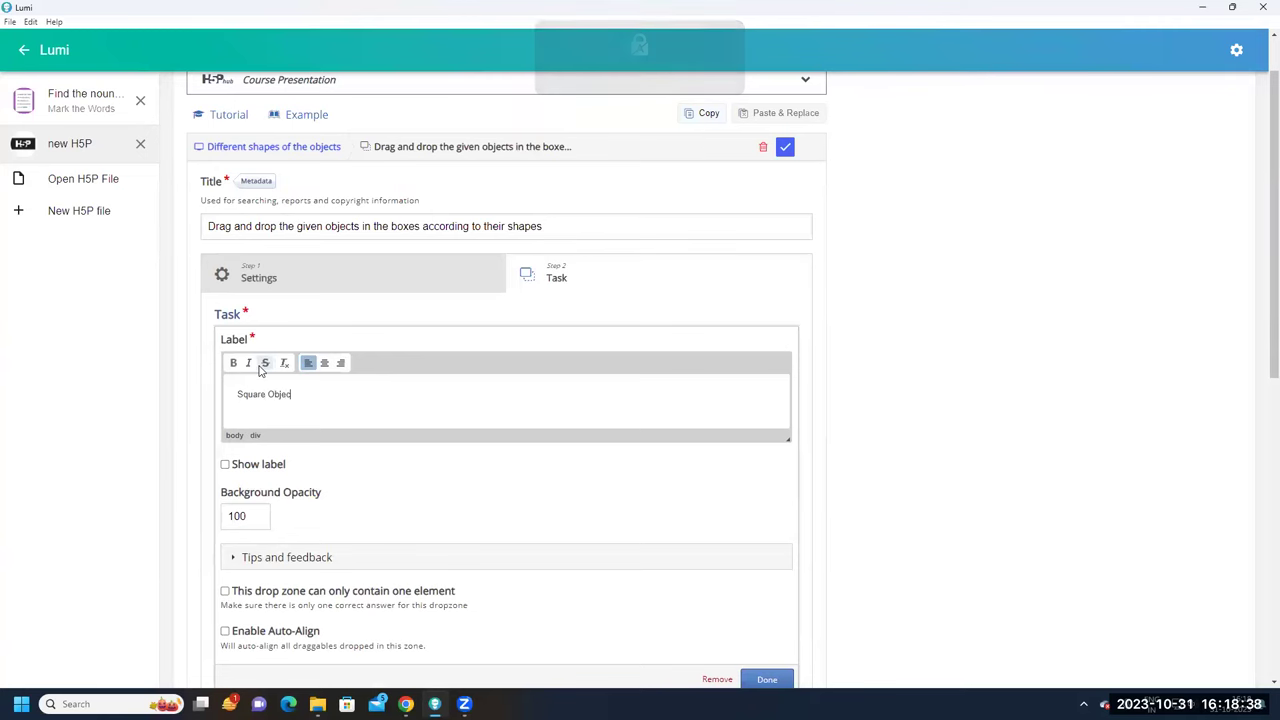
Make the "Square Objects" label text bold and centre it
triple_click(264, 392)
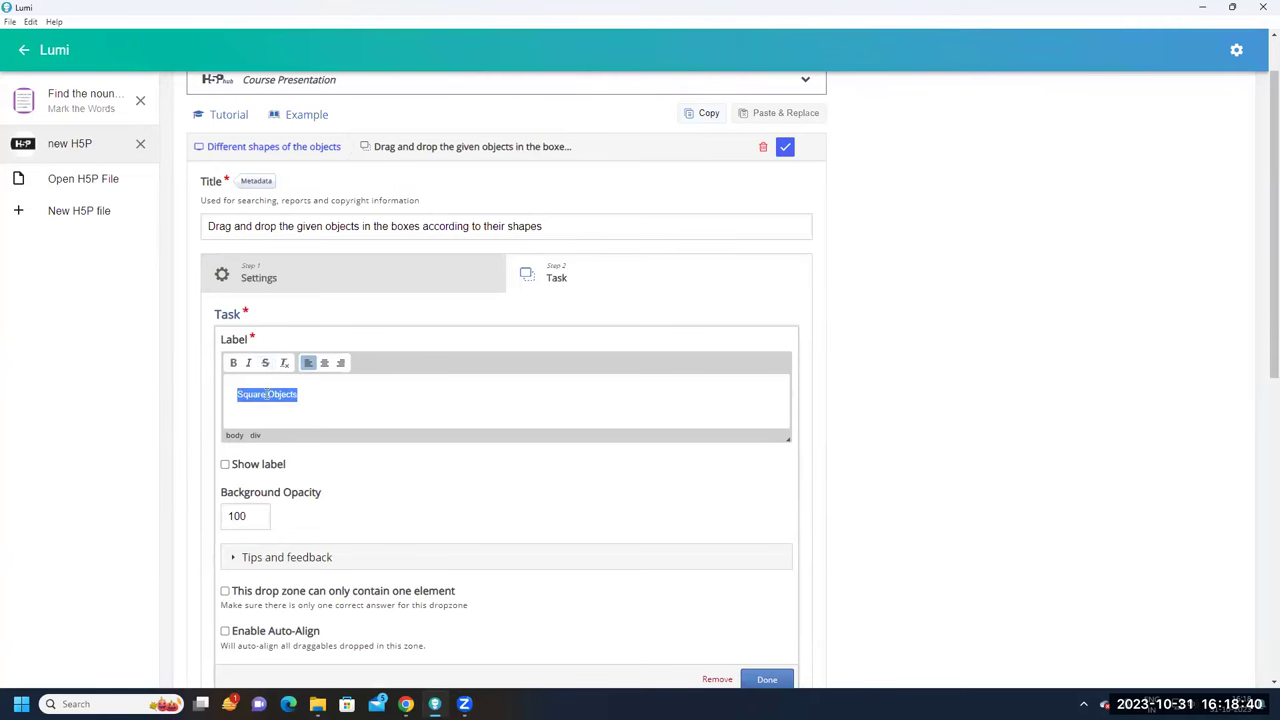
click(233, 363)
click(325, 364)
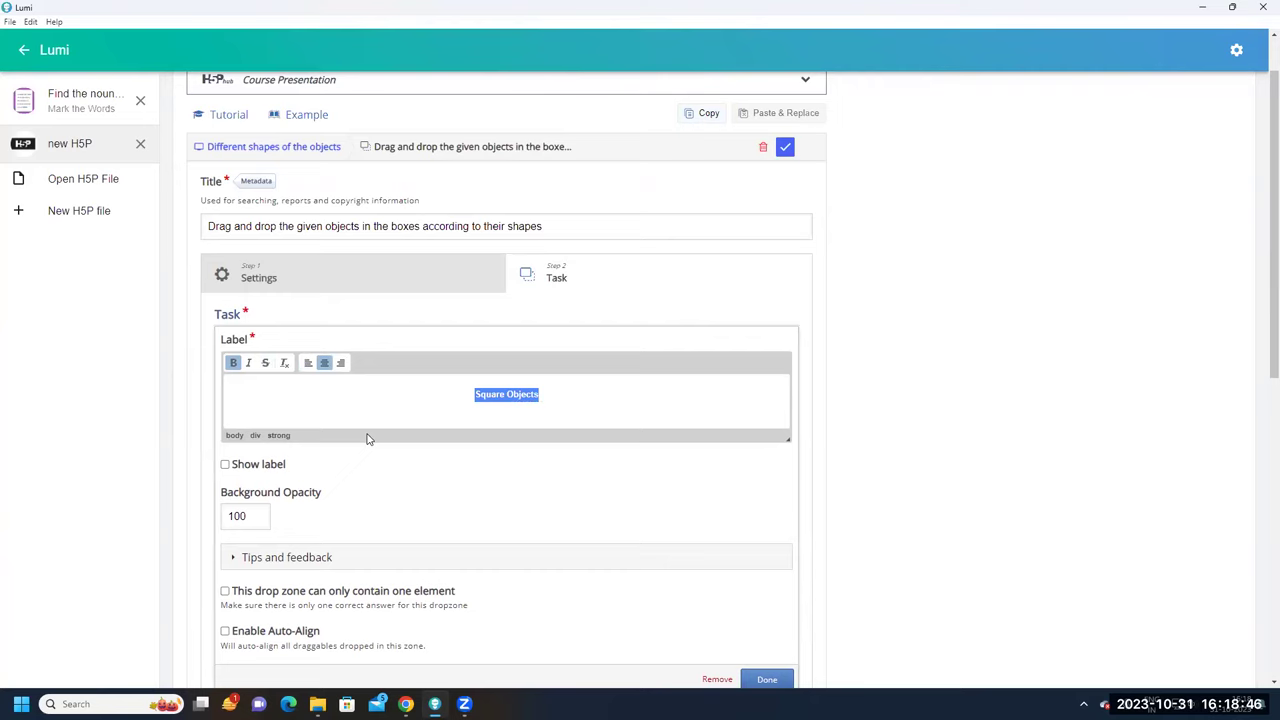
Turn on "Show label" and "Enable Auto-Align" for the Square Objects drop zone and finish its setup
scroll(367, 438, down, 1)
click(225, 398)
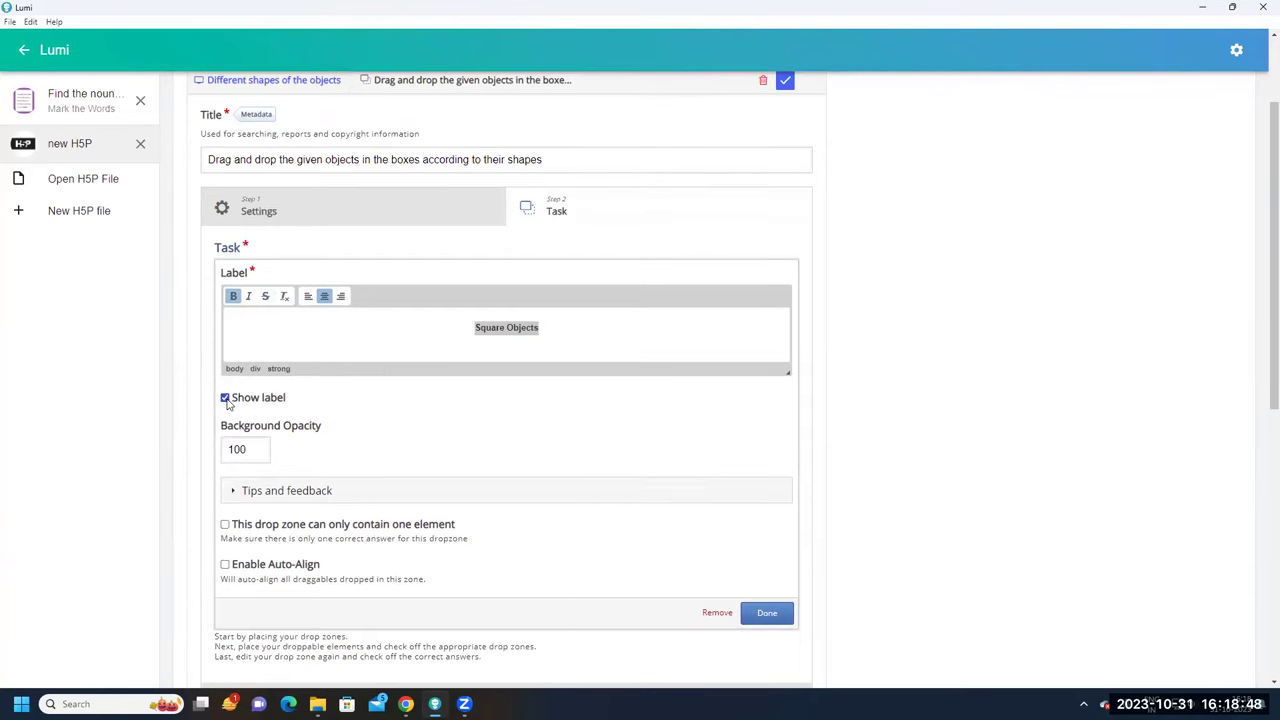
click(225, 565)
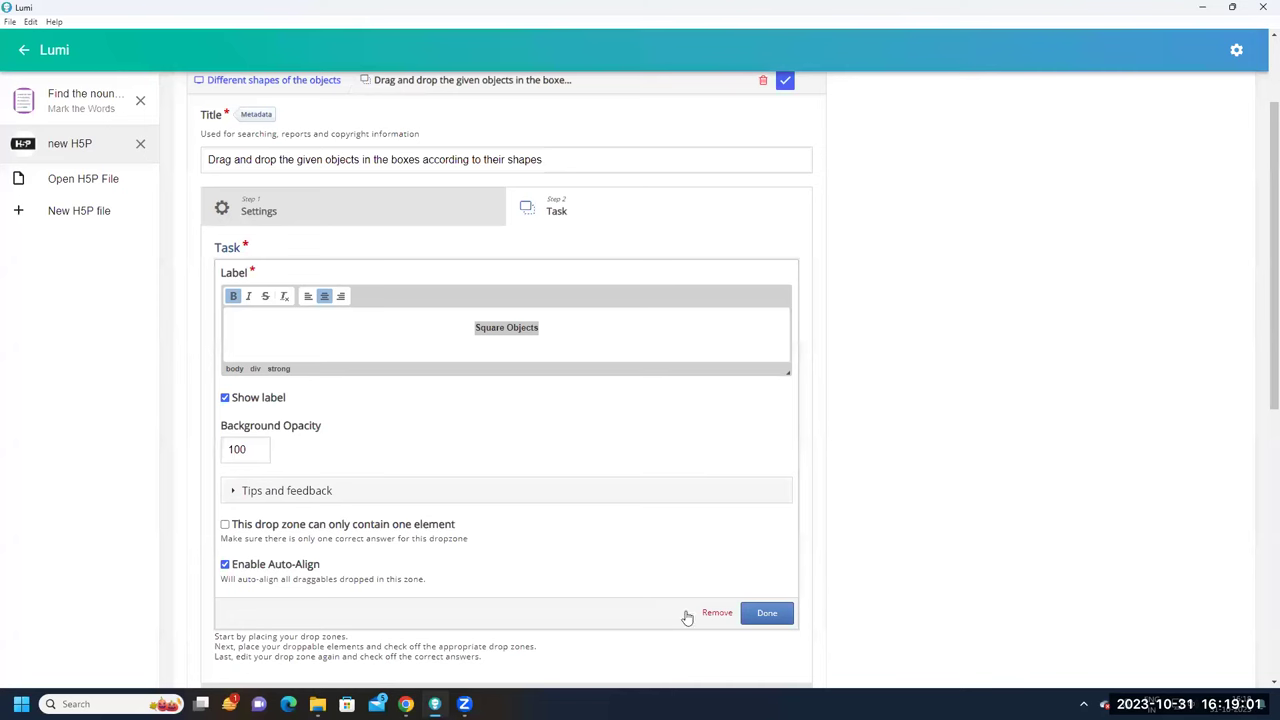
click(773, 615)
Enlarge the Square Objects drop zone down to the background's lower edge and place it just right of the Round Objects zone
scroll(471, 457, up, 1)
click(386, 423)
drag(386, 423, 388, 493)
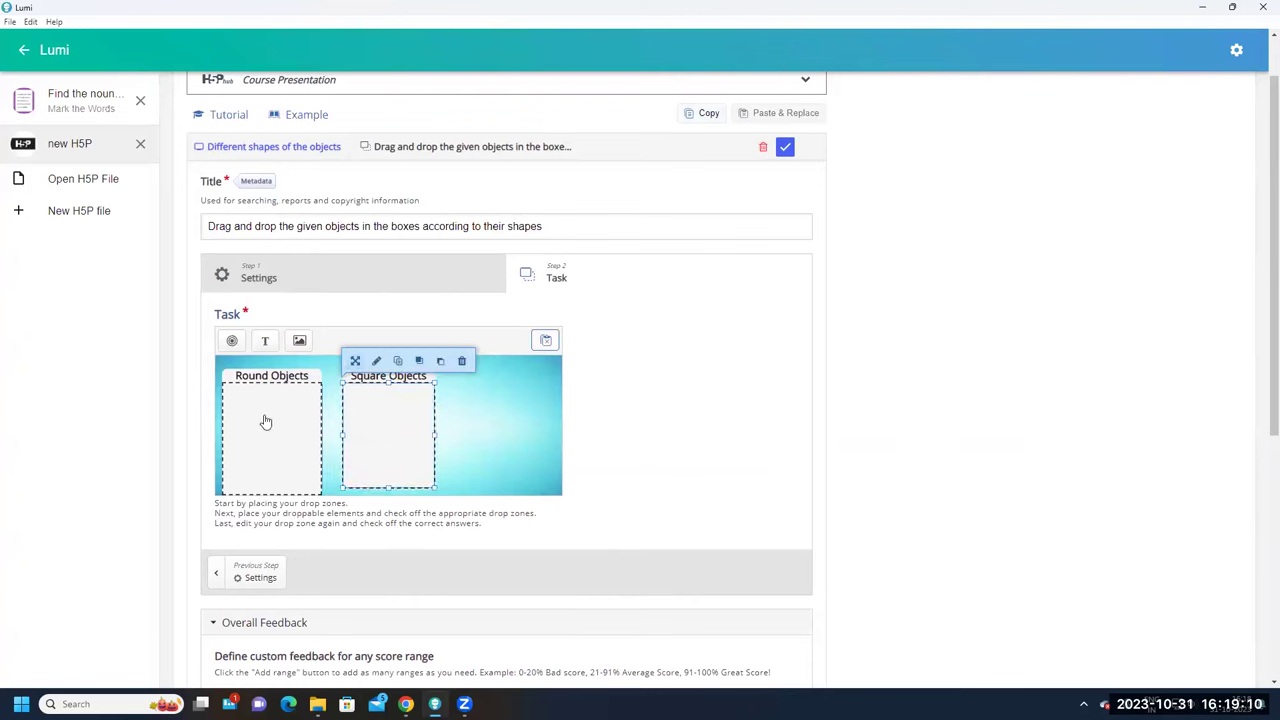
drag(434, 435, 385, 499)
drag(434, 441, 441, 441)
click(489, 451)
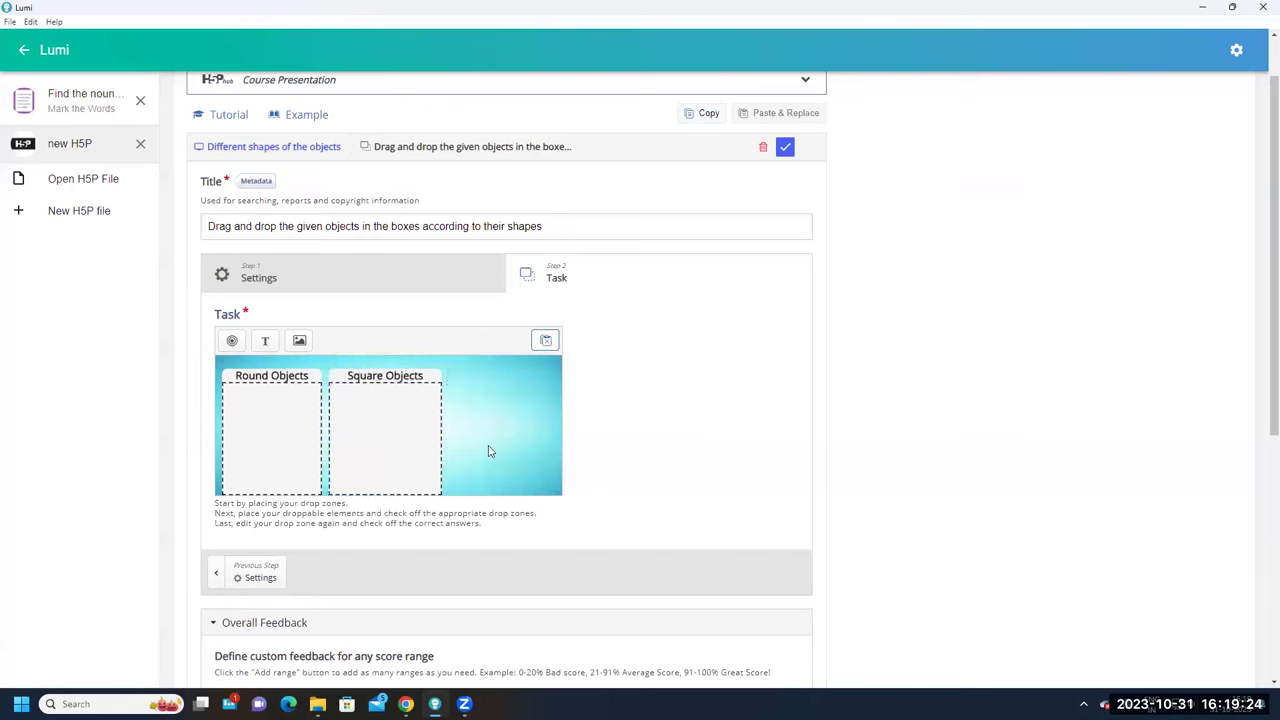
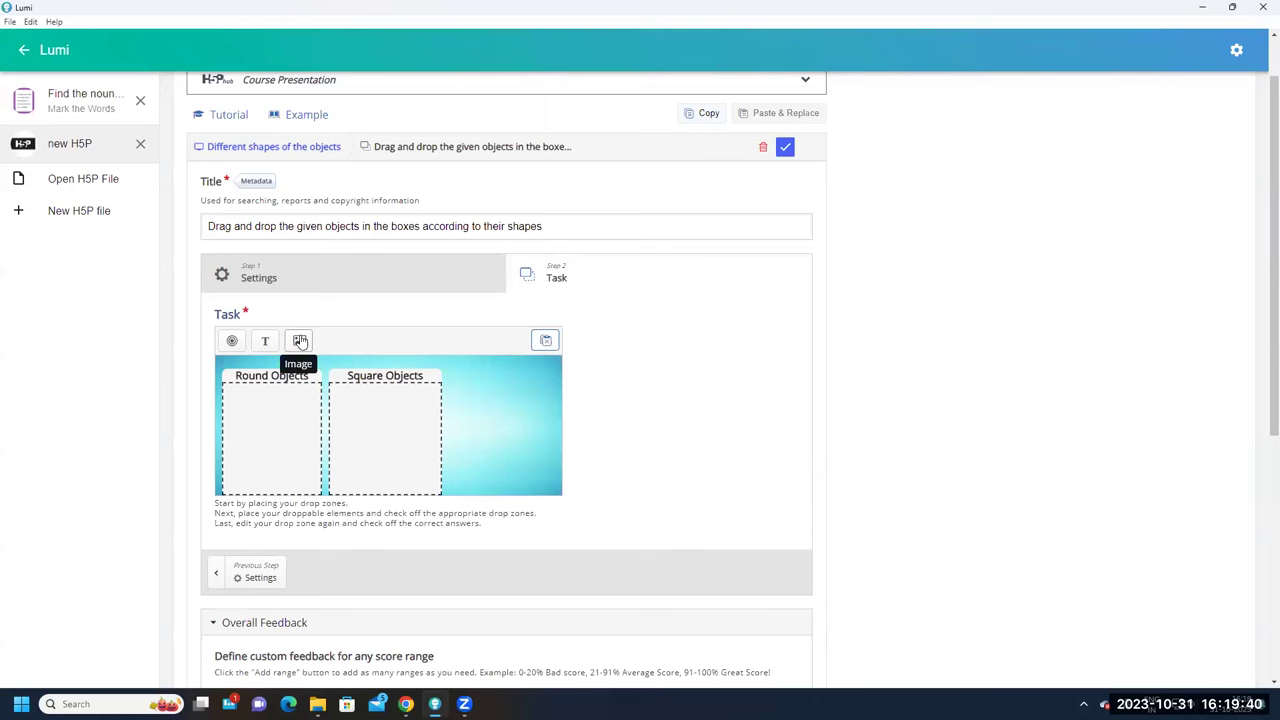
Add an image element to the task using the picture file "Ball 1"
click(300, 341)
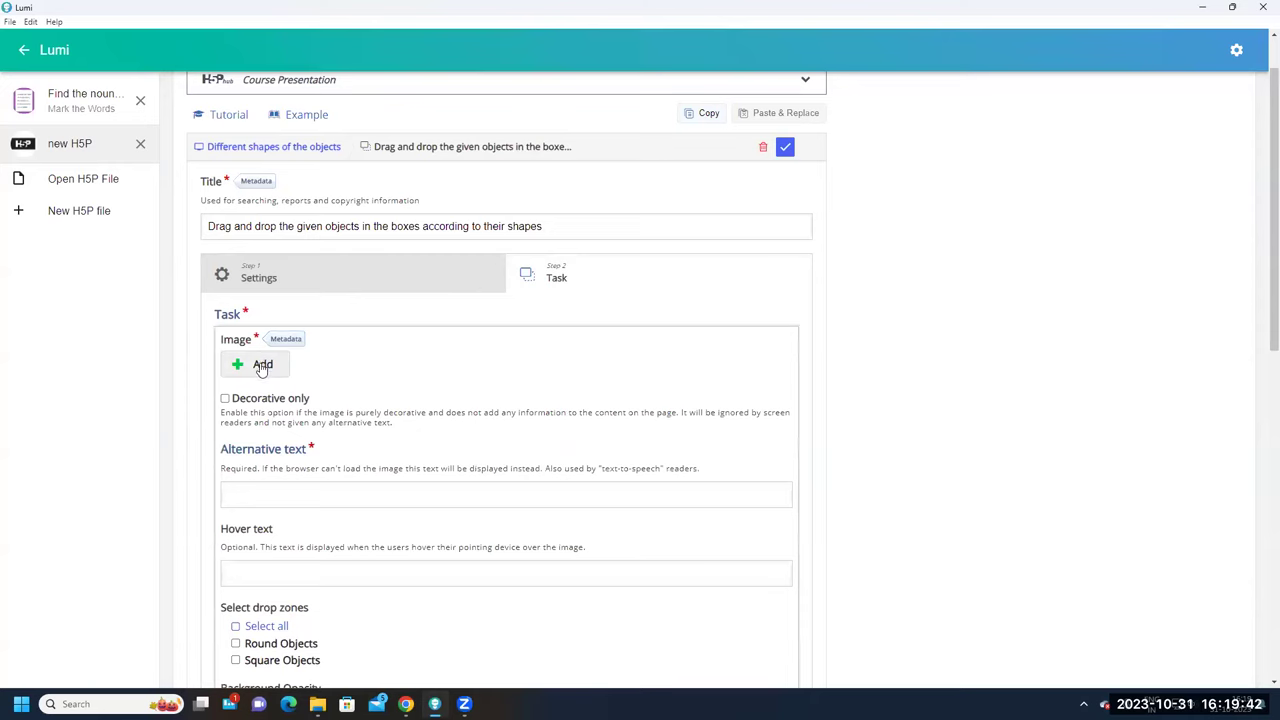
scroll(262, 367, down, 1)
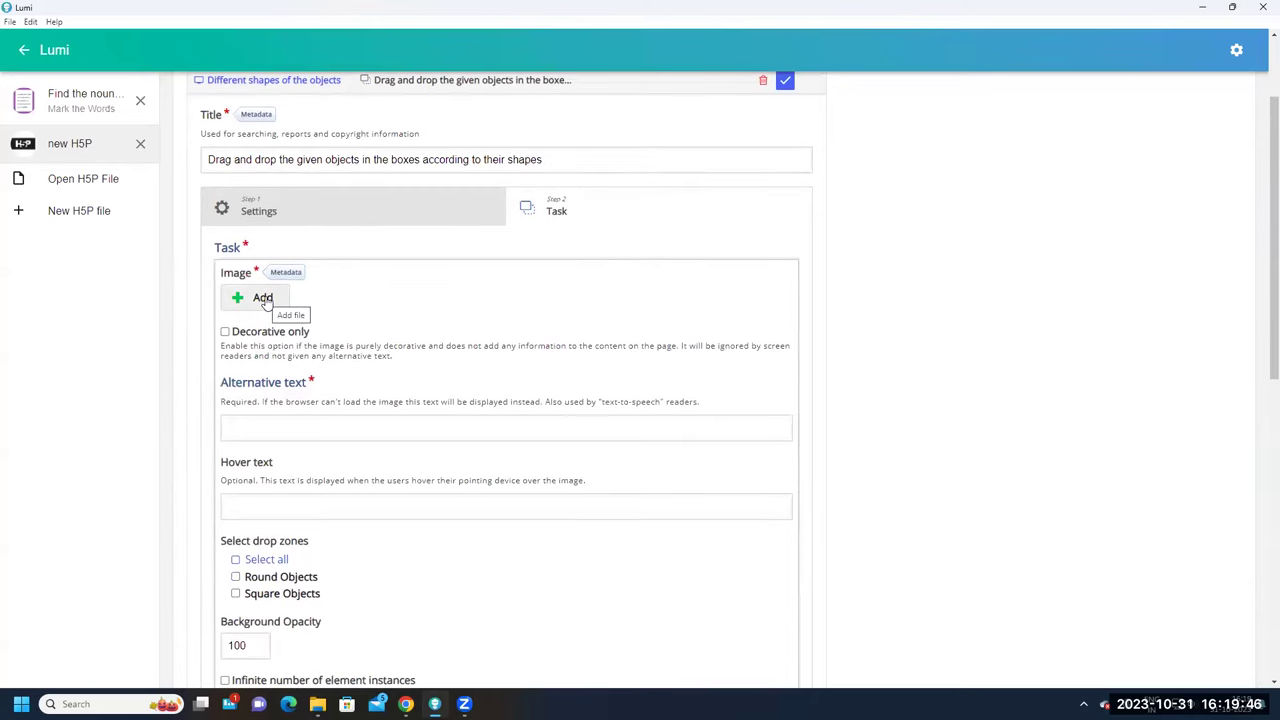
click(263, 299)
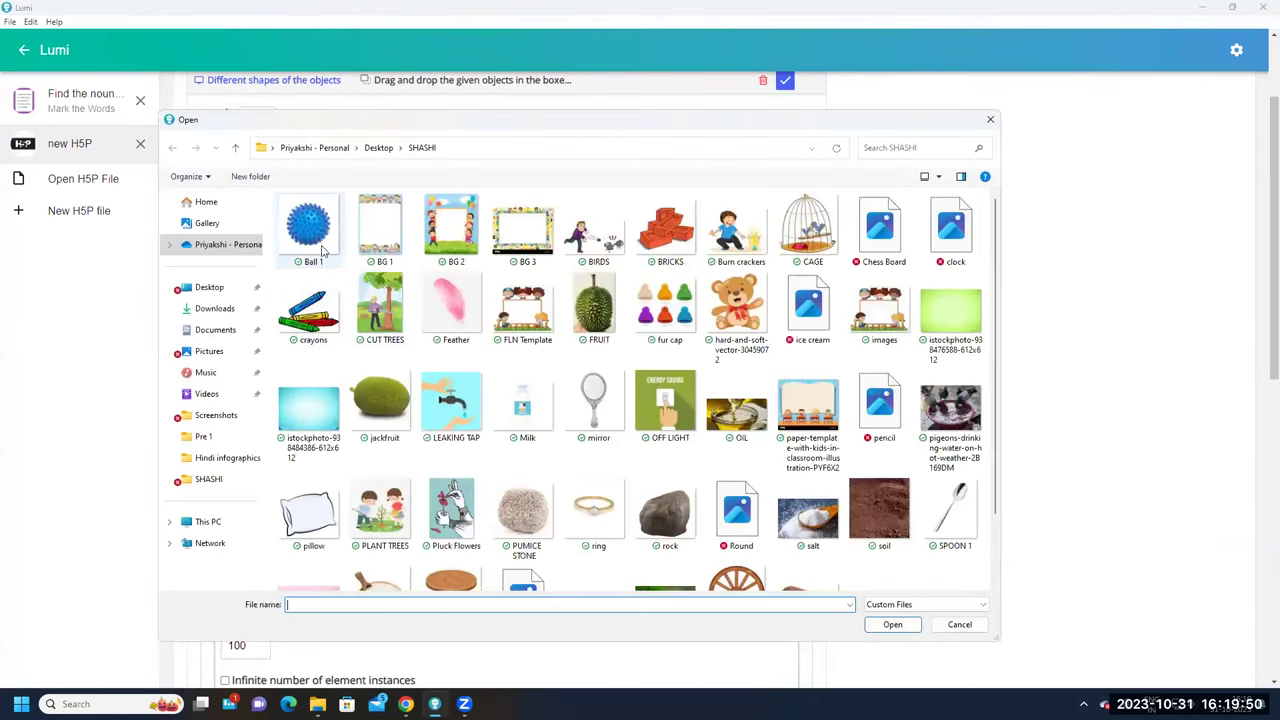
click(312, 242)
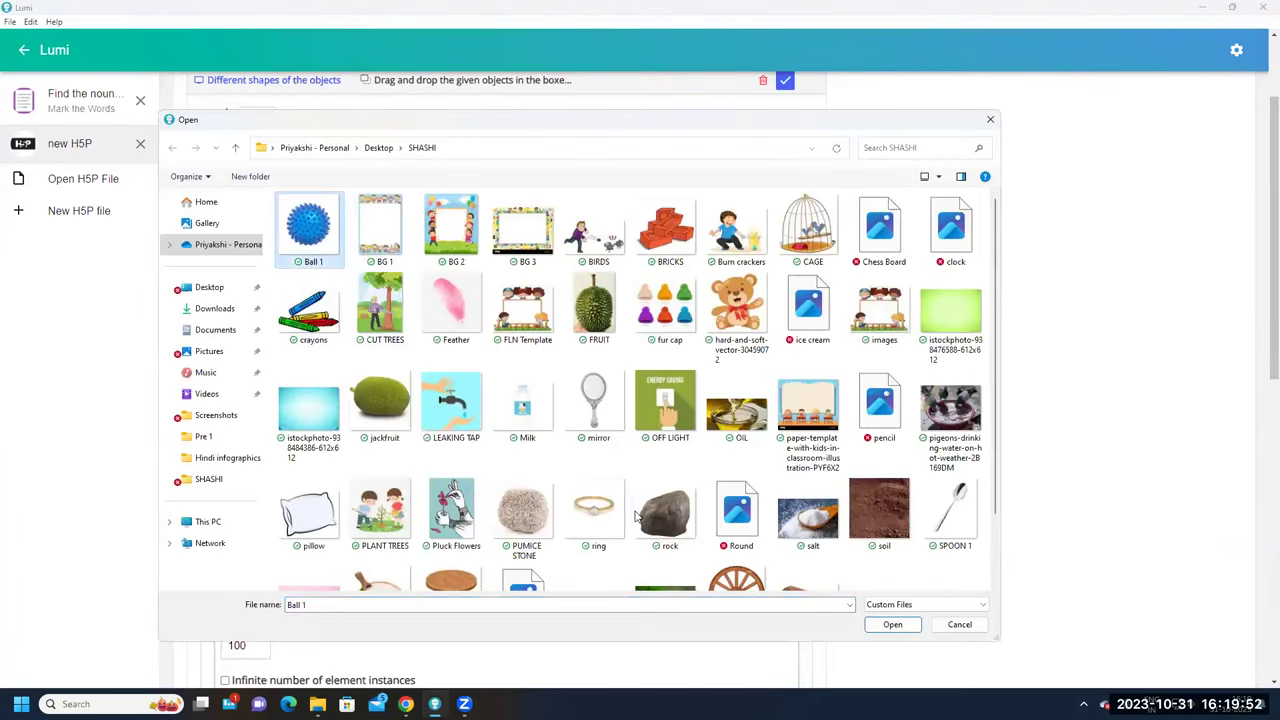
click(891, 625)
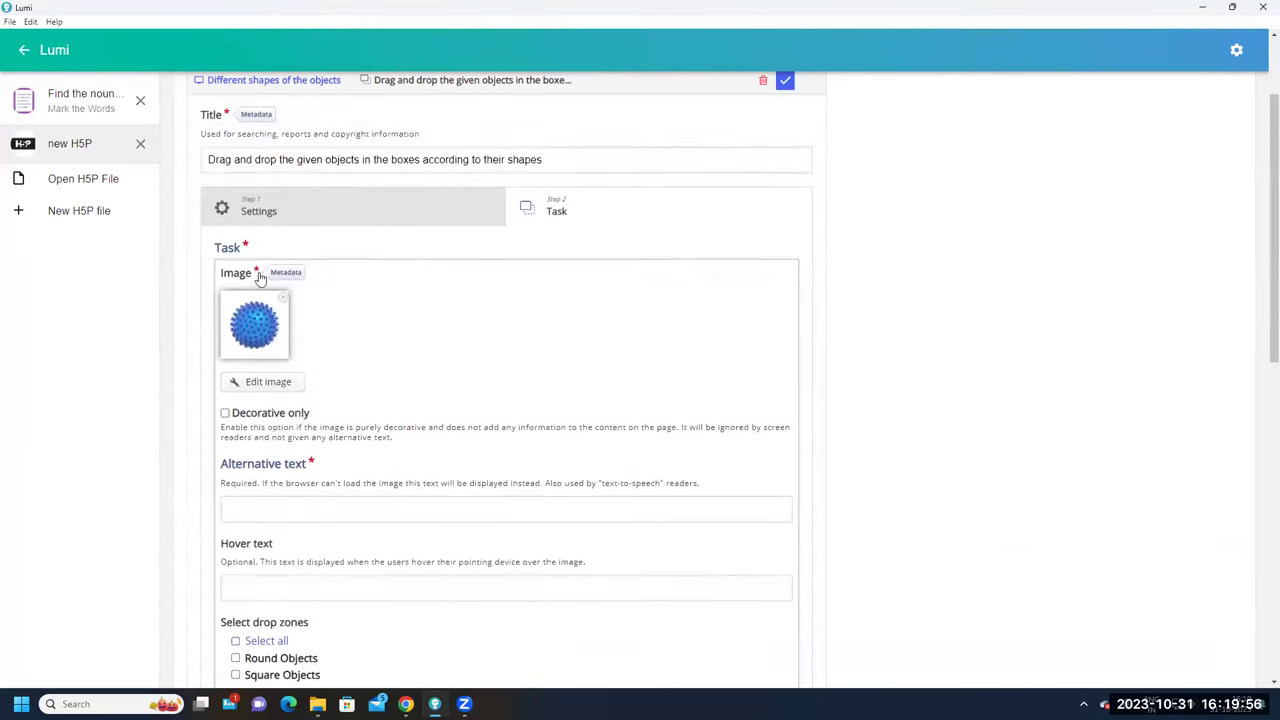
Enter "Soft Ball" as both the alternative text and the hover text of the ball image
scroll(260, 355, down, 1)
click(250, 434)
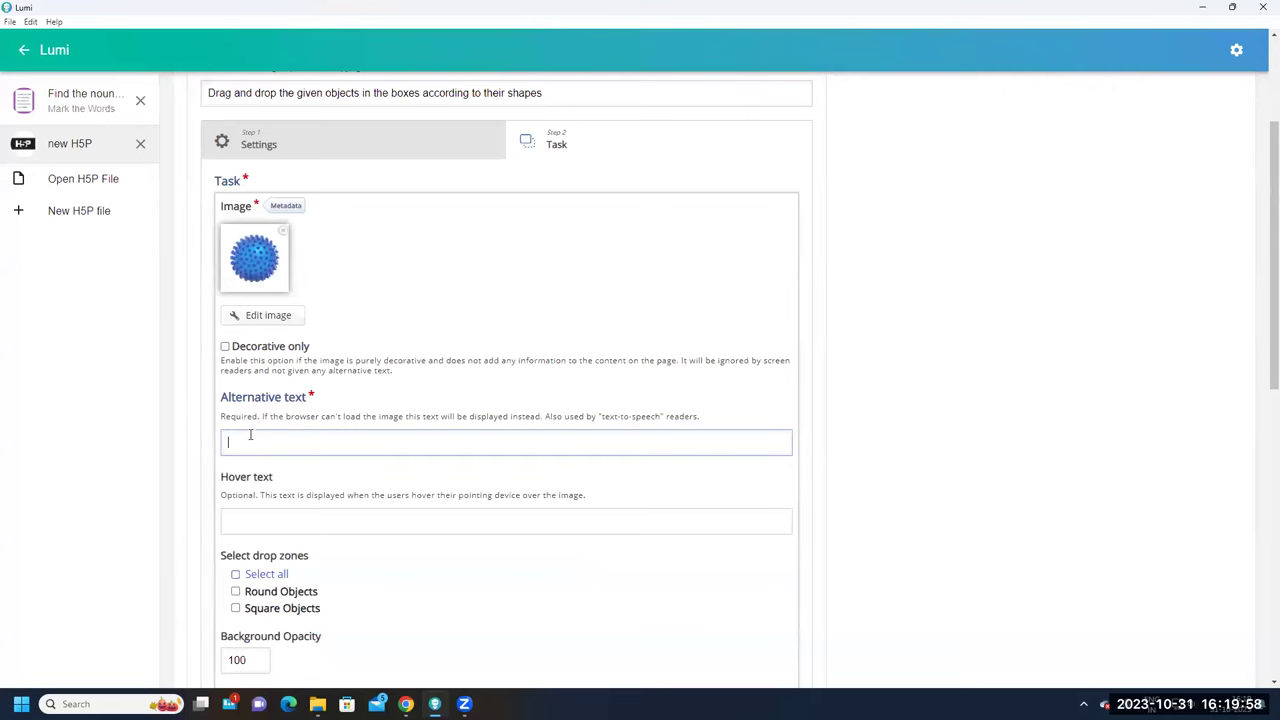
scroll(345, 420, down, 1)
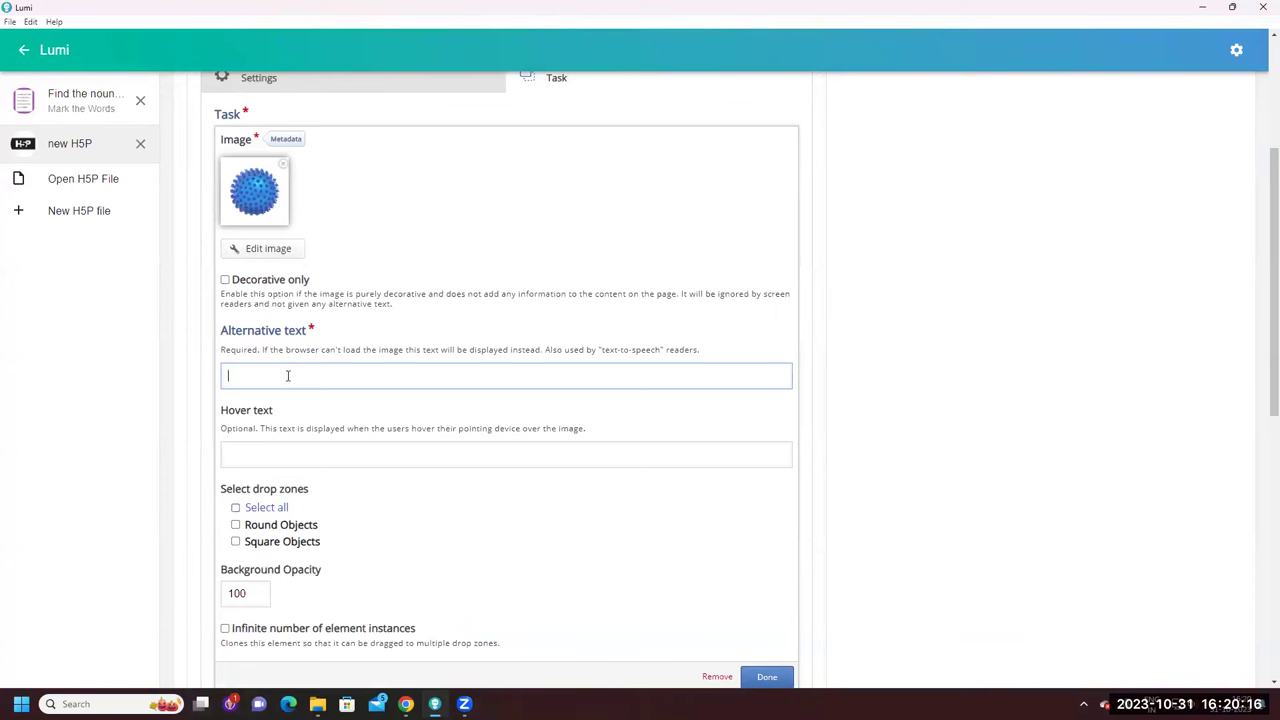
key(Caps_Lock)
text(S)
key(Caps_Lock)
text(oft)
key(Caps_Lock)
text(B)
key(Caps_Lock)
text(all)
triple_click(263, 371)
key(ctrl+c)
click(253, 450)
key(ctrl+v)
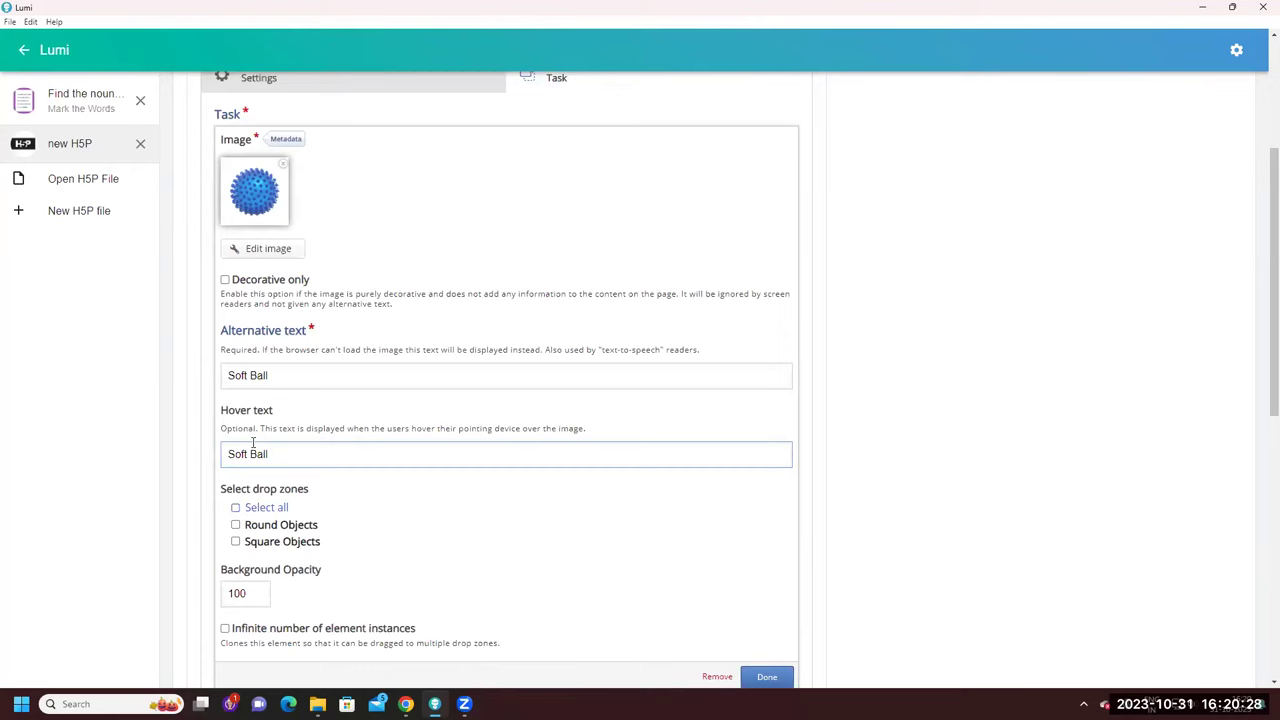
Assign the ball image to the Round Objects drop zone, finish its setup and place it to the upper right of the Square Objects zone
scroll(253, 443, down, 2)
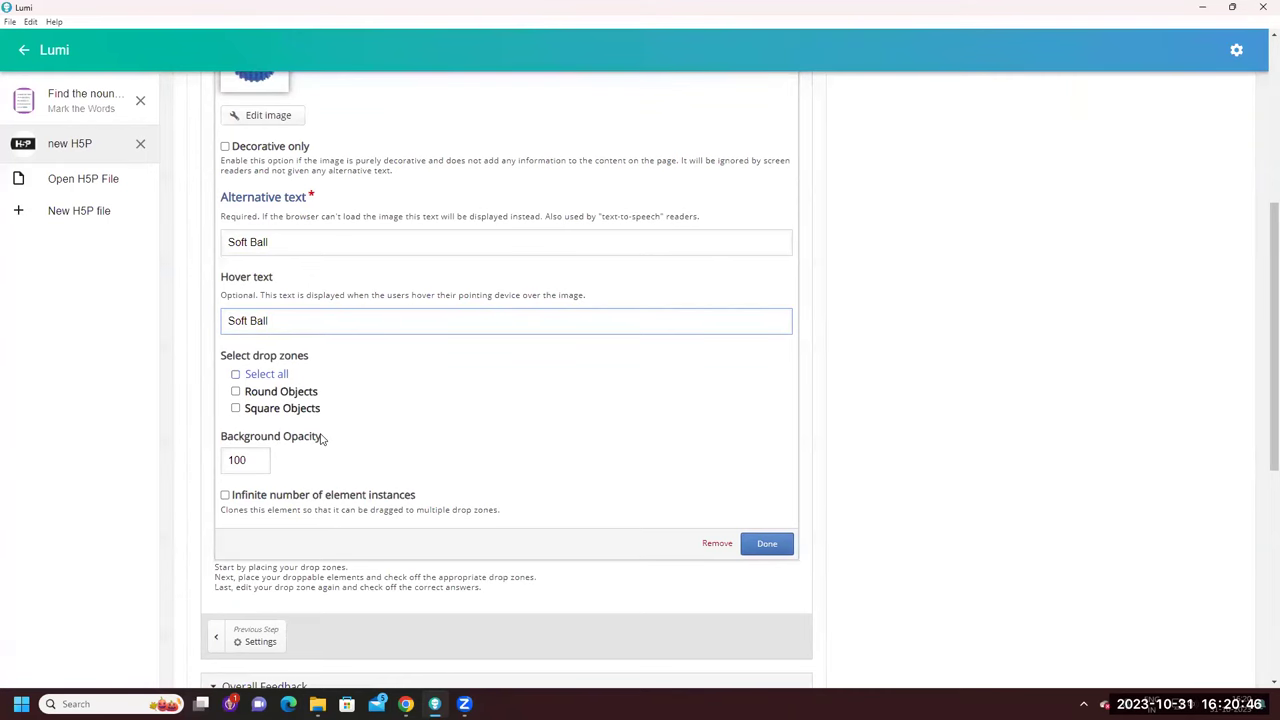
scroll(322, 439, up, 1)
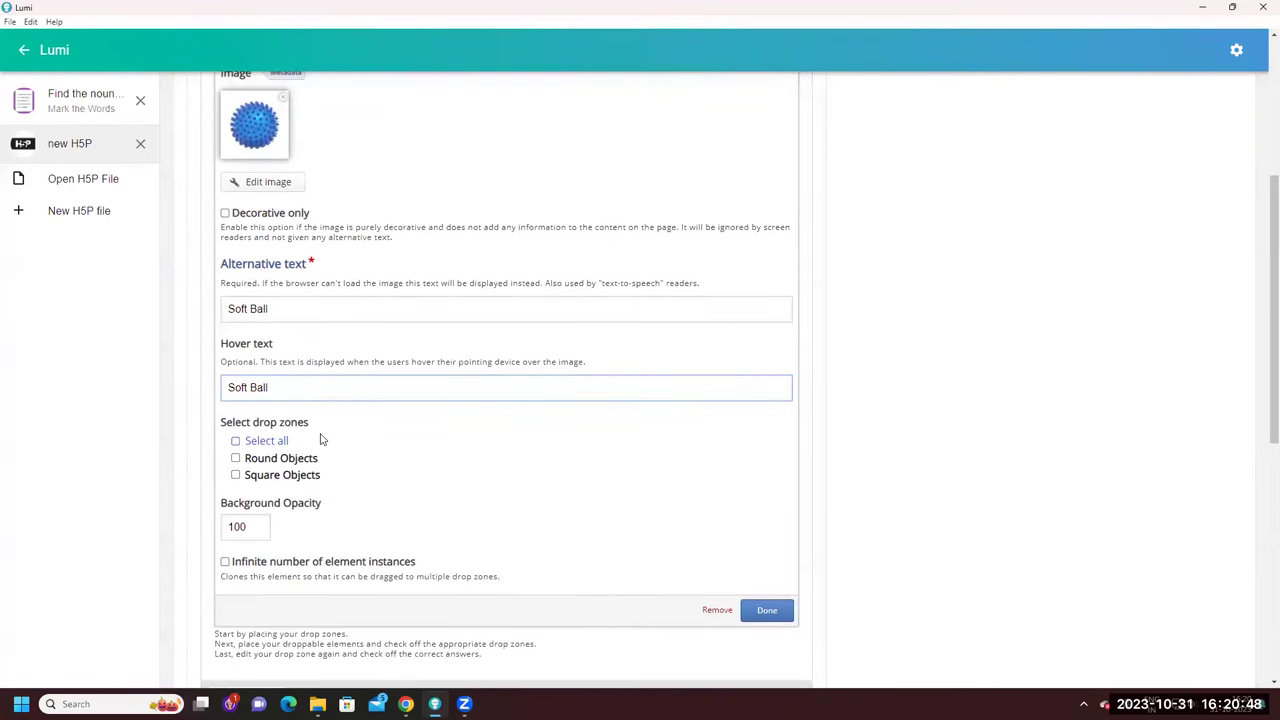
scroll(322, 439, up, 1)
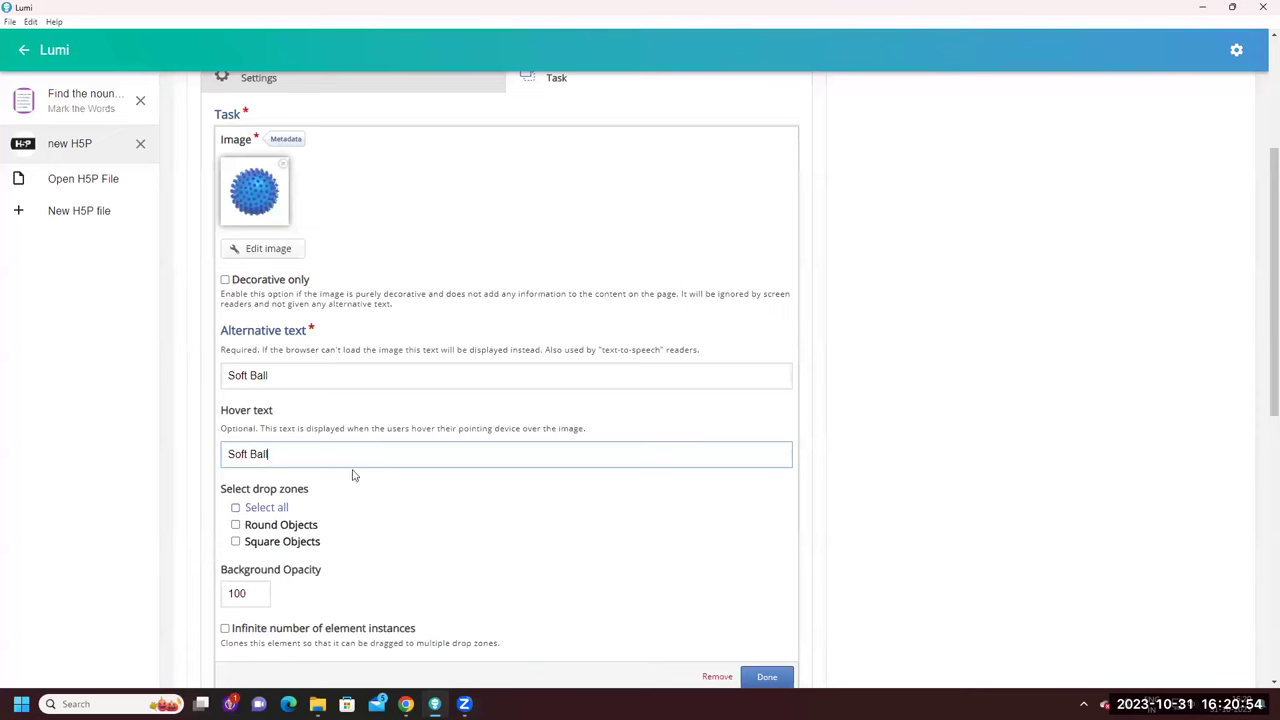
scroll(364, 499, down, 1)
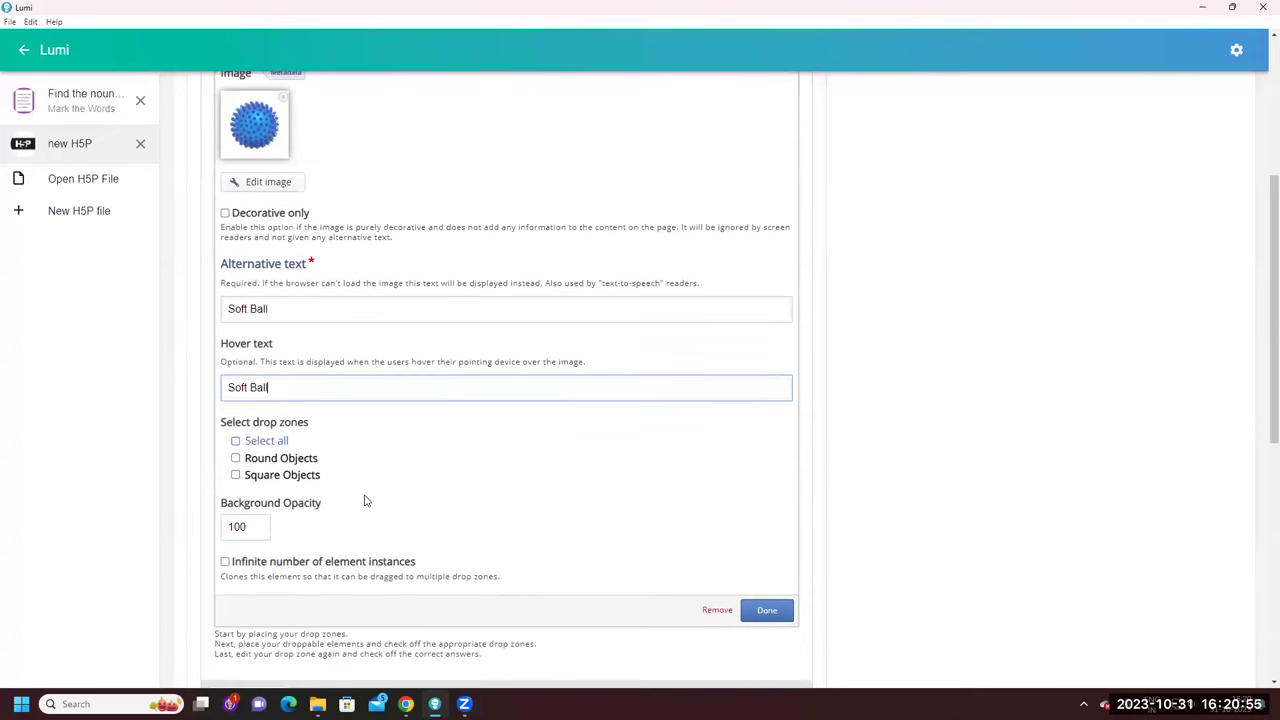
click(236, 459)
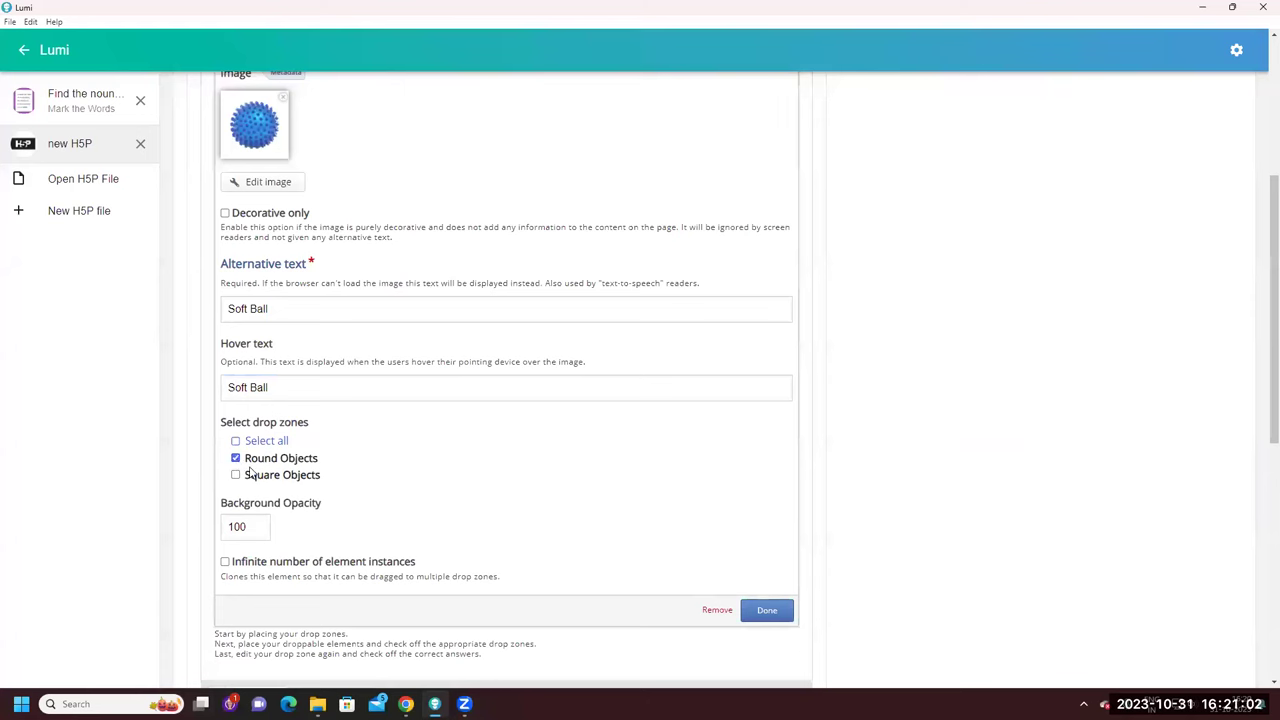
click(767, 612)
scroll(492, 523, up, 2)
drag(398, 383, 476, 315)
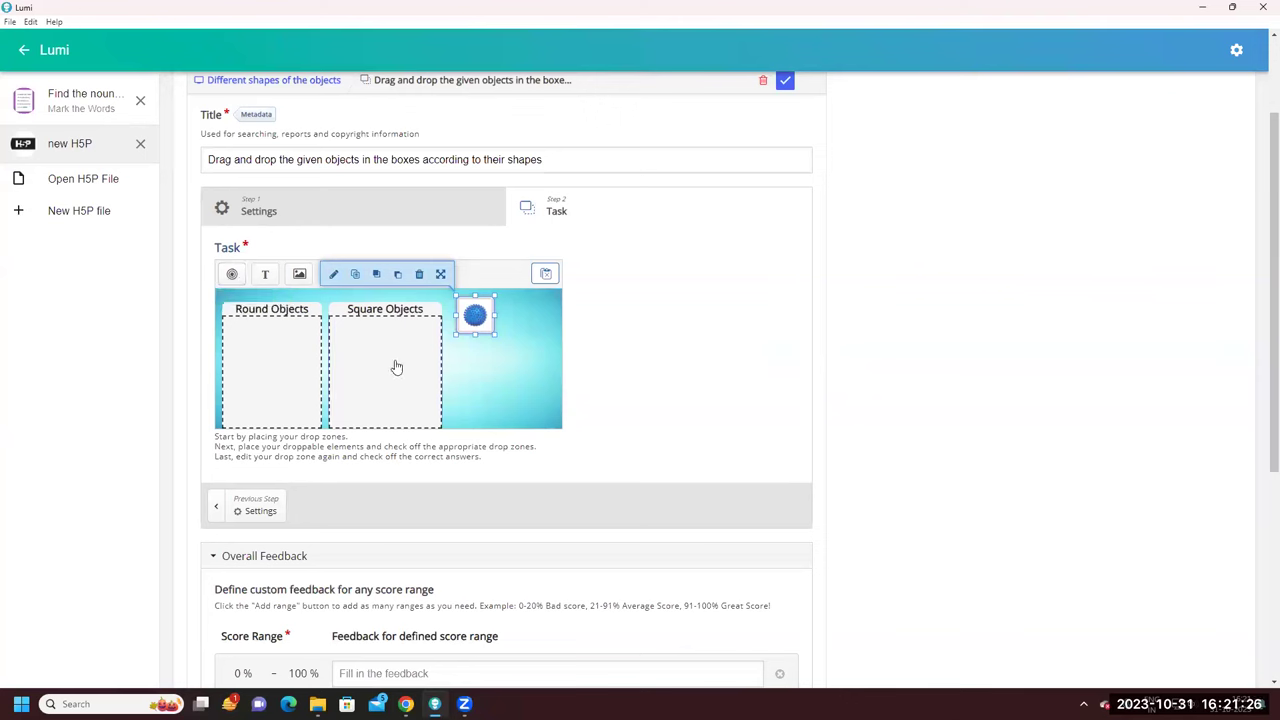
Narrow the Square Objects drop zone from its right edge to about the width of the Round Objects zone
click(237, 366)
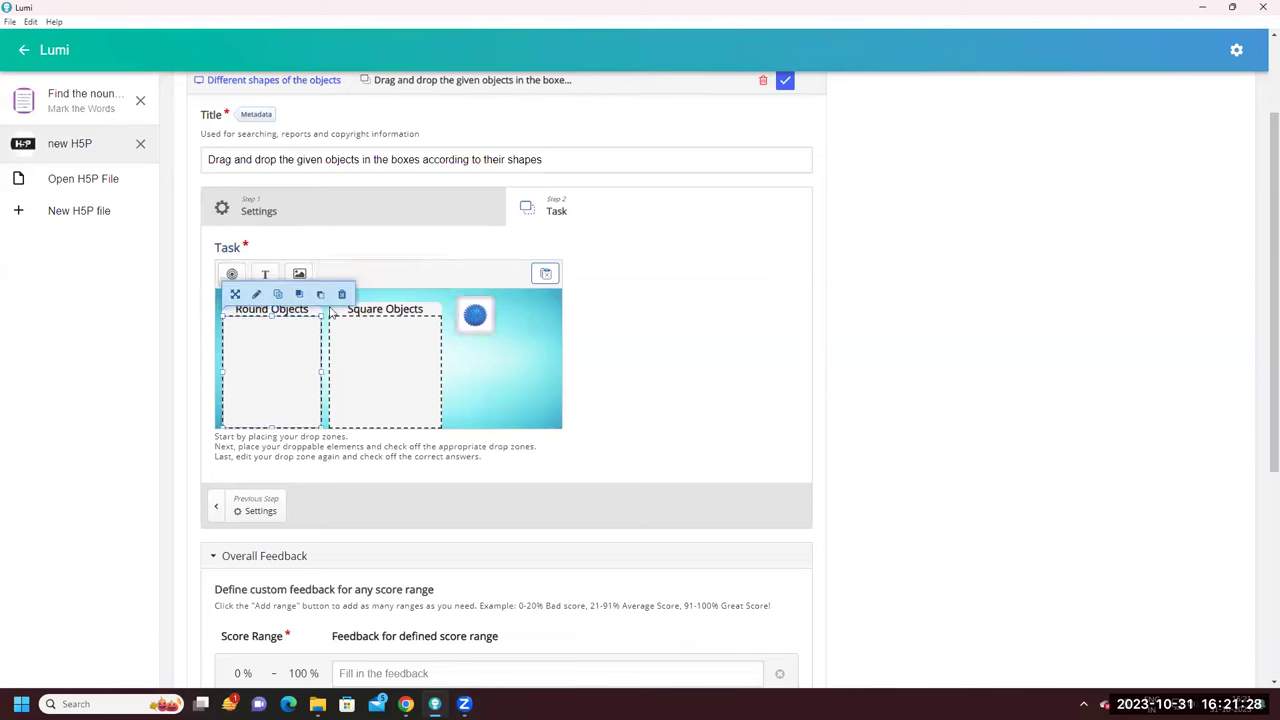
click(367, 366)
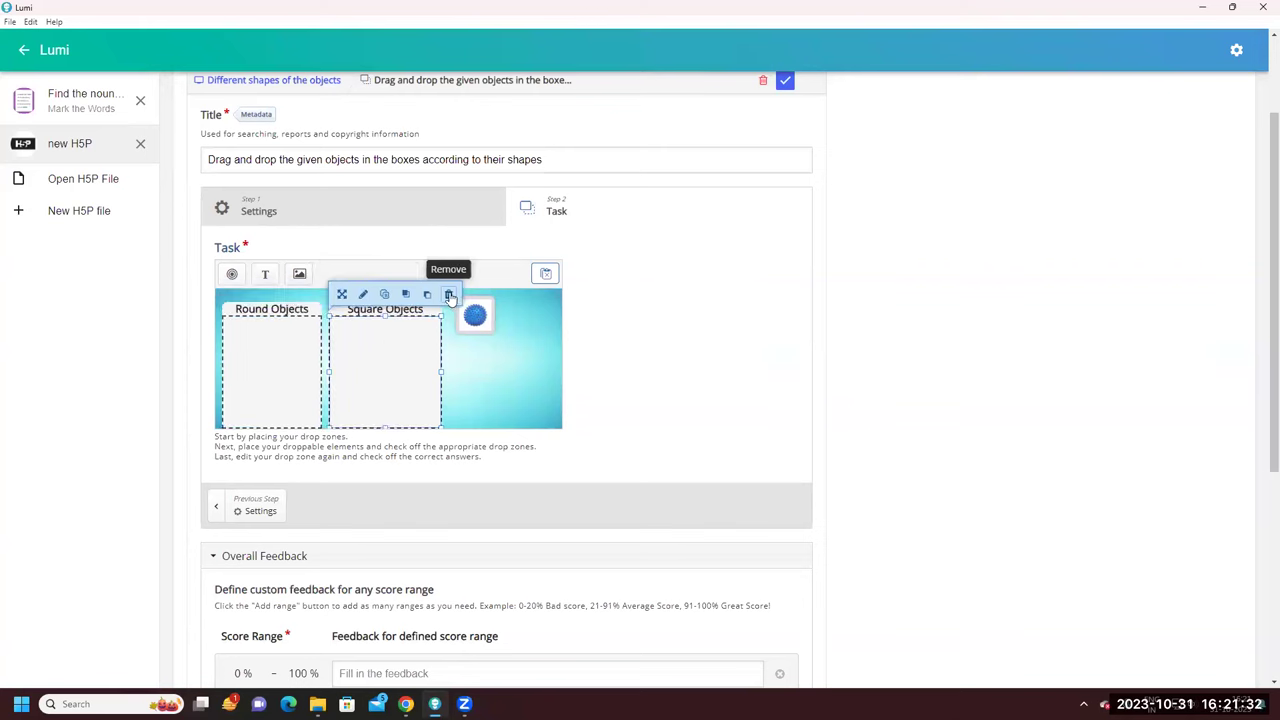
click(257, 380)
click(367, 390)
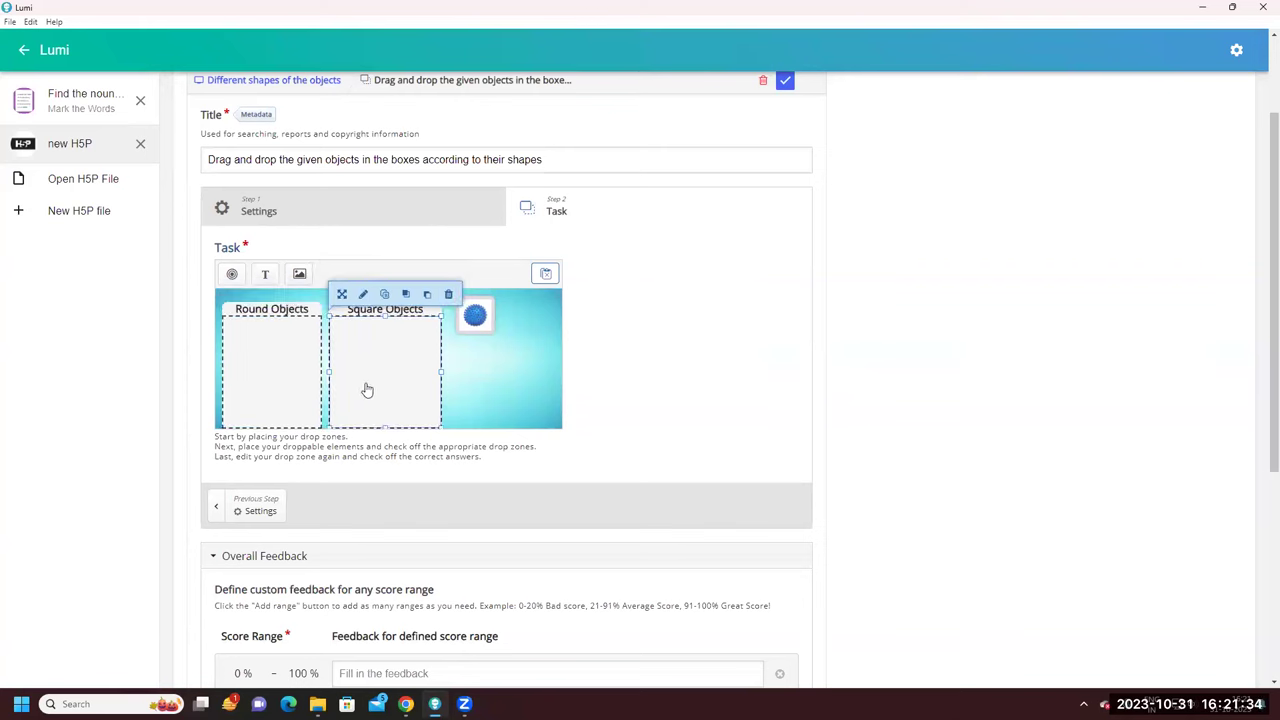
drag(440, 372, 428, 380)
click(511, 381)
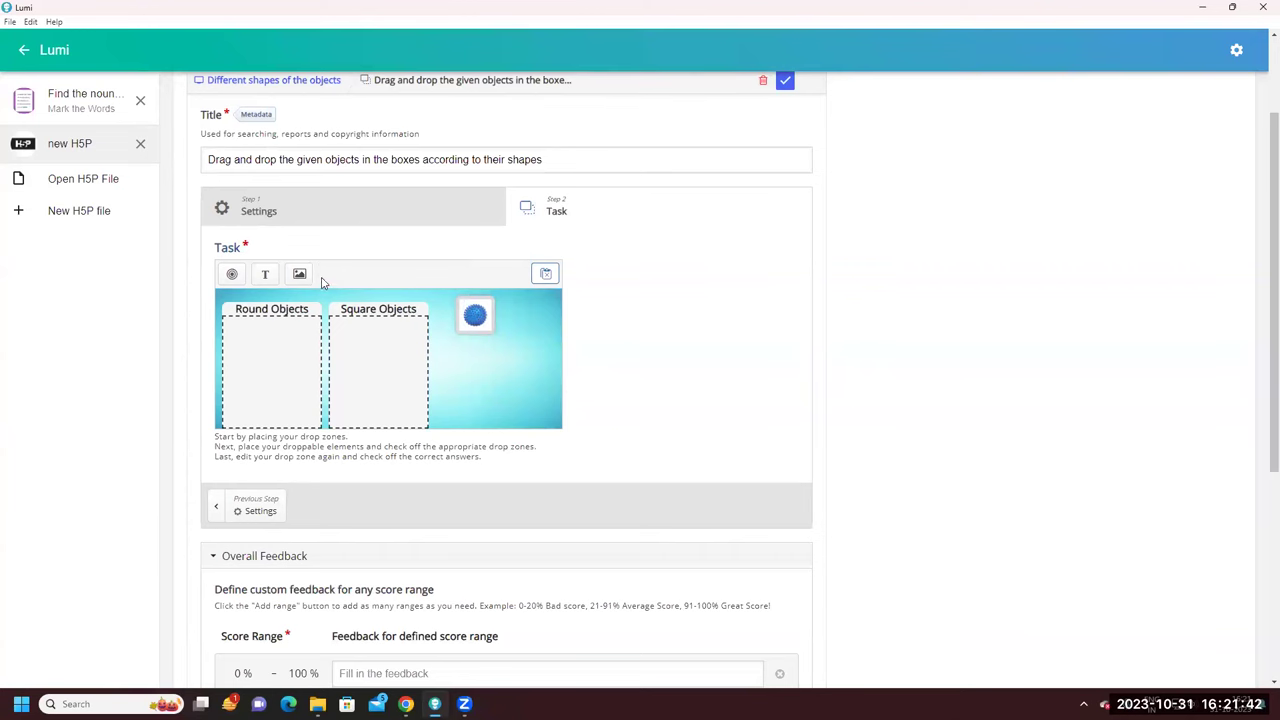
Add an image element to the task using the picture file "pencil"
drag(299, 273, 304, 278)
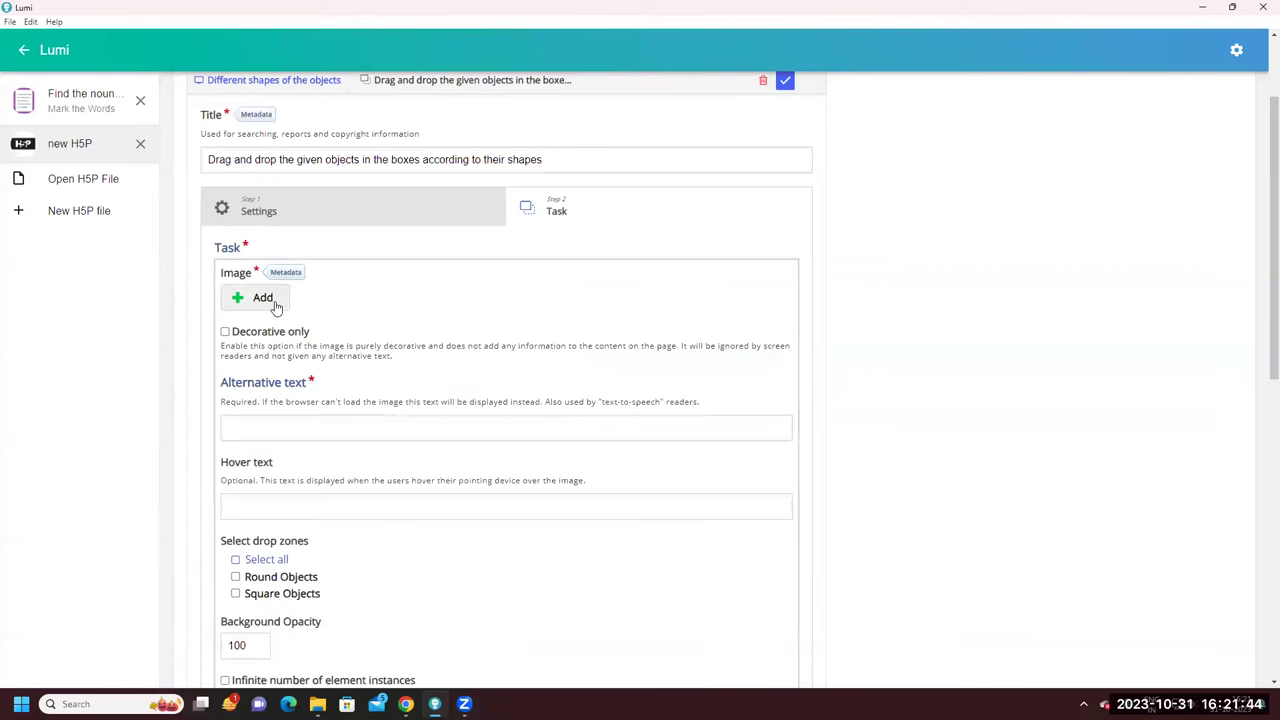
click(276, 307)
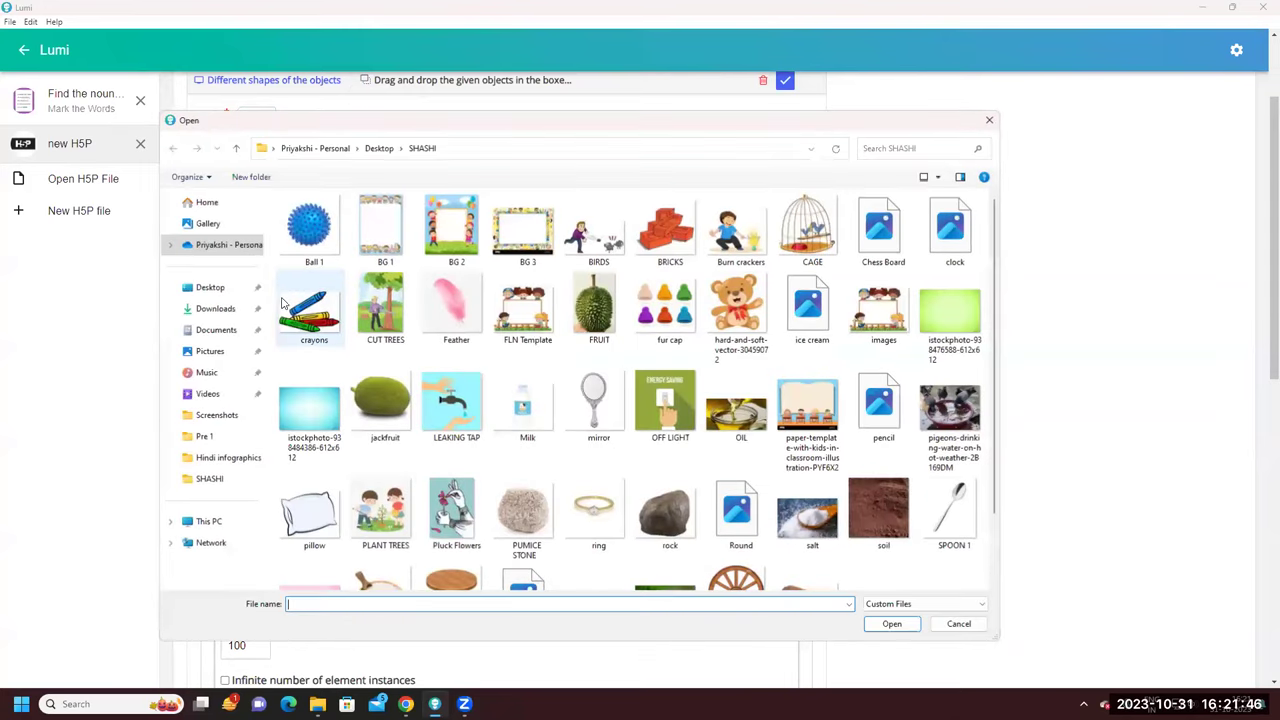
scroll(661, 479, down, 1)
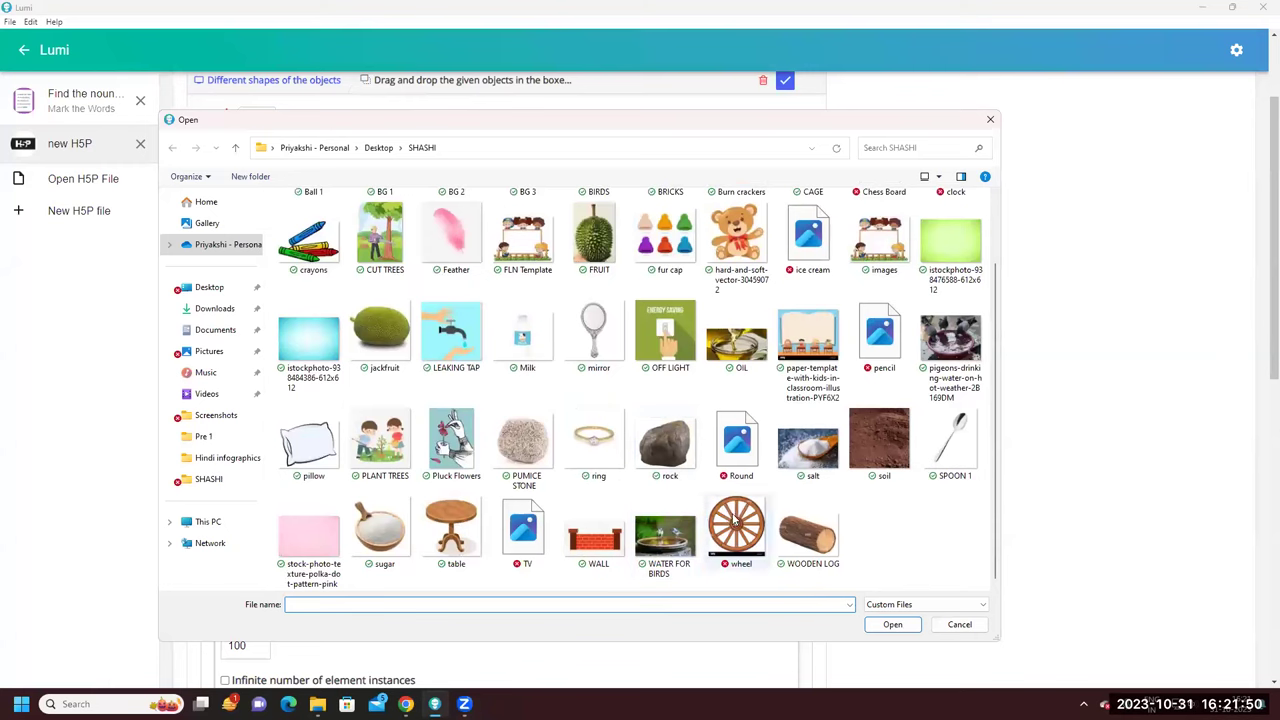
click(881, 356)
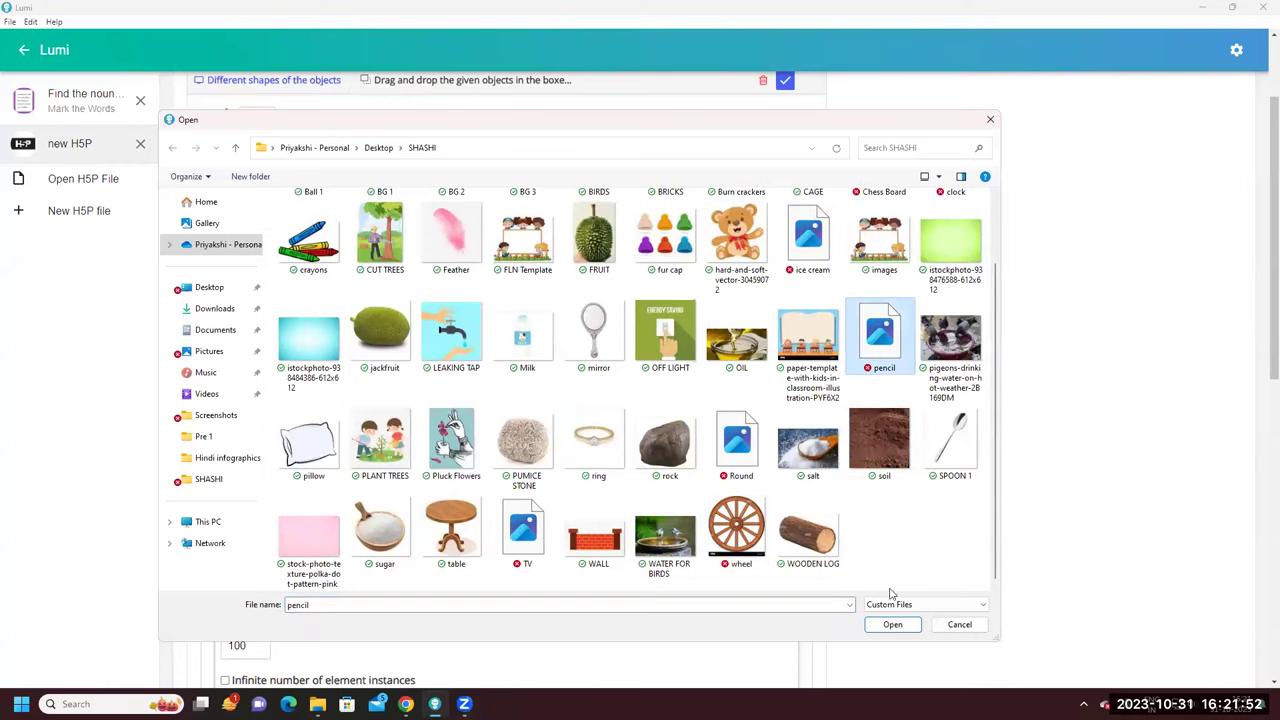
click(882, 627)
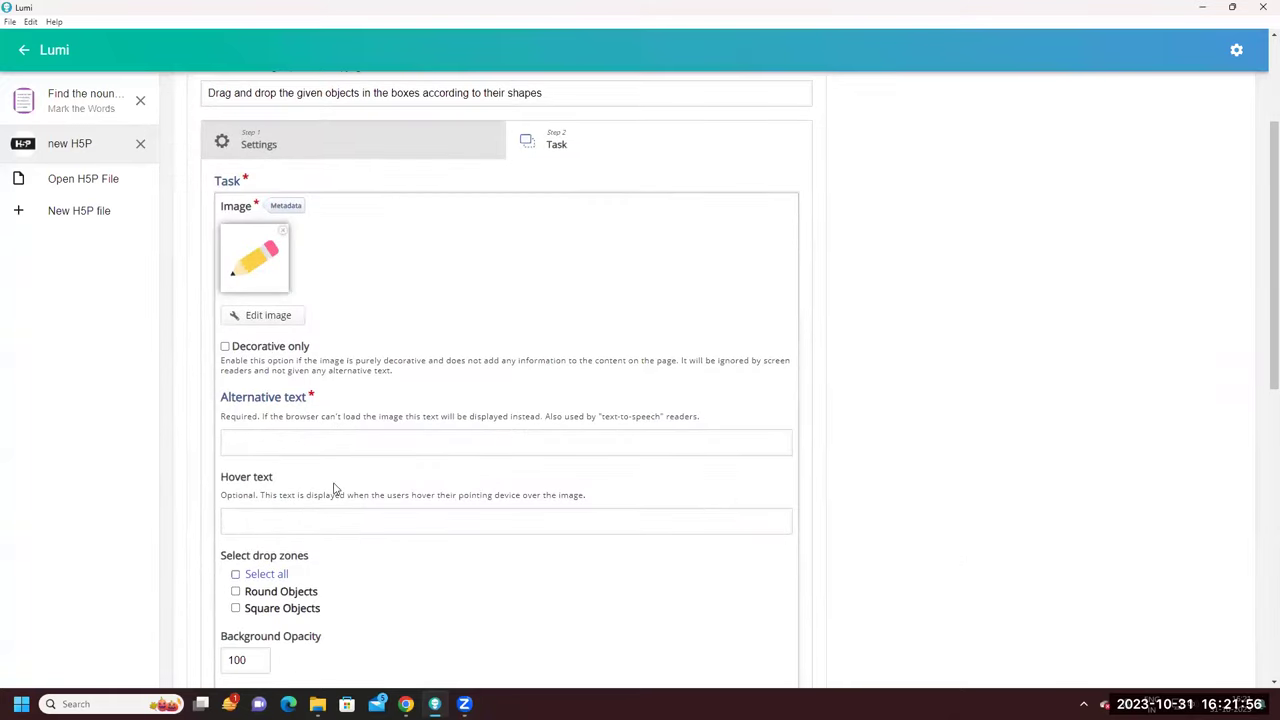
Enter "Pencil" as both the alternative text and the hover text of the pencil image
click(289, 438)
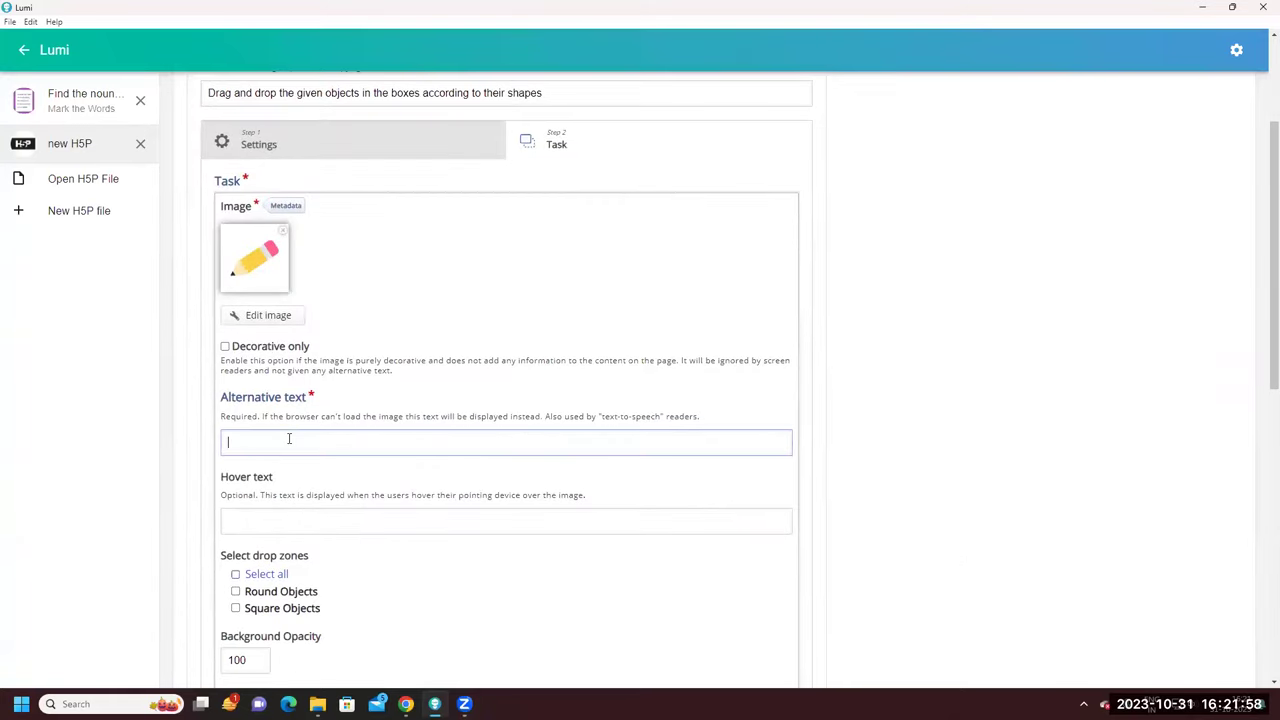
scroll(289, 440, down, 3)
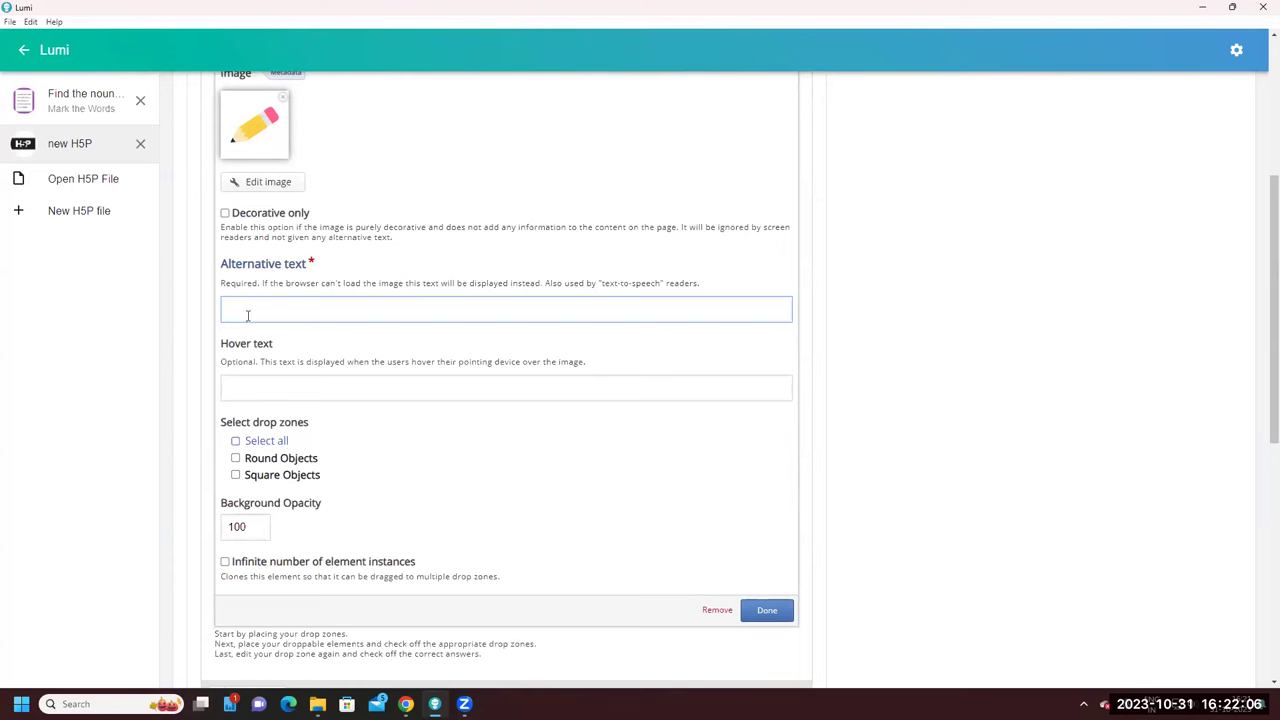
text(Pencil)
double_click(250, 313)
key(ctrl+c)
click(250, 385)
key(ctrl+v)
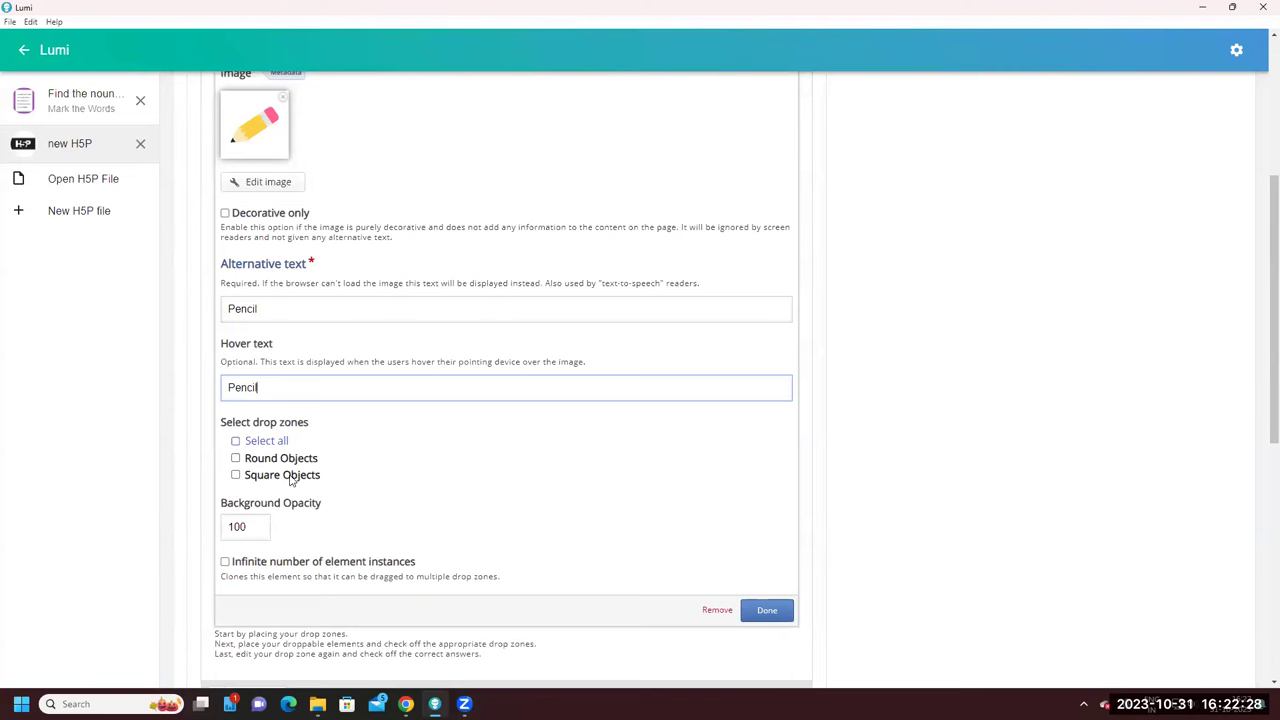
Finish the pencil image's setup without assigning it to any drop zone
scroll(391, 511, up, 2)
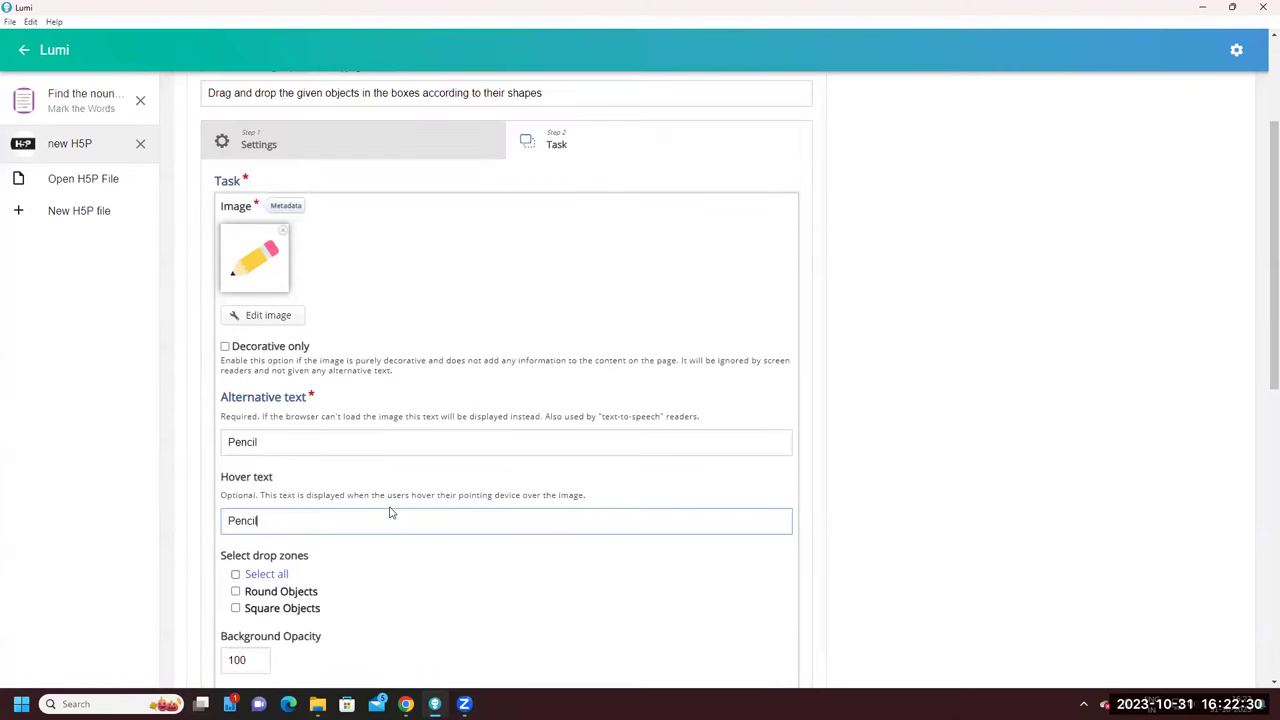
scroll(471, 526, down, 1)
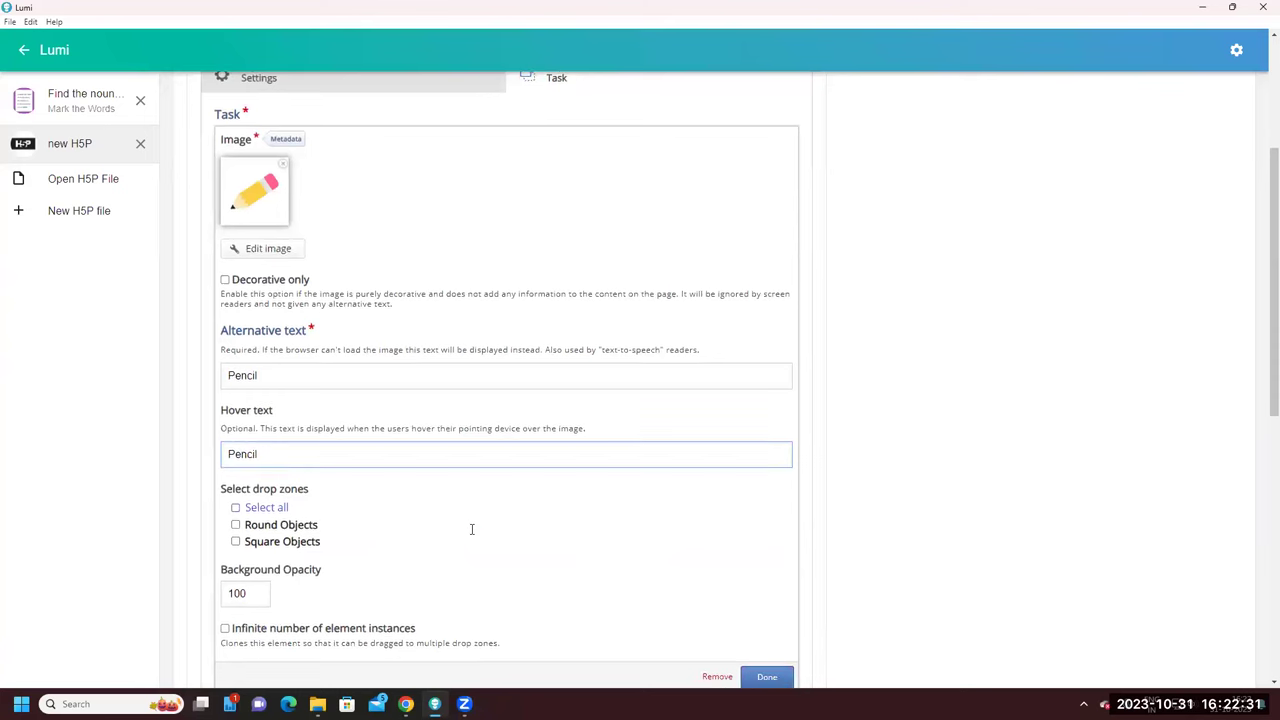
click(768, 678)
scroll(459, 473, up, 3)
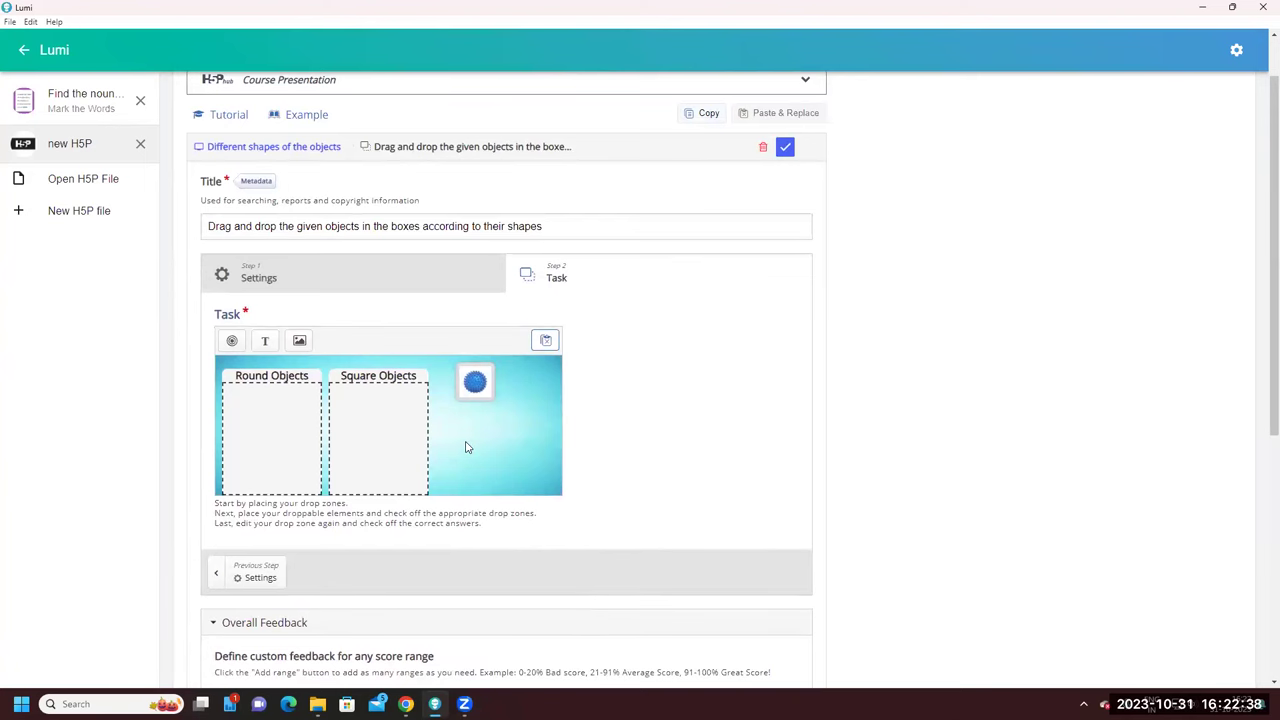
scroll(466, 447, down, 5)
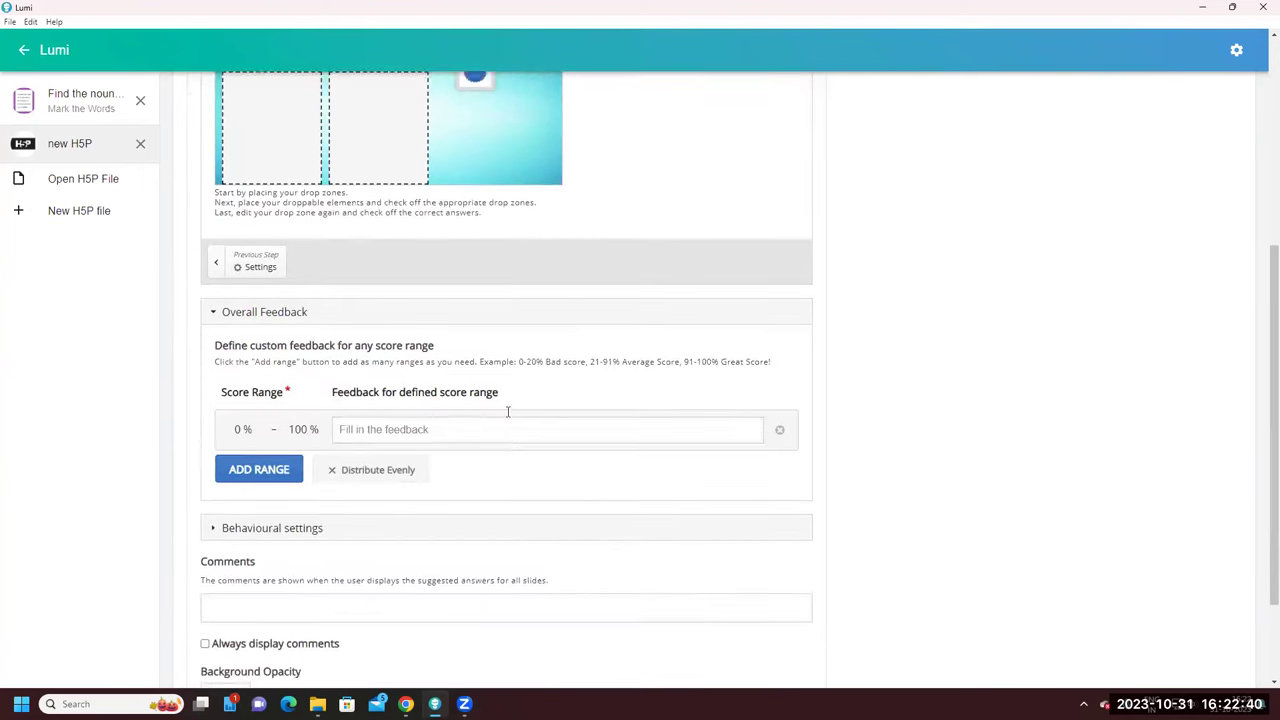
scroll(507, 411, up, 2)
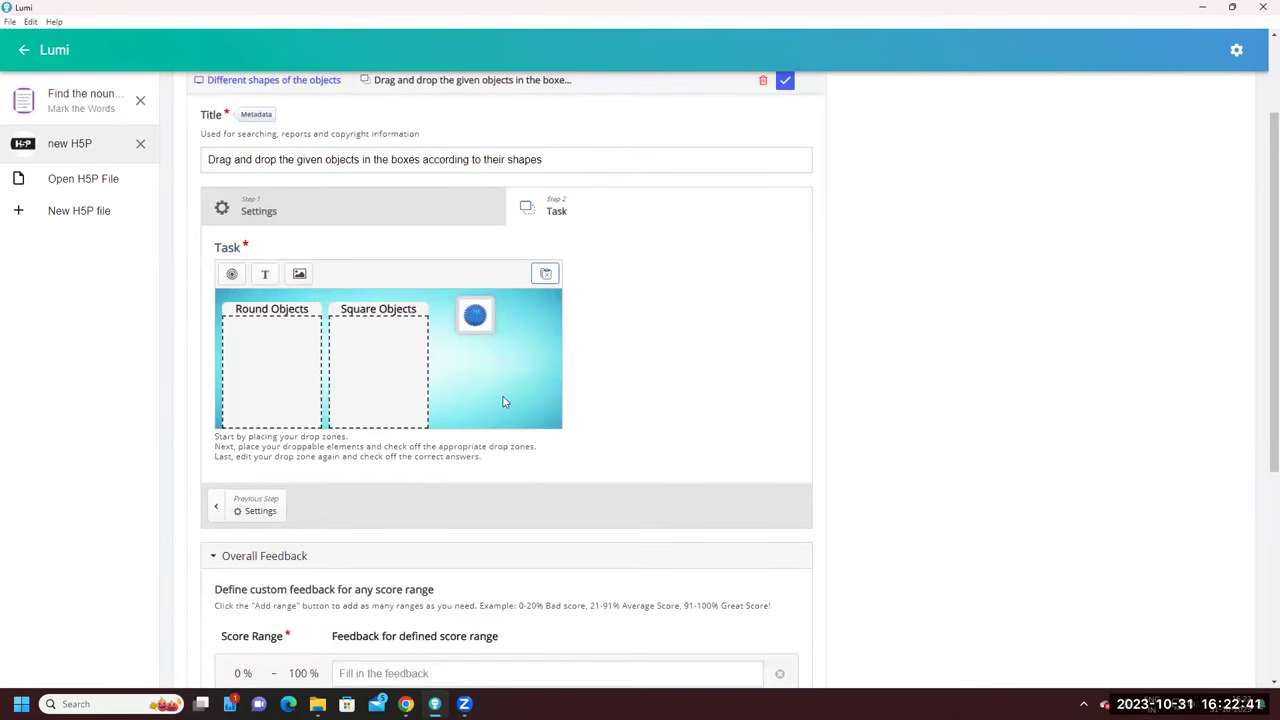
Add another image element to the task using the picture file "crayons"
click(299, 275)
click(260, 297)
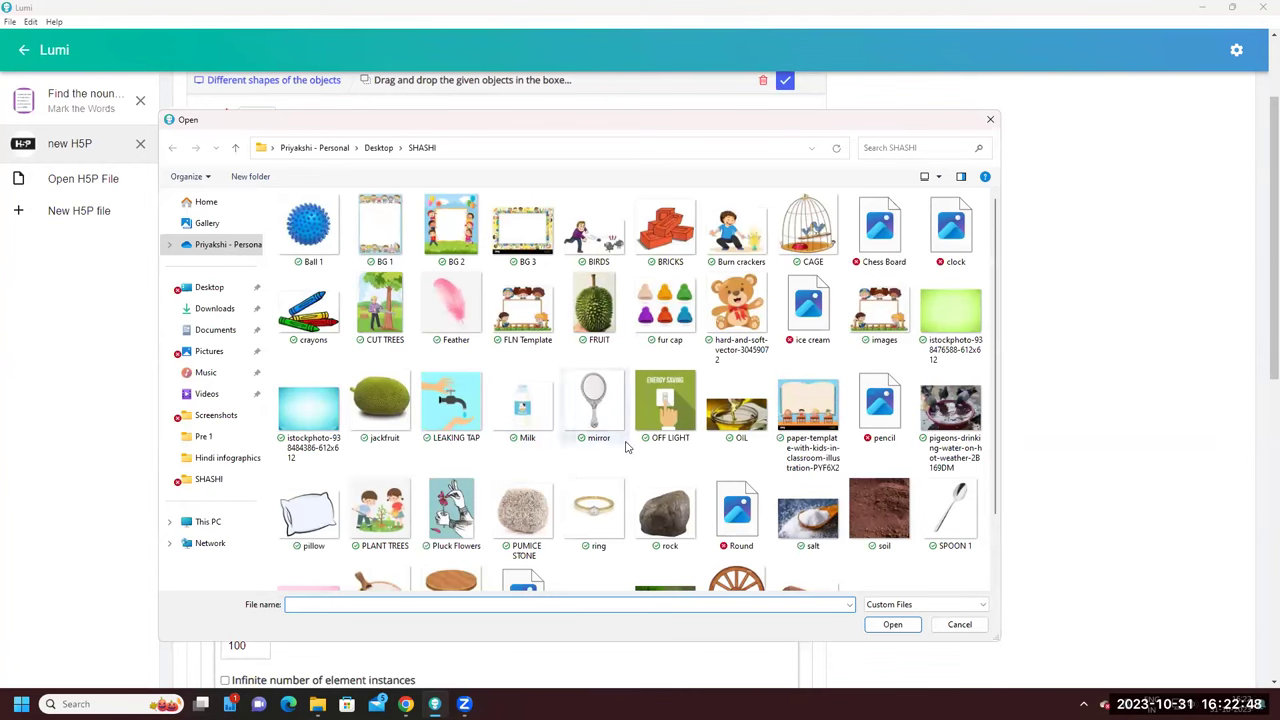
click(878, 408)
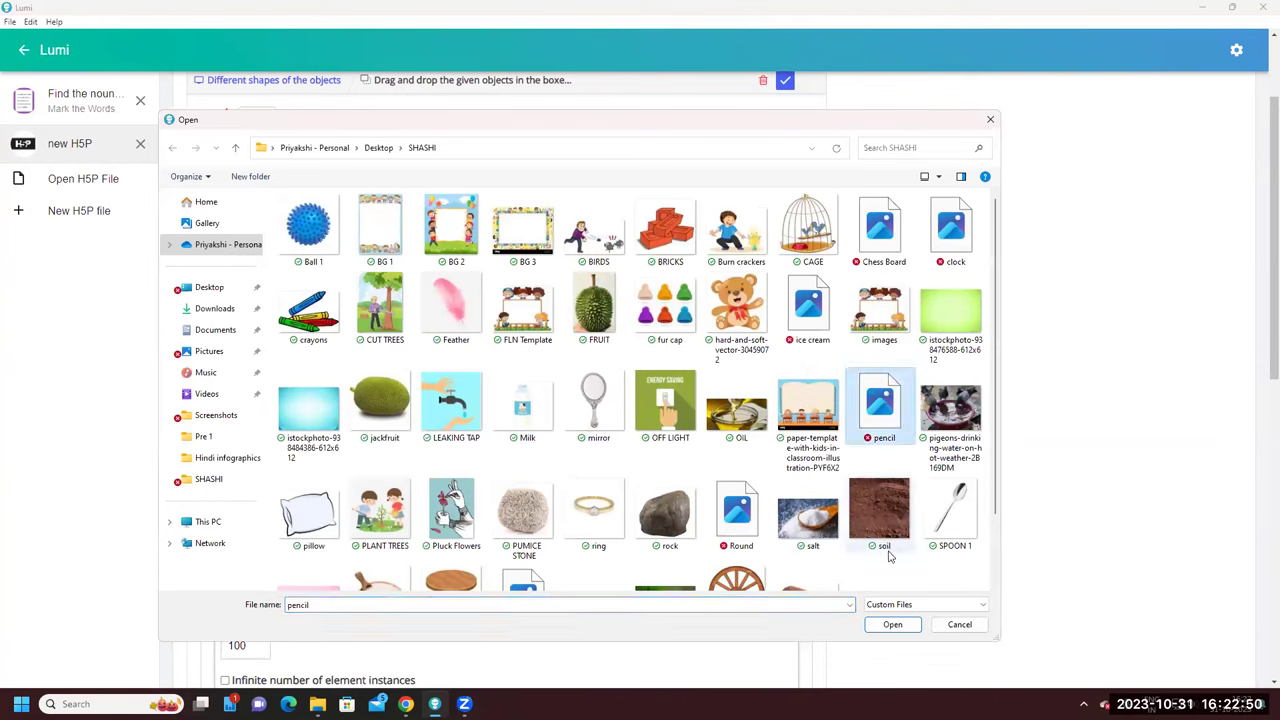
click(308, 310)
click(893, 625)
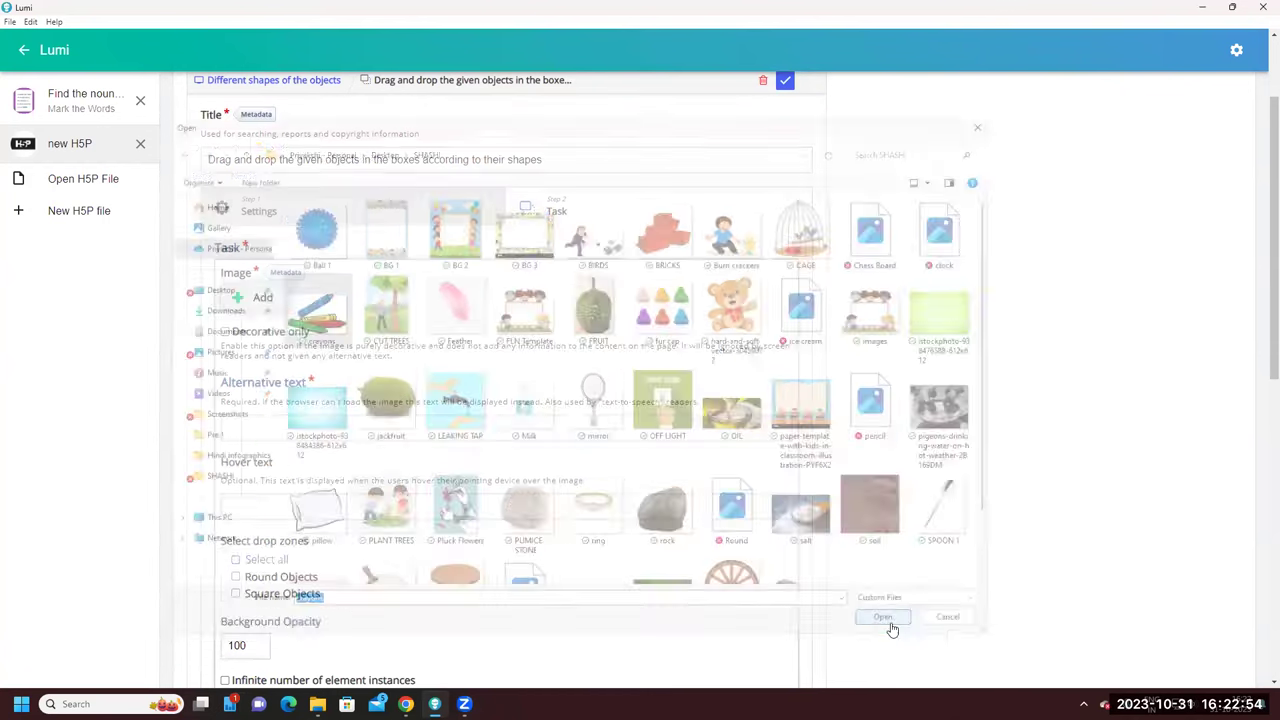
Enter "Crayons" as both the alternative text and the hover text of the crayons image
scroll(327, 430, down, 1)
click(327, 442)
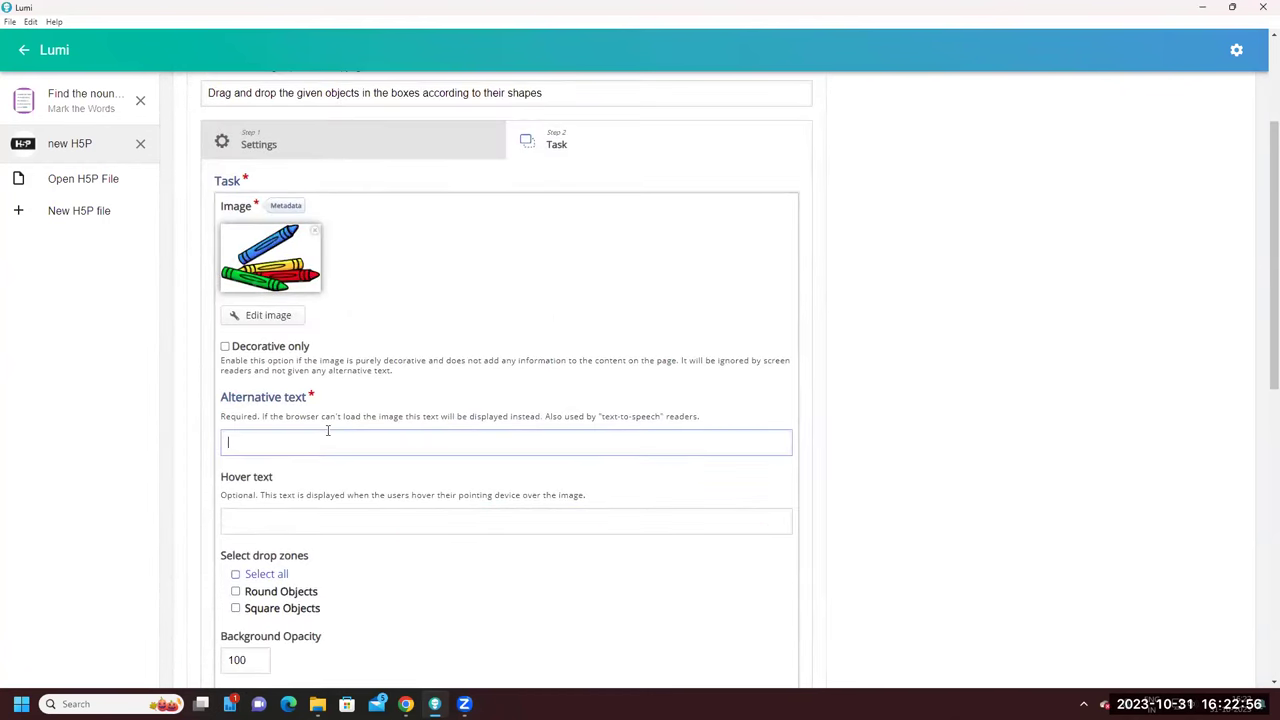
key(Caps_Lock)
text(C)
key(Caps_Lock)
text(ra)
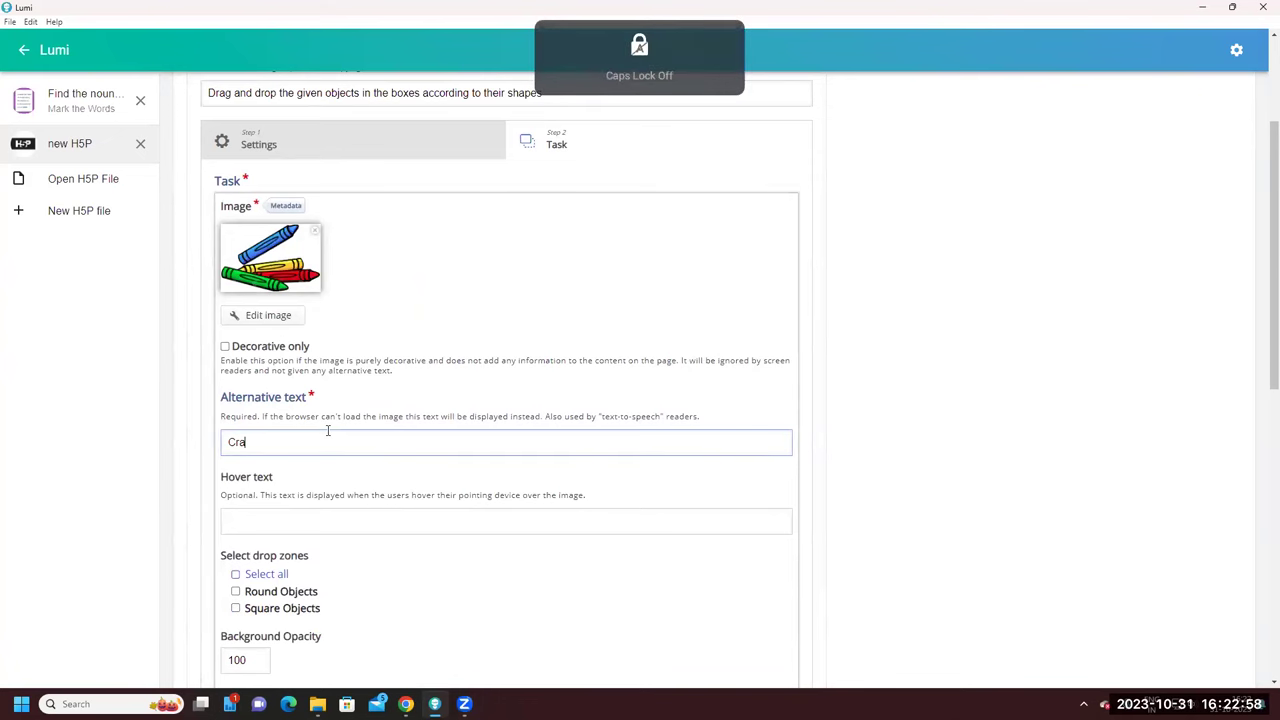
text(yons)
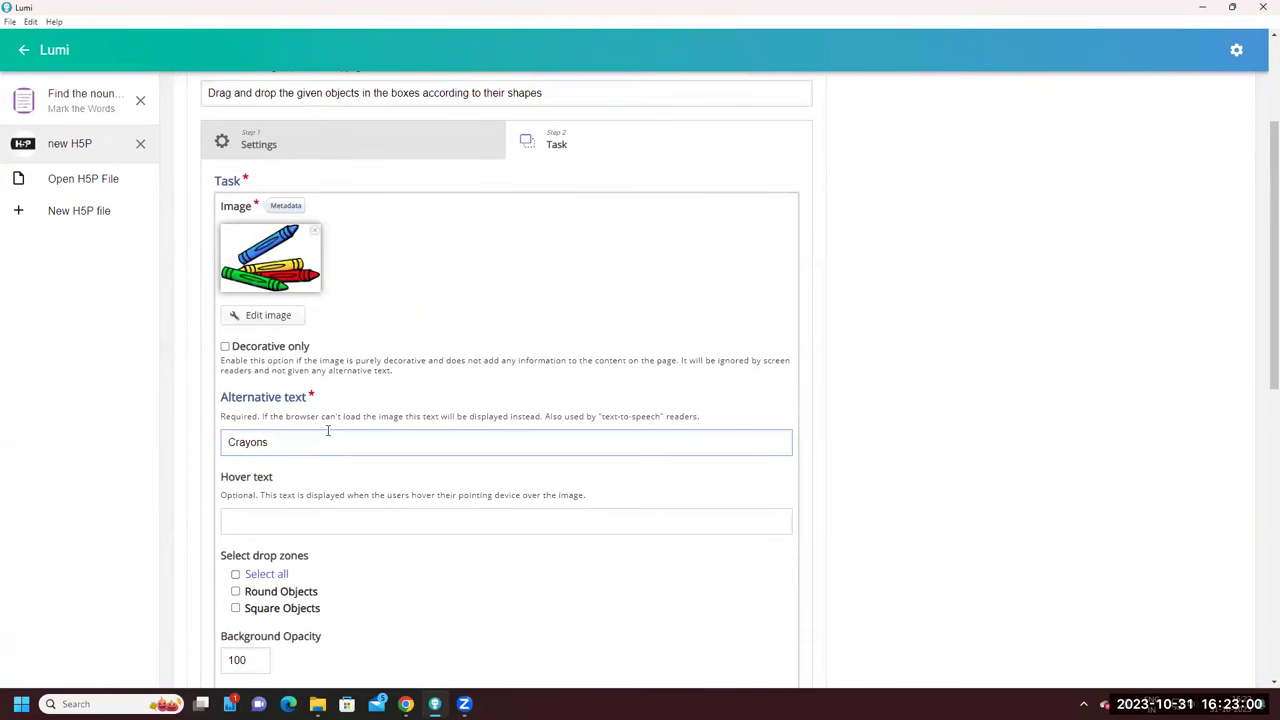
scroll(246, 360, down, 2)
double_click(258, 314)
key(ctrl+c)
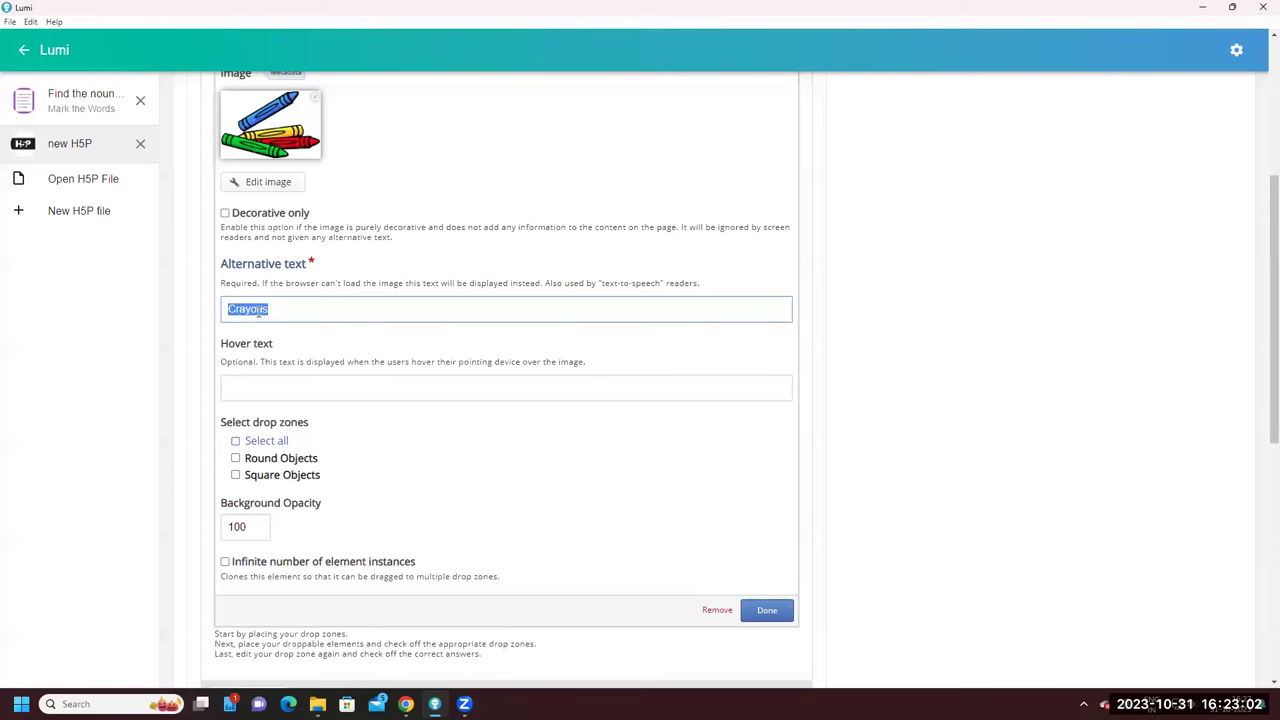
click(249, 384)
key(ctrl+v)
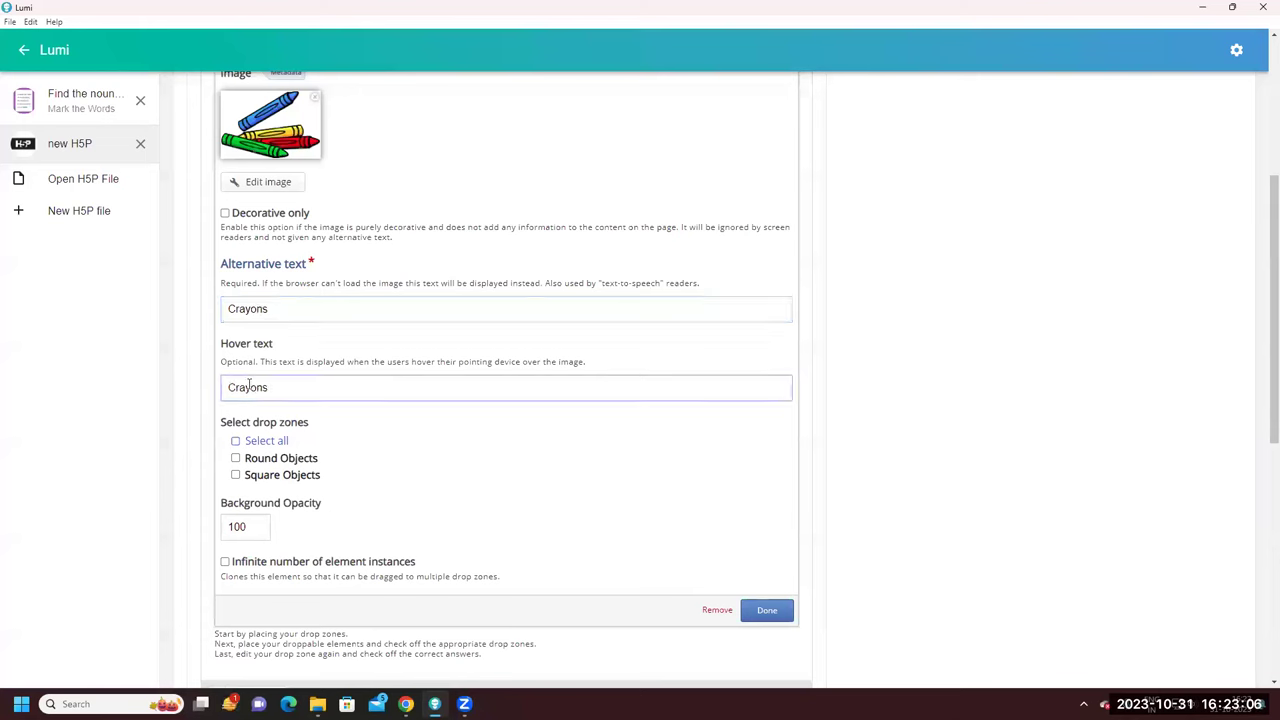
Finish the crayons image's setup without assigning it to any drop zone
scroll(300, 428, down, 1)
scroll(300, 428, up, 1)
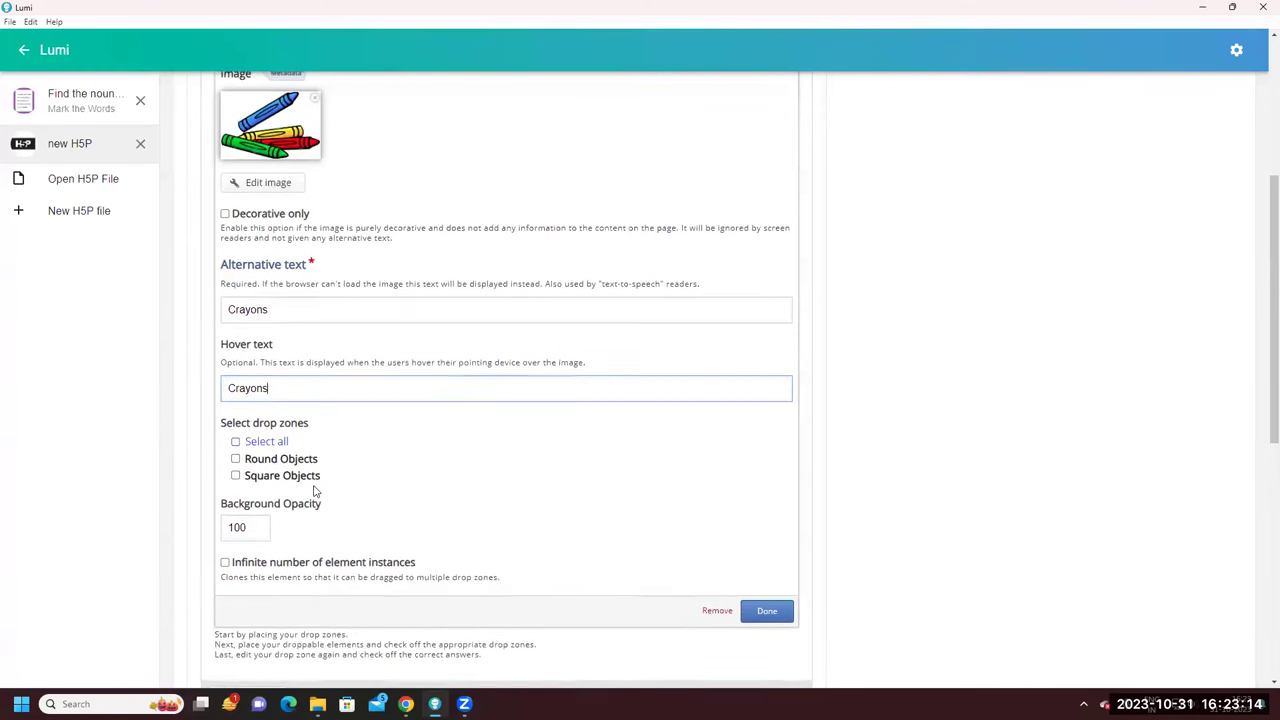
scroll(313, 490, up, 1)
scroll(405, 550, down, 1)
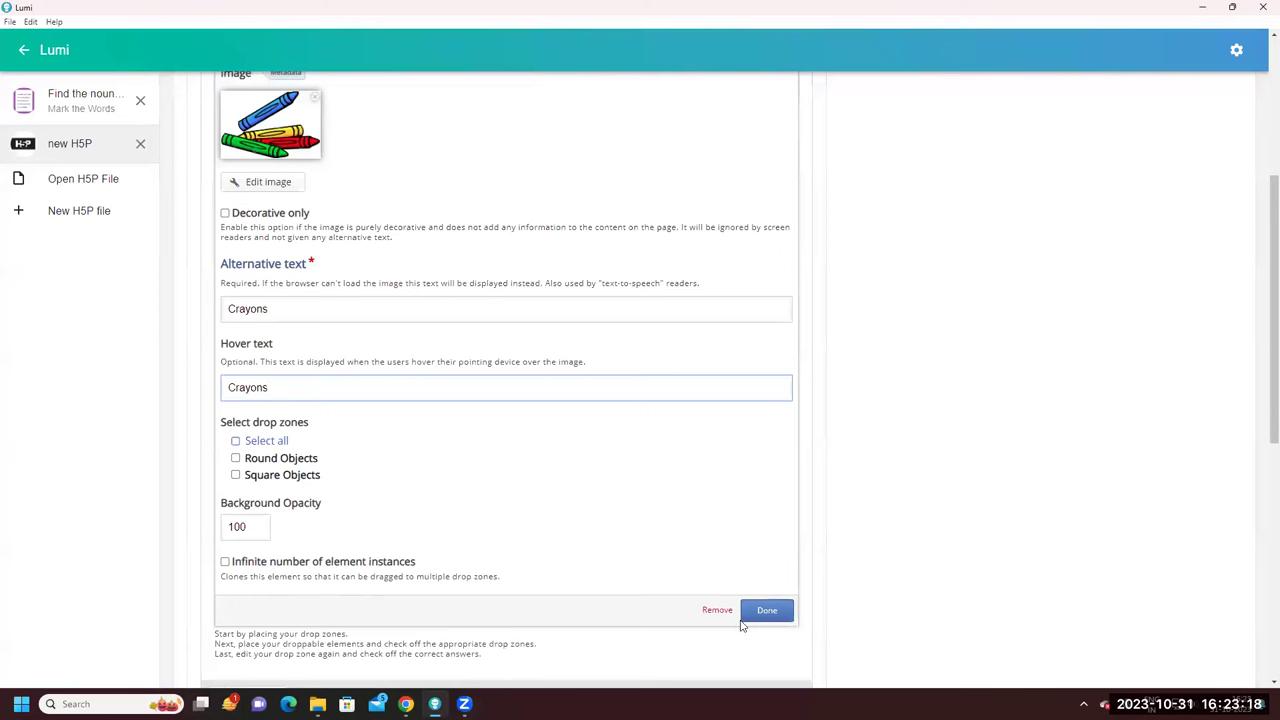
scroll(828, 676, up, 2)
scroll(788, 643, down, 1)
click(775, 680)
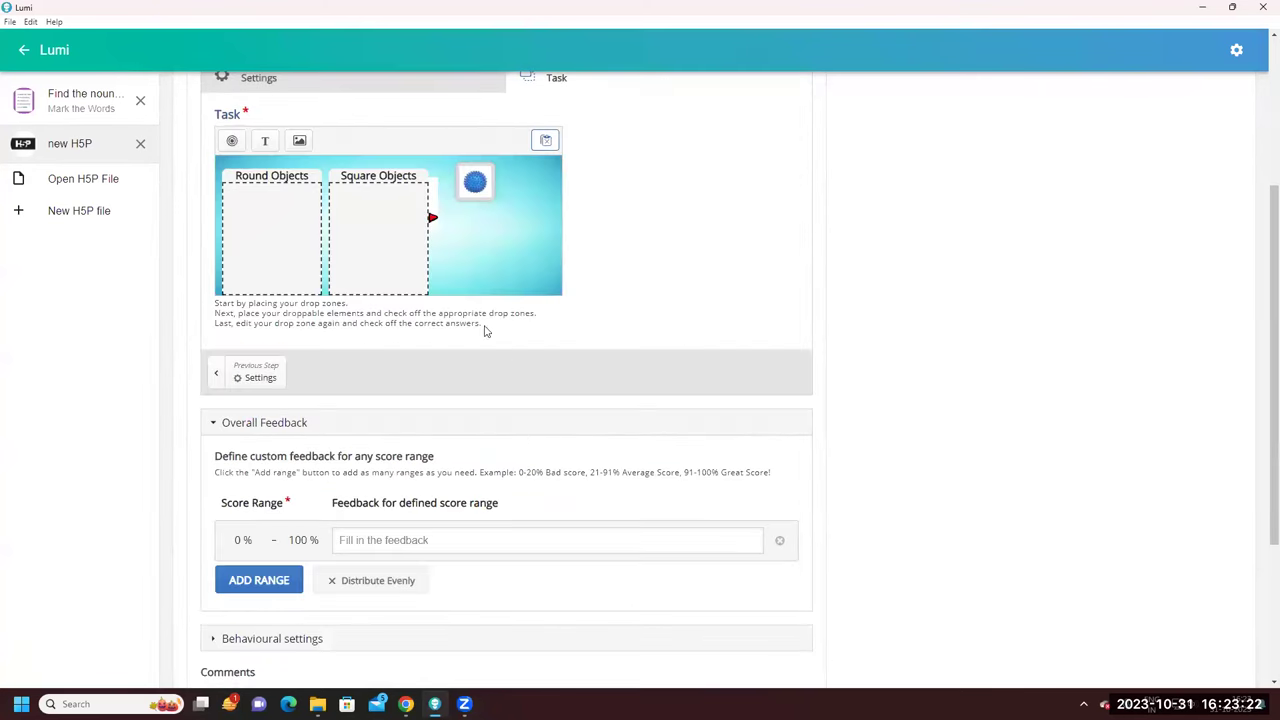
Move the crayons image out from behind the Square Objects zone to the right of the ball image, at about the ball's size
click(435, 215)
drag(468, 231, 528, 188)
click(508, 238)
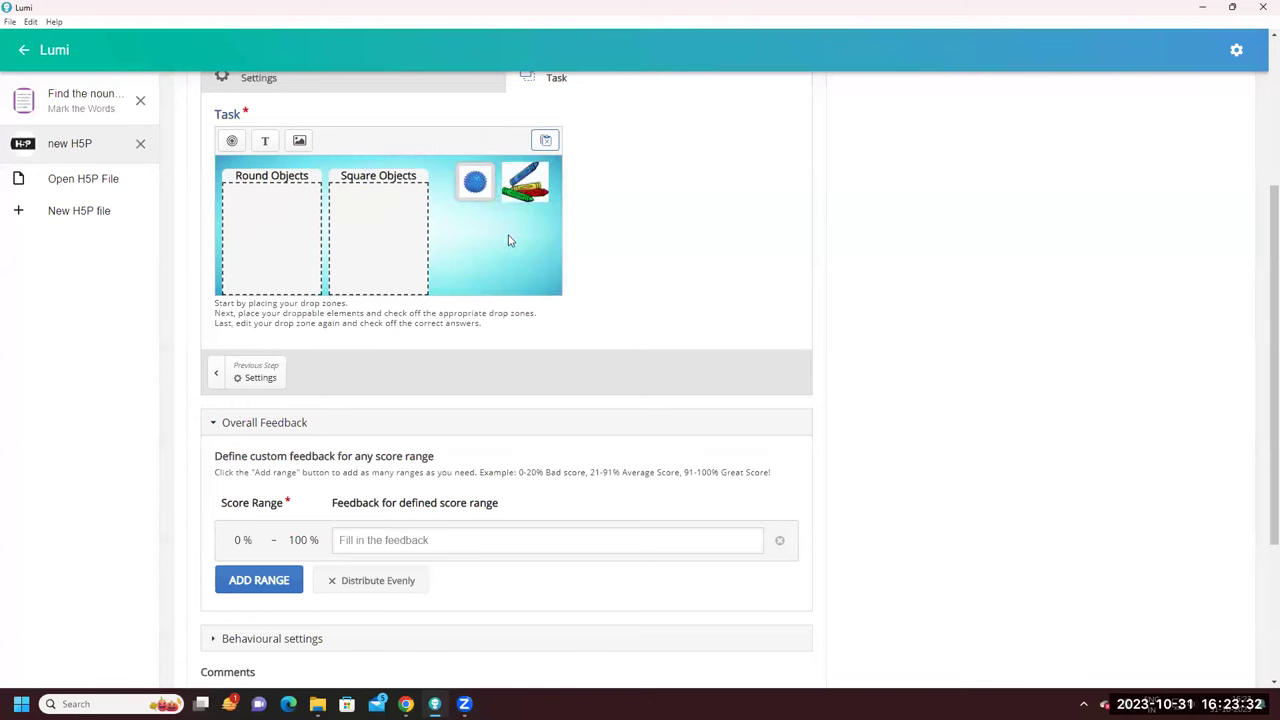
Add another image element to the task using the picture file "TV"
scroll(558, 385, up, 1)
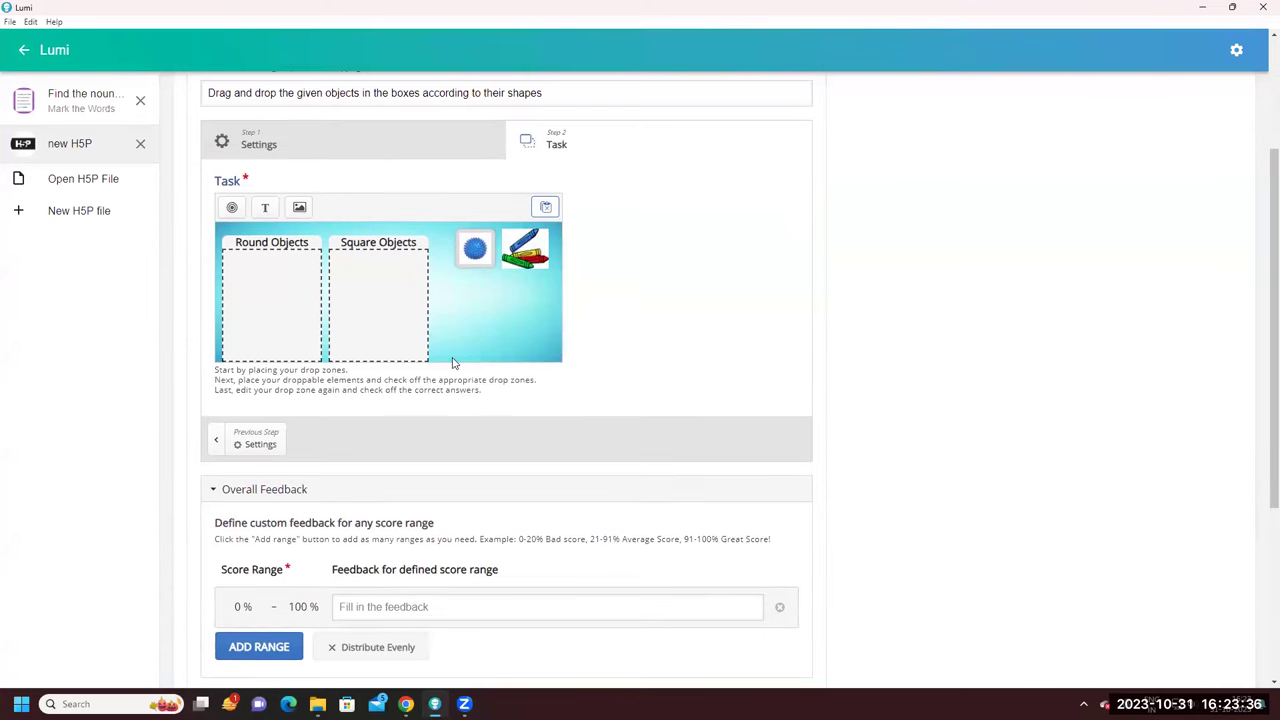
click(301, 209)
click(267, 234)
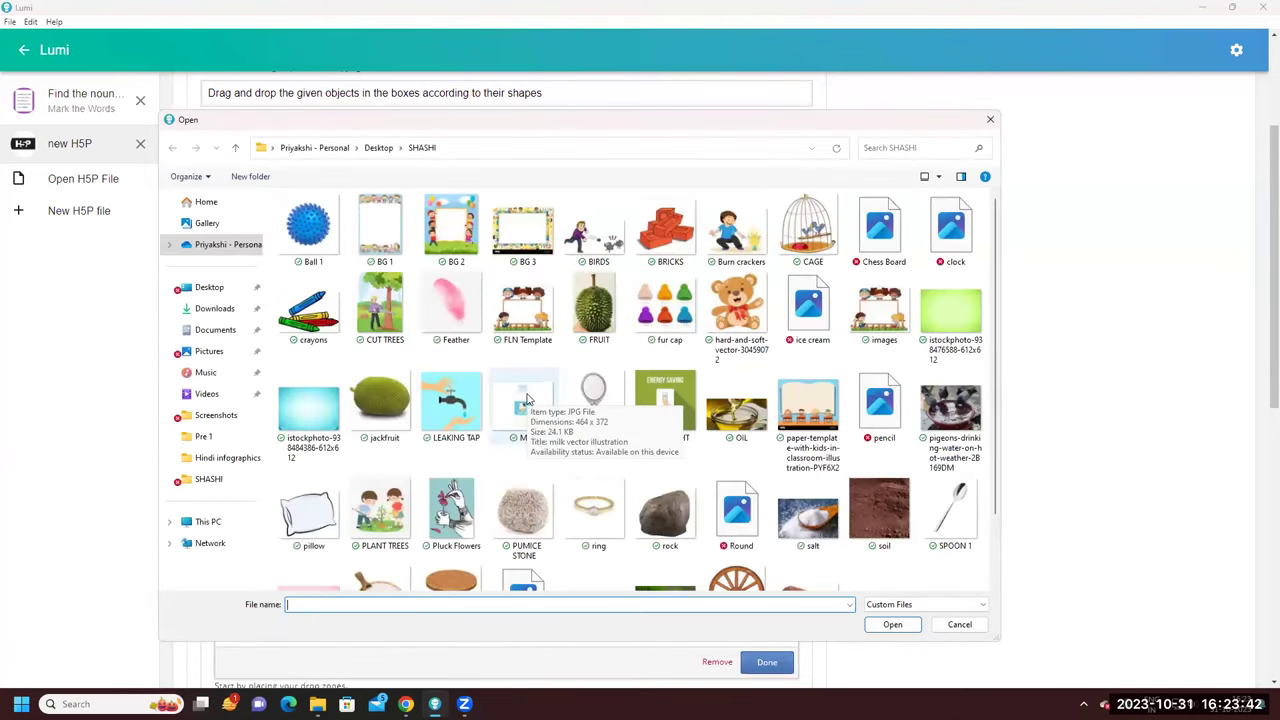
scroll(527, 400, down, 1)
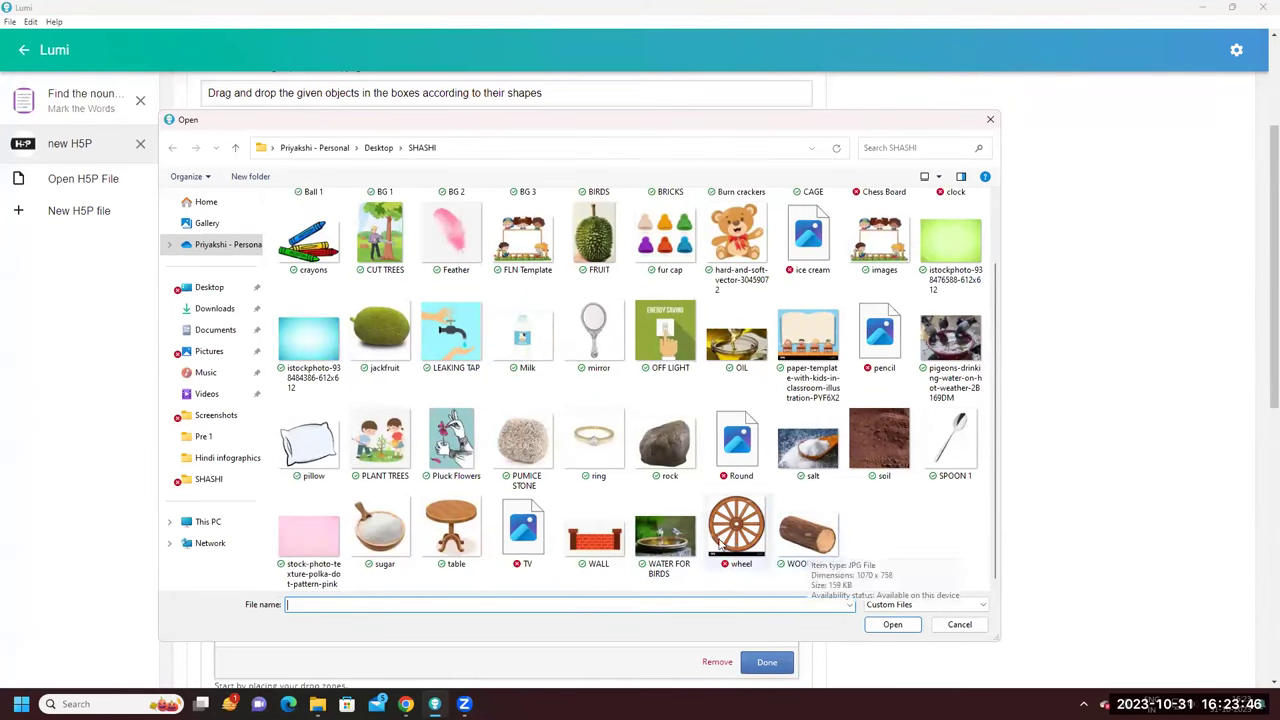
click(892, 624)
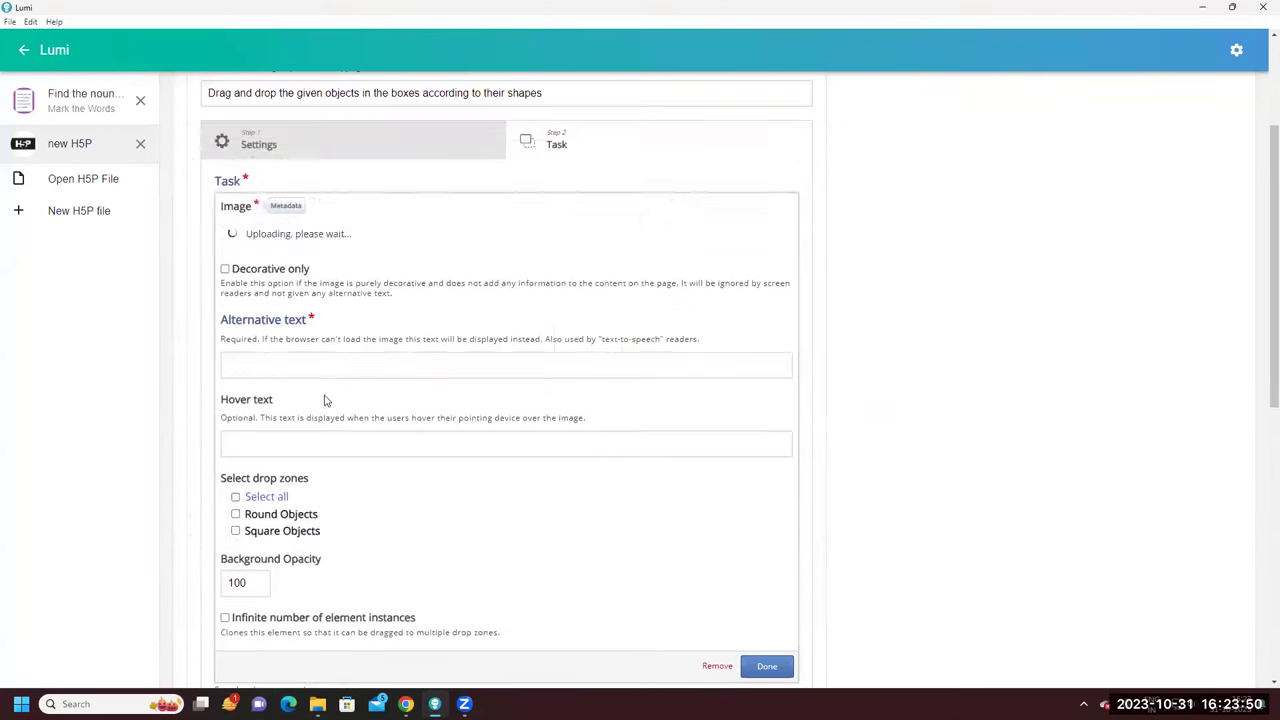
Enter "TV" as both the alternative text and the hover text of the television image
click(305, 375)
key(Caps_Lock)
text(TV)
click(282, 455)
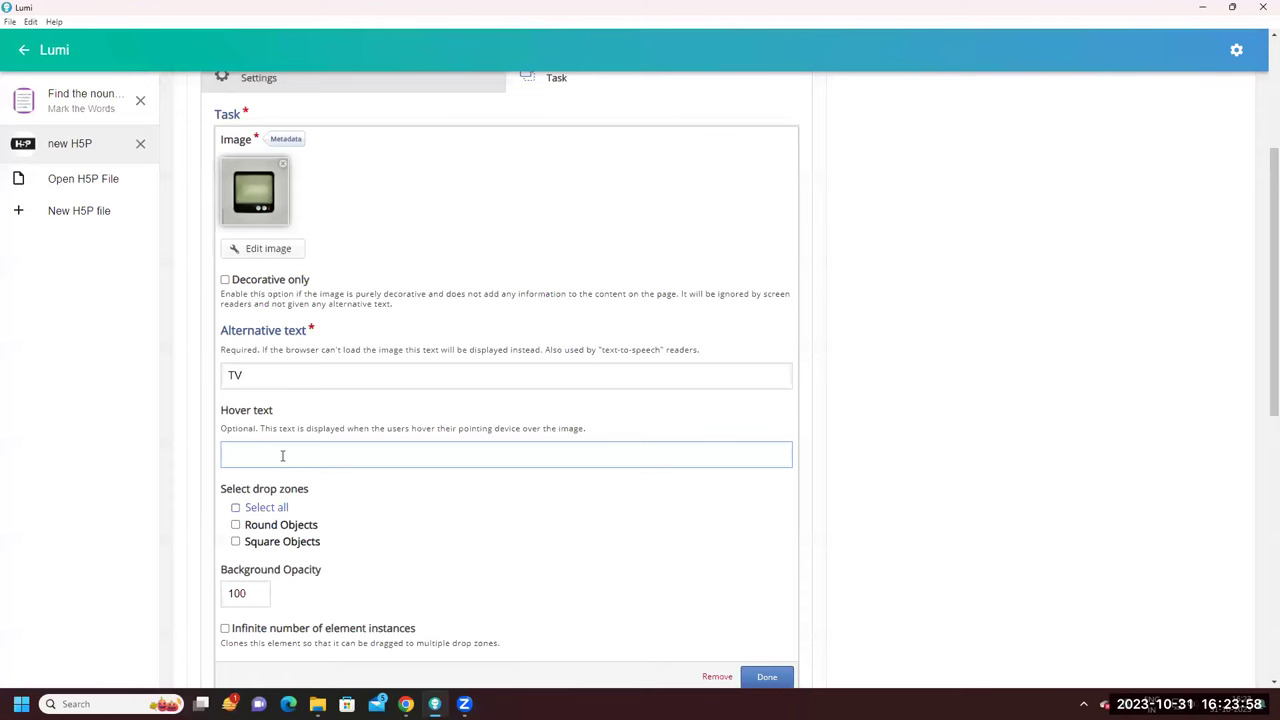
text(TV)
scroll(280, 457, down, 1)
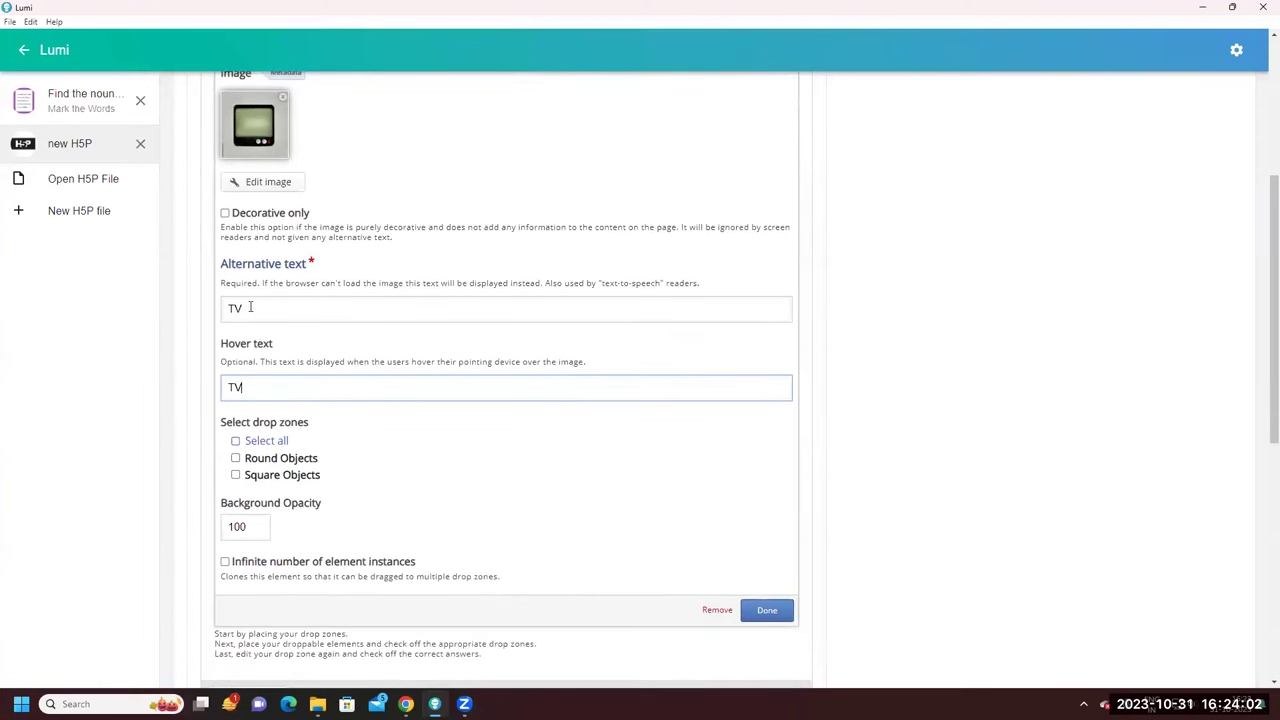
Assign the TV image to the Square Objects drop zone, finish its setup and place it directly below the ball at about the same size
click(236, 475)
scroll(370, 516, down, 1)
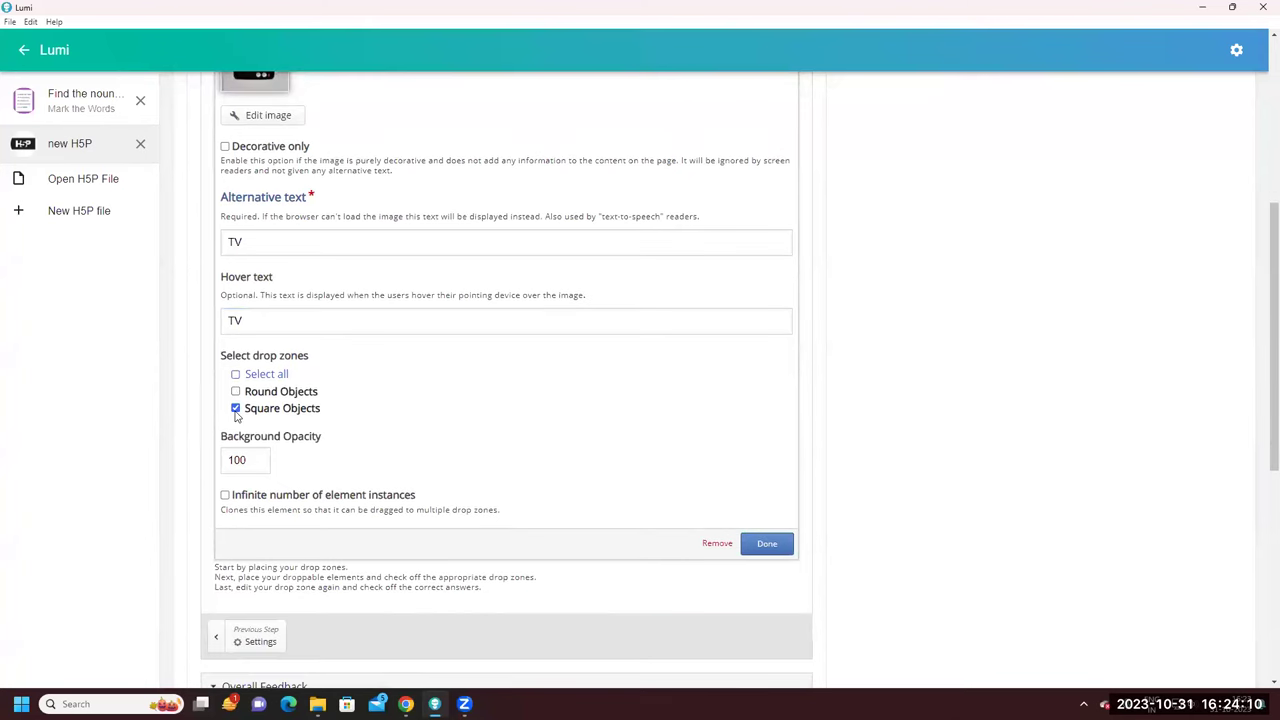
scroll(337, 491, up, 1)
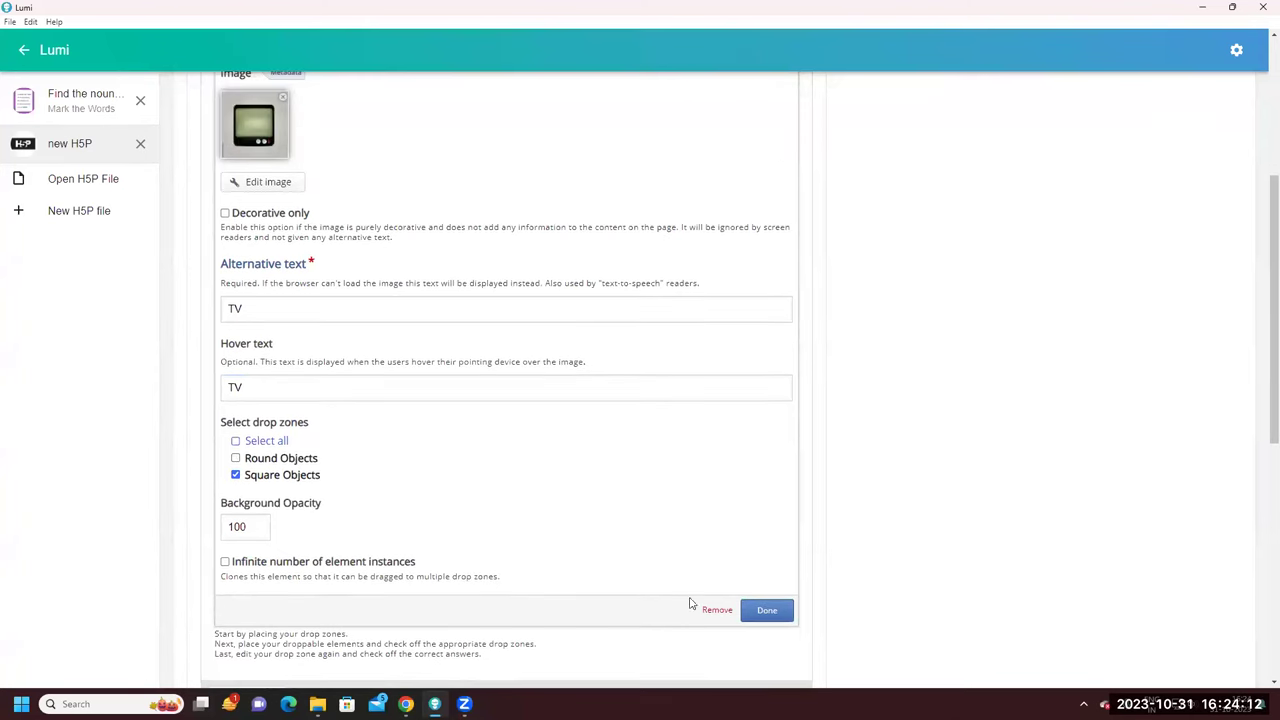
click(767, 611)
scroll(506, 557, up, 2)
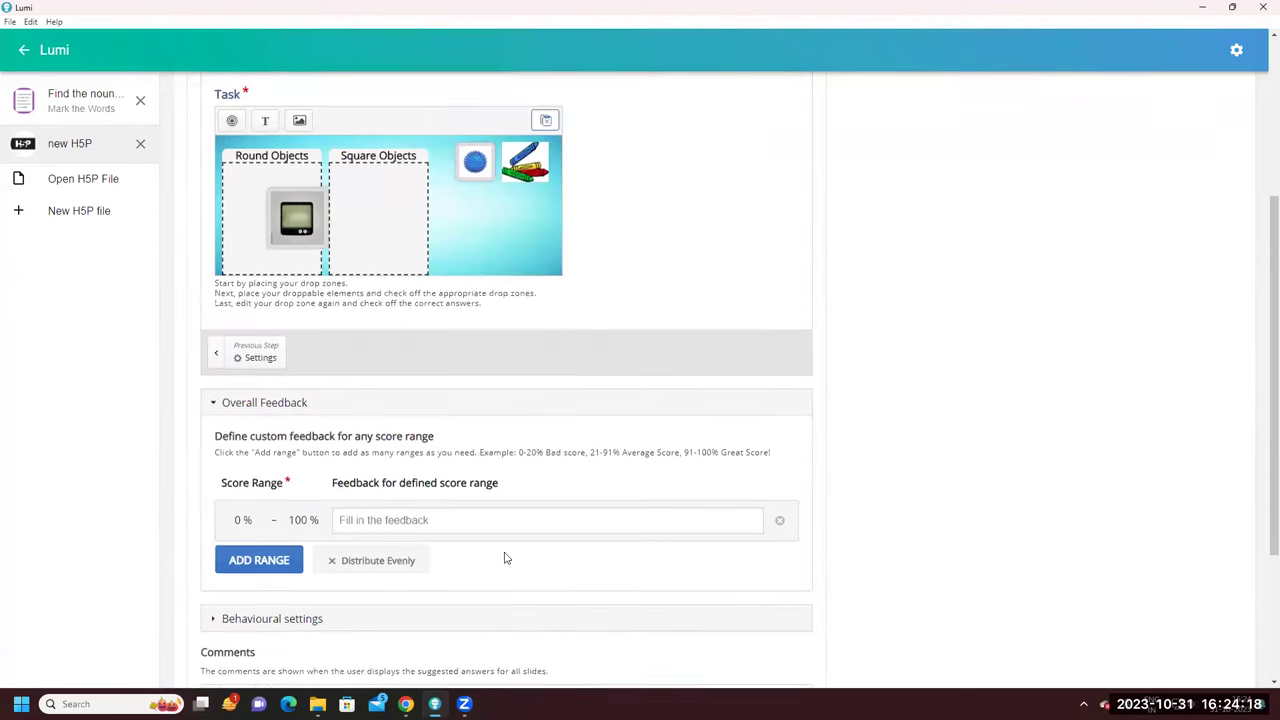
drag(298, 308, 473, 296)
click(513, 302)
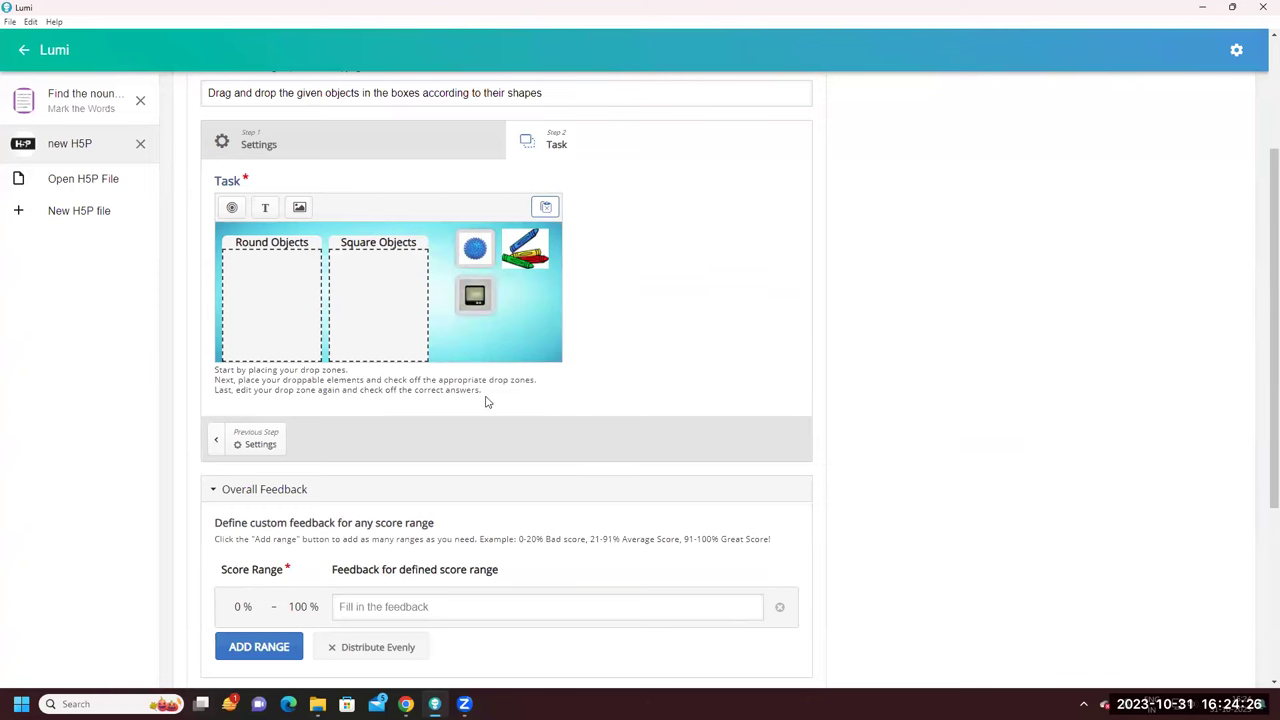
Adjust the crayons image's size and position so it lines up beside the ball image
click(530, 253)
drag(550, 268, 525, 249)
click(491, 290)
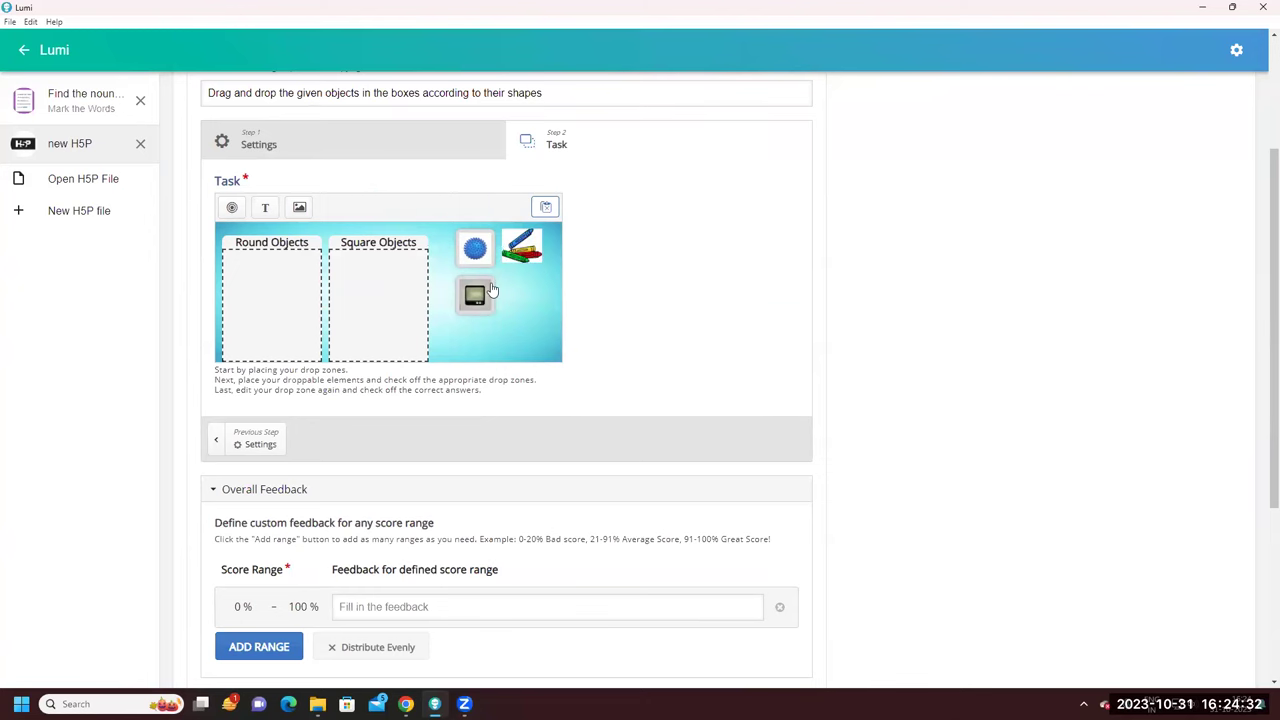
Add another image element to the task using the picture file "clock"
scroll(486, 329, up, 1)
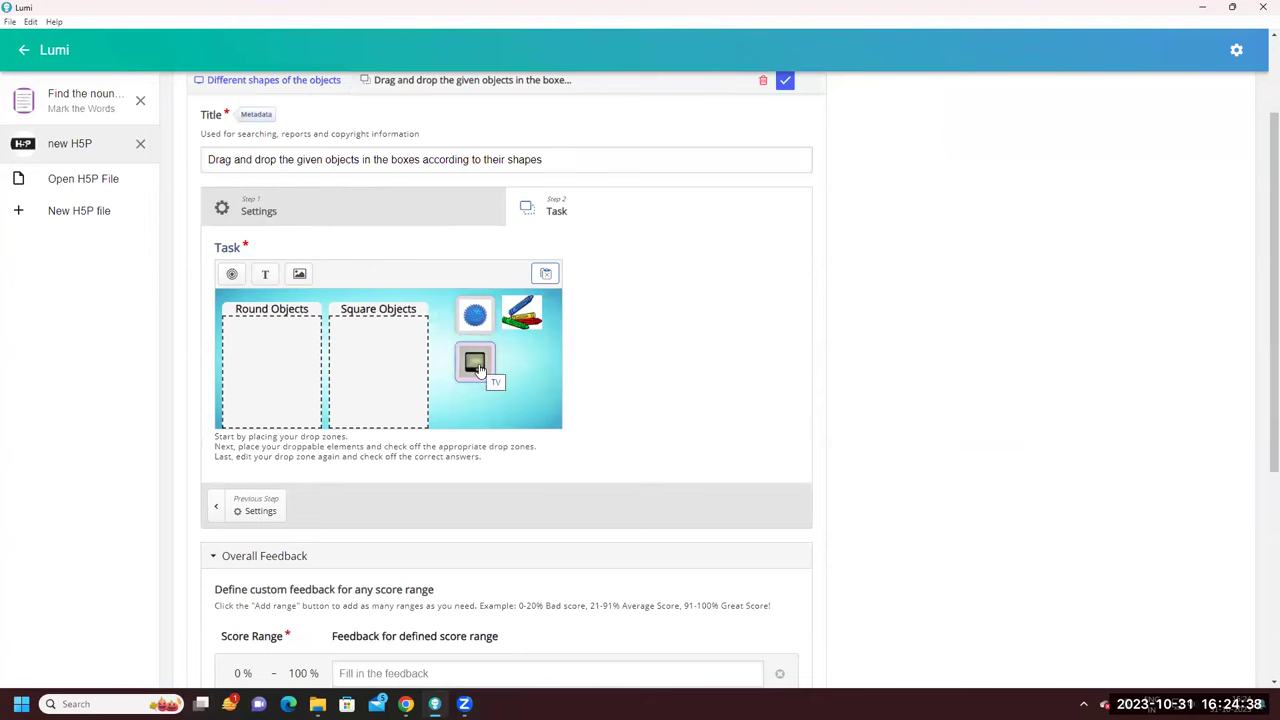
click(299, 275)
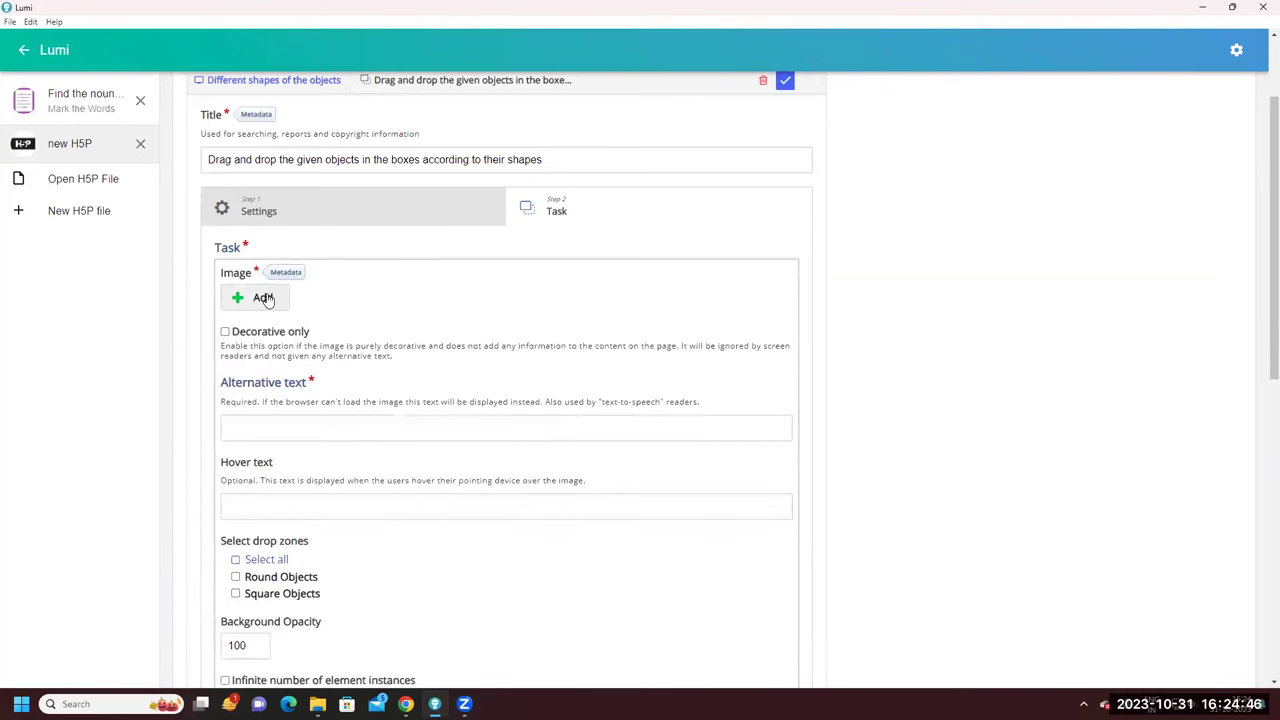
click(262, 298)
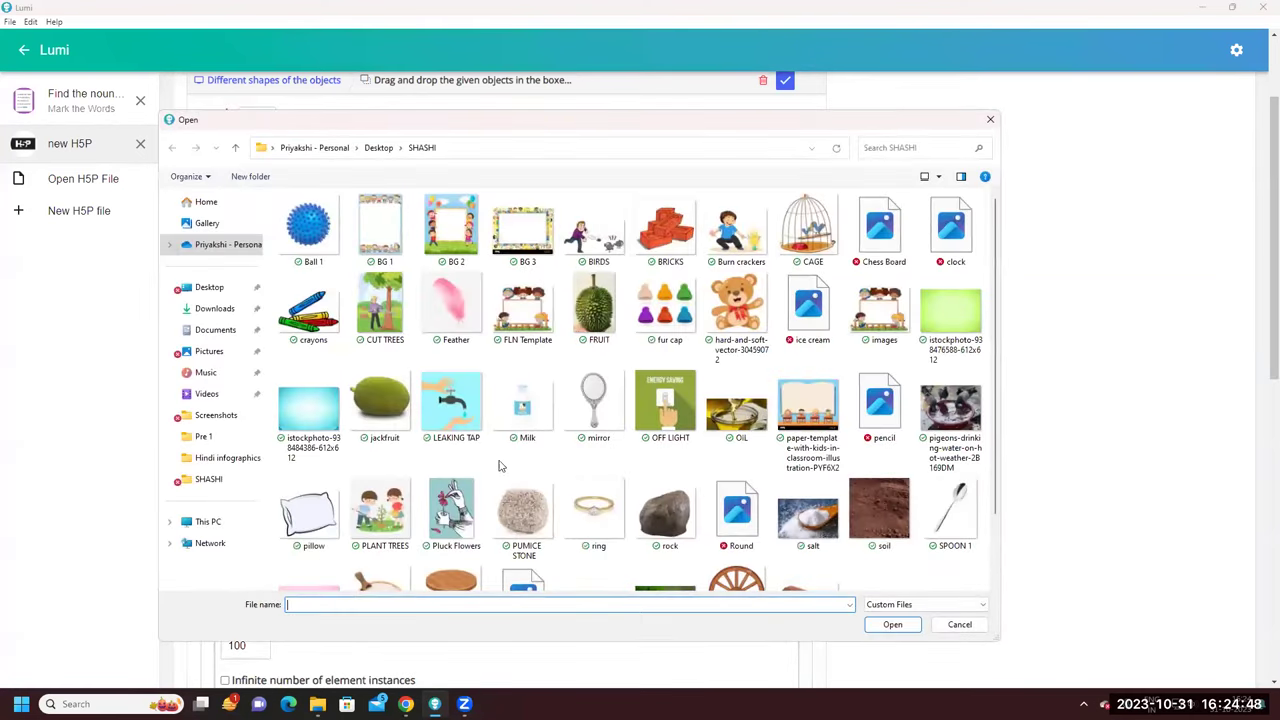
scroll(521, 503, down, 1)
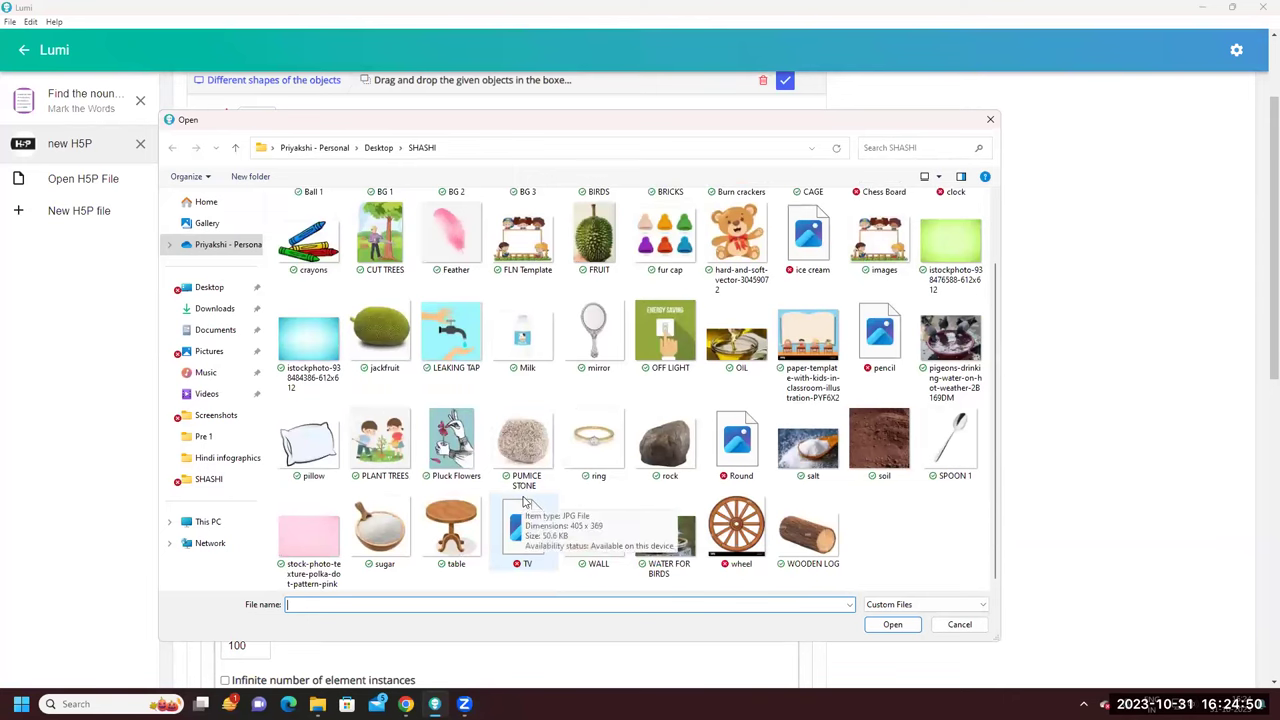
scroll(538, 492, up, 1)
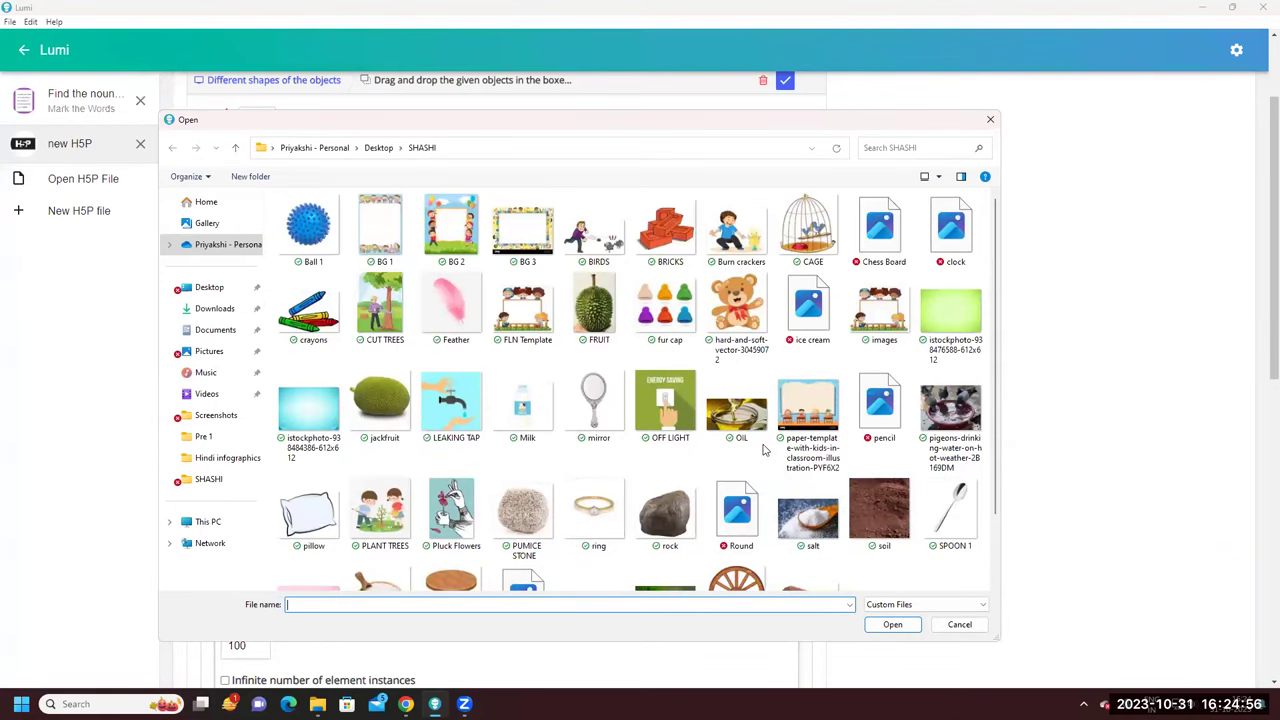
click(950, 228)
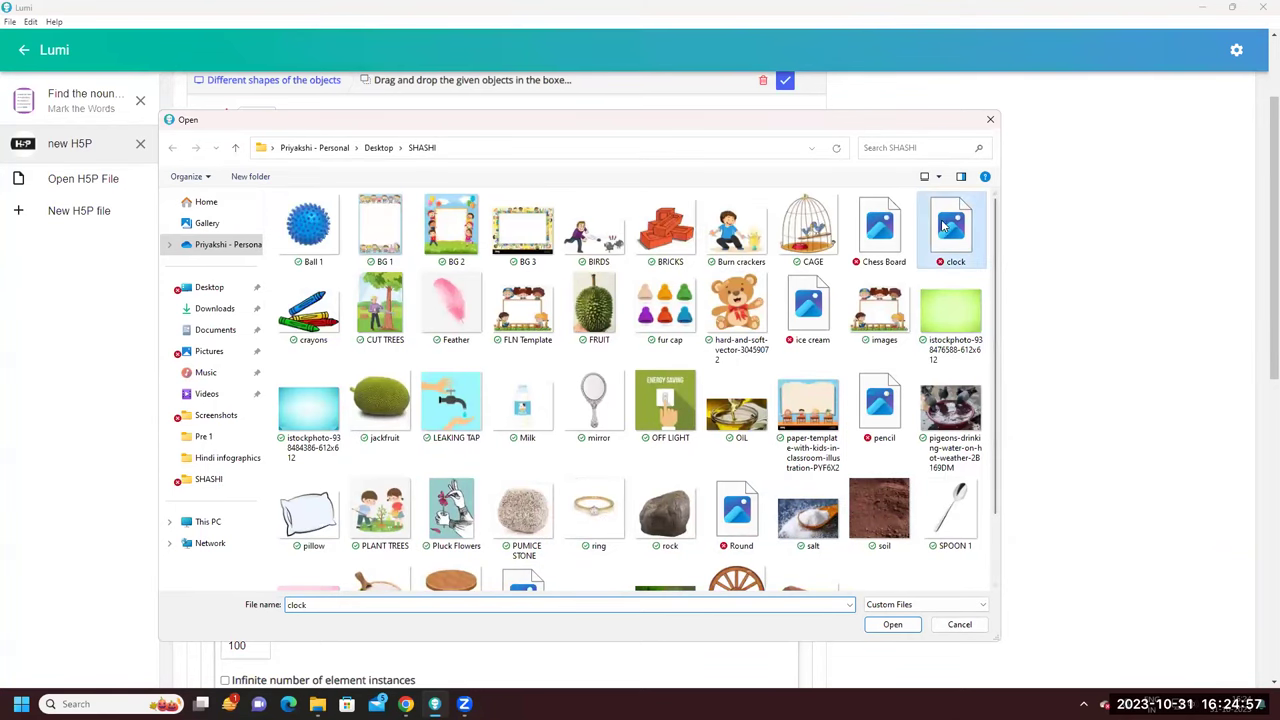
click(892, 624)
Enter "Clock" as both the alternative text and the hover text of the clock image
scroll(349, 446, down, 1)
click(349, 446)
key(Caps_Lock)
text(CLOC)
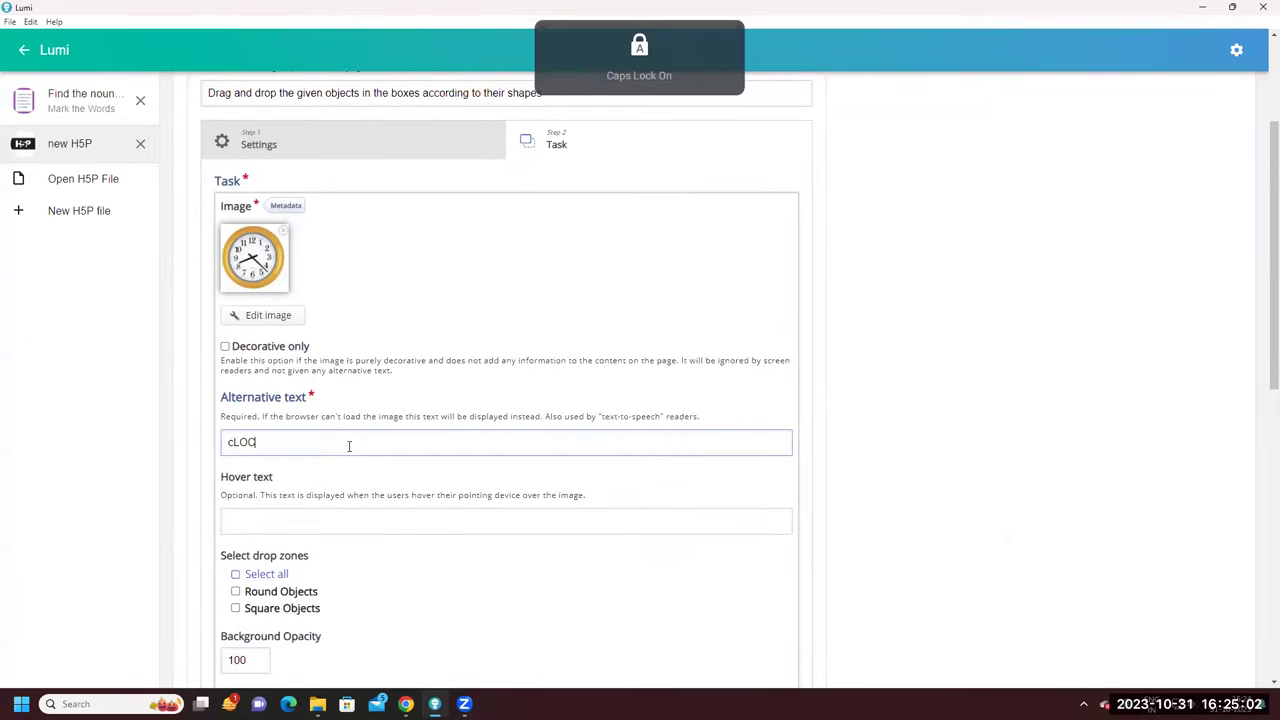
text(K)
key(BackSpace)
key(BackSpace)
key(BackSpace)
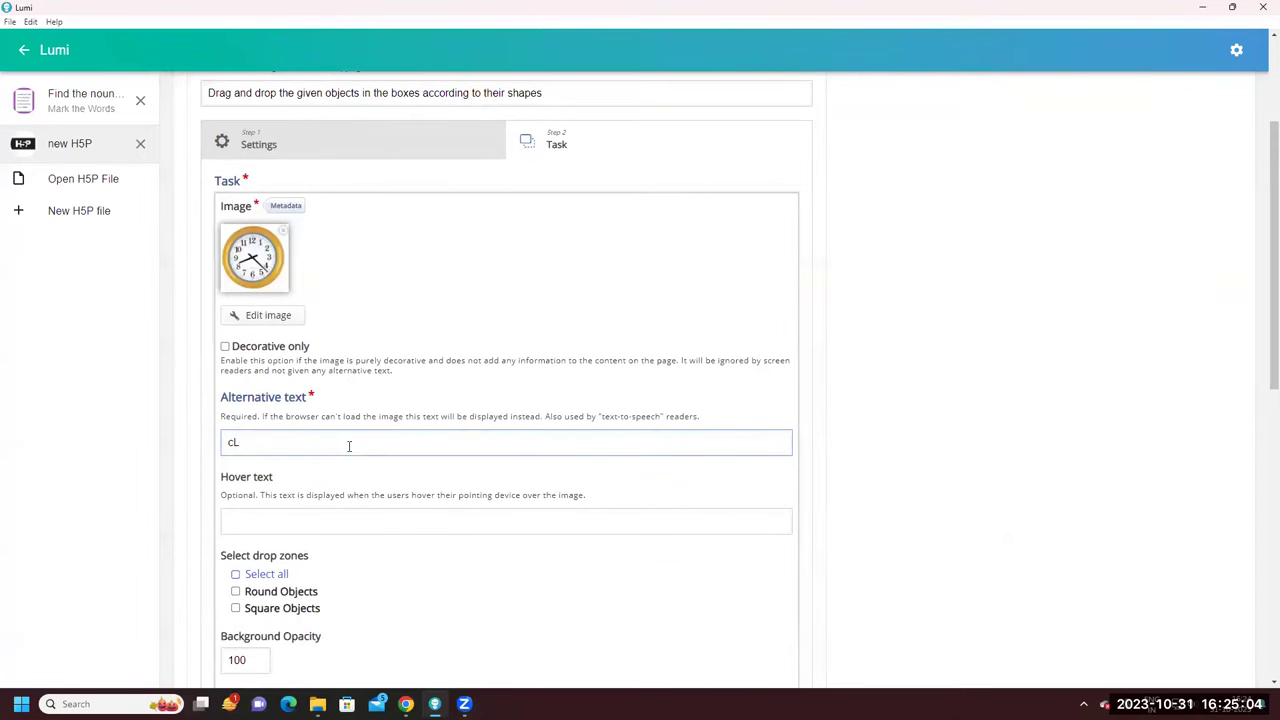
key(Caps_Lock)
text(lock)
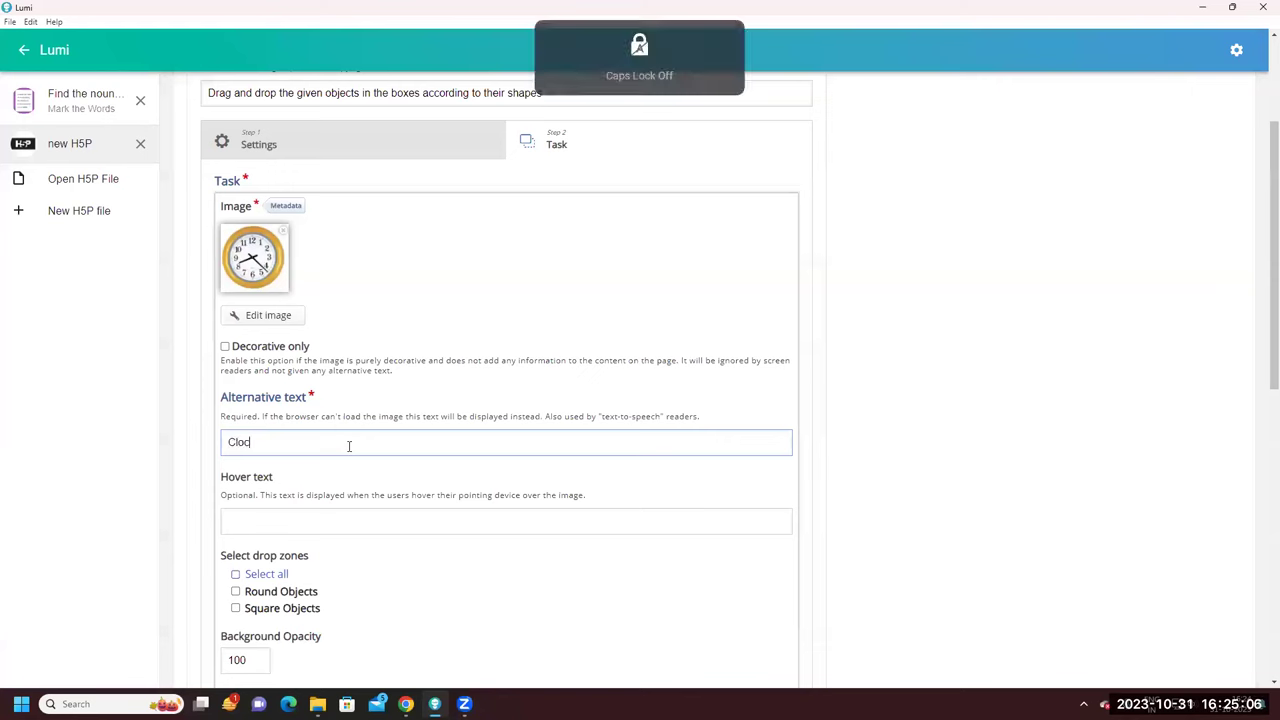
double_click(260, 443)
key(ctrl+c)
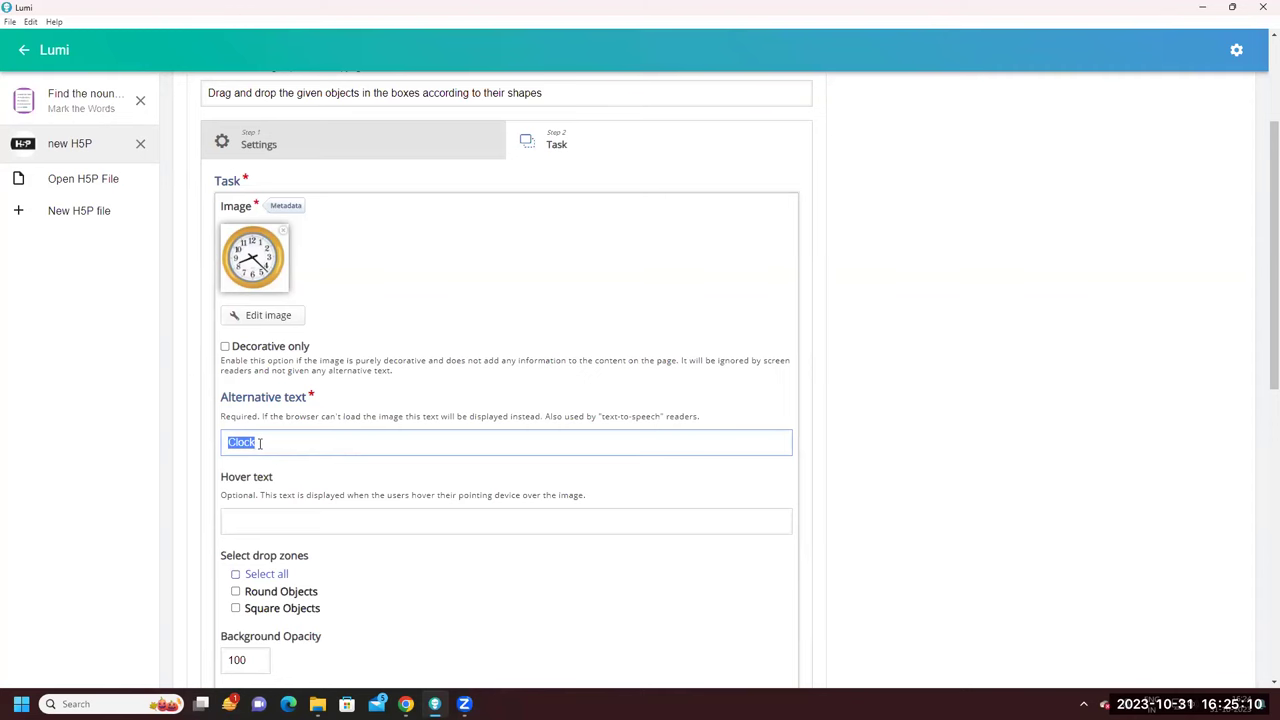
click(241, 517)
key(ctrl+v)
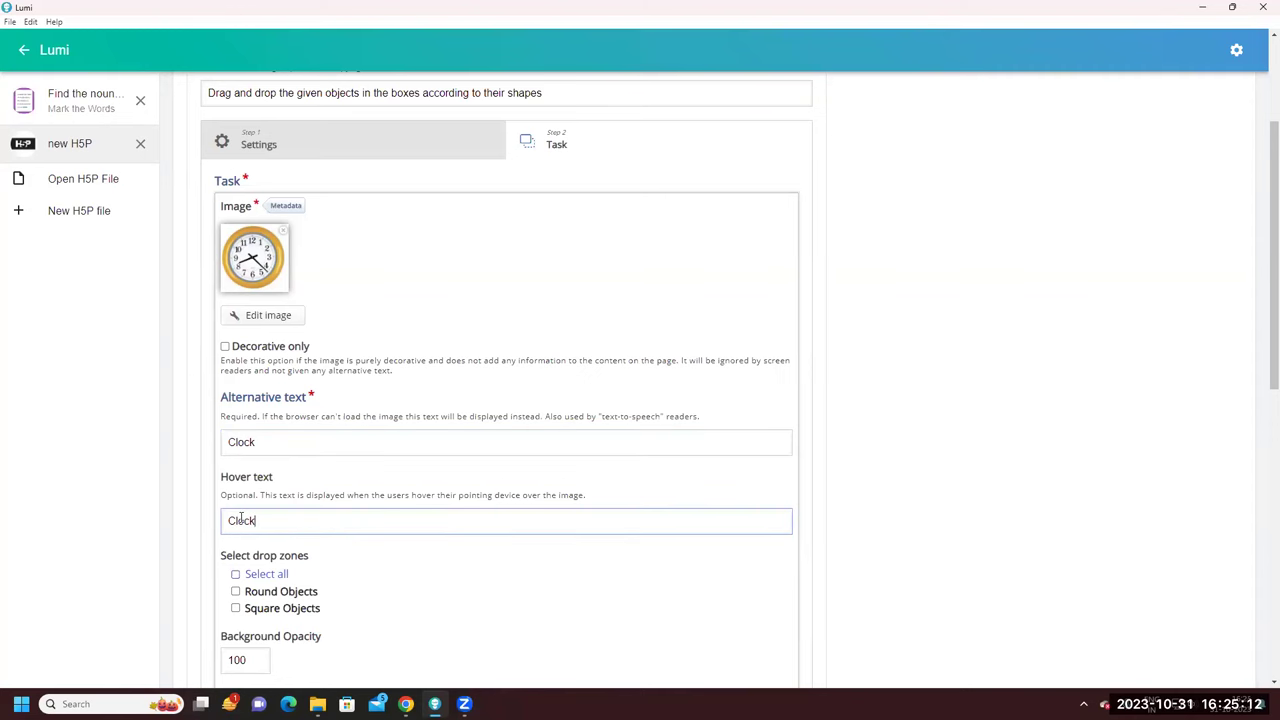
Assign the clock image to the Round Objects drop zone, finish its setup and place it beside the TV, below the crayons, at matching size
scroll(241, 517, down, 2)
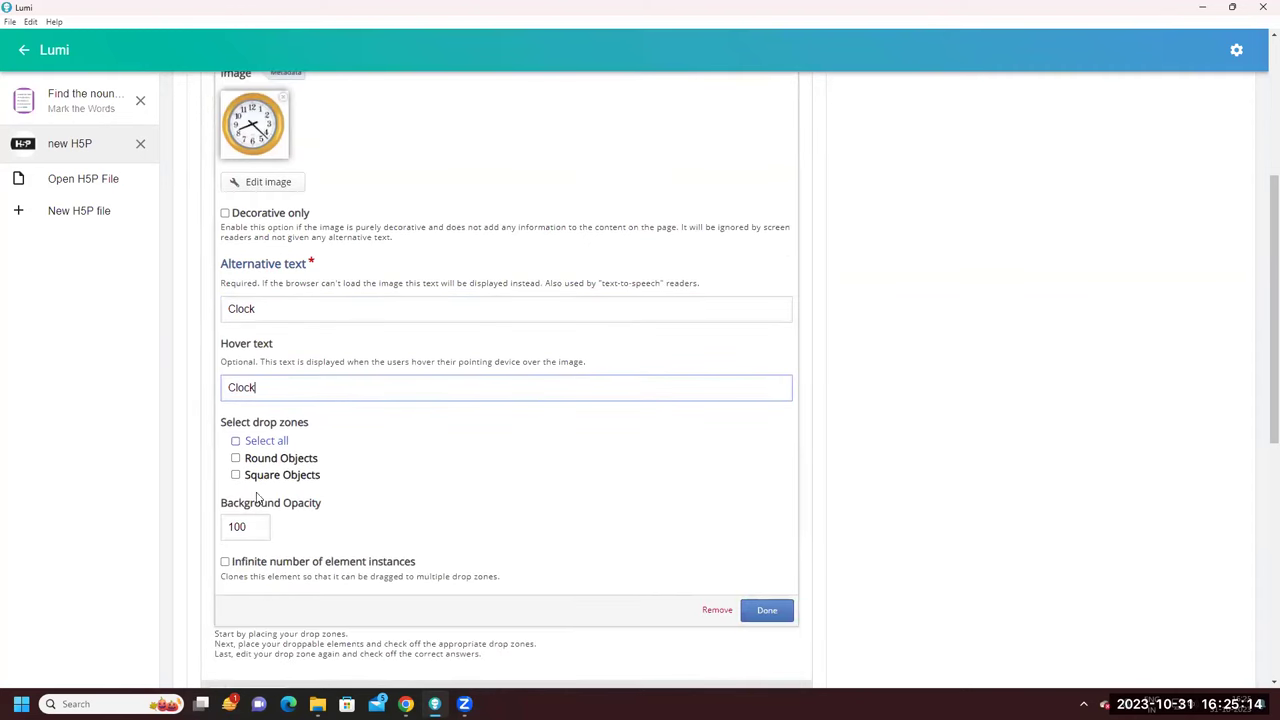
click(236, 458)
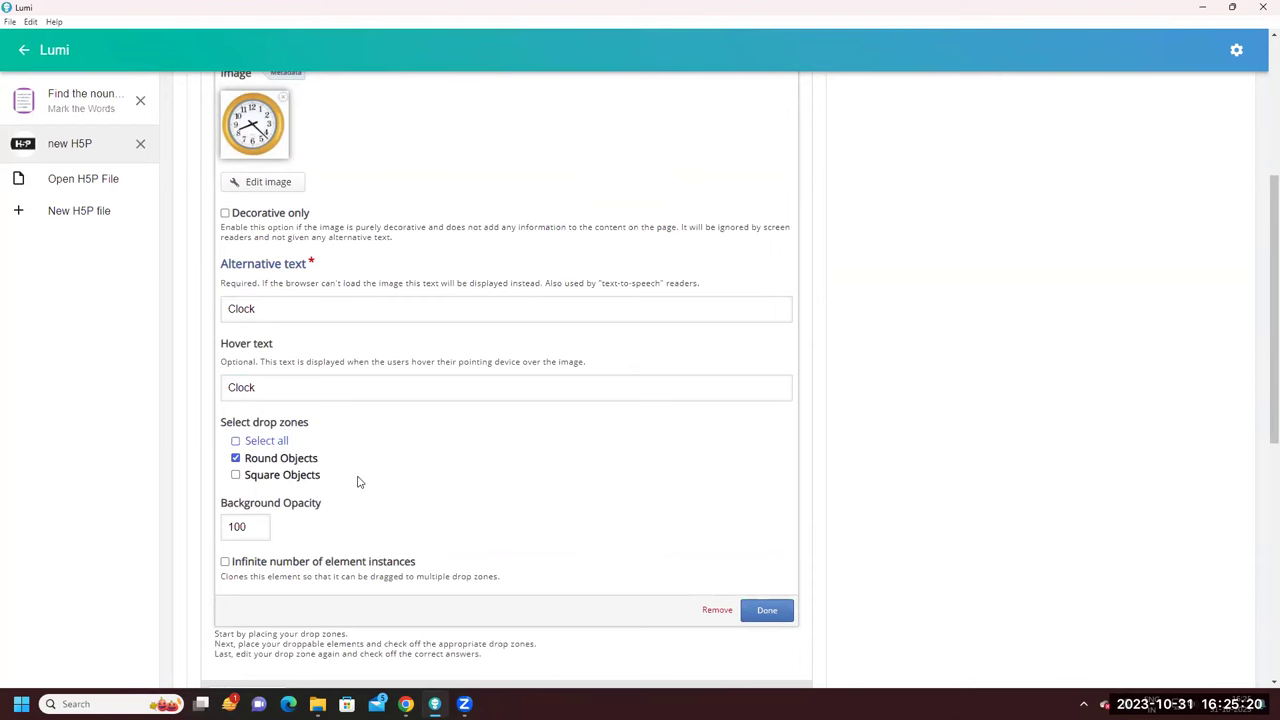
scroll(358, 482, down, 1)
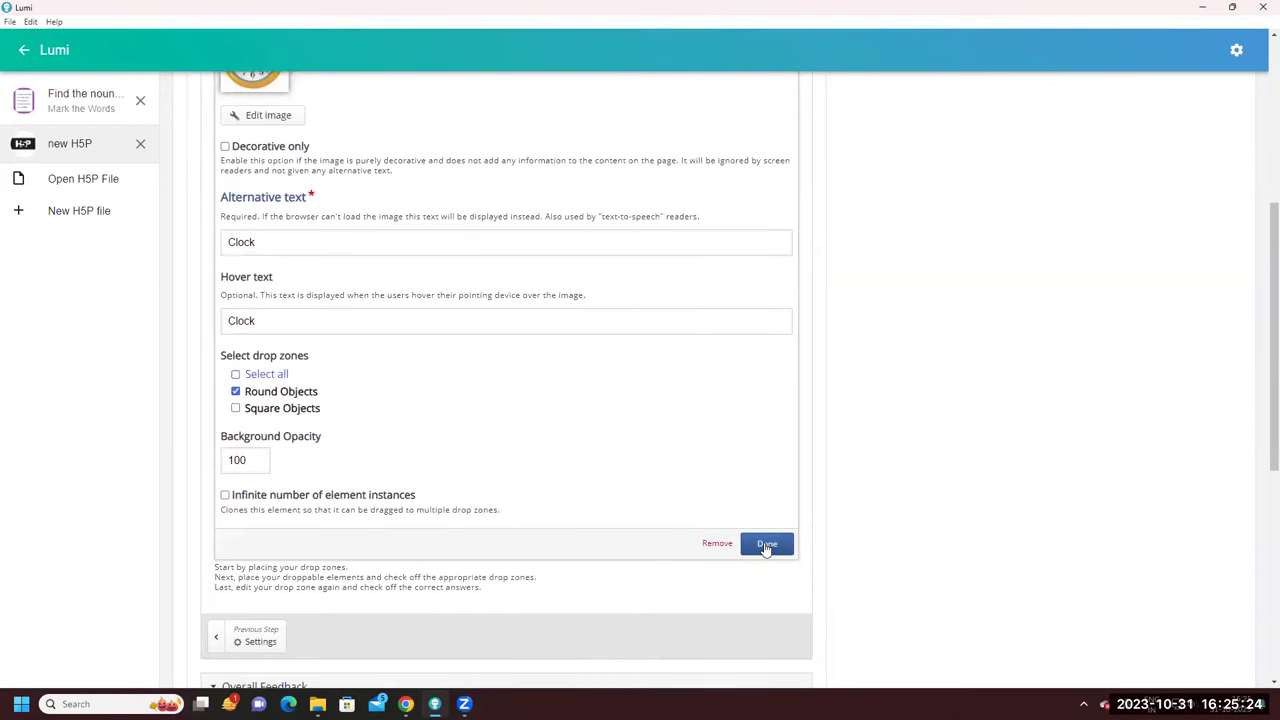
click(766, 546)
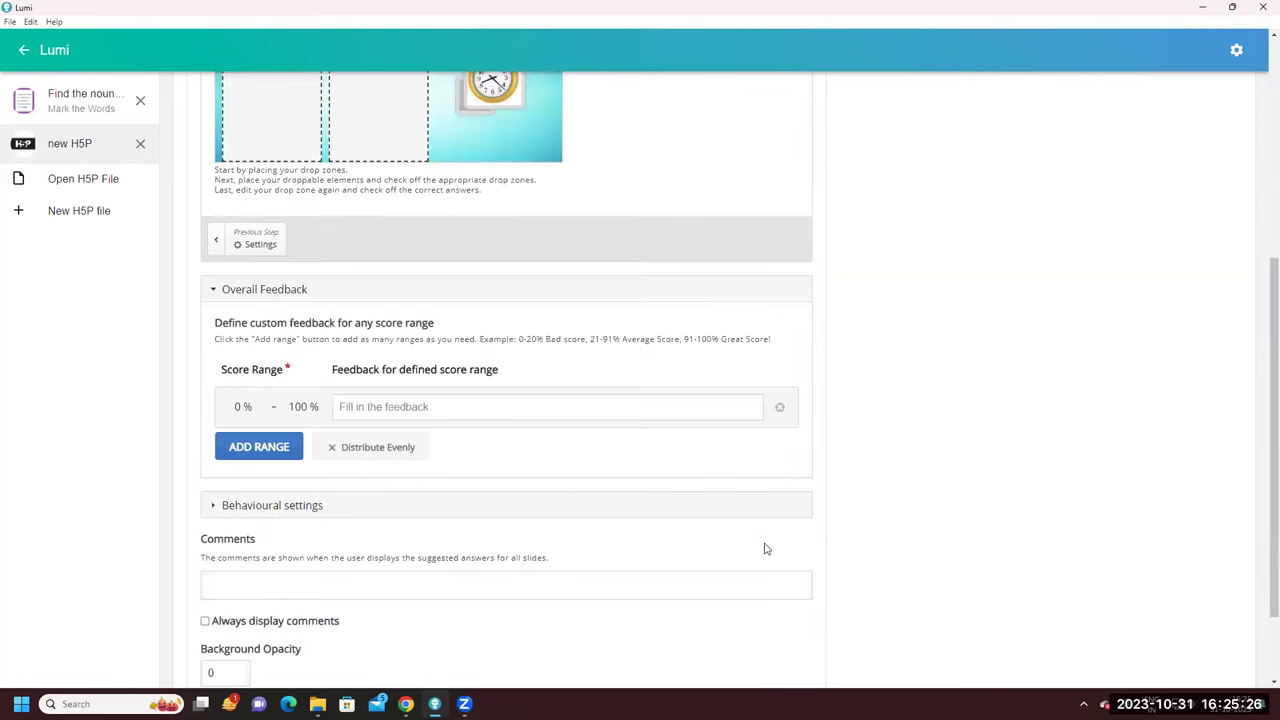
scroll(763, 546, up, 3)
drag(493, 281, 516, 300)
click(532, 338)
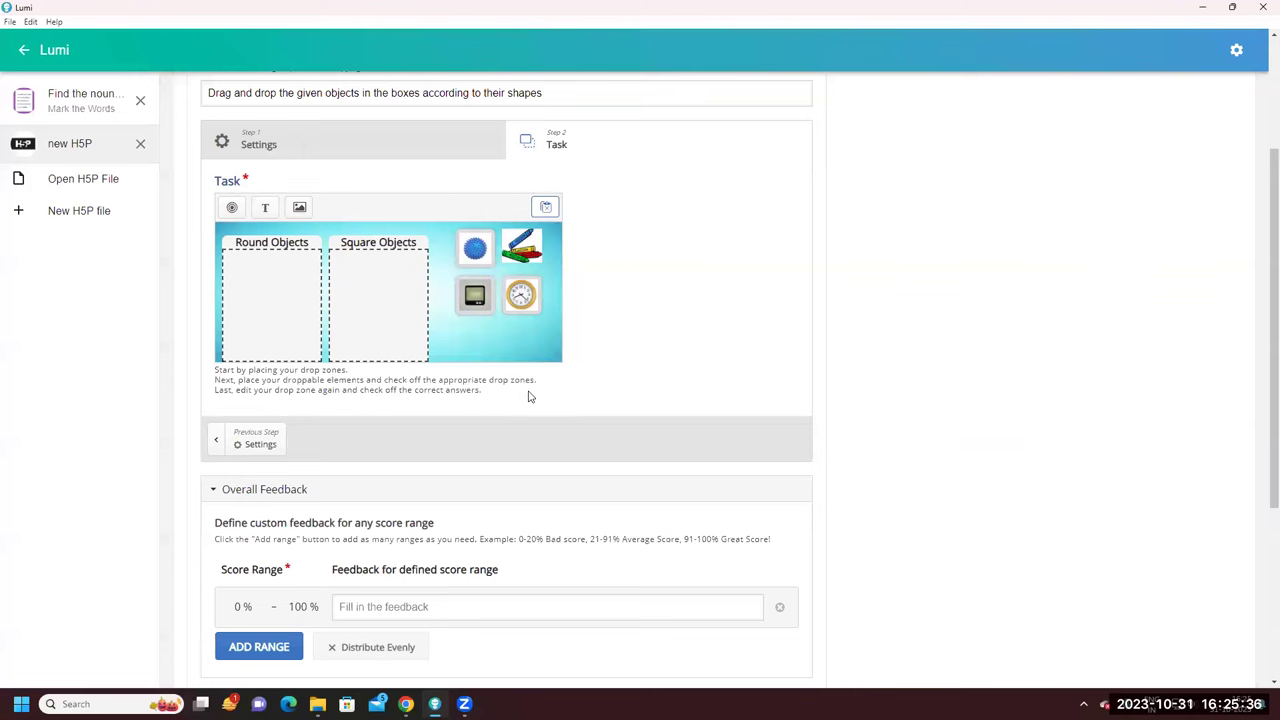
Add a second score range to the overall feedback and distribute the ranges evenly
scroll(530, 397, up, 1)
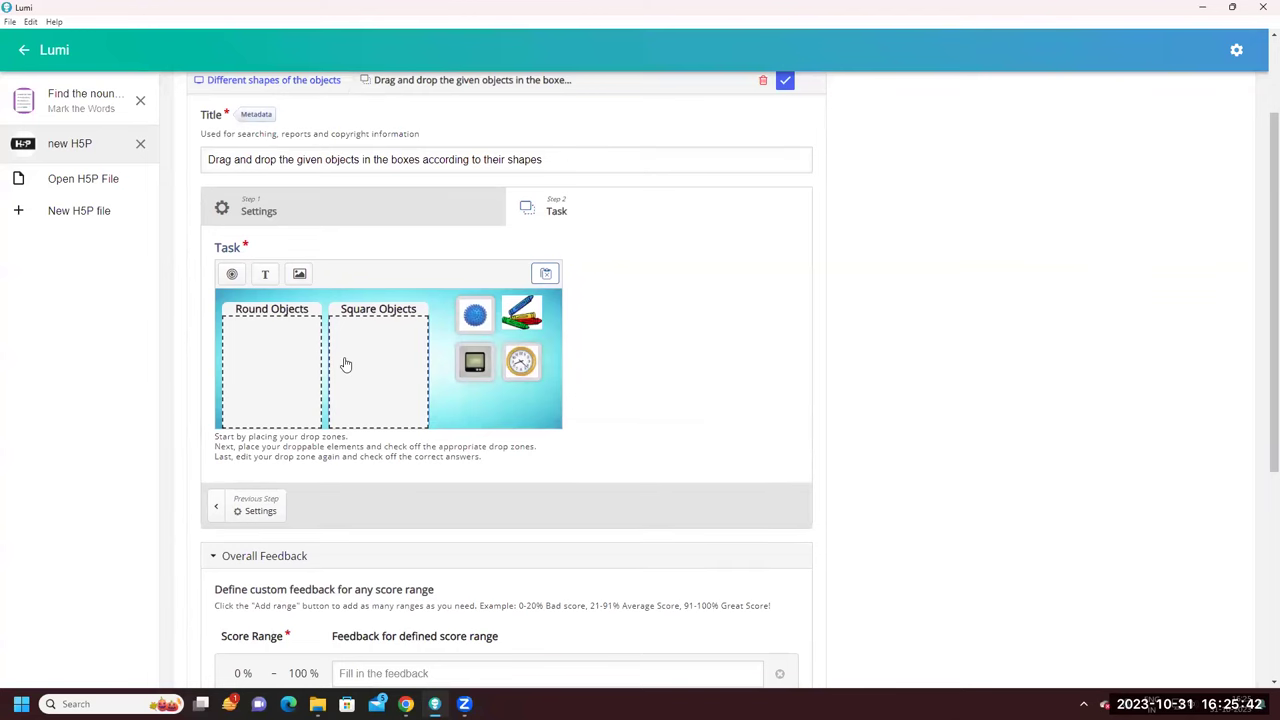
scroll(491, 444, down, 6)
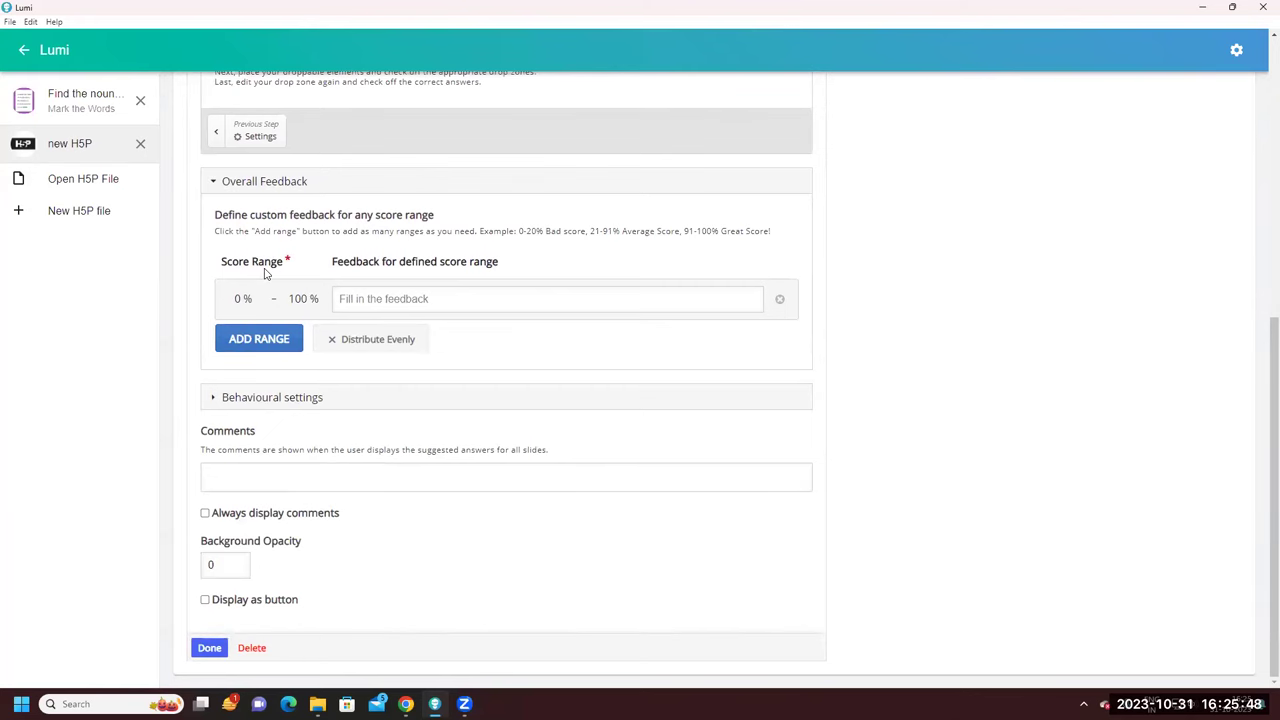
click(270, 341)
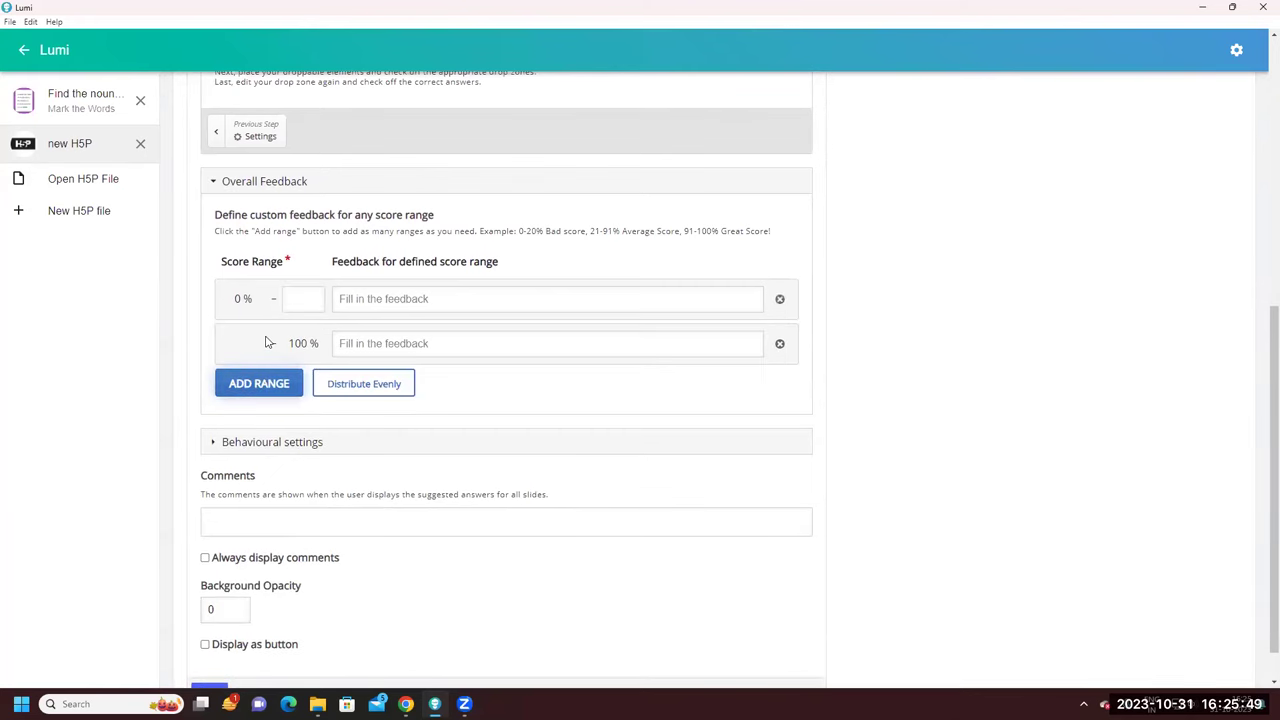
click(363, 384)
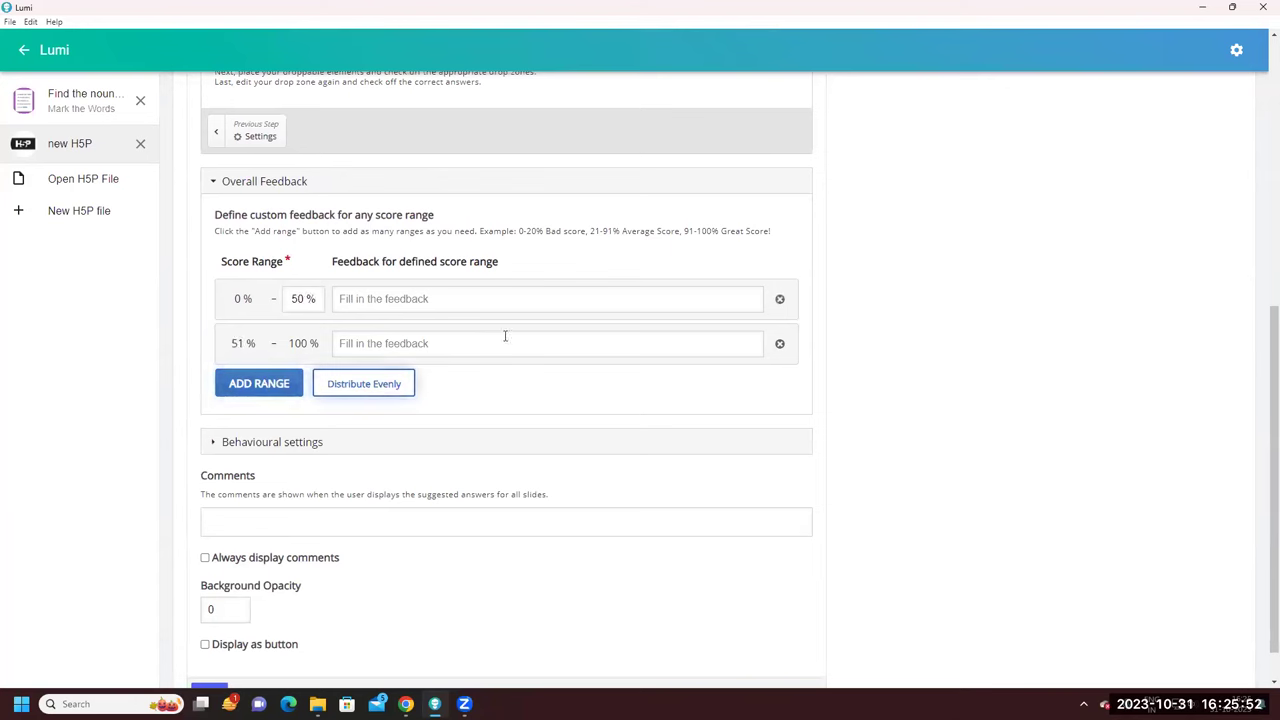
Enter the feedback "Very Good" for the 51–100 % score range and "Need Practise" for the 0–50 % range
click(423, 345)
key(Caps_Lock)
text(V)
key(Caps_Lock)
text(ery Good)
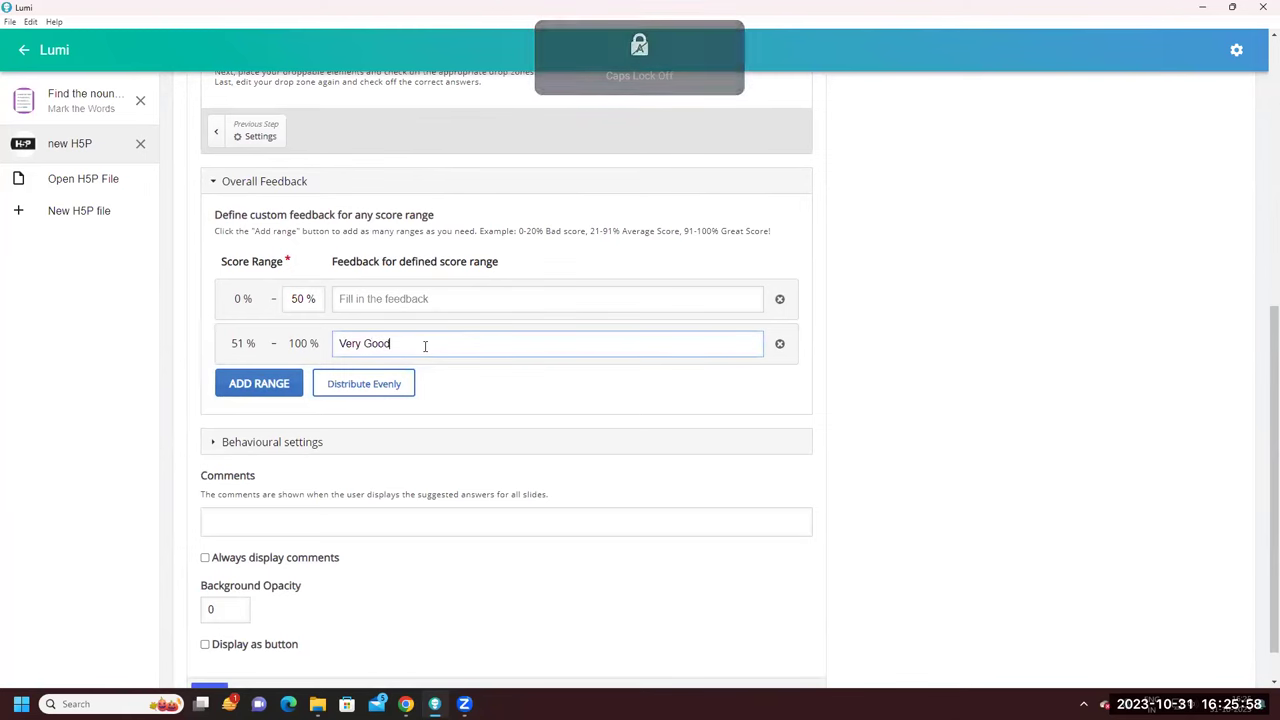
click(382, 304)
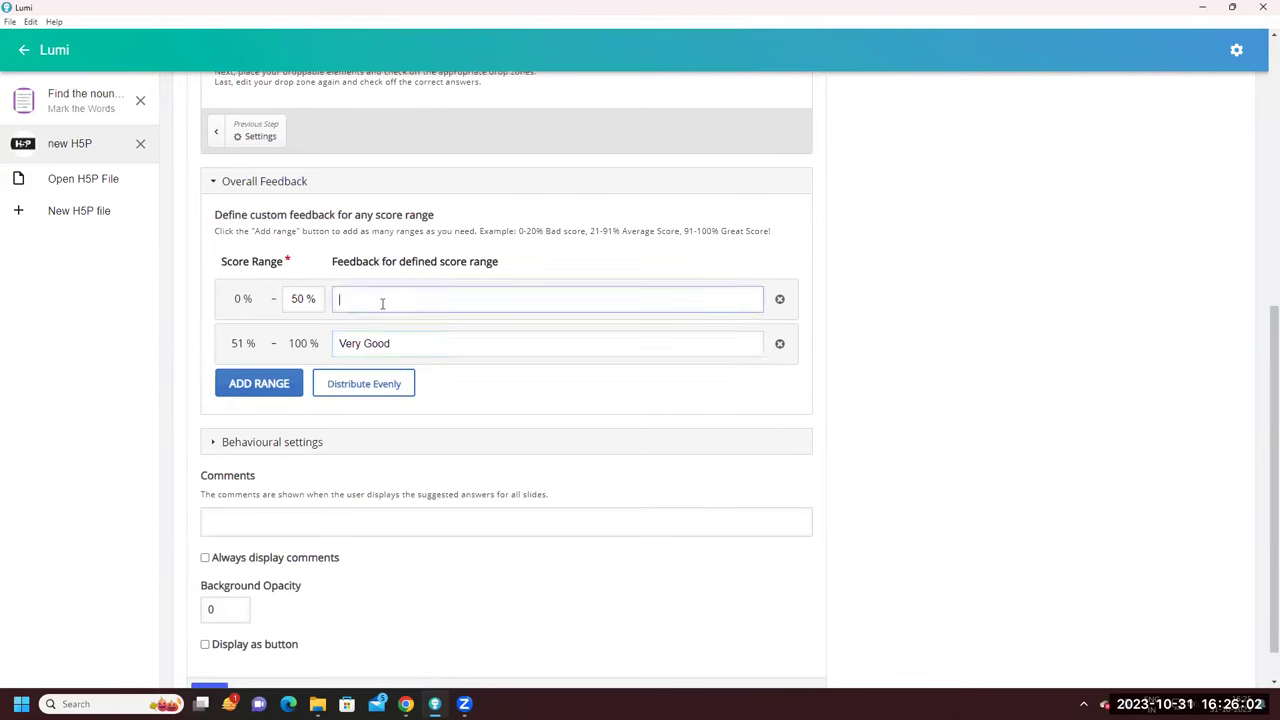
key(Caps_Lock)
text(Need)
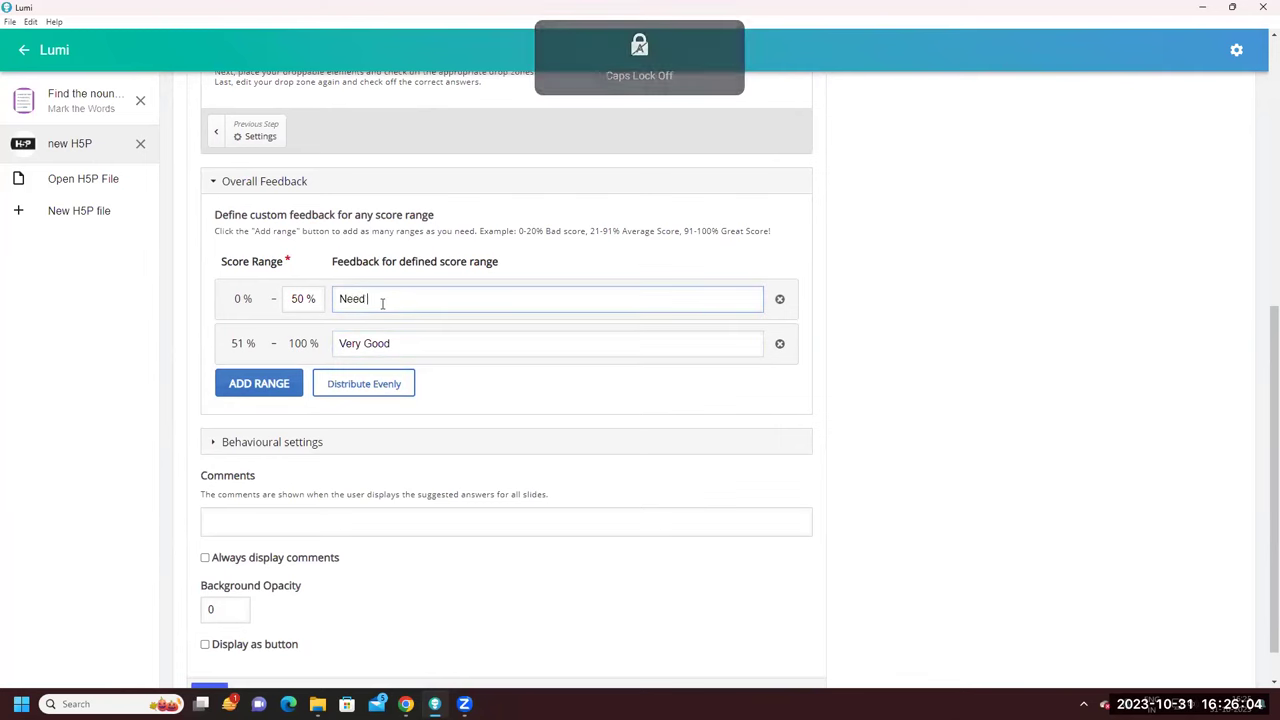
text( Pract)
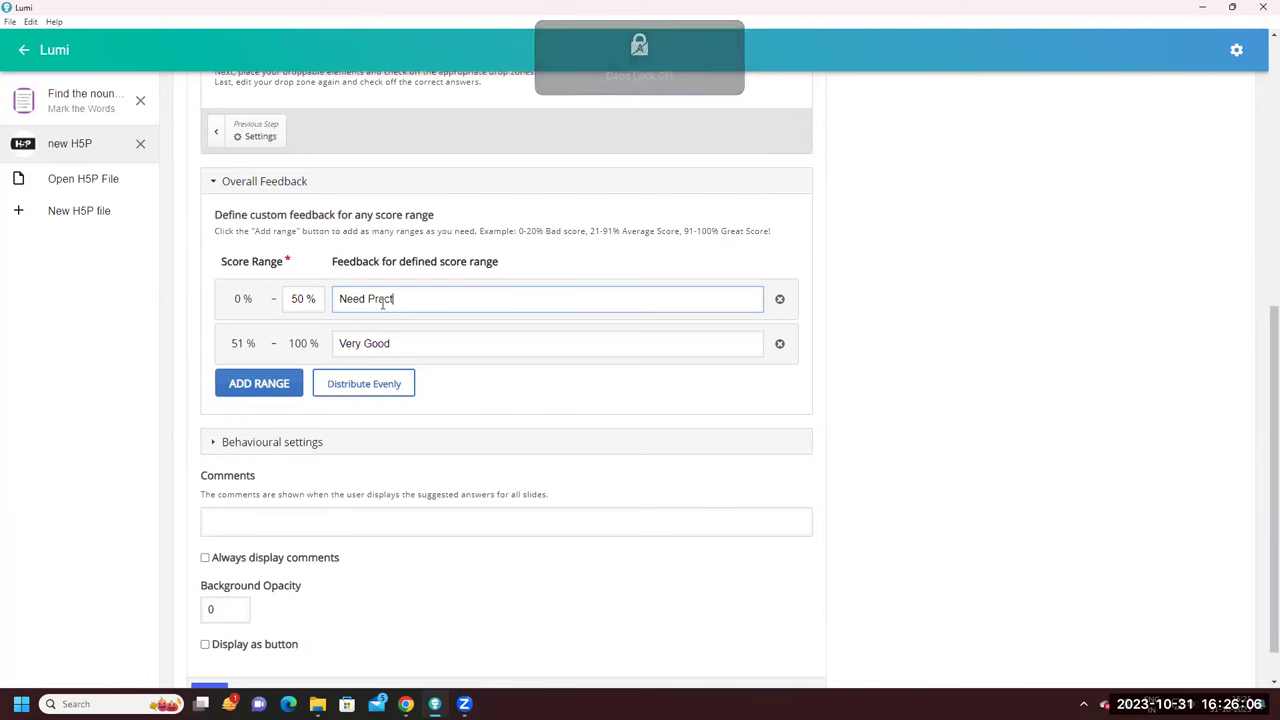
text(ise)
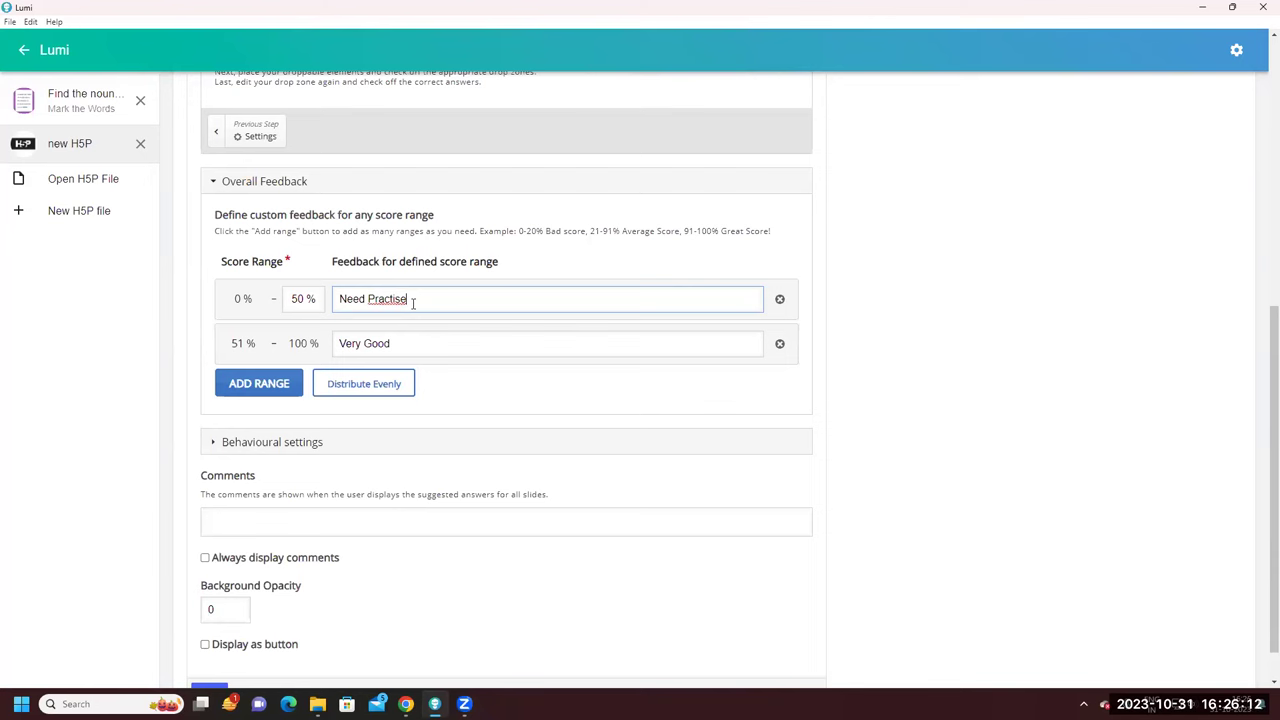
Expand the behavioural settings and examine the retry, penalty, scoring, highlighting and title options, then review the task layout
scroll(423, 420, down, 1)
scroll(423, 420, up, 2)
scroll(423, 420, down, 2)
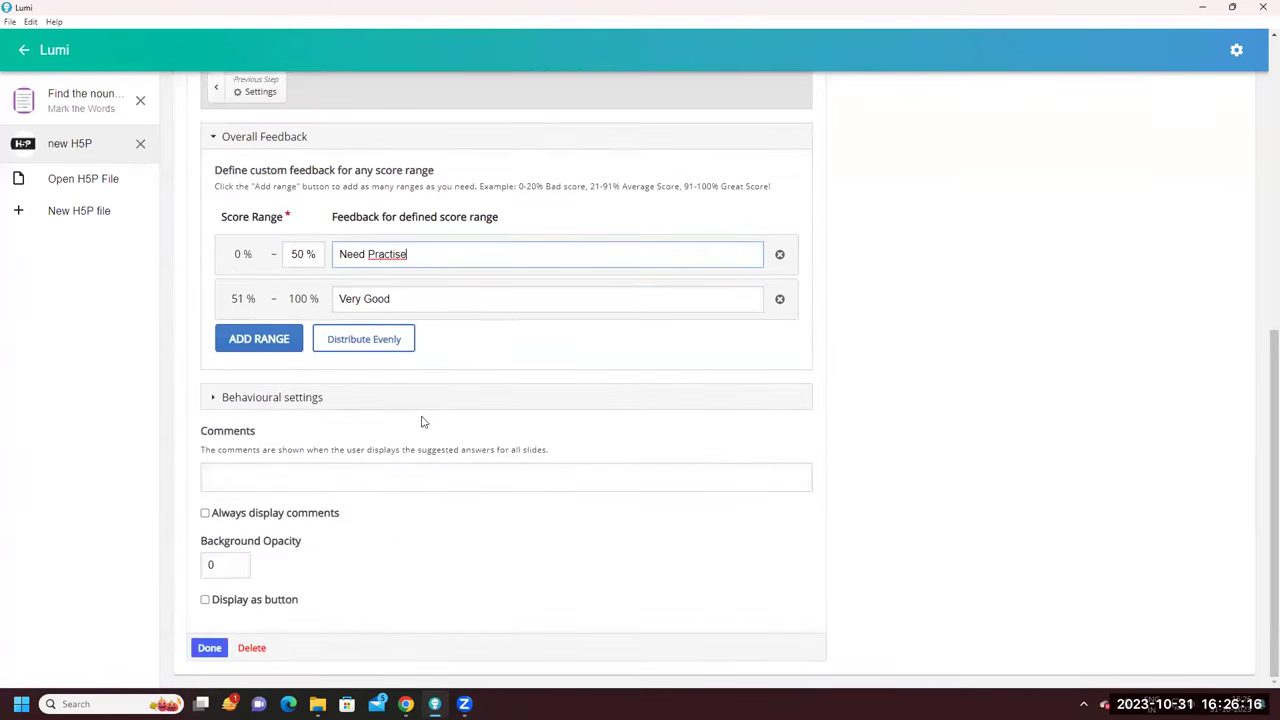
click(335, 400)
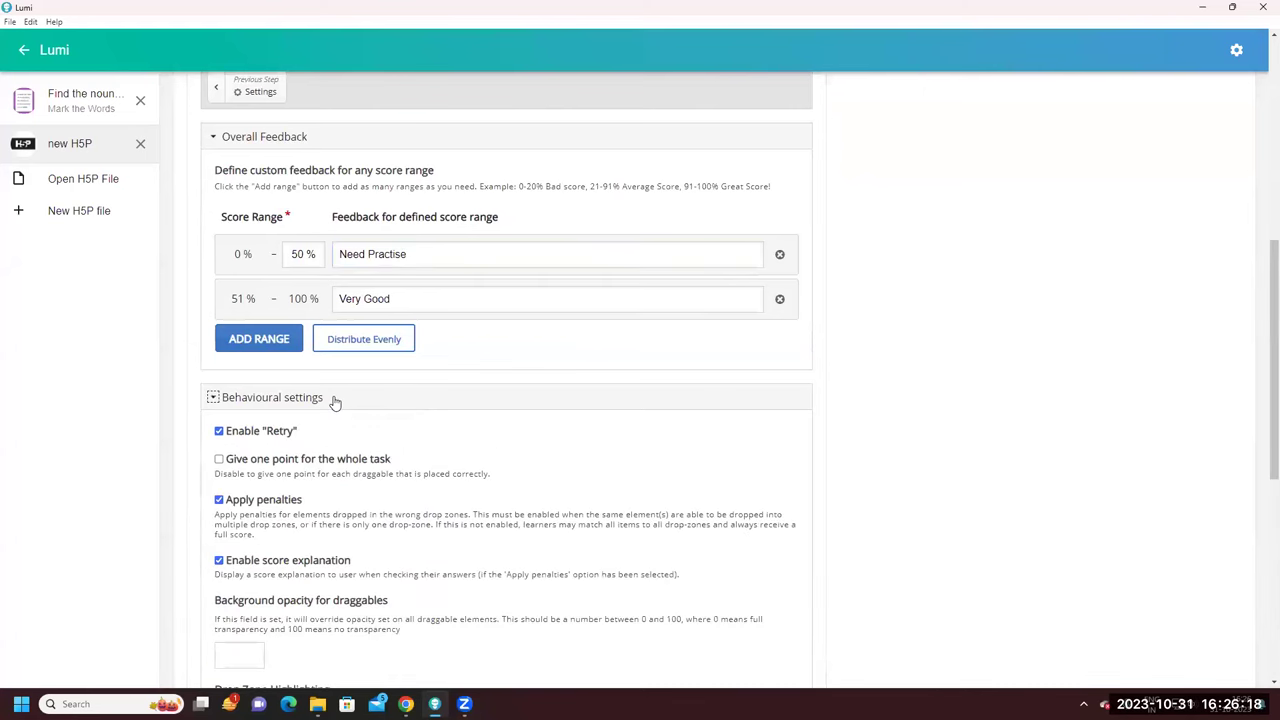
scroll(335, 400, down, 1)
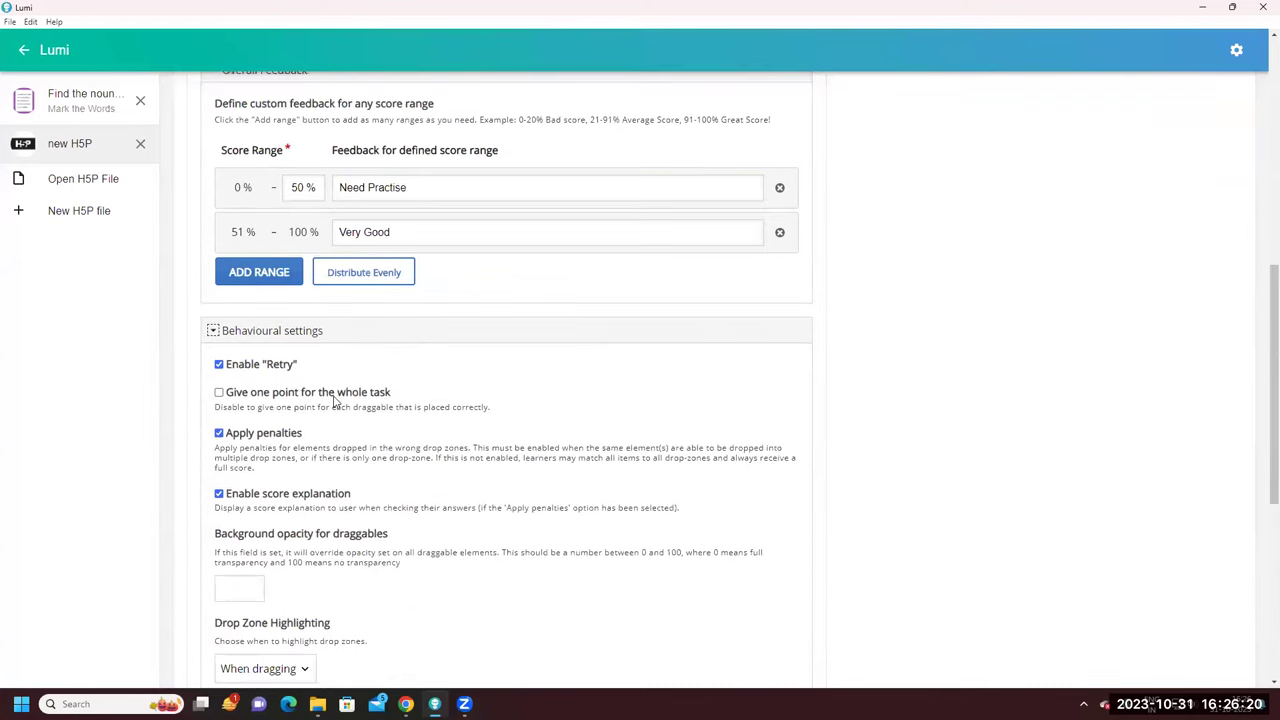
scroll(335, 400, down, 1)
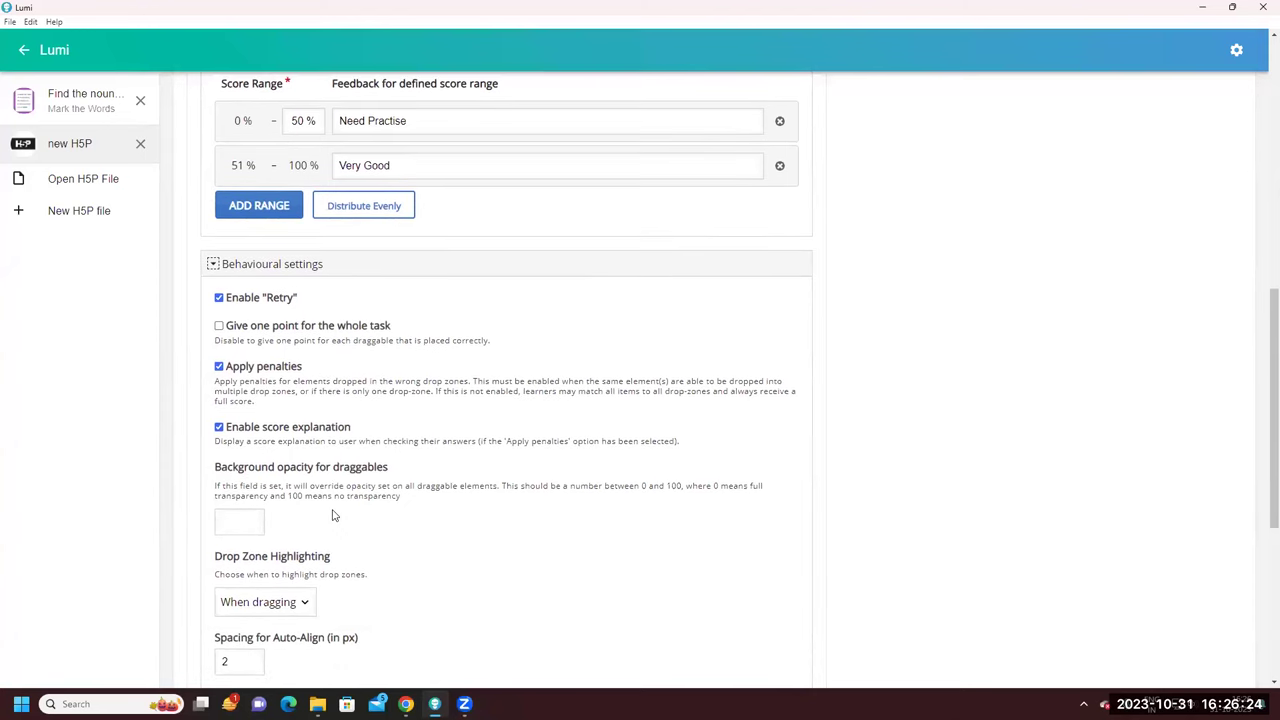
scroll(335, 515, down, 3)
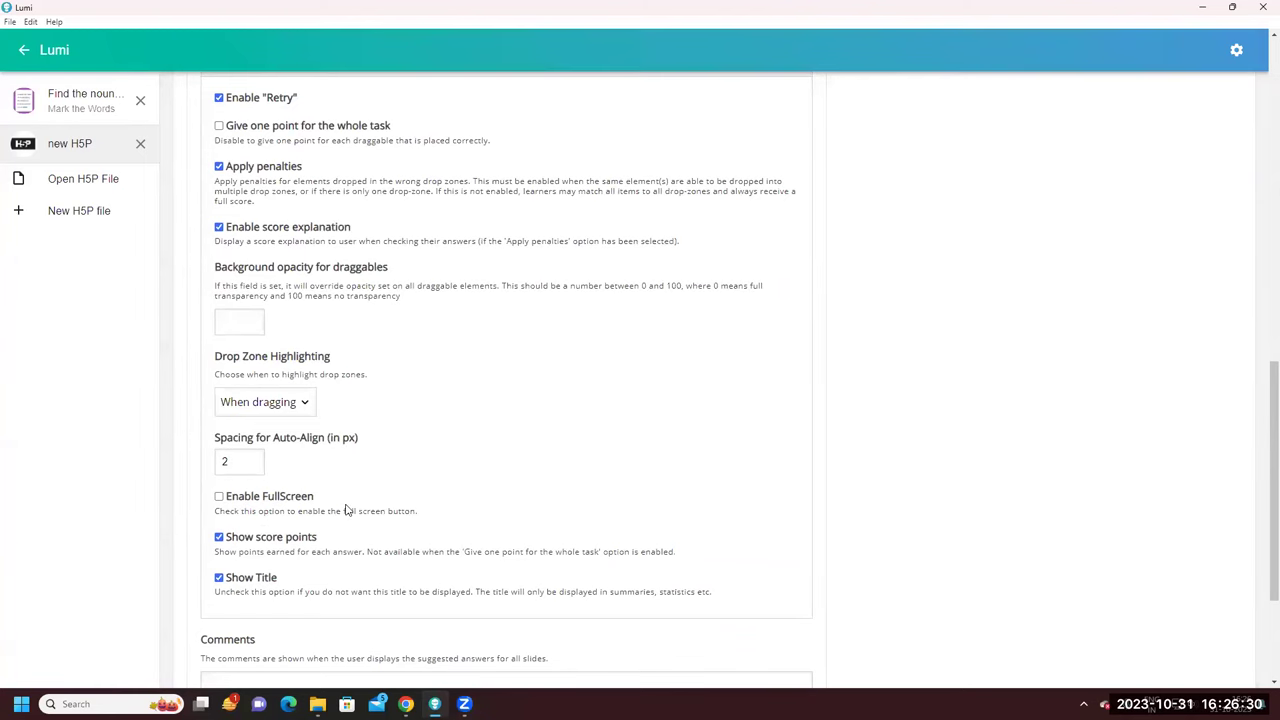
scroll(345, 510, up, 3)
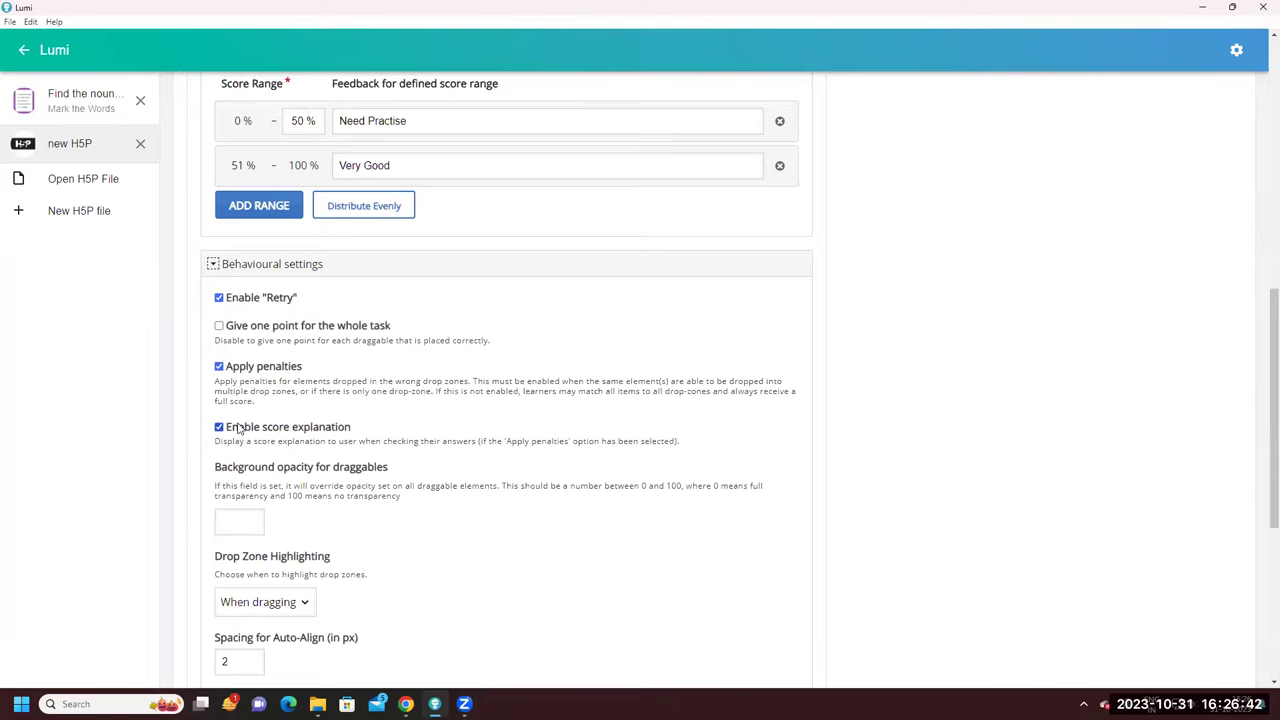
scroll(240, 428, down, 5)
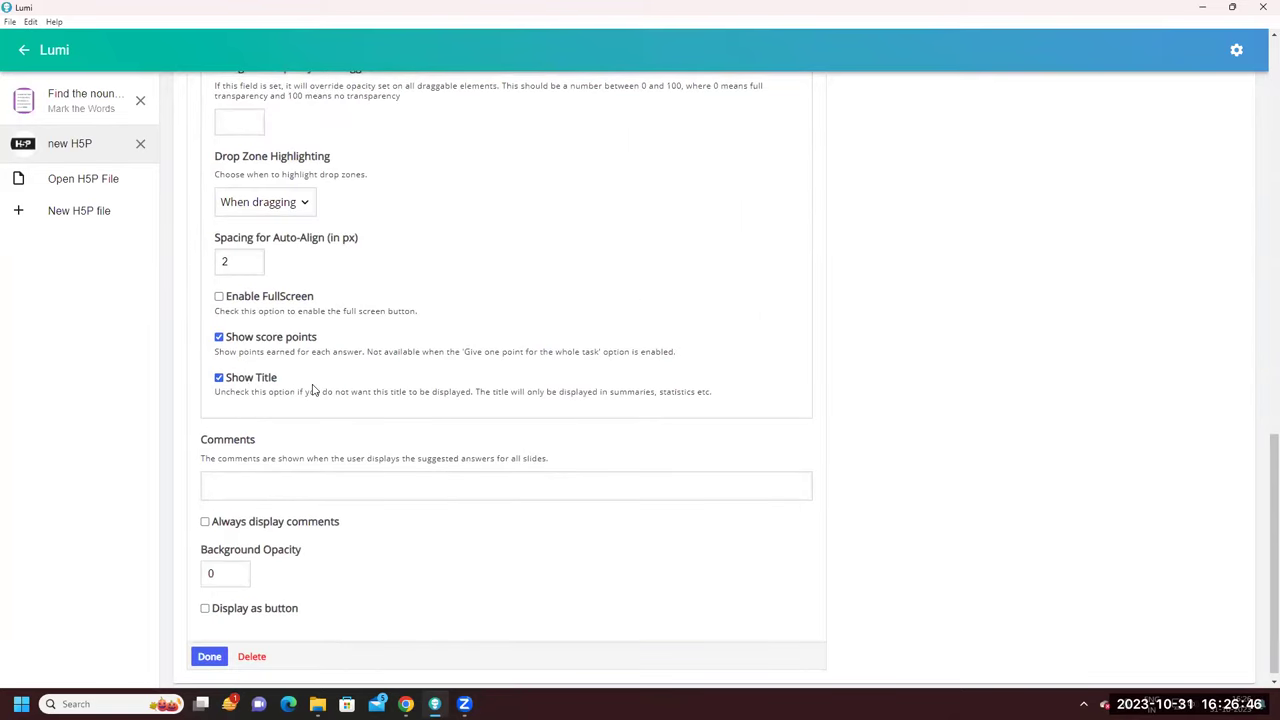
scroll(313, 389, up, 10)
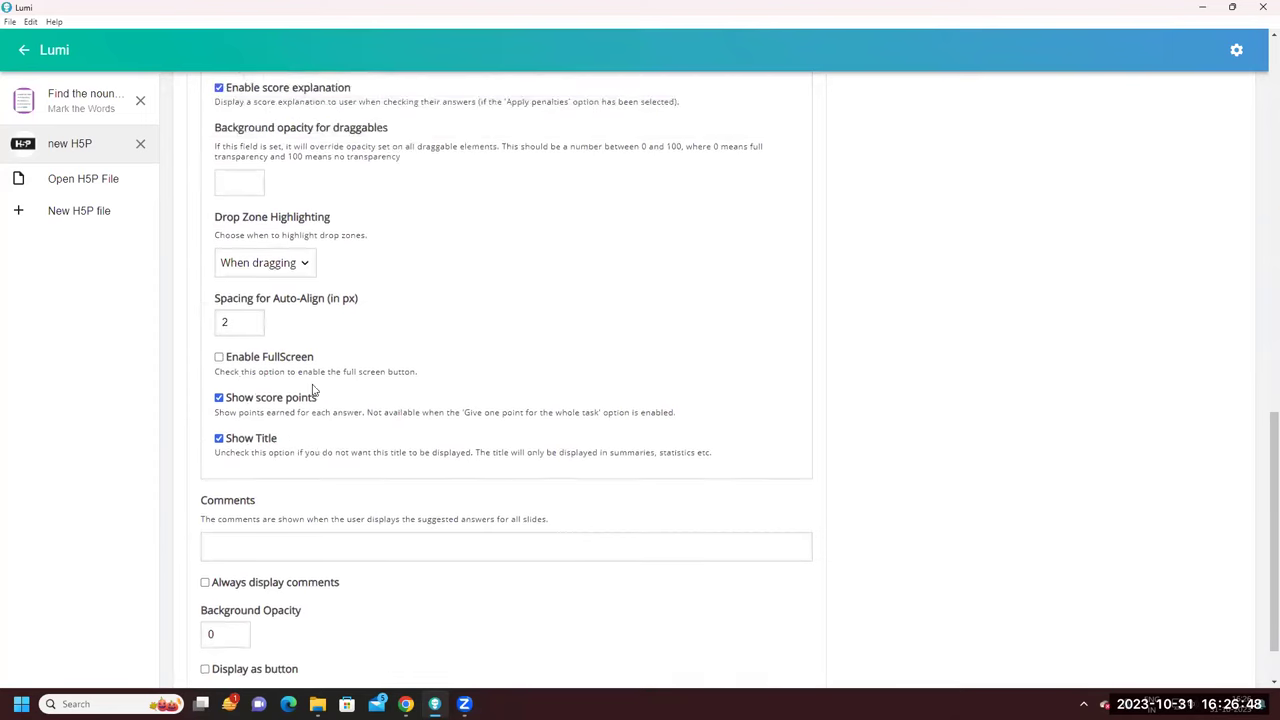
scroll(313, 386, up, 5)
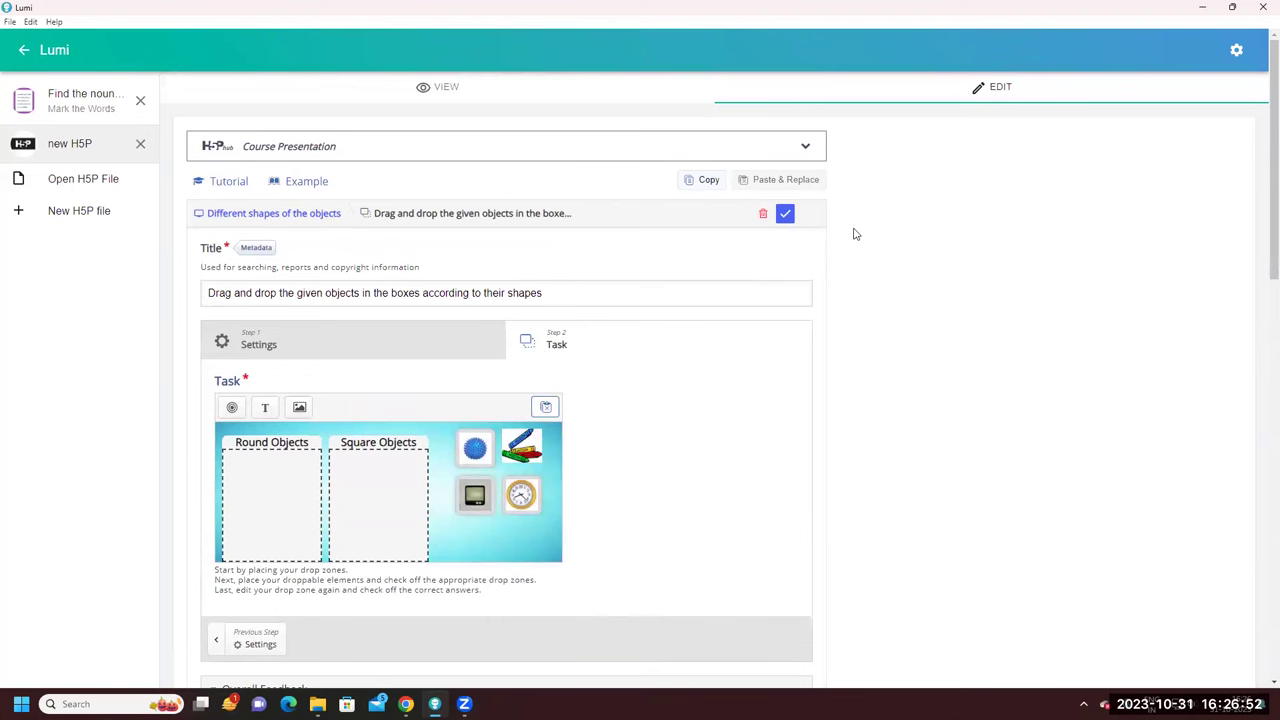
Reopen the finished sorting task from the slide and examine the Round Objects drop zone's correct elements, opacity and alignment options
click(785, 215)
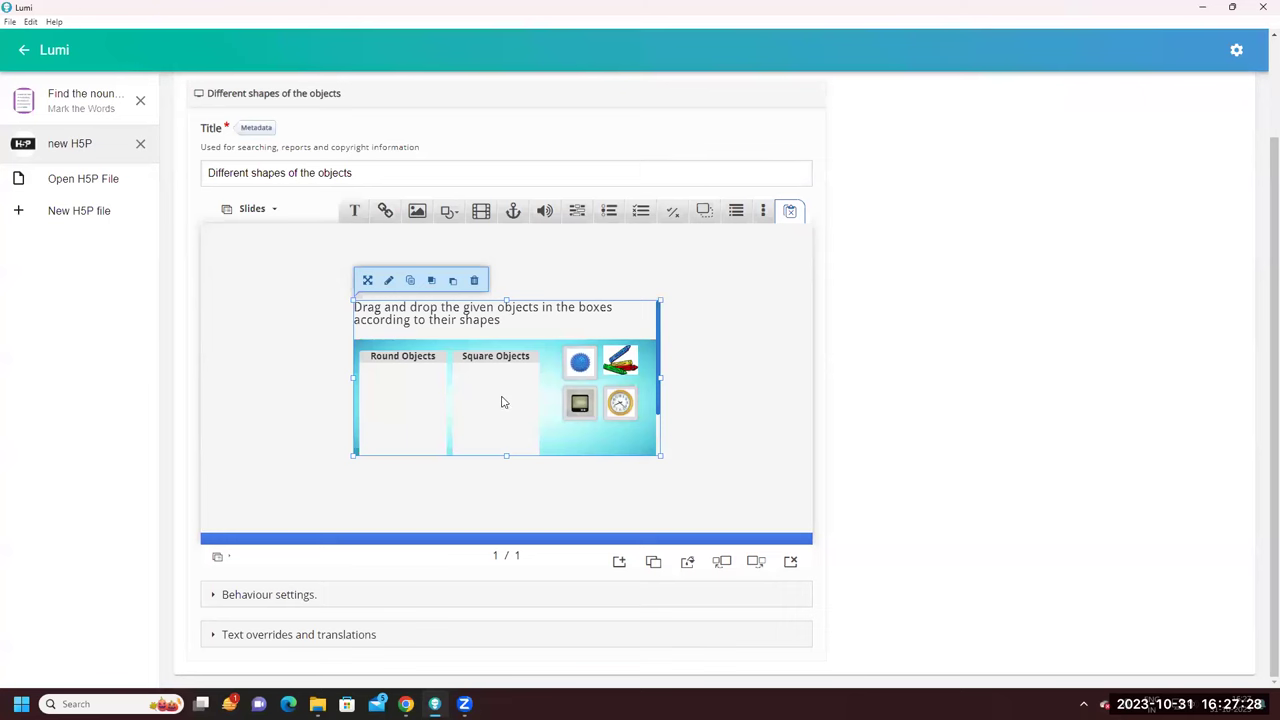
double_click(463, 412)
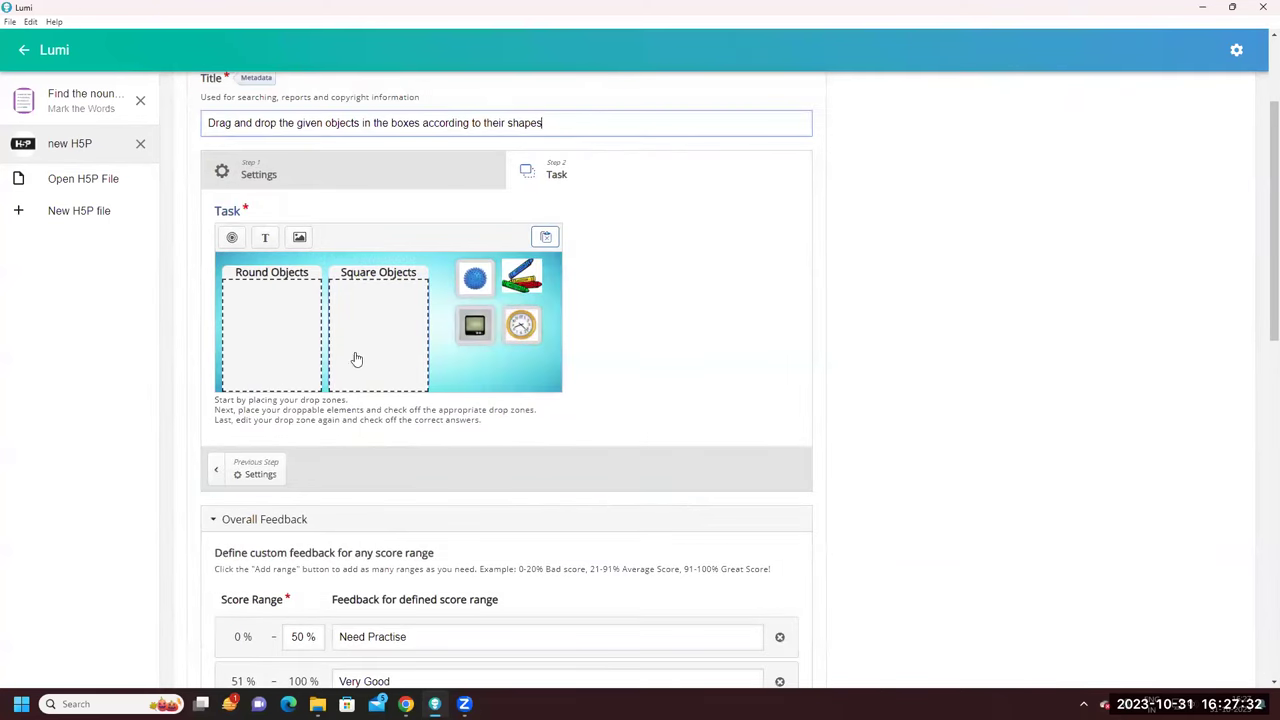
scroll(420, 440, up, 2)
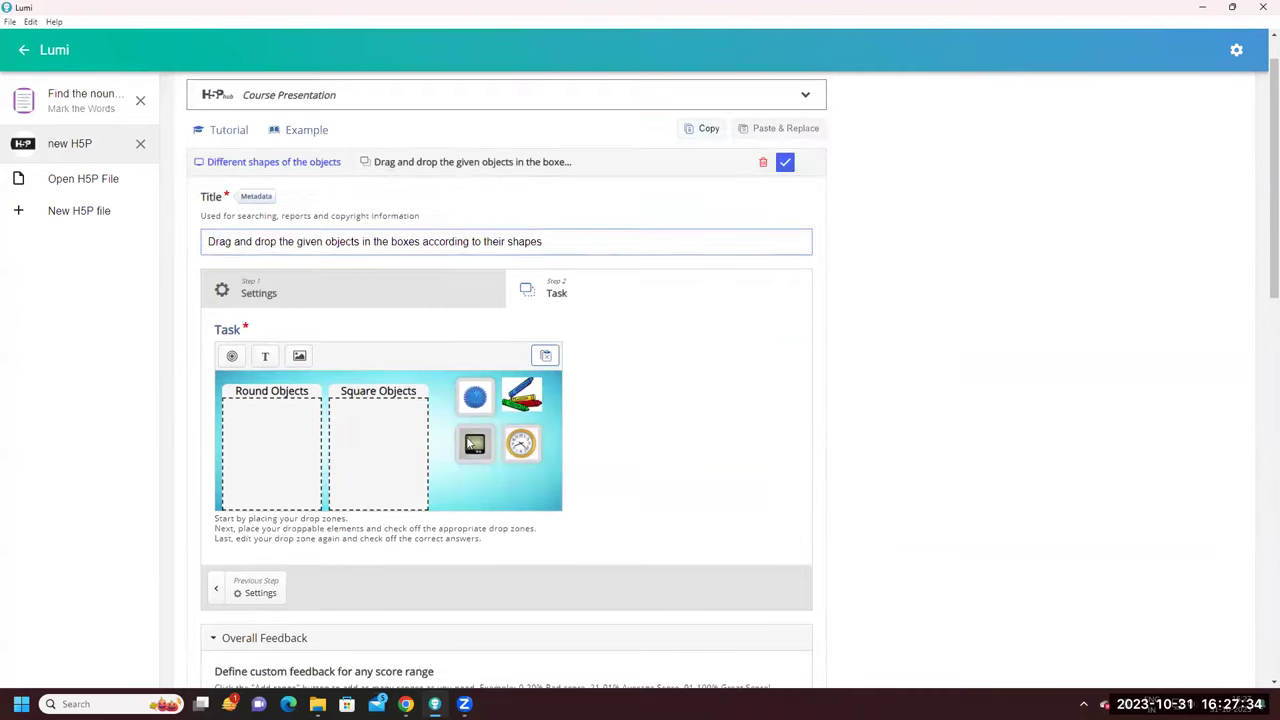
double_click(475, 509)
double_click(257, 474)
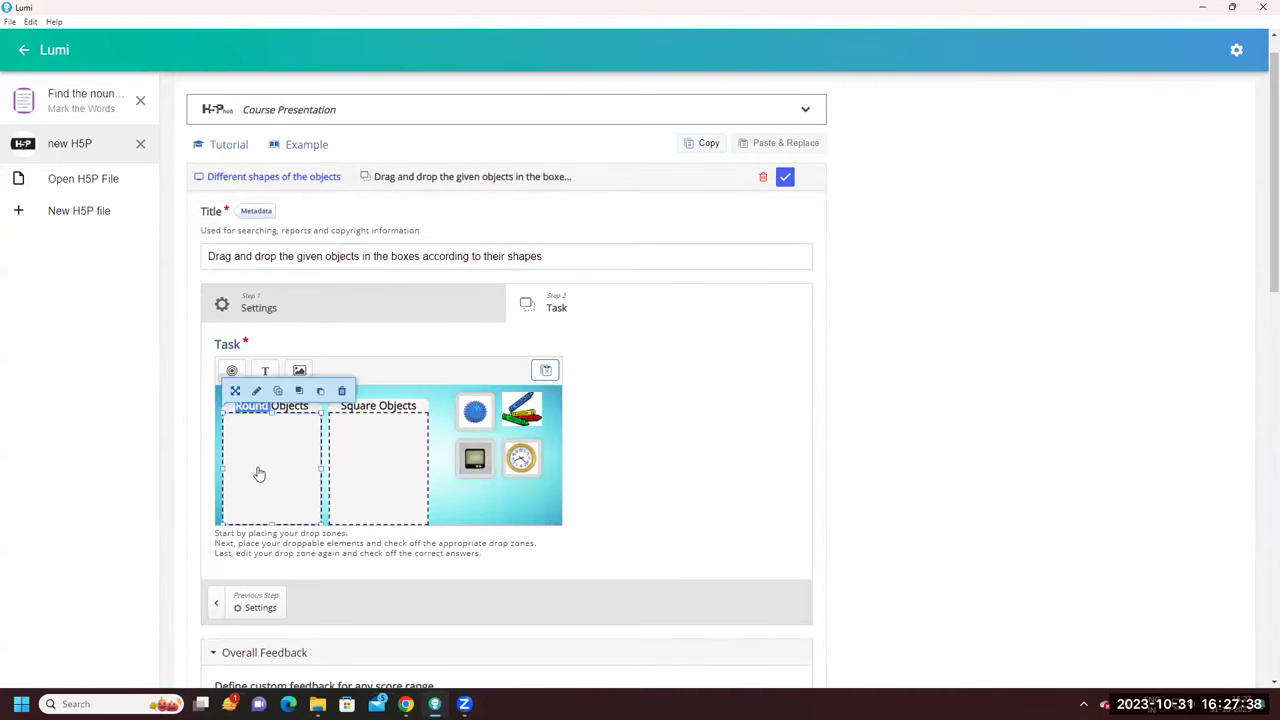
scroll(400, 494, up, 1)
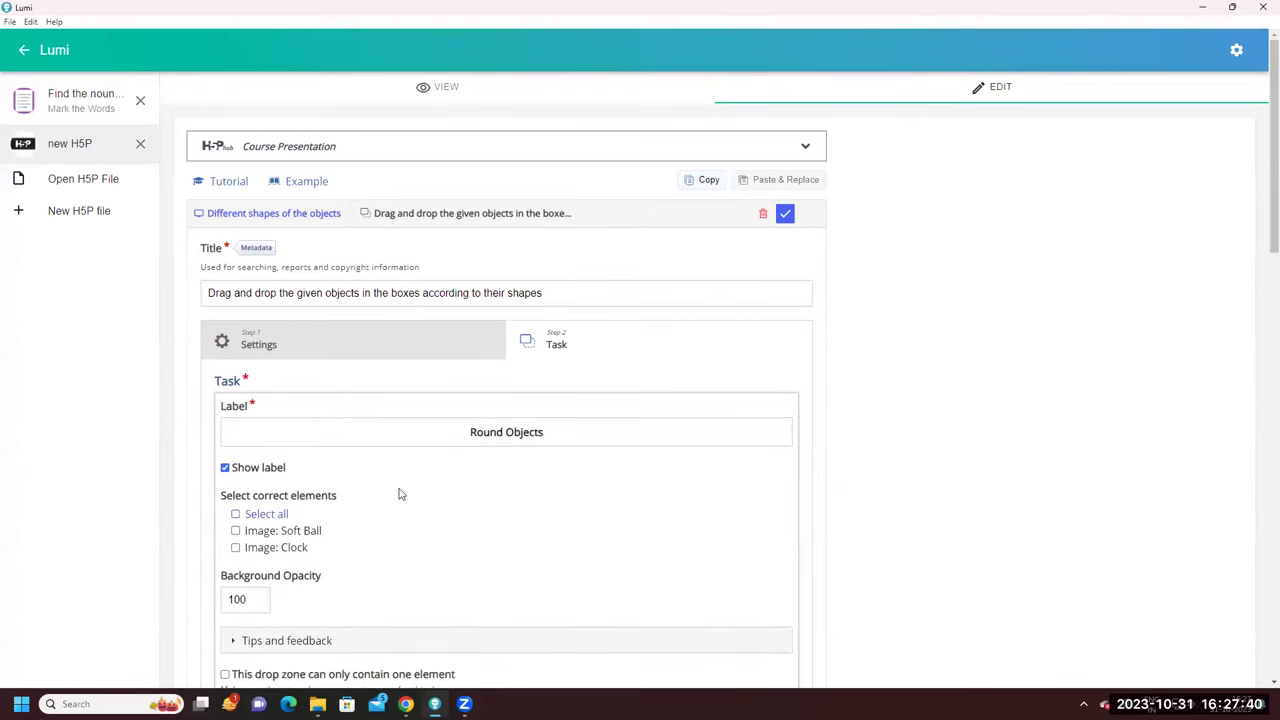
scroll(400, 494, down, 2)
scroll(400, 494, up, 2)
scroll(368, 380, down, 3)
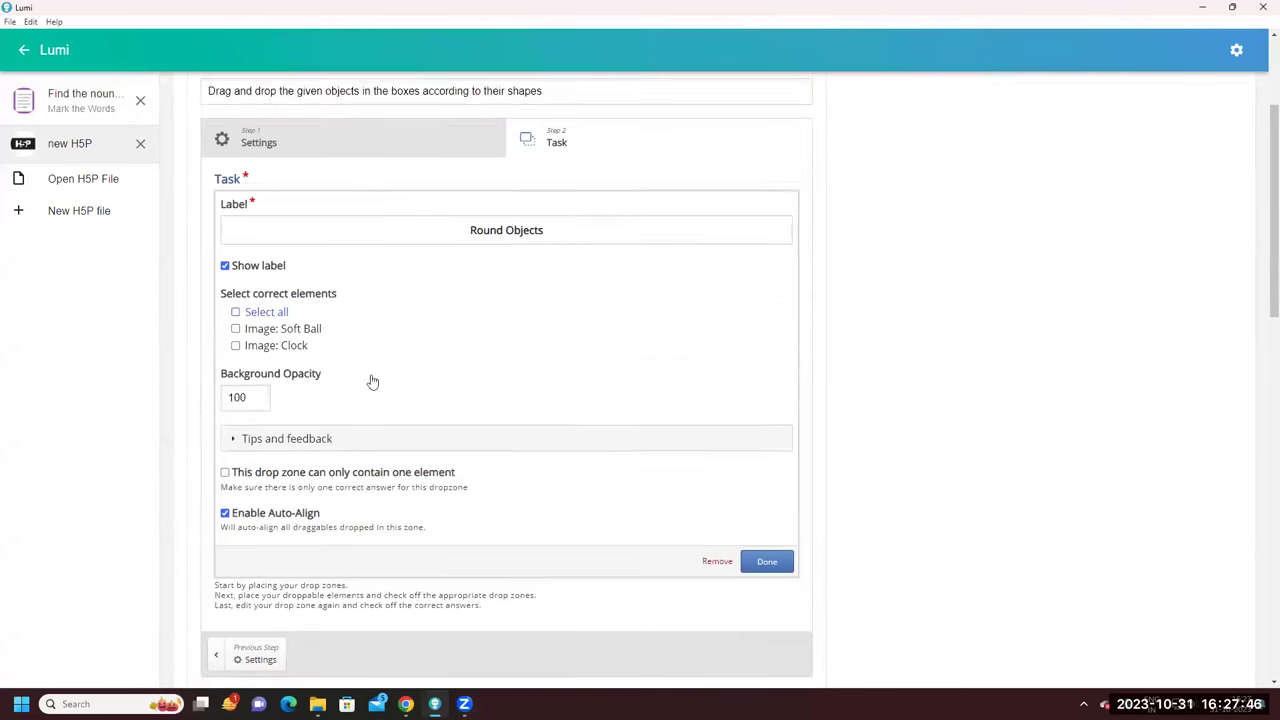
click(767, 496)
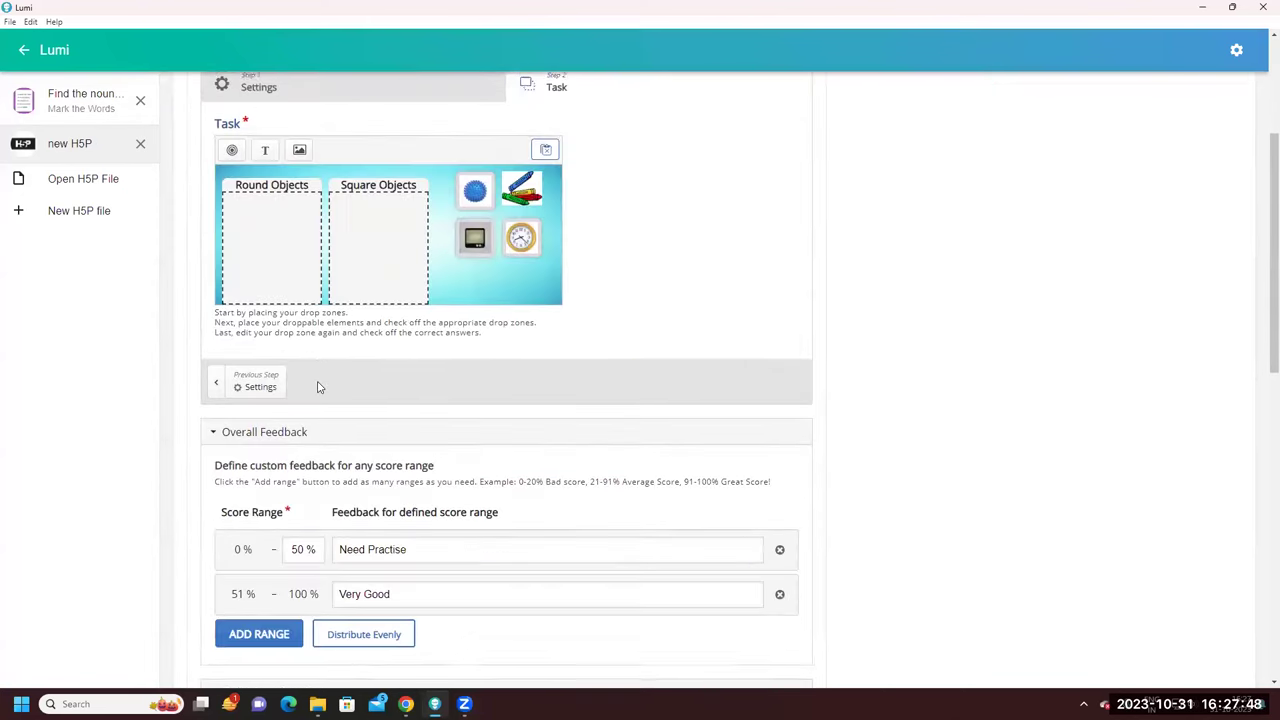
Review the sorting task's layout and overall feedback, and finish the task to return to the slide
scroll(445, 372, up, 2)
scroll(445, 372, down, 3)
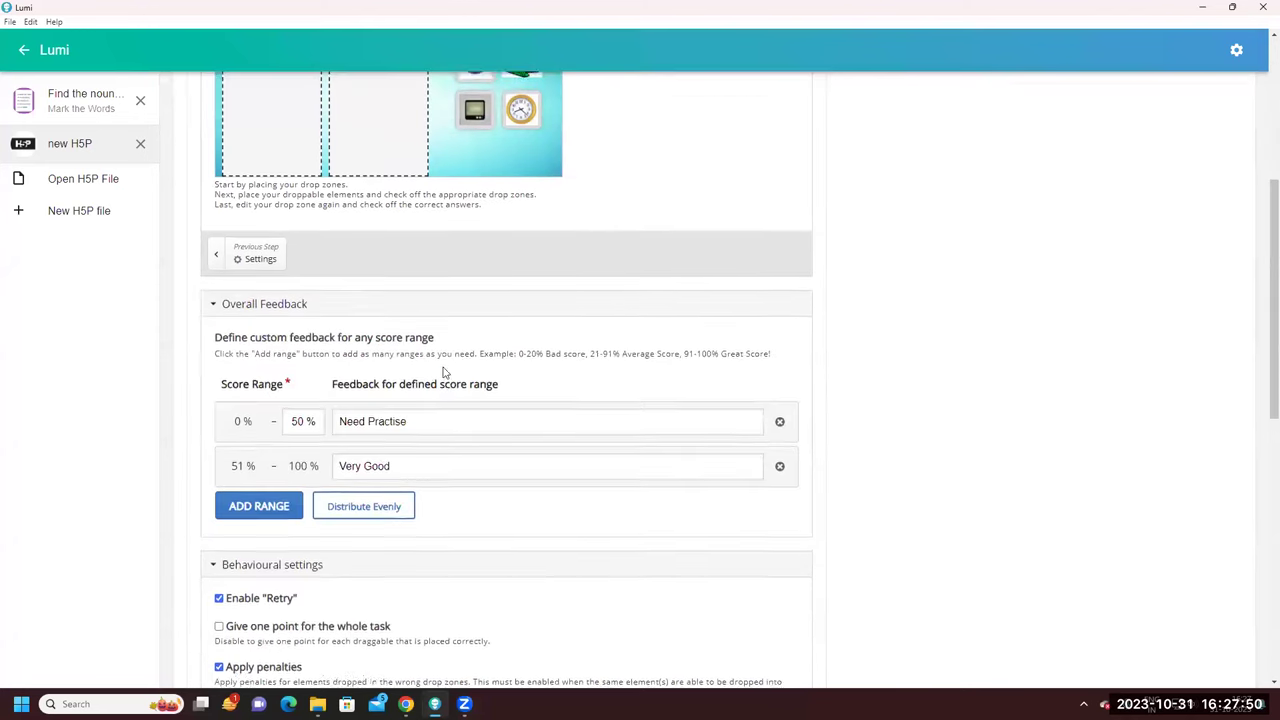
scroll(700, 250, up, 3)
scroll(722, 347, down, 1)
click(722, 347)
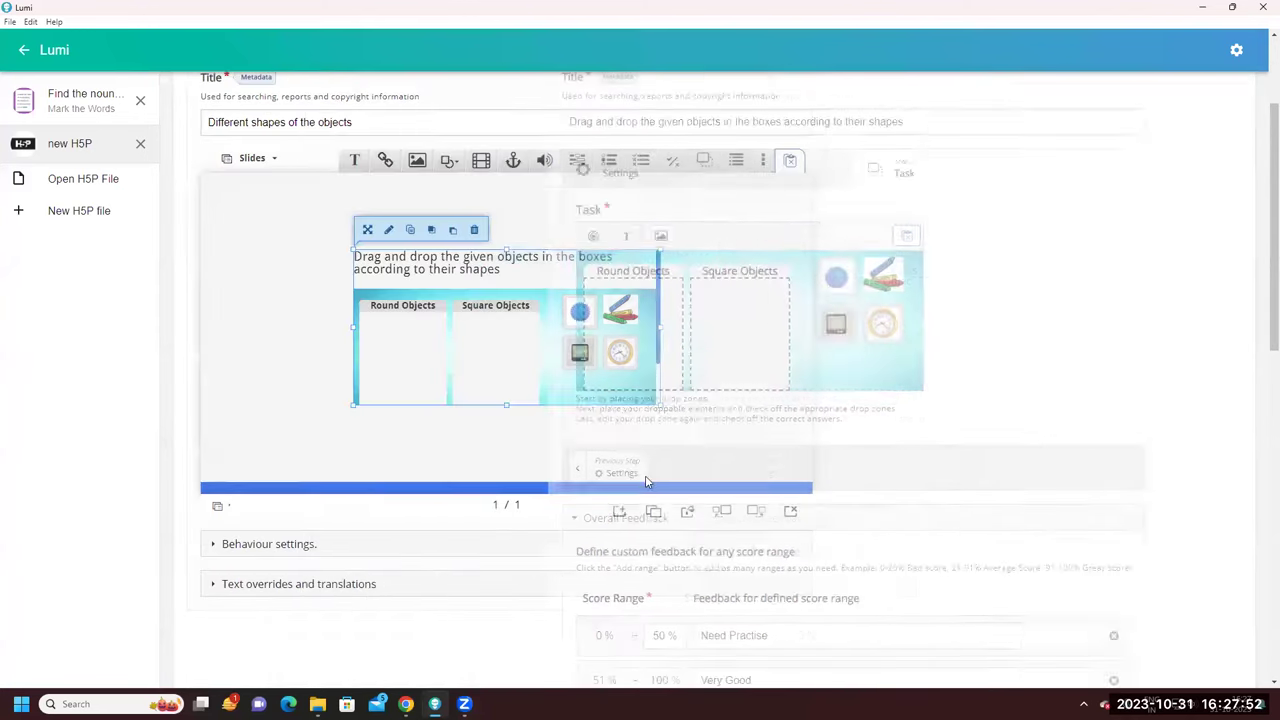
Add a second slide to the presentation and insert a new Drag and Drop task on it
click(619, 566)
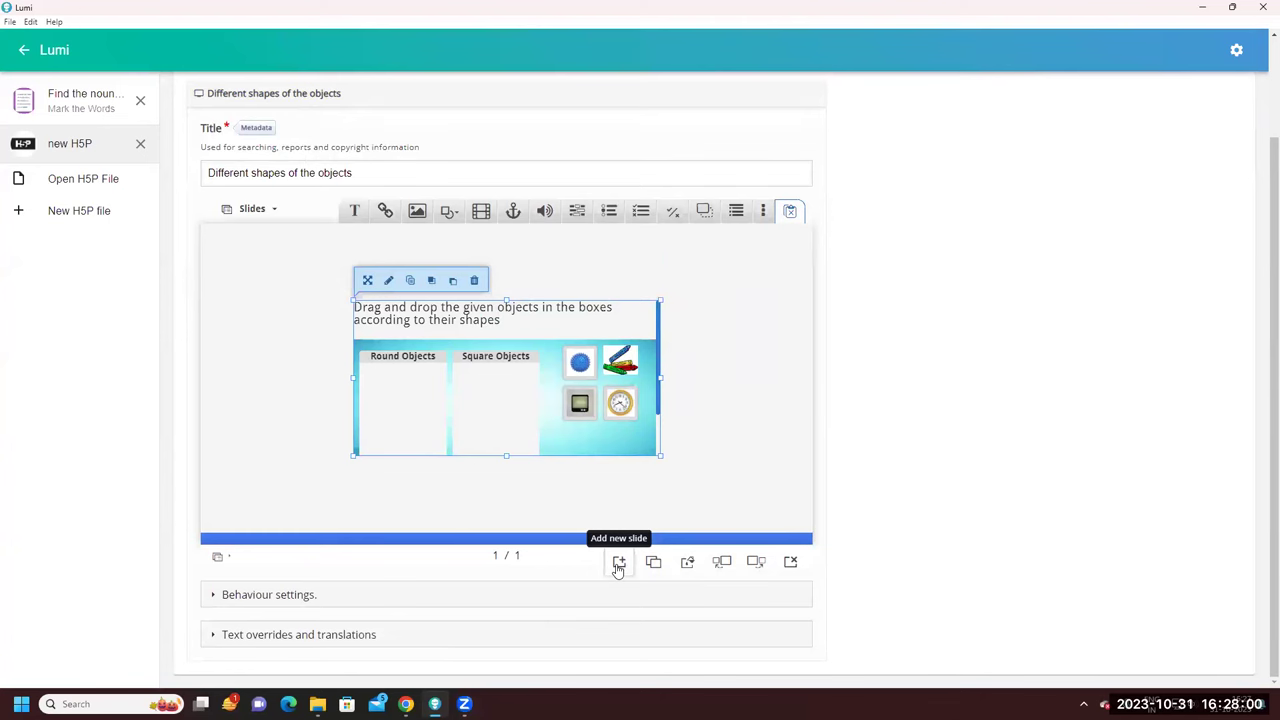
click(619, 566)
click(619, 566)
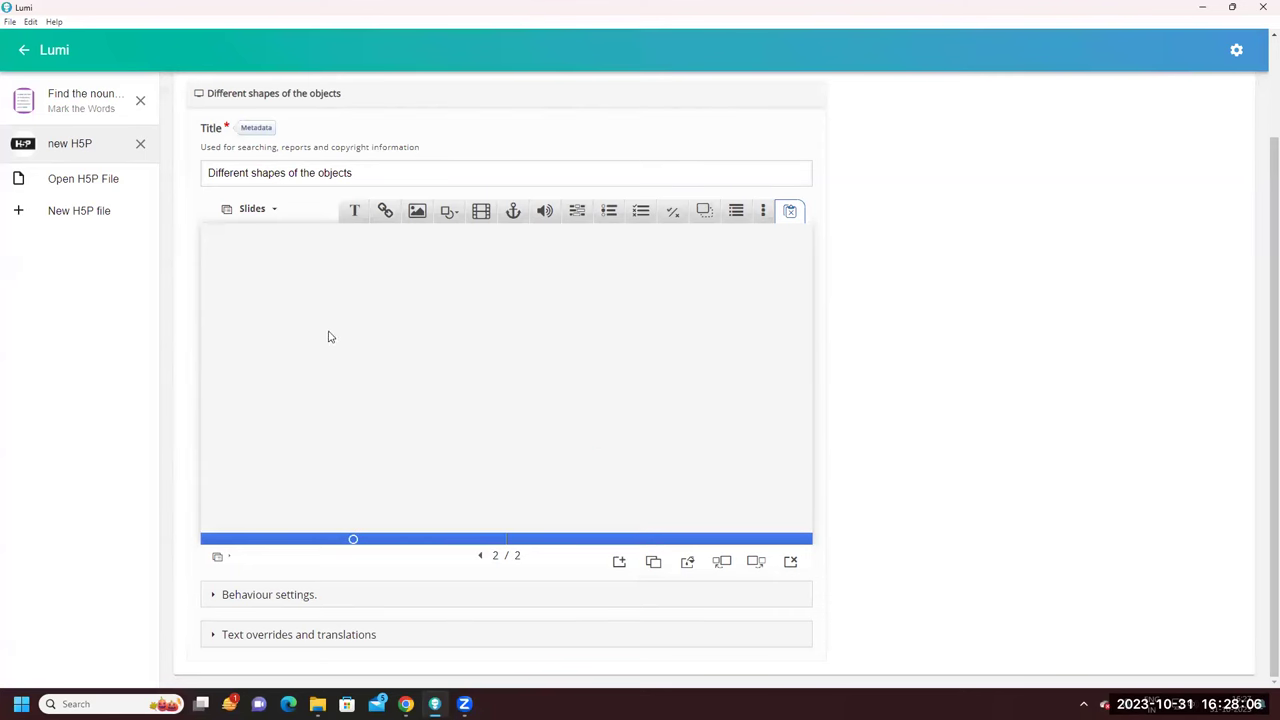
click(705, 212)
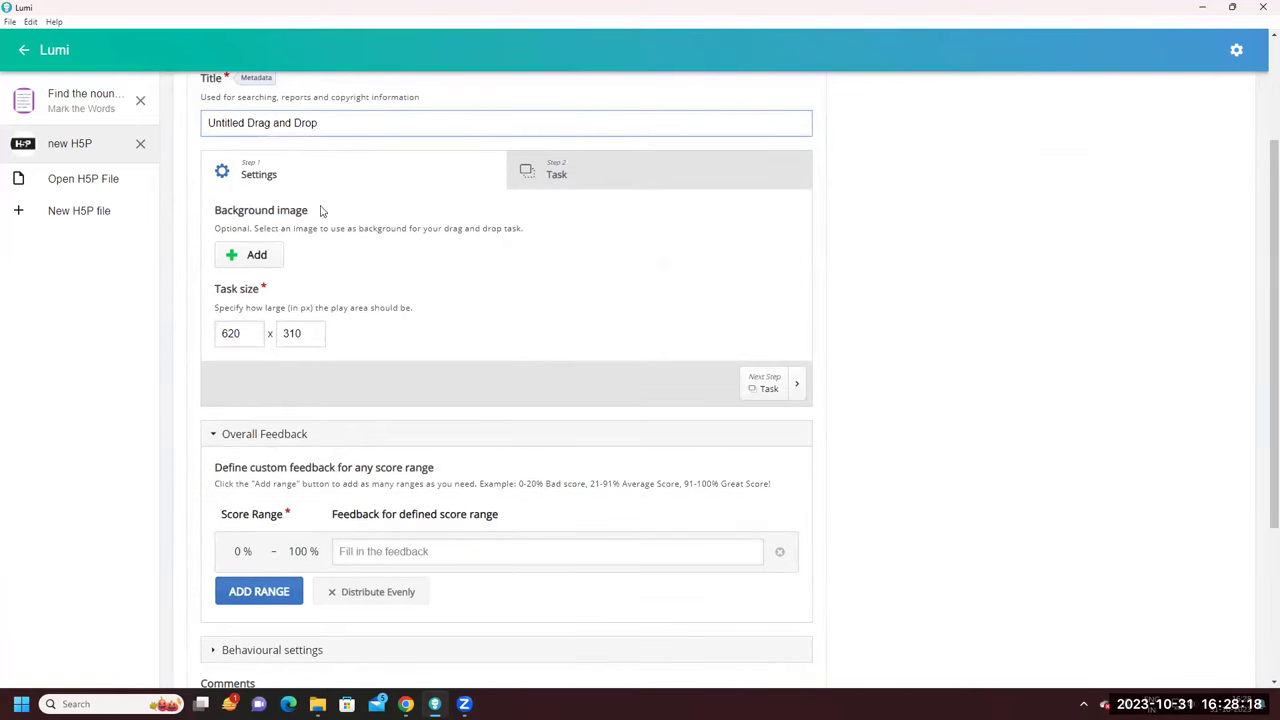
click(255, 258)
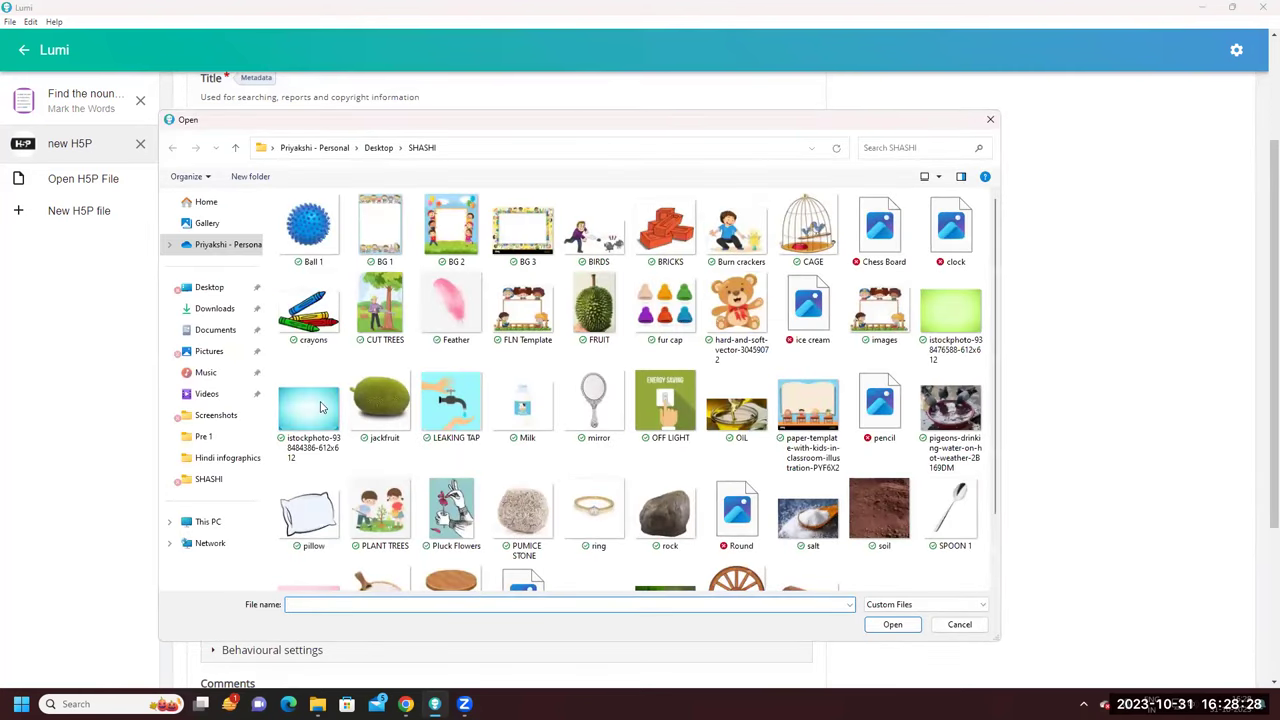
click(312, 432)
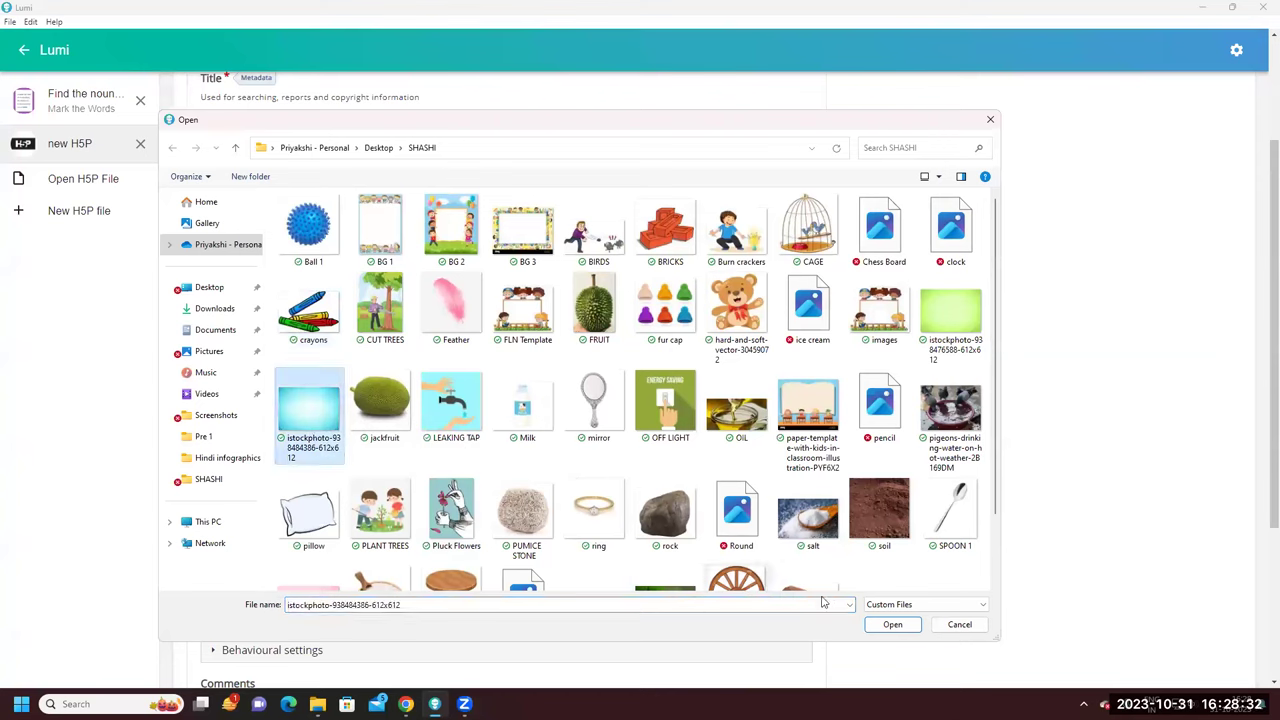
click(893, 625)
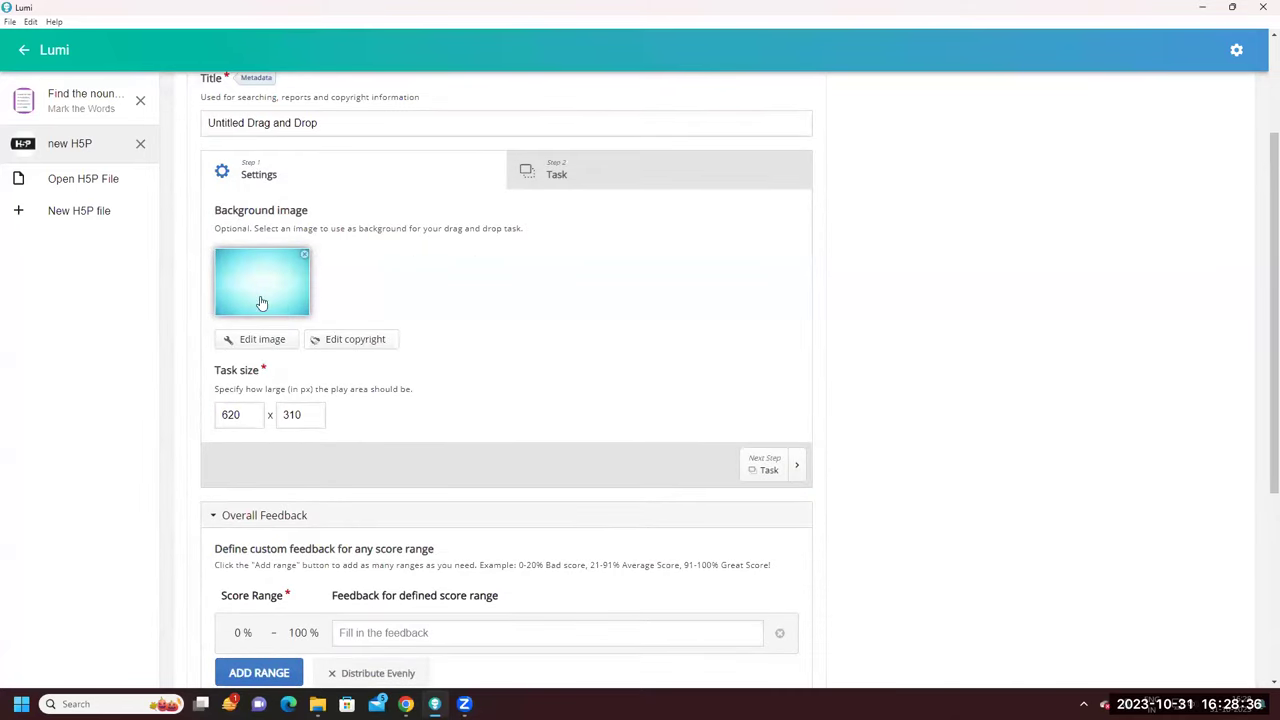
Set the task size to 520 x 210 px and proceed to the Task stage
click(229, 415)
key(BackSpace)
text(5)
click(289, 415)
key(BackSpace)
text(2)
scroll(470, 400, up, 3)
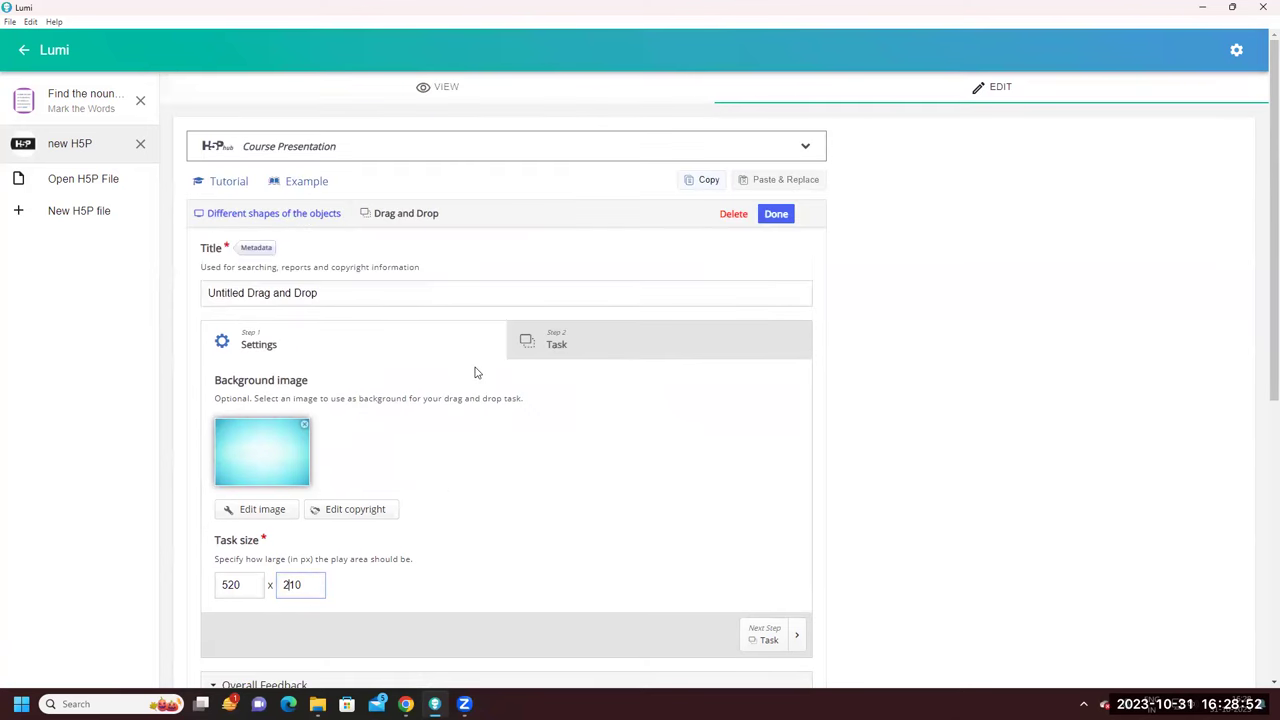
scroll(476, 372, down, 2)
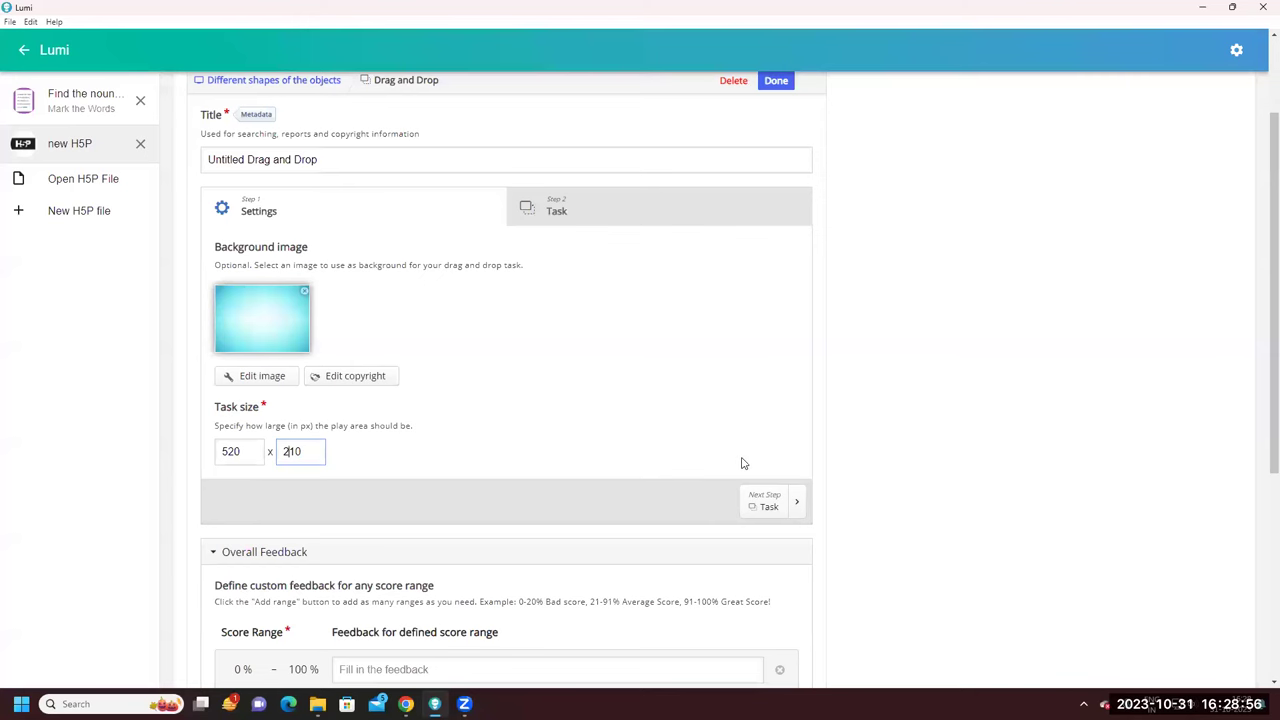
scroll(740, 460, down, 1)
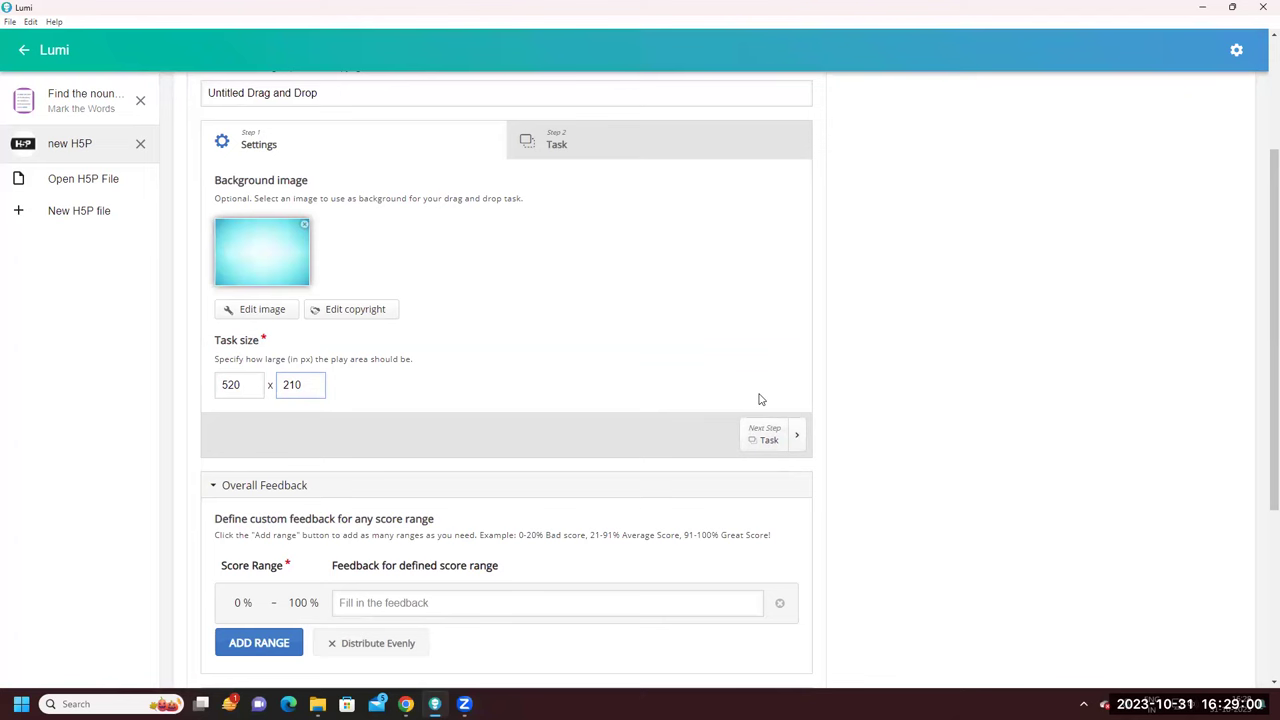
click(797, 438)
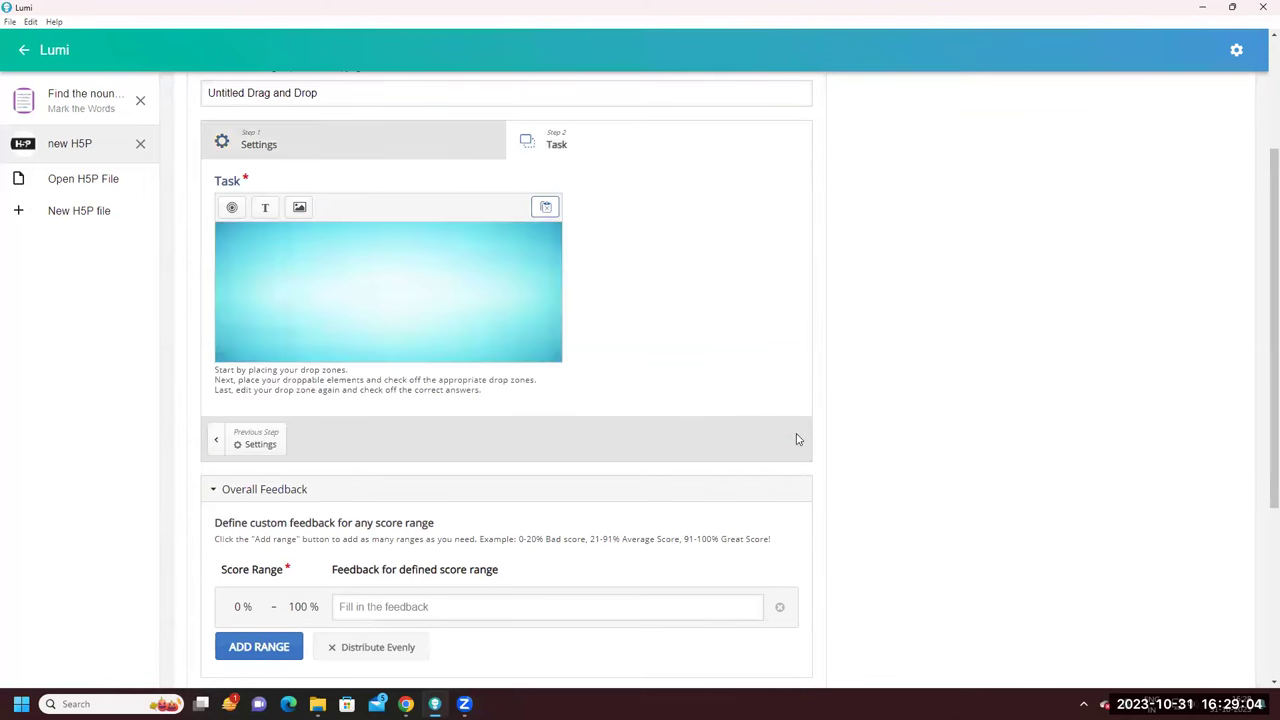
Add a drop zone to the task with the label "Round Objects" in bold, centred text
scroll(623, 391, up, 2)
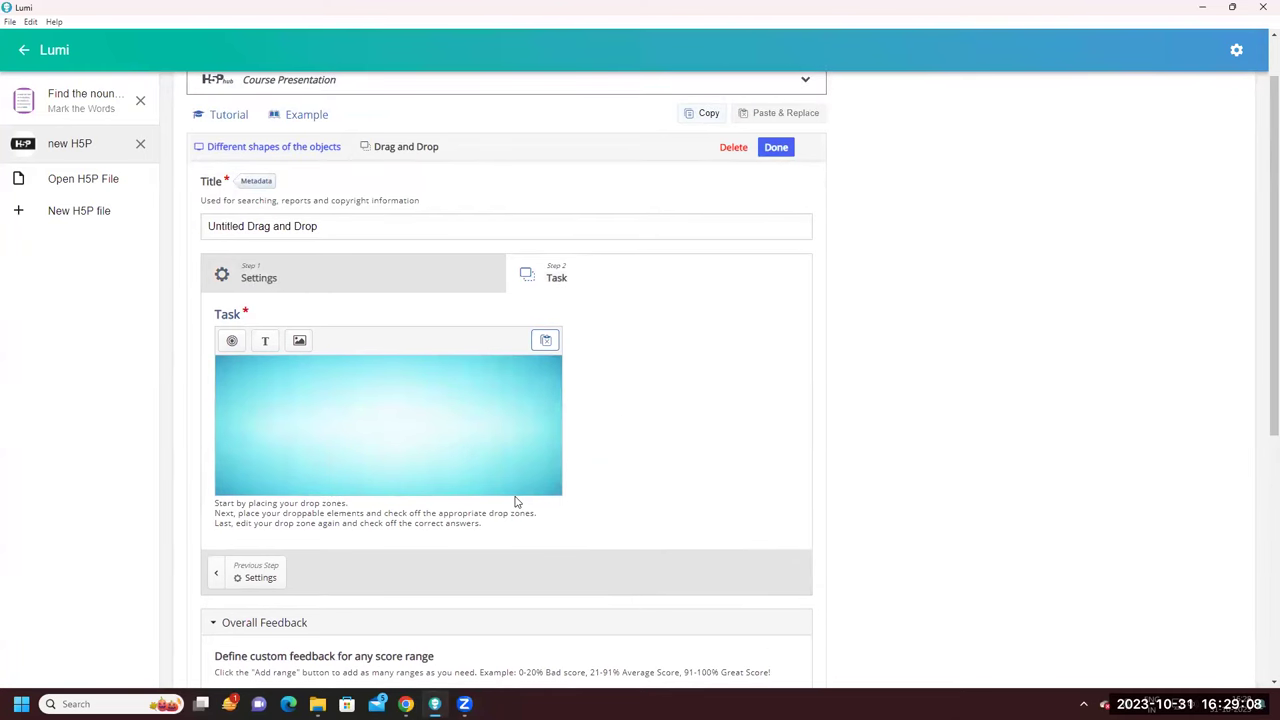
scroll(514, 510, down, 1)
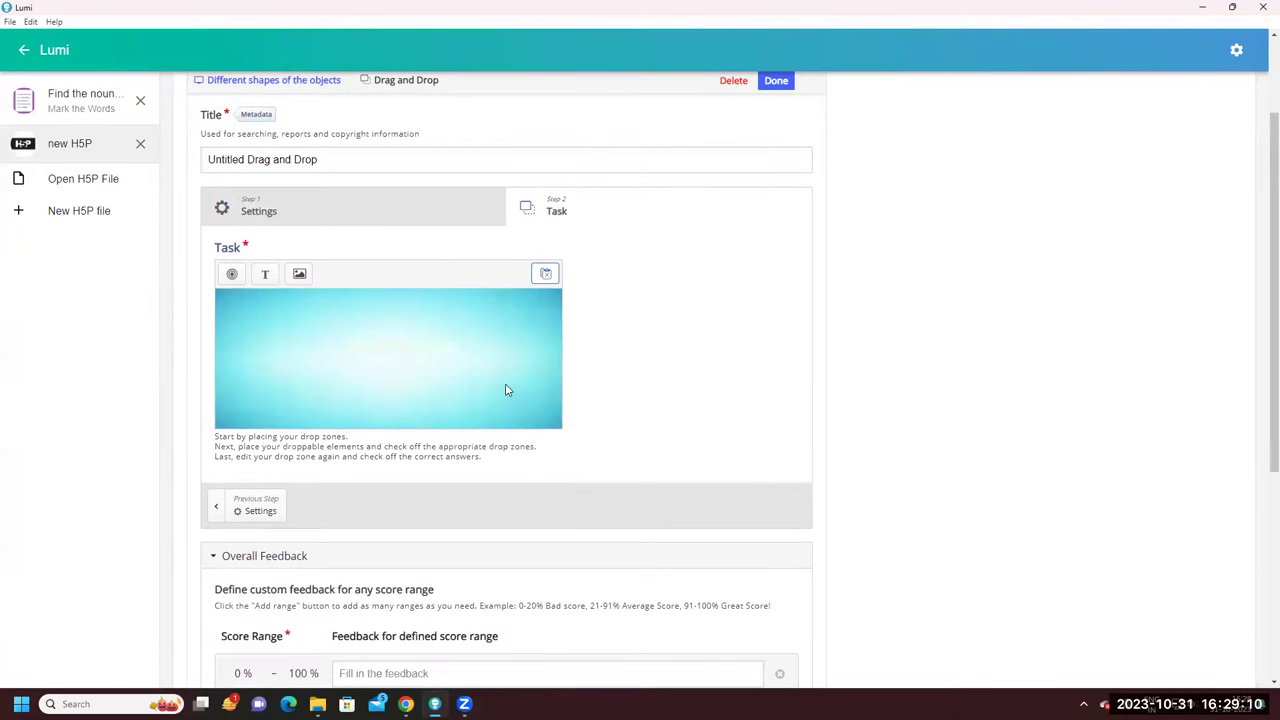
click(232, 275)
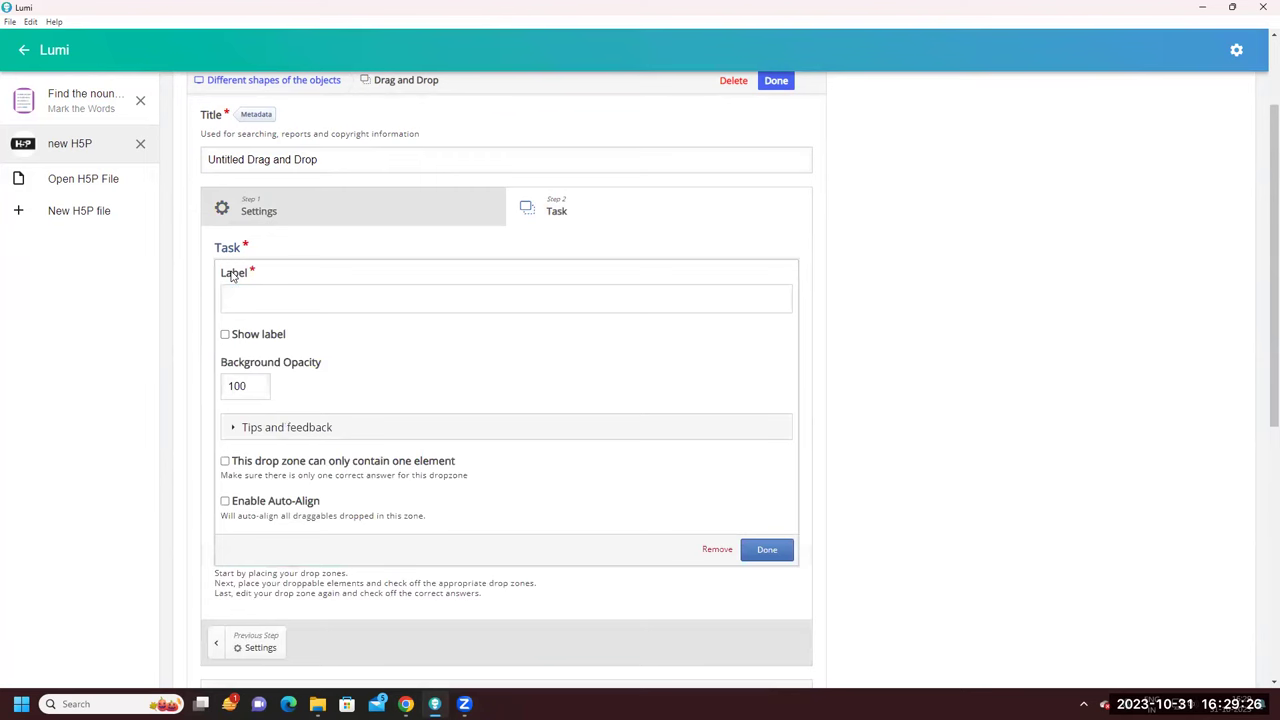
click(249, 300)
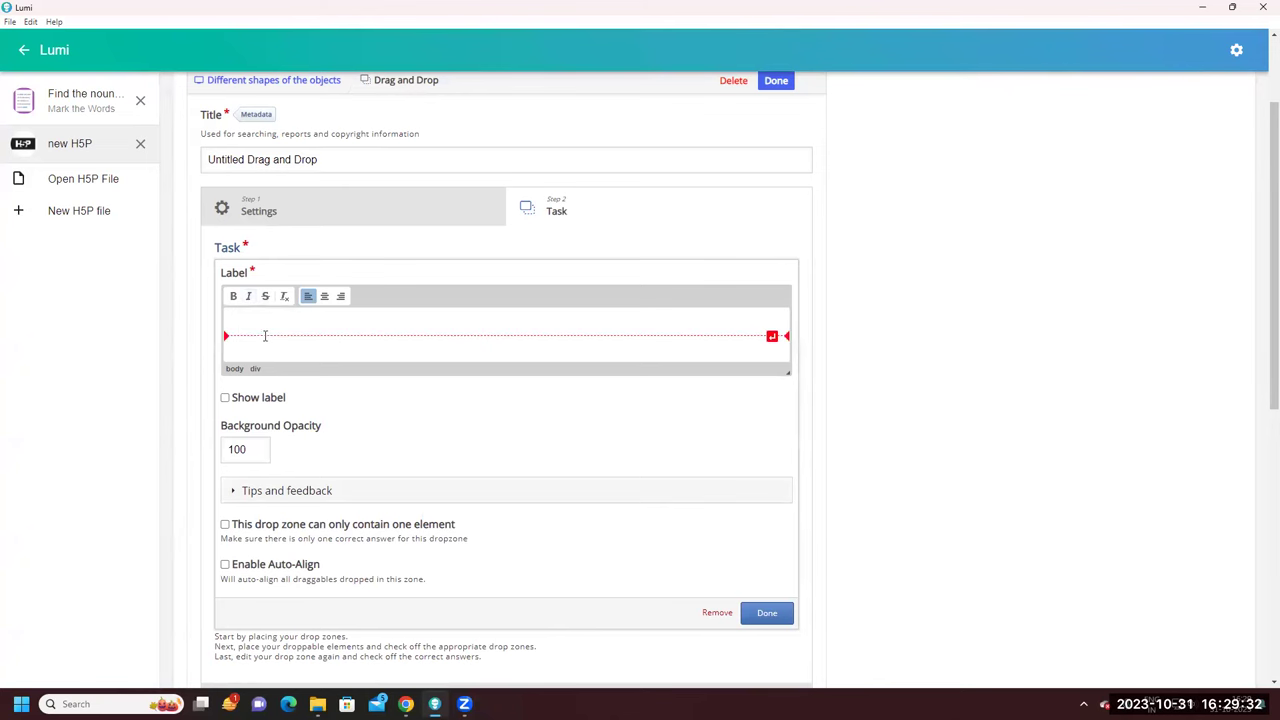
key(Caps_Lock)
text(Round)
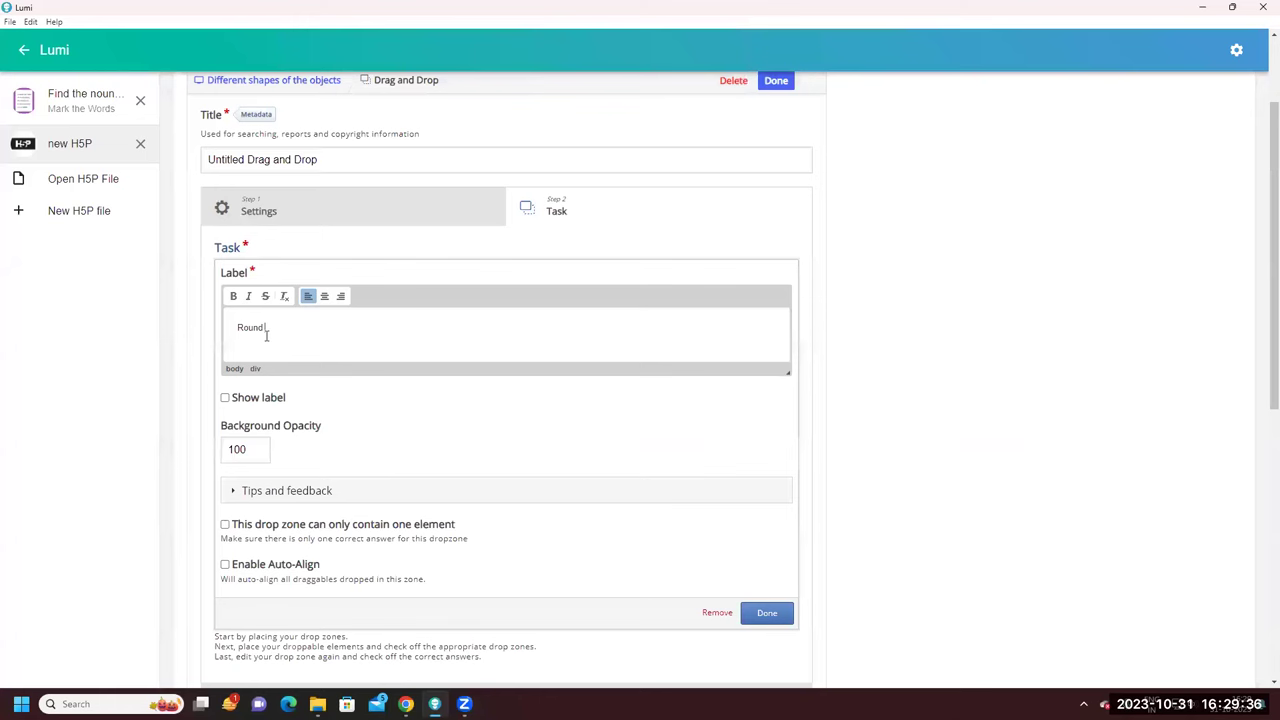
text( O)
key(Caps_Lock)
text(bjects)
triple_click(272, 330)
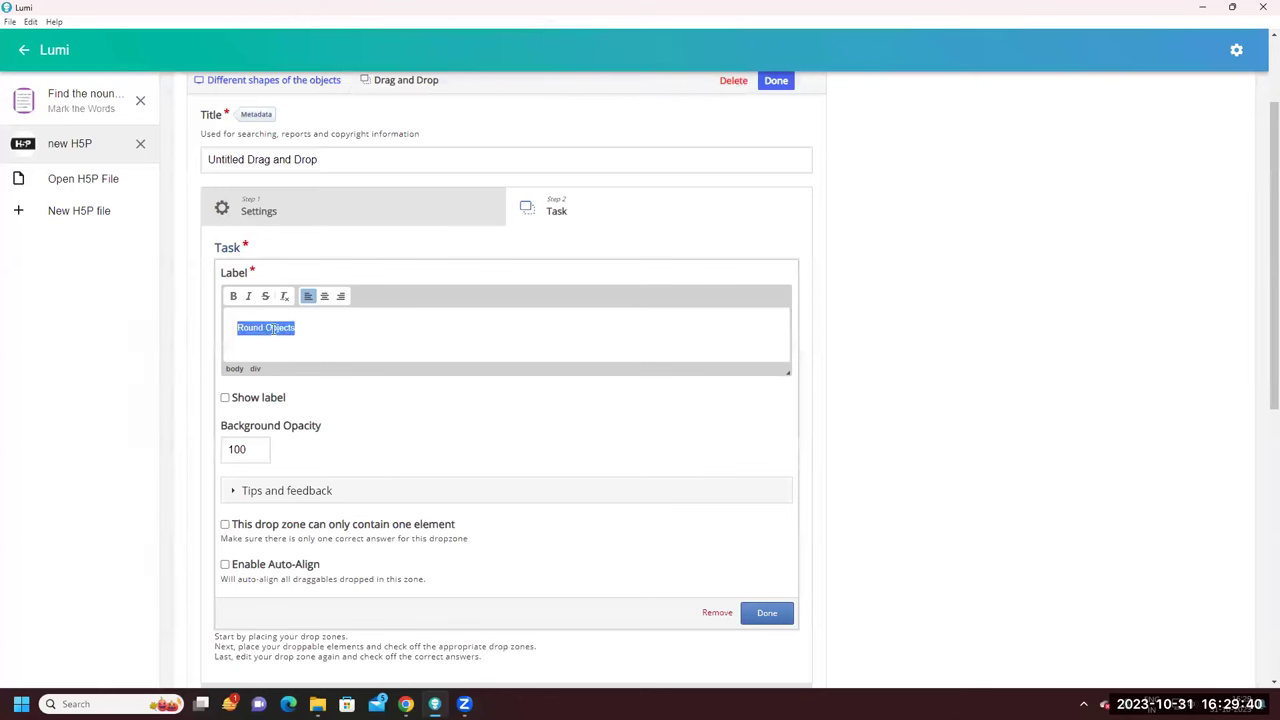
click(233, 296)
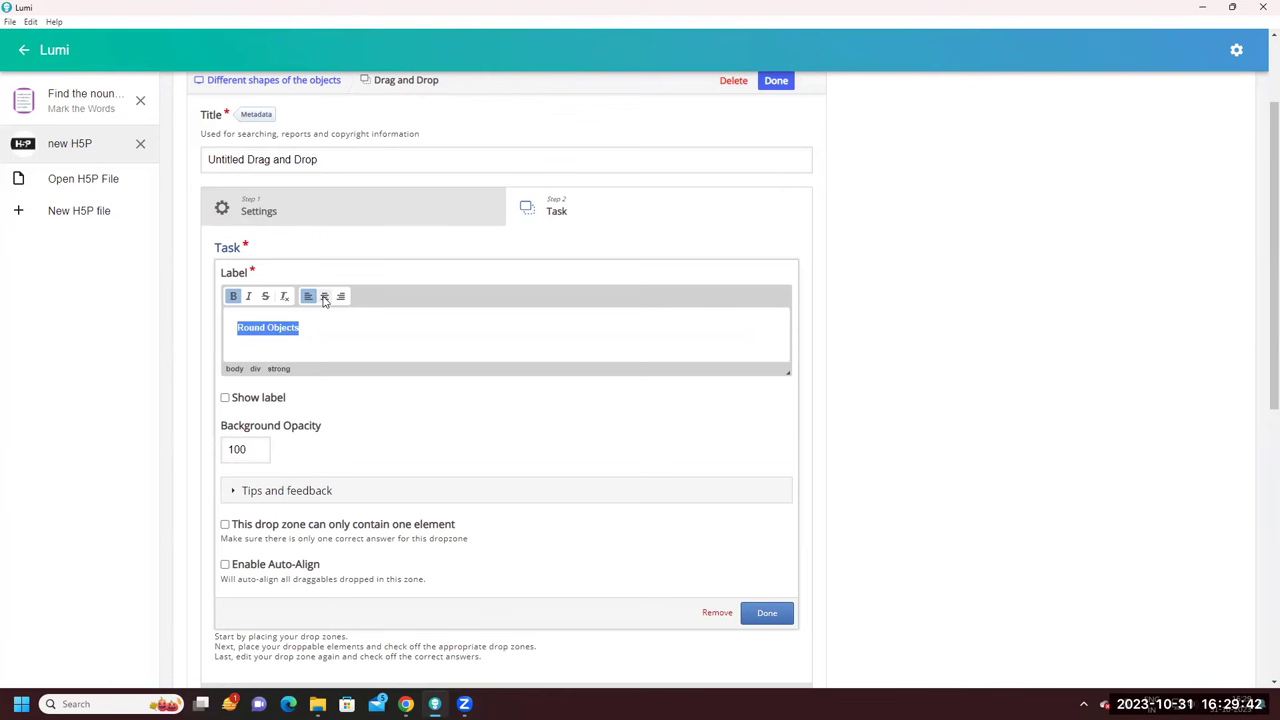
click(324, 297)
Show the Round Objects drop zone's label, enable auto-align and finish the zone's setup
scroll(362, 377, down, 1)
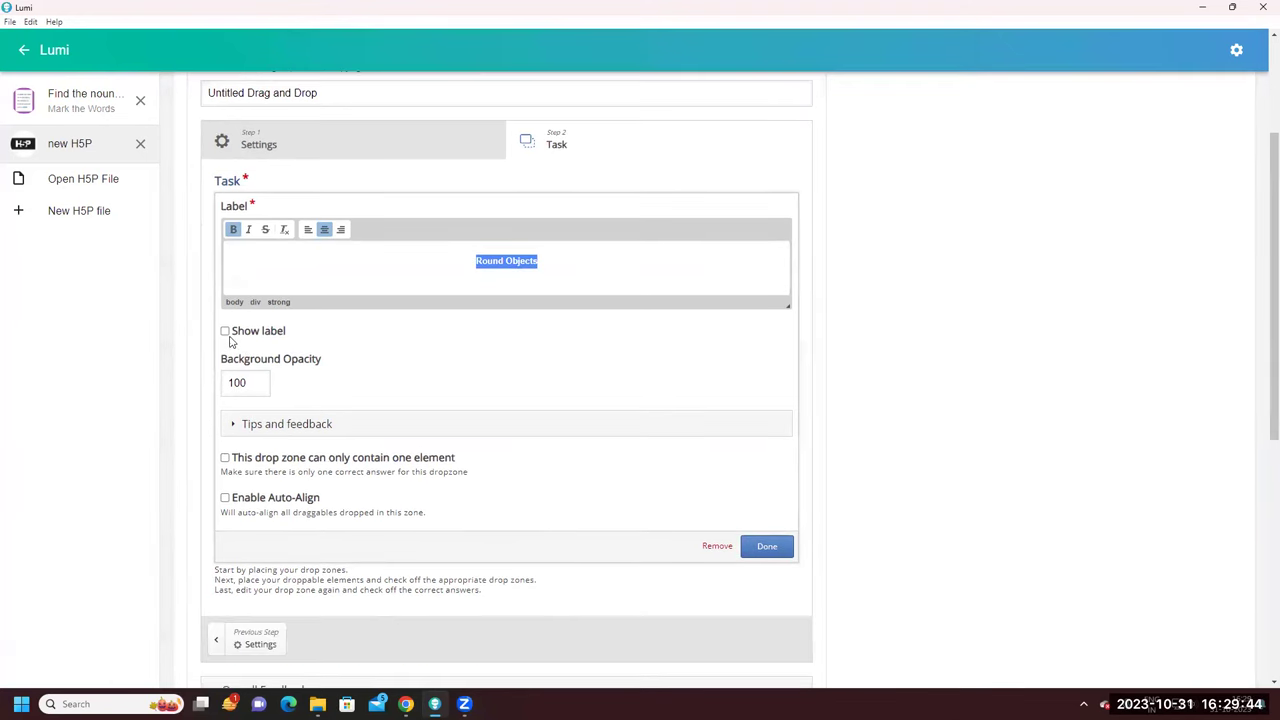
click(225, 333)
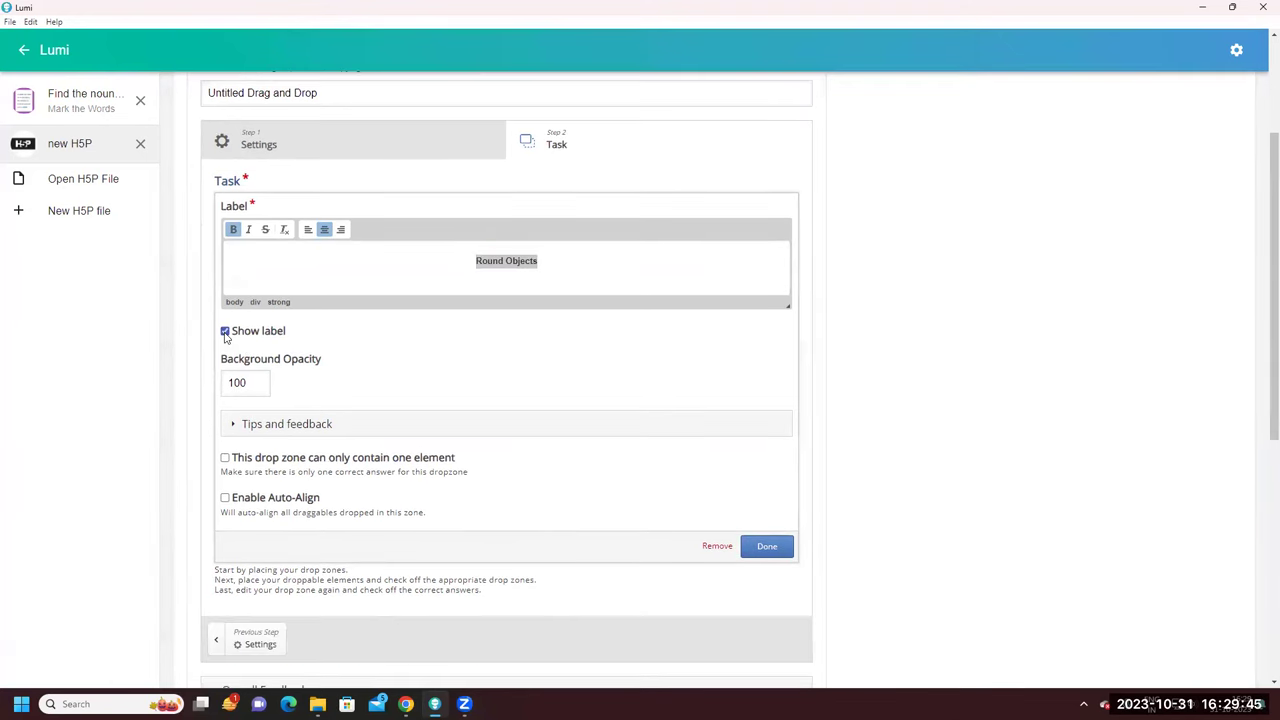
click(518, 266)
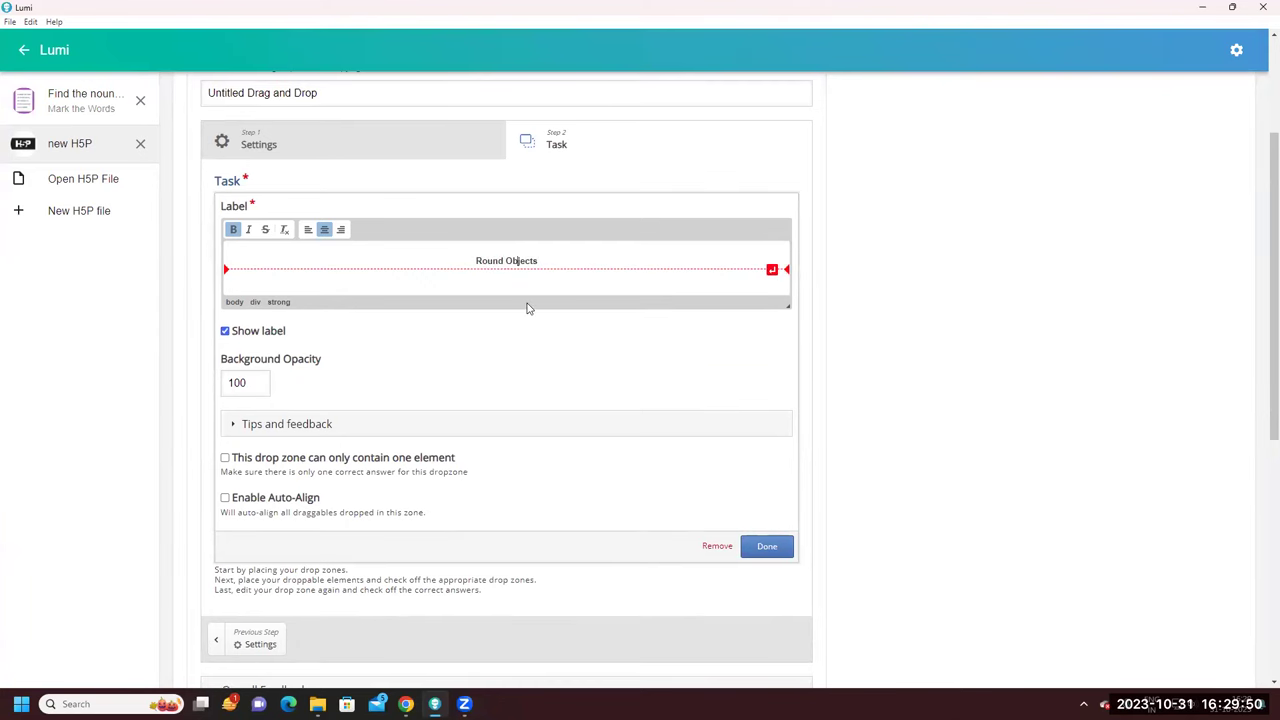
scroll(520, 371, down, 2)
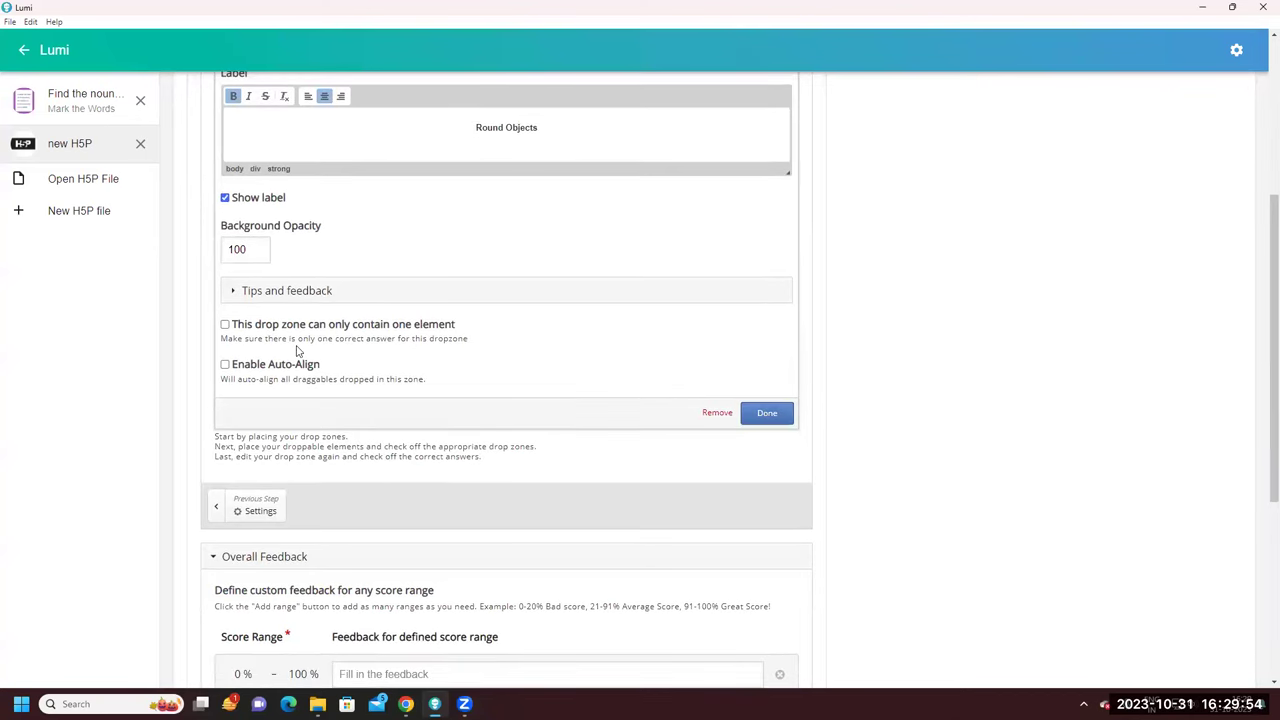
click(225, 366)
click(770, 415)
scroll(381, 370, up, 2)
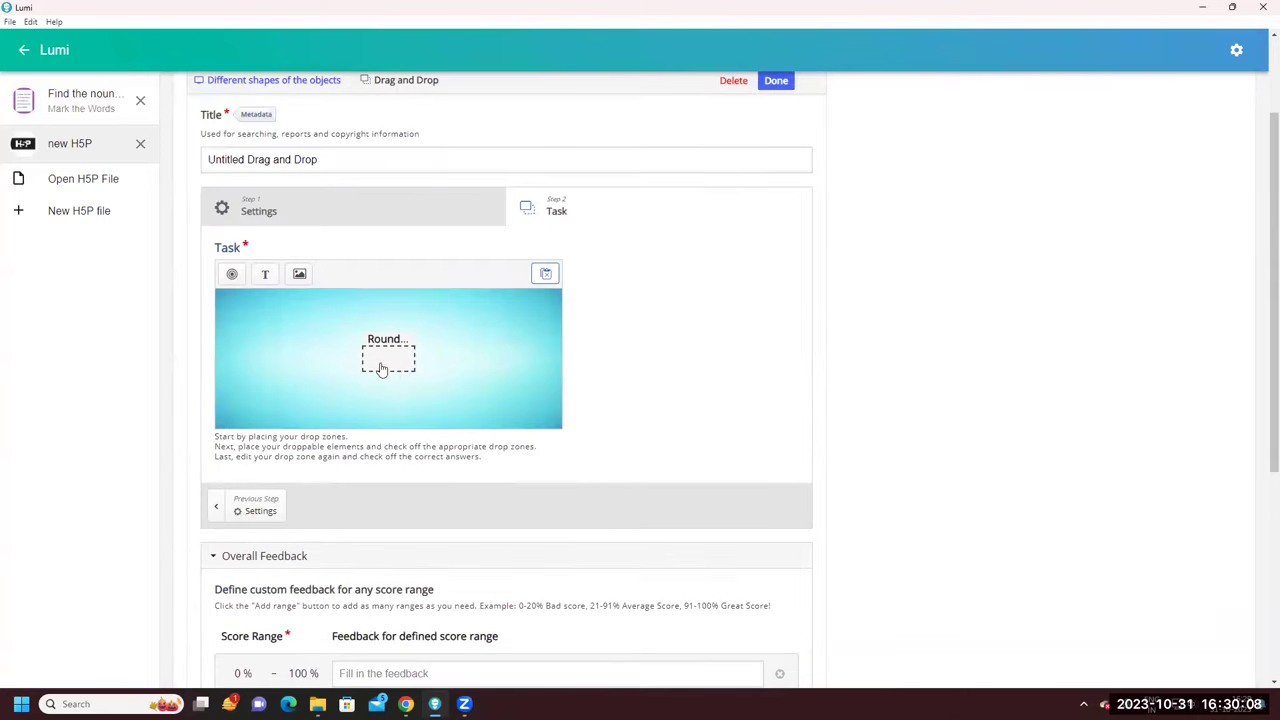
Move the Round Objects drop zone to the left part of the task area and enlarge it to nearly the full height
drag(381, 370, 282, 412)
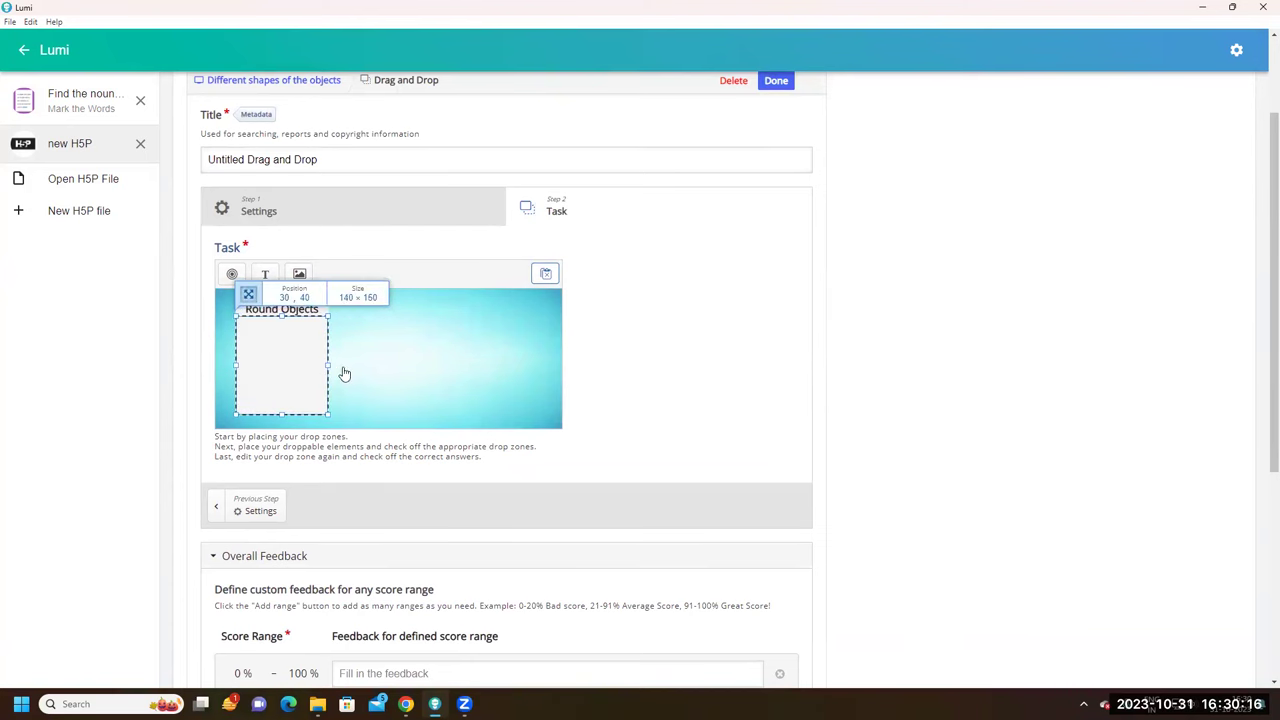
drag(344, 374, 348, 372)
drag(290, 418, 291, 424)
click(407, 388)
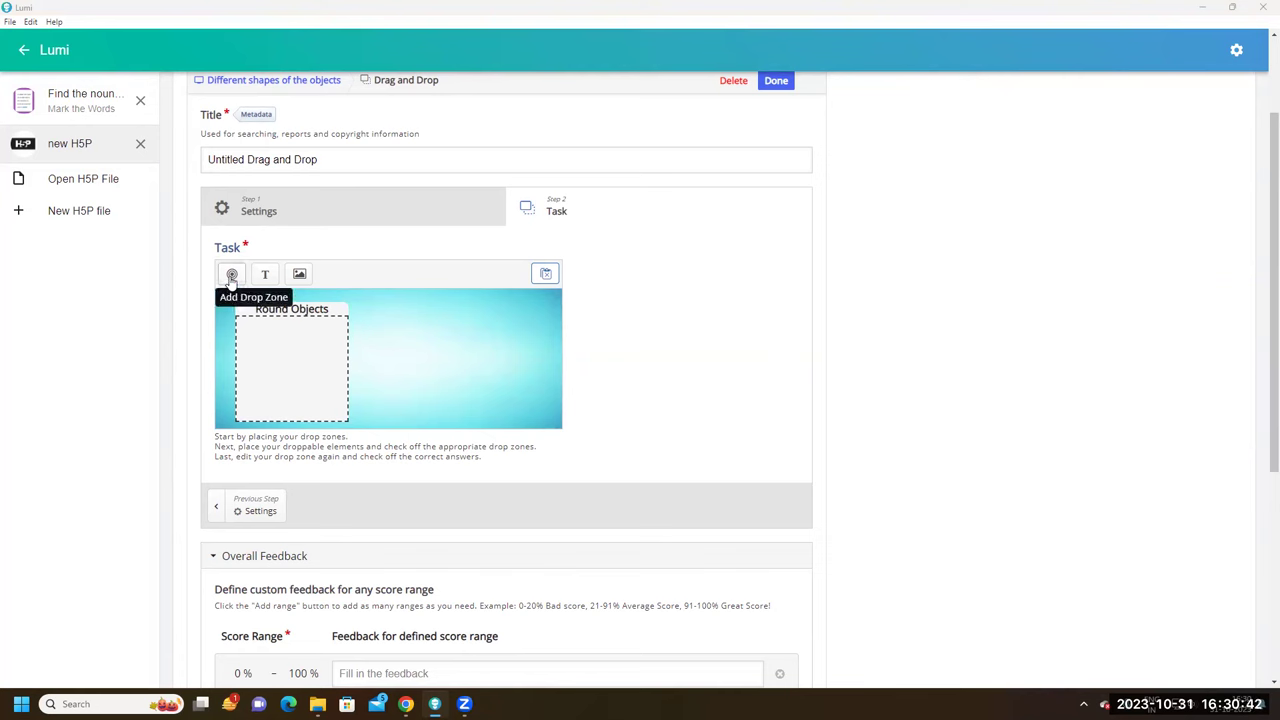
drag(268, 357, 263, 356)
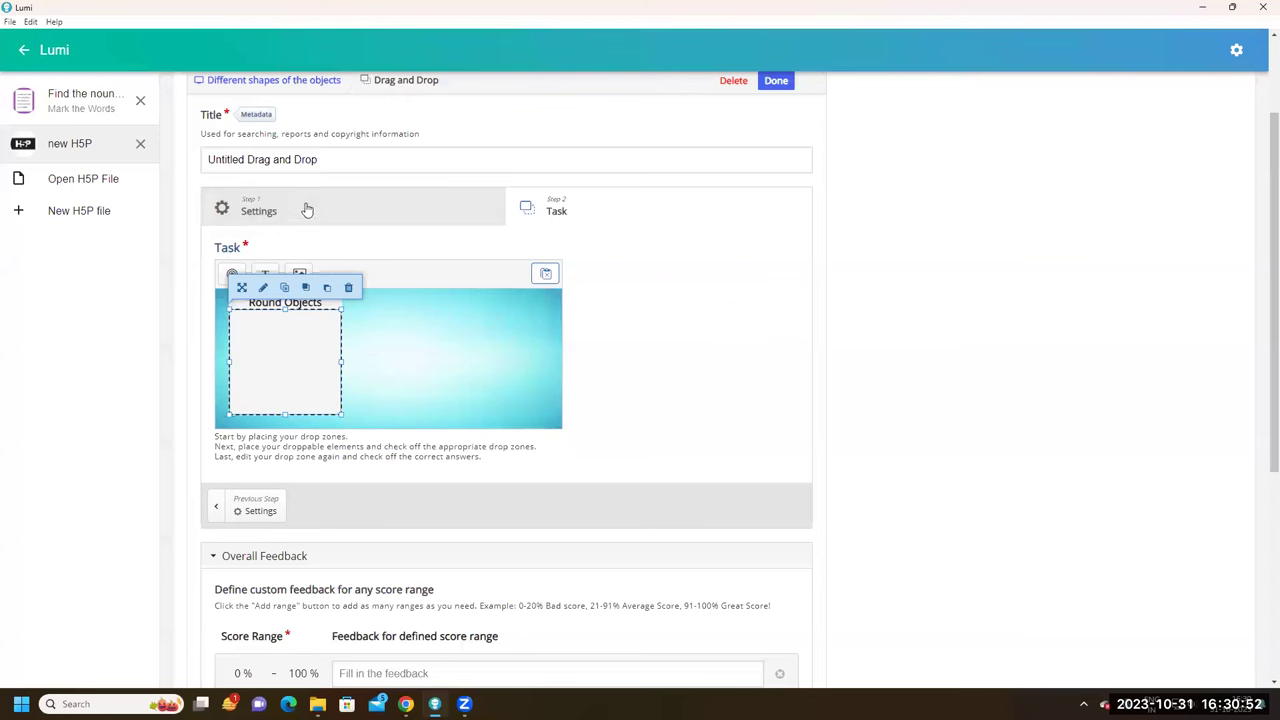
Title the Drag and Drop task "Different shapes of the objects" and stretch the Round Objects drop zone slightly downward
triple_click(293, 159)
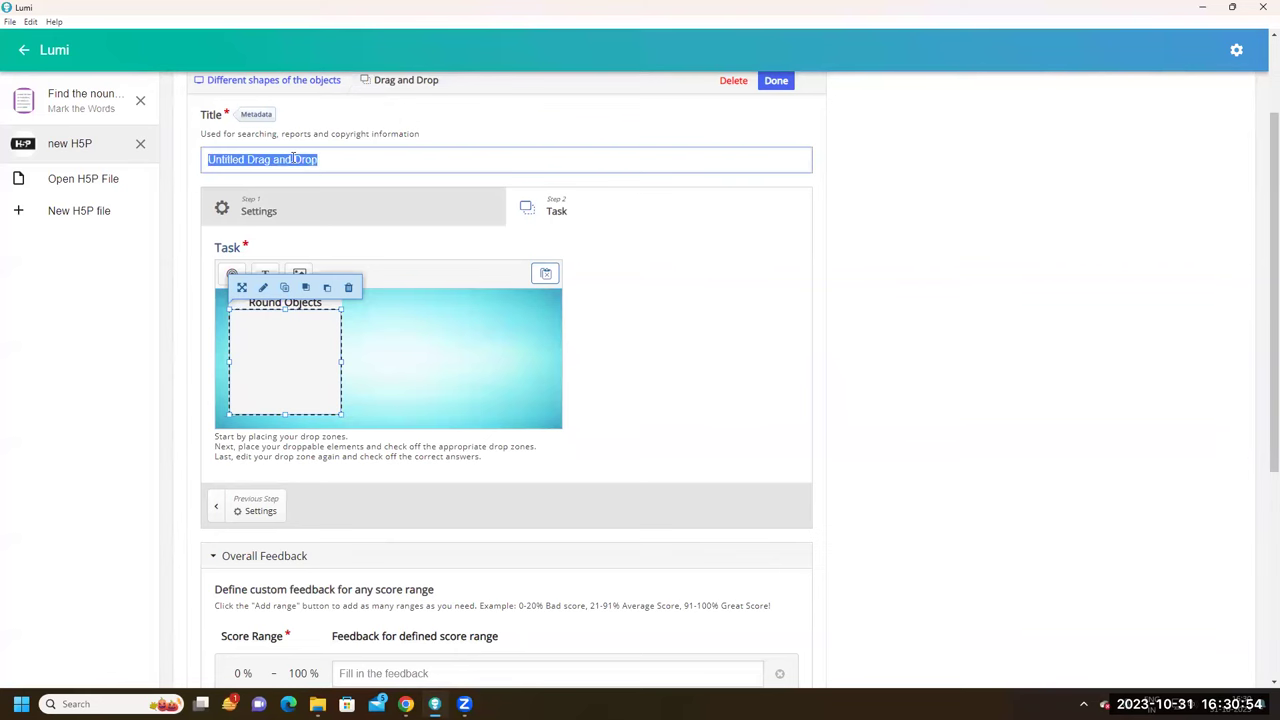
key(BackSpace)
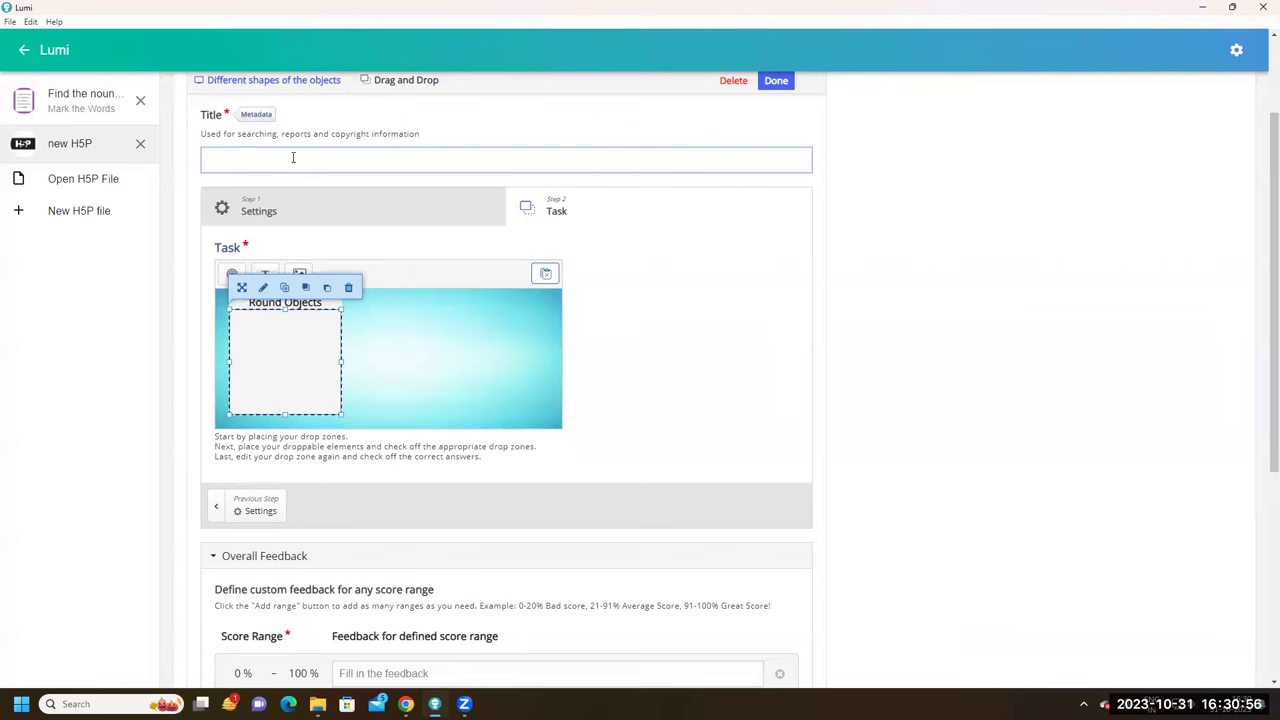
text(Di)
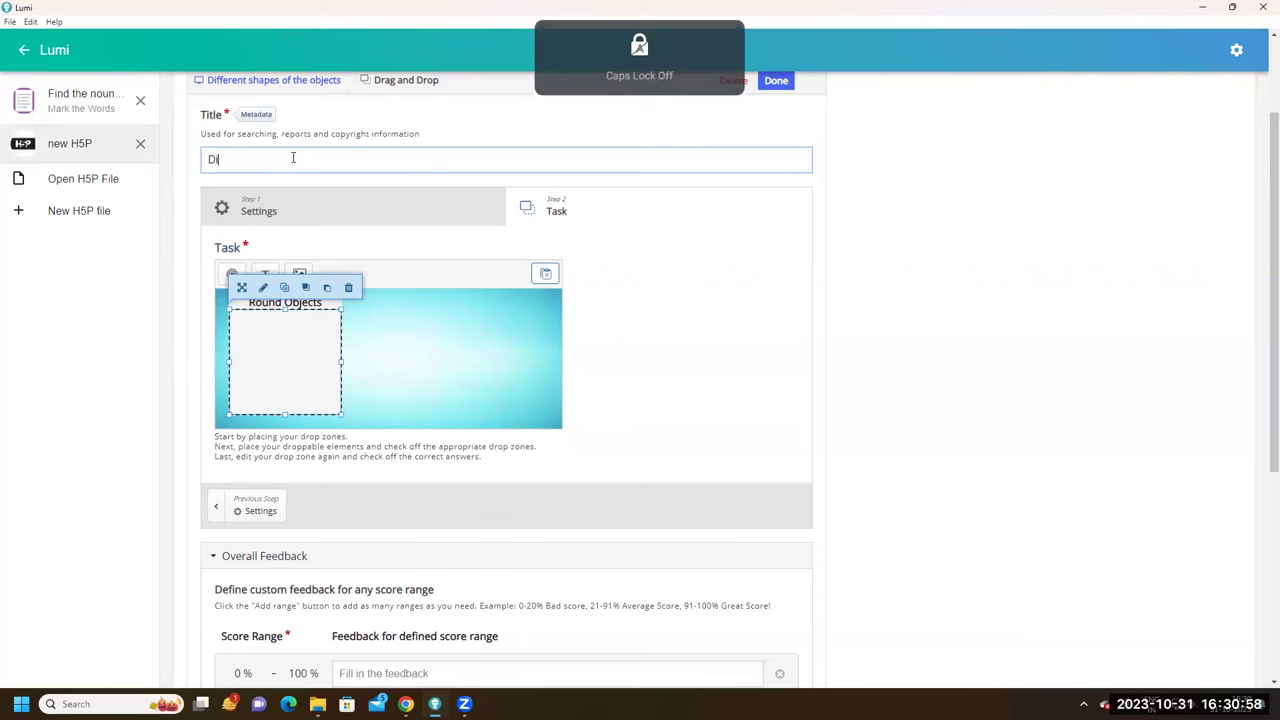
text(ffere)
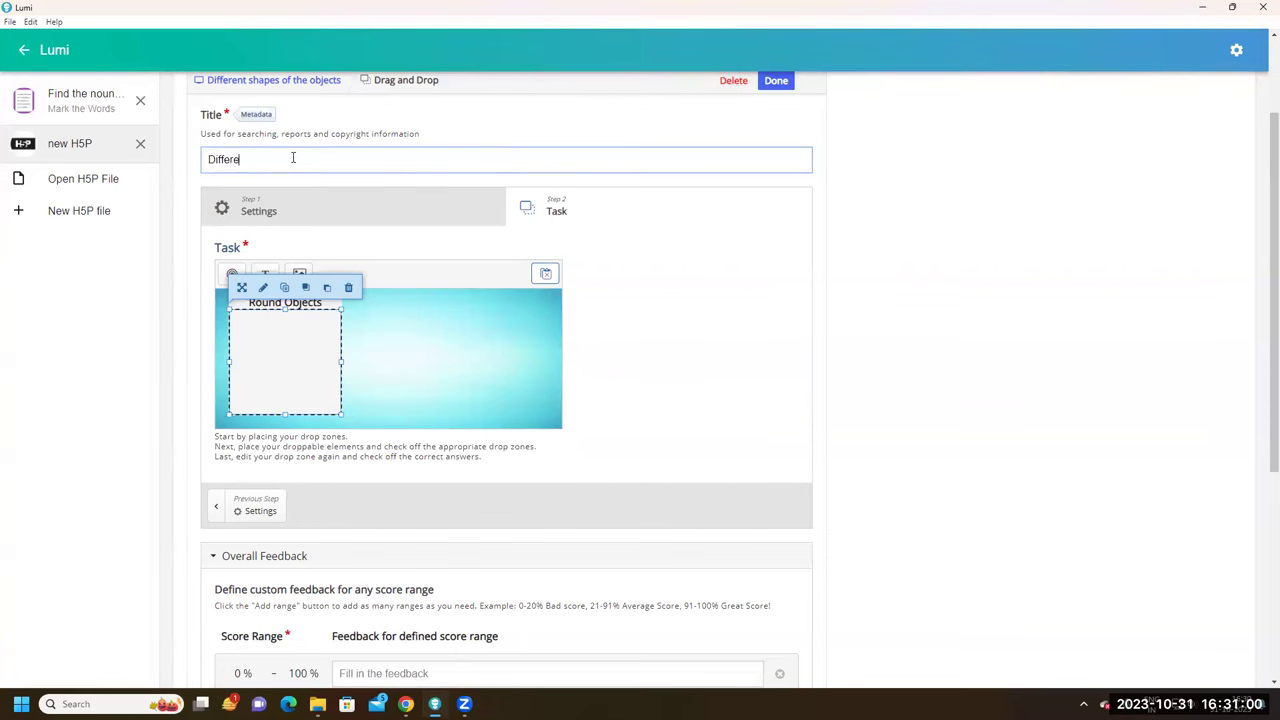
text(nt shapes of the objects)
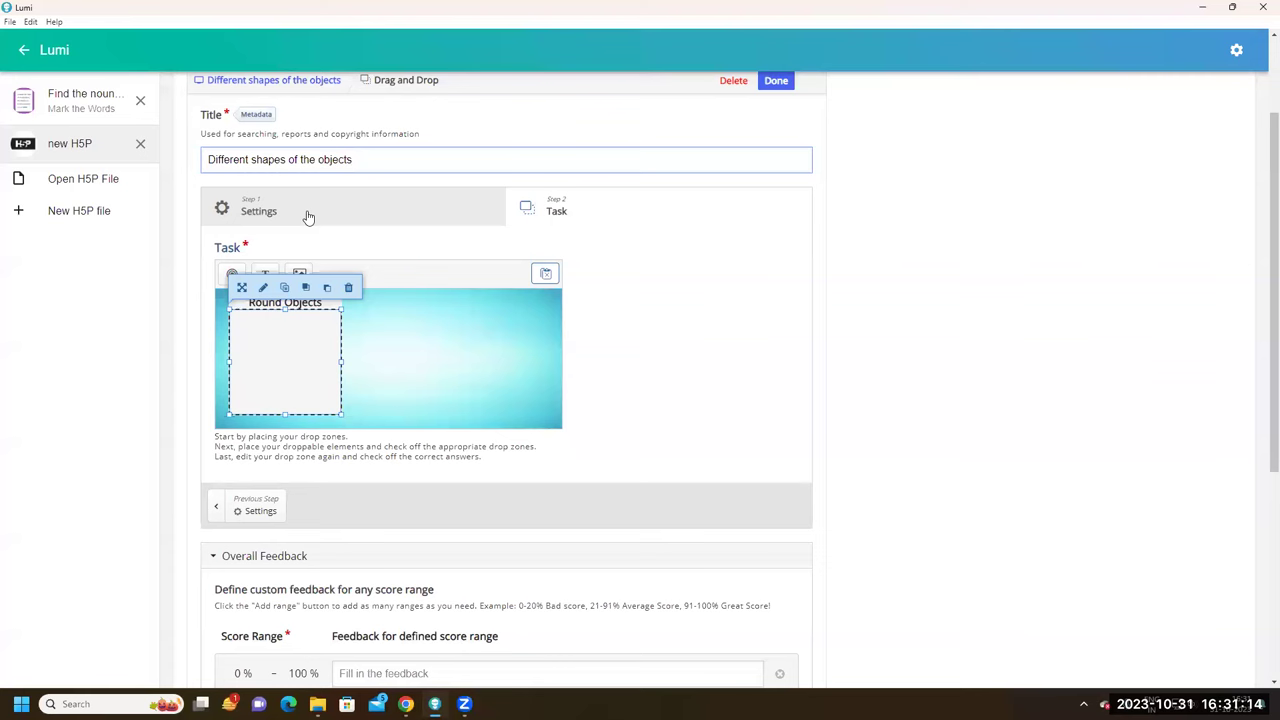
drag(285, 415, 285, 422)
click(385, 402)
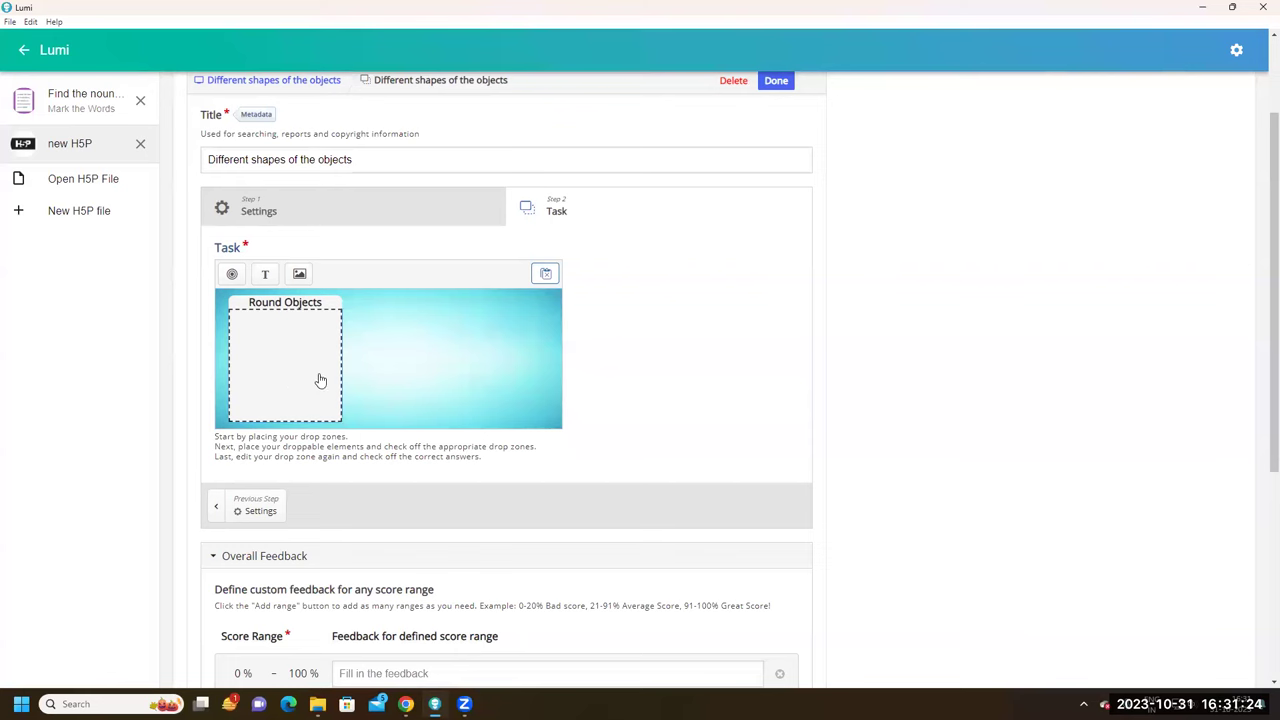
Add an image element to the task and load the "ring" picture from the SHASHI folder into it
click(300, 278)
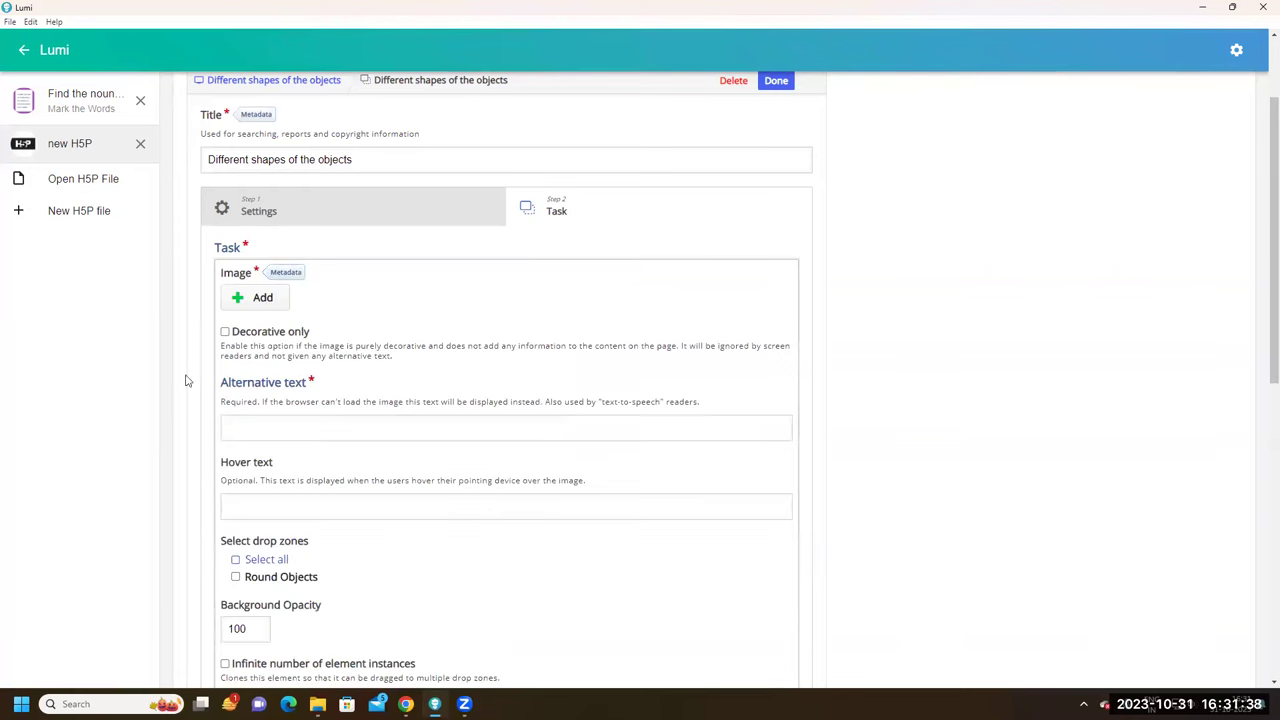
scroll(378, 455, down, 3)
scroll(378, 455, up, 3)
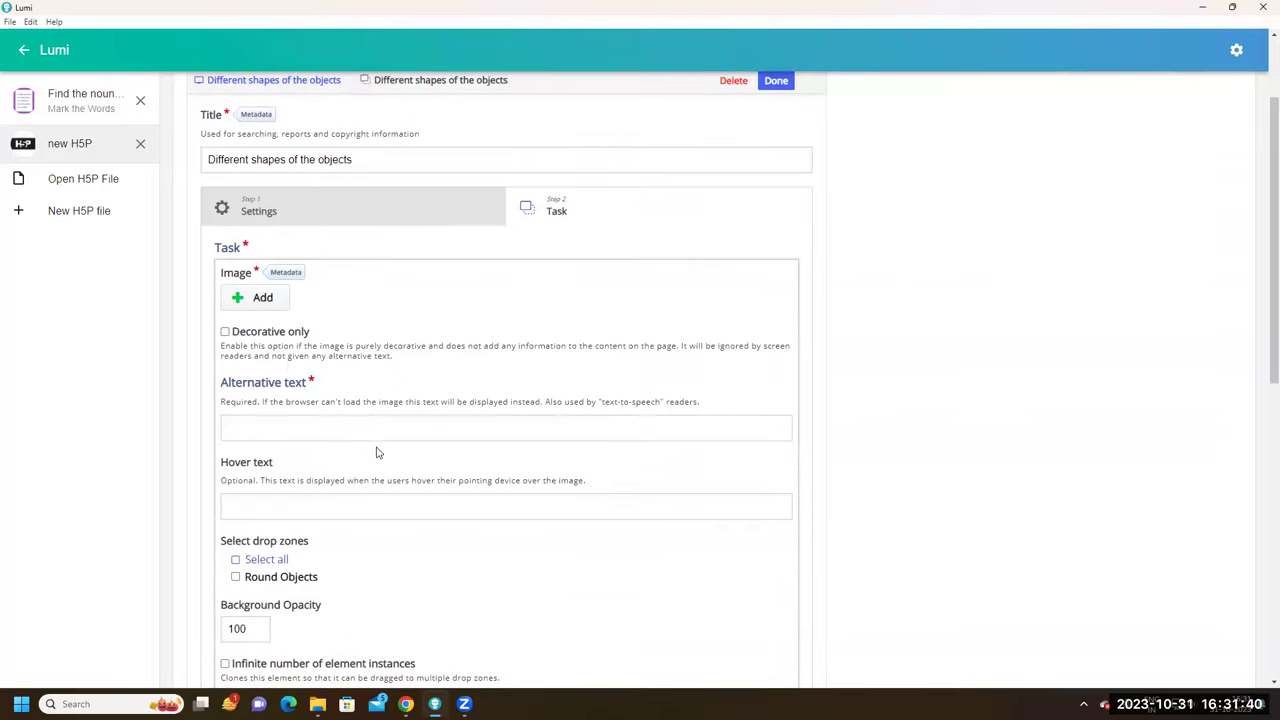
click(263, 298)
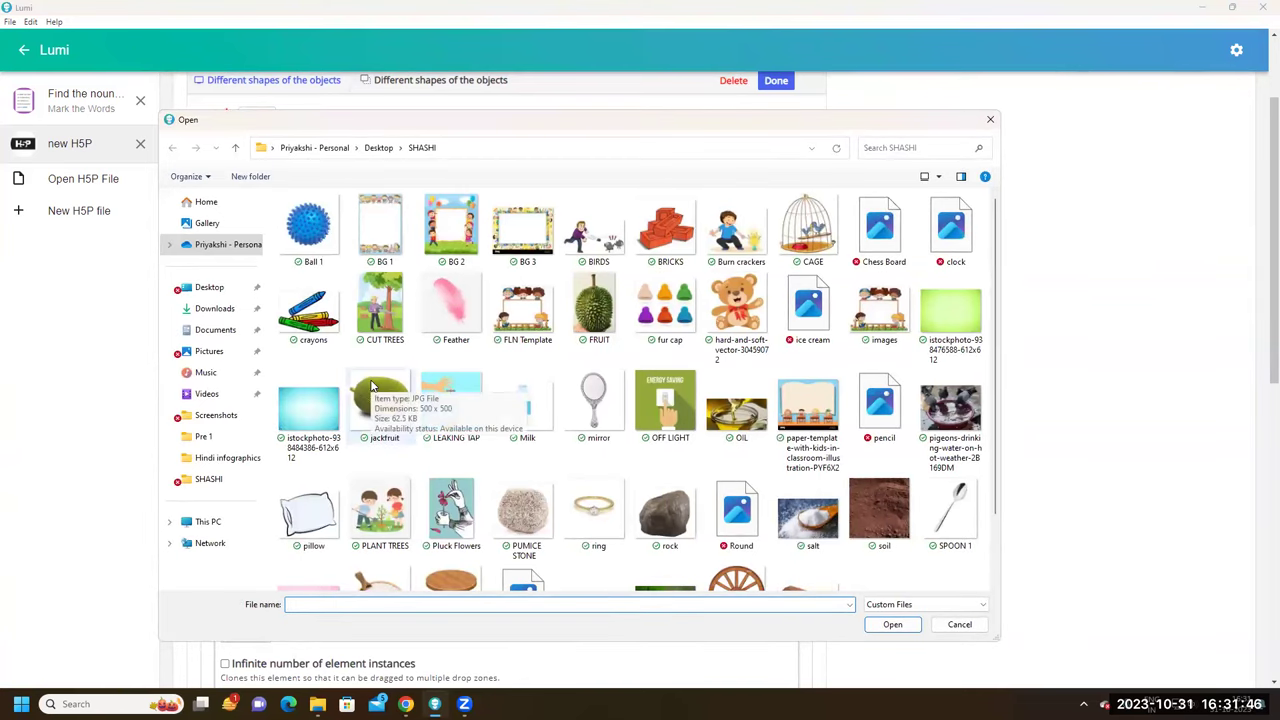
scroll(372, 386, down, 1)
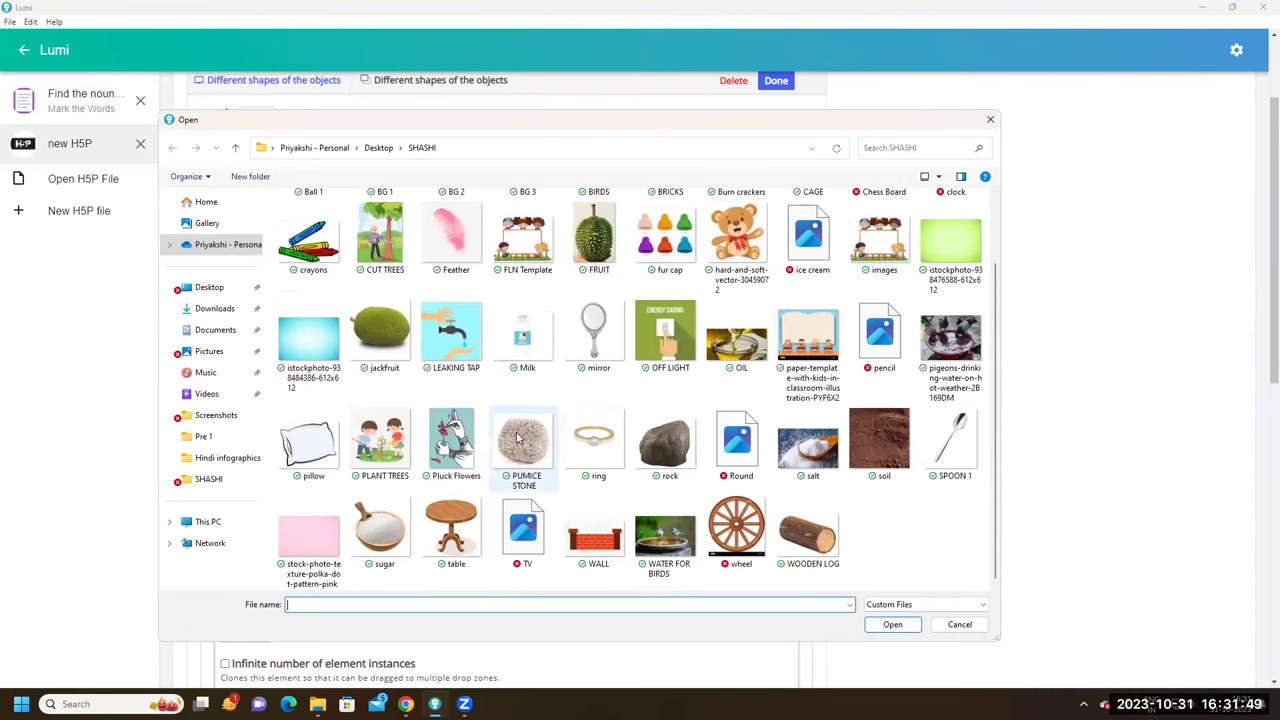
click(600, 440)
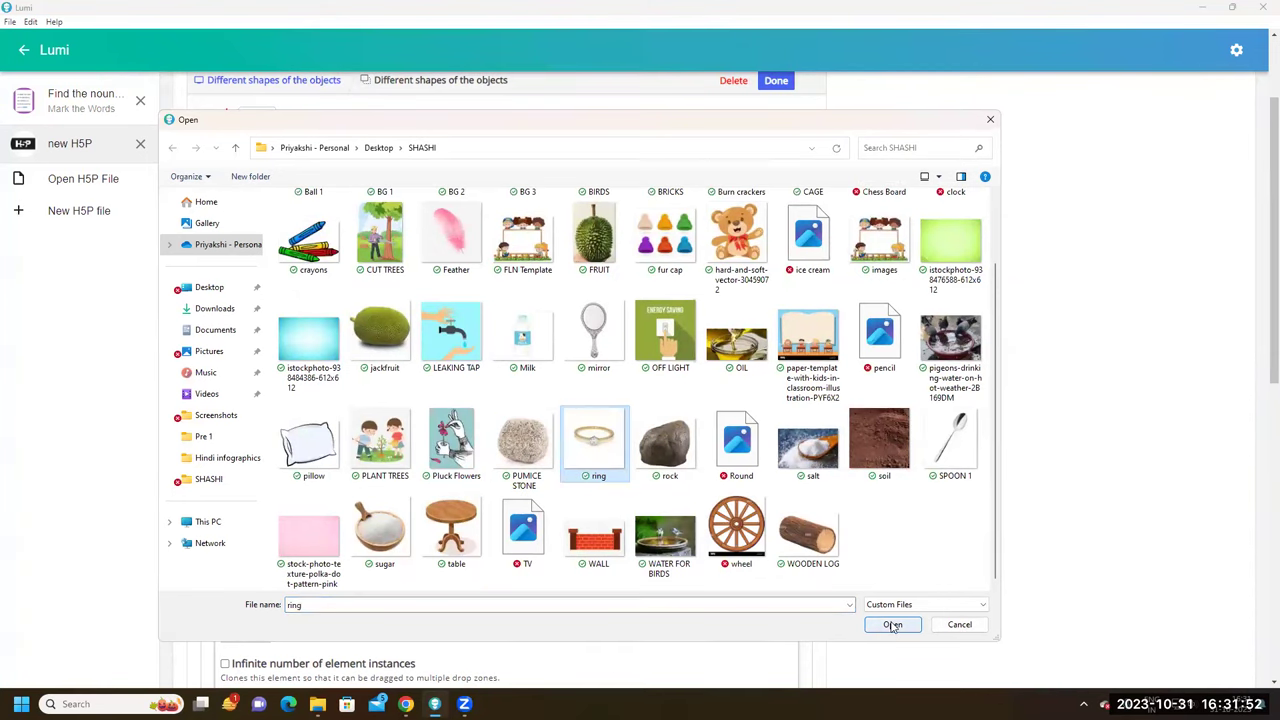
click(893, 625)
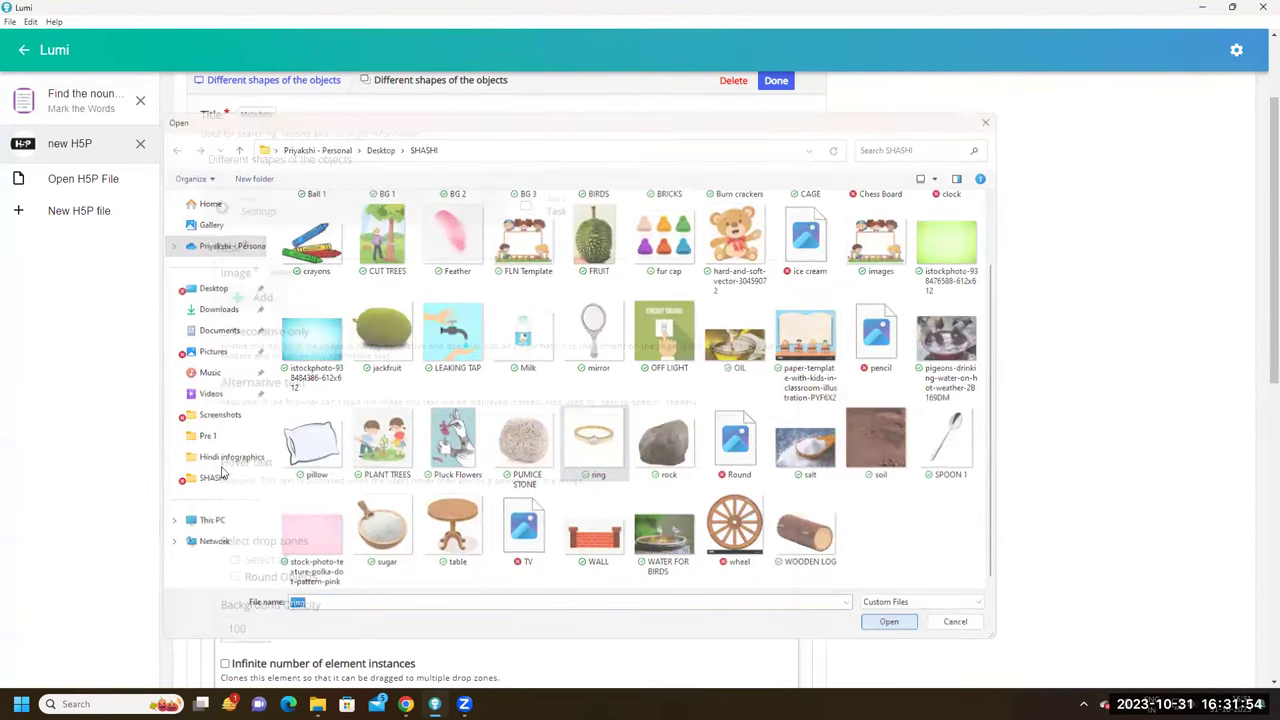
Set both the alternative text and the hover text of the ring image to "Ring"
scroll(248, 422, down, 2)
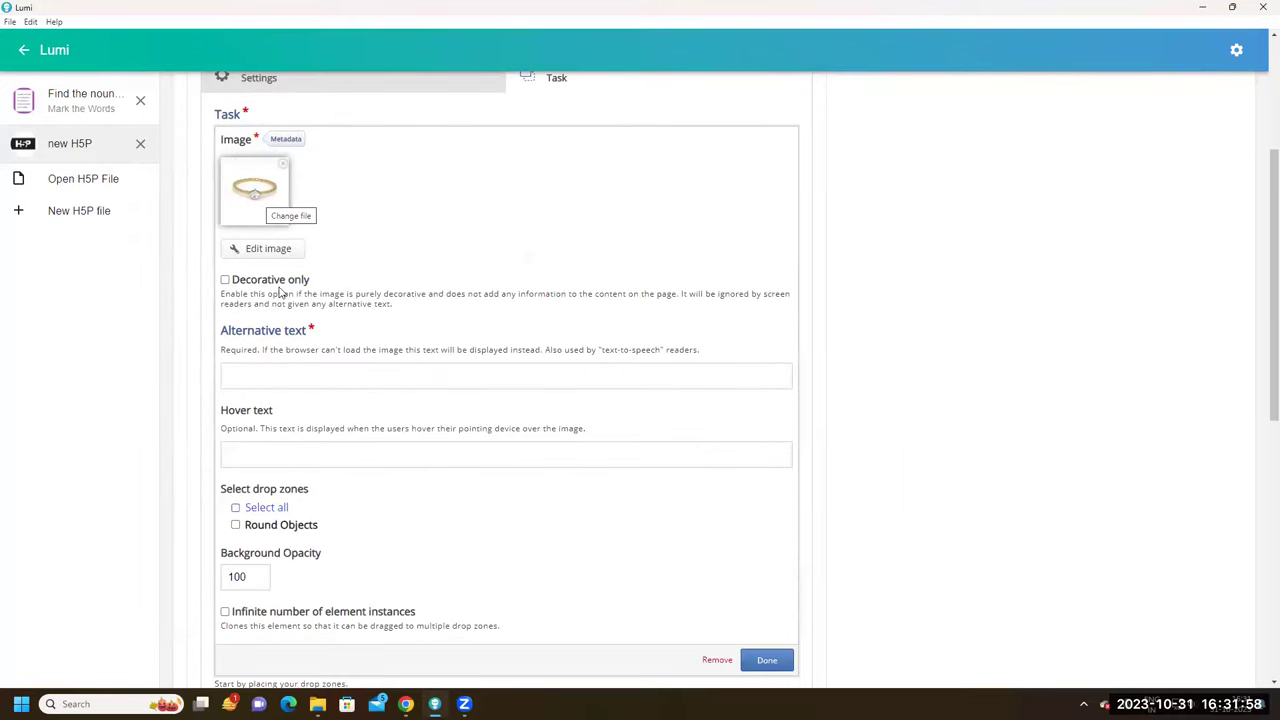
click(273, 371)
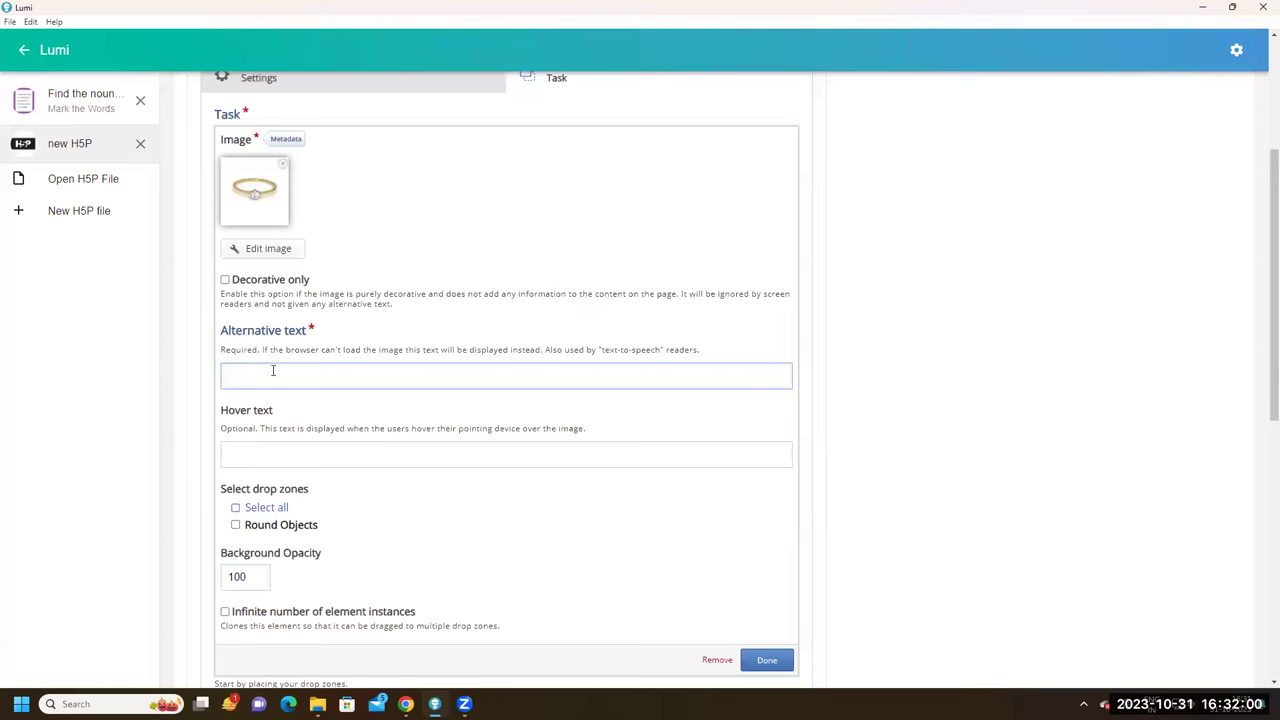
key(Caps_Lock)
text(R)
key(Caps_Lock)
text(ing)
double_click(247, 376)
key(ctrl+c)
click(263, 452)
key(ctrl+v)
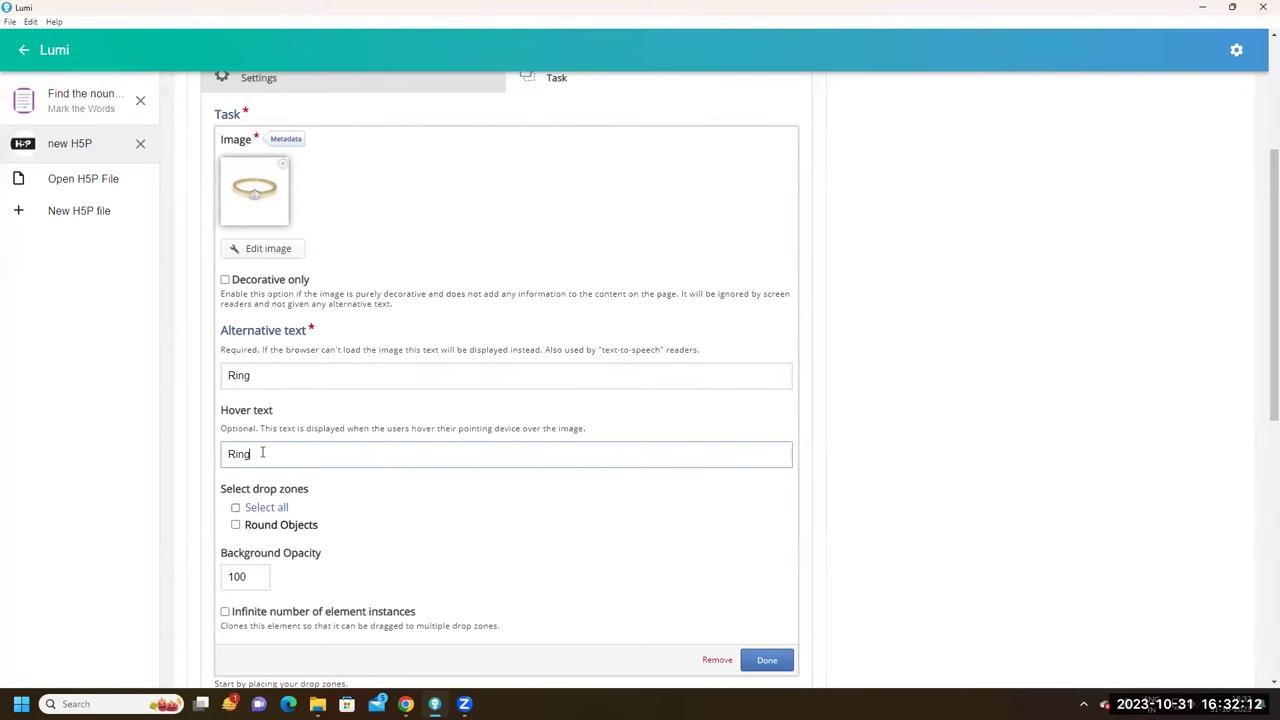
Allow the ring image to be dropped in the Round Objects zone and finish the image's setup
scroll(263, 452, down, 1)
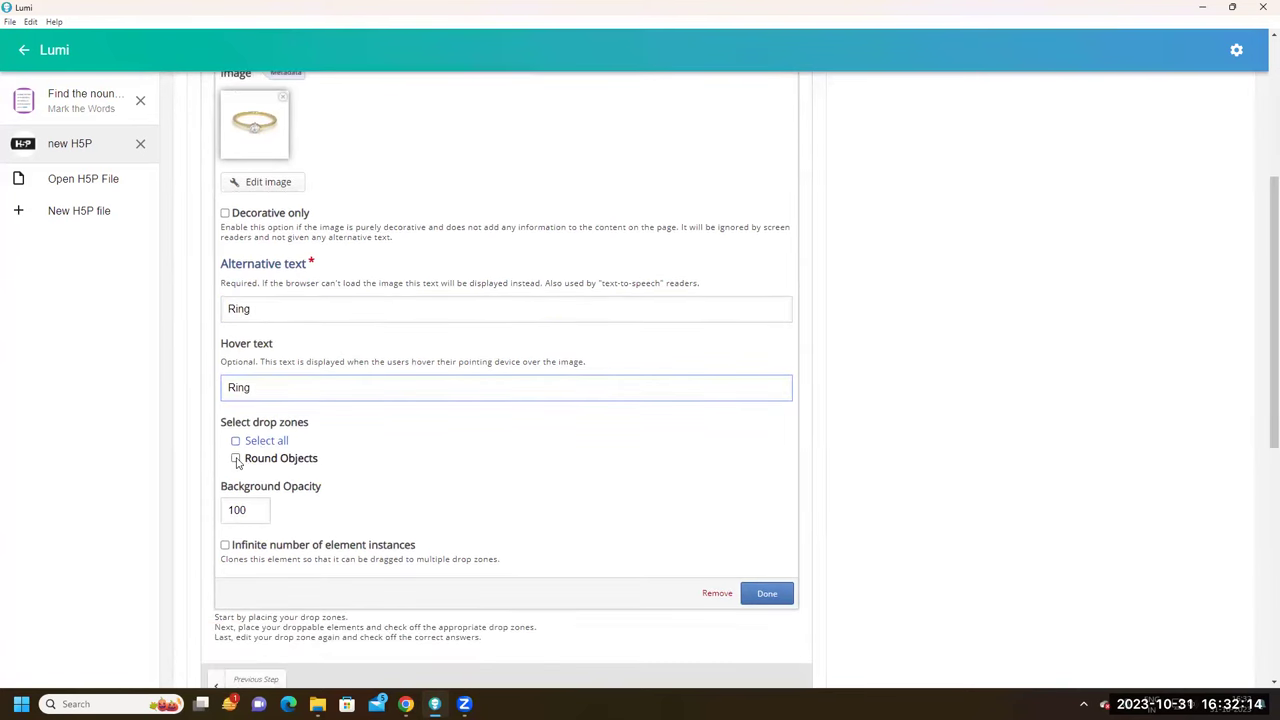
click(237, 459)
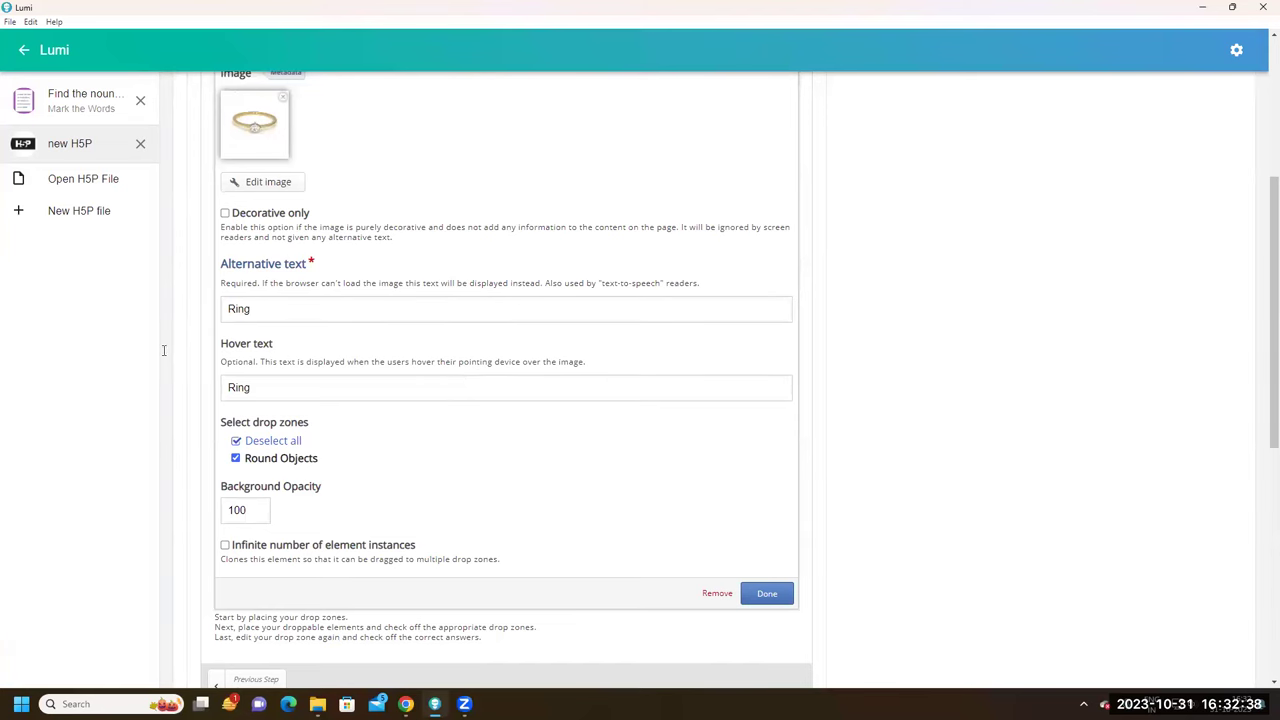
scroll(467, 376, down, 1)
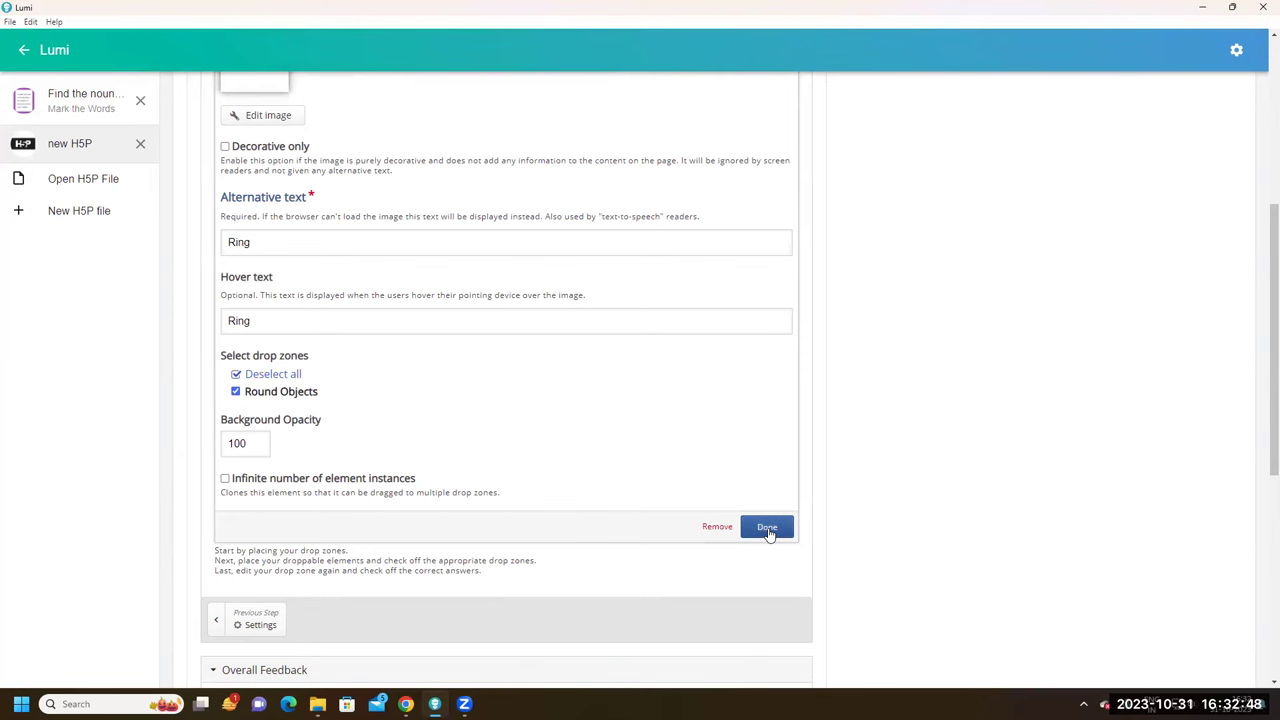
scroll(500, 391, up, 3)
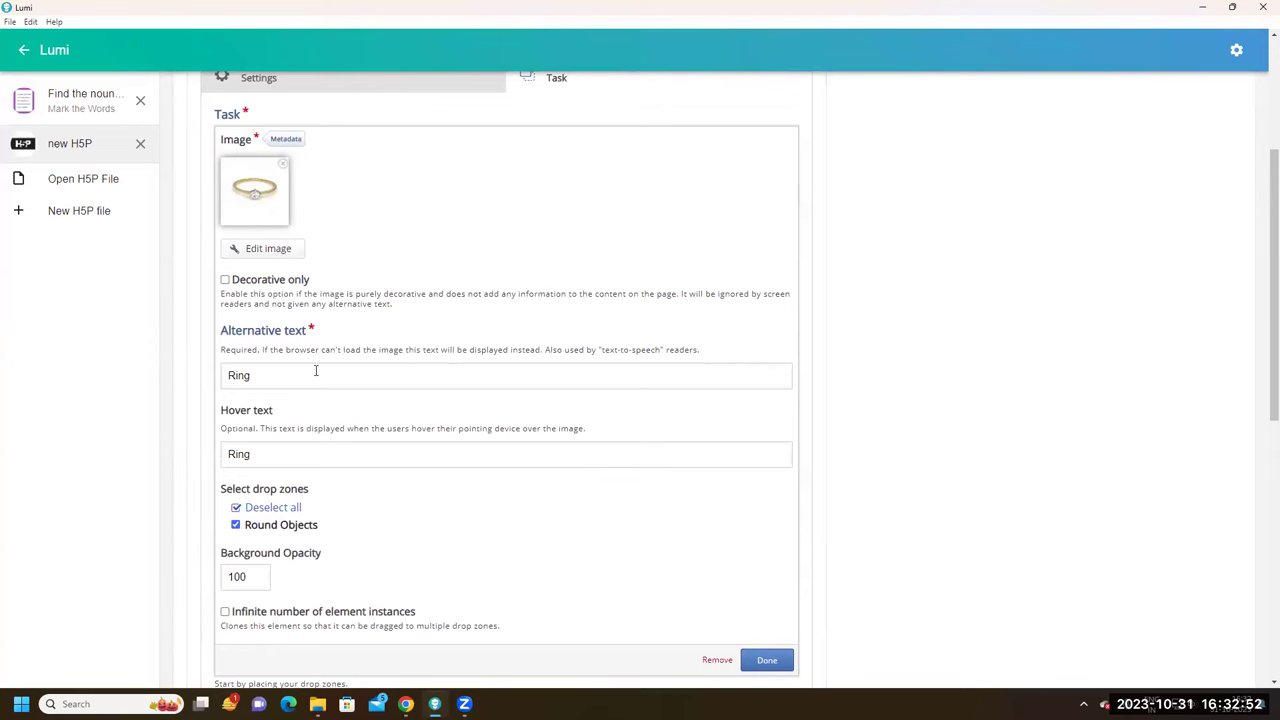
scroll(305, 374, down, 2)
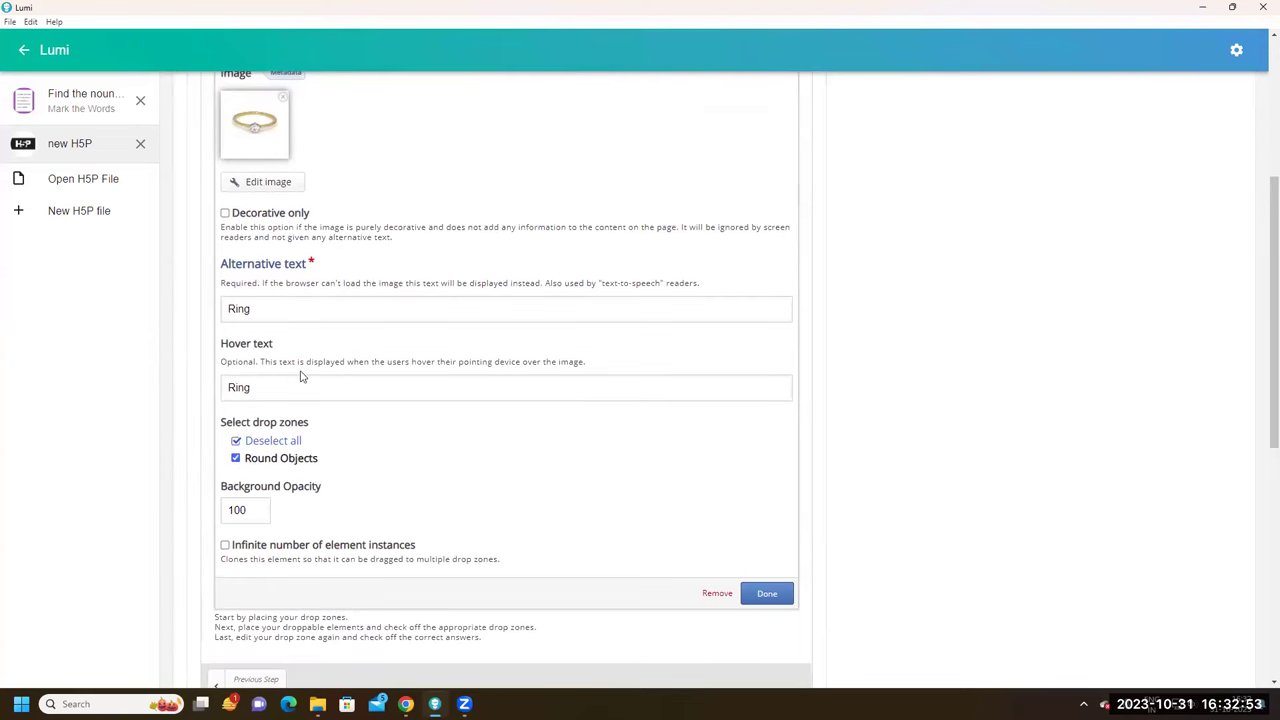
click(765, 594)
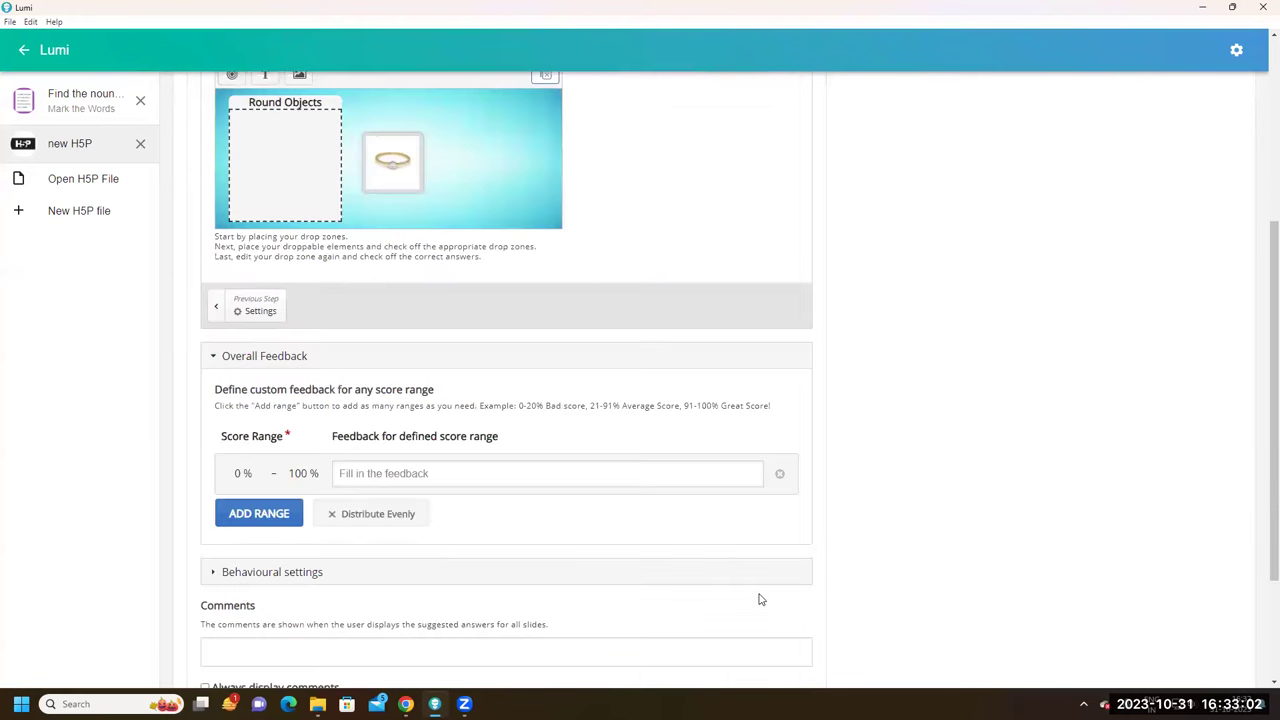
Shrink the ring image and place it near the upper edge of the task area, beside the Round Objects zone
scroll(760, 599, up, 2)
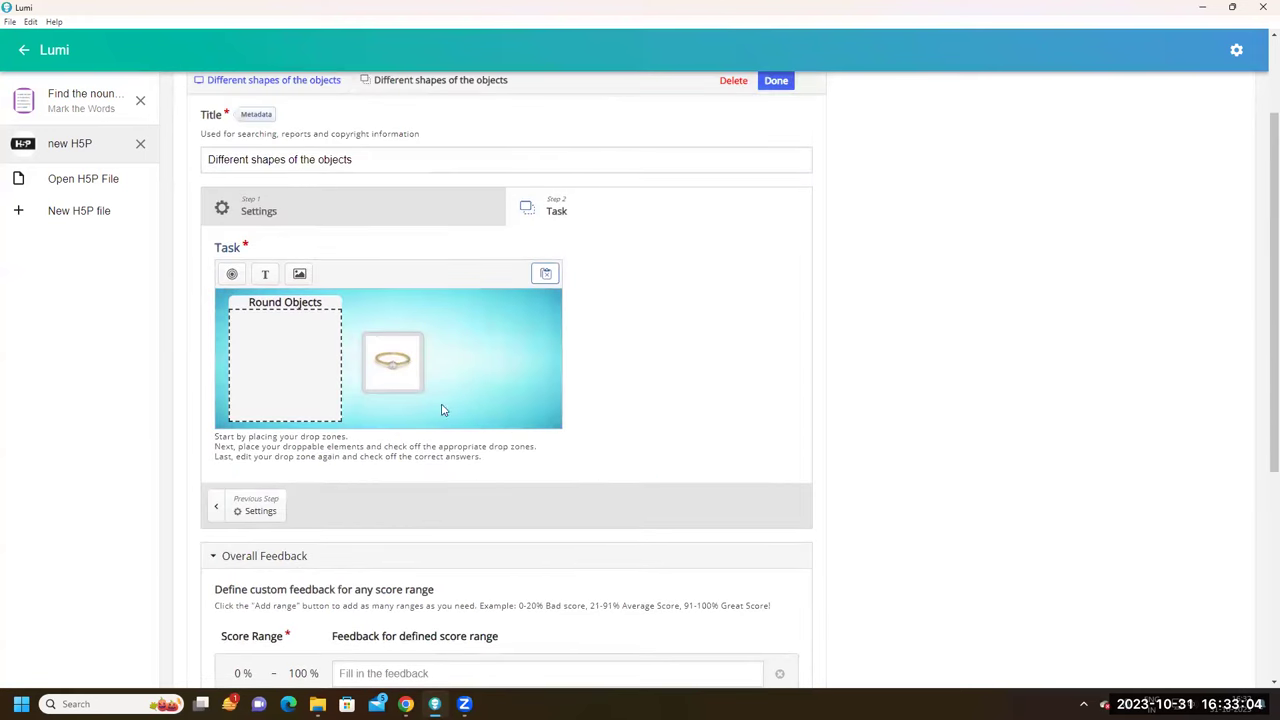
click(394, 383)
drag(423, 380, 429, 328)
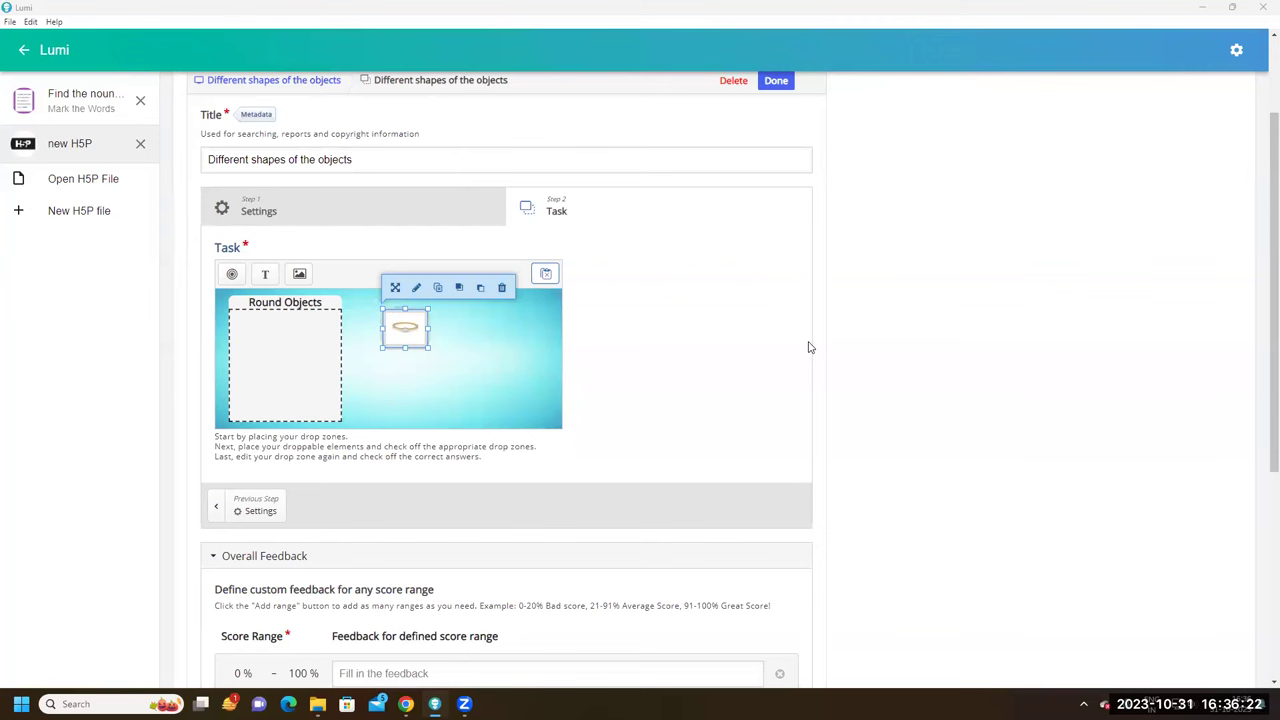
click(524, 358)
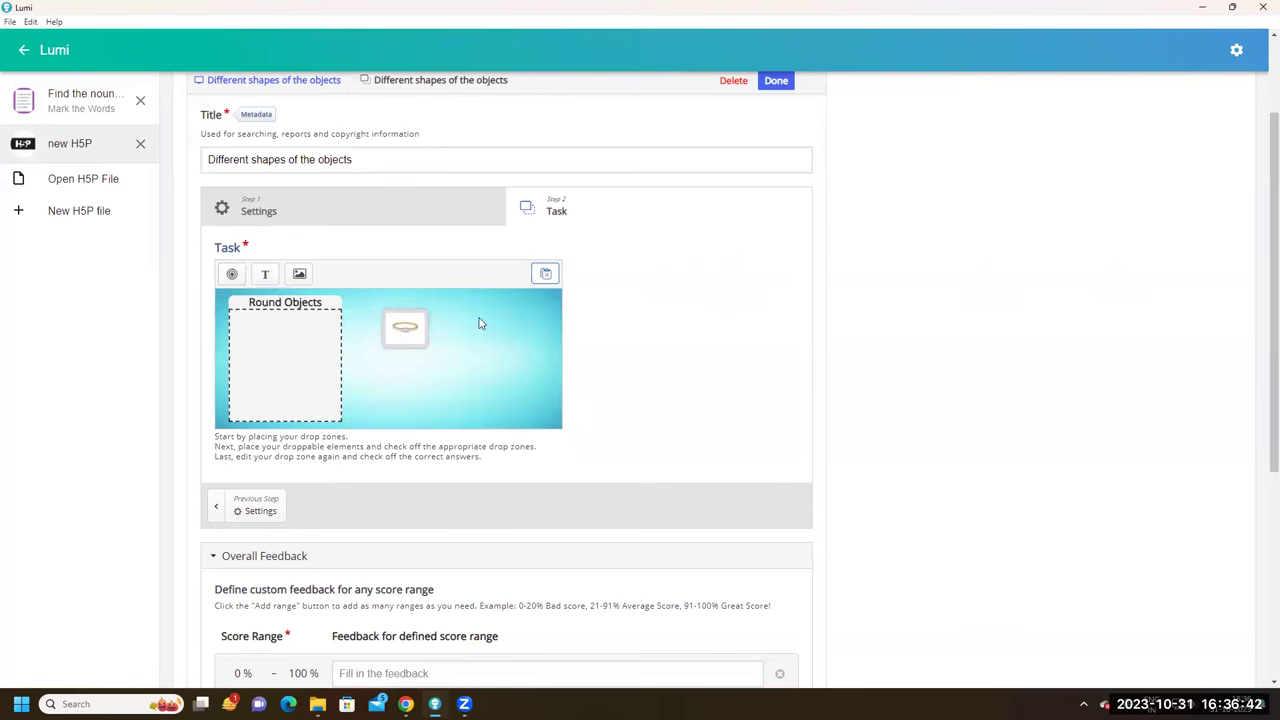
Add another image element to the task and load the "Round" picture from the SHASHI folder into it
click(300, 276)
click(300, 276)
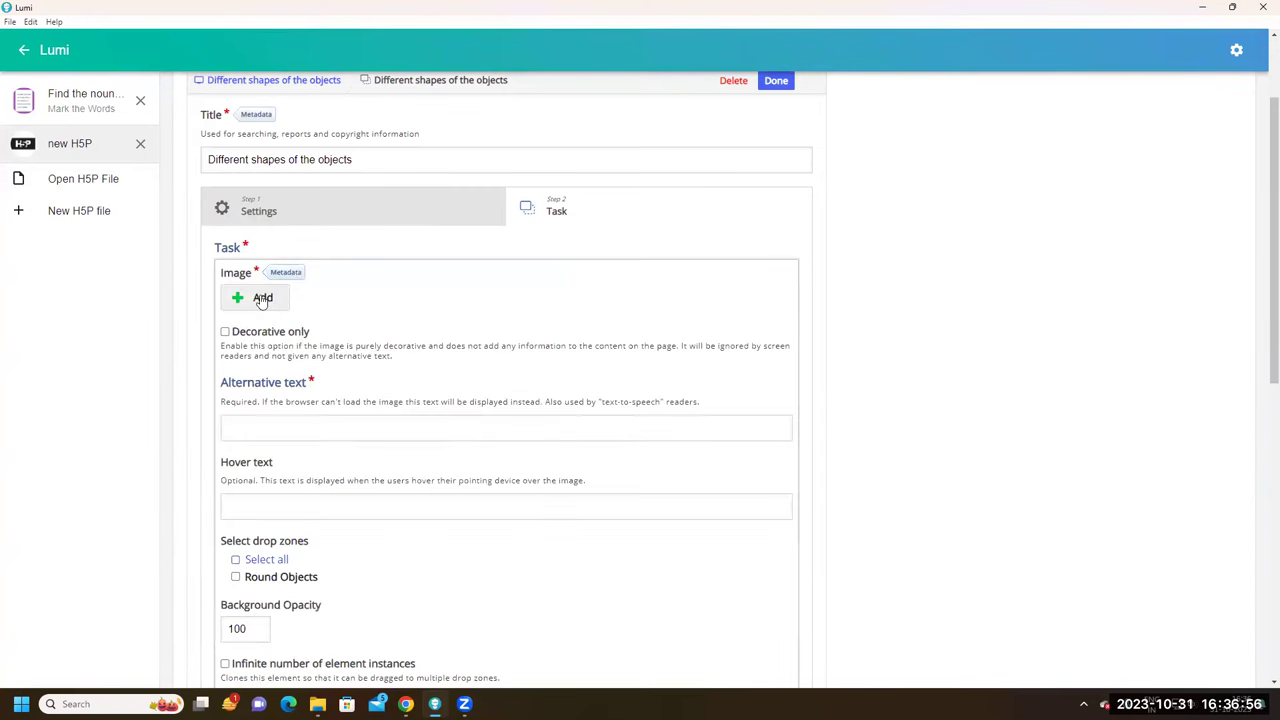
click(262, 298)
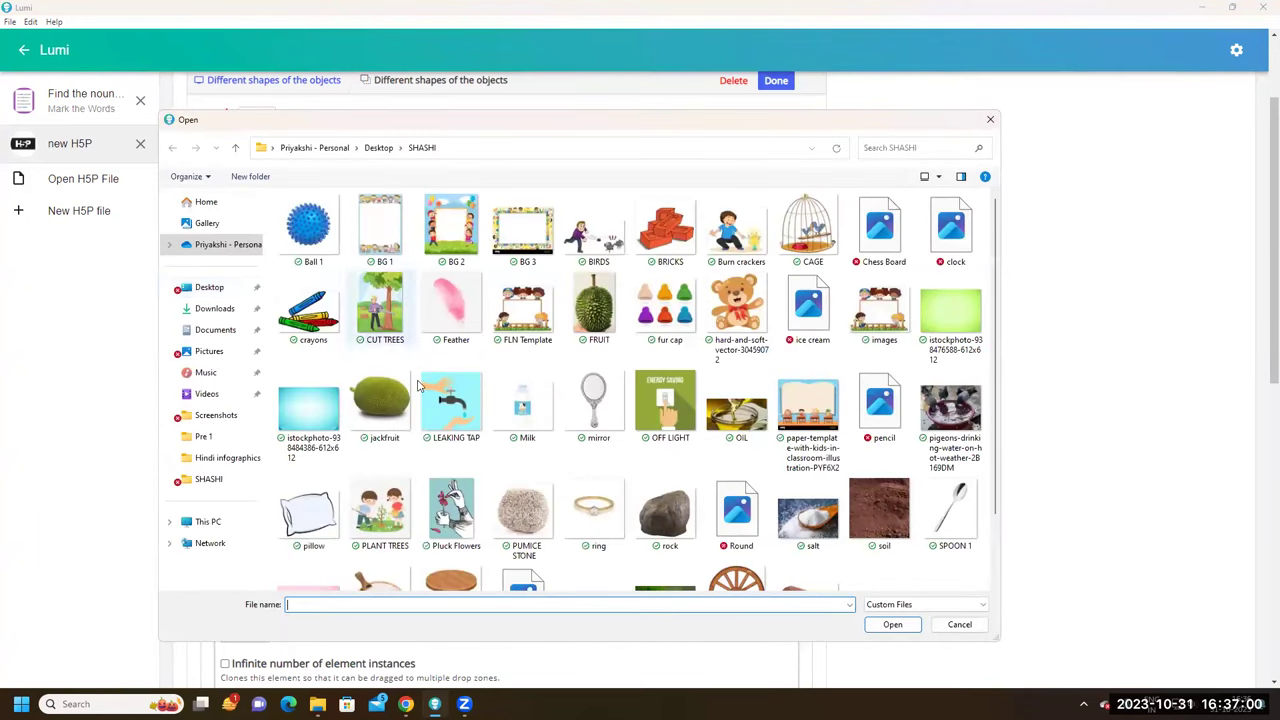
scroll(625, 398, down, 2)
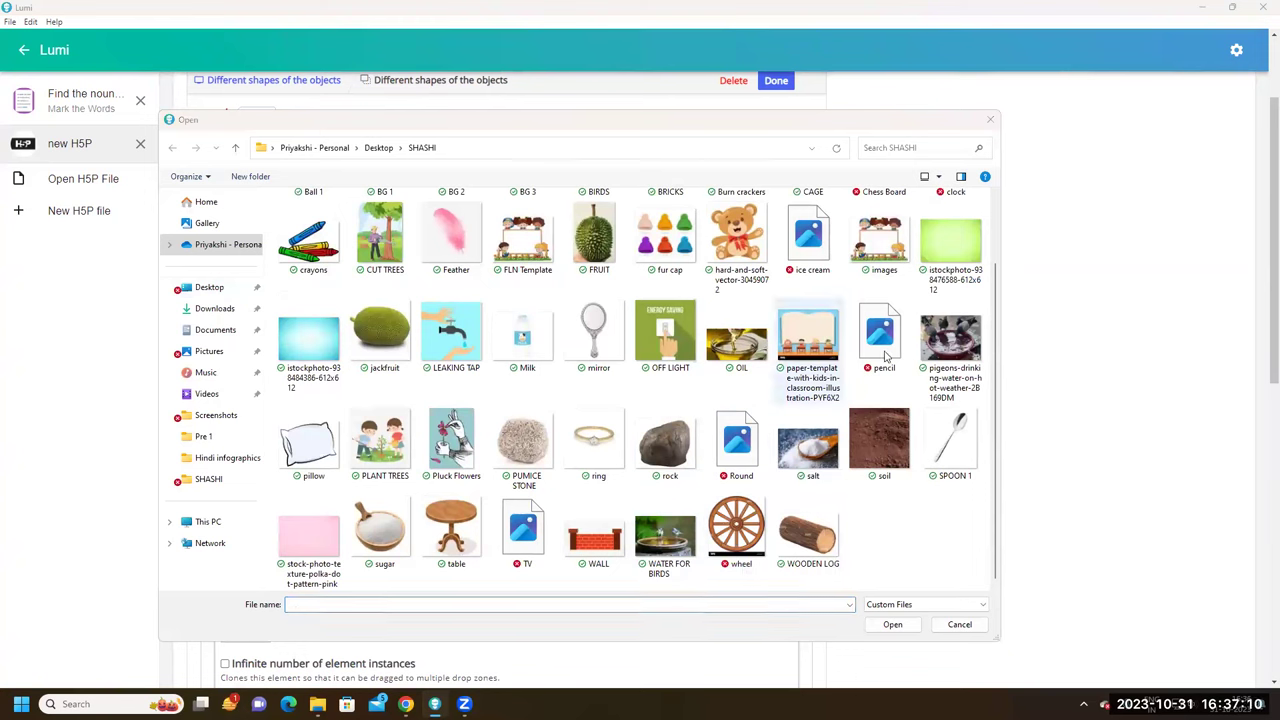
click(744, 444)
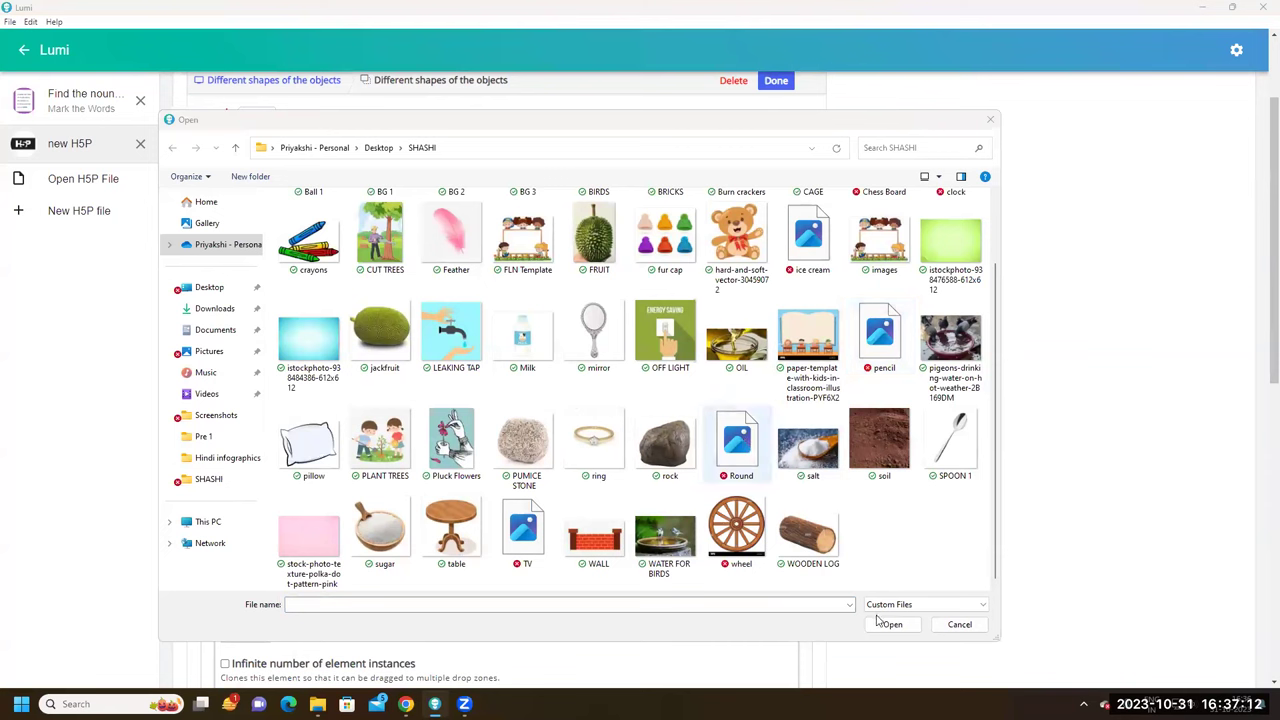
click(892, 624)
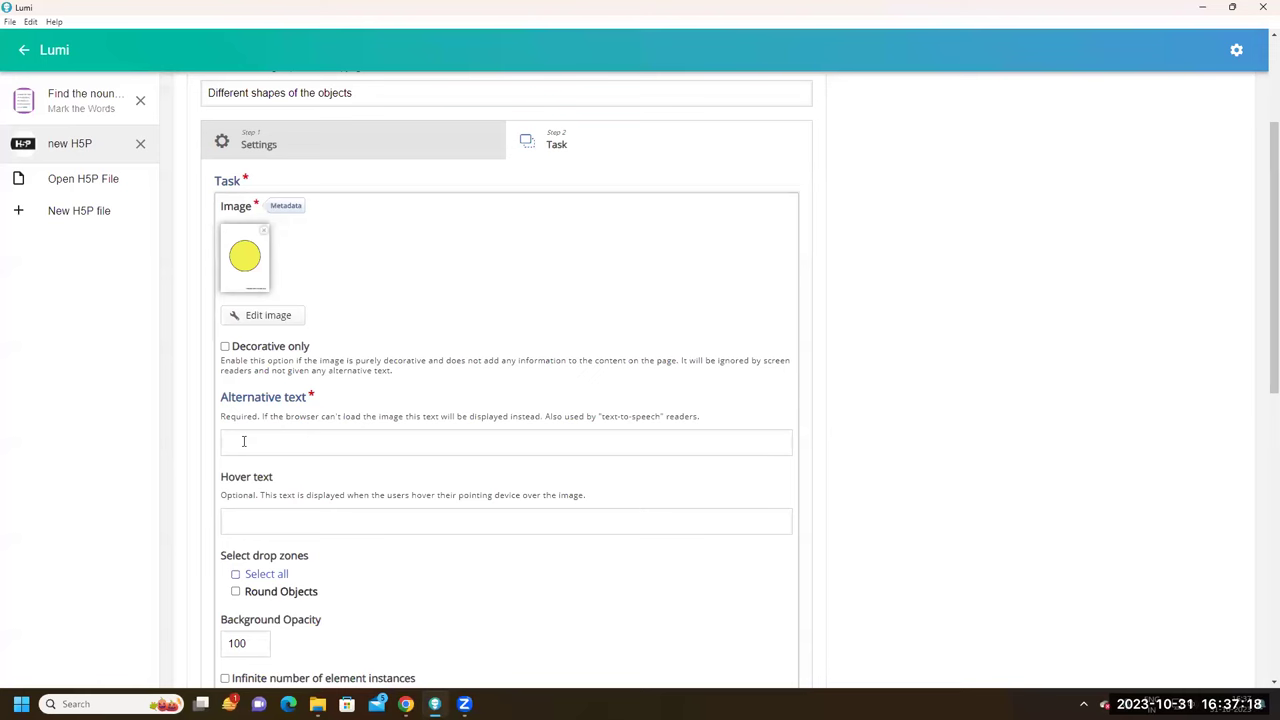
Start entering the alternative text for the yellow circle image
click(243, 441)
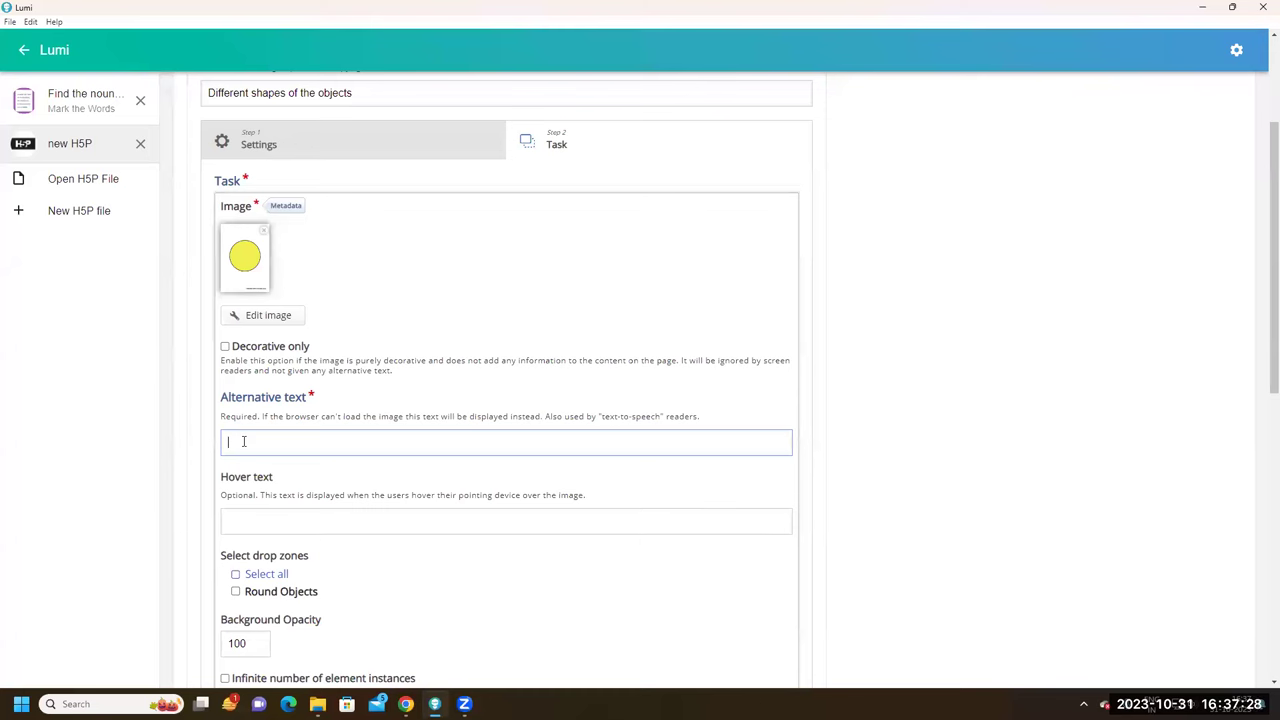
Enter "Circle" as both the alternative text and the hover text of the yellow circle image
key(Caps_Lock)
text(R)
key(Caps_Lock)
text(ou)
key(BackSpace)
key(Caps_Lock)
text(Ci)
key(Caps_Lock)
text(ircle)
double_click(245, 443)
click(244, 522)
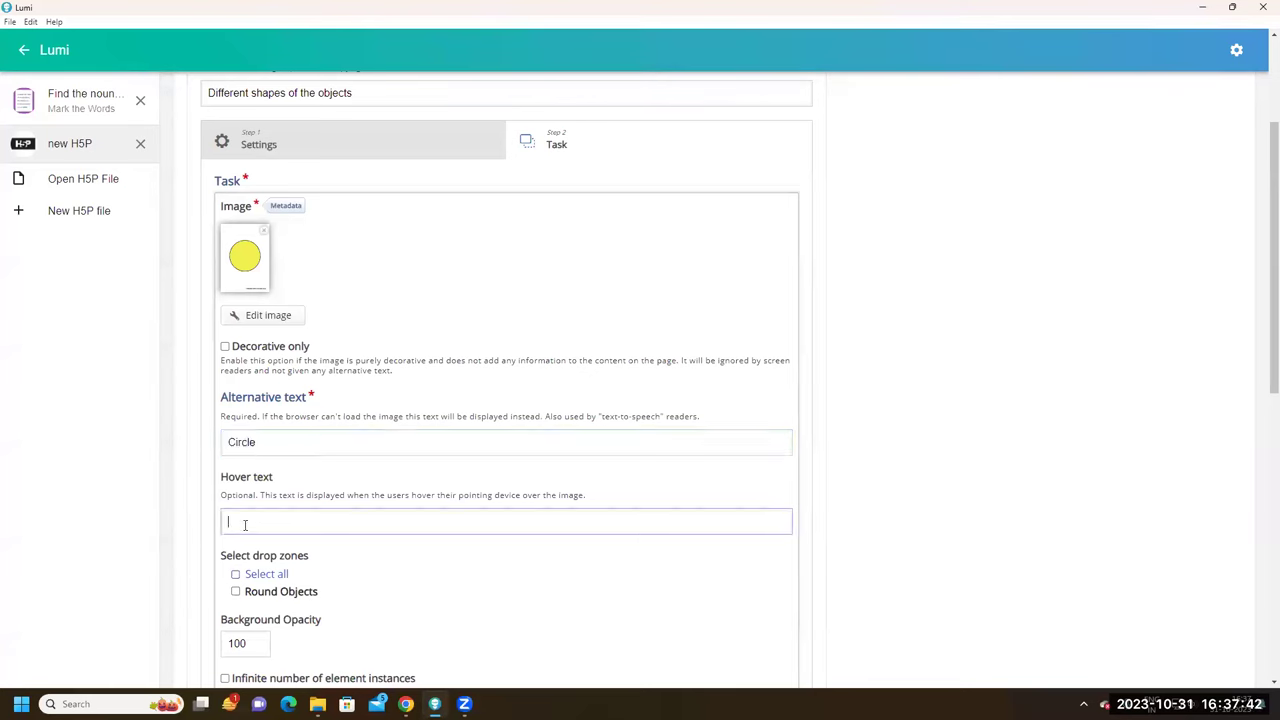
key(ctrl+v)
Assign the circle image to the Round Objects drop zone and confirm the element
scroll(277, 512, down, 1)
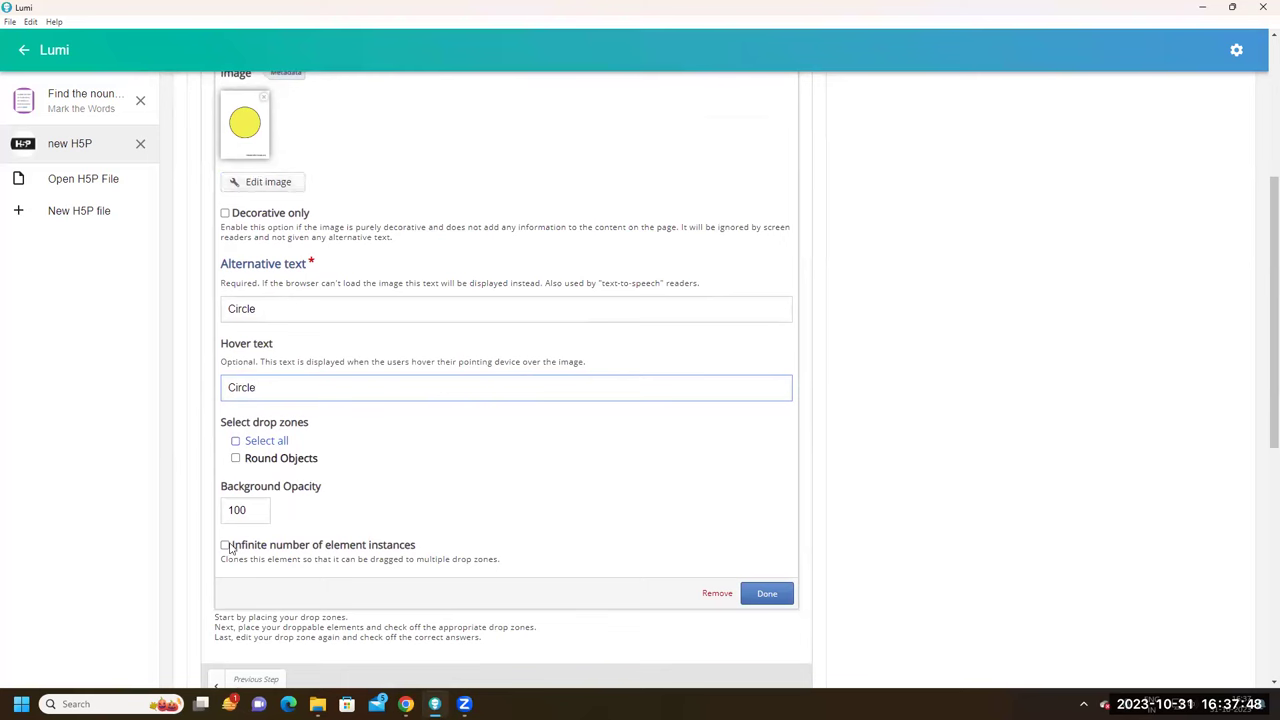
click(236, 459)
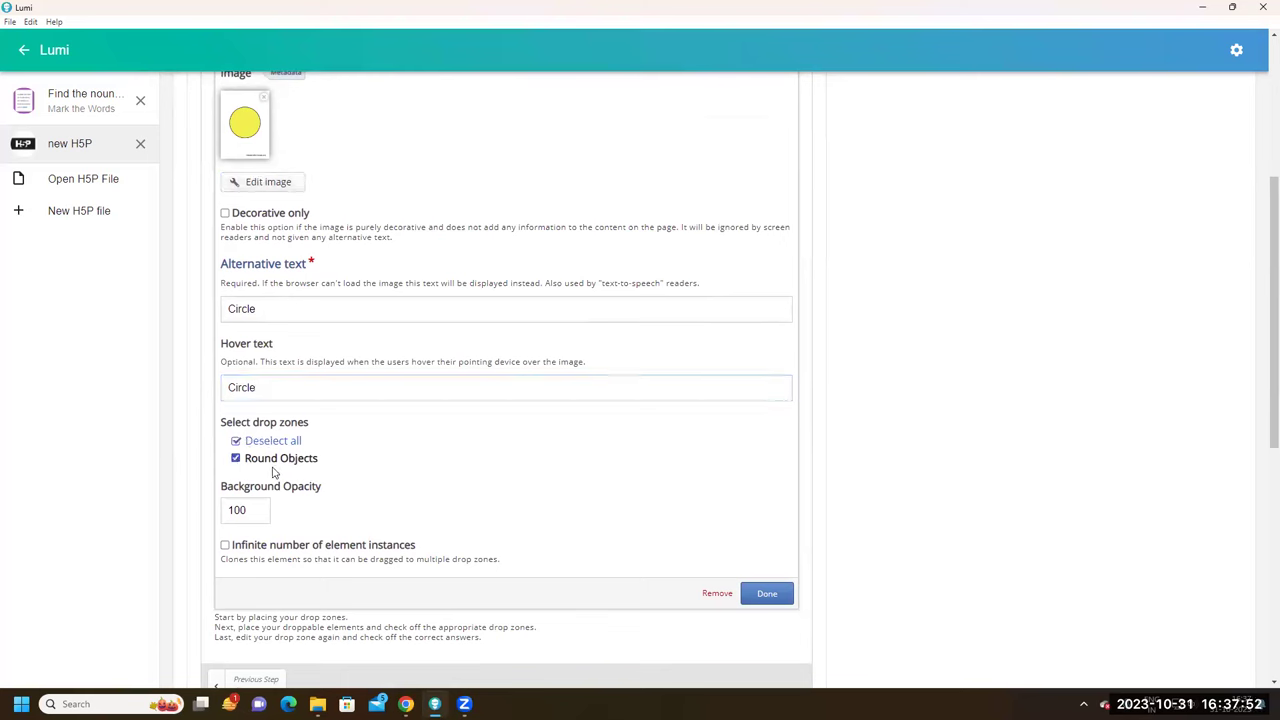
click(766, 594)
Shrink the circle image to about 58 × 60 and place it beside the ring at about 340, 30
scroll(423, 471, up, 3)
click(430, 430)
drag(430, 430, 458, 404)
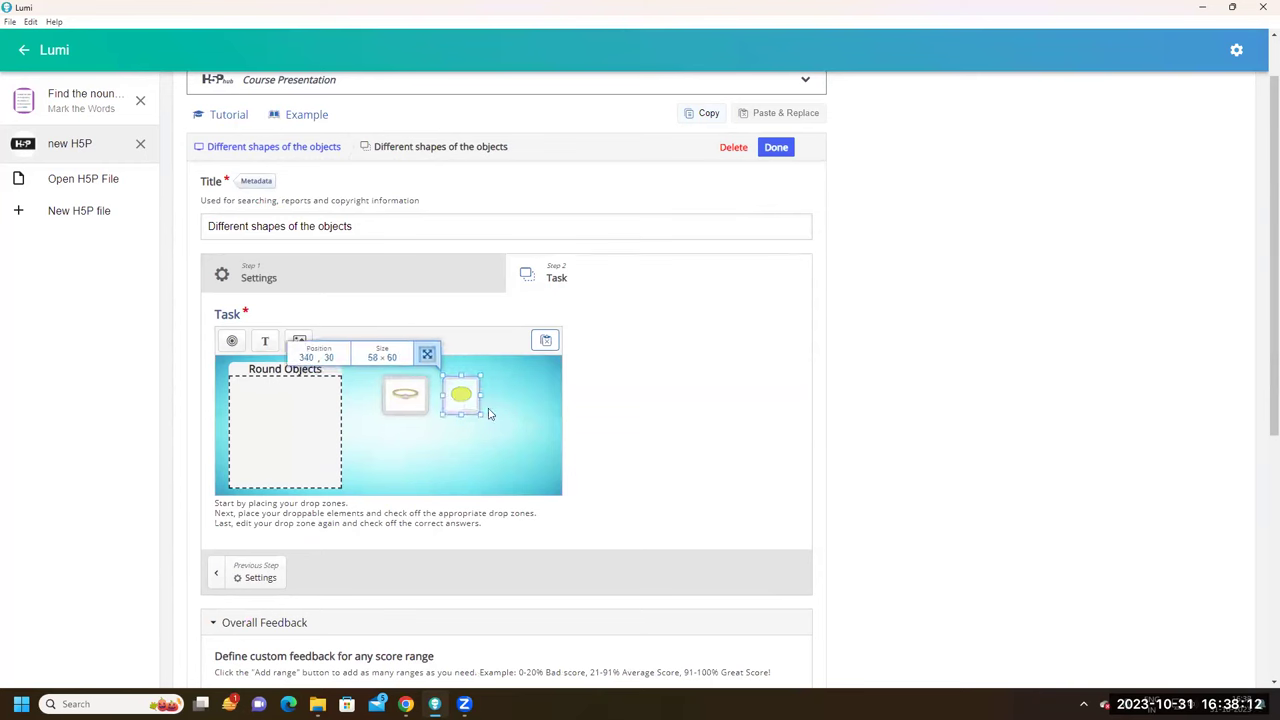
click(492, 424)
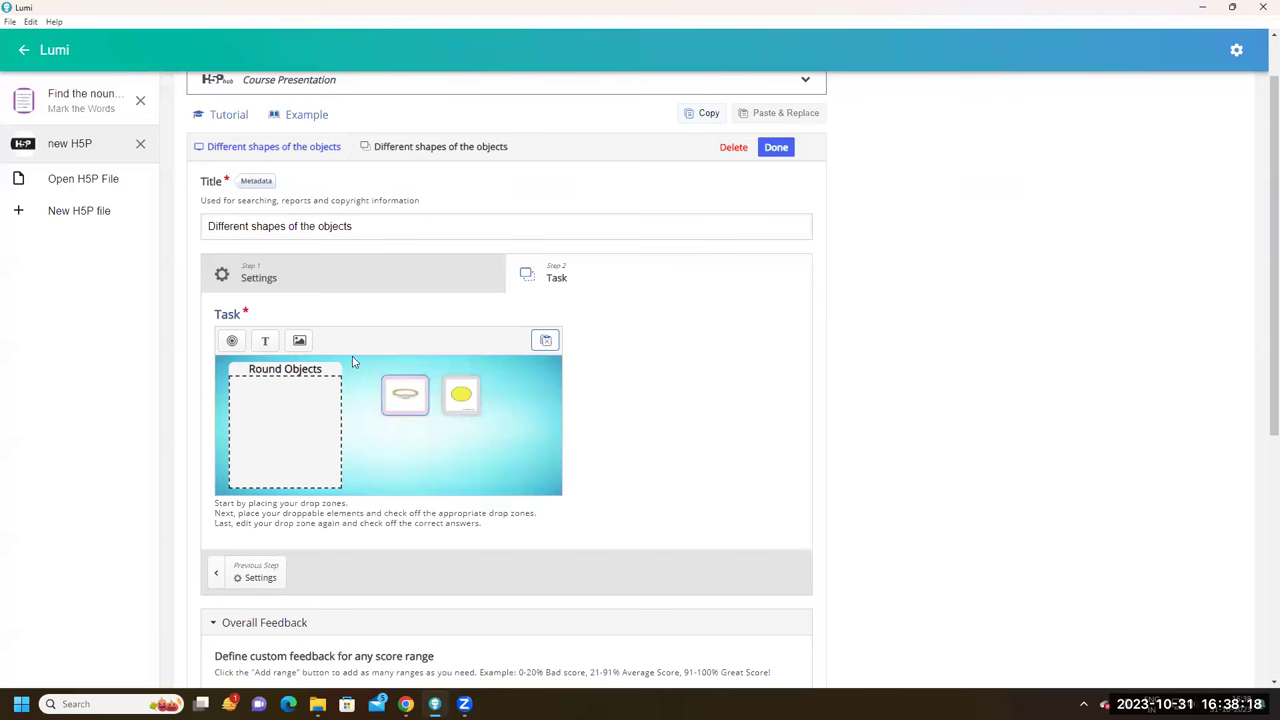
Add another image element to the task using the TV picture from the SHASHI folder
click(300, 341)
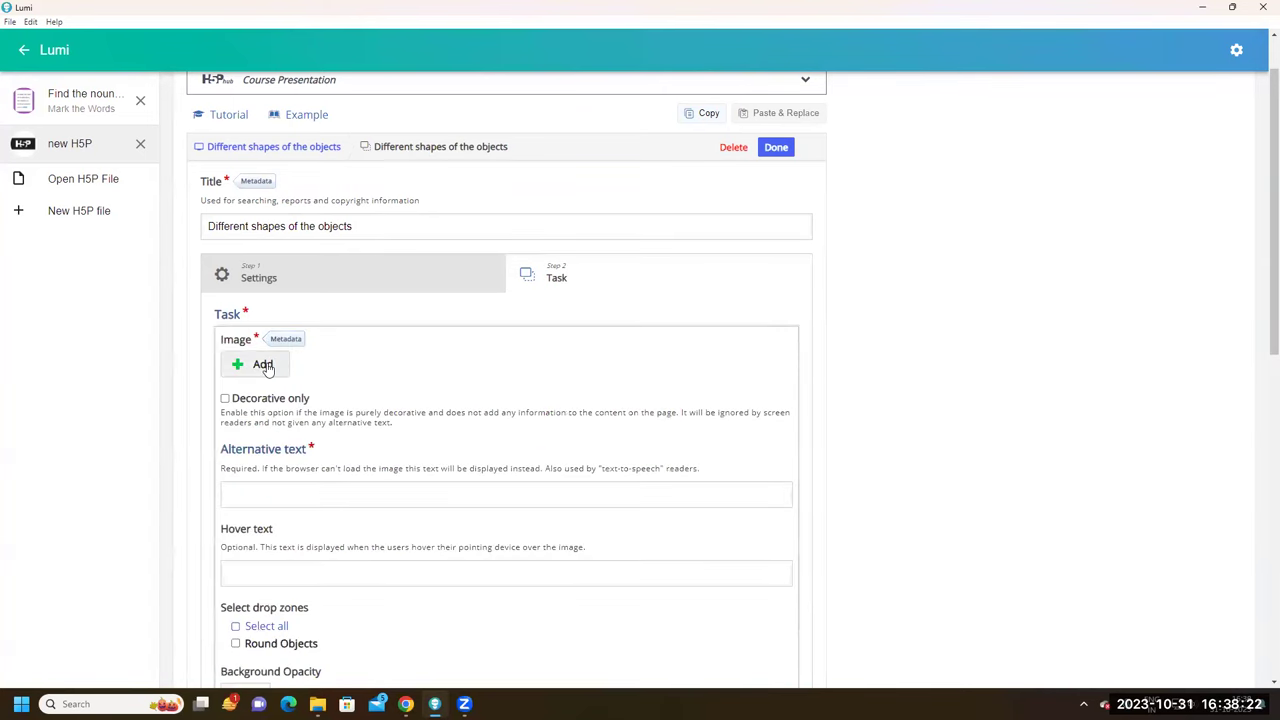
click(266, 366)
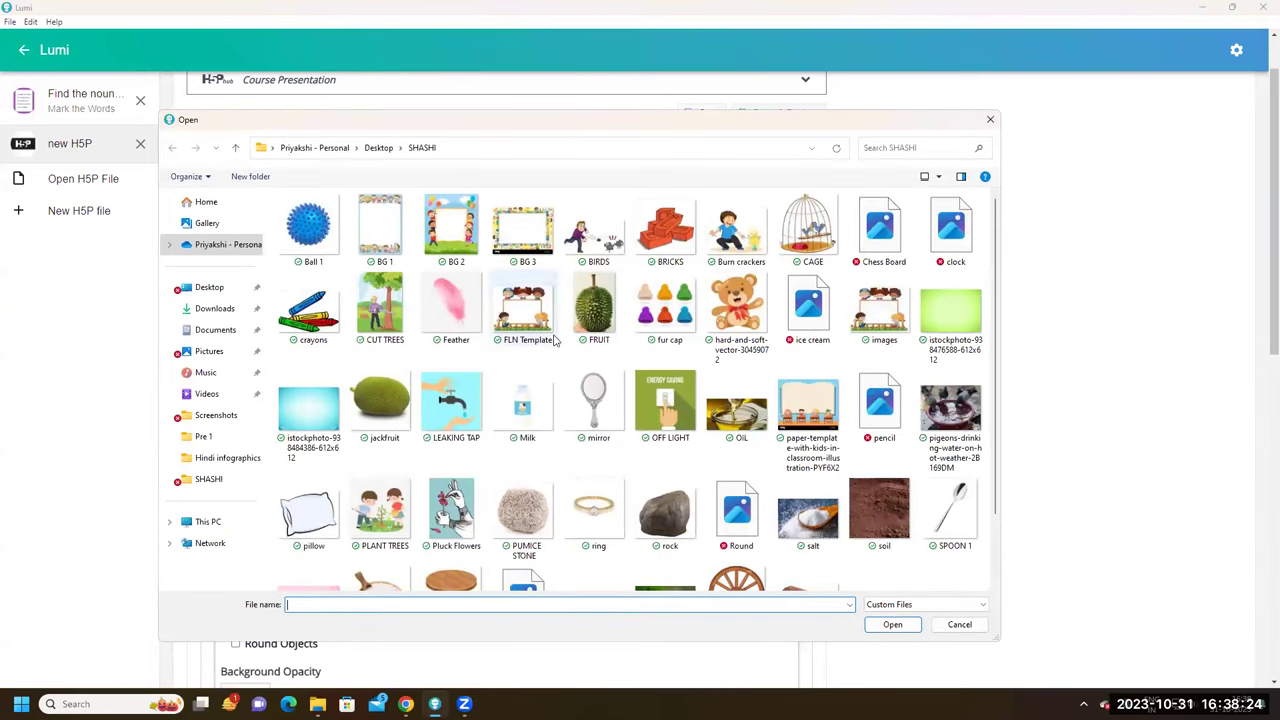
scroll(561, 463, down, 1)
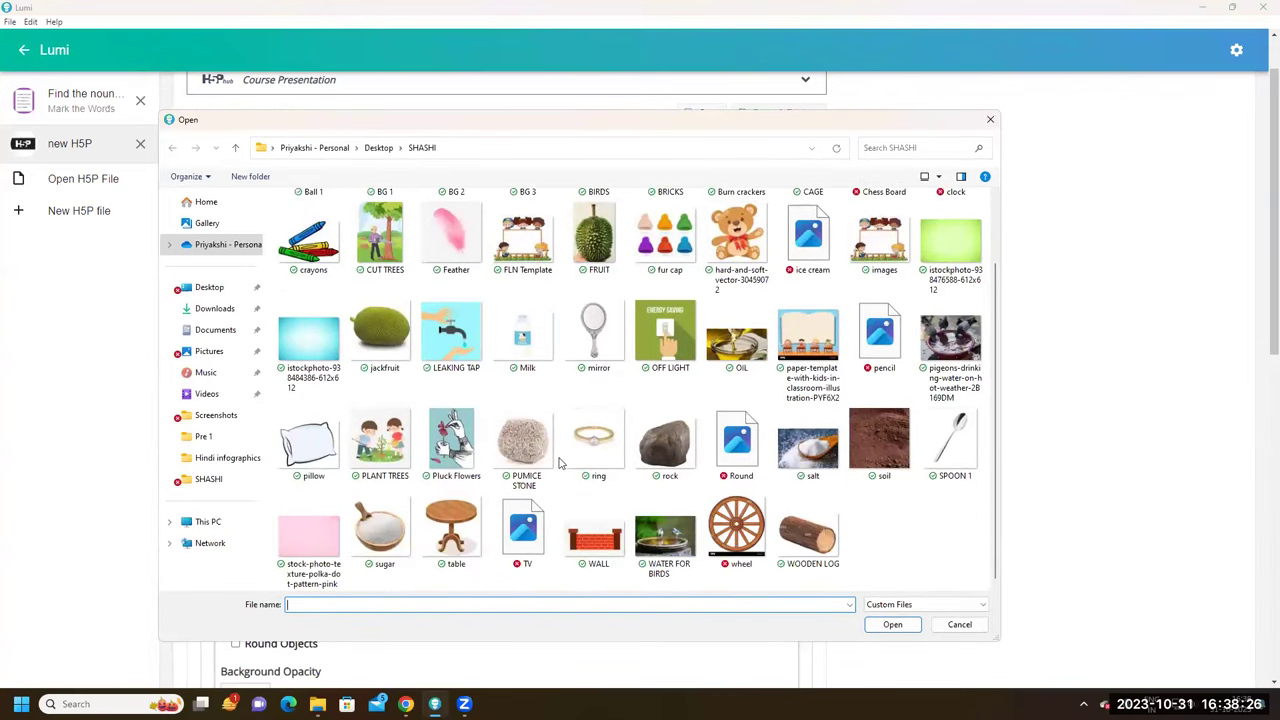
click(524, 535)
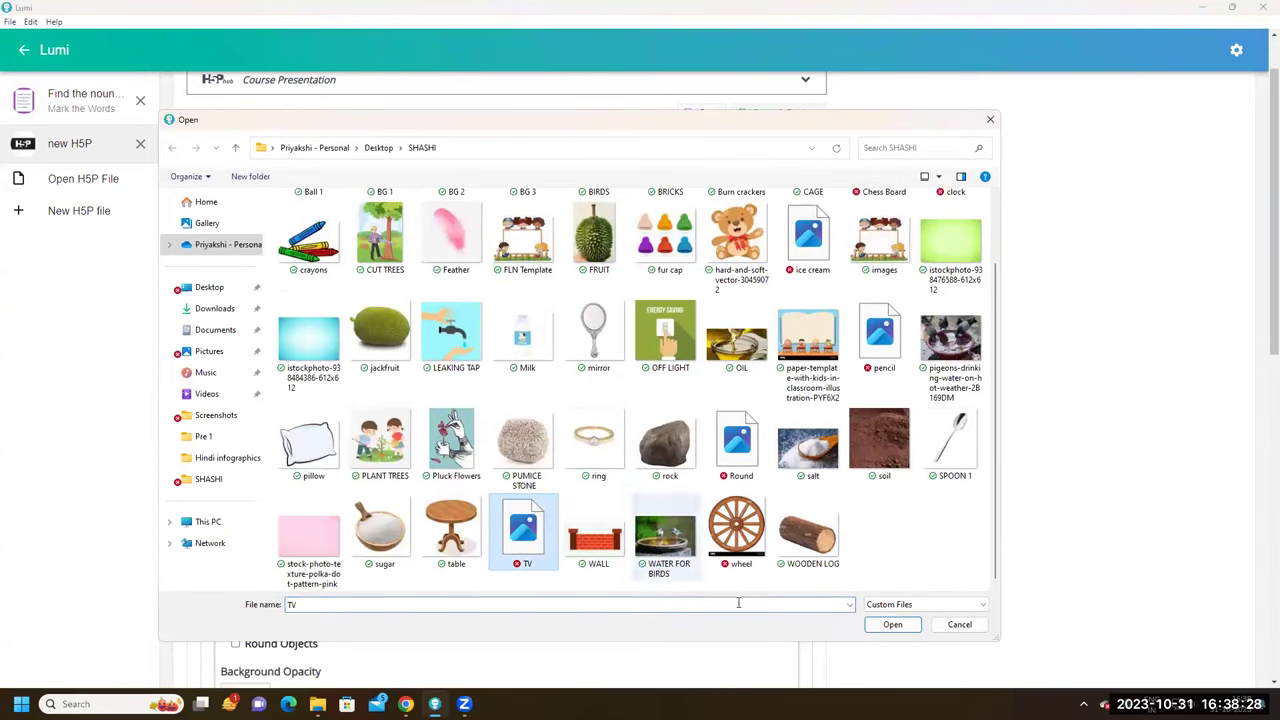
click(892, 624)
Enter "TV" as both the alternative text and the hover text of the television image
scroll(268, 428, down, 2)
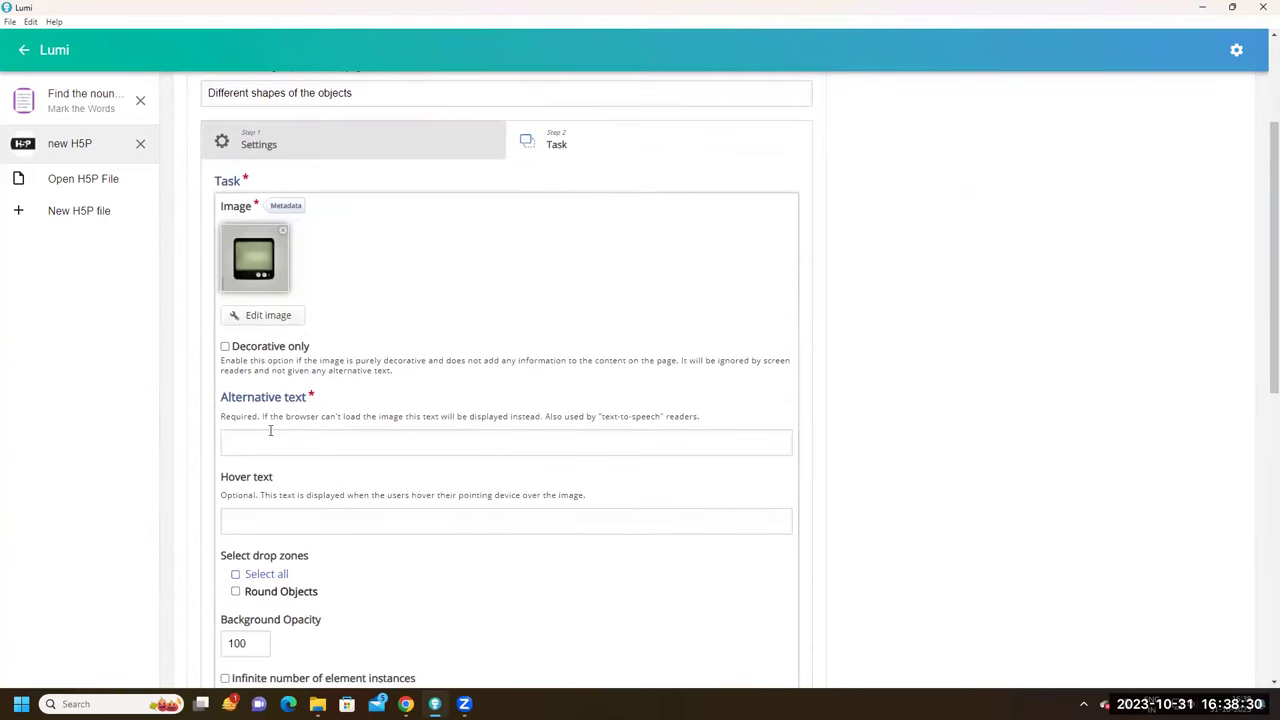
click(268, 442)
key(Caps_Lock)
text(TV)
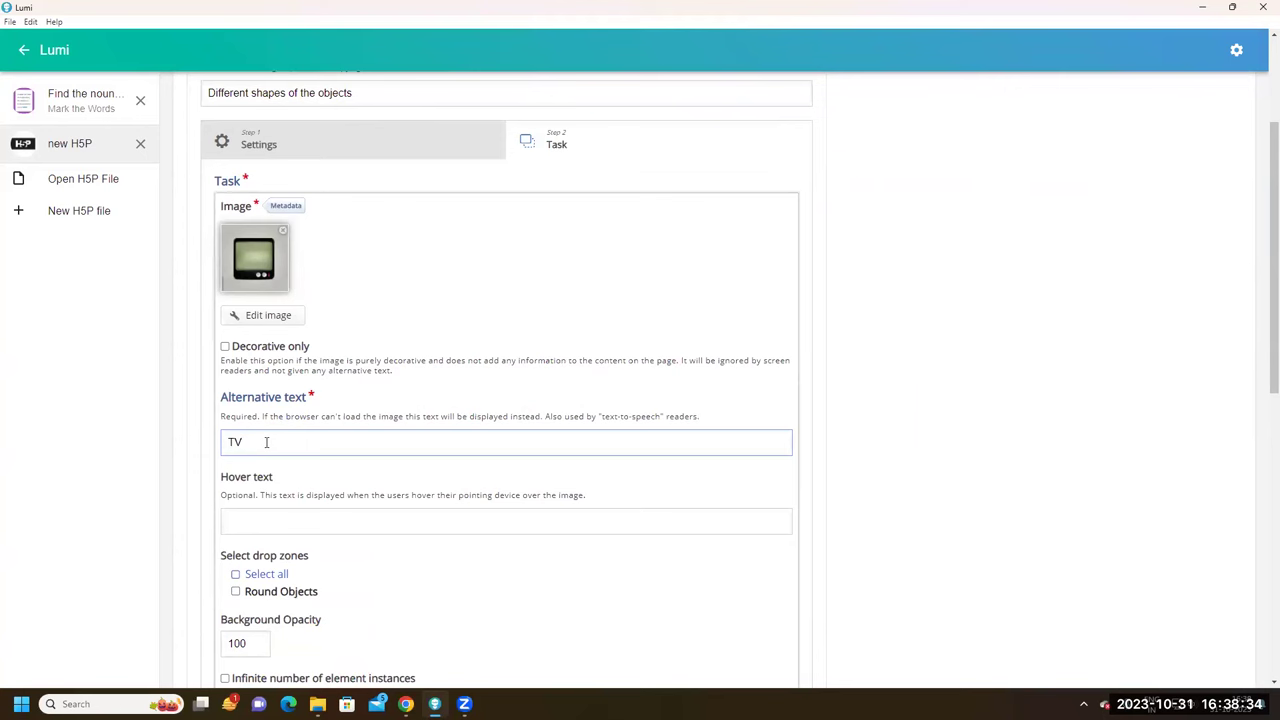
click(273, 526)
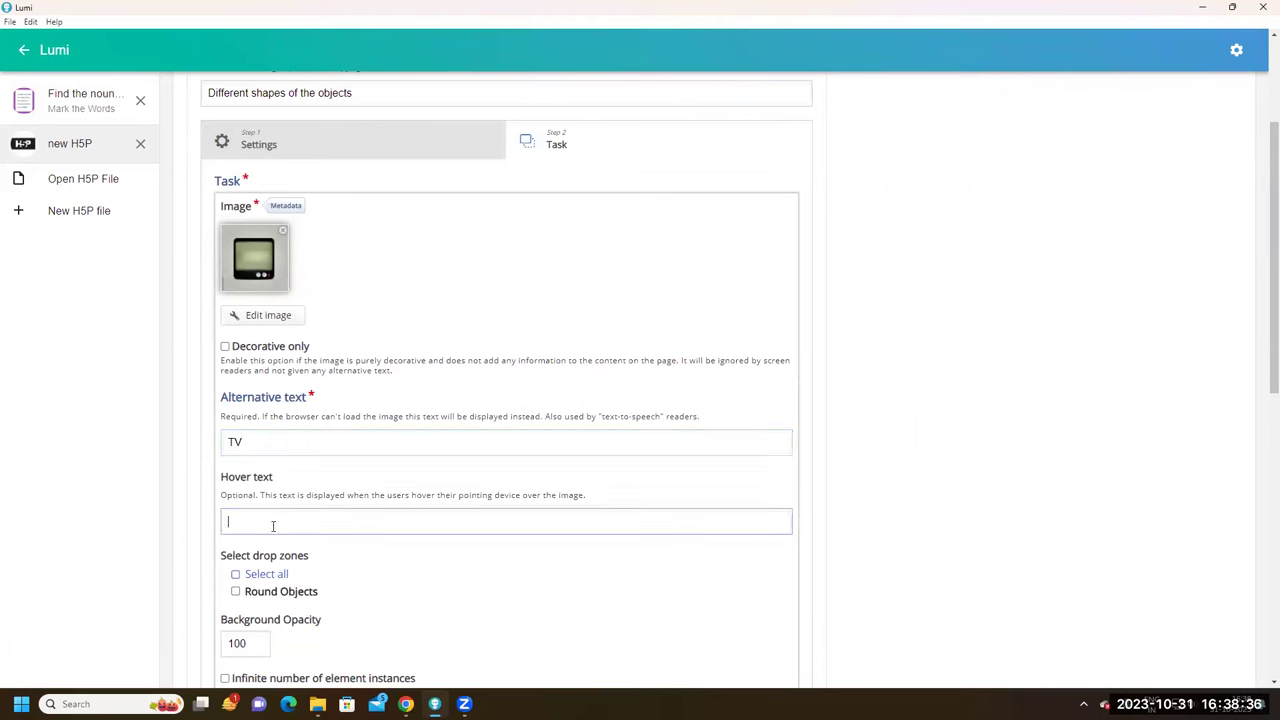
key(Caps_Lock)
key(Caps_Lock)
text(TV)
scroll(251, 510, down, 1)
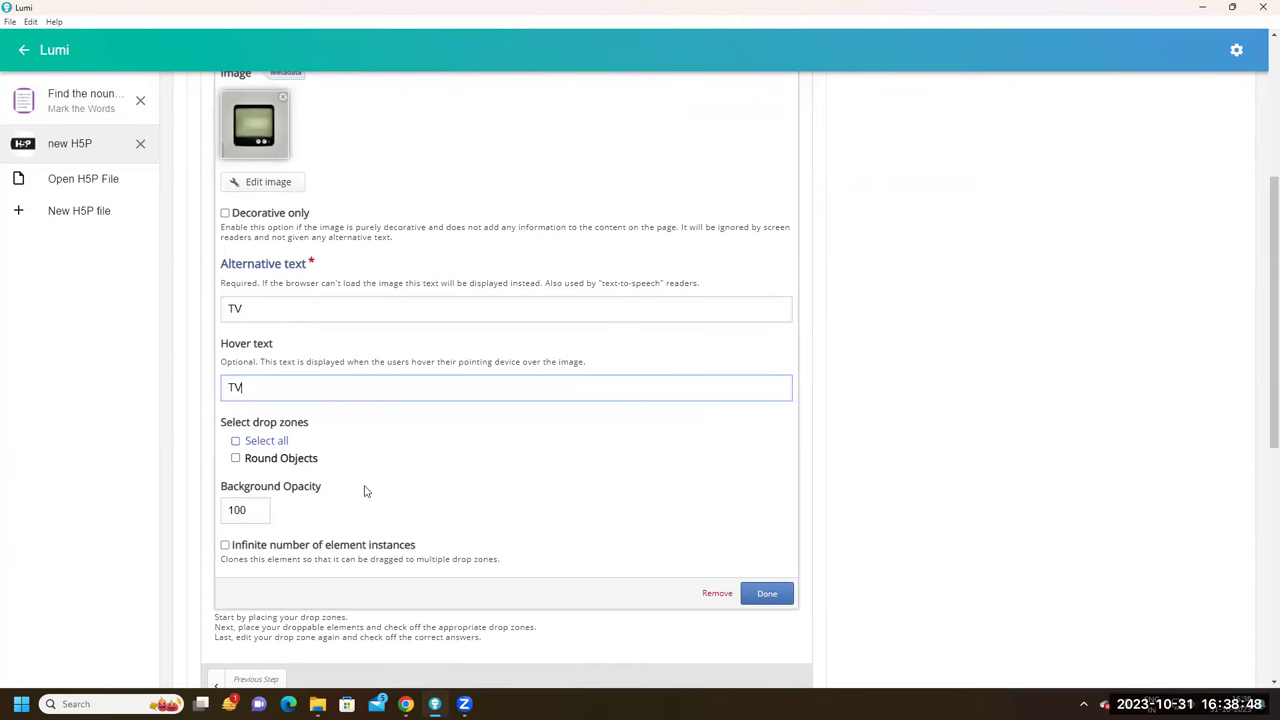
Confirm the TV element without a drop zone and place it, reduced in size, in line after the circle
scroll(365, 490, up, 1)
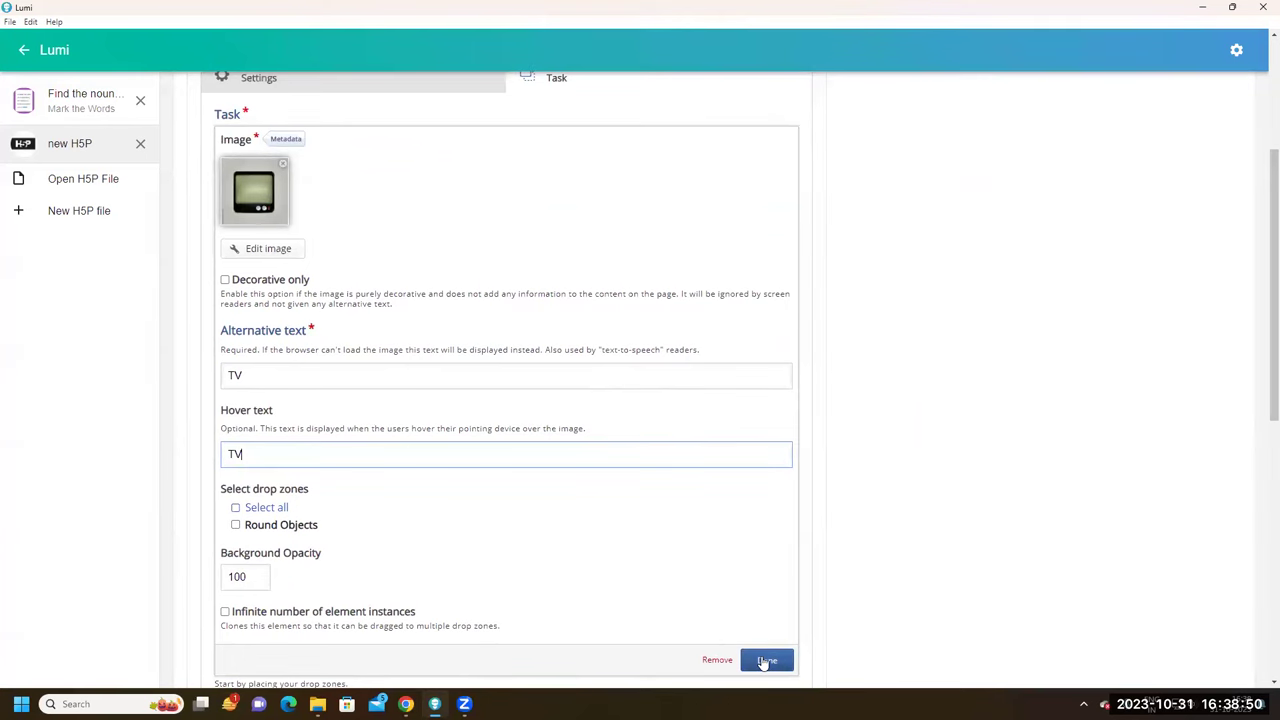
scroll(611, 606, down, 2)
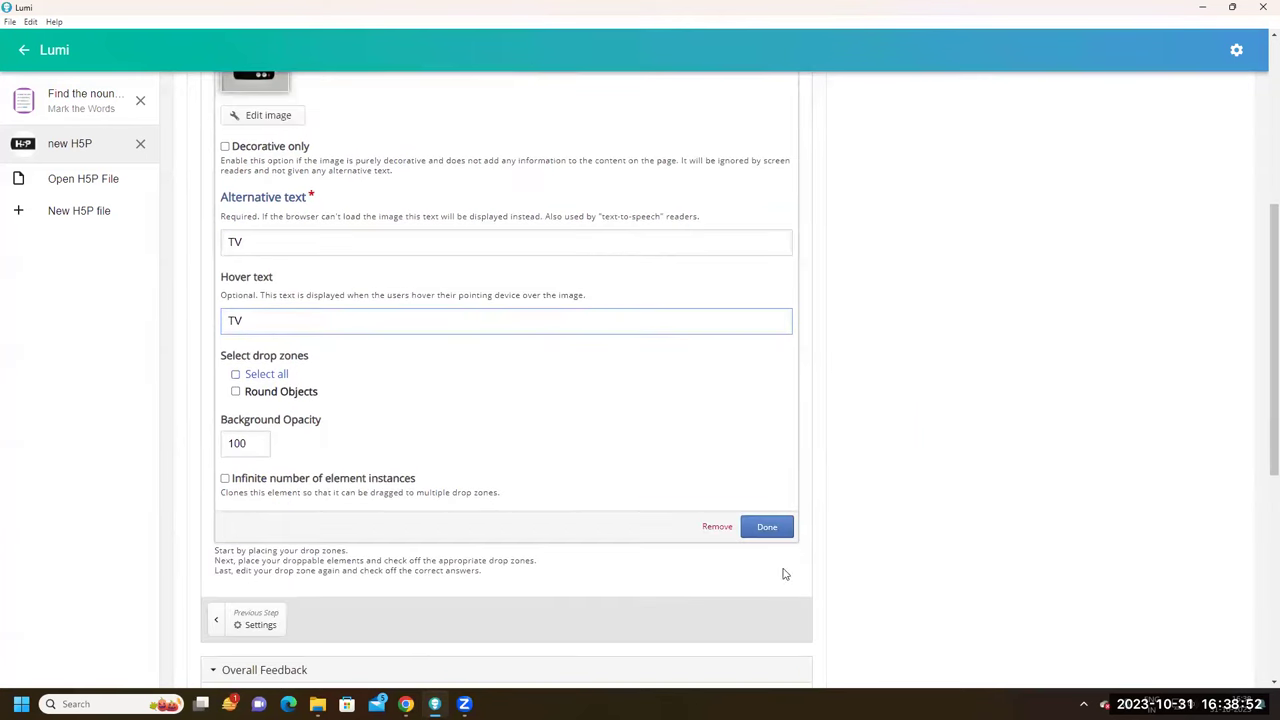
click(766, 527)
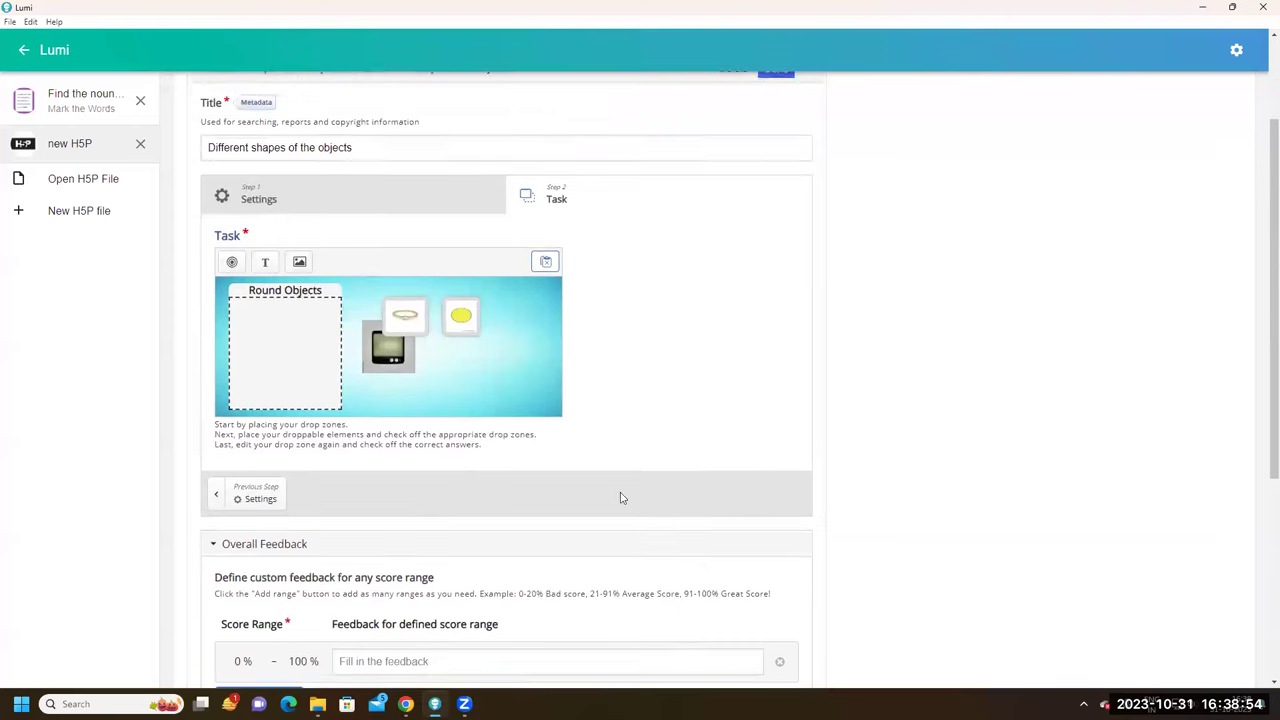
drag(449, 391, 518, 337)
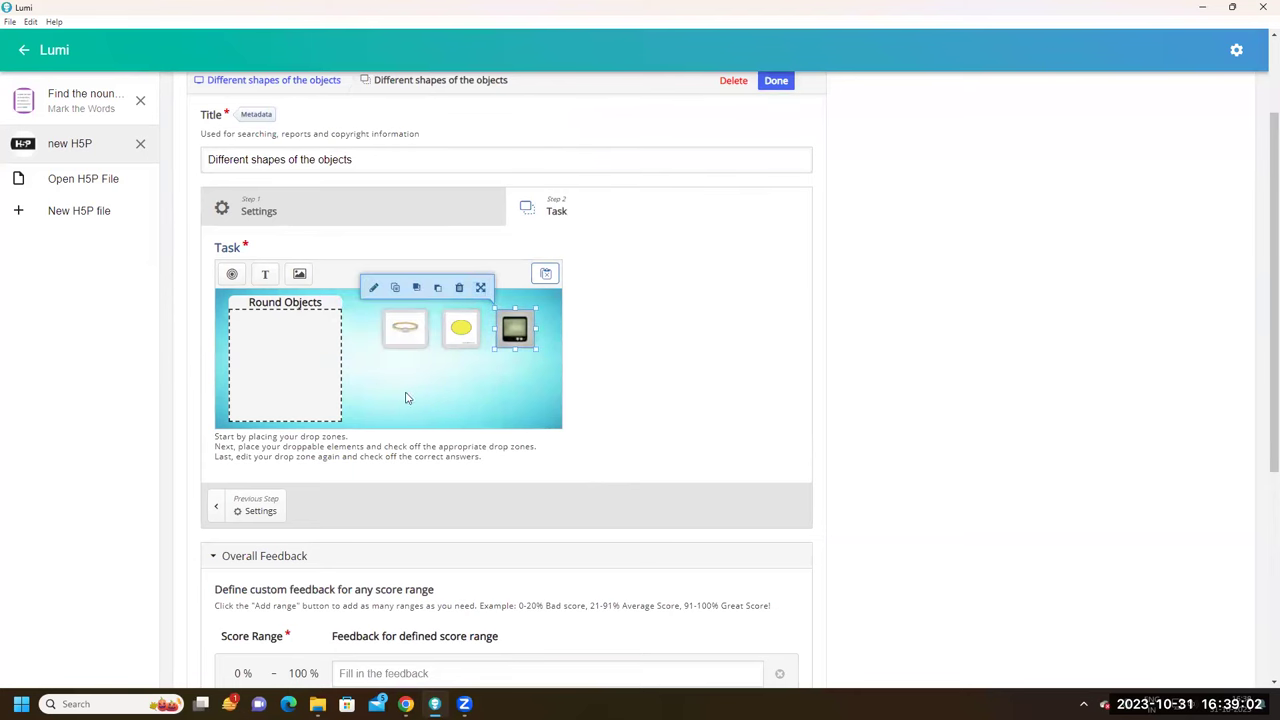
click(406, 382)
Add another image element to the task using the pencil picture from the SHASHI folder
click(301, 275)
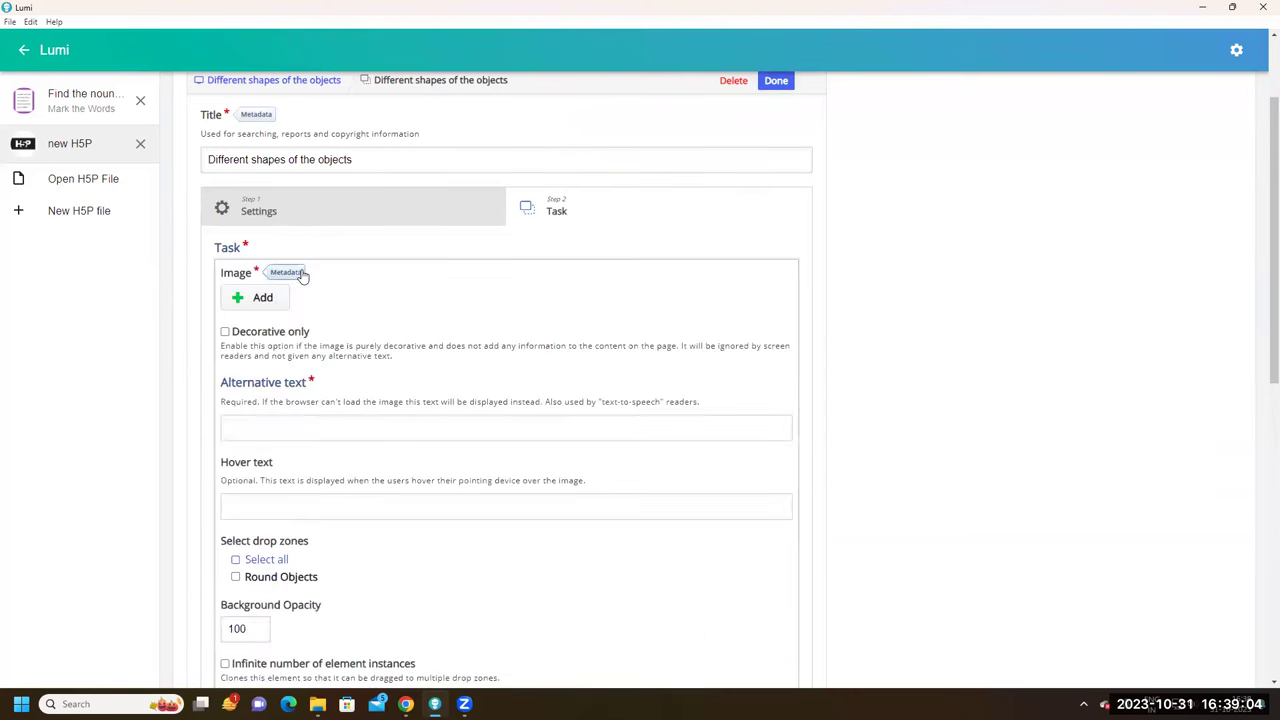
click(263, 298)
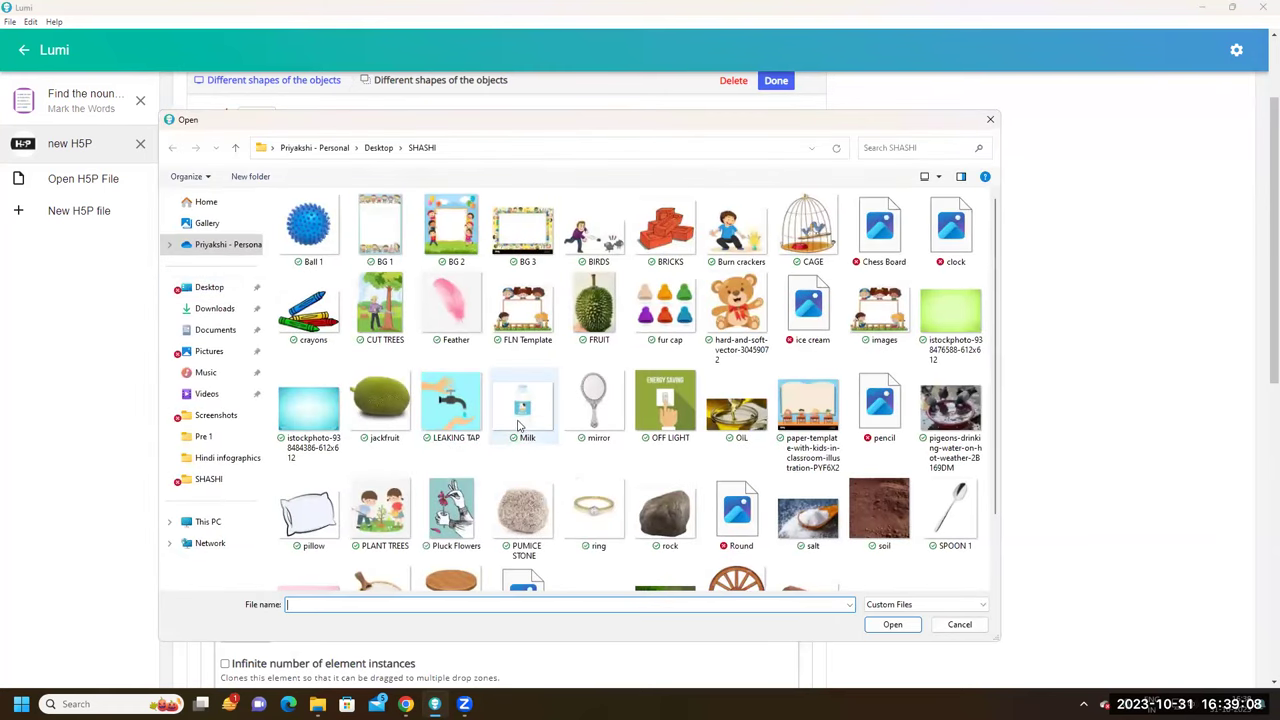
scroll(521, 425, down, 1)
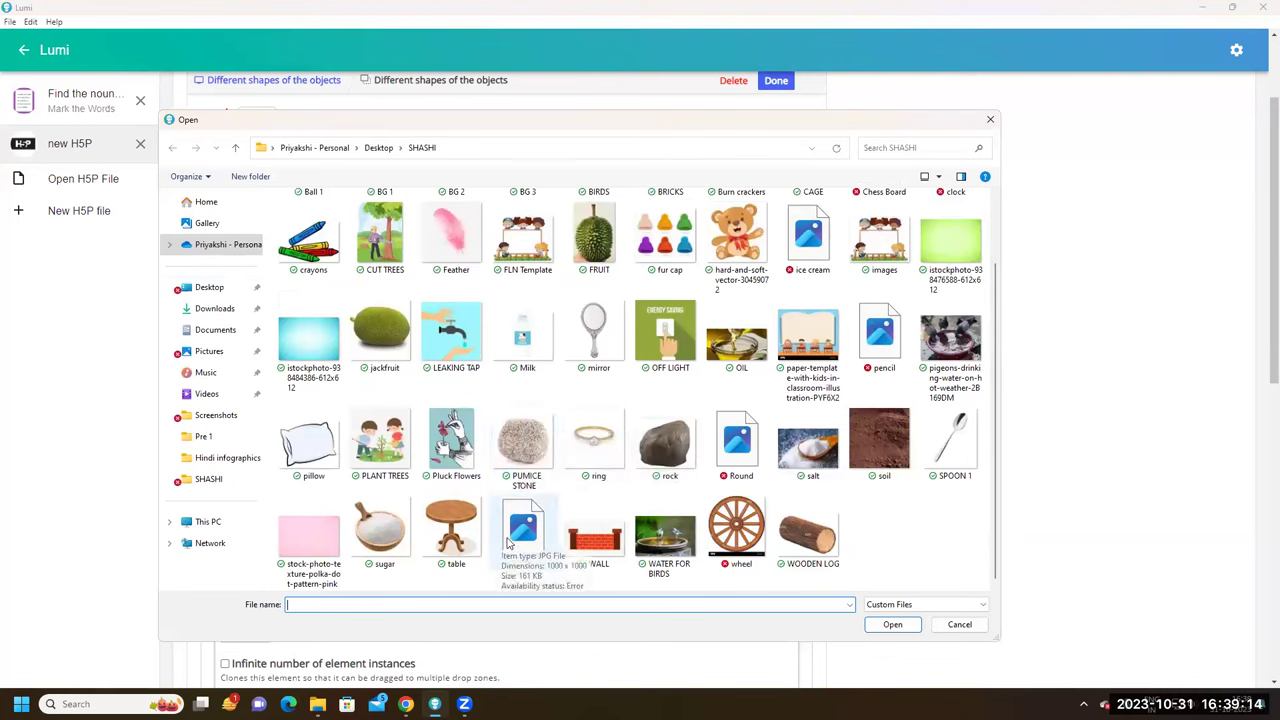
click(876, 360)
click(883, 625)
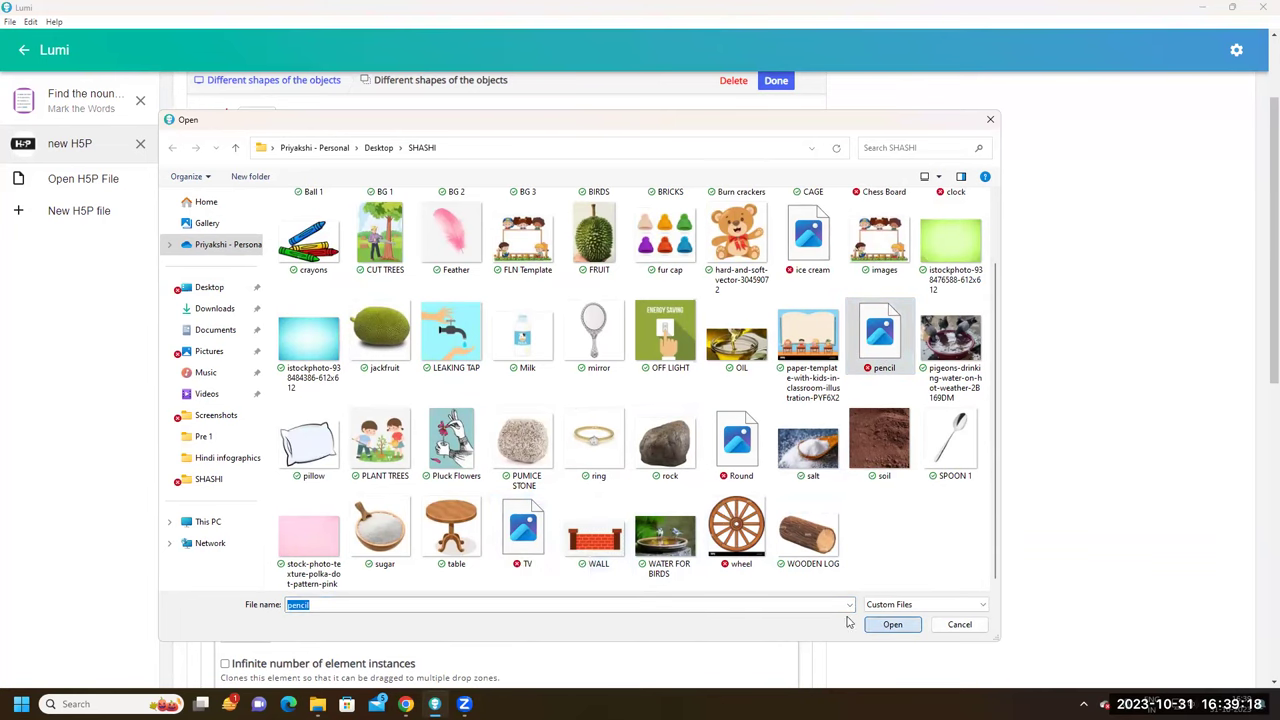
Enter "Pencil" as both the alternative text and the hover text of the pencil image
click(326, 451)
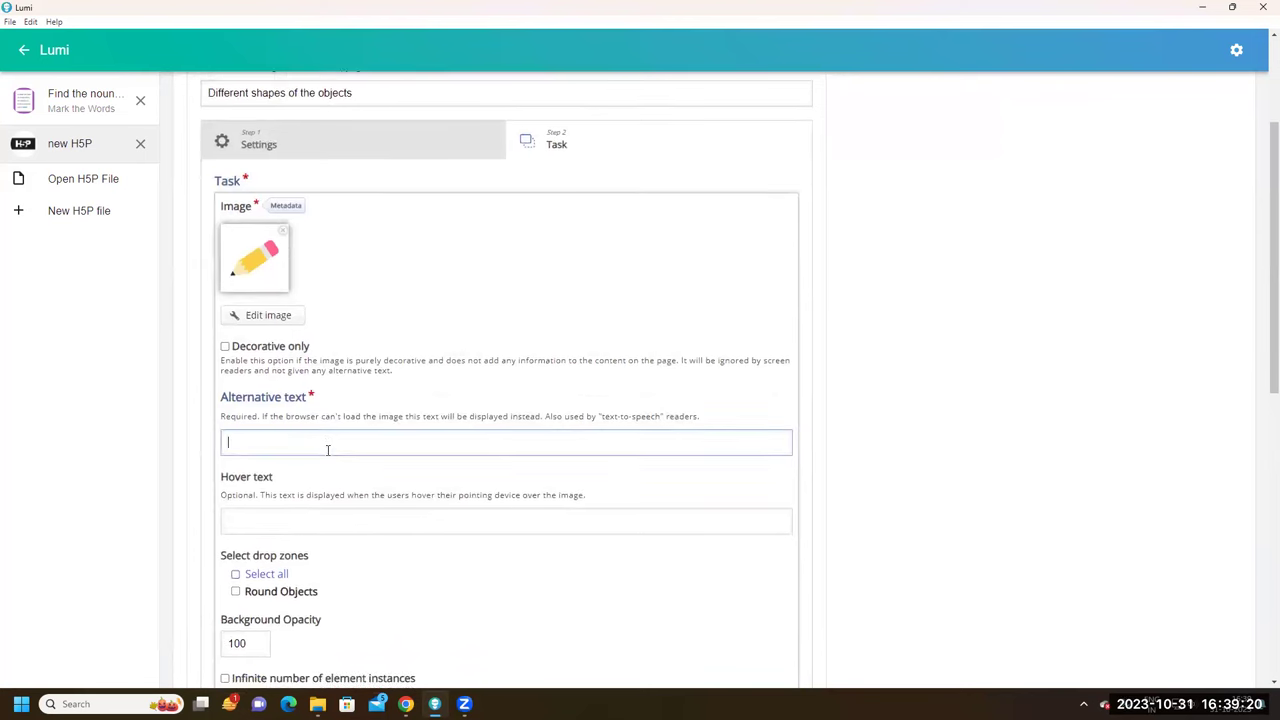
key(Caps_Lock)
key(Caps_Lock)
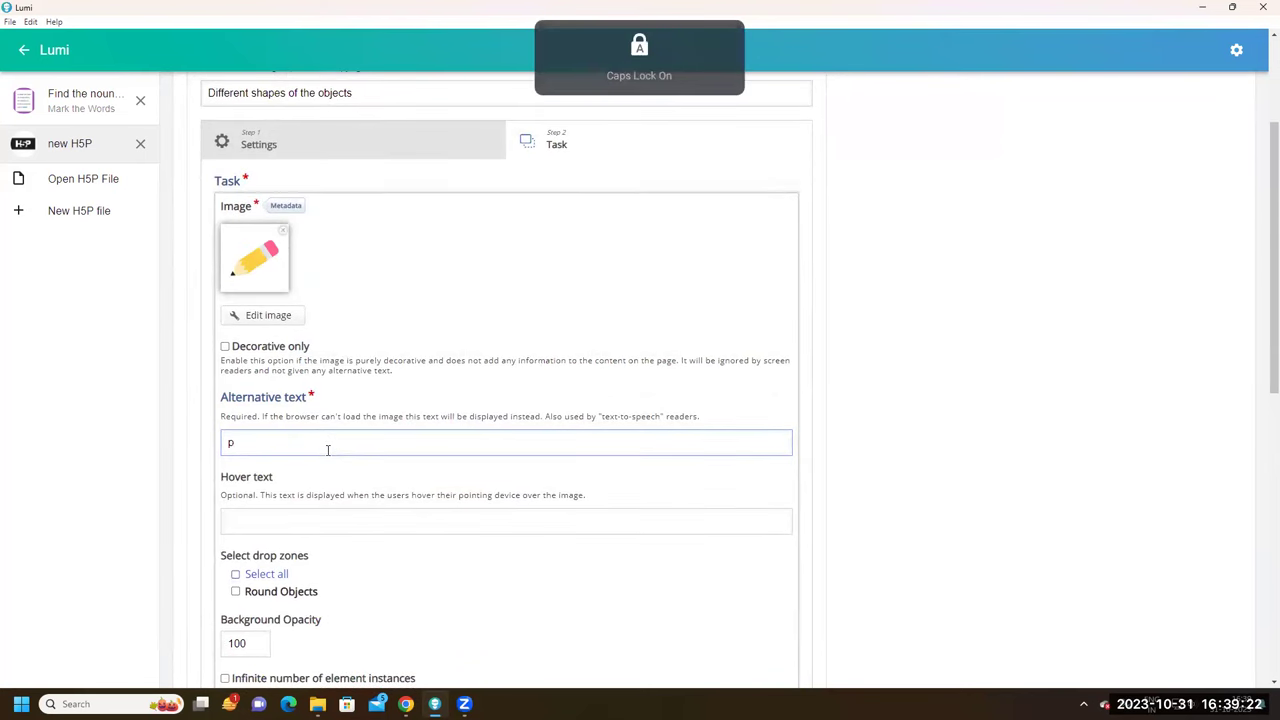
text(P)
key(Caps_Lock)
text(encil)
double_click(241, 446)
key(ctrl+c)
click(270, 518)
key(ctrl+v)
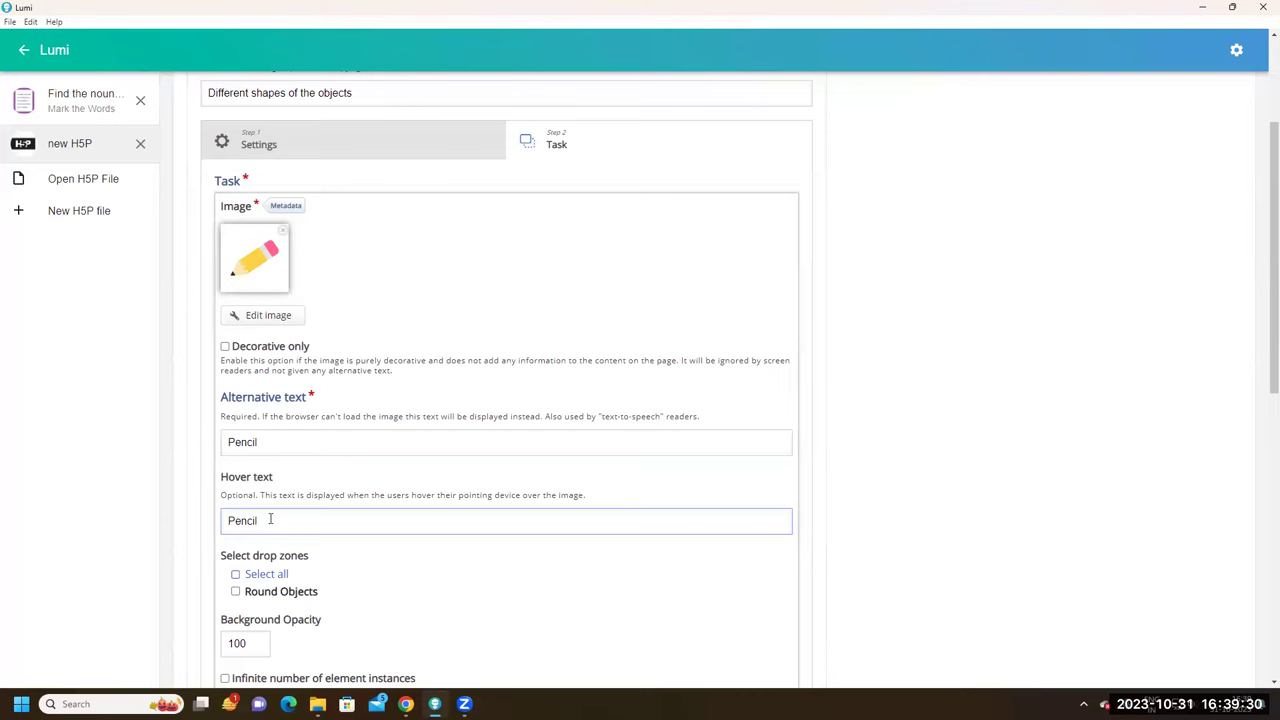
Confirm the pencil element without a drop zone and place it, reduced in size, beneath the ring and circle
scroll(270, 519, down, 2)
scroll(320, 410, up, 1)
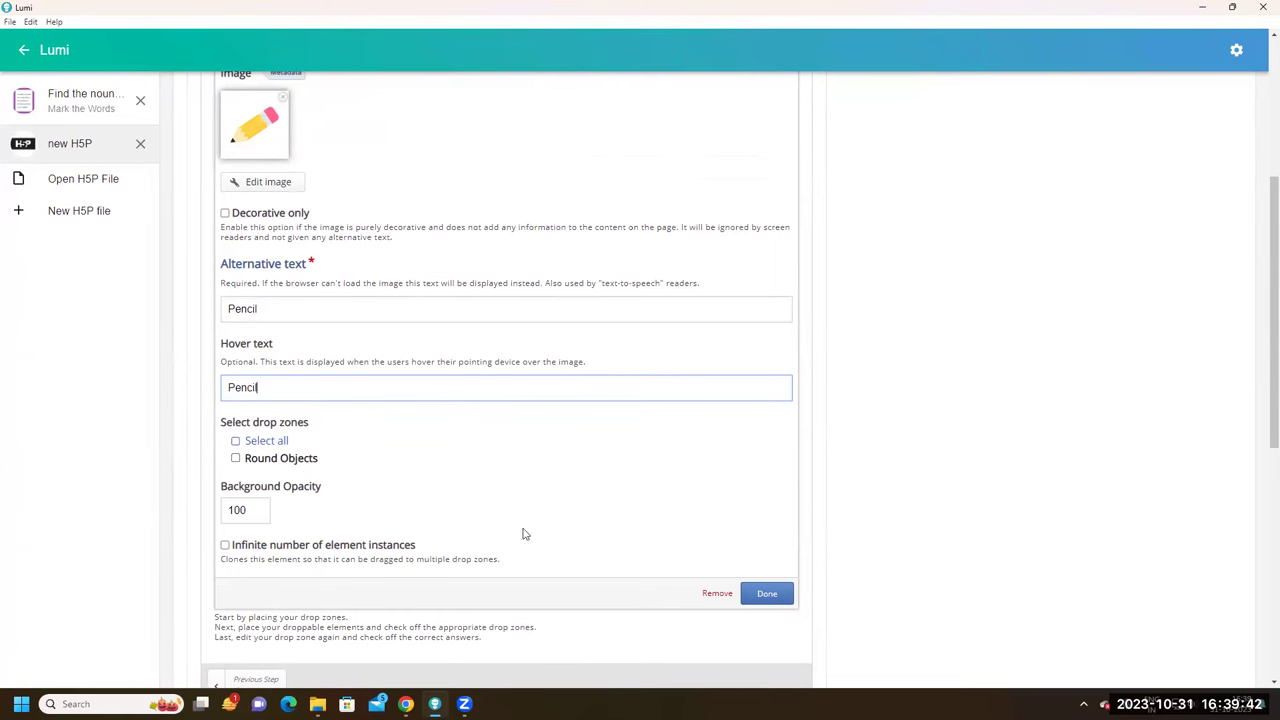
click(767, 594)
scroll(513, 540, up, 3)
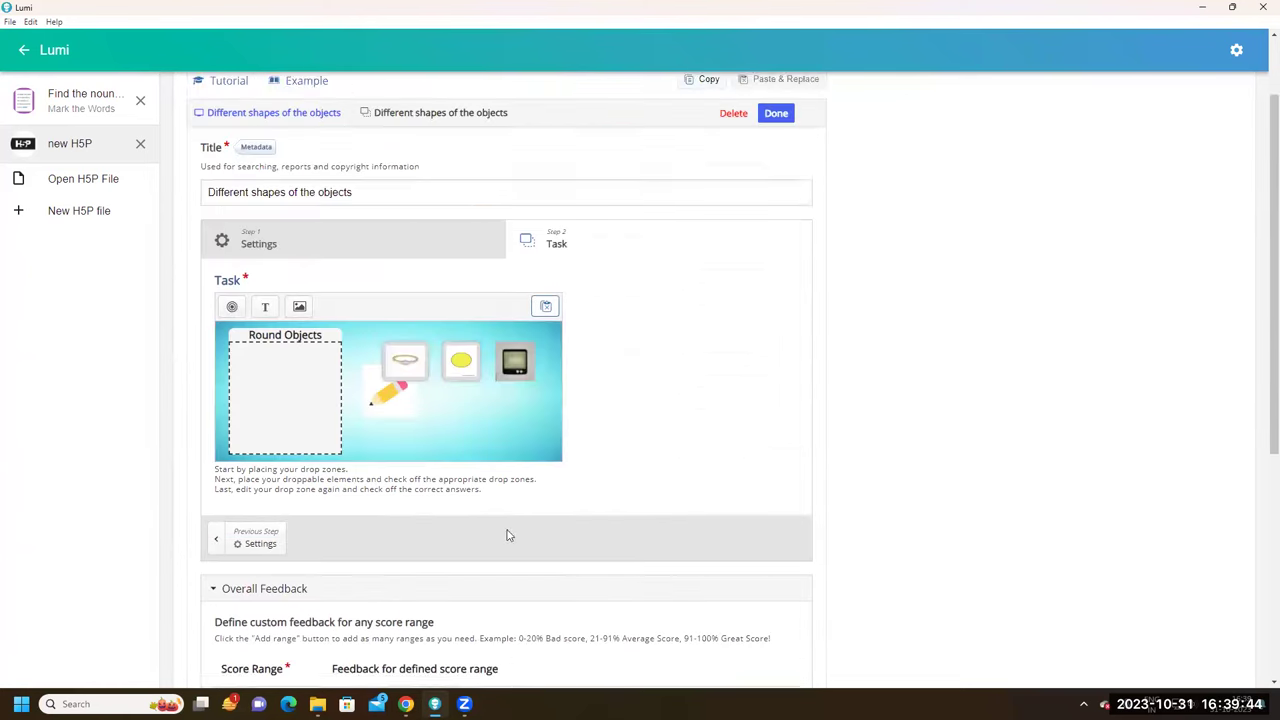
mouse_move(392, 440)
mouse_down()
mouse_move(461, 476)
mouse_move(452, 469)
mouse_up()
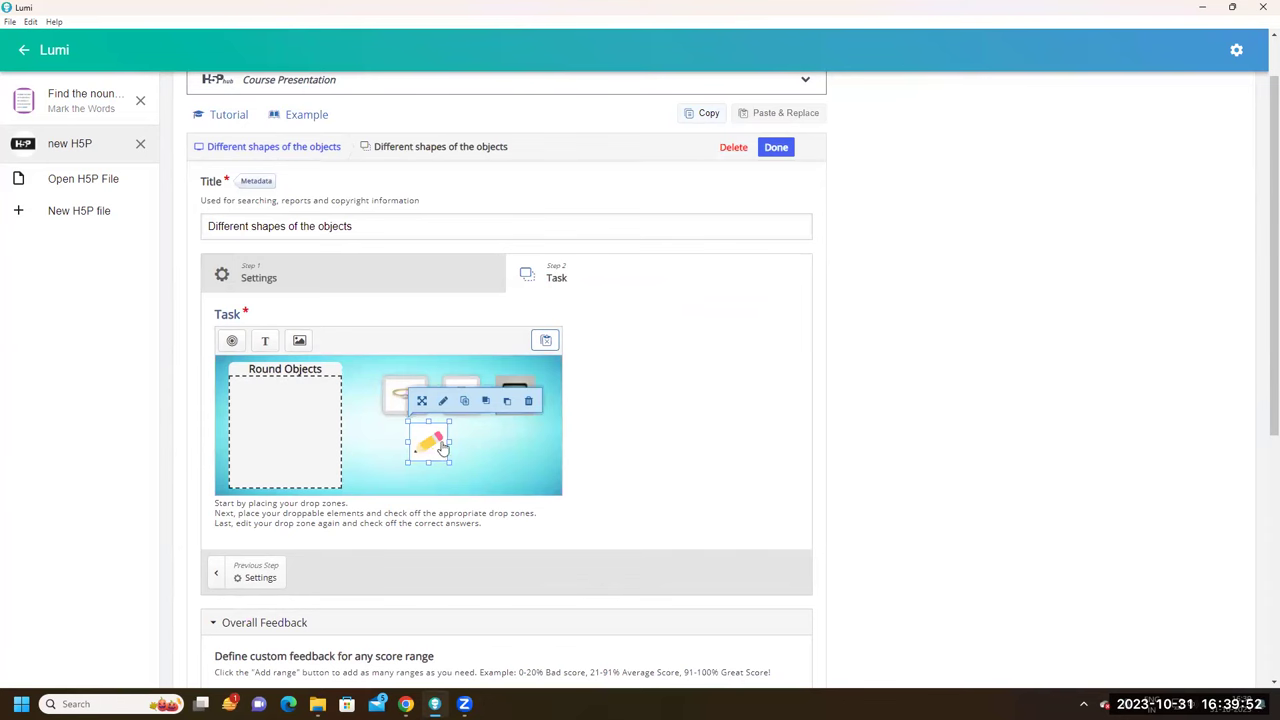
drag(451, 441, 451, 441)
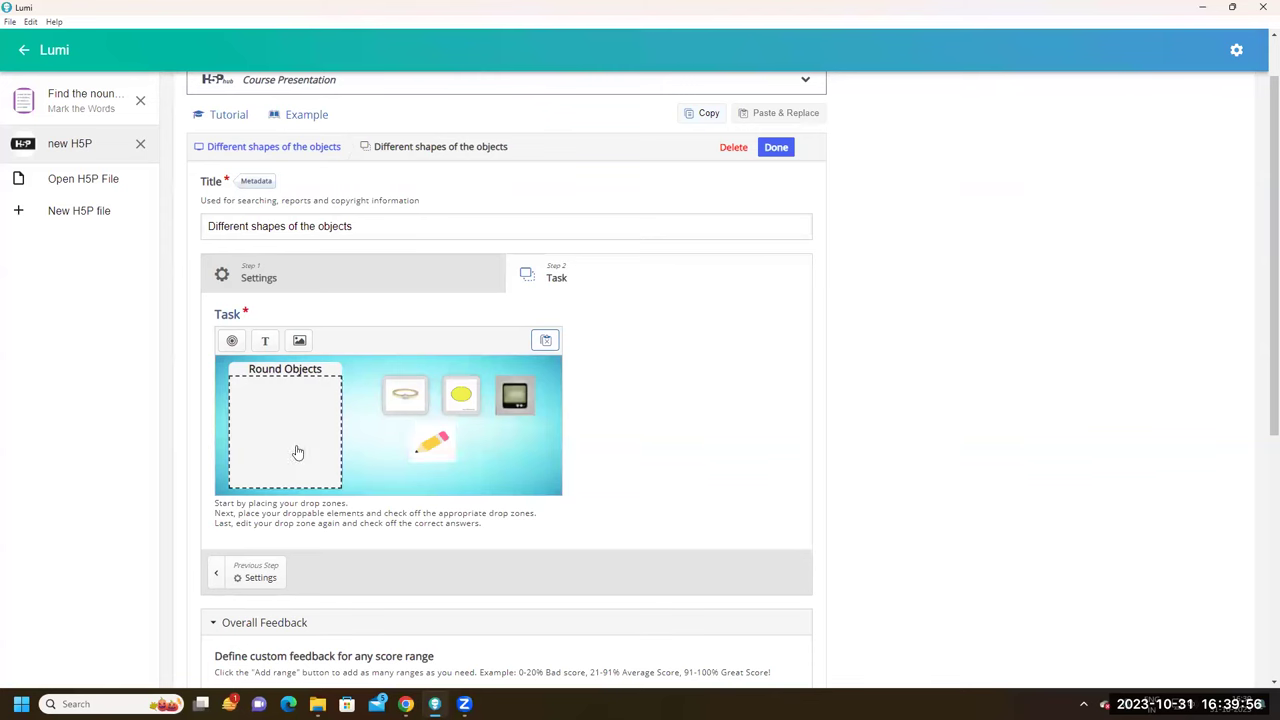
Add another image element to the task using the ice cream picture from the SHASHI folder
click(304, 343)
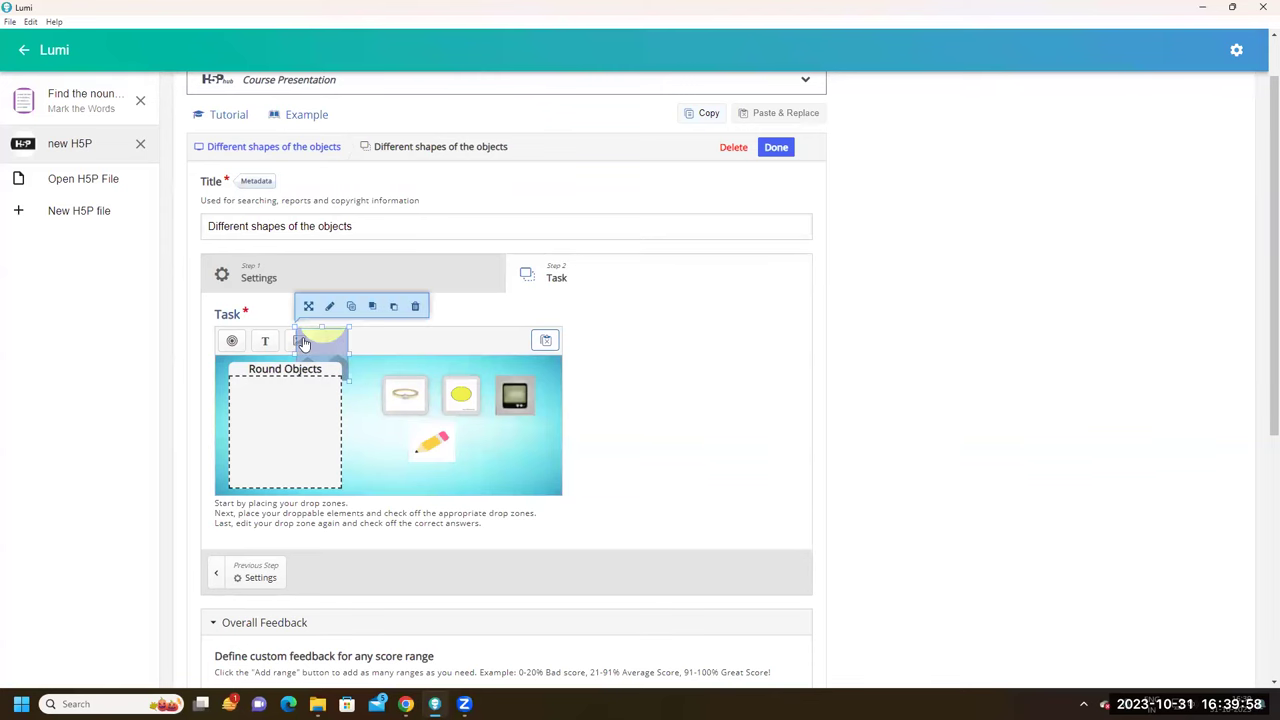
click(264, 365)
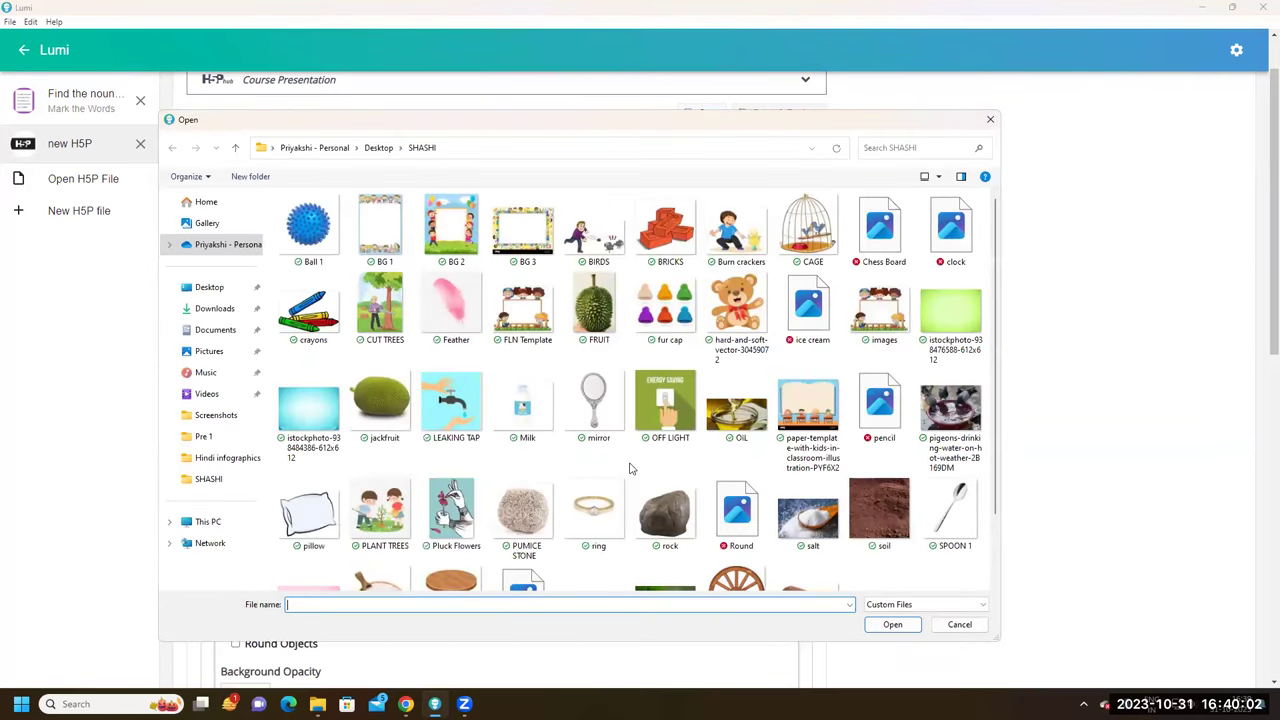
scroll(630, 468, down, 2)
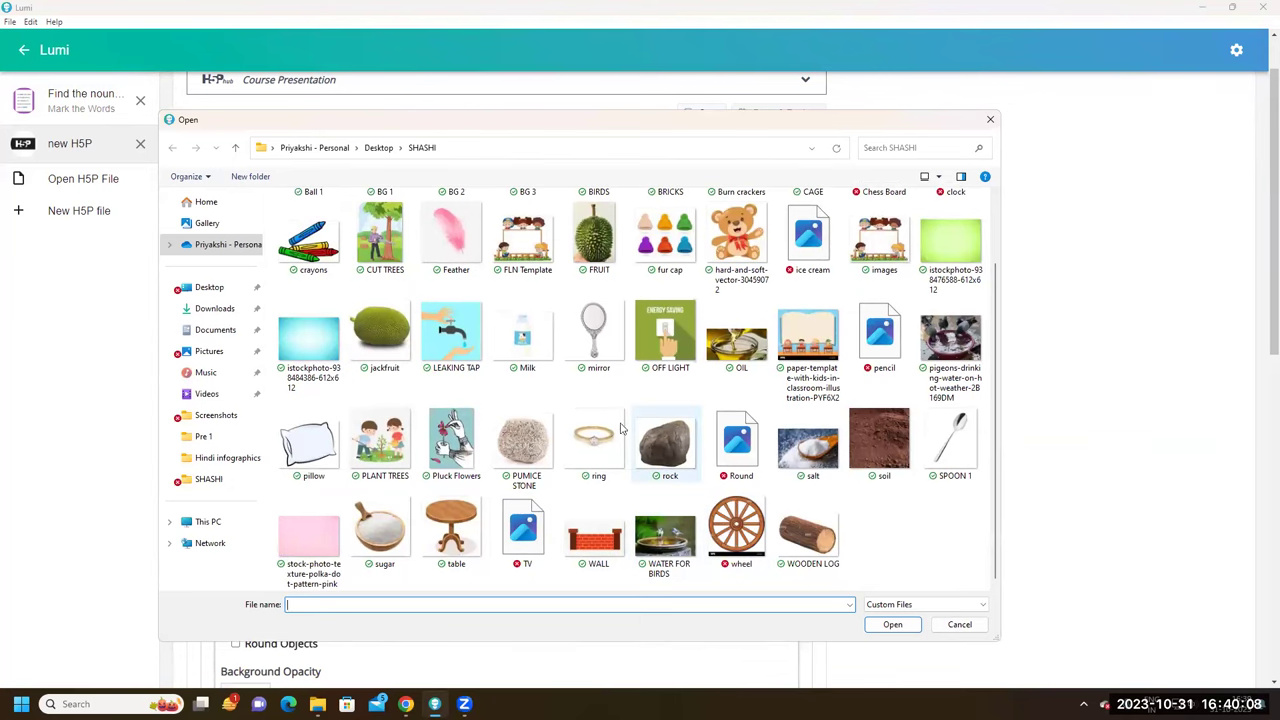
scroll(790, 400, up, 1)
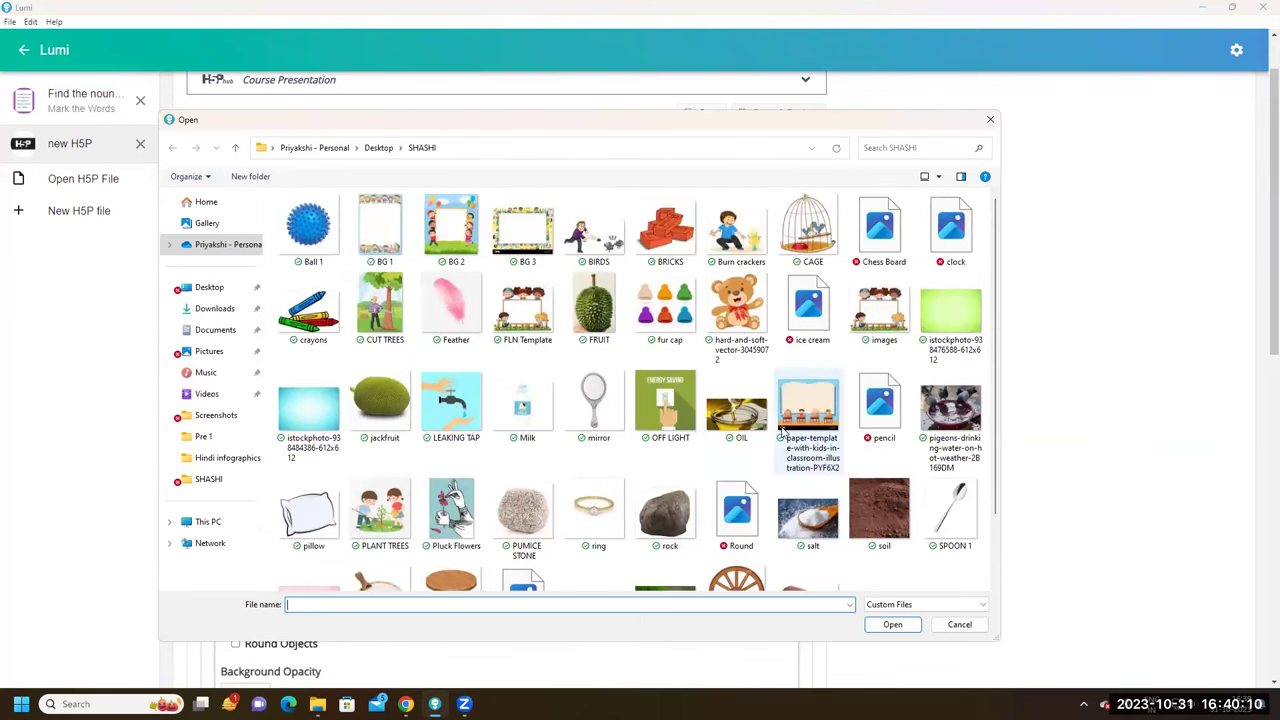
click(808, 305)
click(892, 624)
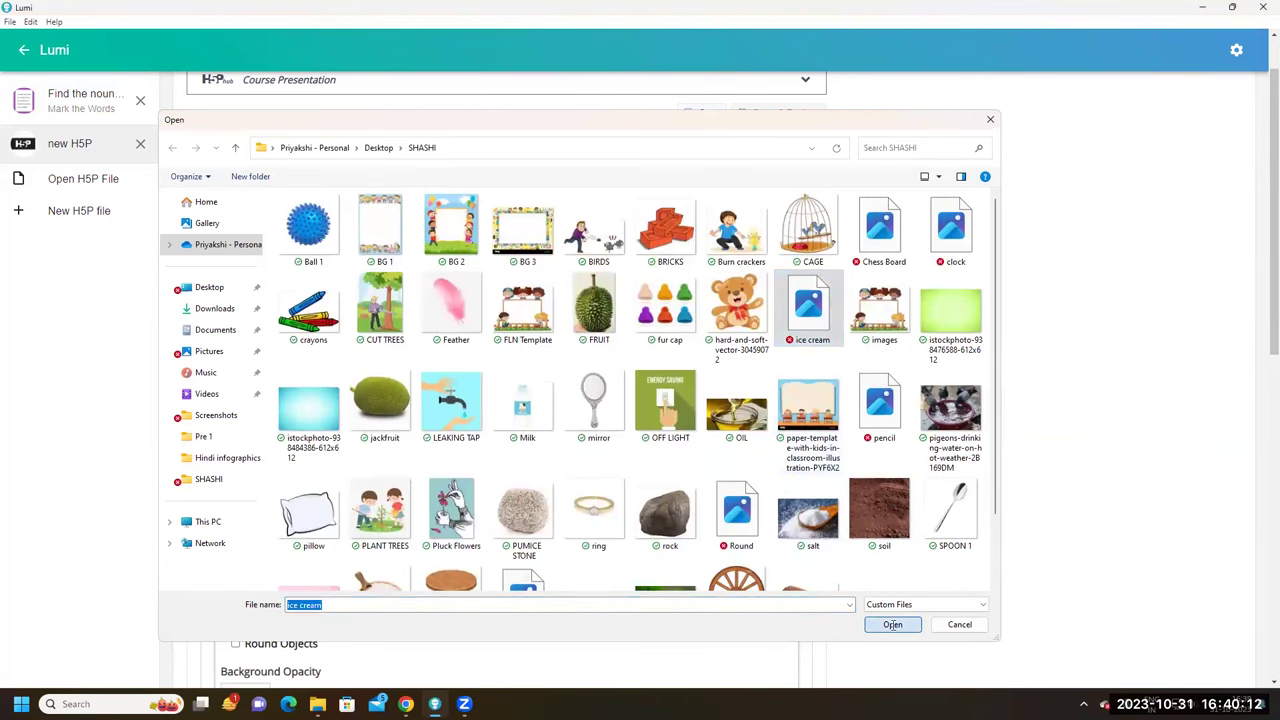
Enter "Ice-Cream" as the alternative text of the ice cream image
scroll(310, 458, down, 1)
click(294, 506)
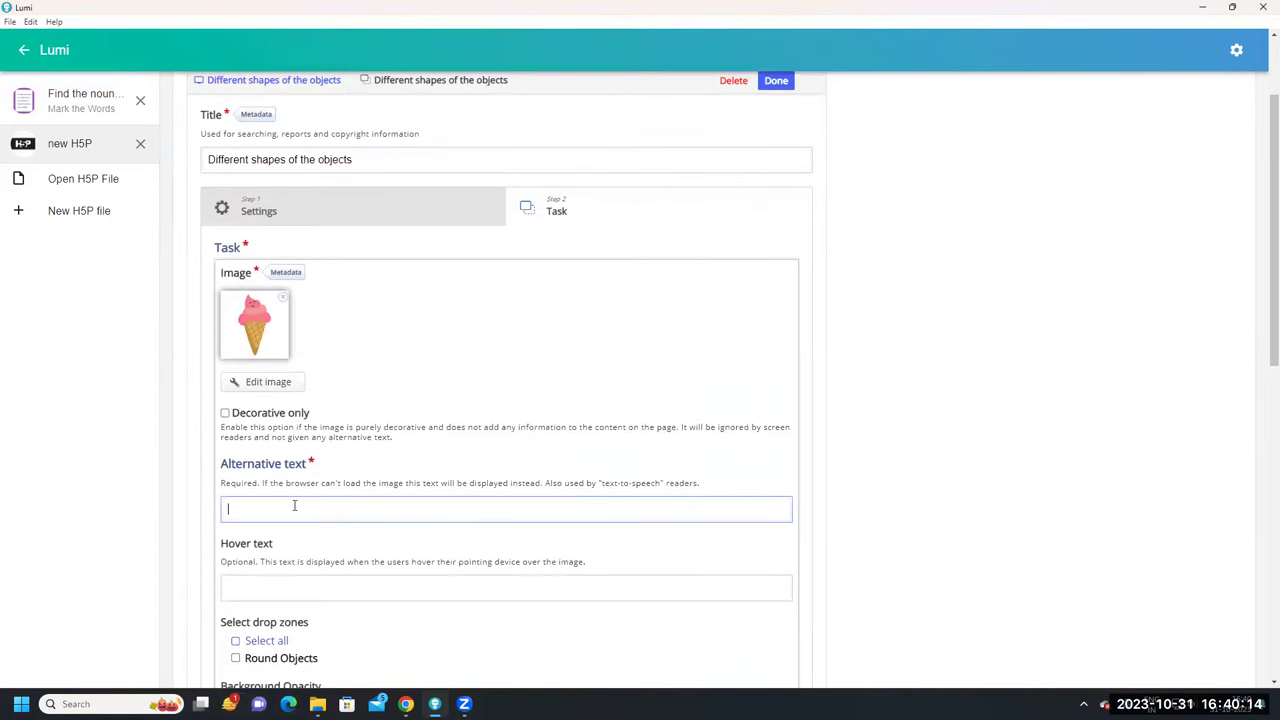
key(Caps_Lock)
text(I)
key(Caps_Lock)
text(ce-)
key(Caps_Lock)
text(C)
key(Caps_Lock)
text(ream)
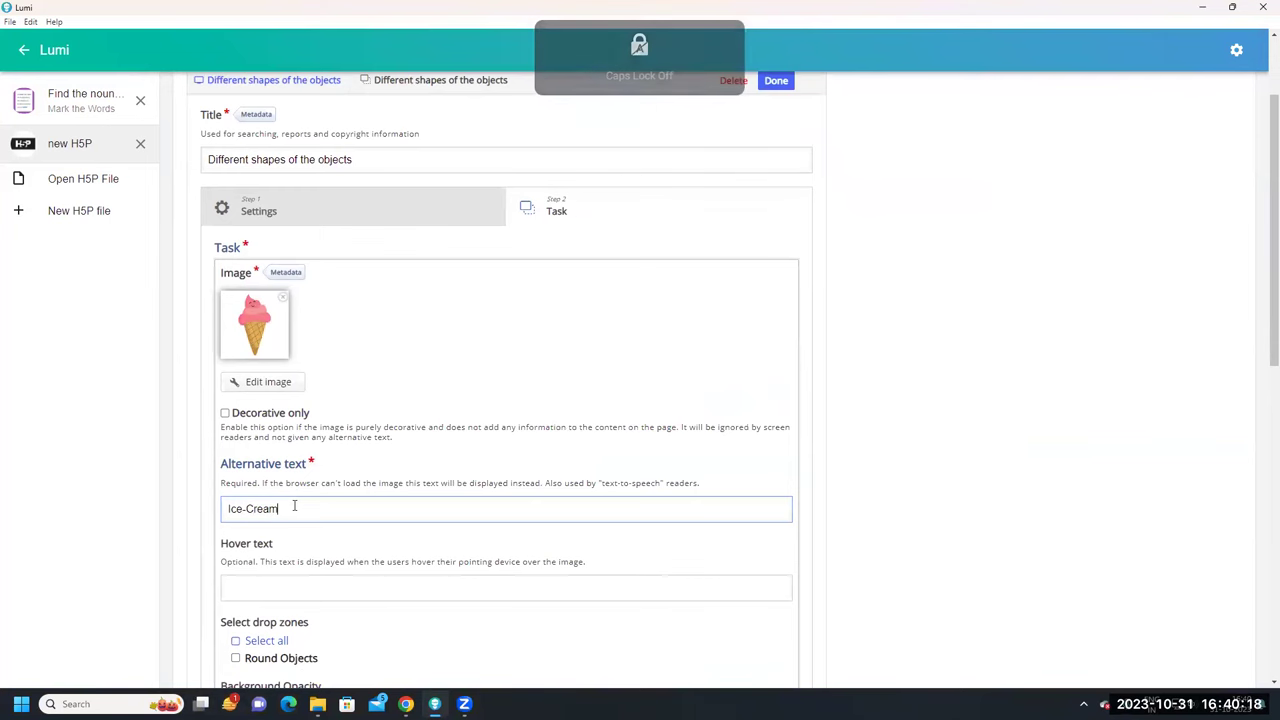
Copy the alternative text "Ice-Cream" into the hover text and confirm the ice cream element without a drop zone
scroll(294, 506, down, 2)
triple_click(267, 376)
key(ctrl+c)
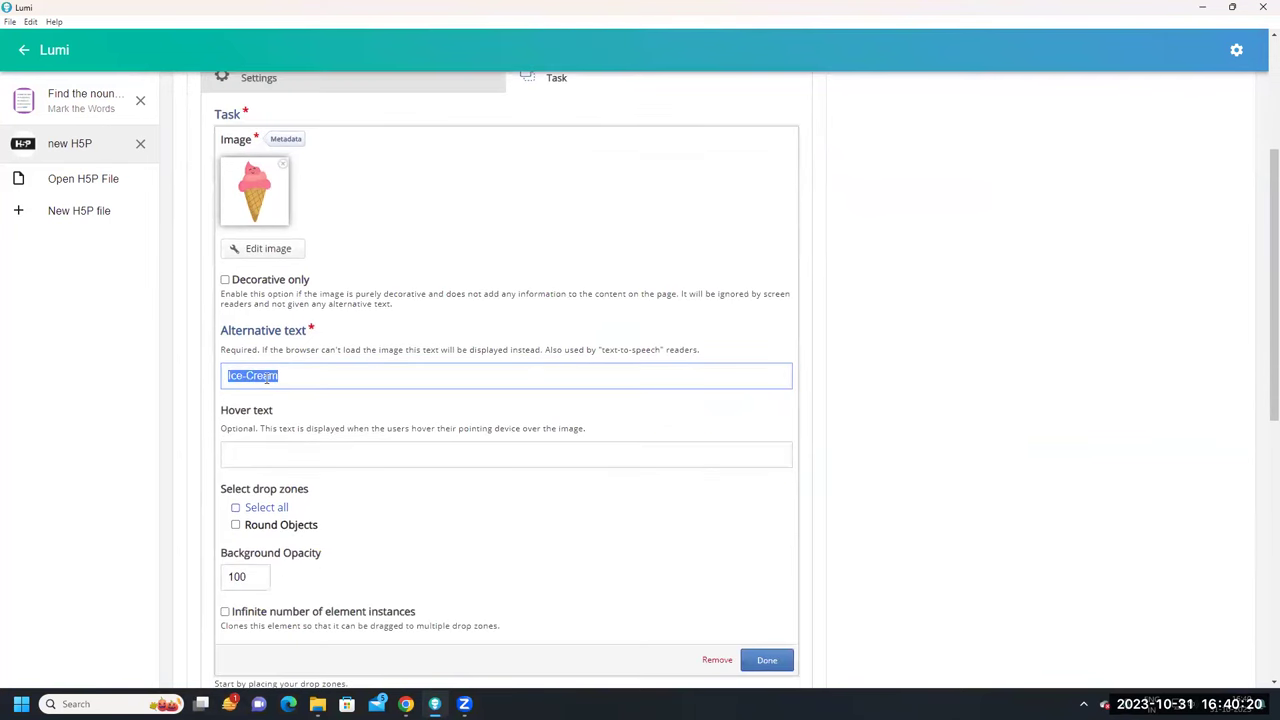
click(270, 455)
key(ctrl+v)
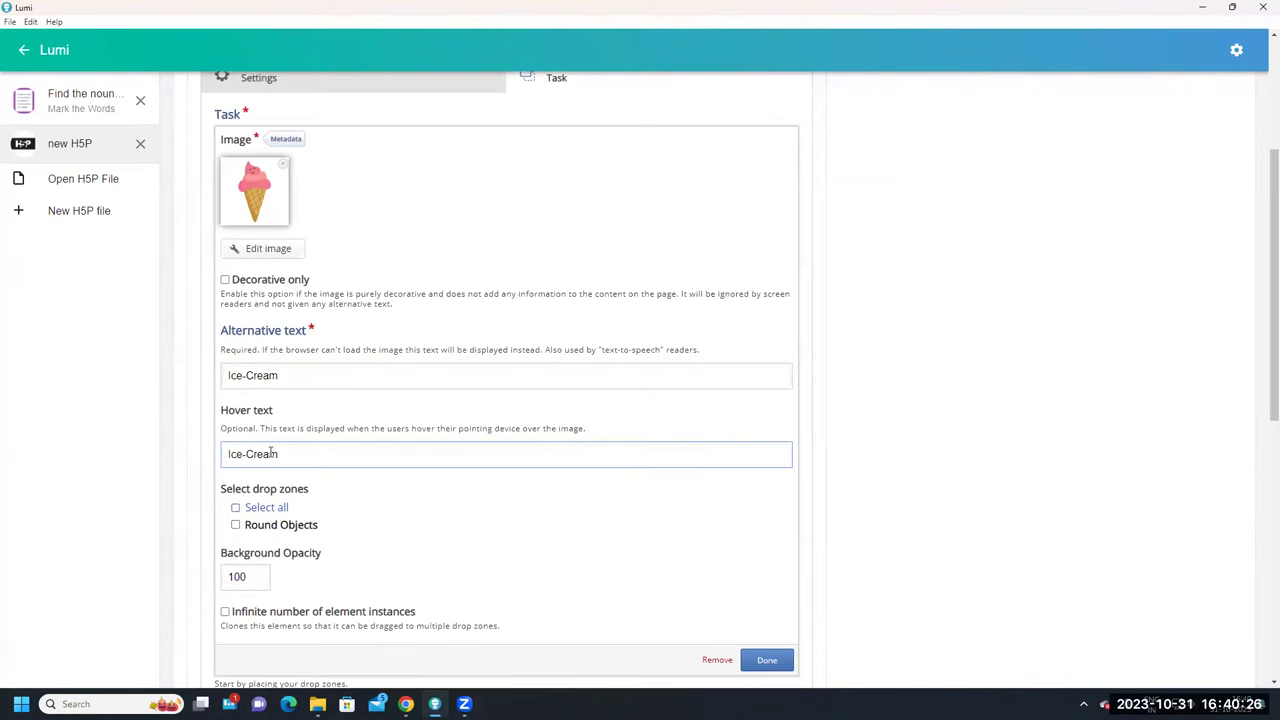
scroll(270, 453, down, 2)
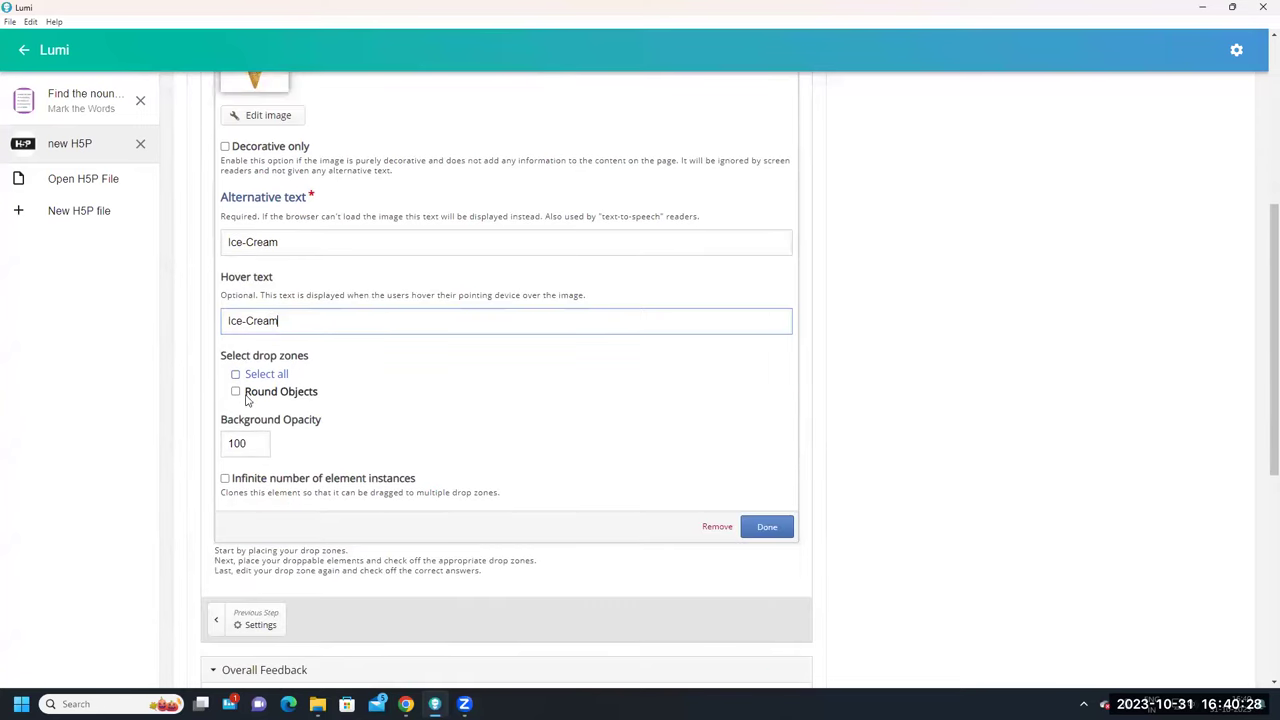
click(768, 528)
Reduce the pencil image to 60 × 60 and position it beneath the yellow circle
scroll(770, 530, up, 3)
click(455, 383)
drag(455, 383, 482, 384)
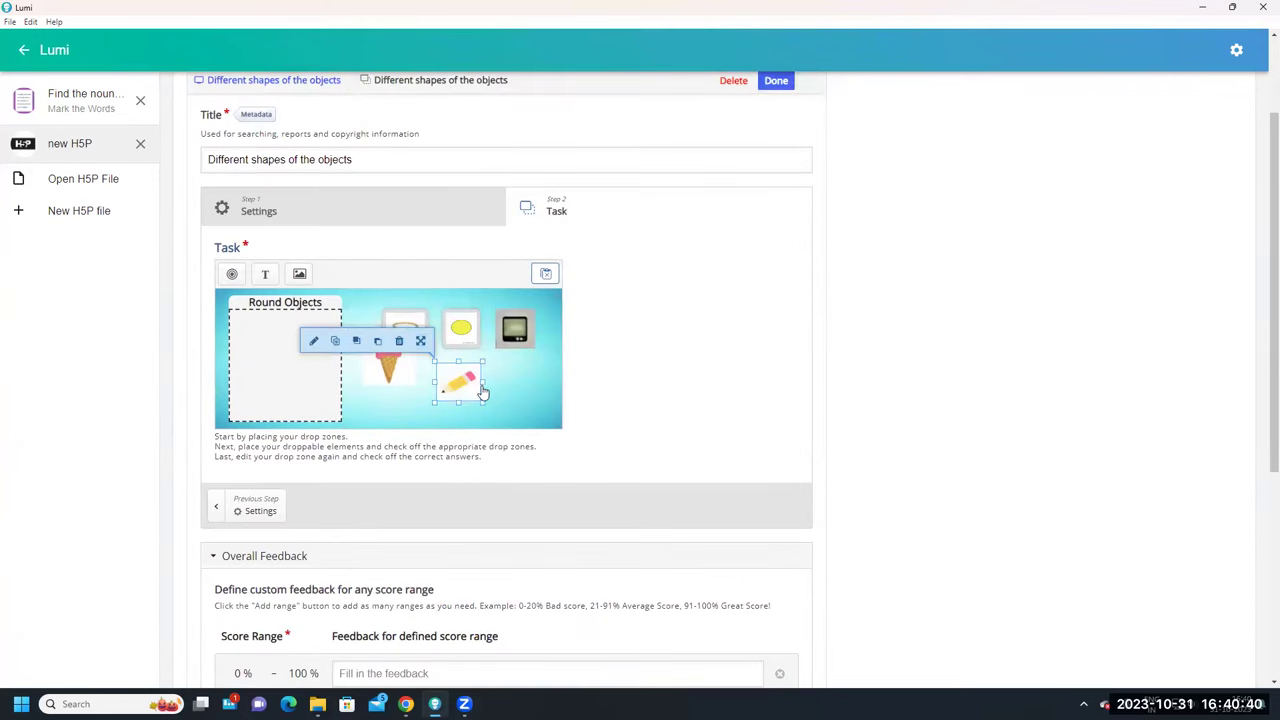
click(459, 402)
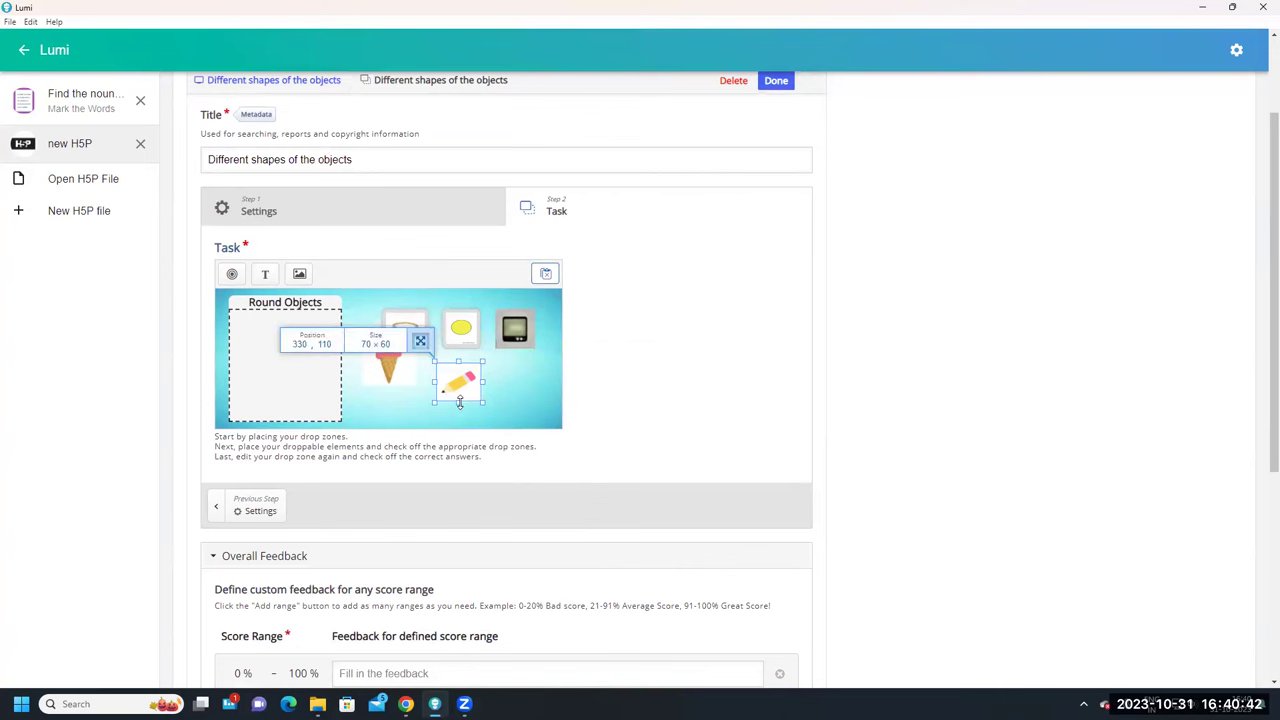
mouse_move(459, 402)
mouse_down()
mouse_move(477, 418)
mouse_move(479, 403)
mouse_up()
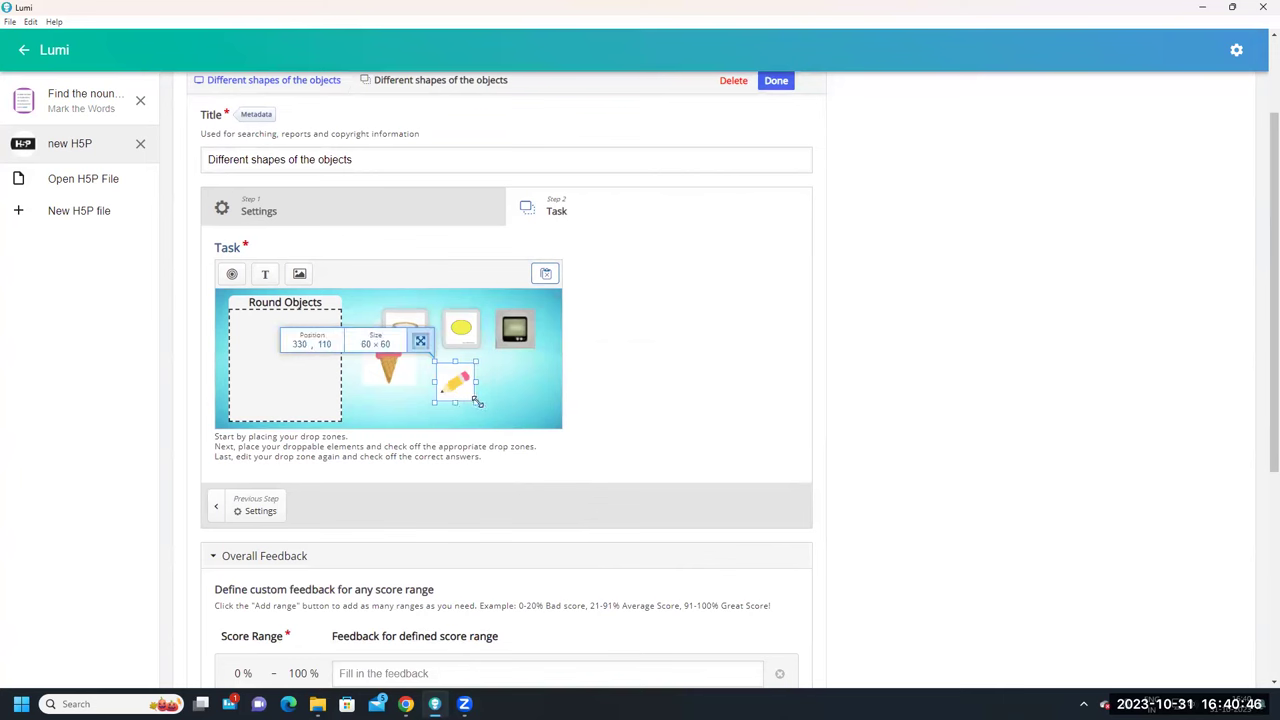
click(465, 376)
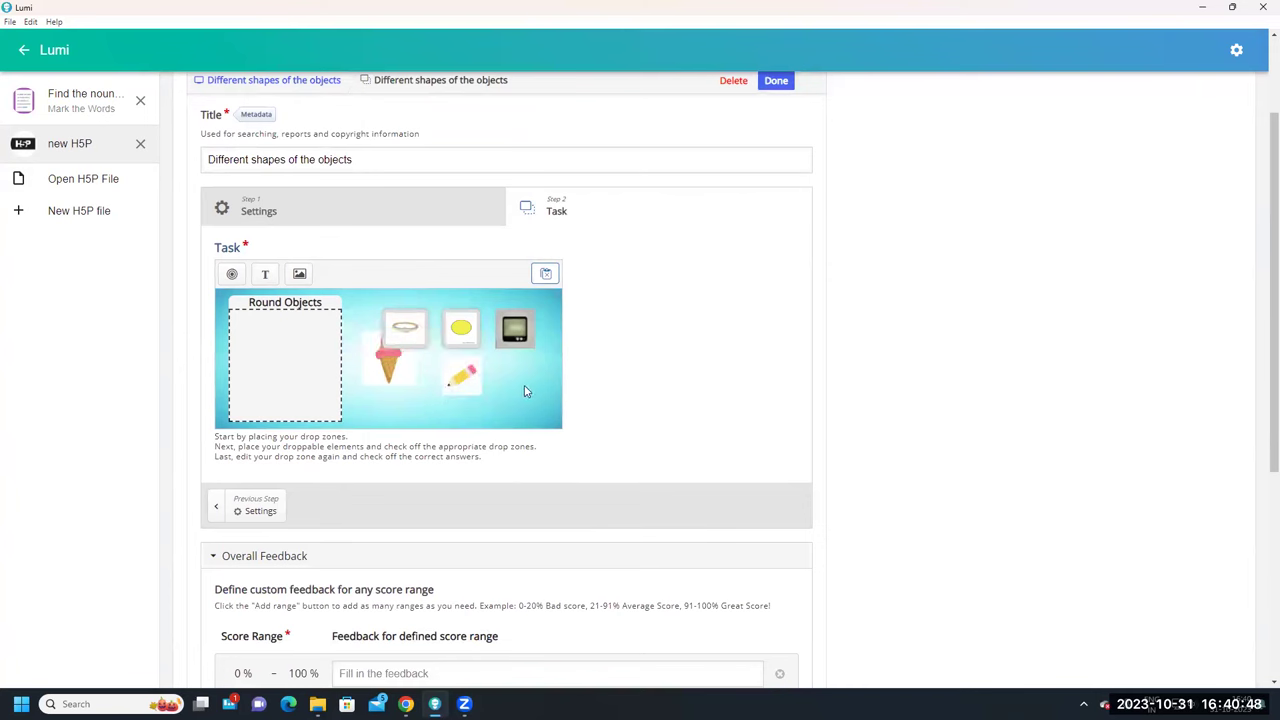
Shrink the ice cream image and place it beneath the ring, moving the pencil to position 360, 110 beside it
click(412, 384)
mouse_move(412, 384)
mouse_down()
mouse_move(425, 409)
mouse_move(412, 376)
mouse_up()
click(428, 418)
click(401, 378)
click(466, 380)
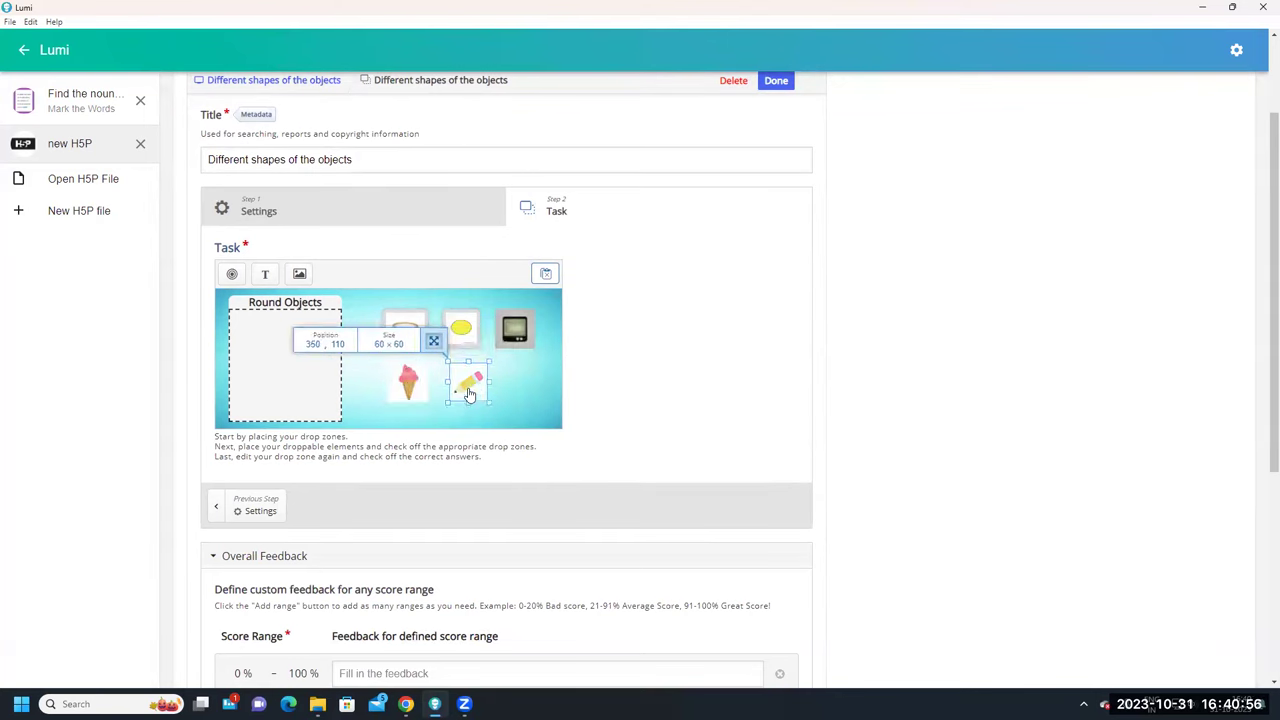
click(521, 391)
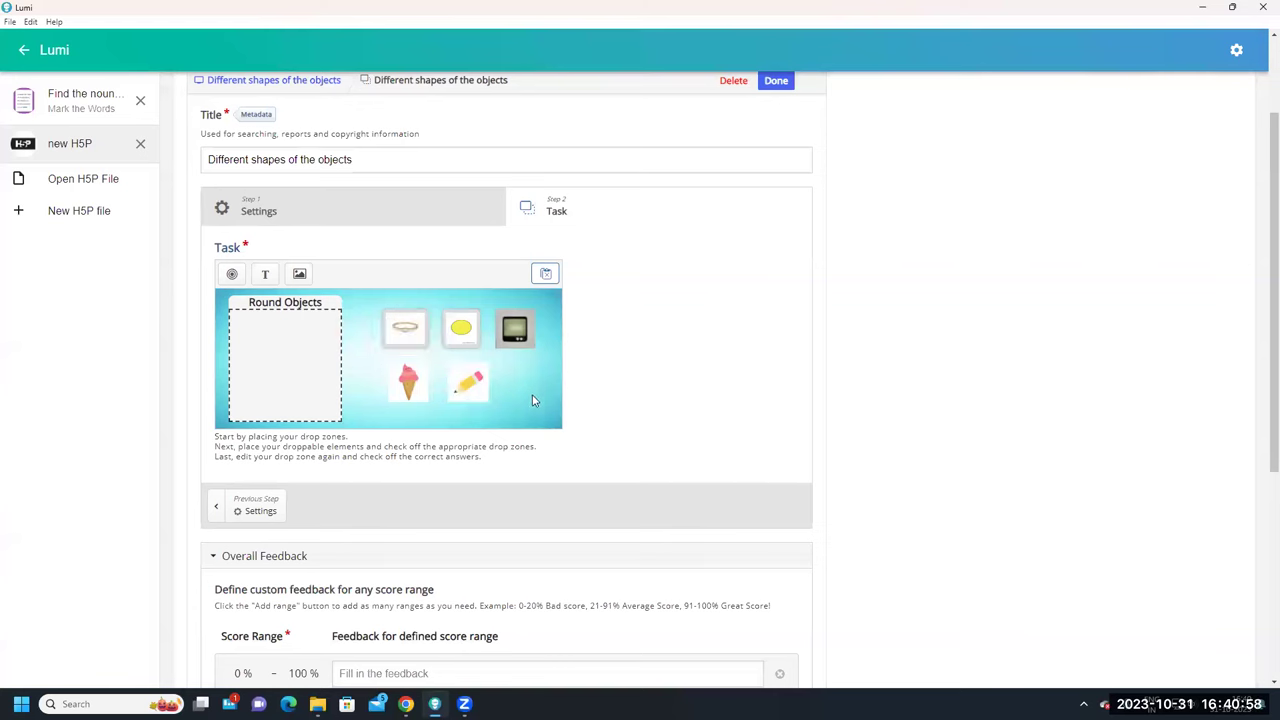
Move the television image down to midway between the two image rows and realign the pencil beneath the yellow circle
mouse_move(522, 345)
mouse_down()
mouse_move(503, 358)
mouse_move(521, 364)
mouse_up()
click(466, 382)
click(577, 427)
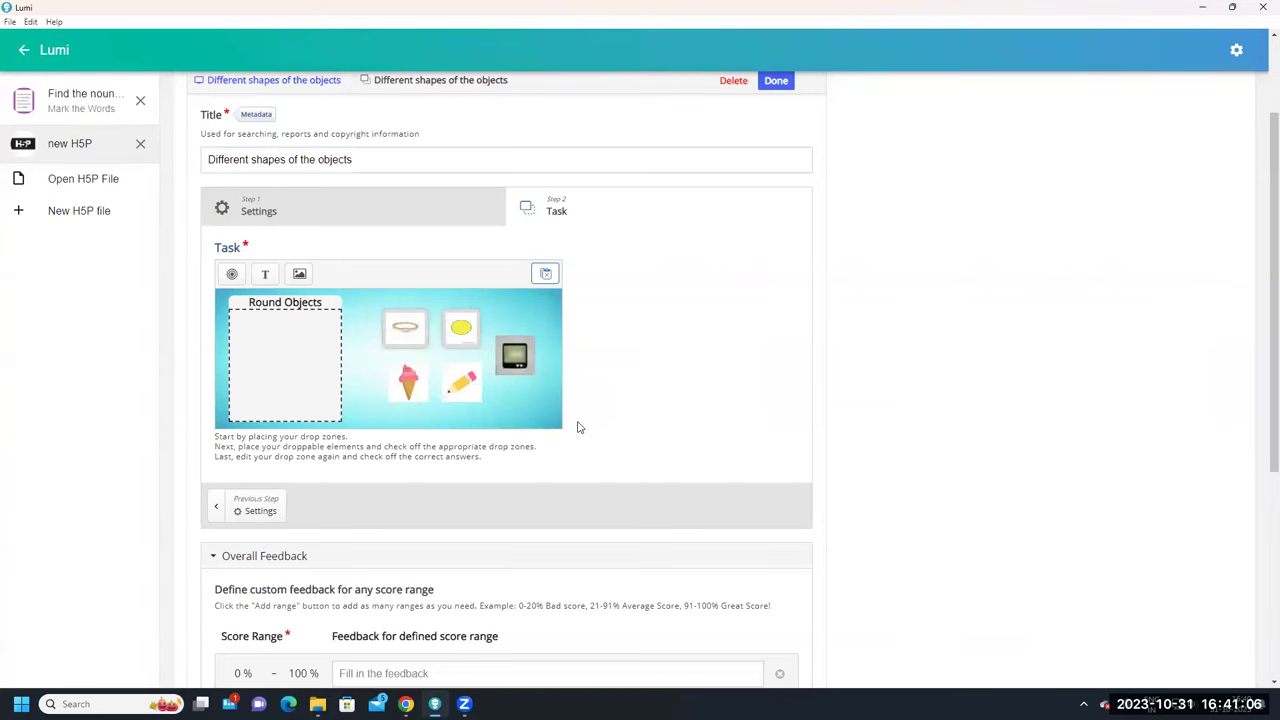
Add a second overall feedback range, distribute the ranges evenly, and enter "Excellent" as feedback for 51–100 %
scroll(578, 428, down, 4)
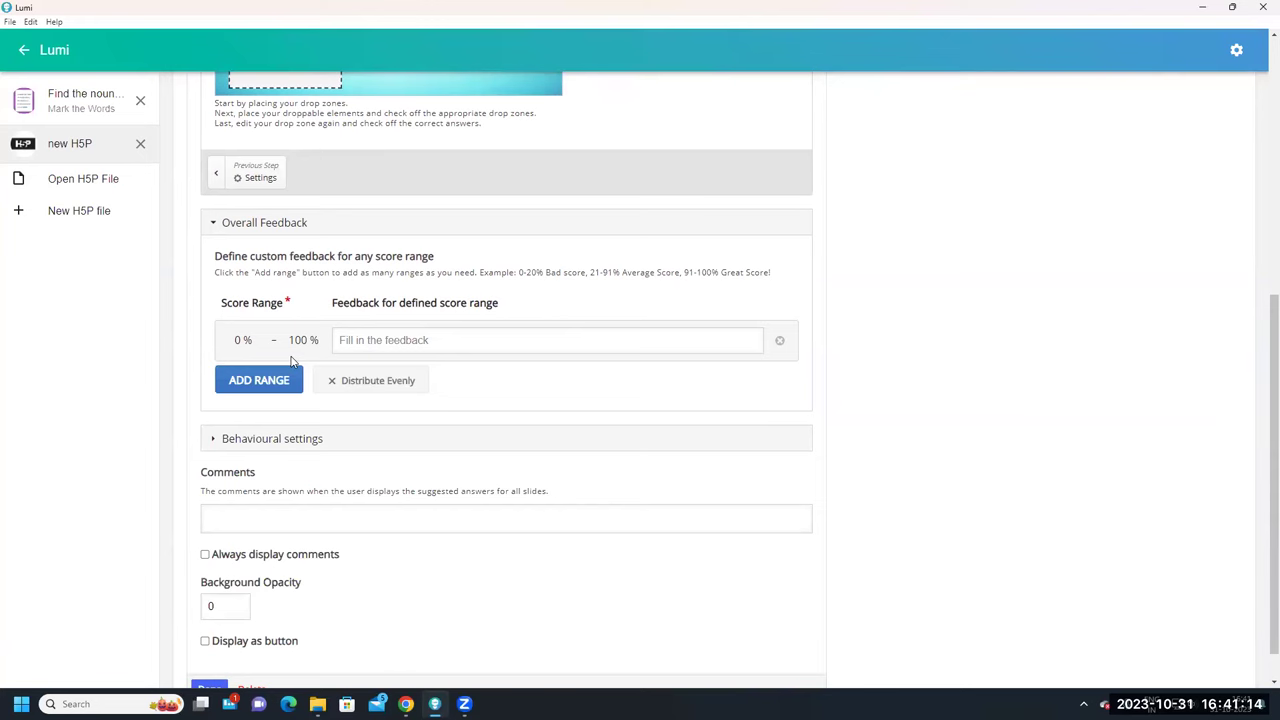
click(267, 388)
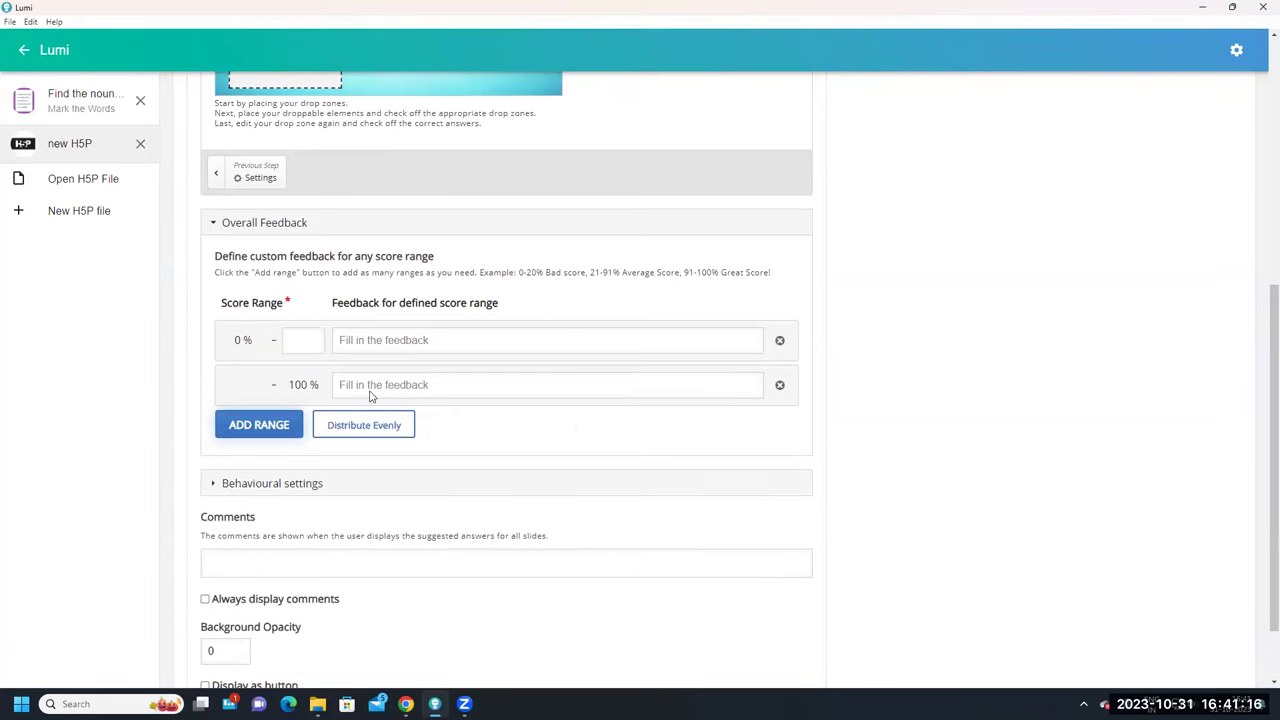
click(383, 430)
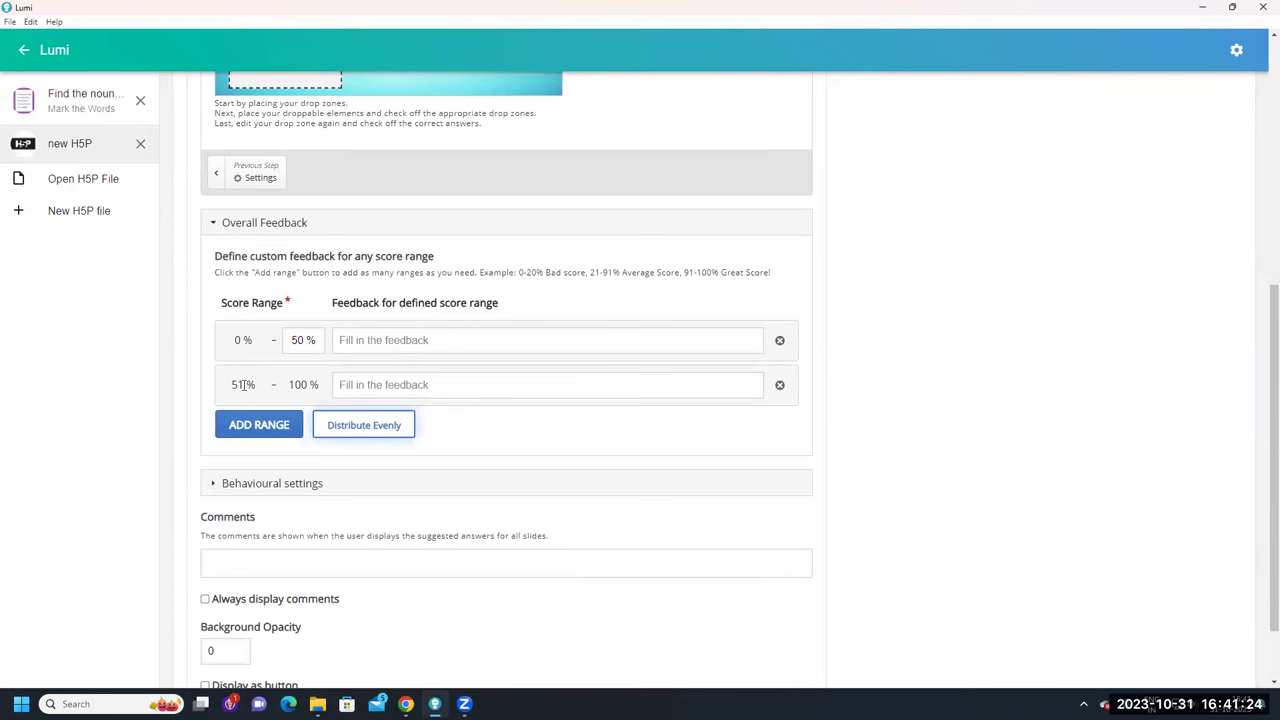
click(378, 386)
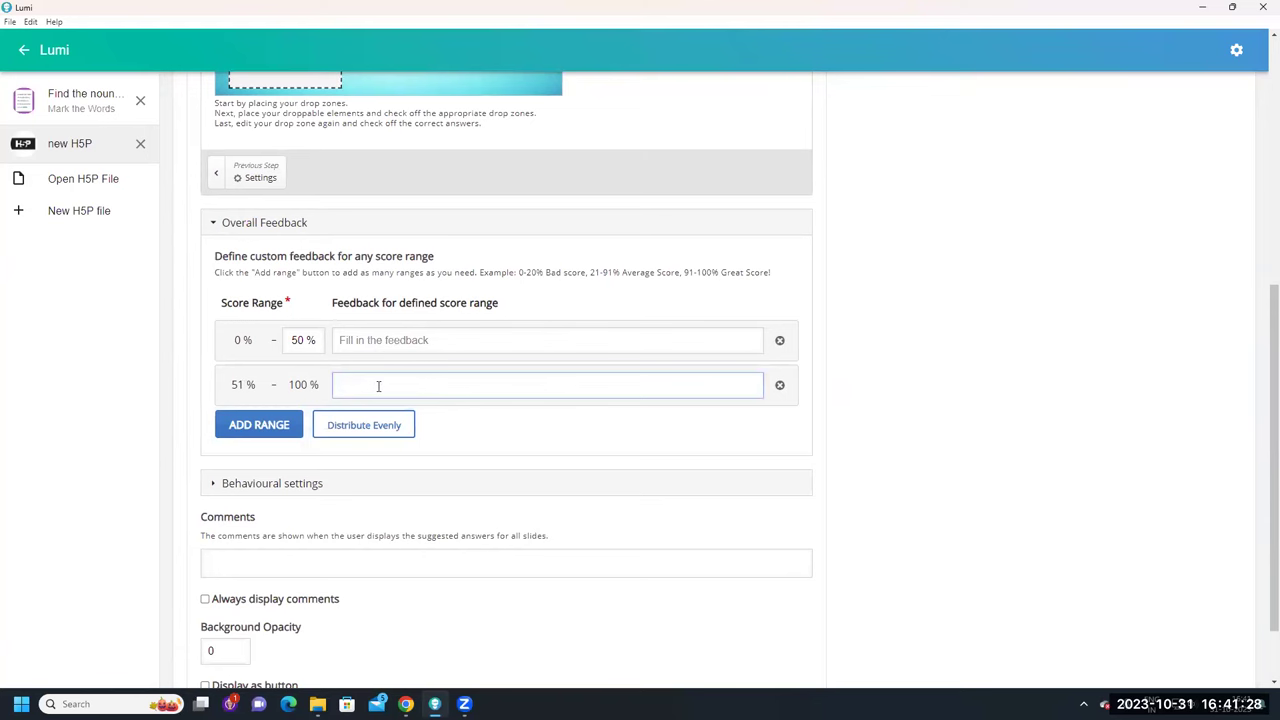
text(Excellent)
Enter "Need Practise" as the feedback for the 0–50 % score range
click(376, 341)
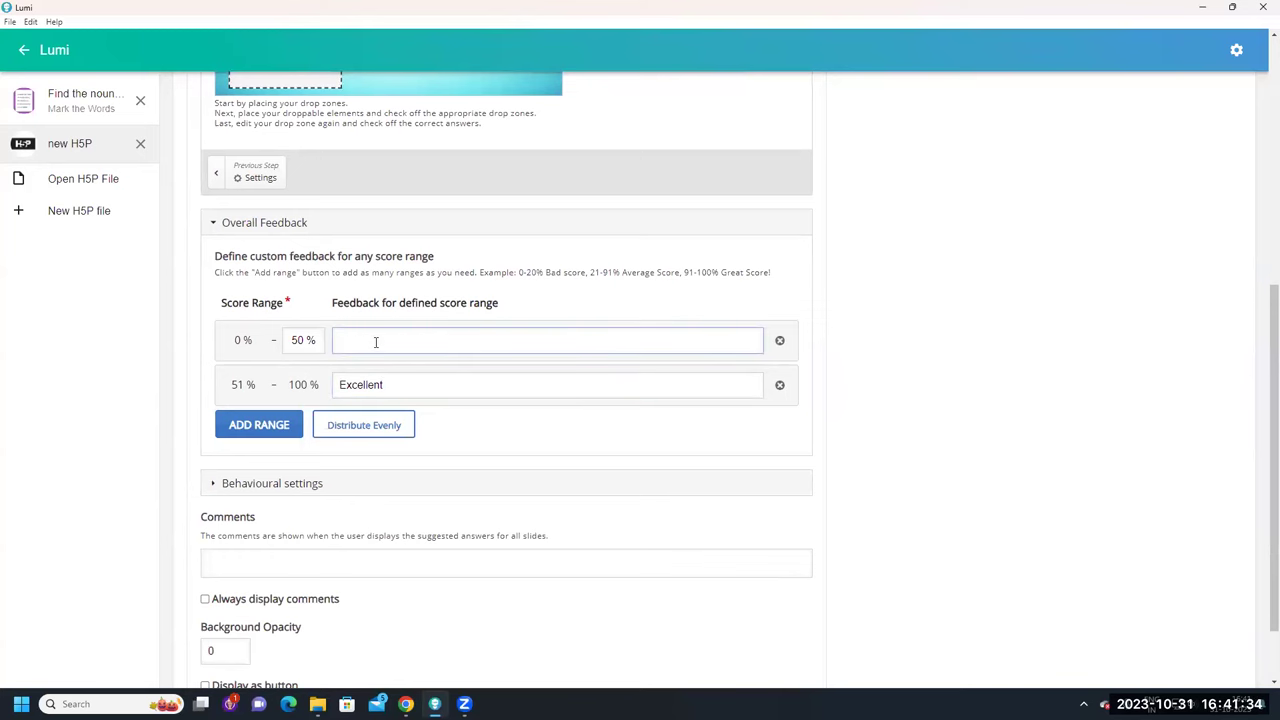
text(Need P)
key(Caps_Lock)
text(a)
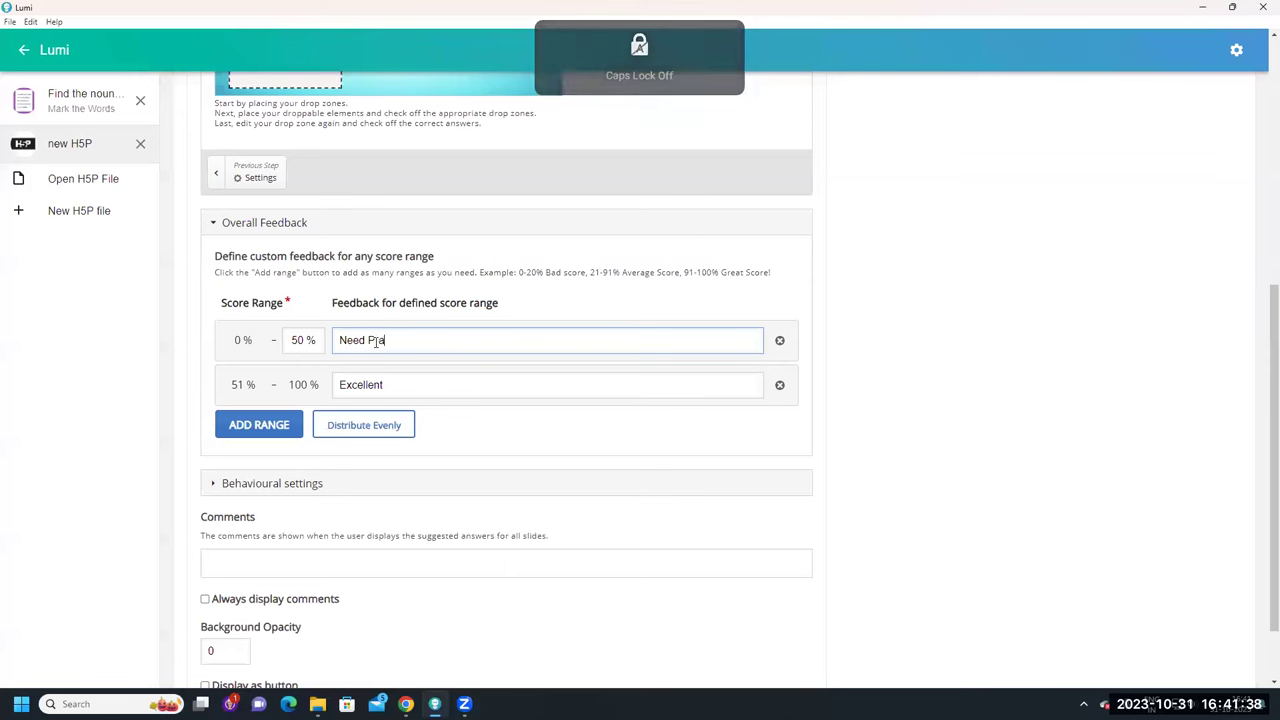
text(ctise)
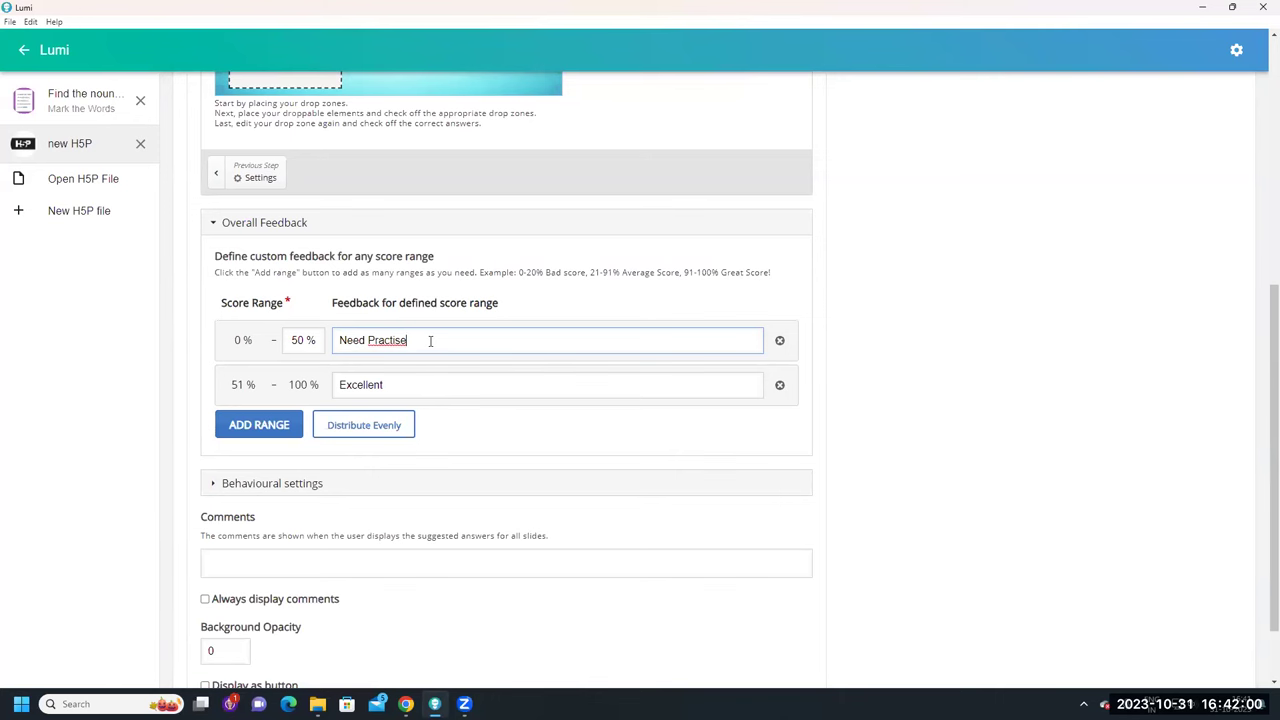
Finish editing the drag-and-drop task and return to its presentation slide
scroll(430, 340, down, 2)
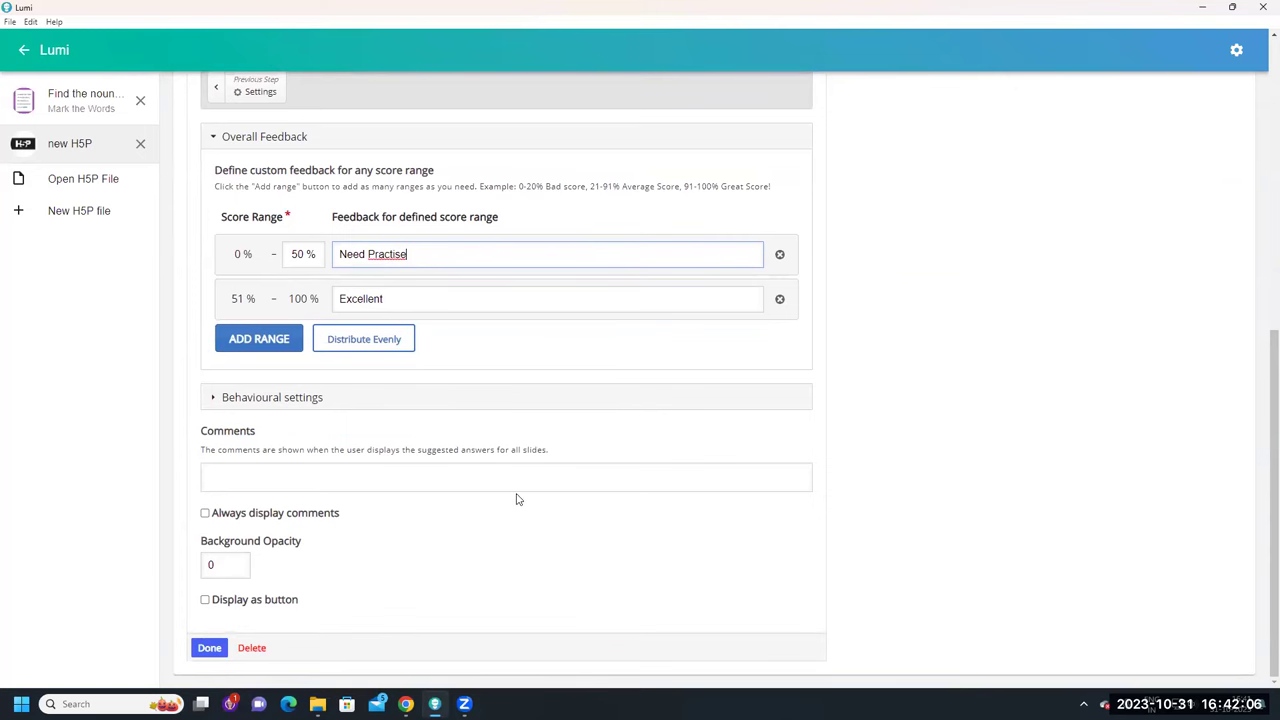
scroll(517, 499, up, 1)
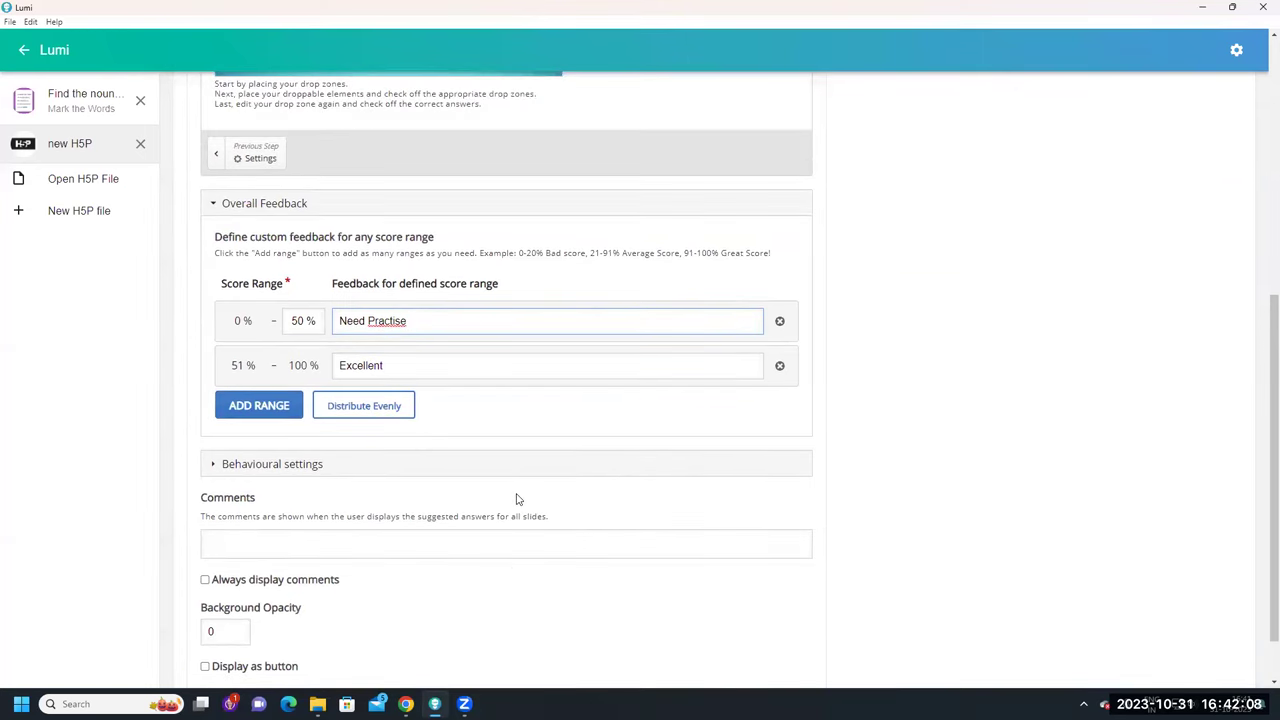
scroll(517, 499, down, 1)
scroll(517, 499, up, 5)
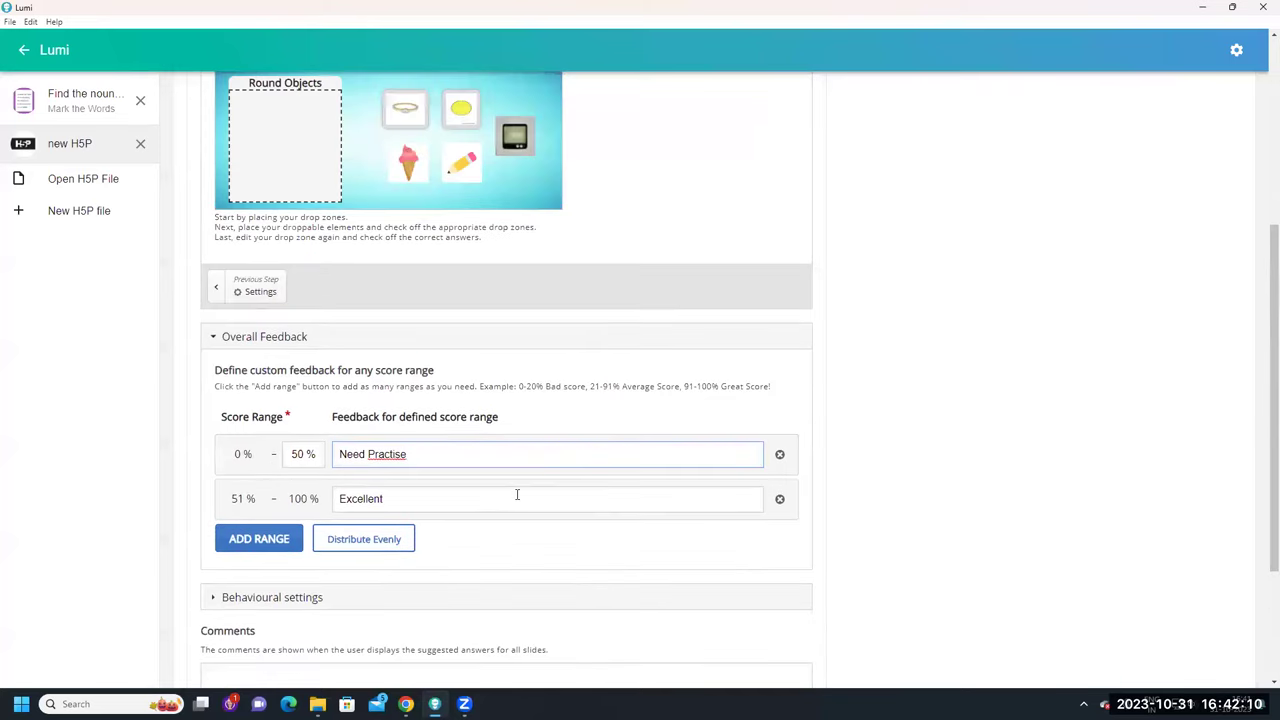
scroll(517, 494, up, 4)
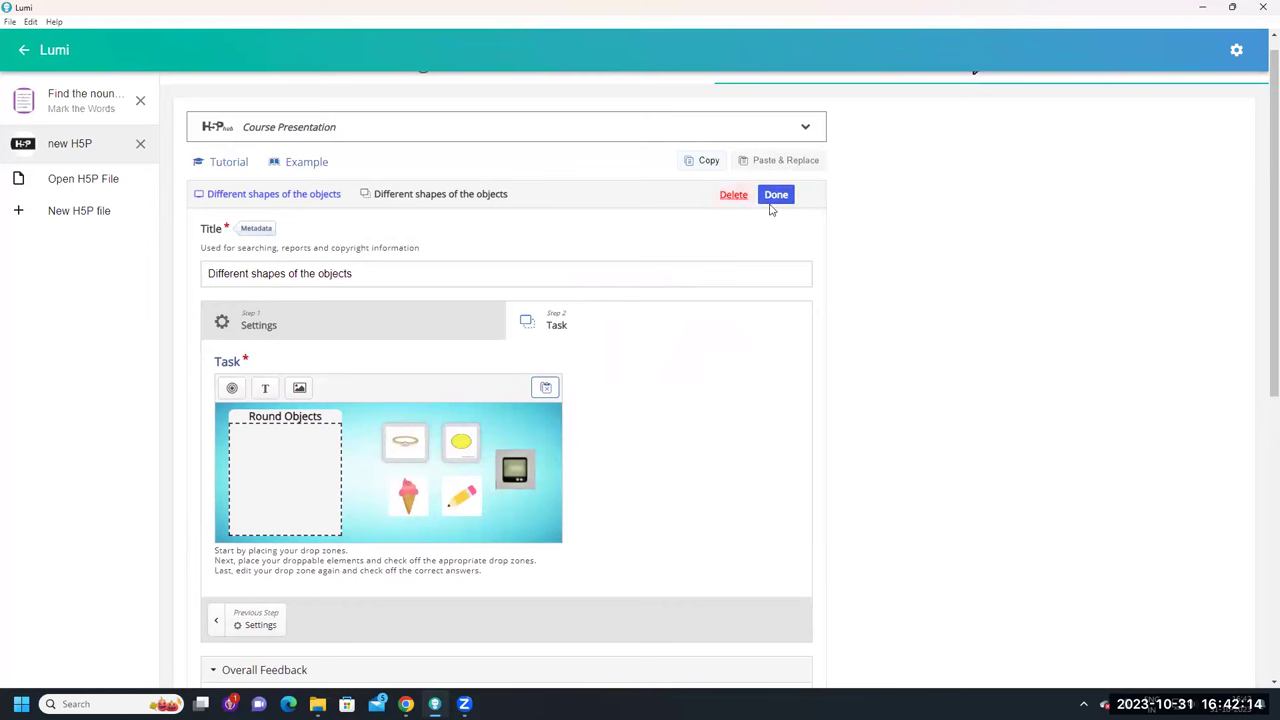
scroll(754, 365, up, 1)
click(777, 216)
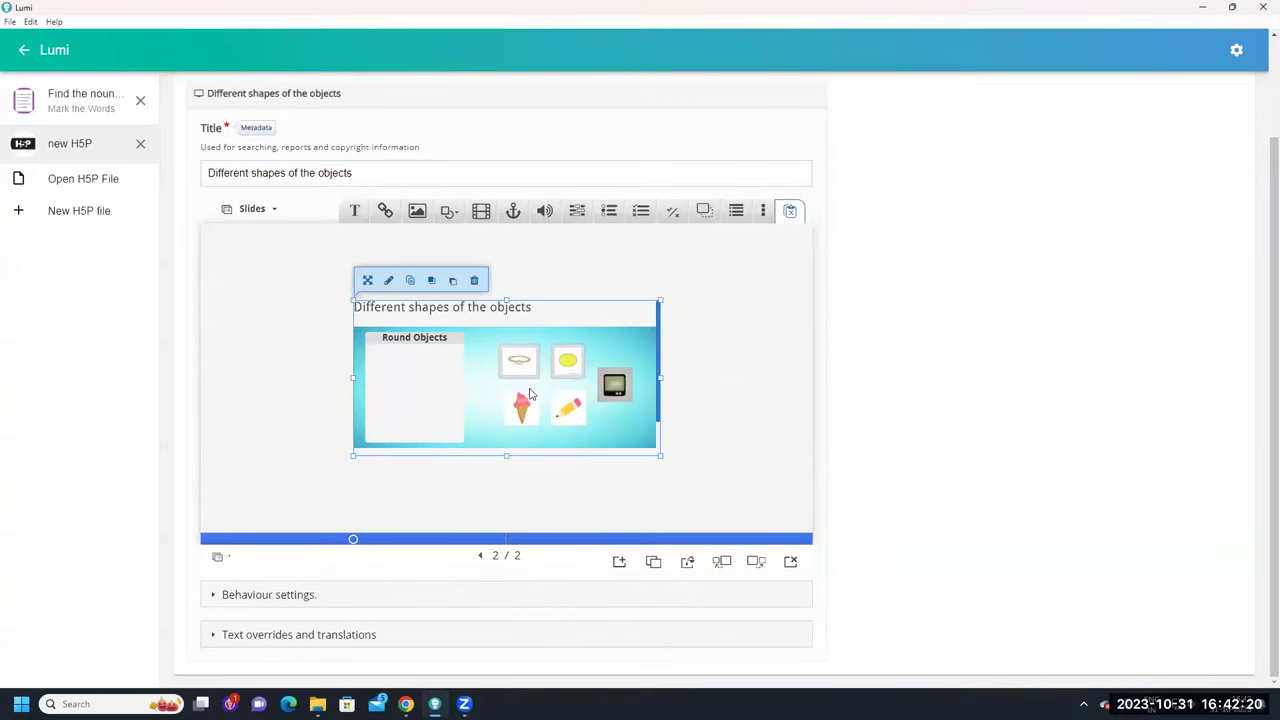
Move the drag-and-drop task to the slide's upper-left corner and enlarge it to fill almost the entire slide
drag(512, 379, 433, 326)
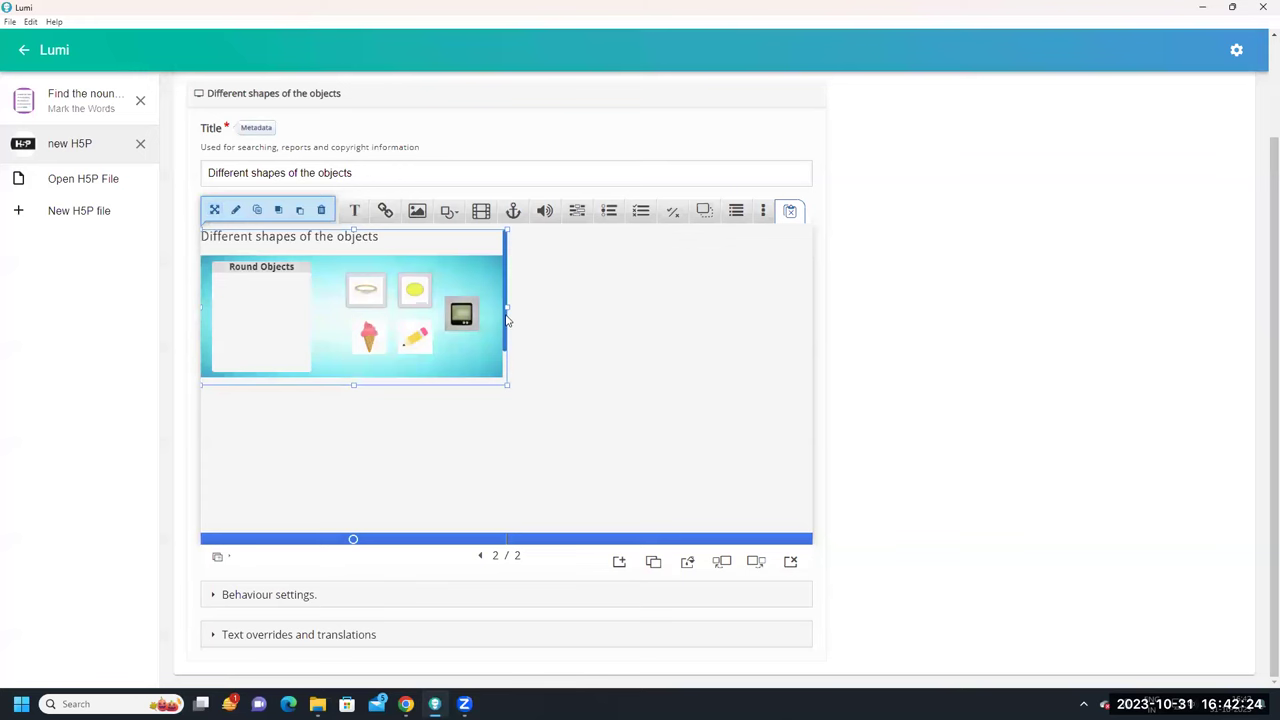
drag(507, 308, 806, 309)
drag(505, 384, 500, 538)
drag(500, 486, 503, 492)
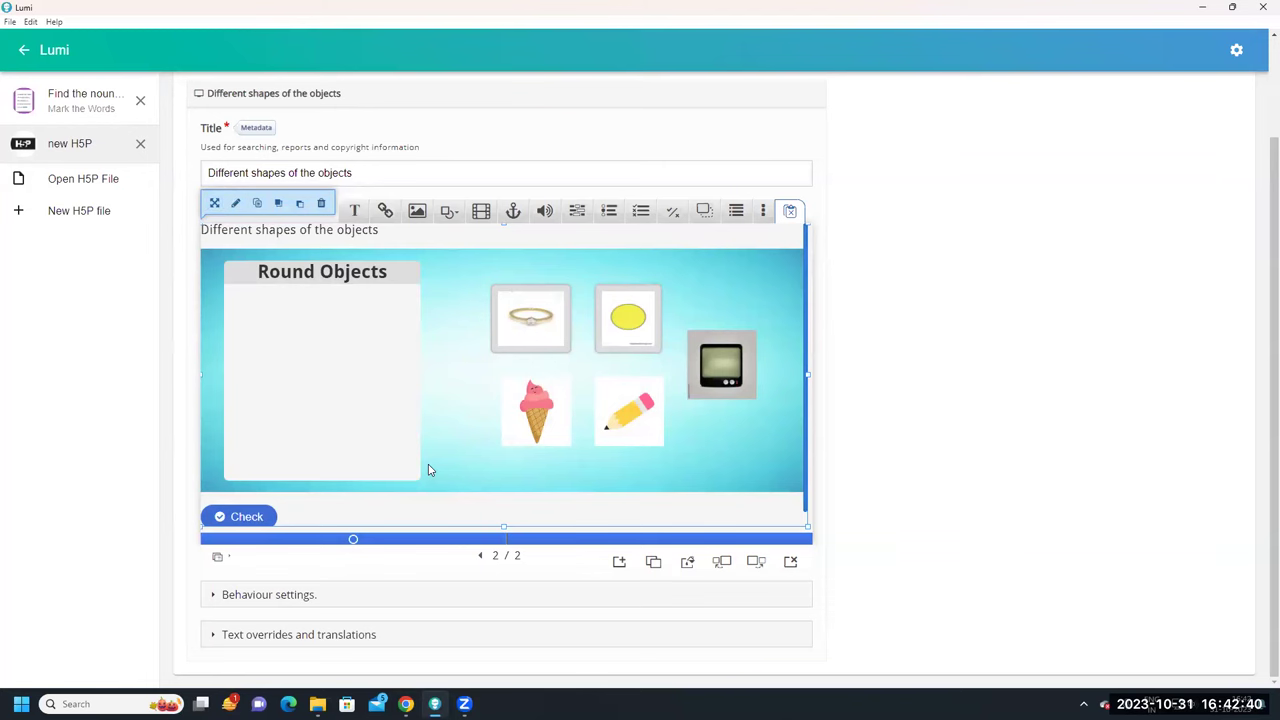
Delete the drag-and-drop element with the Round Objects and Square Objects zones from the first slide
click(353, 543)
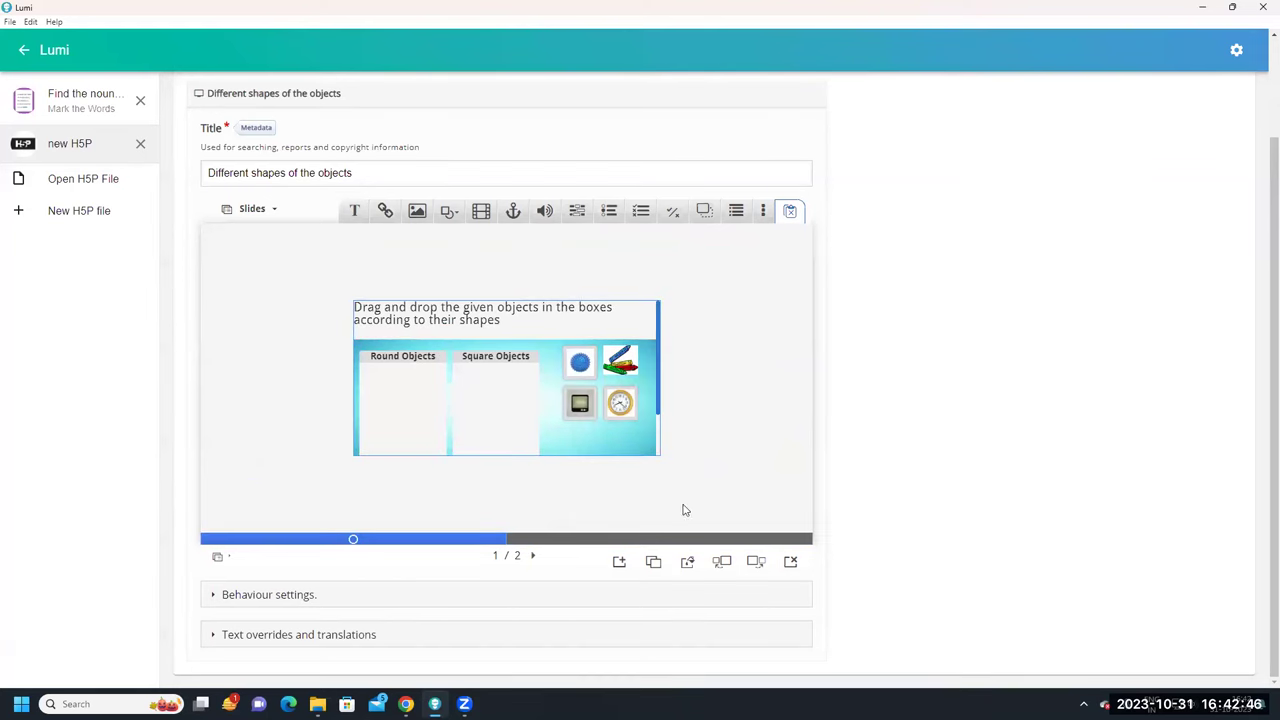
click(616, 316)
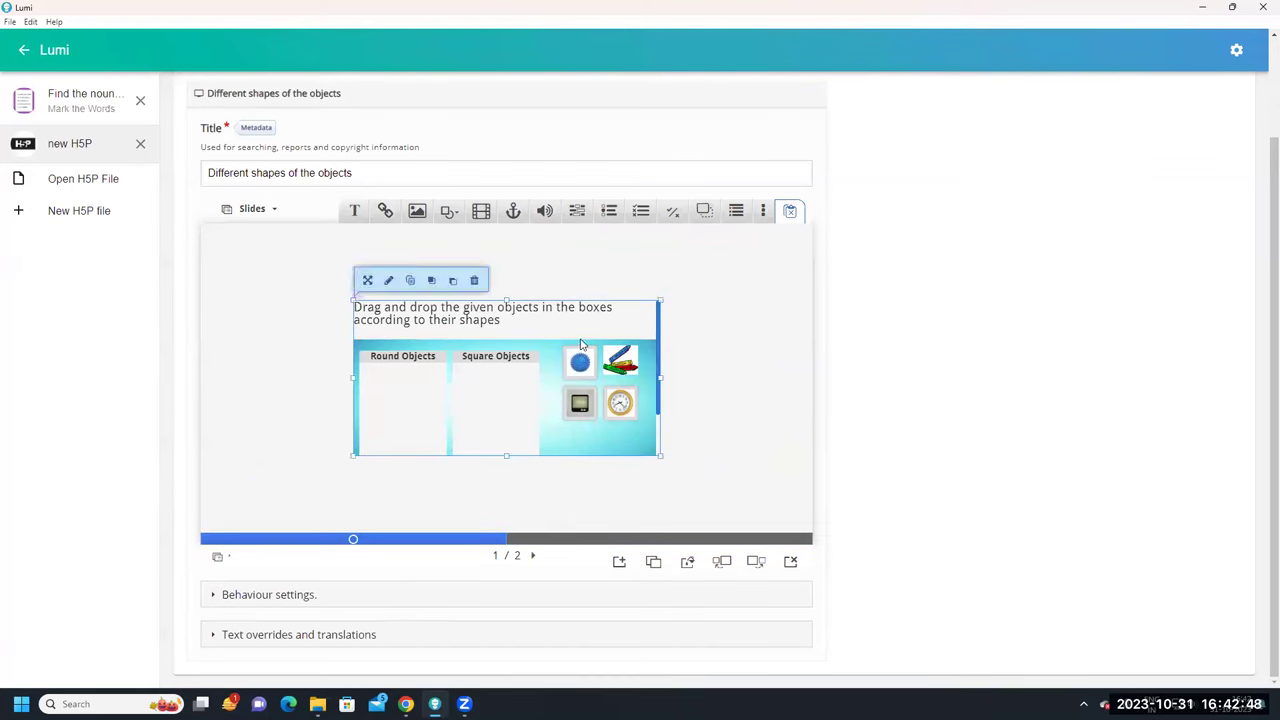
click(475, 283)
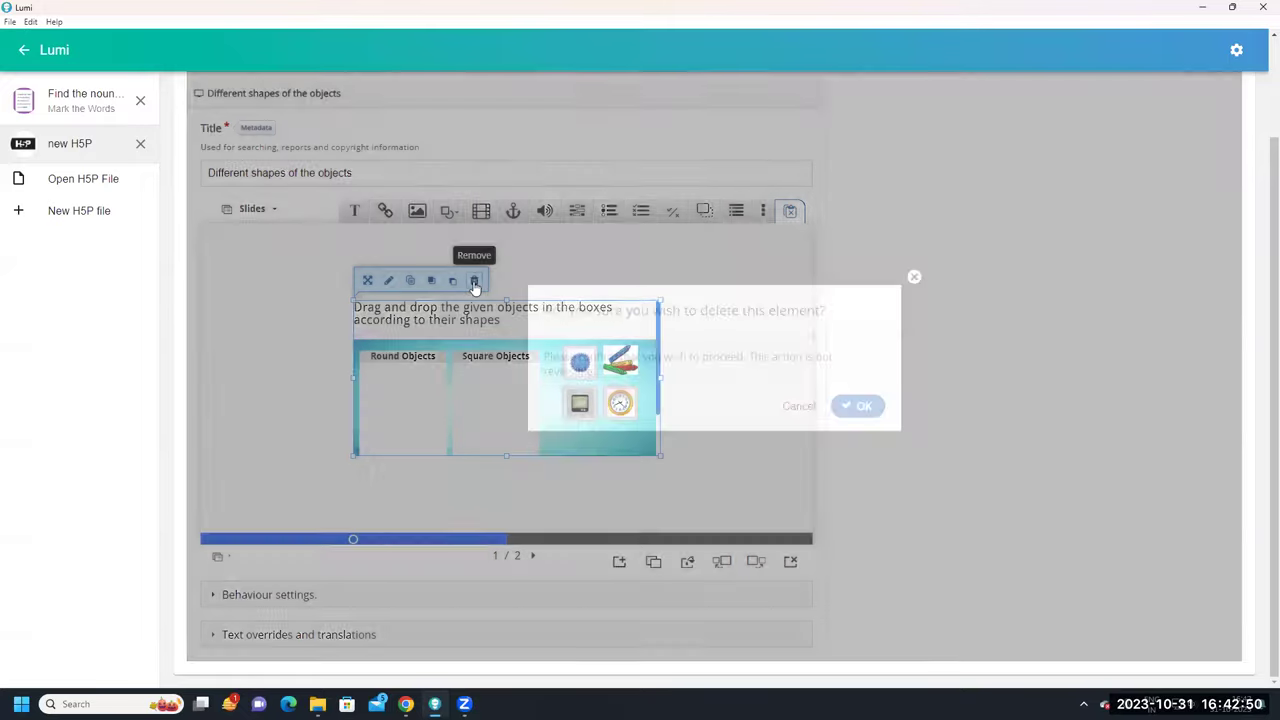
click(857, 343)
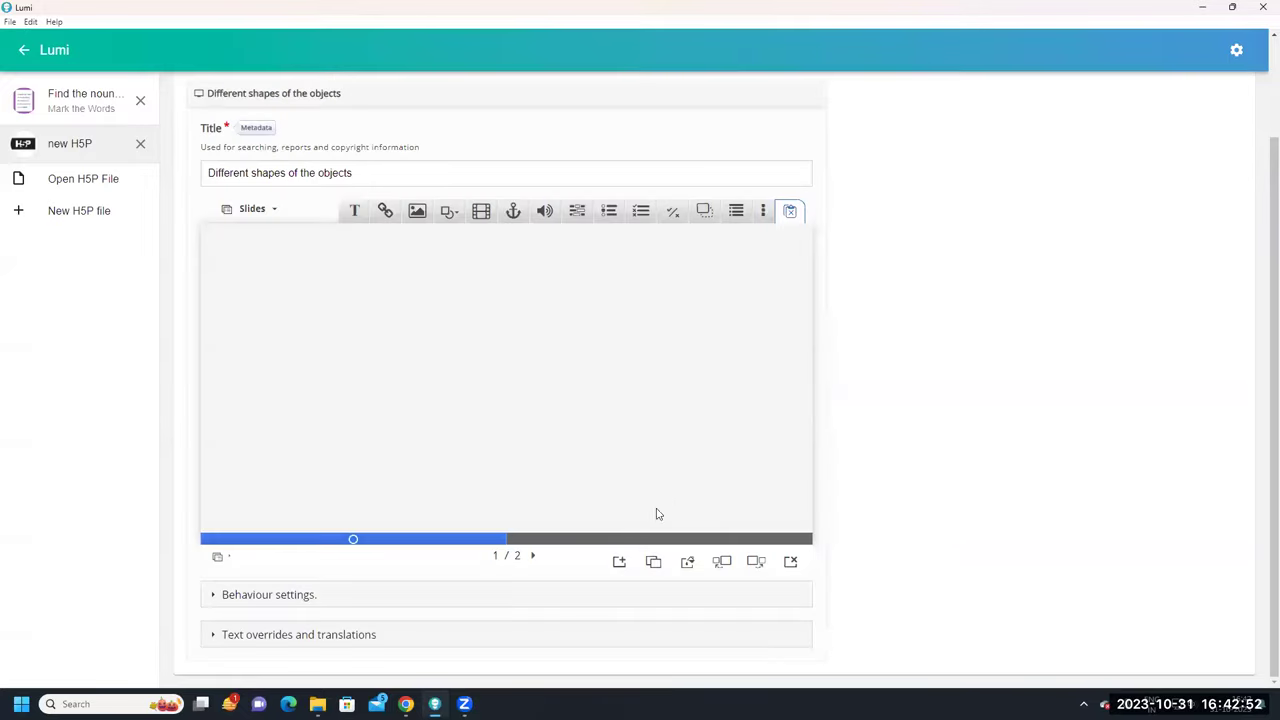
Return to the second slide and reopen its drag-and-drop task for editing
click(543, 541)
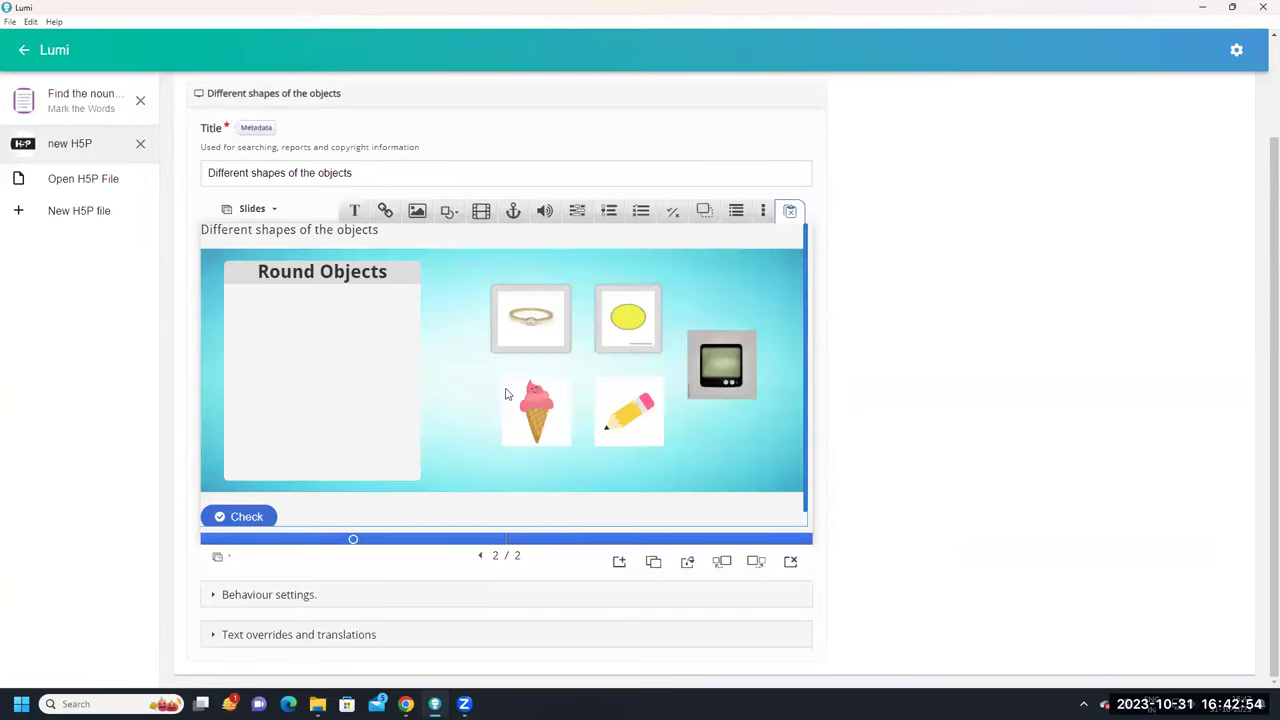
scroll(506, 395, up, 2)
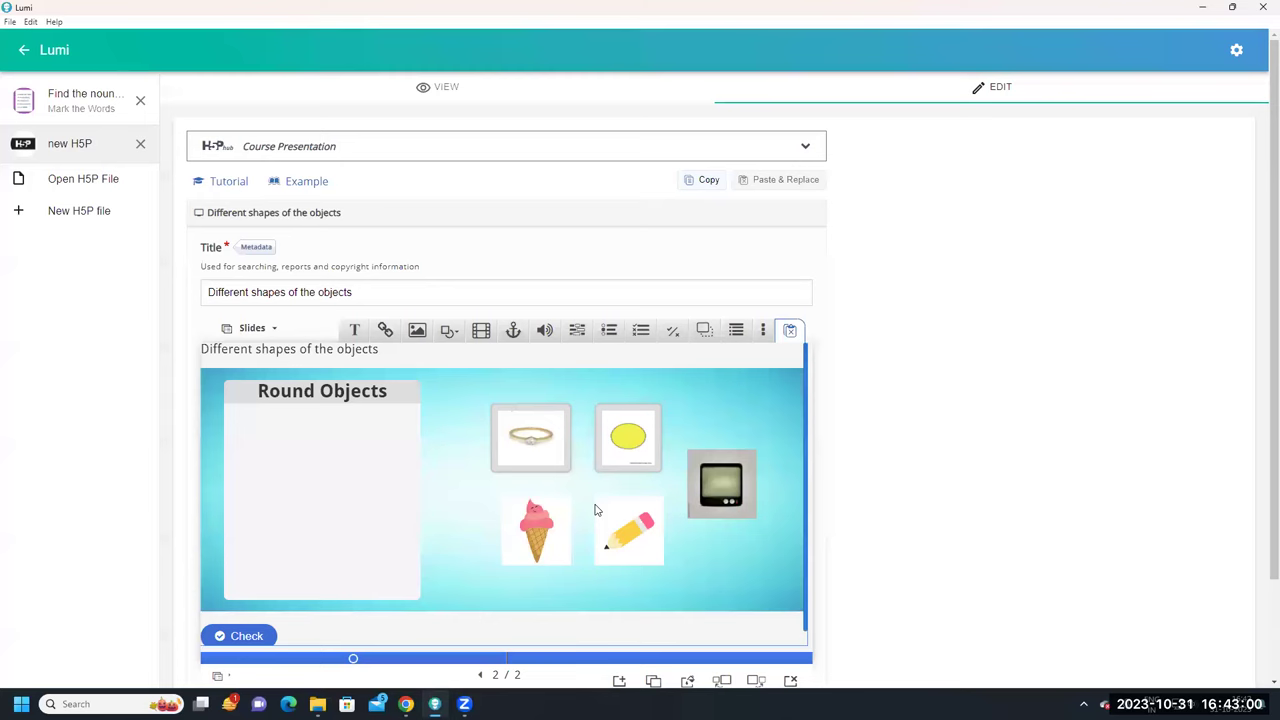
scroll(594, 510, down, 2)
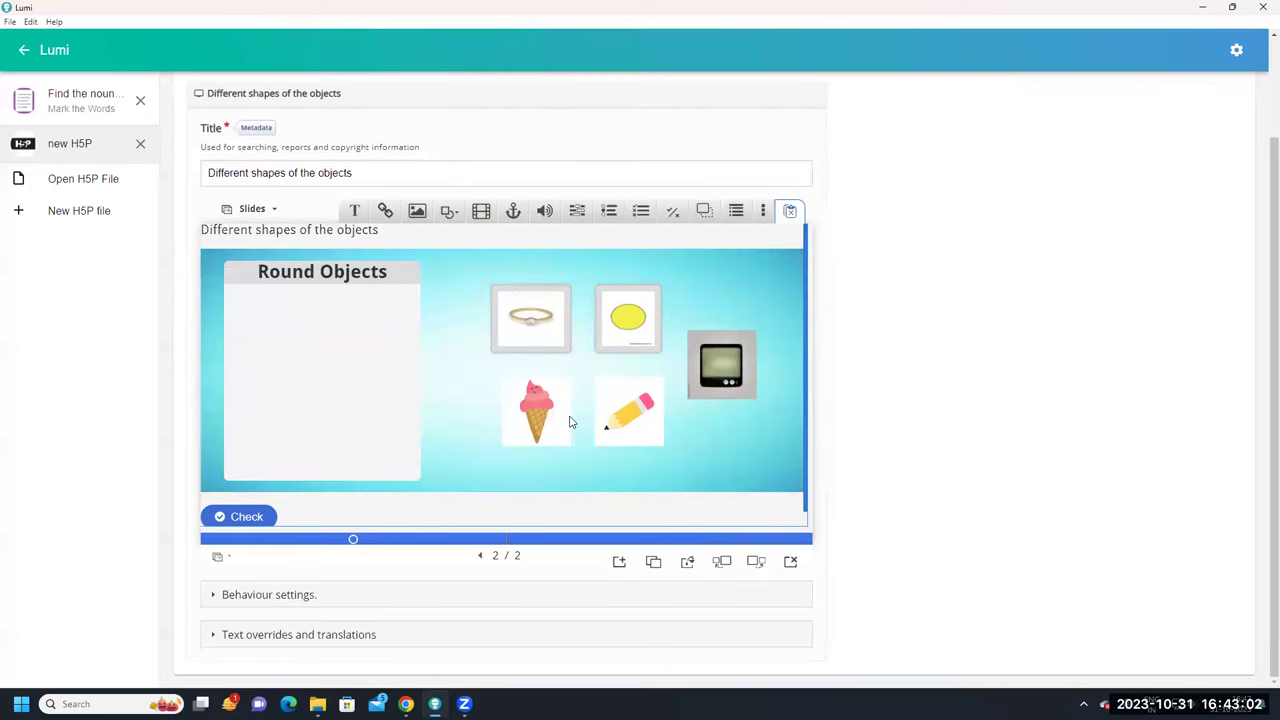
double_click(571, 424)
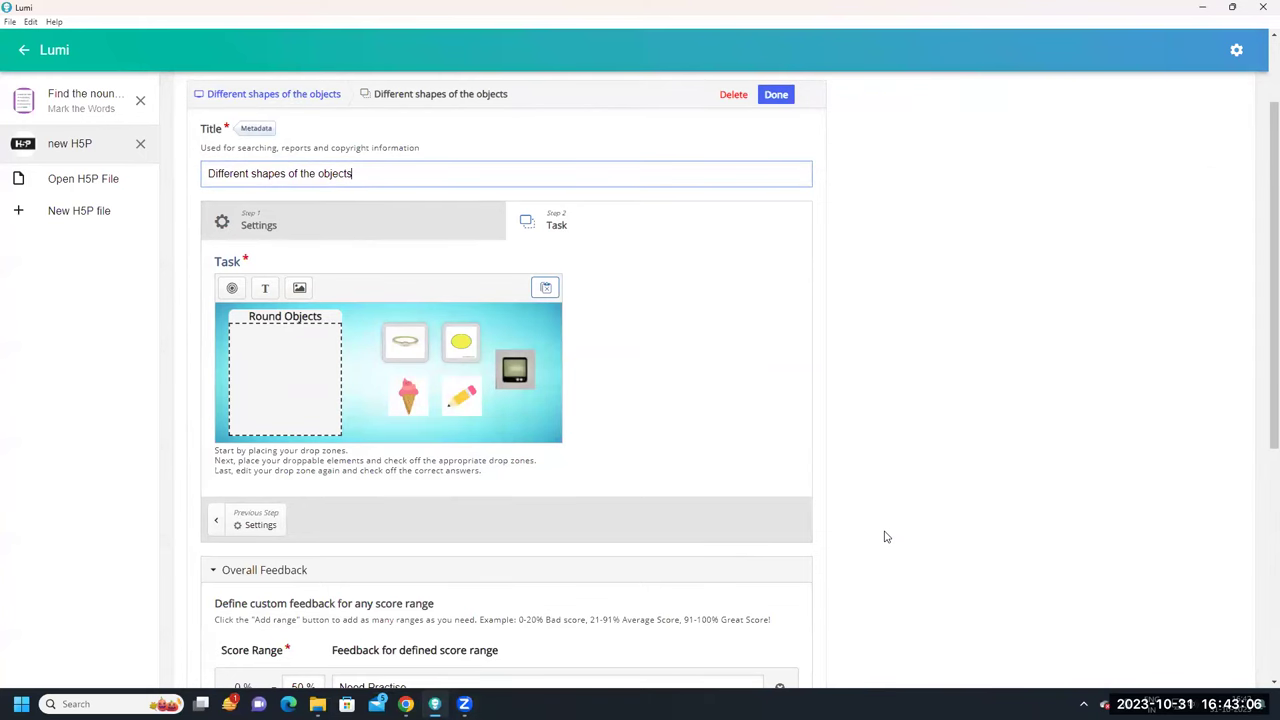
Add a new image element to the drag-and-drop task and upload the Feather picture into it
click(299, 289)
scroll(340, 338, down, 3)
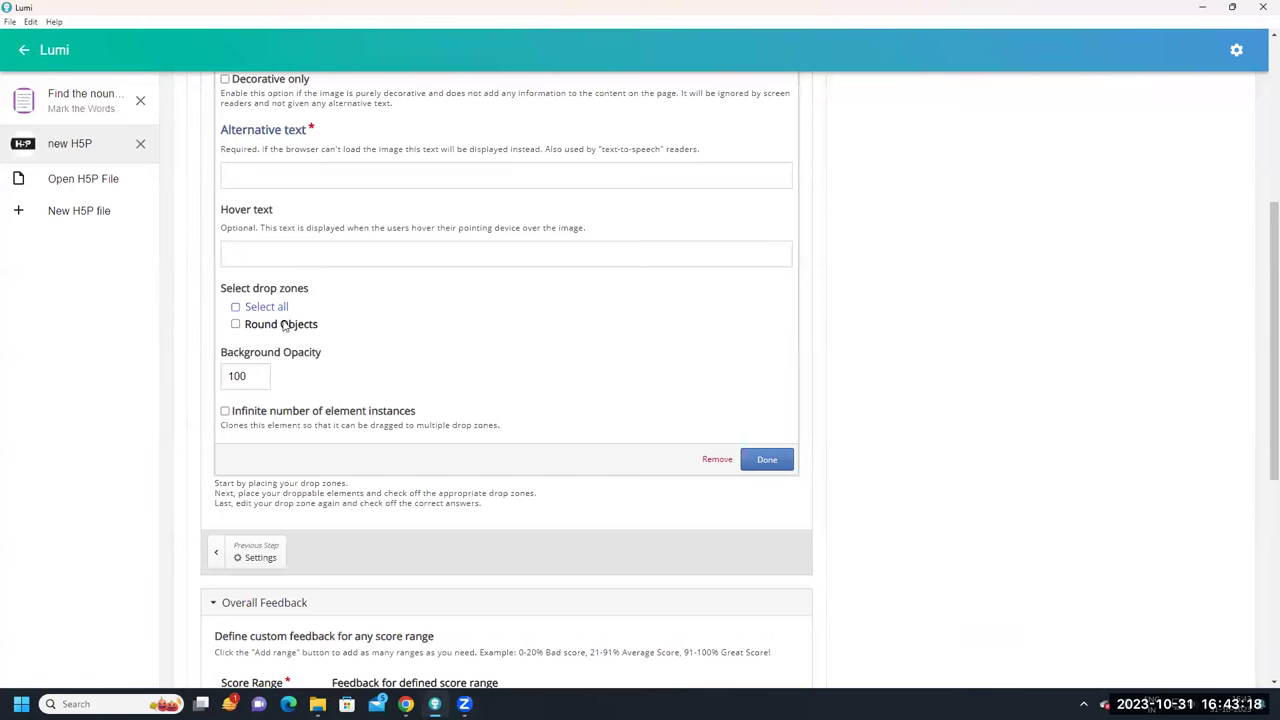
click(767, 460)
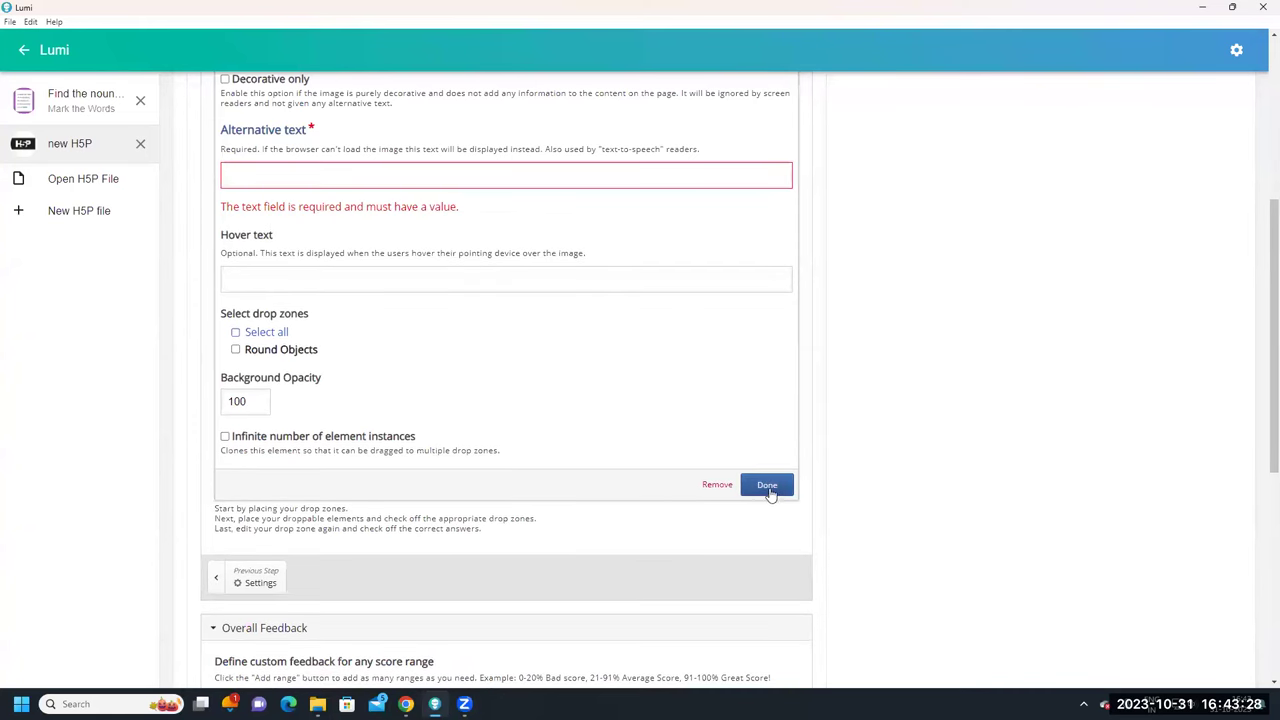
scroll(690, 524, up, 3)
scroll(689, 523, down, 4)
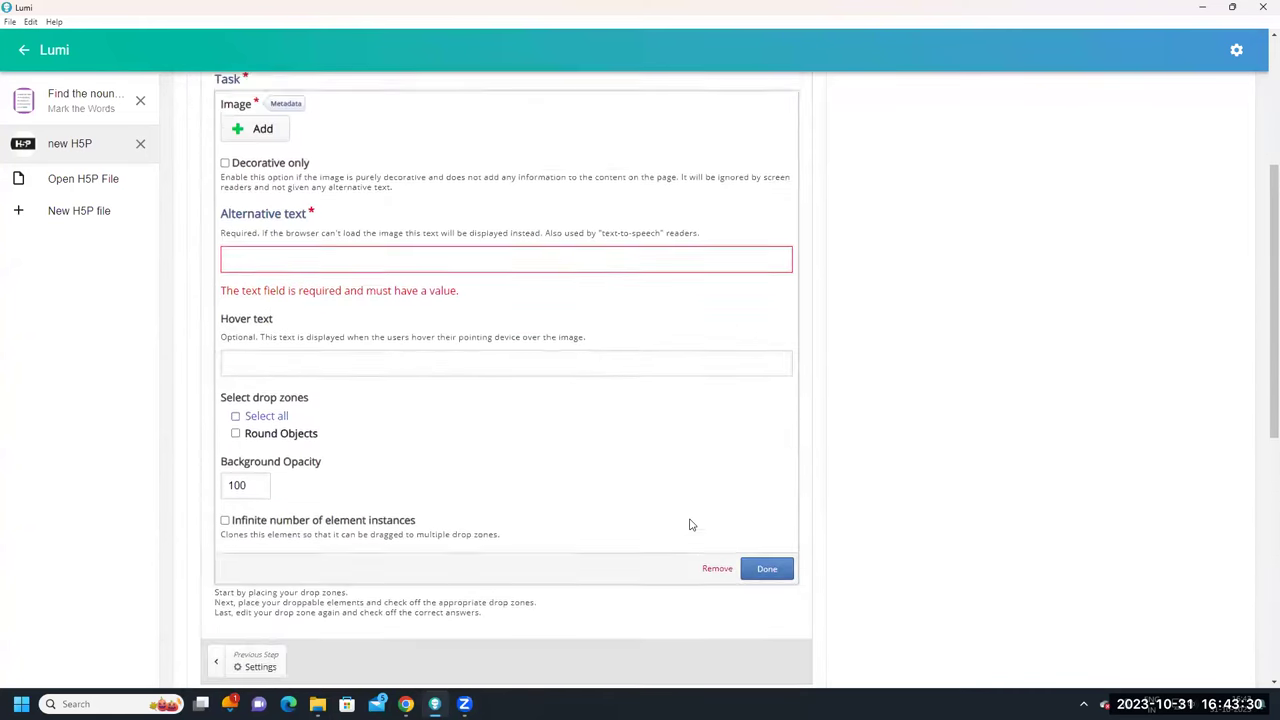
scroll(500, 427, up, 4)
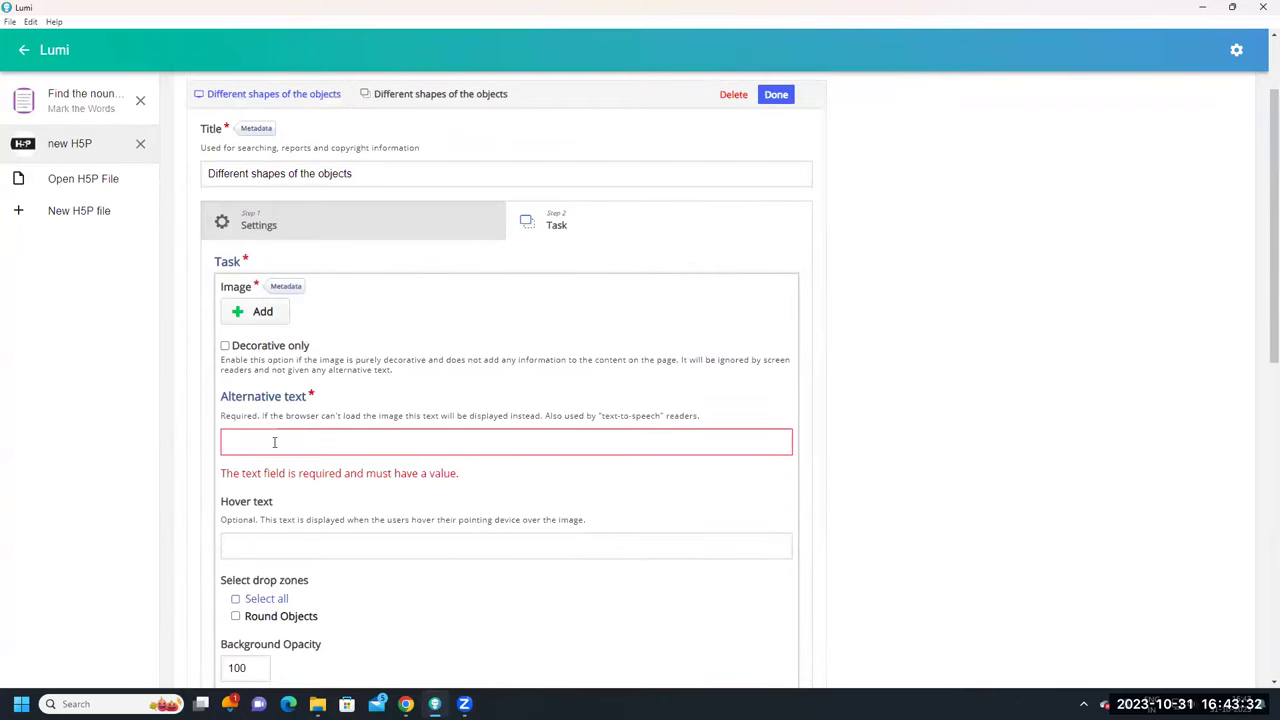
scroll(274, 441, up, 2)
scroll(423, 423, down, 3)
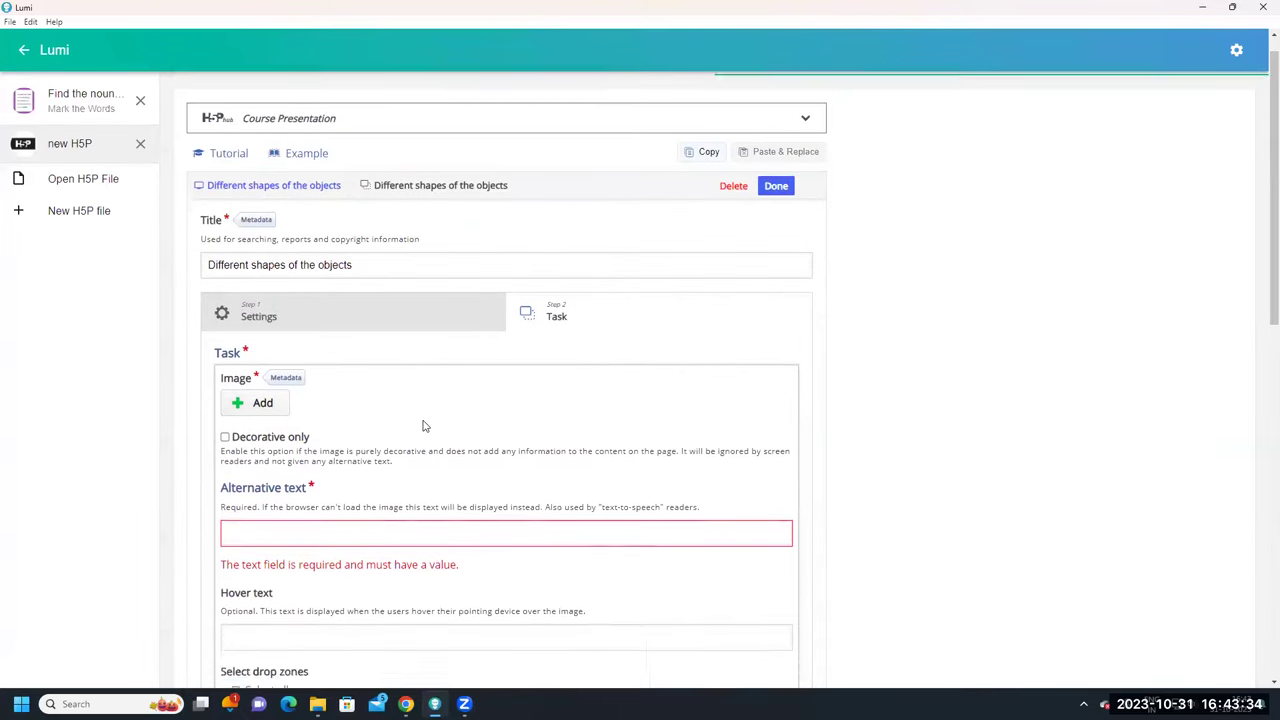
click(252, 357)
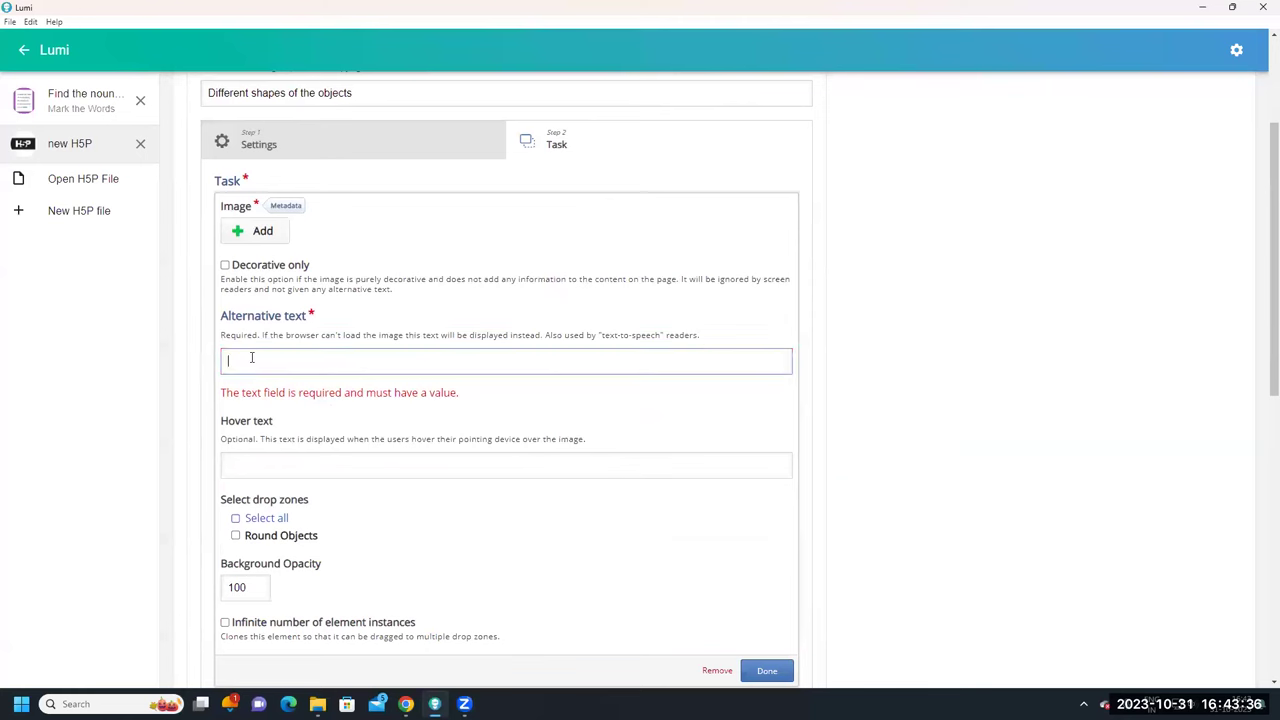
click(254, 231)
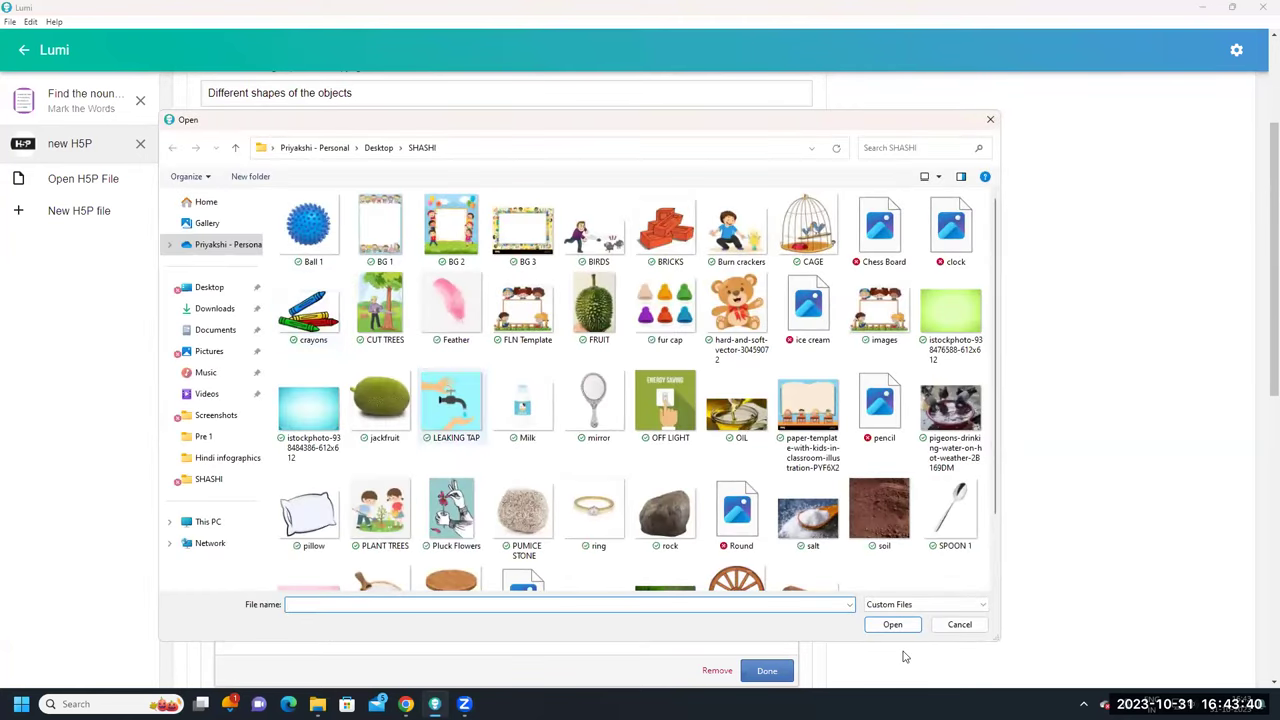
click(455, 310)
key(Return)
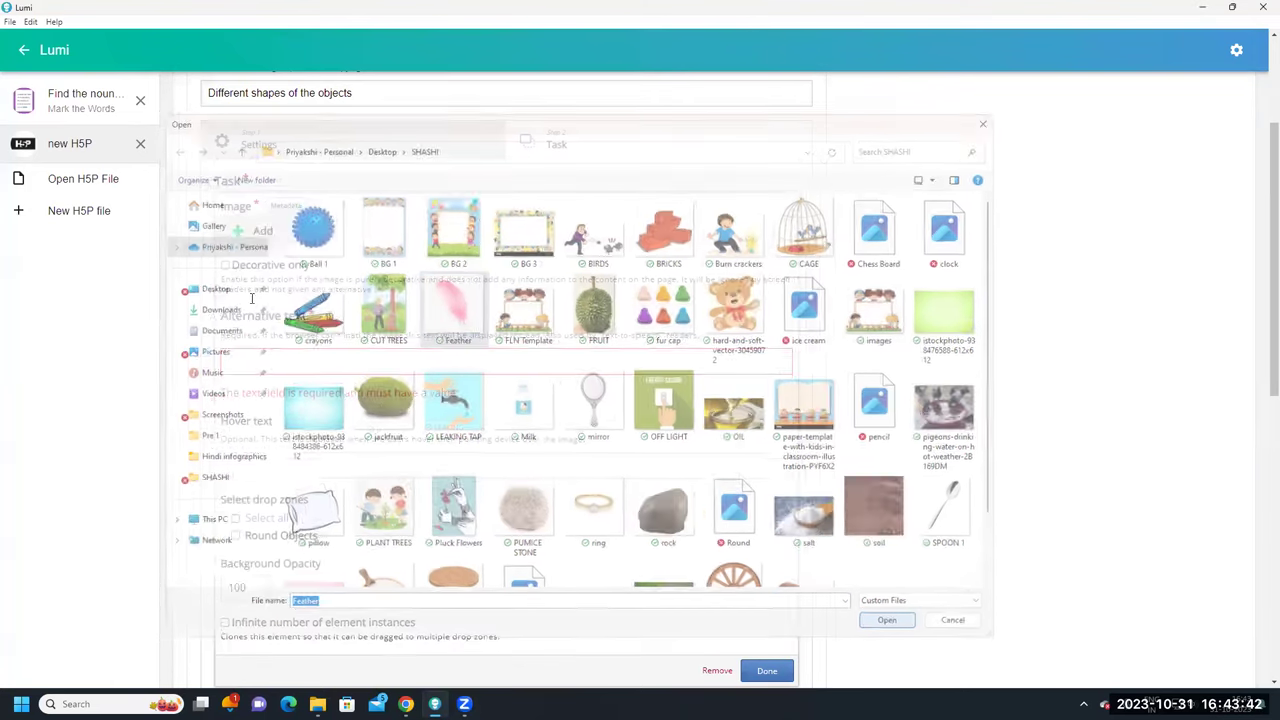
Set the feather image's alternative text to "Feather"
scroll(252, 305, down, 2)
click(252, 305)
key(Caps_Lock)
text(F)
key(Caps_Lock)
text(eather)
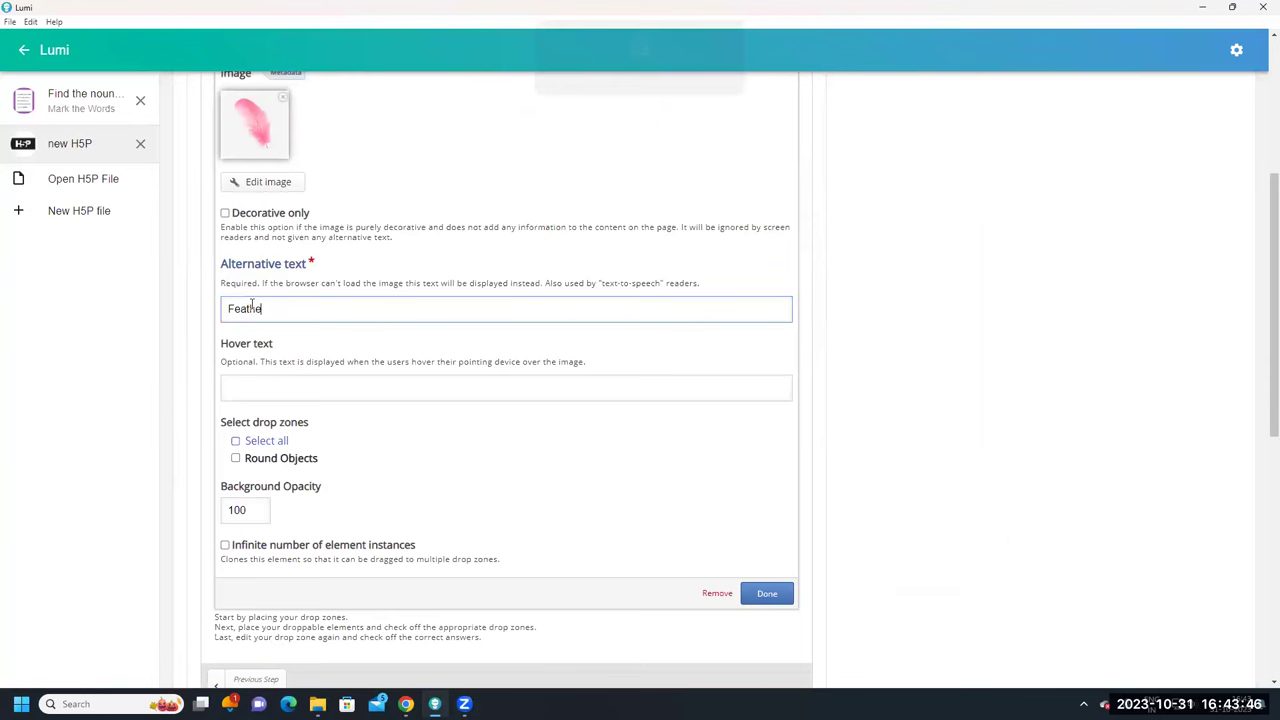
Copy the alternative text "Feather" into the hover text and finish the image element without assigning a drop zone
double_click(252, 307)
key(ctrl+c)
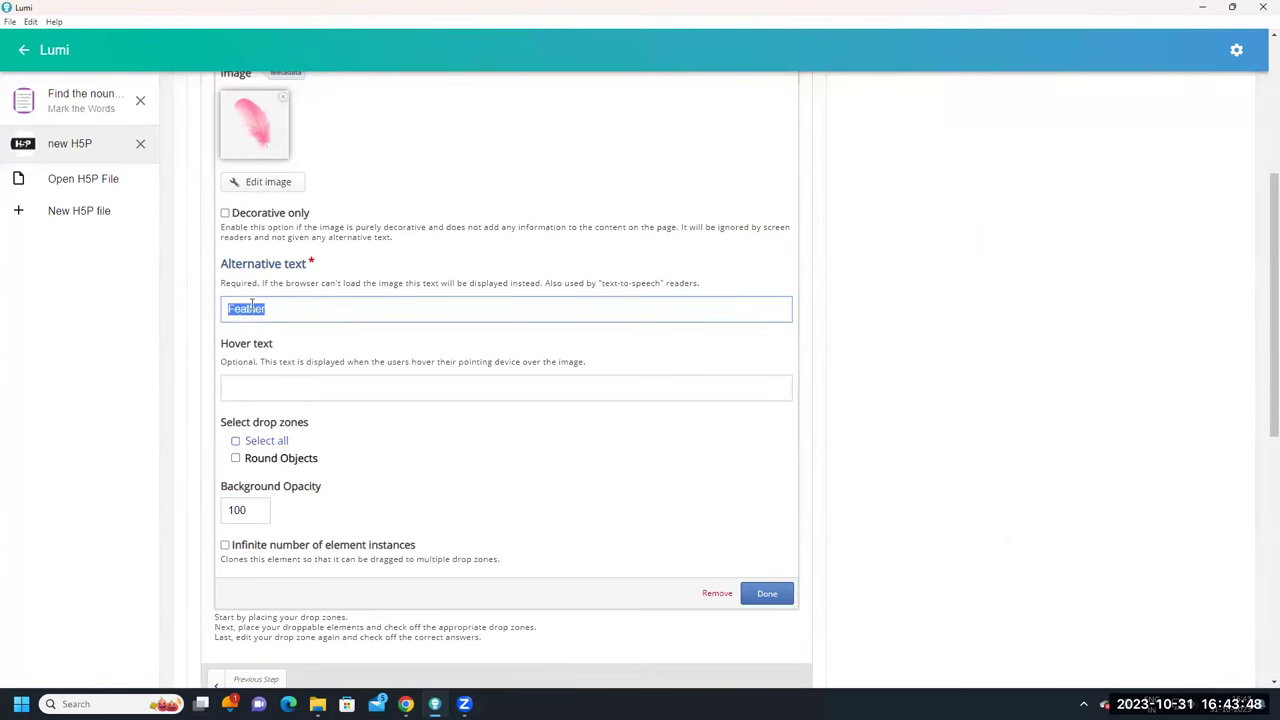
scroll(252, 310, up, 1)
click(241, 453)
key(ctrl+v)
scroll(241, 452, down, 3)
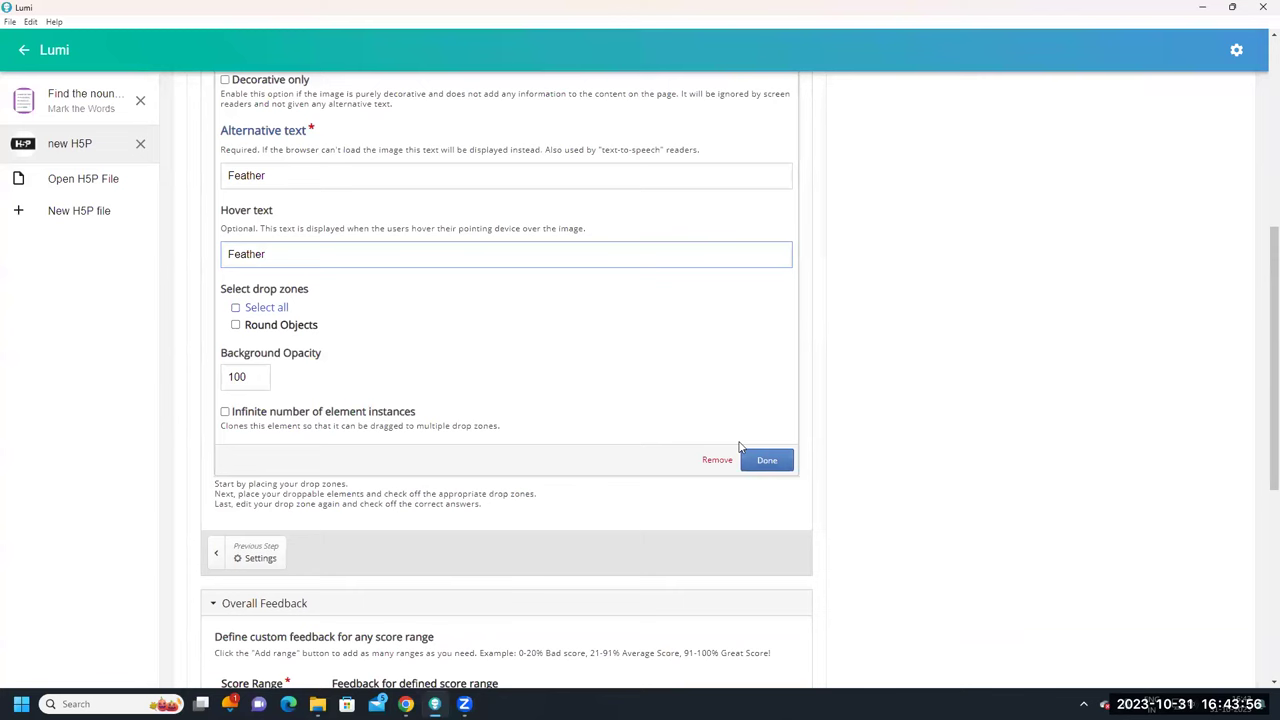
click(766, 460)
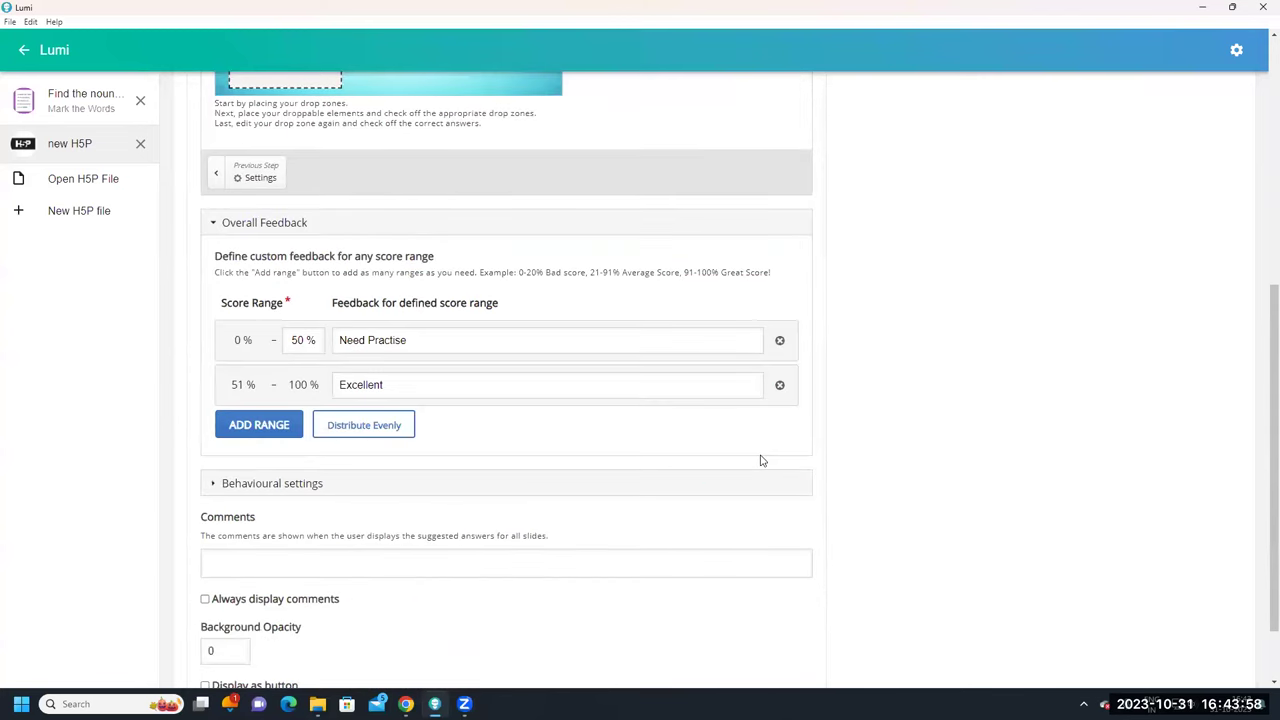
Shrink the feather image and place it beside the pencil, and align the television above it, level with the circle
scroll(391, 480, up, 3)
mouse_move(396, 305)
mouse_down()
mouse_move(465, 312)
mouse_move(530, 340)
mouse_up()
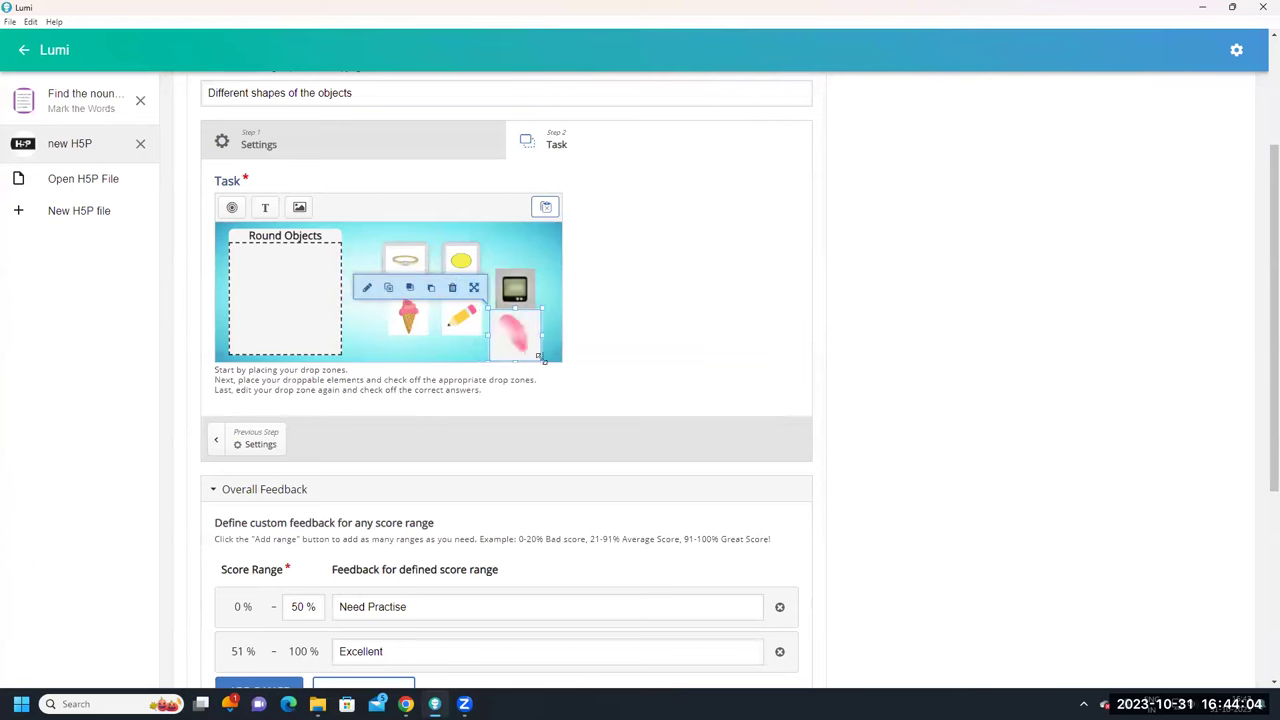
drag(511, 280, 510, 262)
drag(510, 312, 507, 262)
click(516, 322)
click(548, 301)
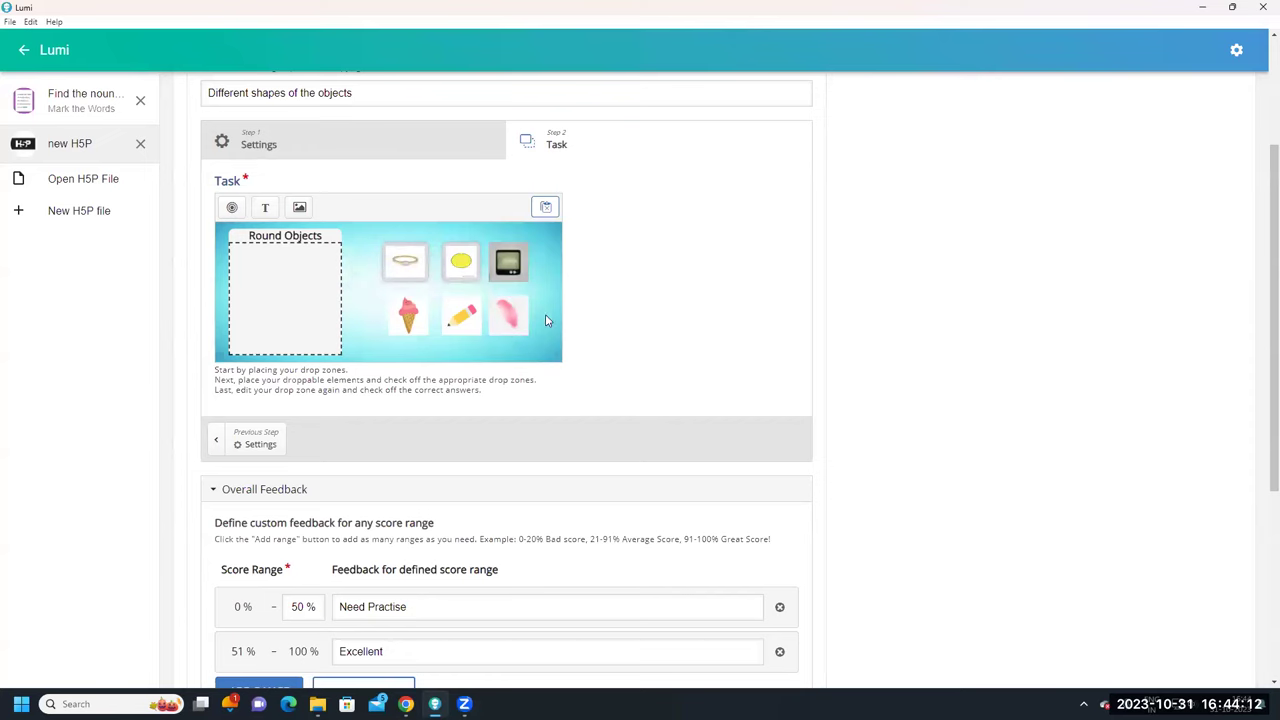
Review the drag-and-drop task with its six images, then finish editing it and return to its slide
scroll(563, 399, down, 1)
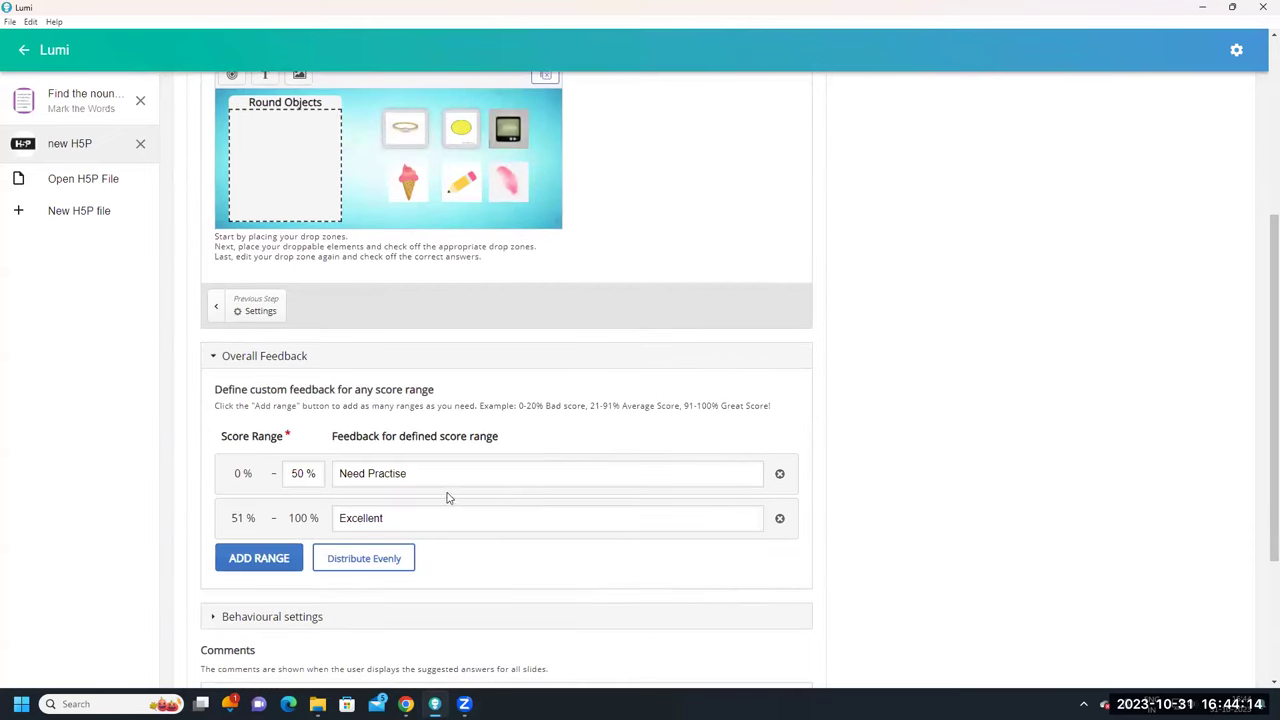
scroll(517, 527, up, 2)
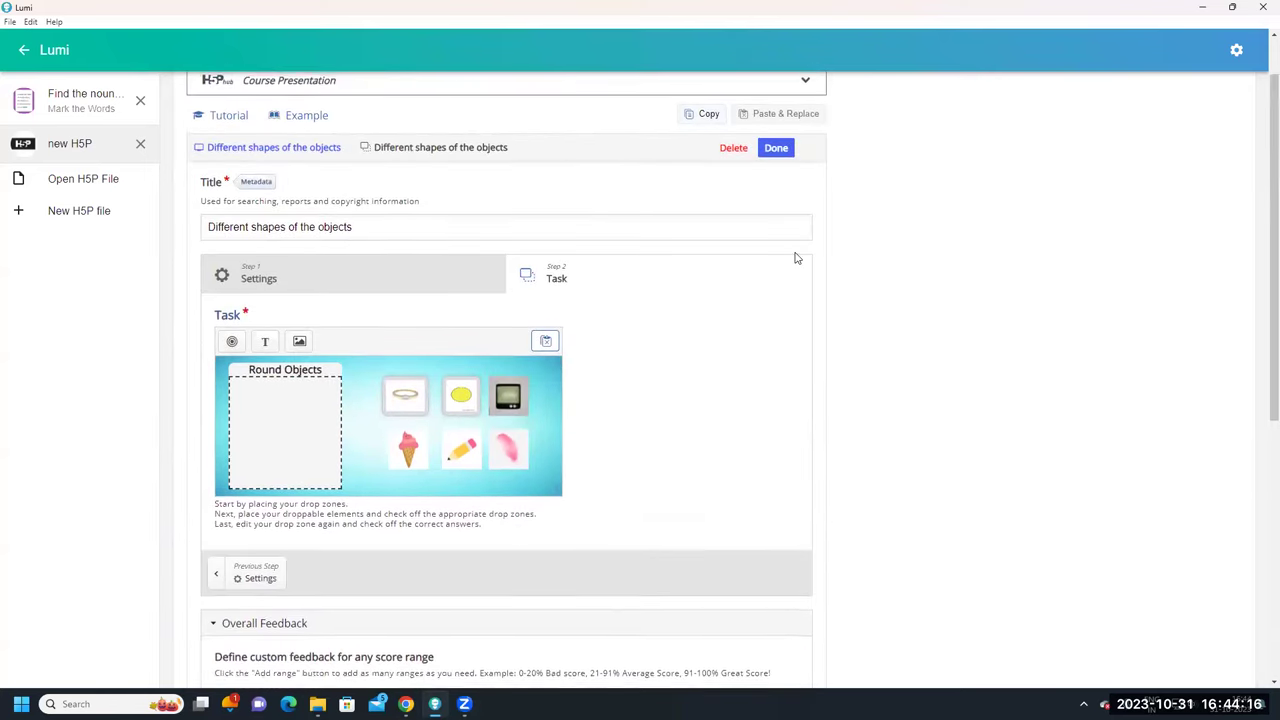
scroll(797, 245, up, 1)
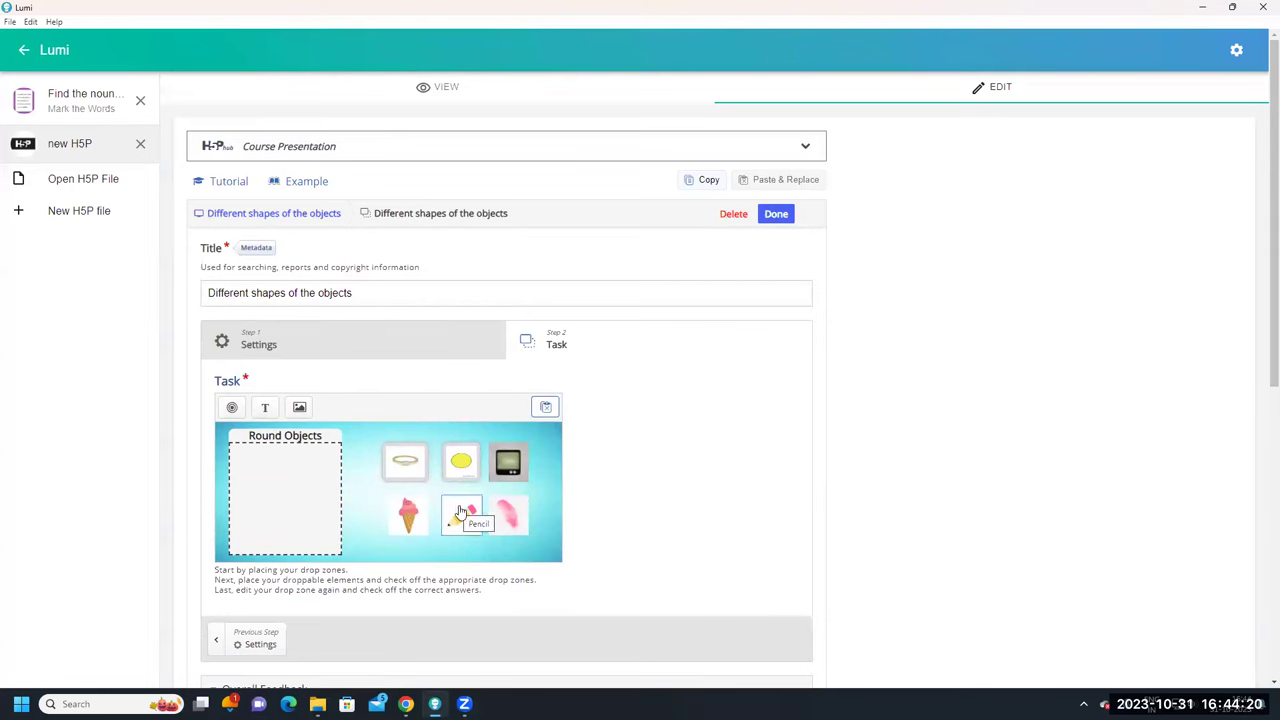
click(777, 215)
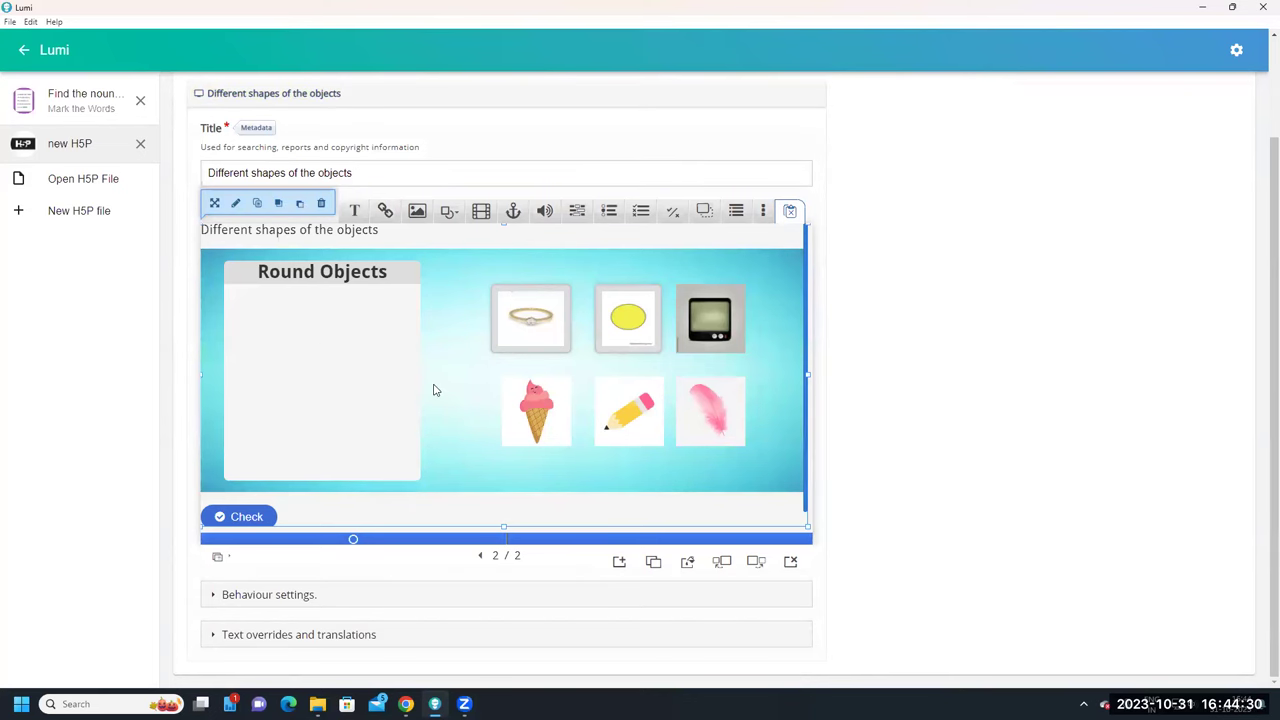
Preview the presentation and examine the drag-and-drop task on its second slide
scroll(433, 390, up, 1)
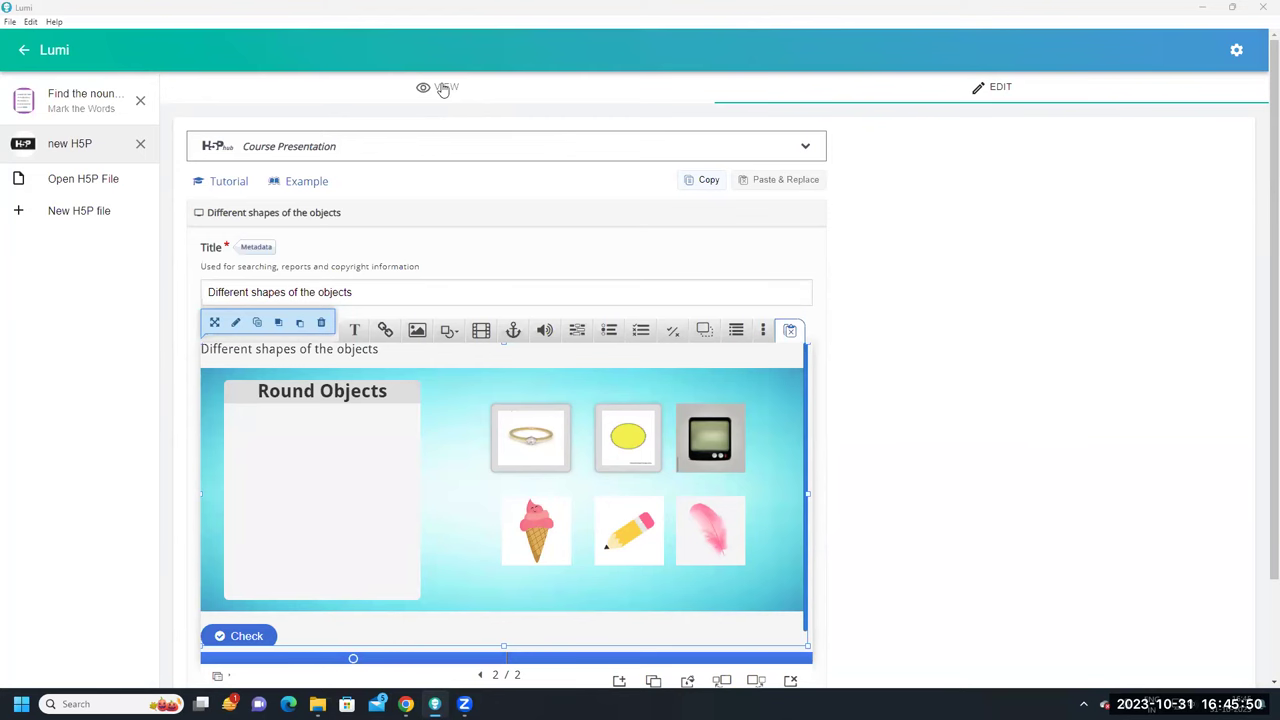
click(443, 89)
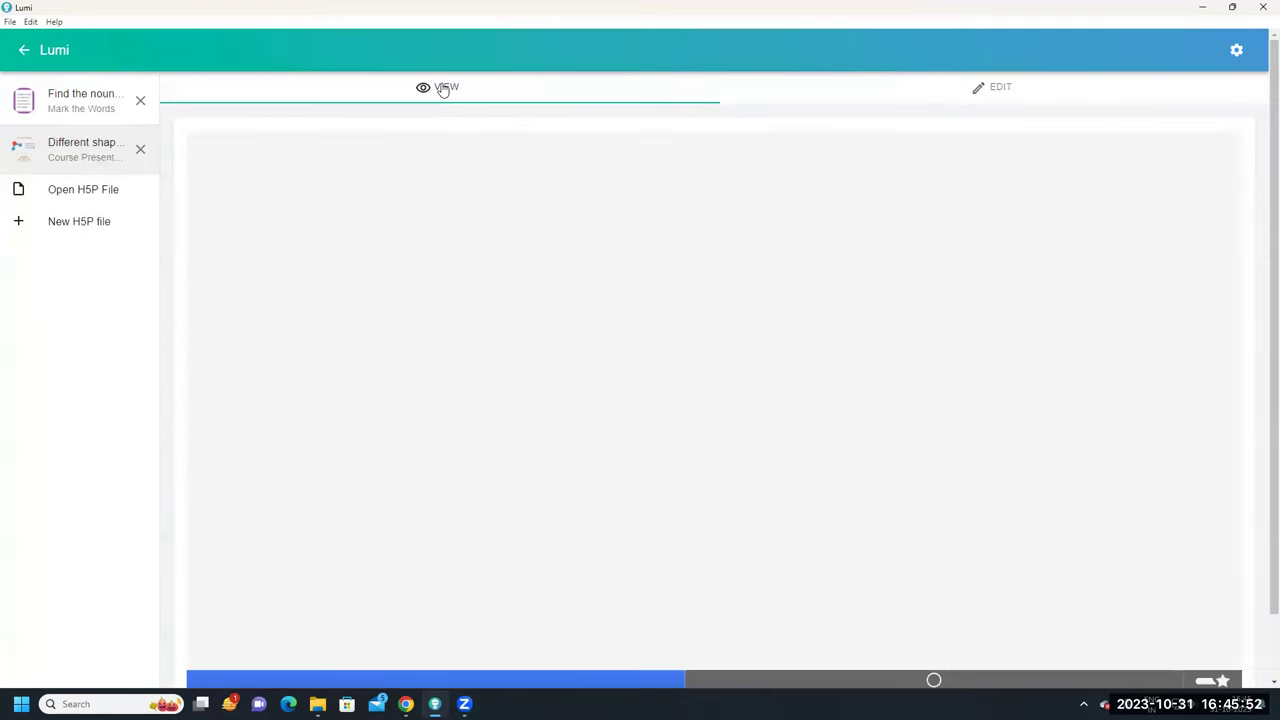
scroll(663, 408, down, 2)
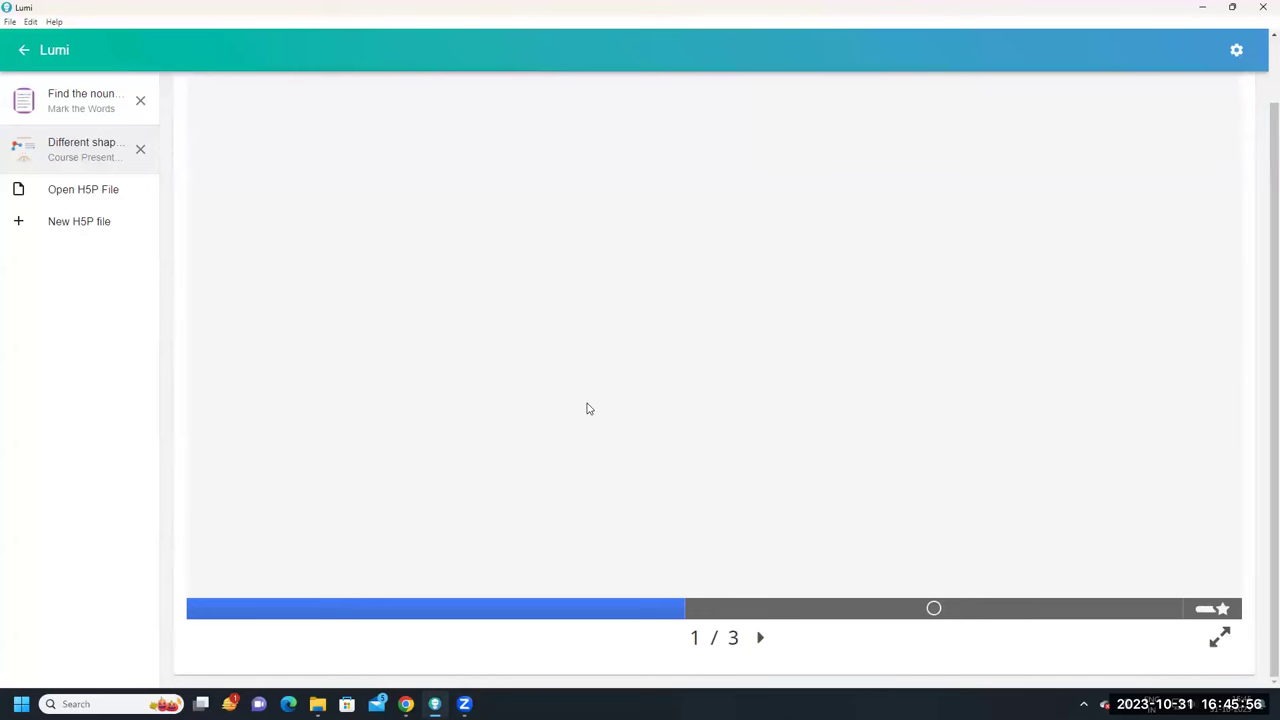
click(933, 610)
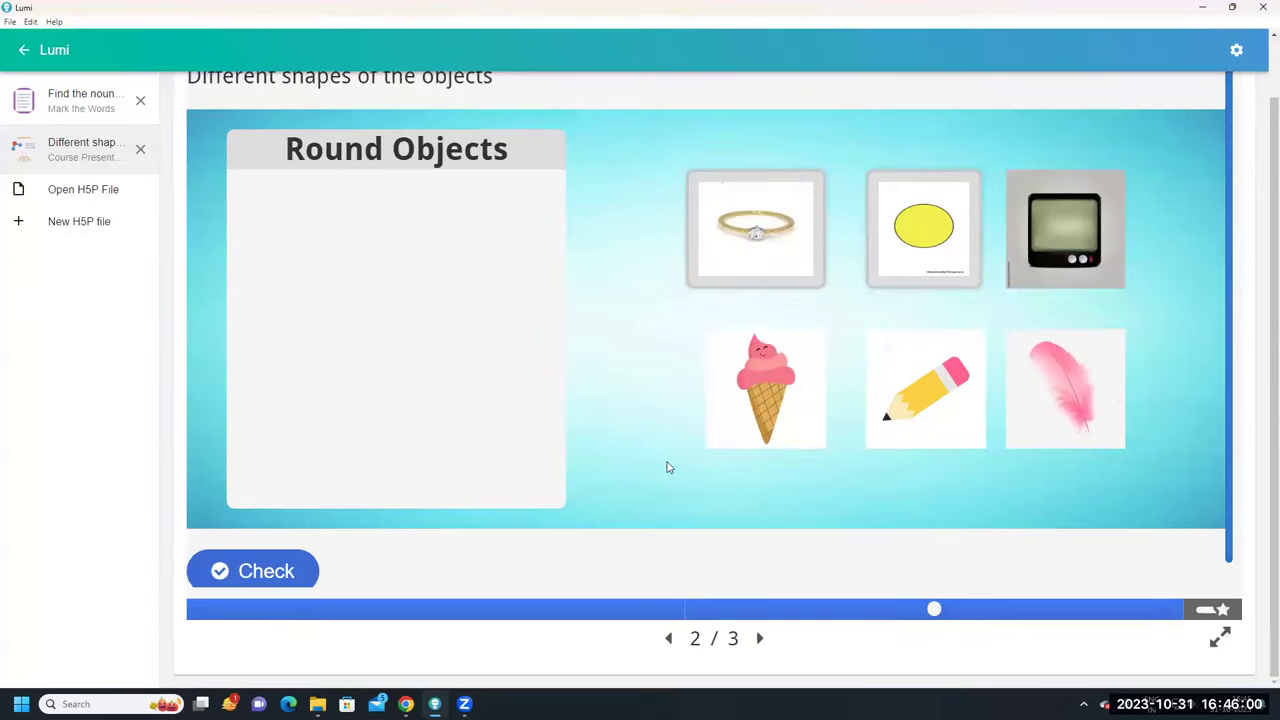
scroll(669, 467, up, 1)
scroll(669, 467, down, 1)
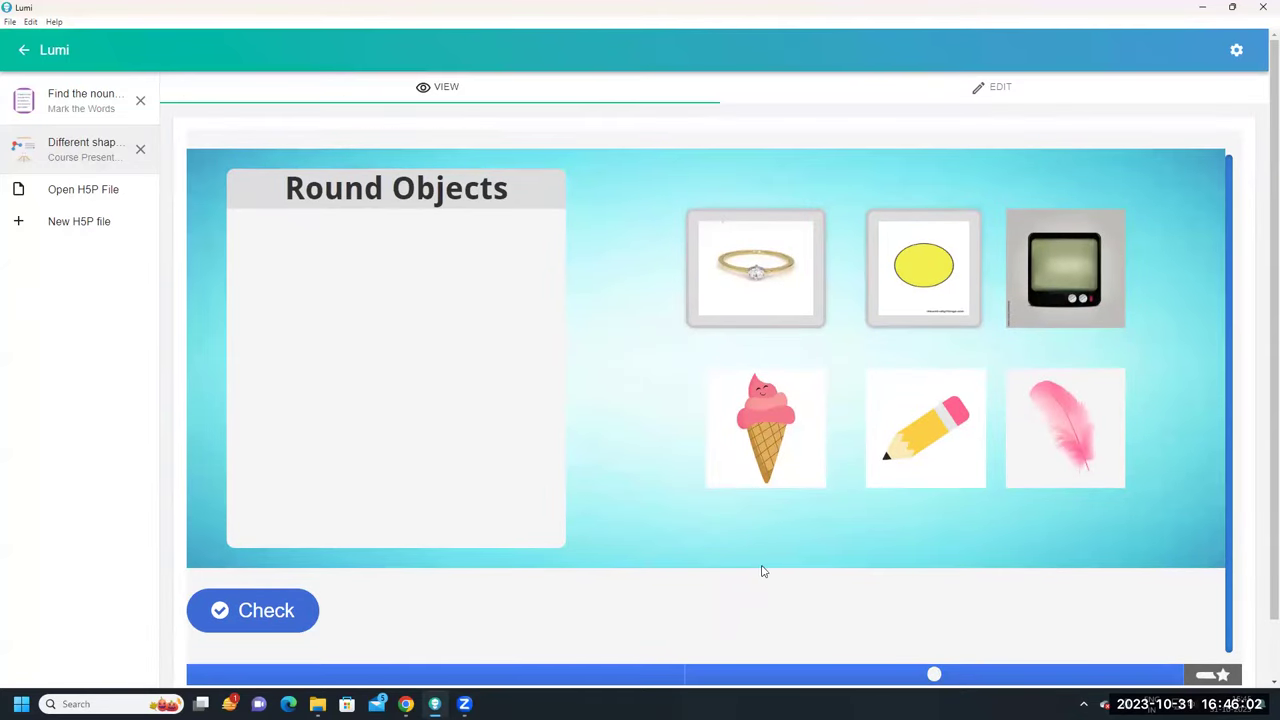
scroll(970, 426, down, 1)
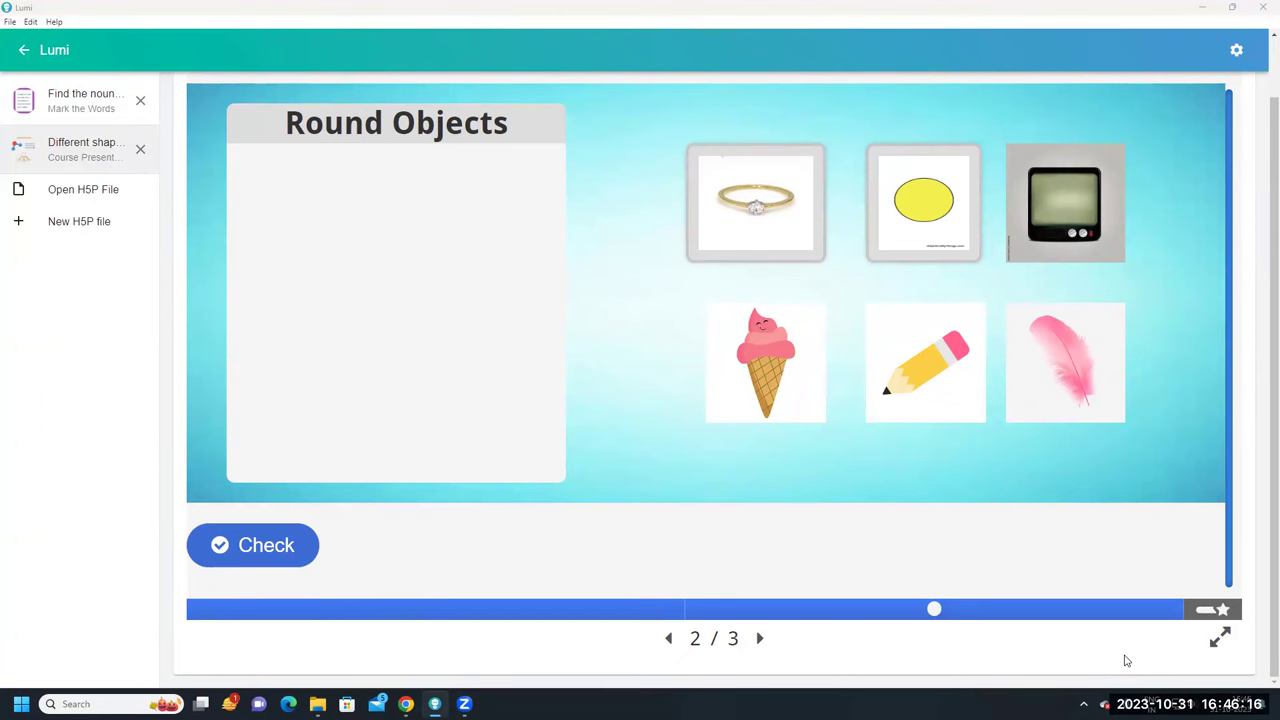
scroll(609, 337, up, 2)
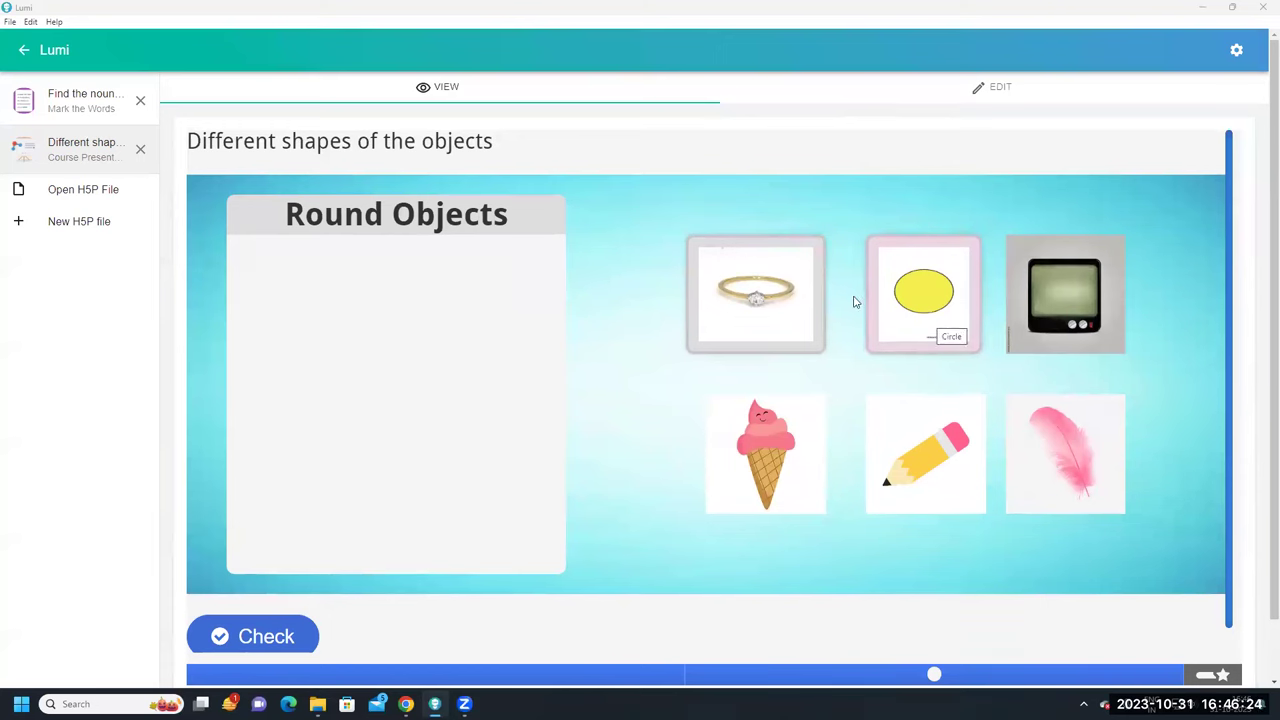
Test the task by placing the ring and circle in Round Objects, and try dropping the pencil and ice cream there
drag(743, 290, 312, 309)
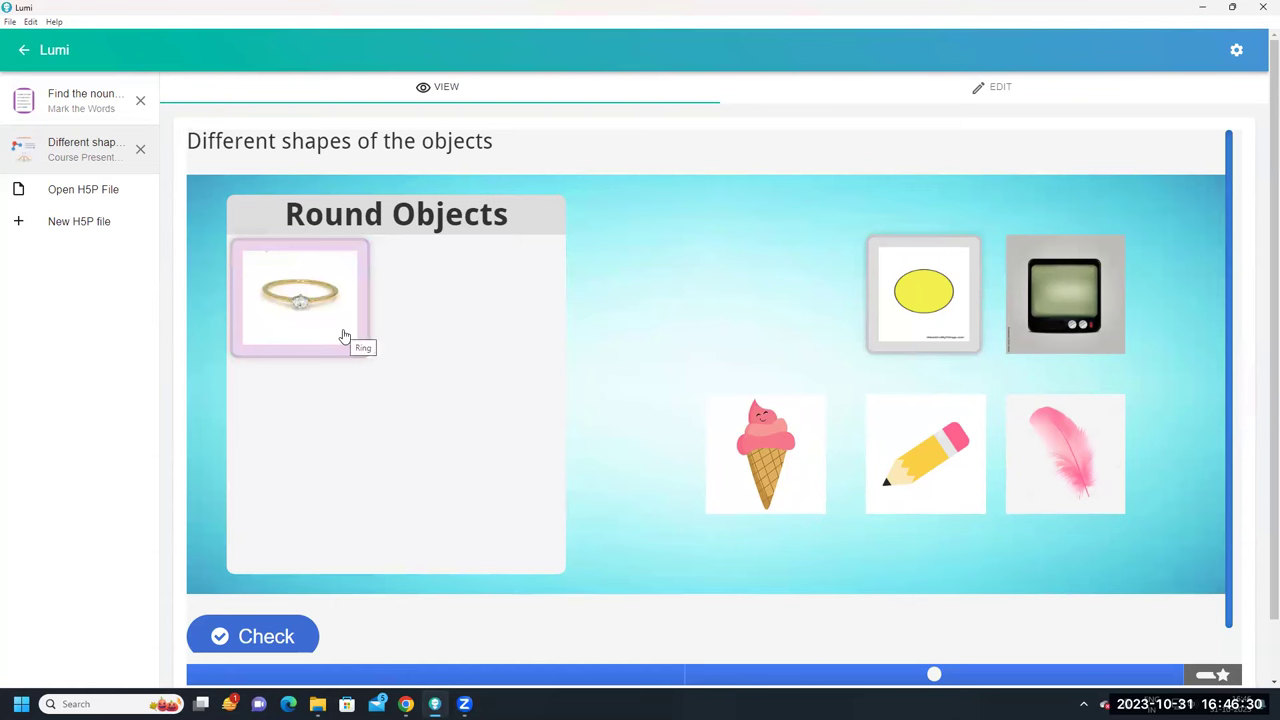
drag(912, 300, 405, 318)
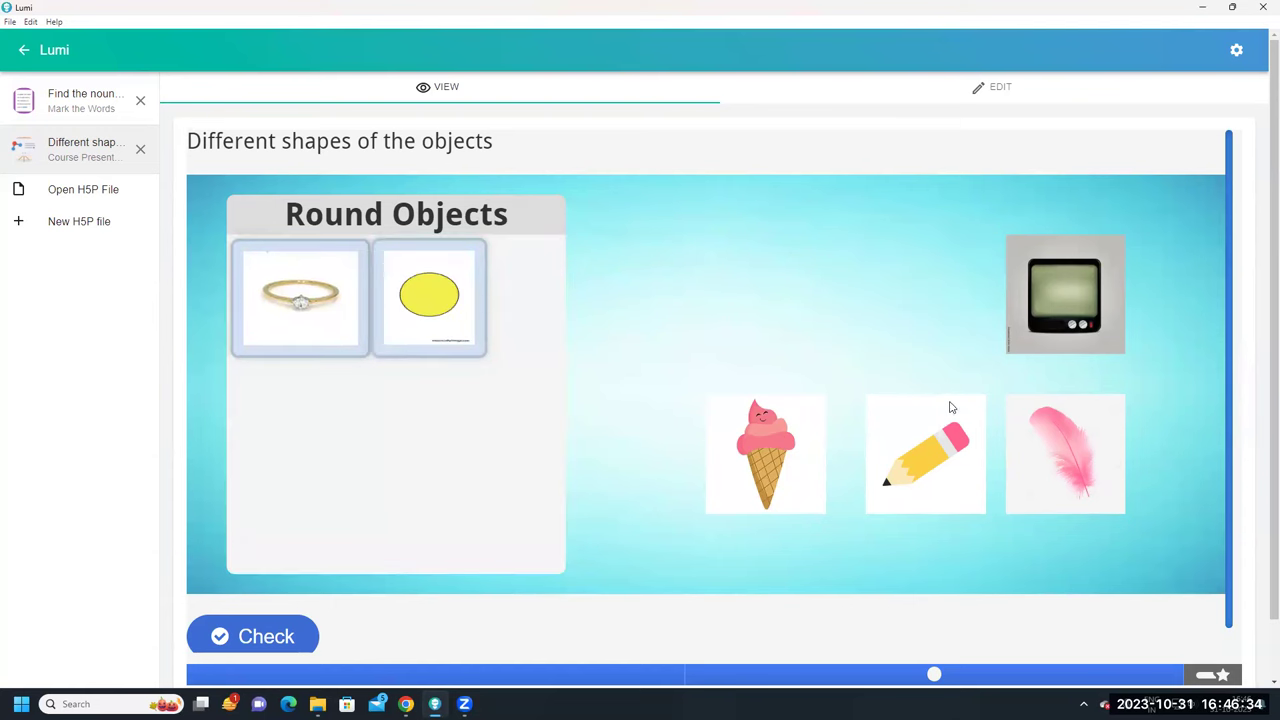
drag(958, 425, 394, 399)
drag(719, 456, 329, 449)
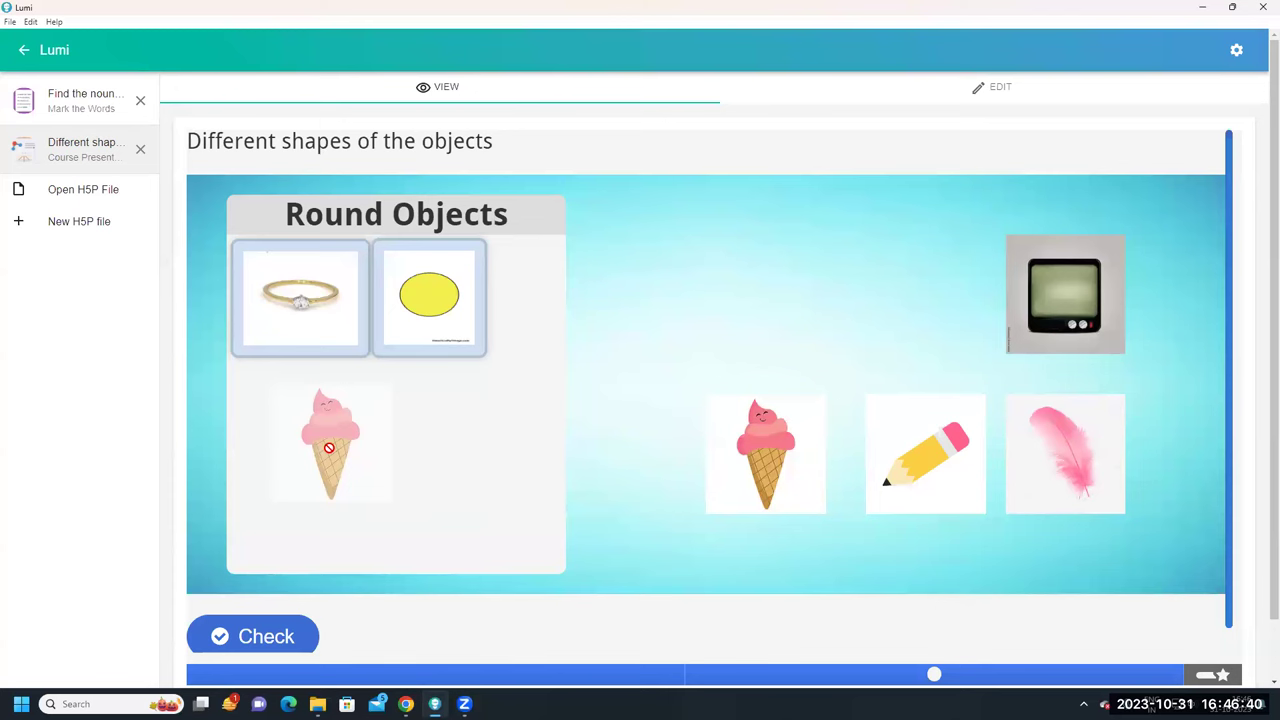
drag(328, 447, 330, 452)
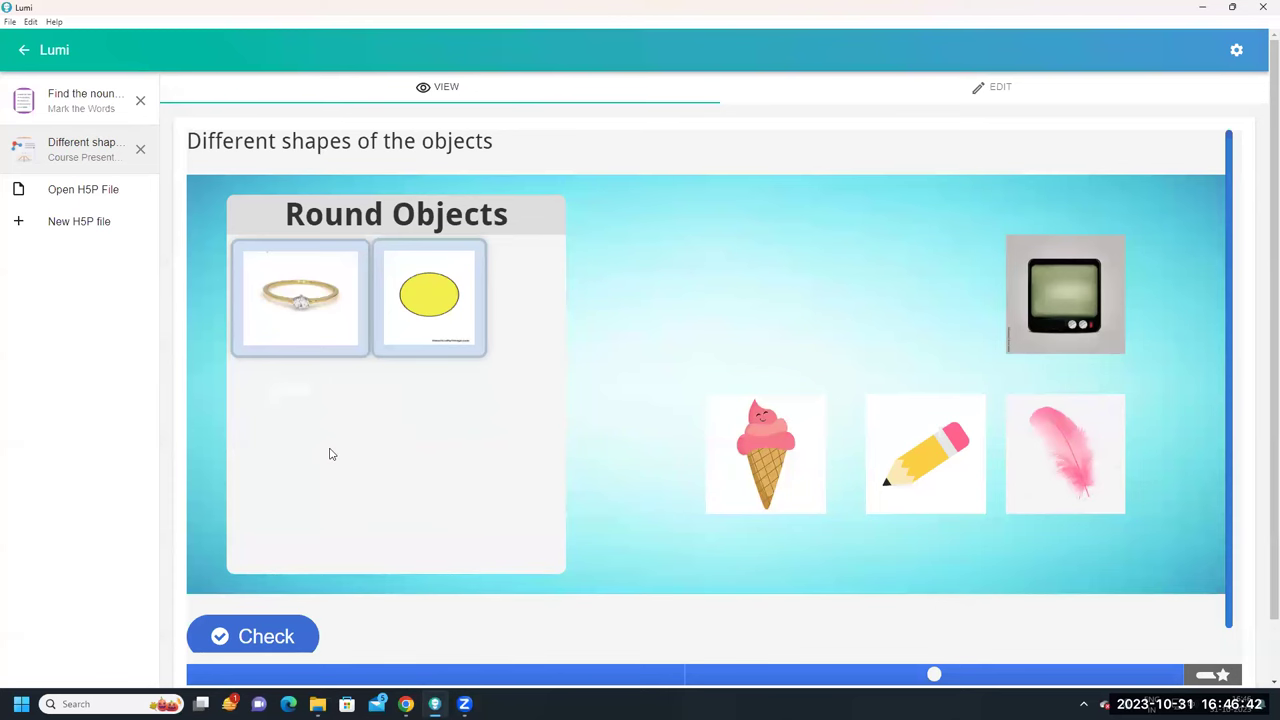
Check the answers in the preview and examine the scoring and feedback
scroll(503, 346, down, 1)
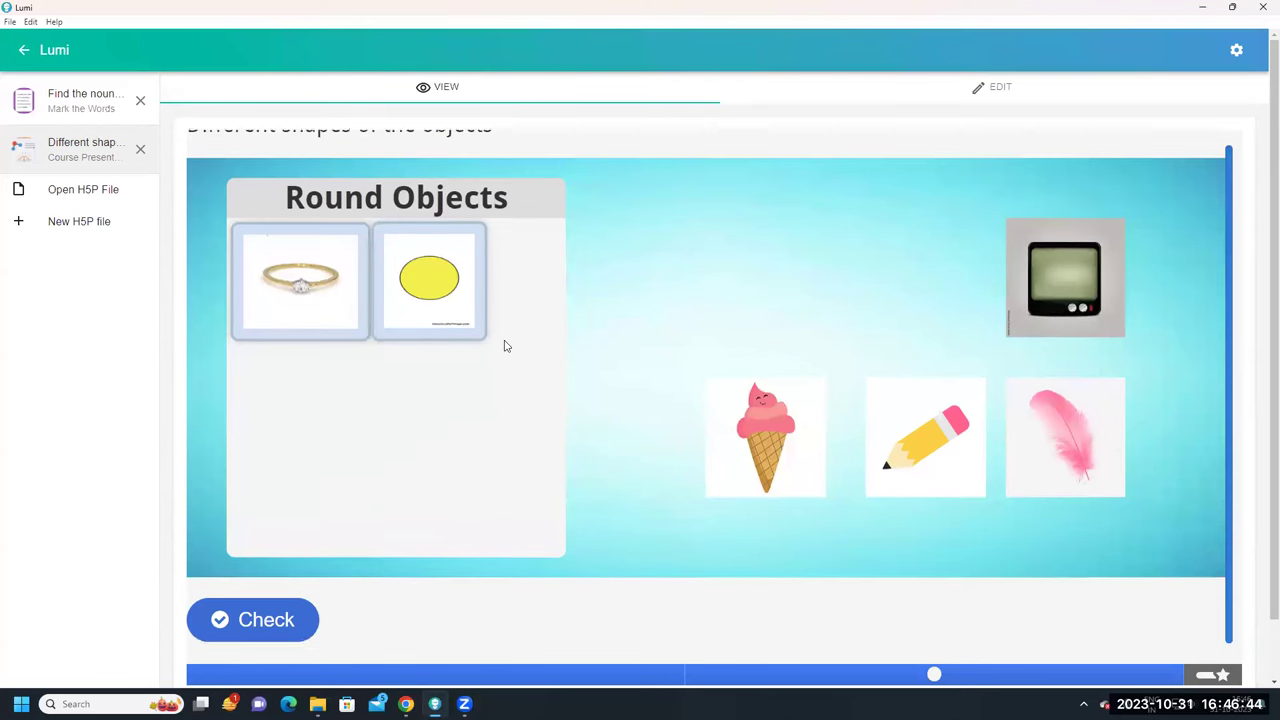
click(263, 612)
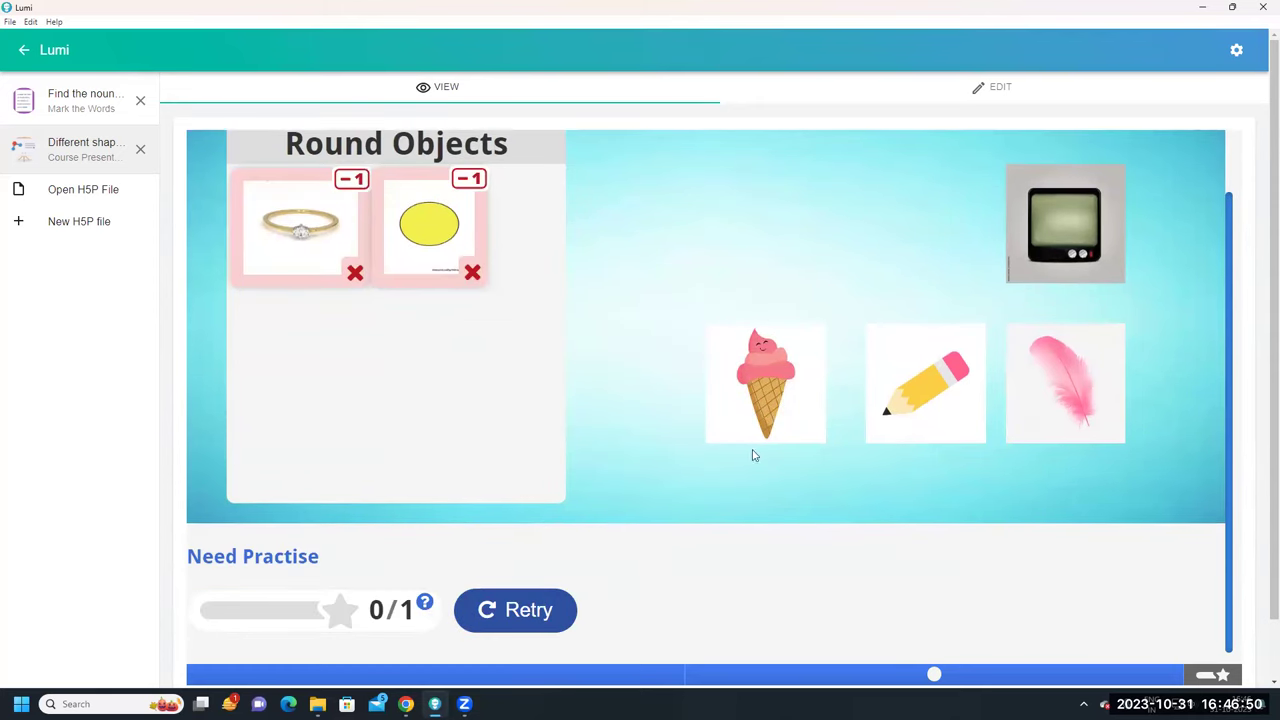
scroll(787, 467, up, 1)
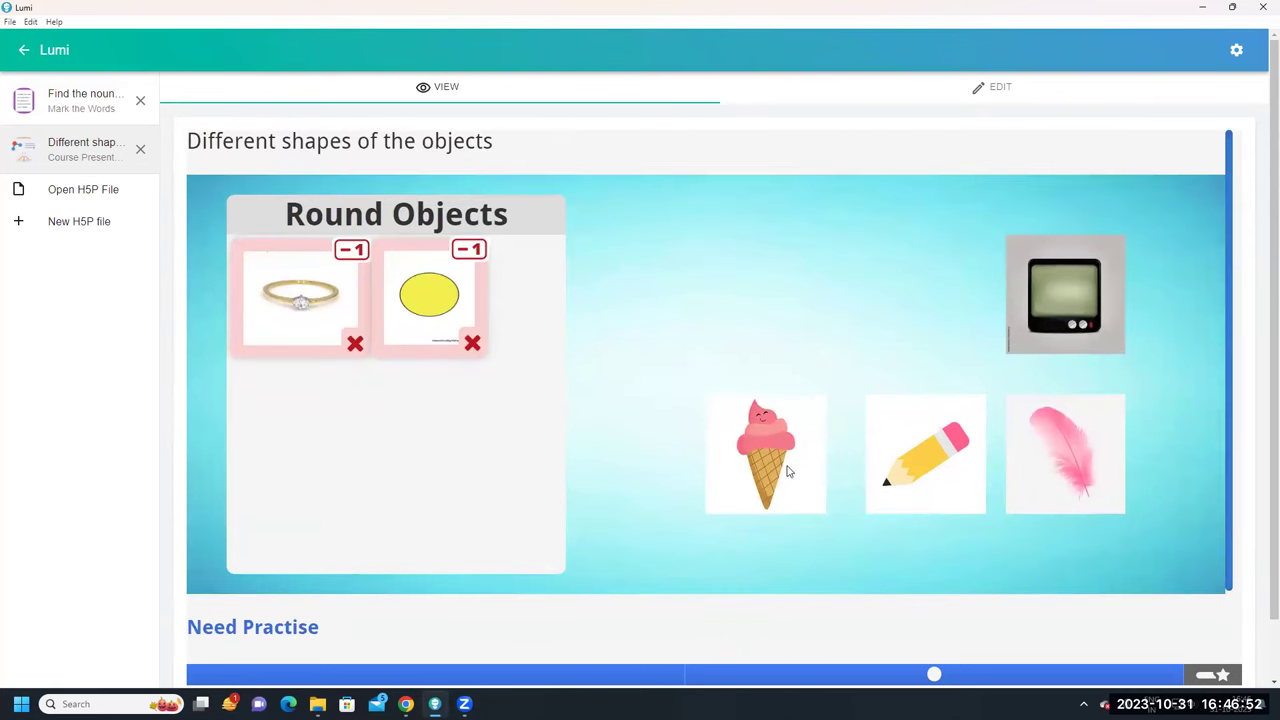
scroll(565, 480, down, 1)
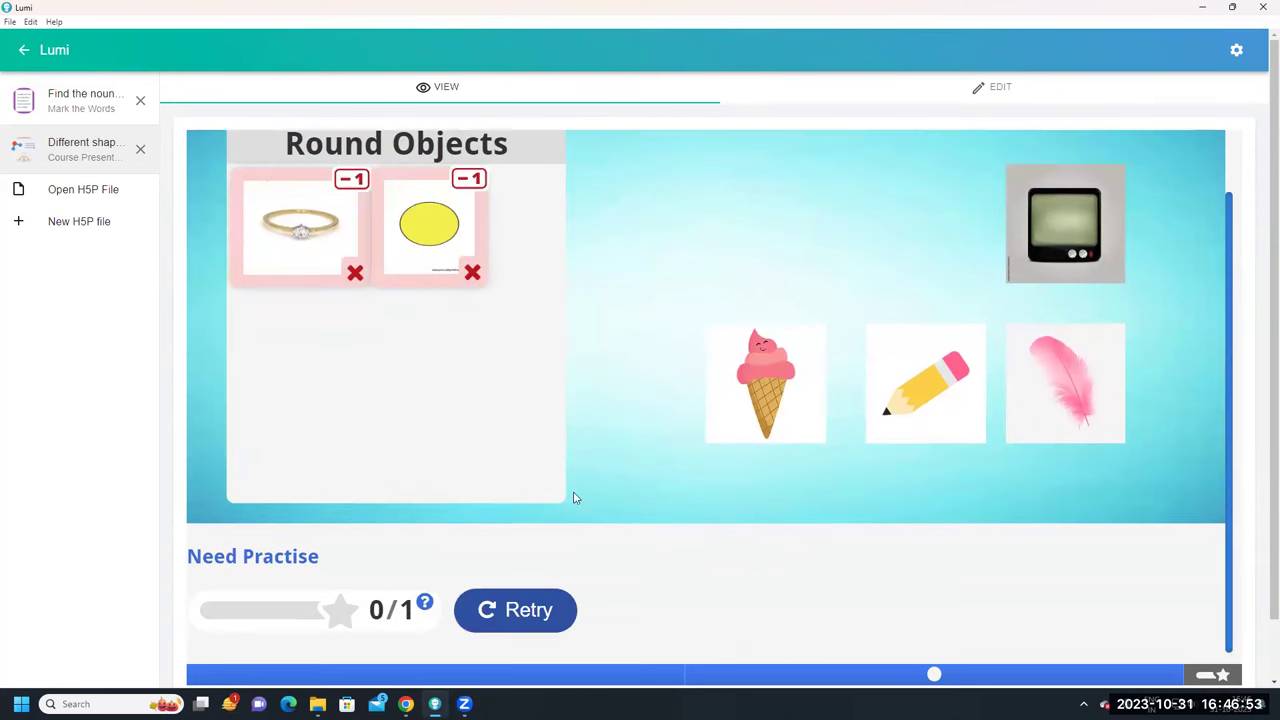
Reset the previewed task for another attempt and return to editing the presentation
click(521, 617)
scroll(920, 300, up, 1)
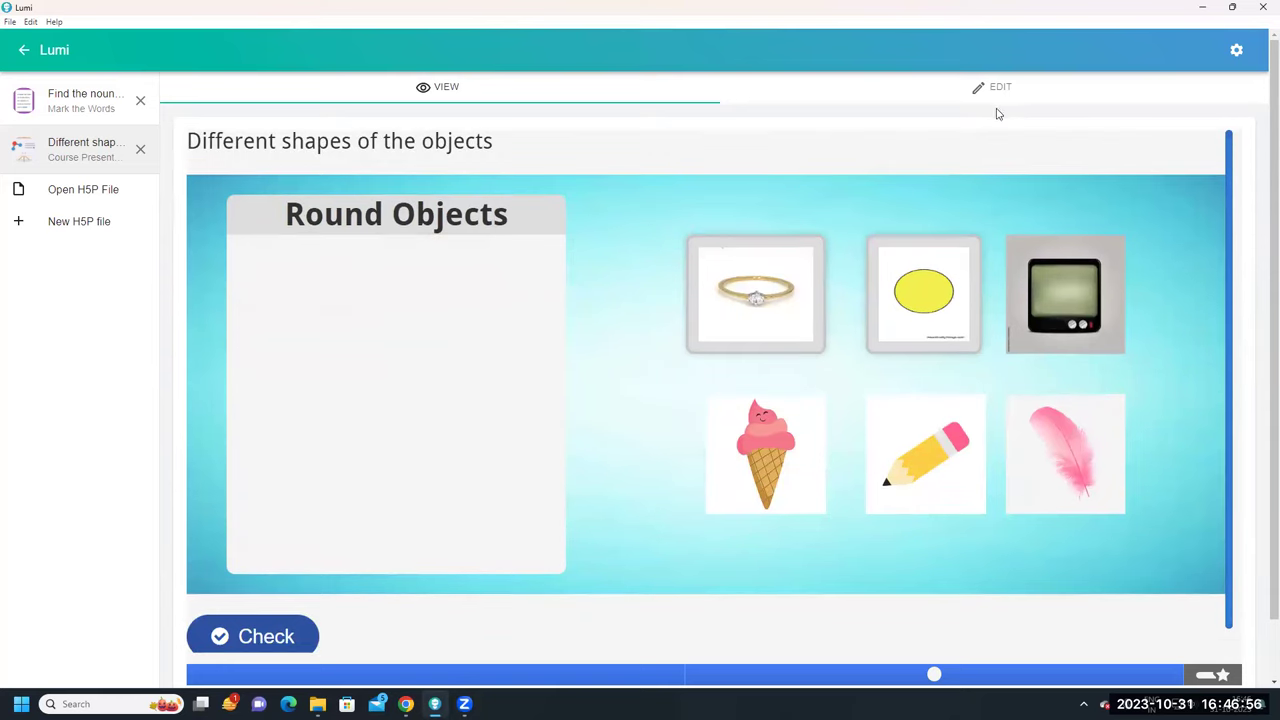
click(999, 88)
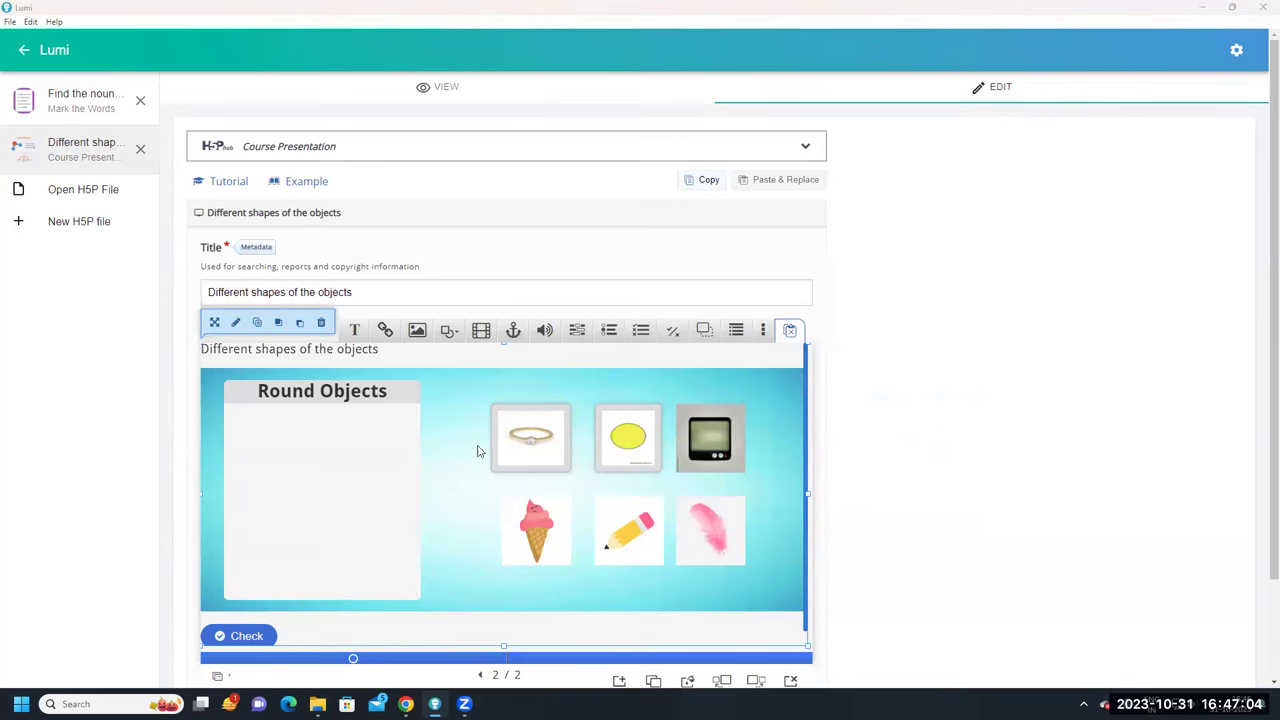
Open the drag-and-drop task for editing and add the mirror picture as a new image element
scroll(773, 430, down, 2)
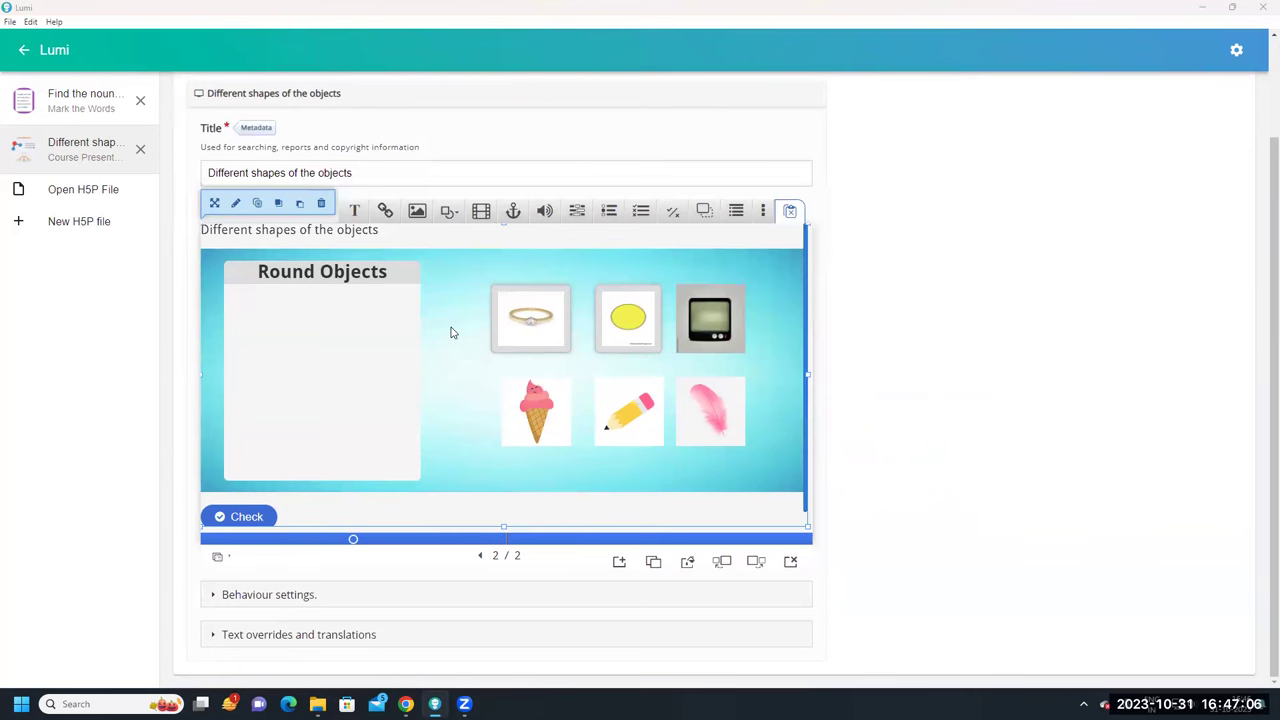
click(378, 366)
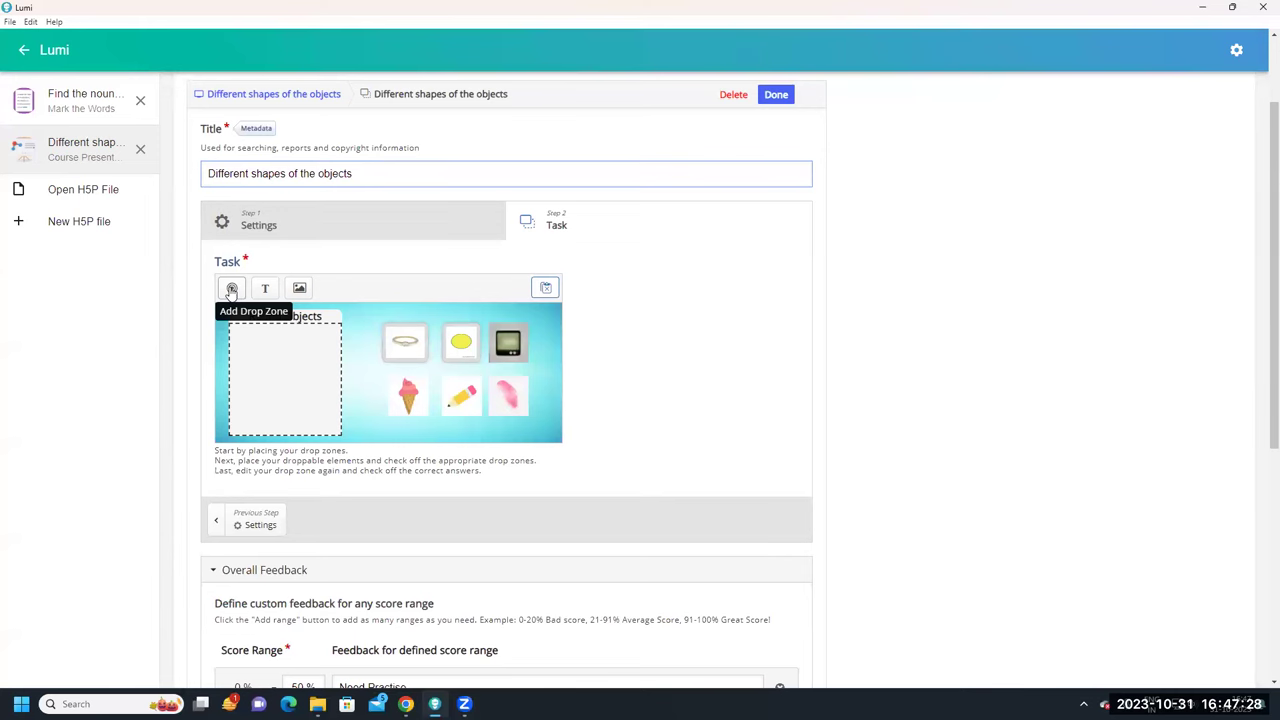
click(299, 289)
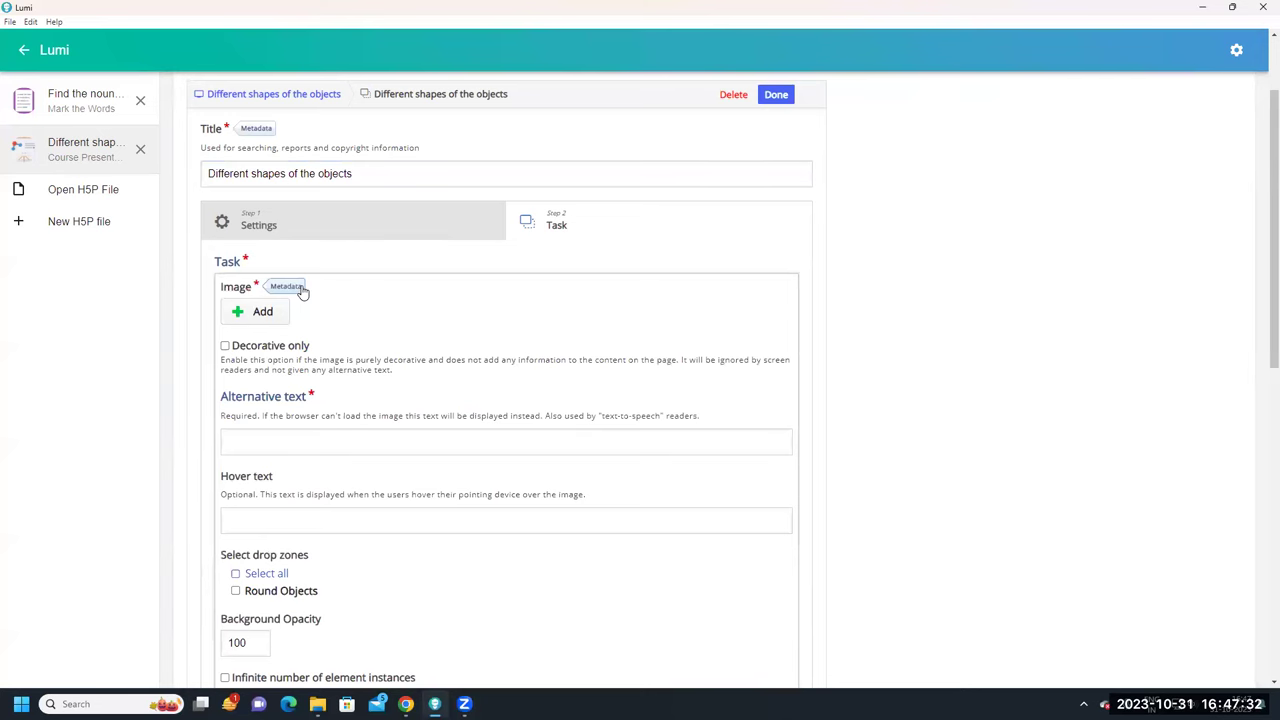
click(263, 314)
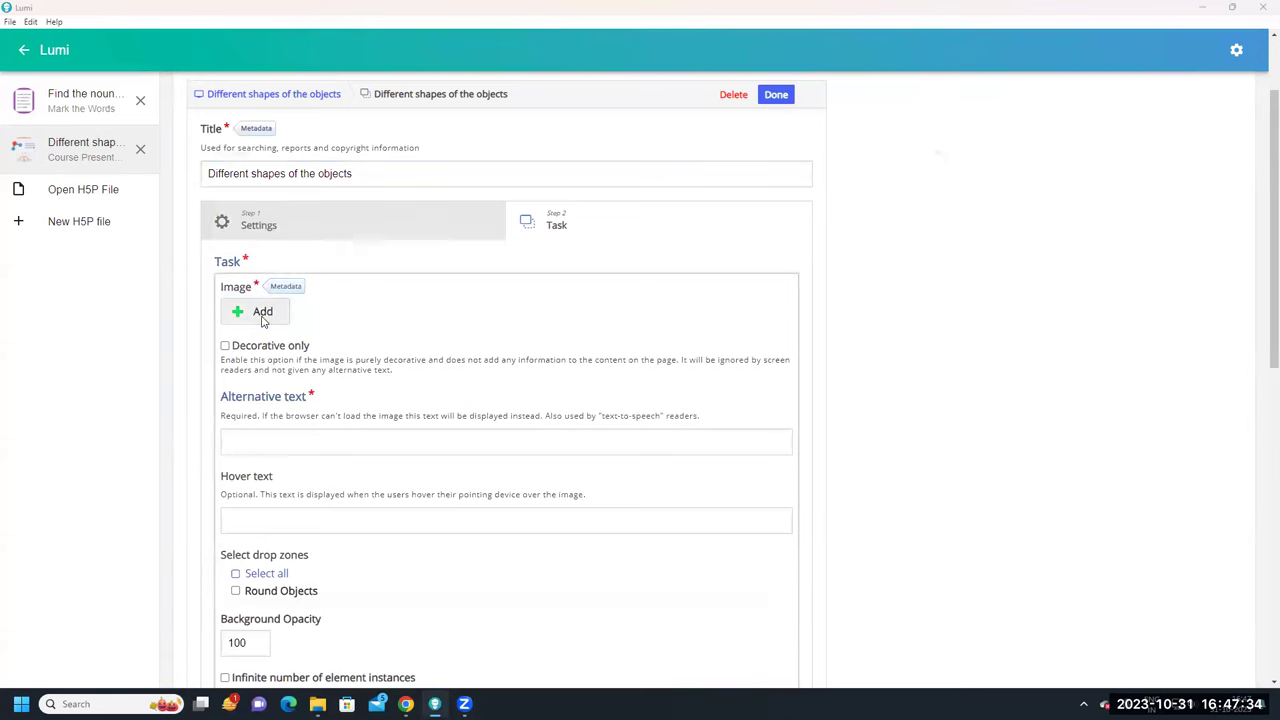
click(590, 403)
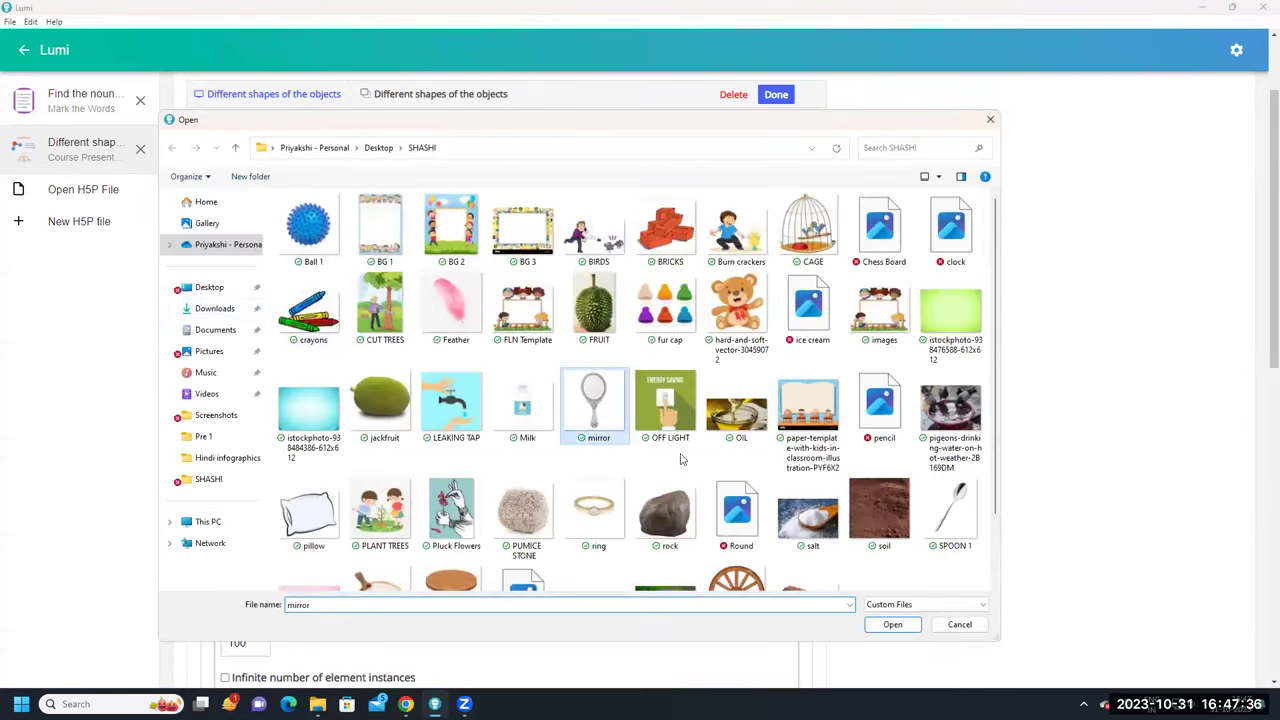
key(Return)
scroll(287, 381, down, 2)
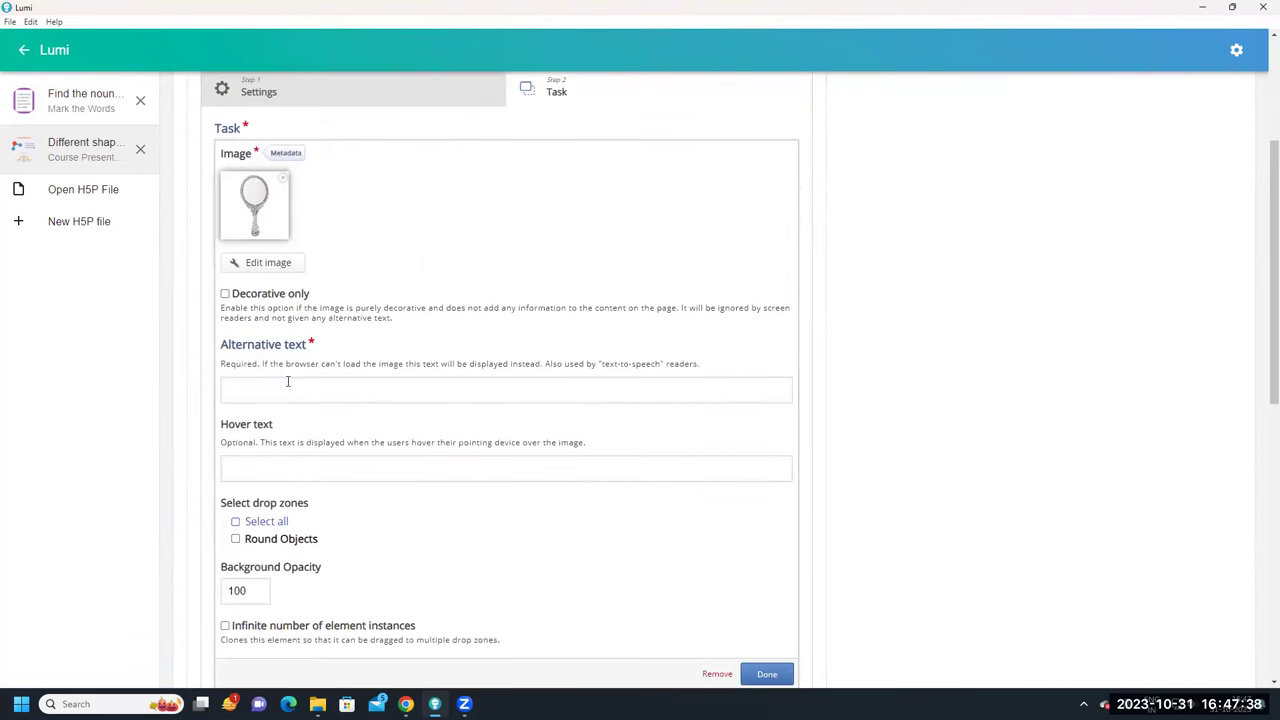
Set both the alternative text and the hover text of the mirror image to "mirror"
click(289, 388)
text(mirror)
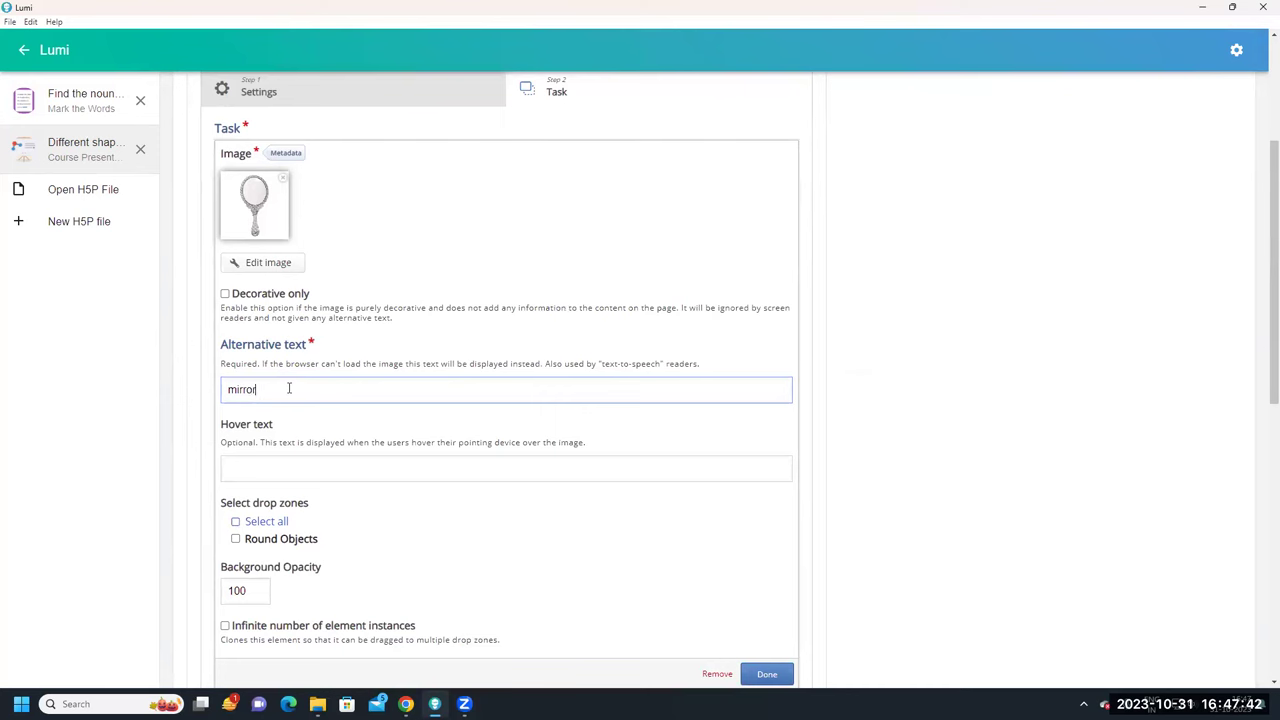
double_click(251, 390)
key(ctrl+c)
click(253, 466)
key(ctrl+v)
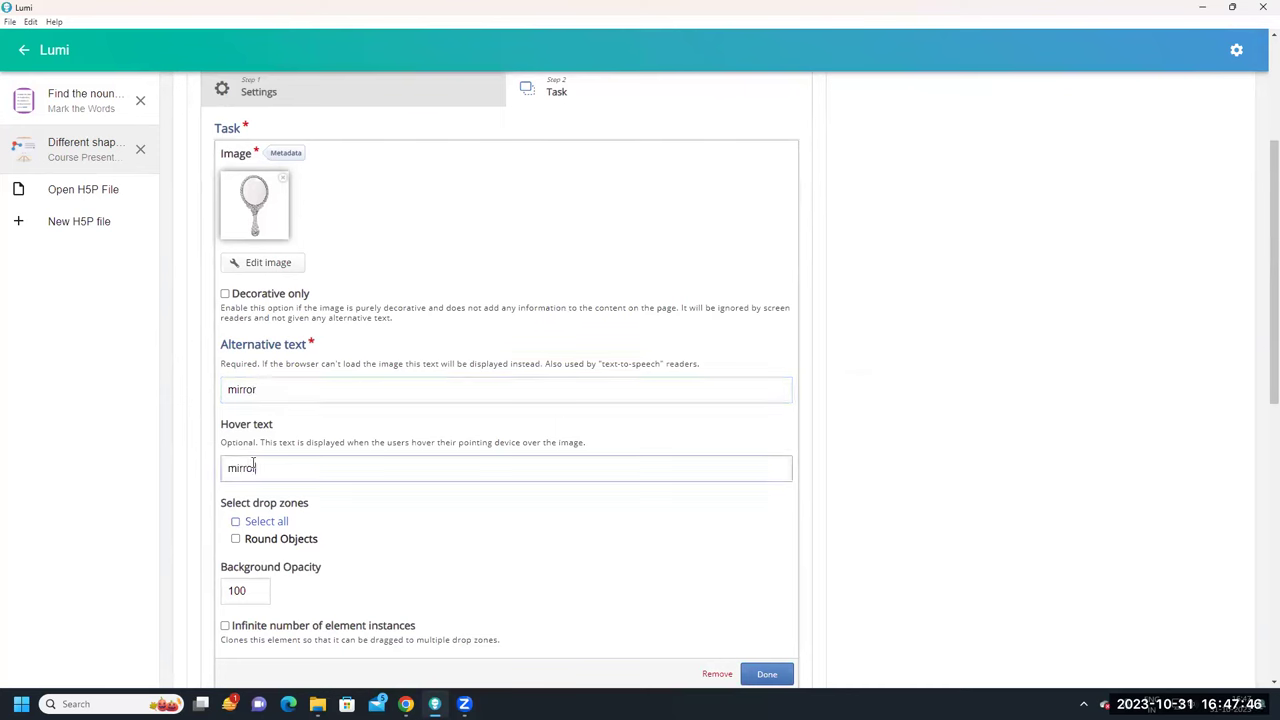
Assign the mirror image to the Round Objects drop zone and finish adding the element
scroll(253, 466, down, 3)
click(236, 272)
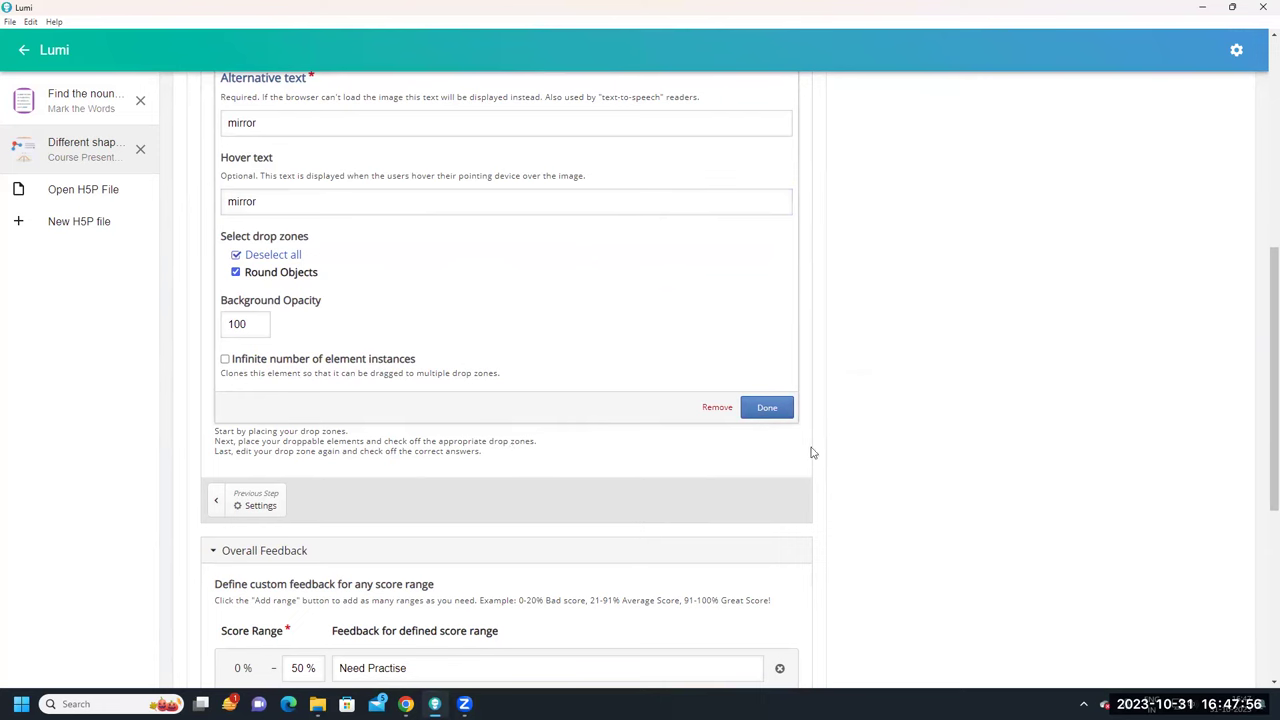
scroll(795, 445, up, 1)
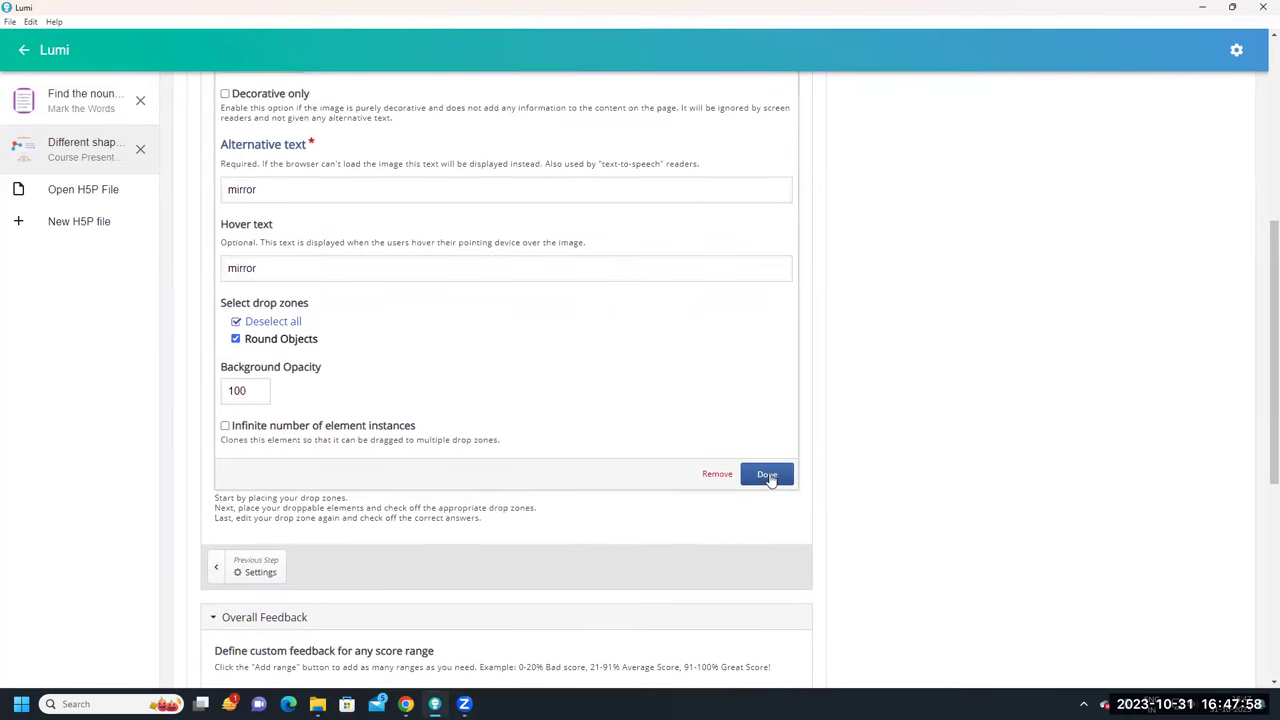
click(767, 474)
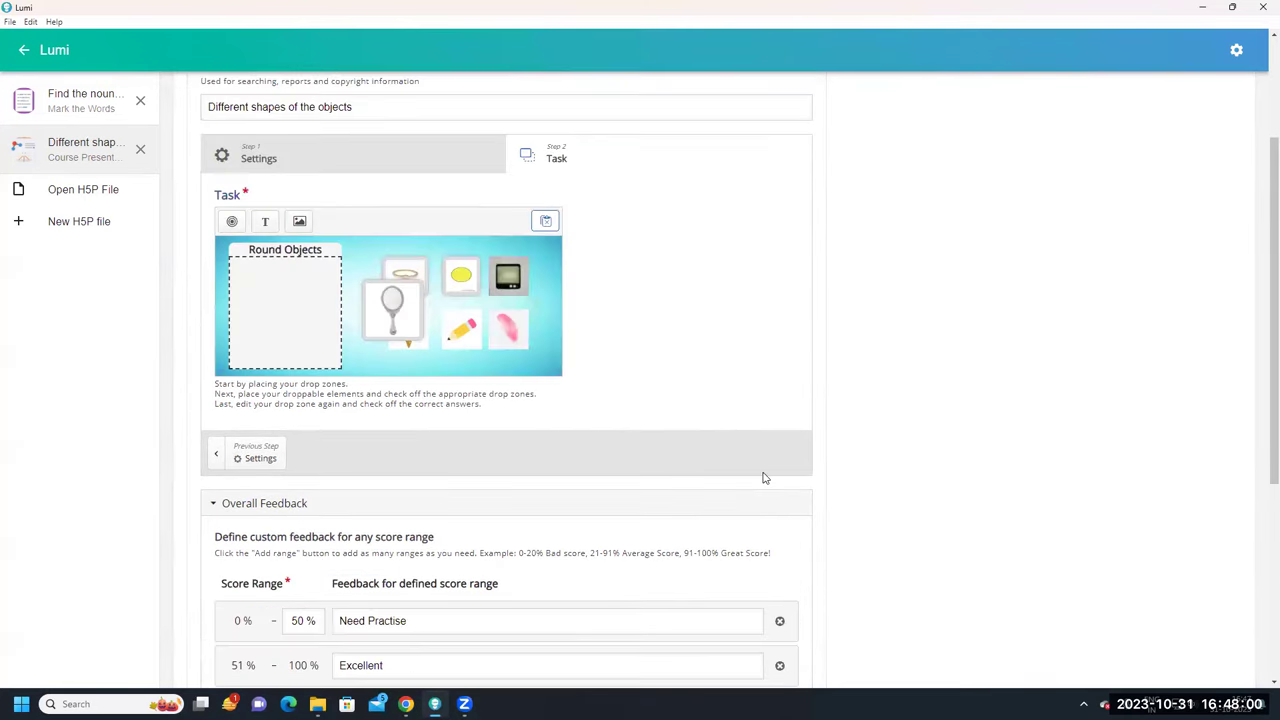
Move the mirror image towards the feather picture and delete it from the task
drag(405, 322, 511, 320)
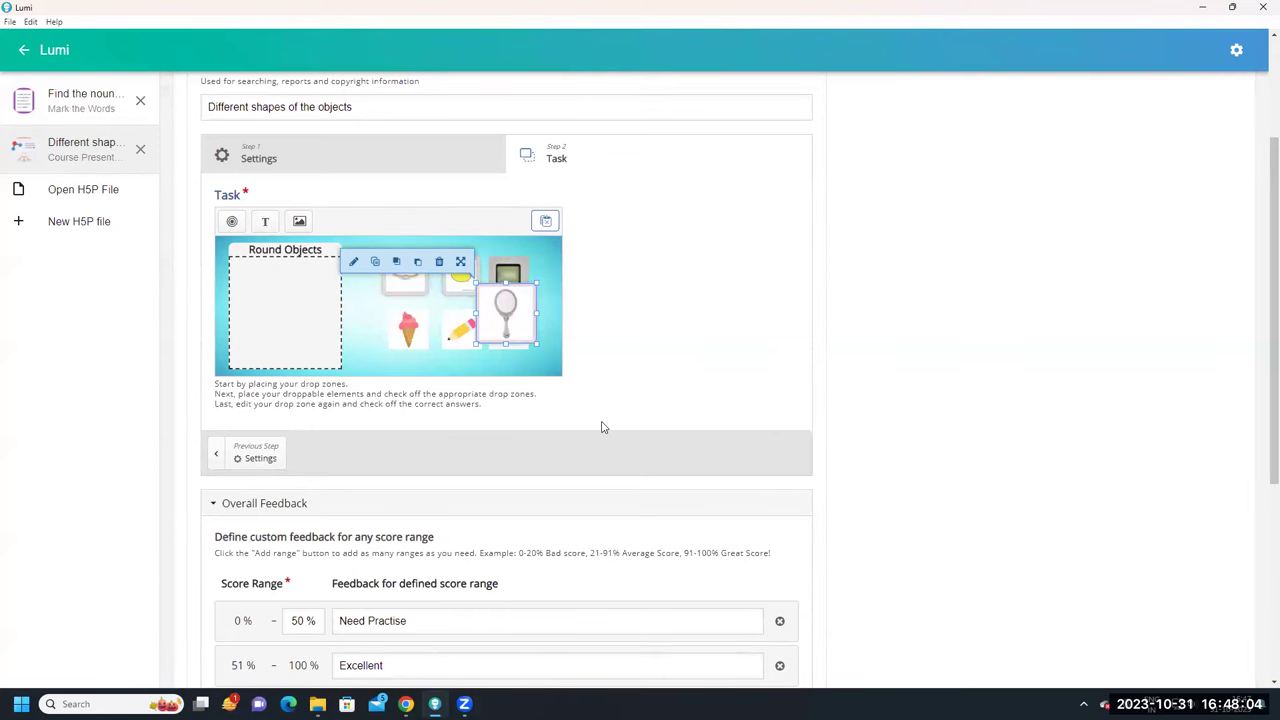
key(Delete)
click(798, 282)
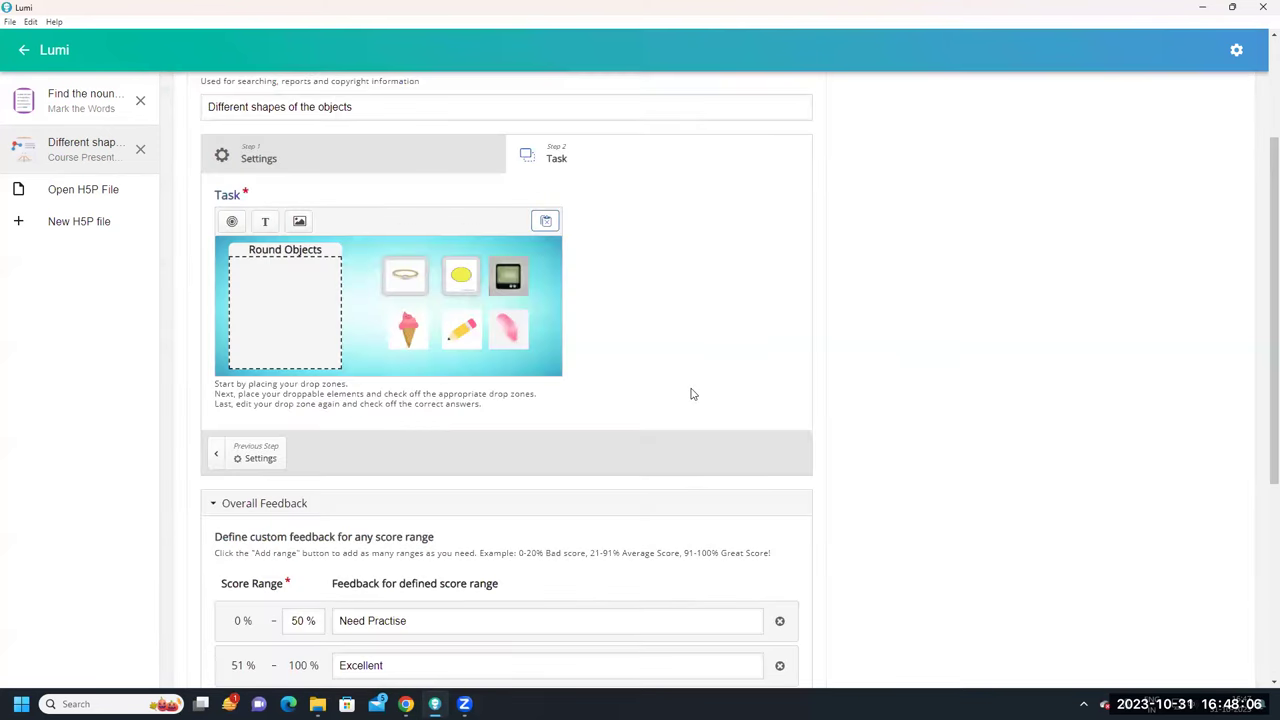
Finish editing the drag-and-drop task and delete the blank first slide of the presentation
scroll(690, 394, up, 1)
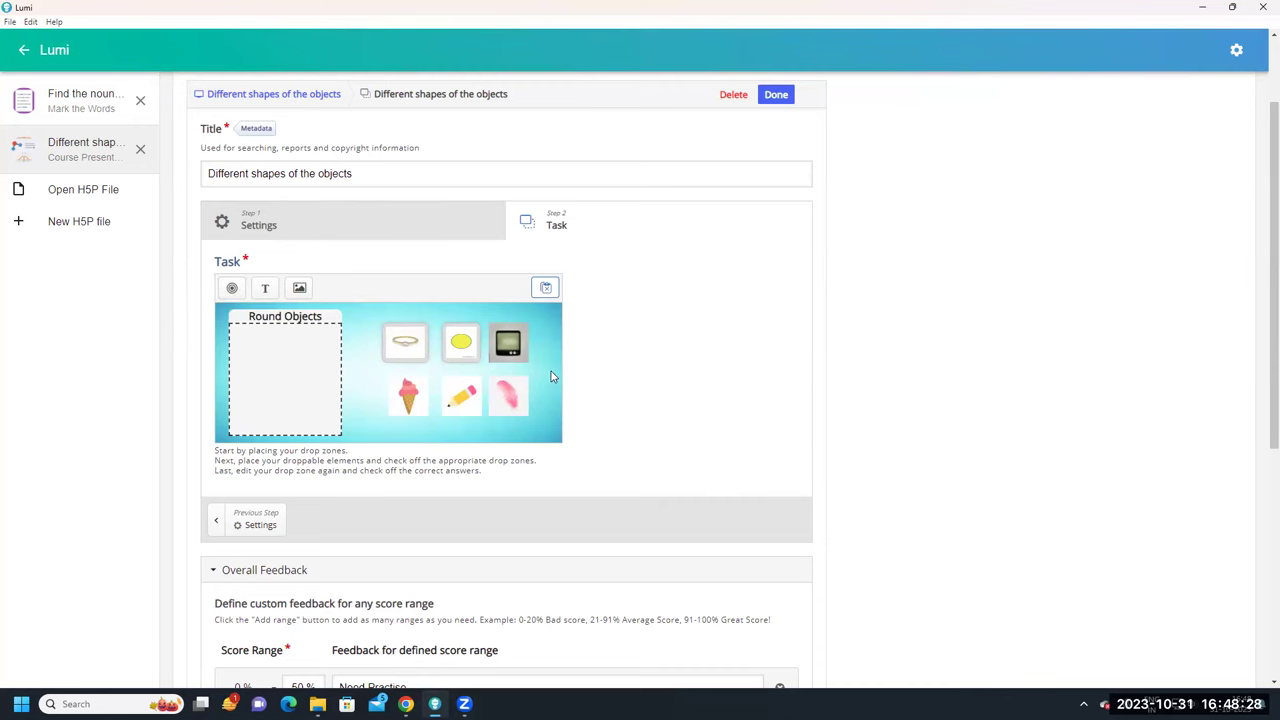
scroll(551, 371, up, 2)
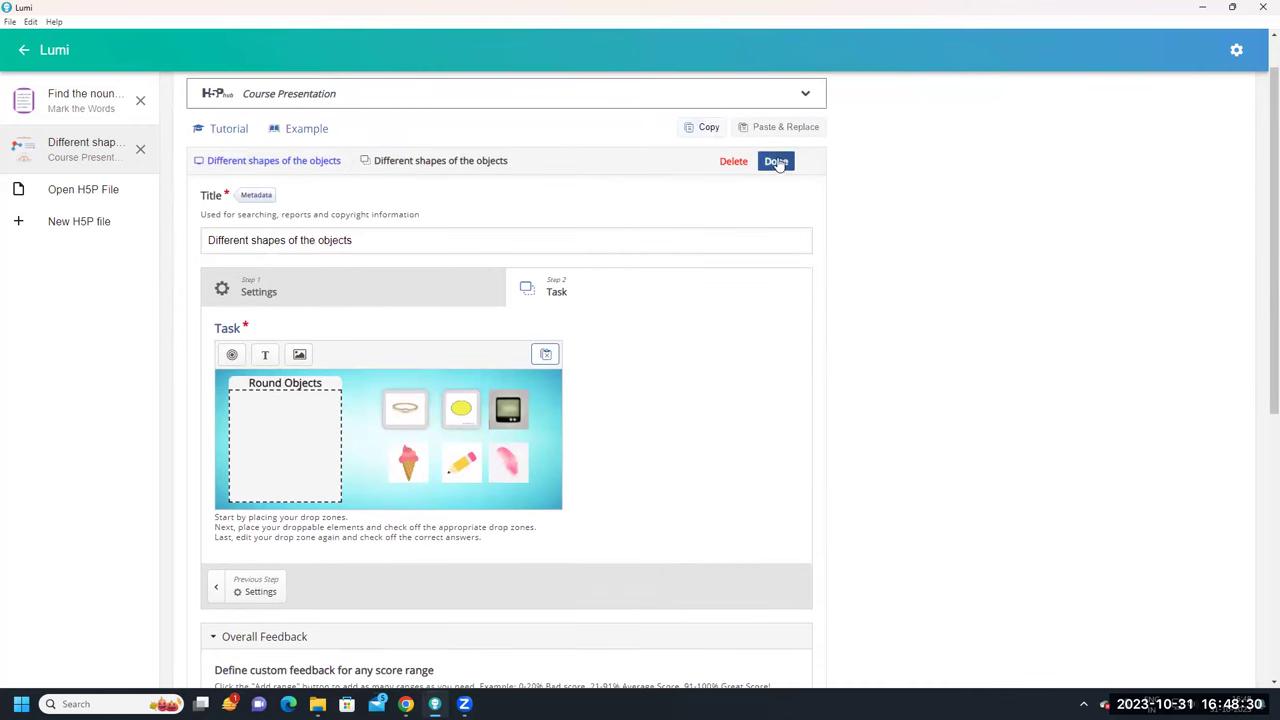
click(777, 161)
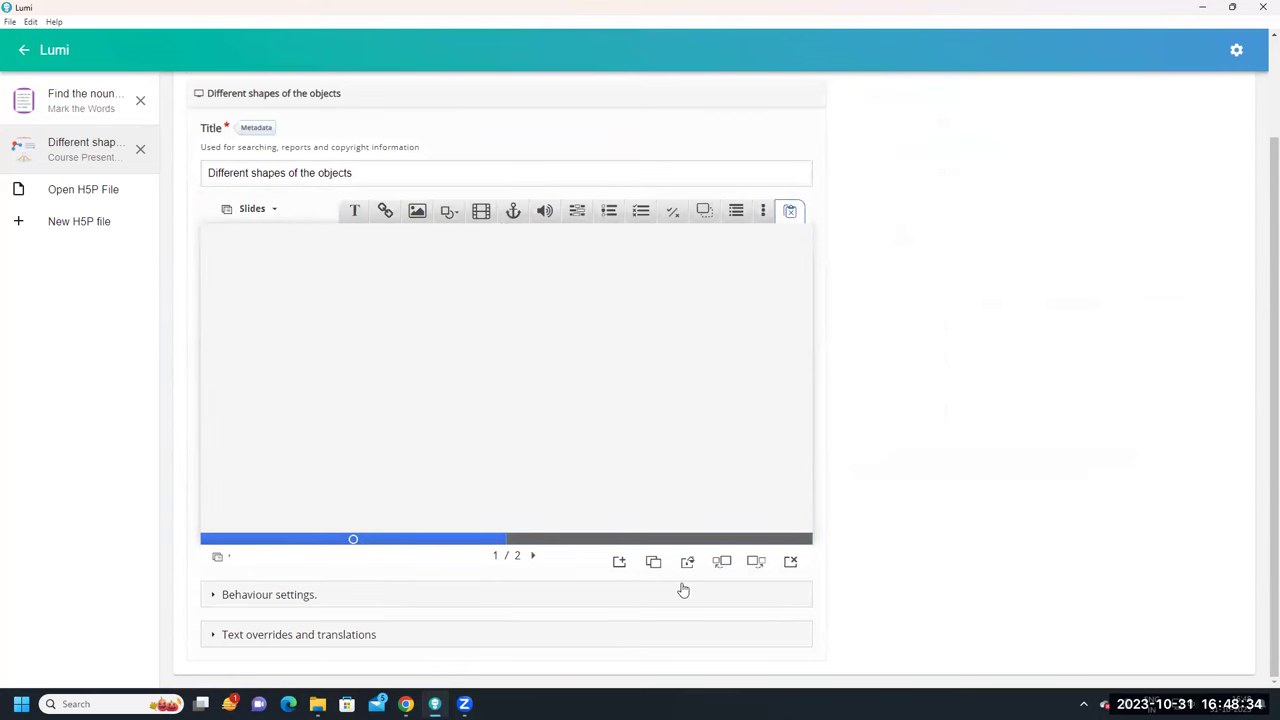
click(792, 563)
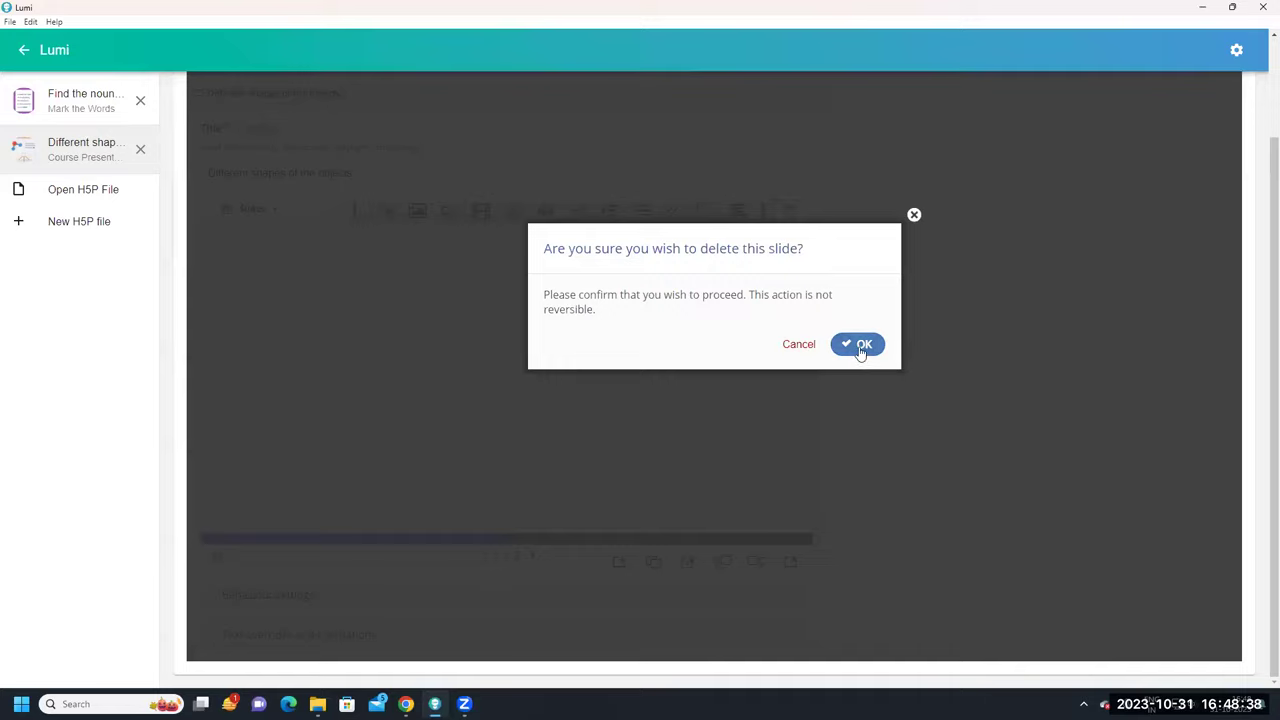
click(860, 346)
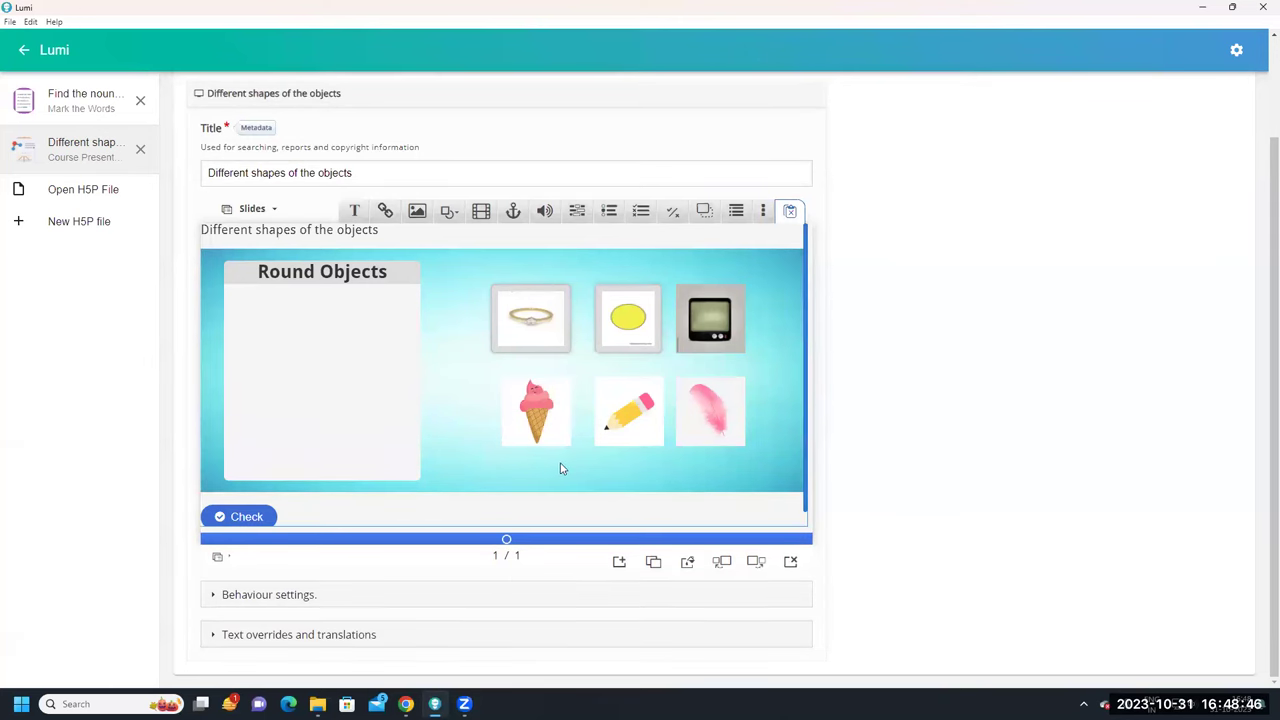
scroll(562, 467, up, 1)
scroll(562, 467, up, 1)
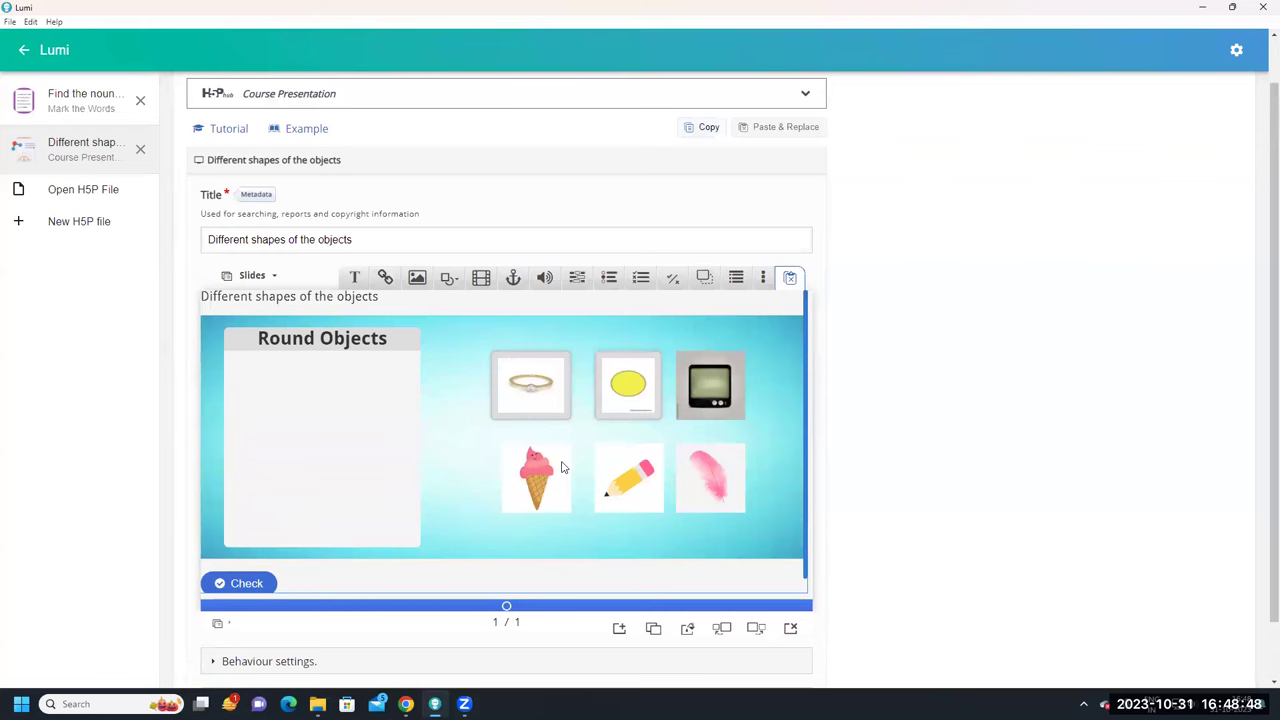
scroll(562, 467, down, 1)
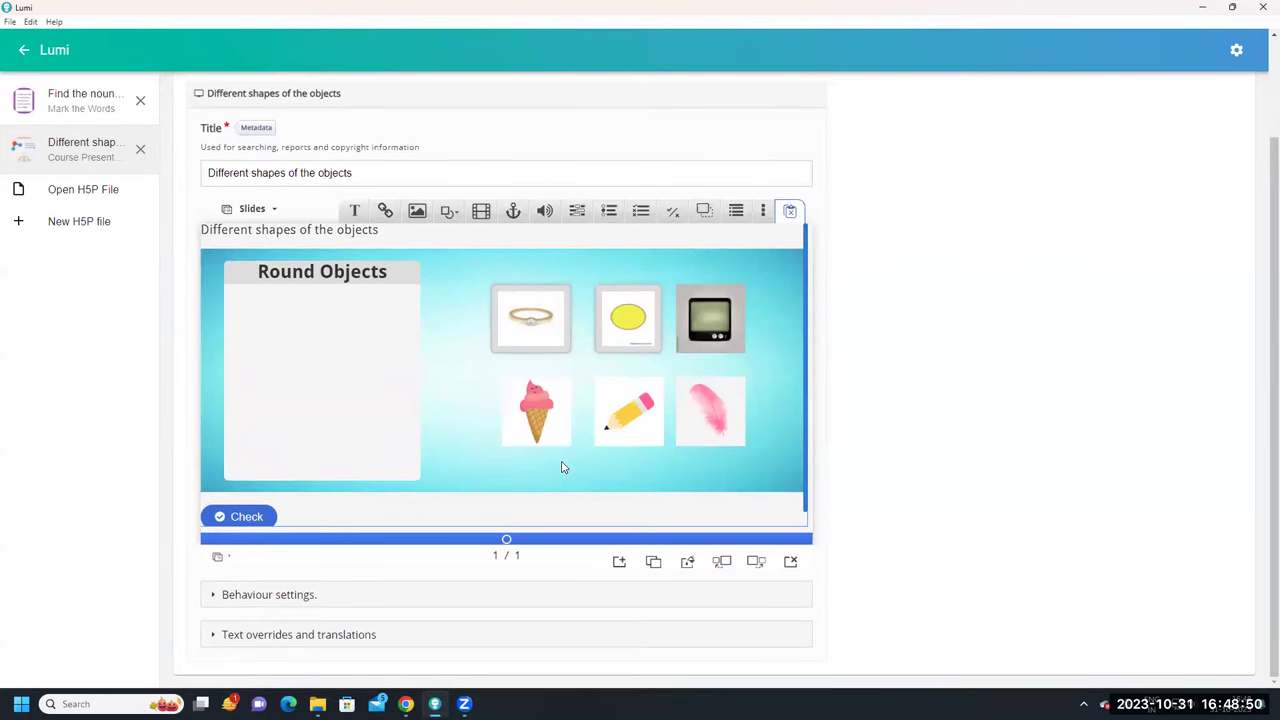
scroll(641, 372, up, 1)
scroll(634, 389, down, 1)
Mark the Ring and Circle images as correct elements of the task's Round Objects drop zone and finish editing the task
double_click(465, 379)
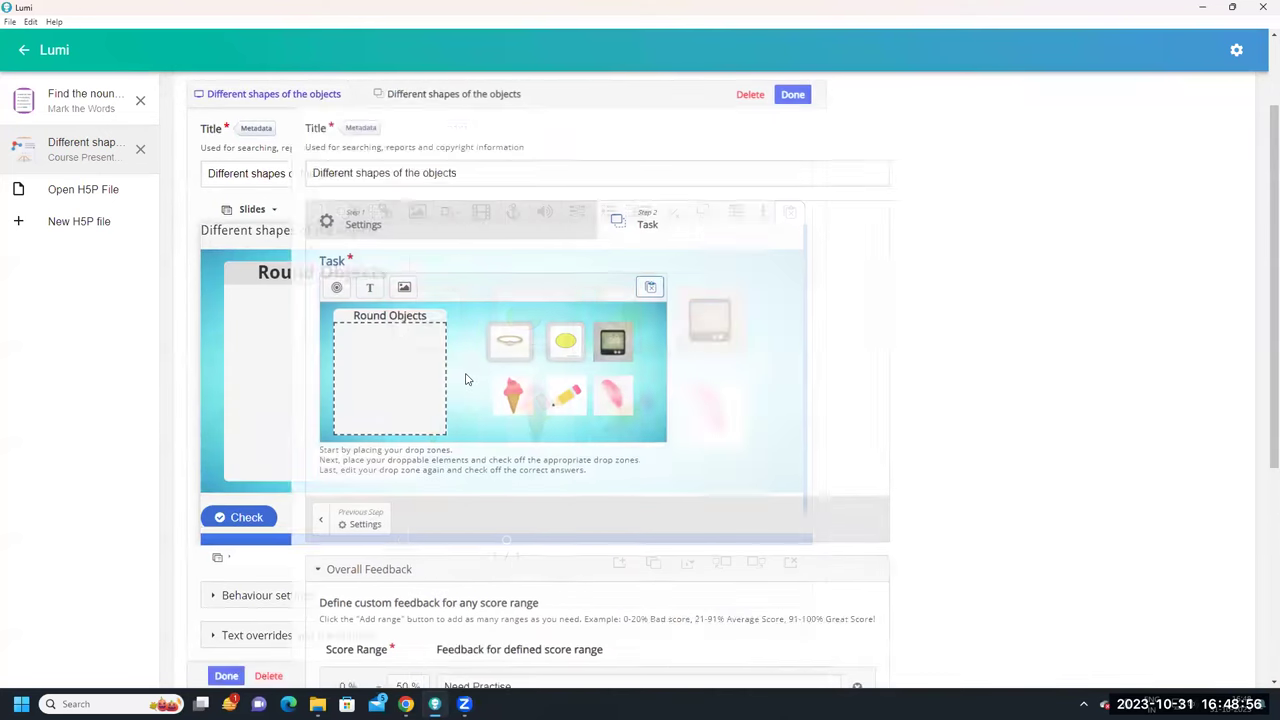
double_click(293, 327)
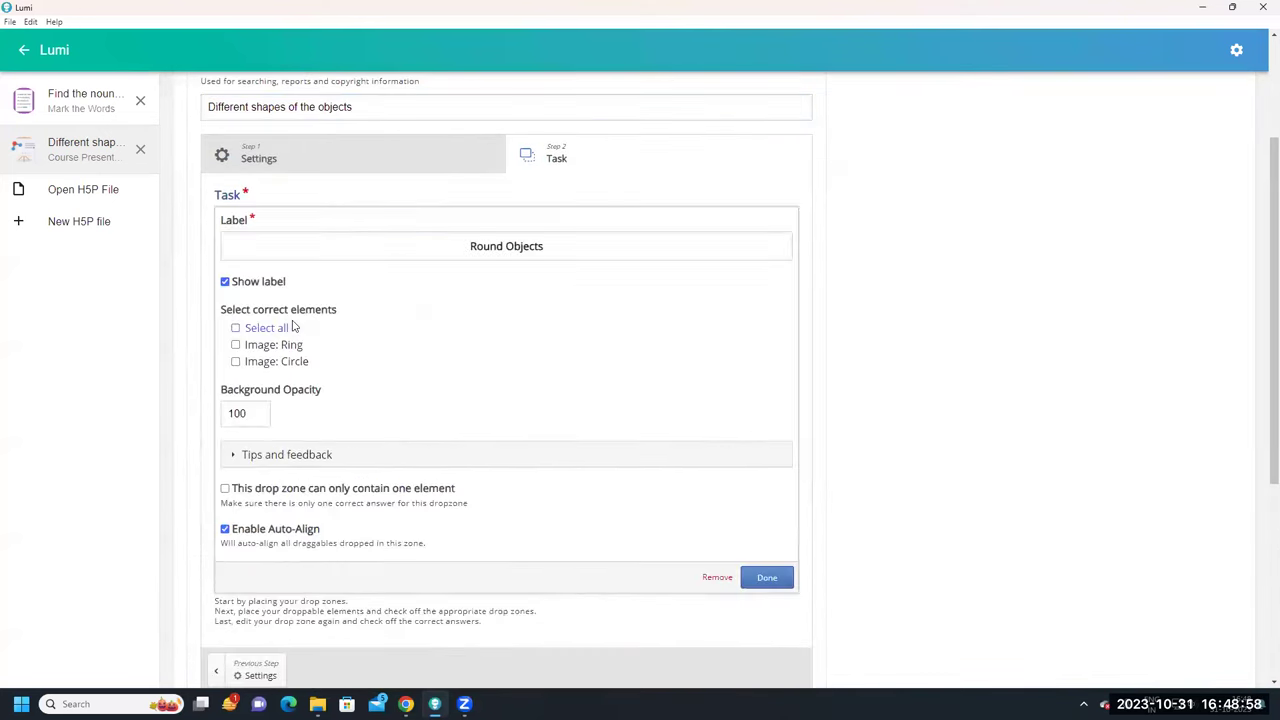
scroll(325, 321, up, 2)
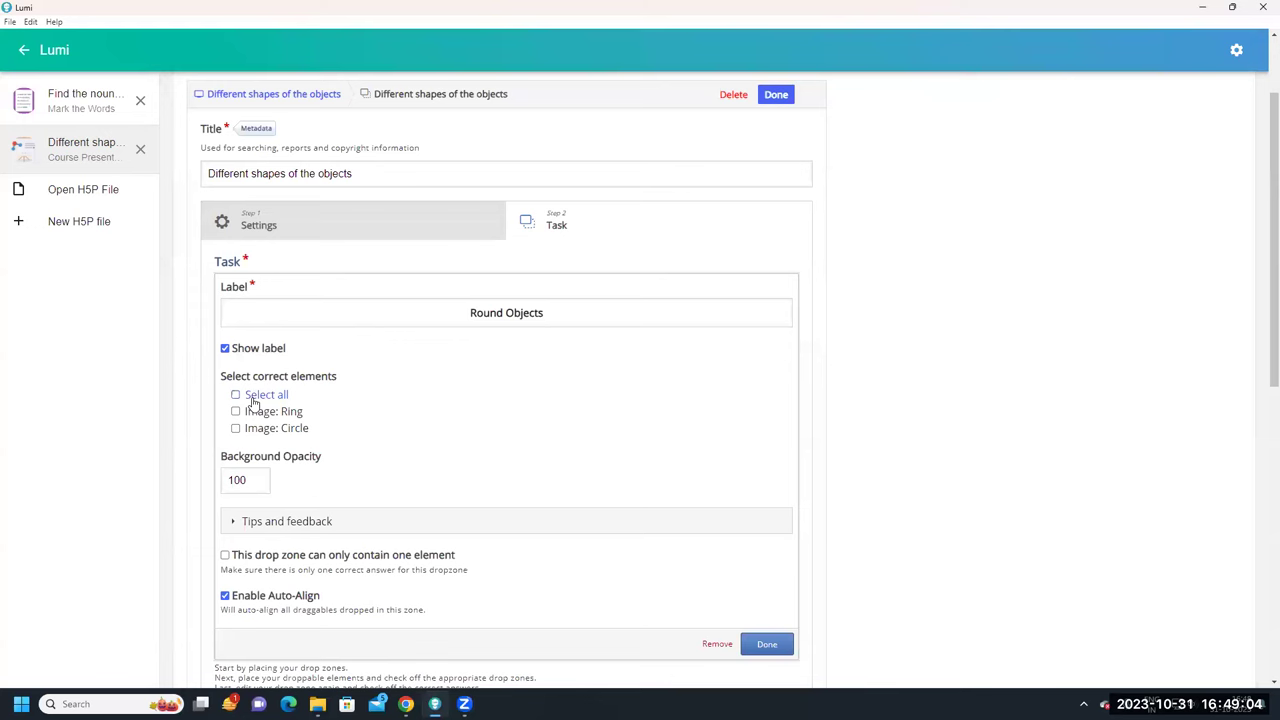
click(236, 411)
click(236, 429)
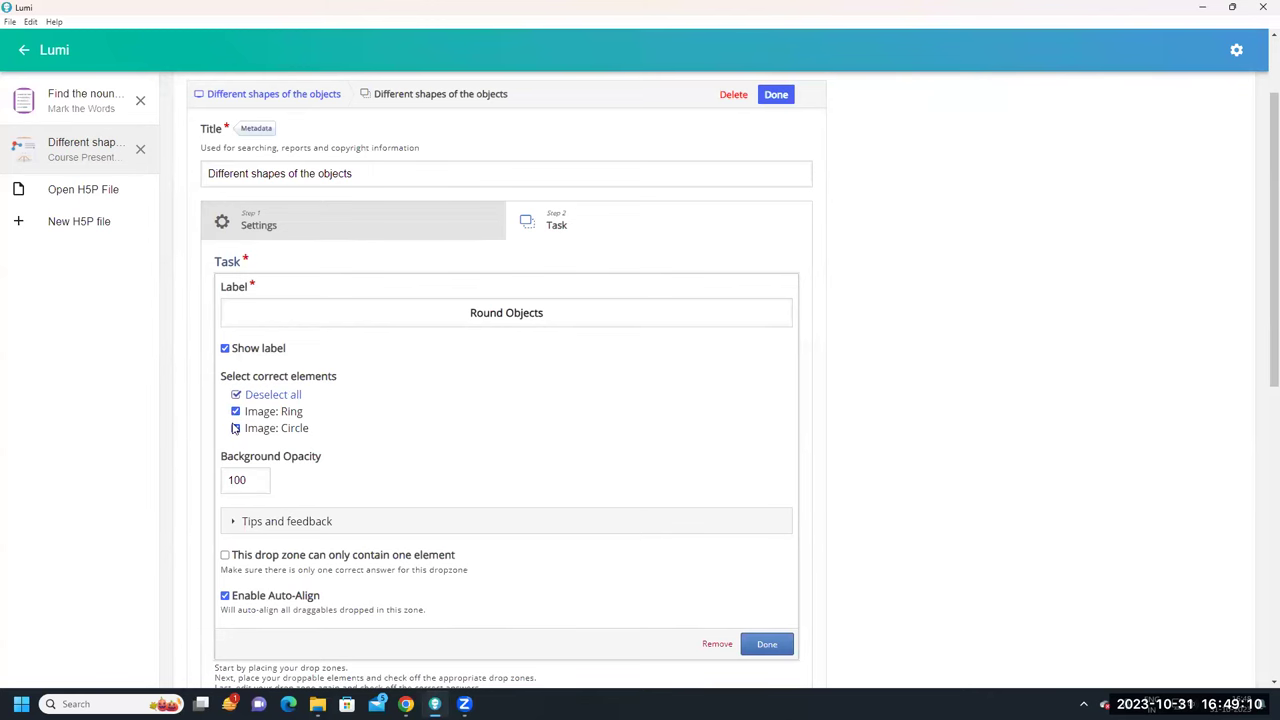
scroll(560, 500, down, 1)
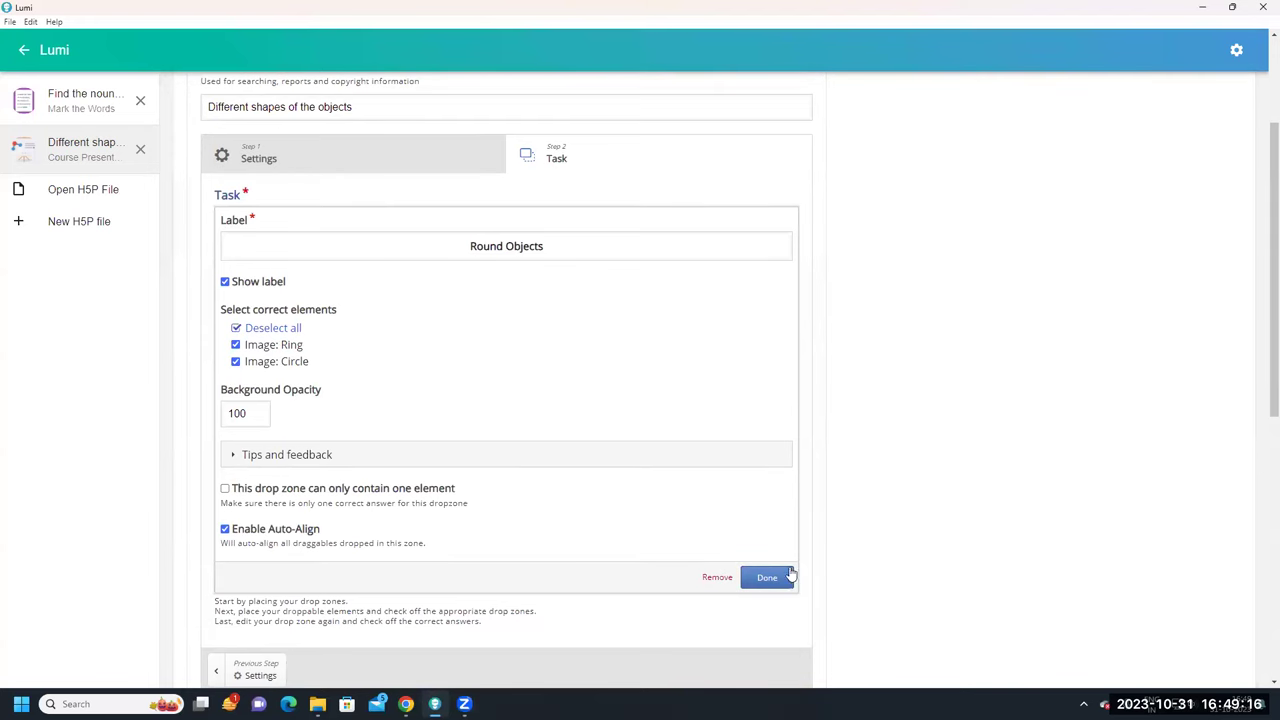
click(768, 579)
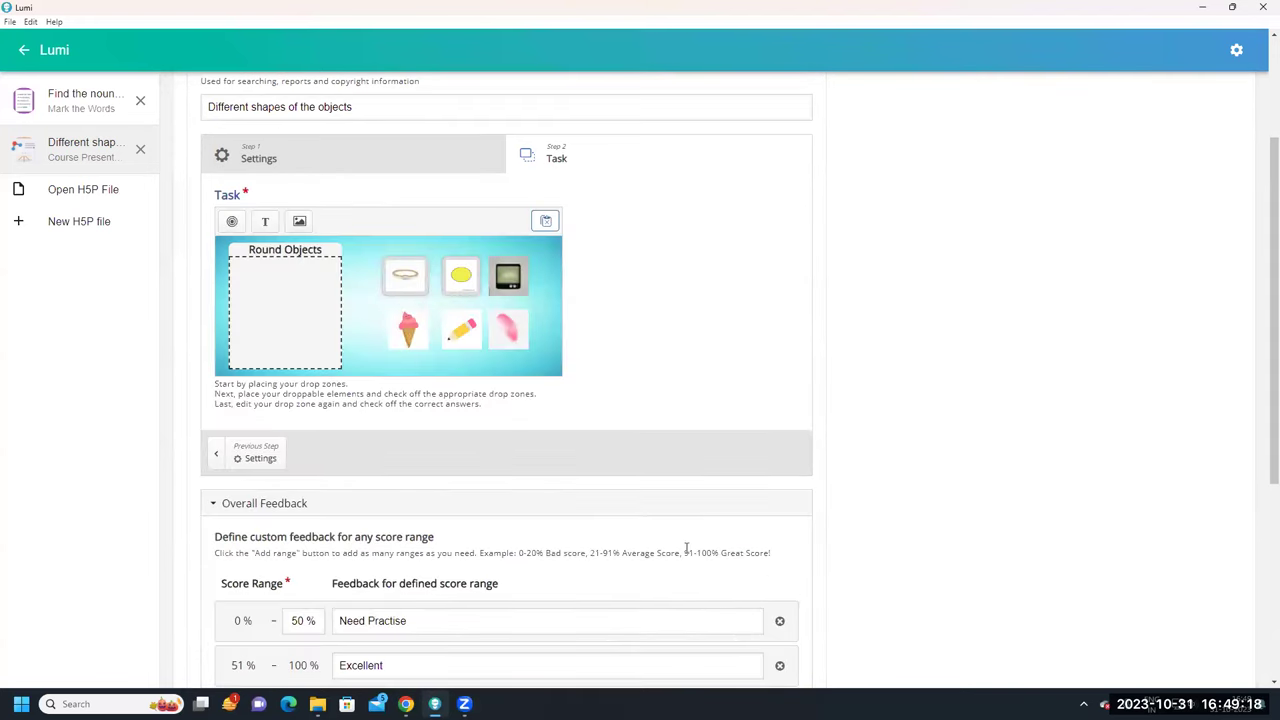
scroll(508, 513, up, 2)
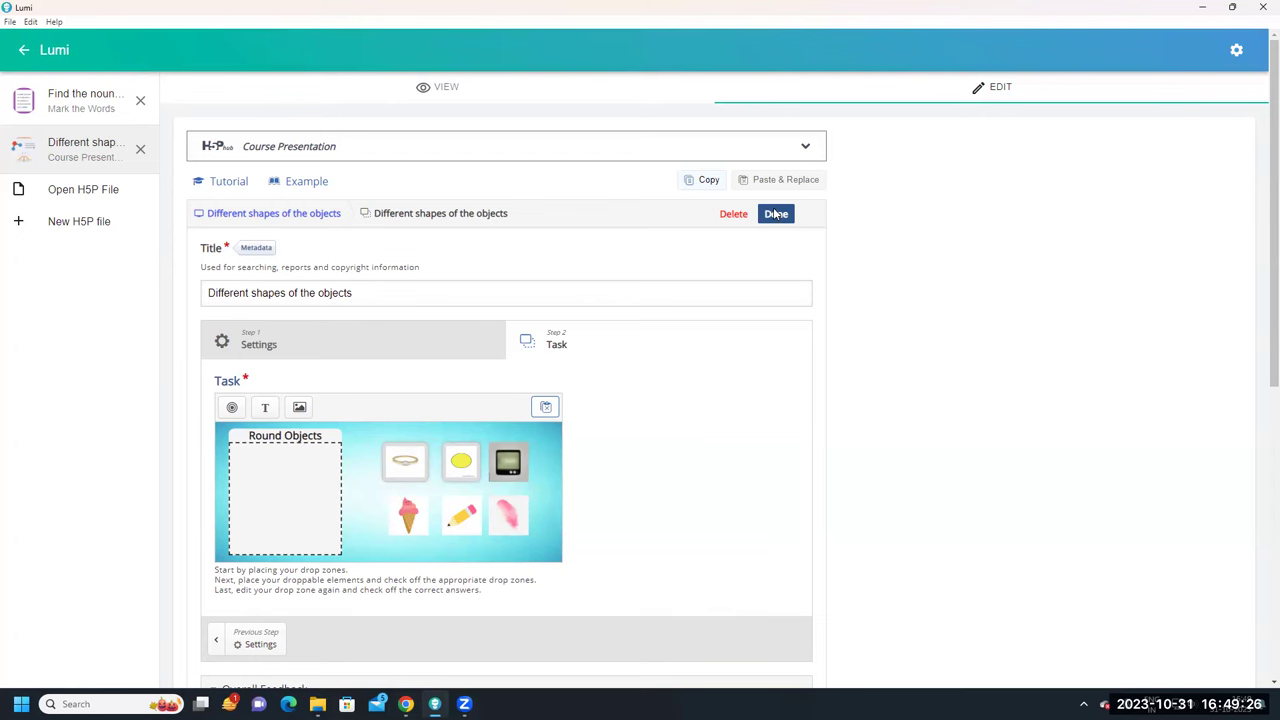
click(776, 214)
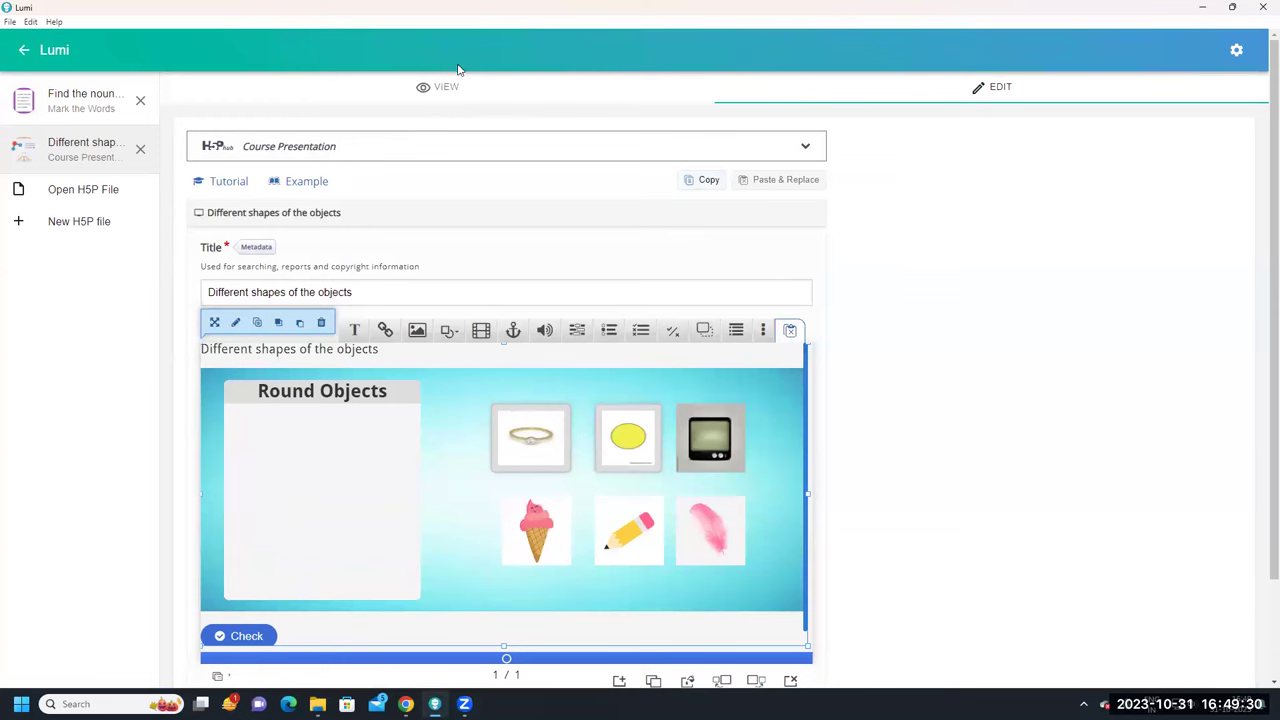
Preview the presentation, place the ring and circle in Round Objects, and try dropping the ice cream and pencil there
click(446, 88)
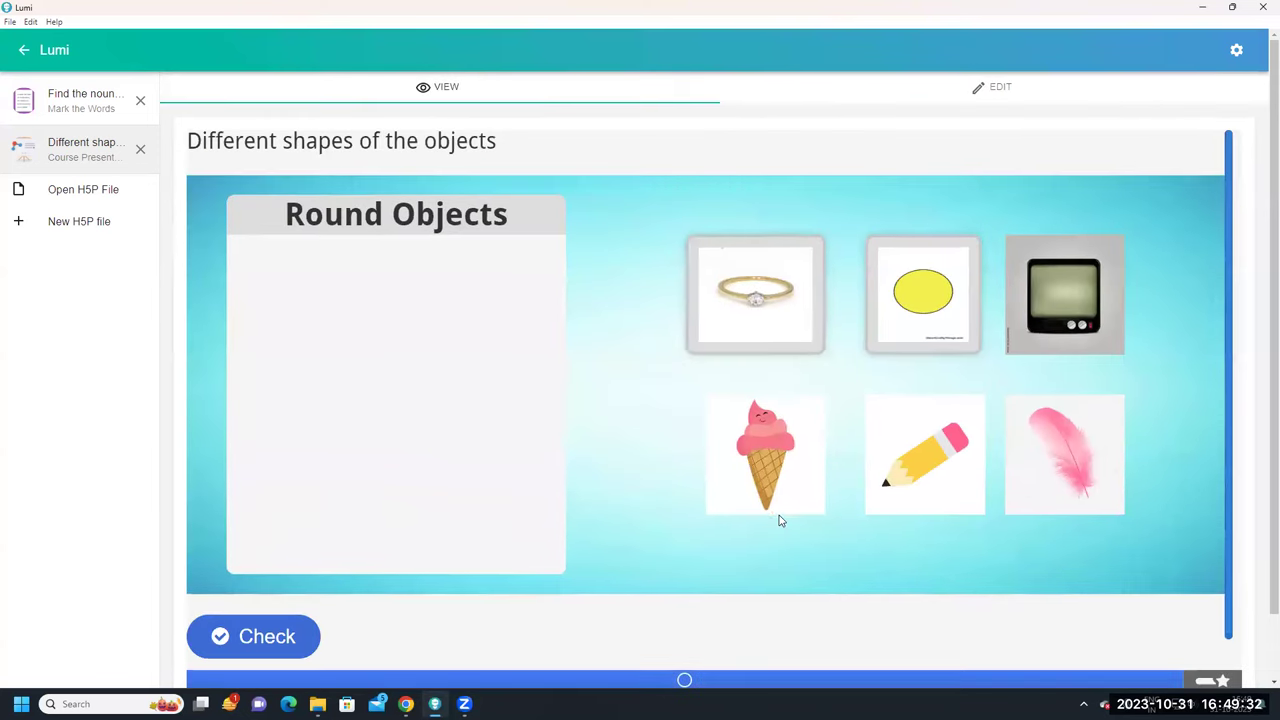
scroll(777, 520, down, 1)
drag(760, 309, 325, 342)
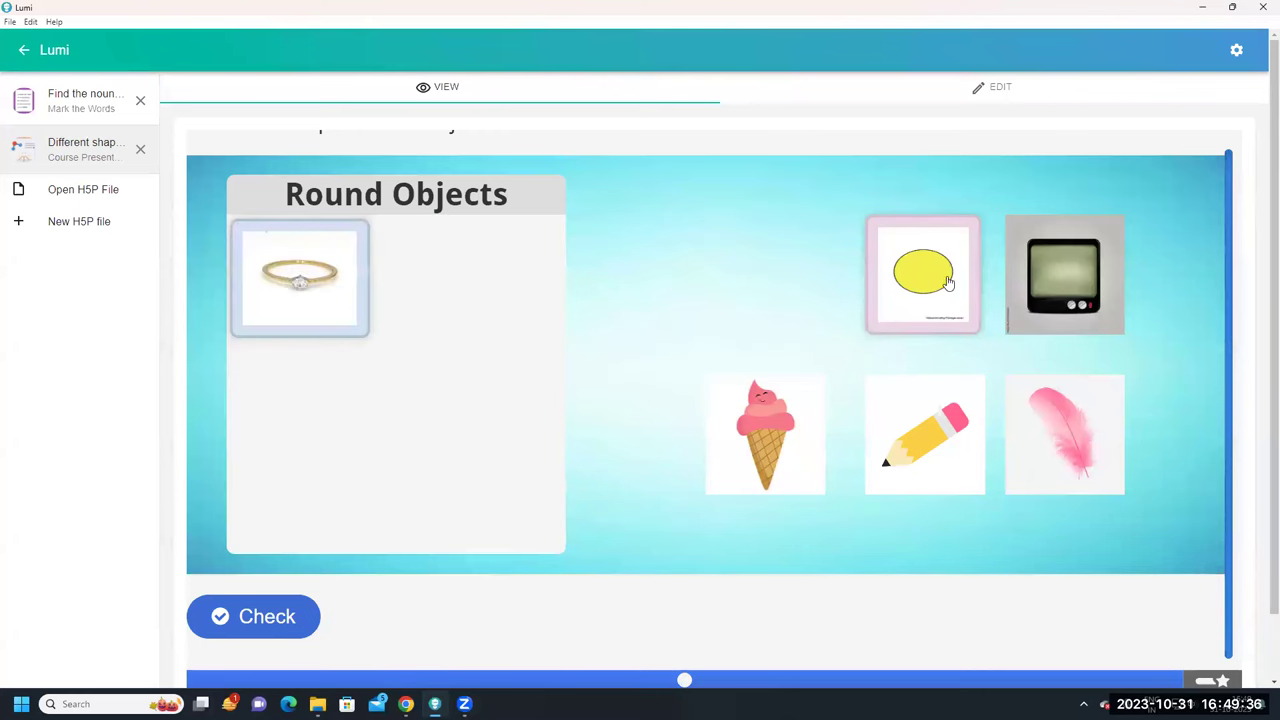
drag(930, 283, 420, 285)
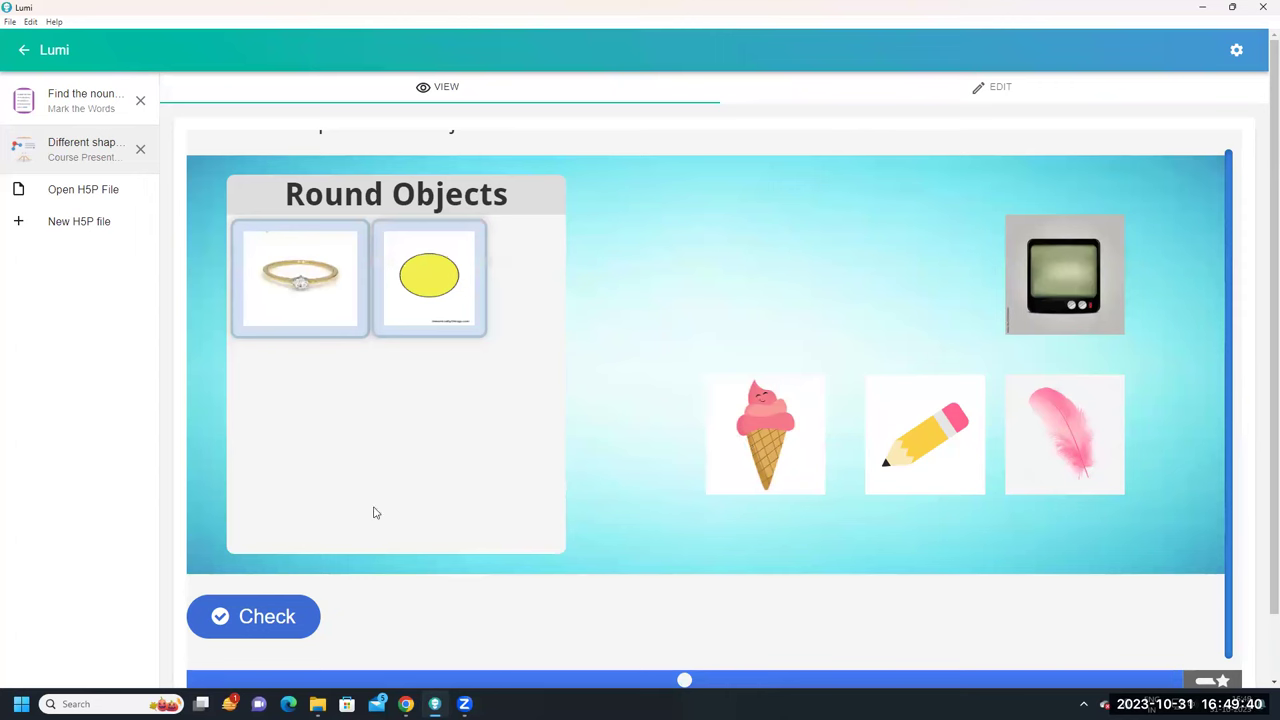
drag(776, 470, 323, 428)
mouse_move(927, 452)
mouse_down()
mouse_move(345, 426)
mouse_move(331, 437)
mouse_up()
Check the previewed task's answers, review the score and feedback, and return to editing the presentation
click(273, 620)
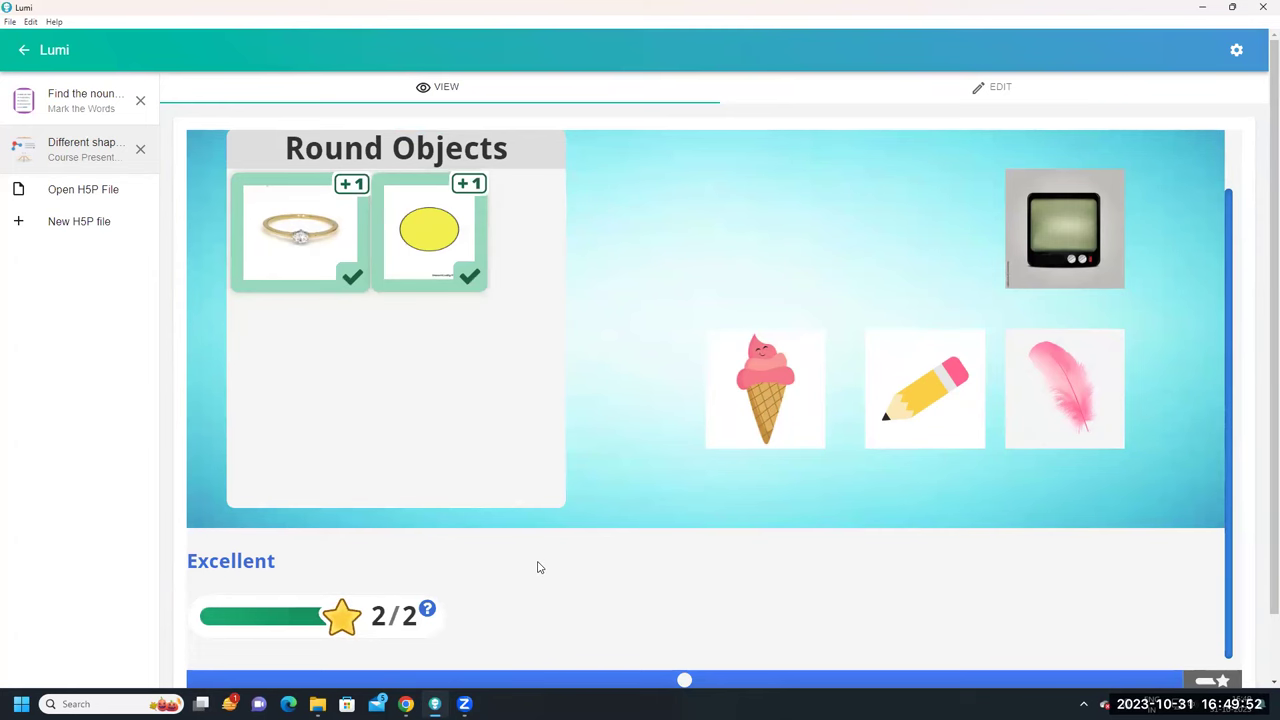
scroll(486, 405, up, 1)
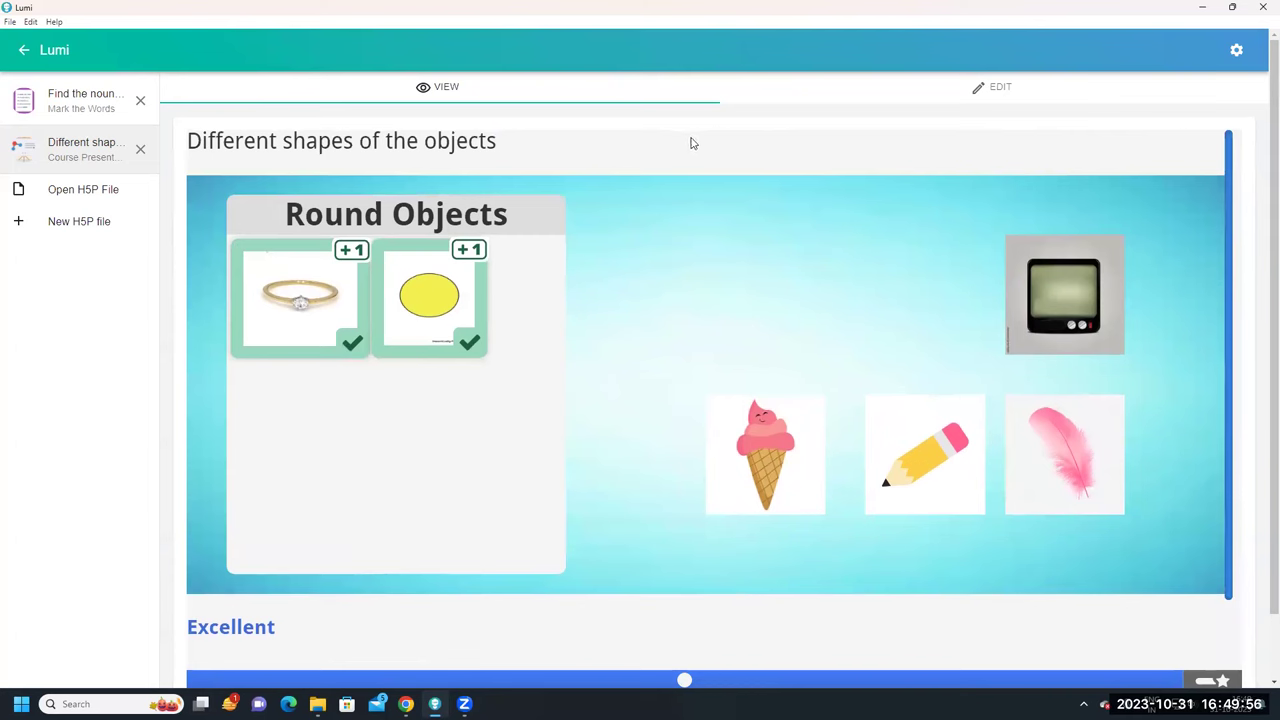
click(1000, 91)
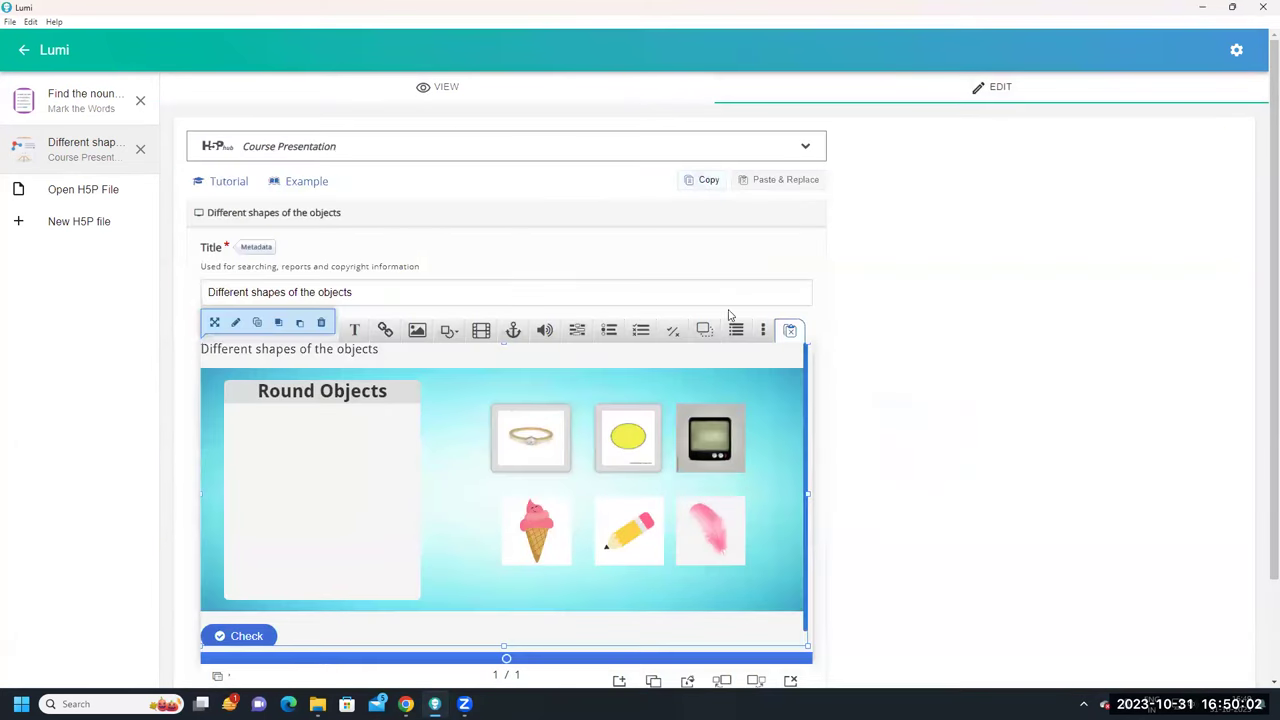
scroll(995, 314, down, 1)
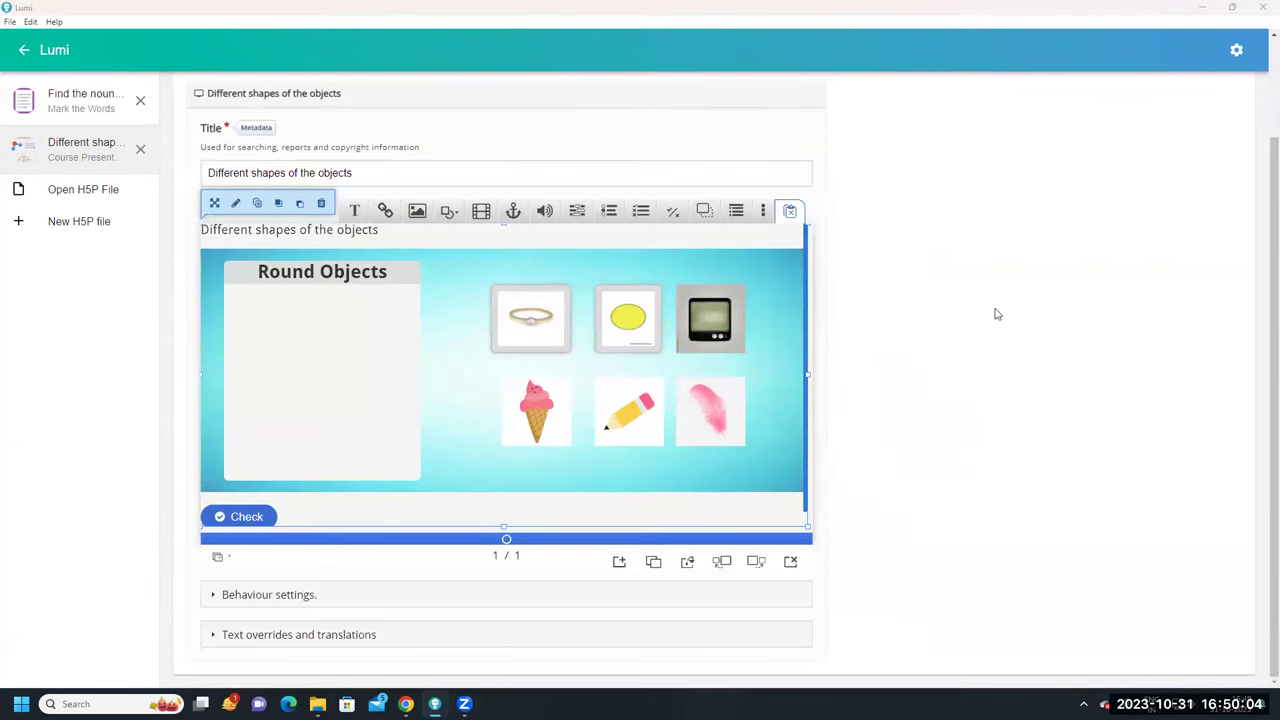
Set the presentation's Override "Show Solution" button and Override "Retry" button behaviour settings to Enabled
click(297, 598)
scroll(374, 558, down, 3)
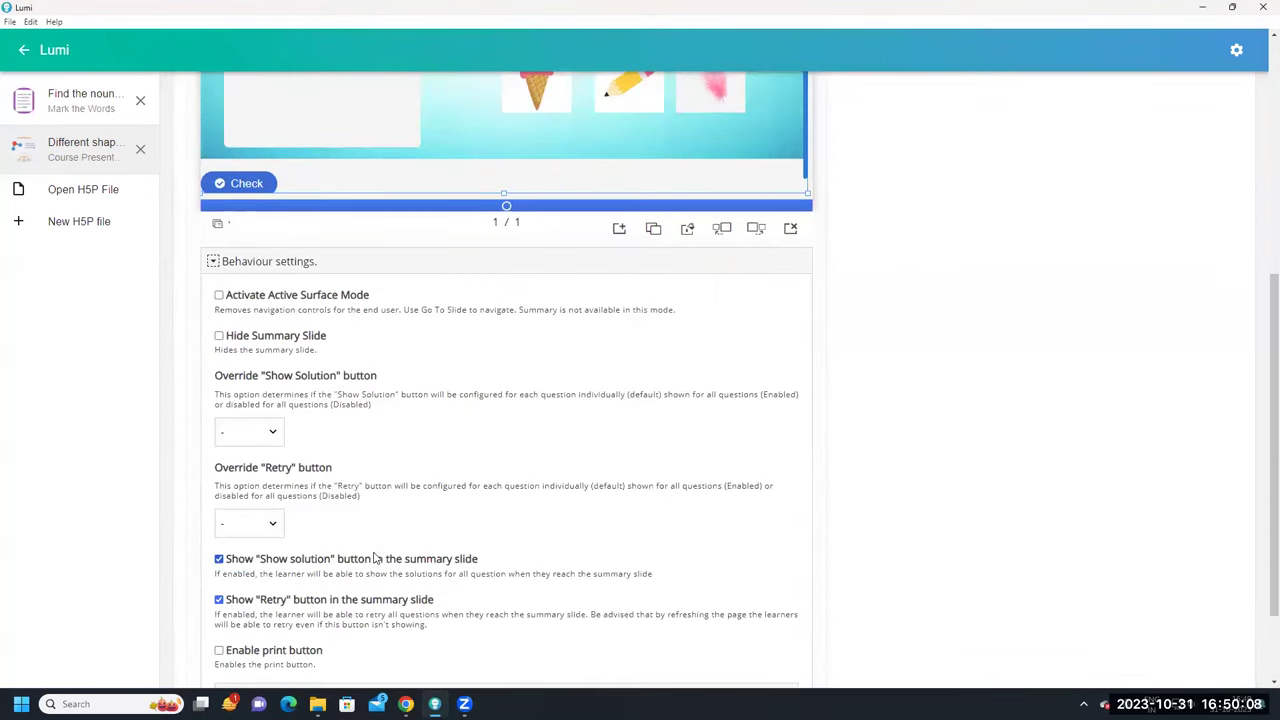
click(273, 522)
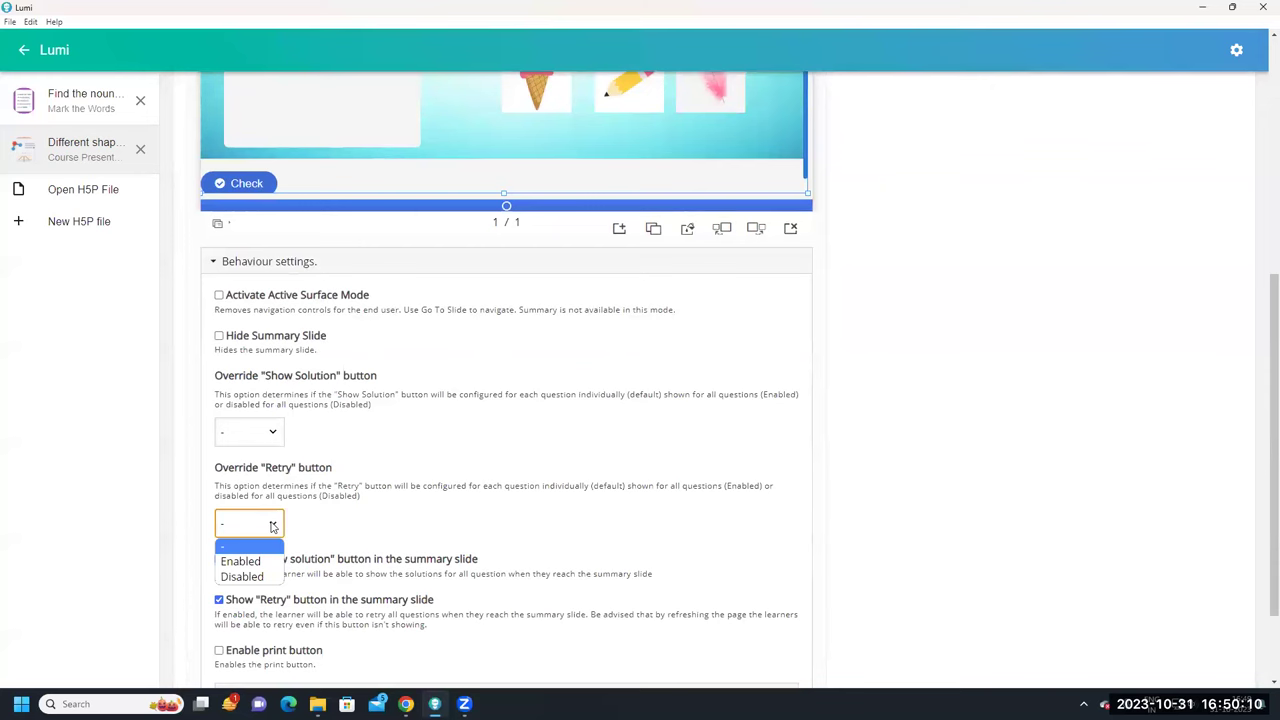
click(257, 564)
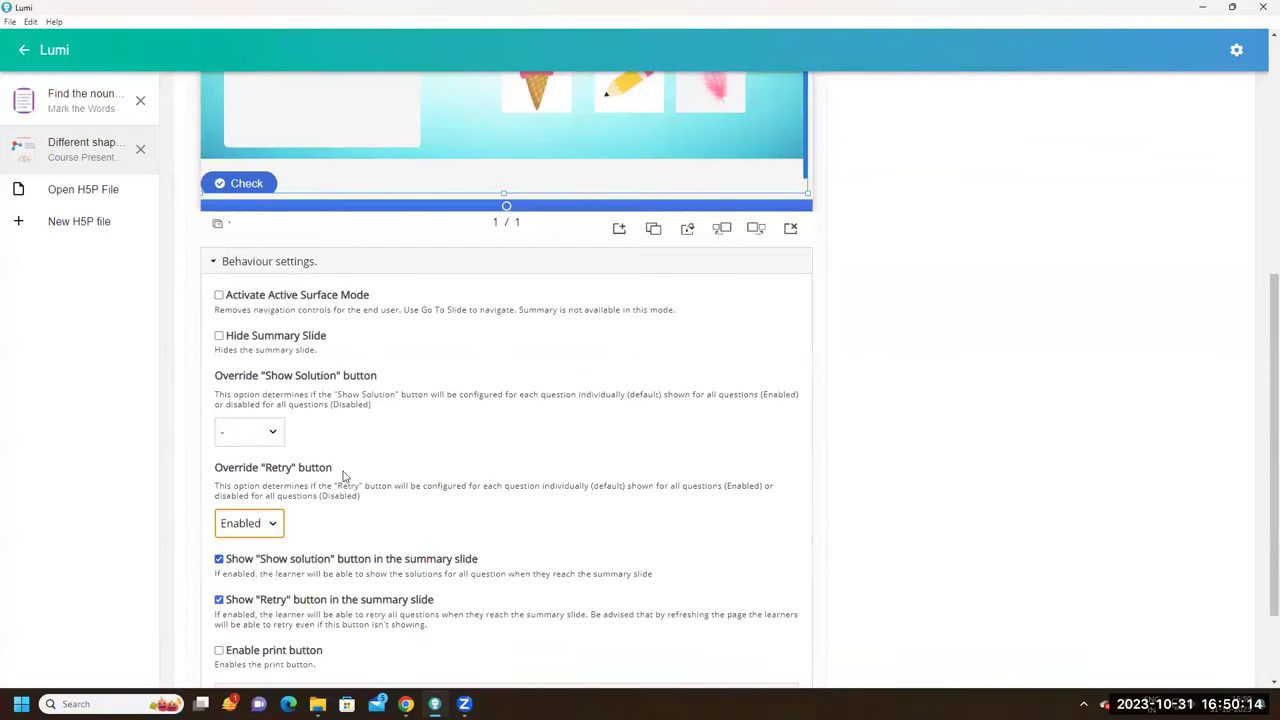
click(276, 434)
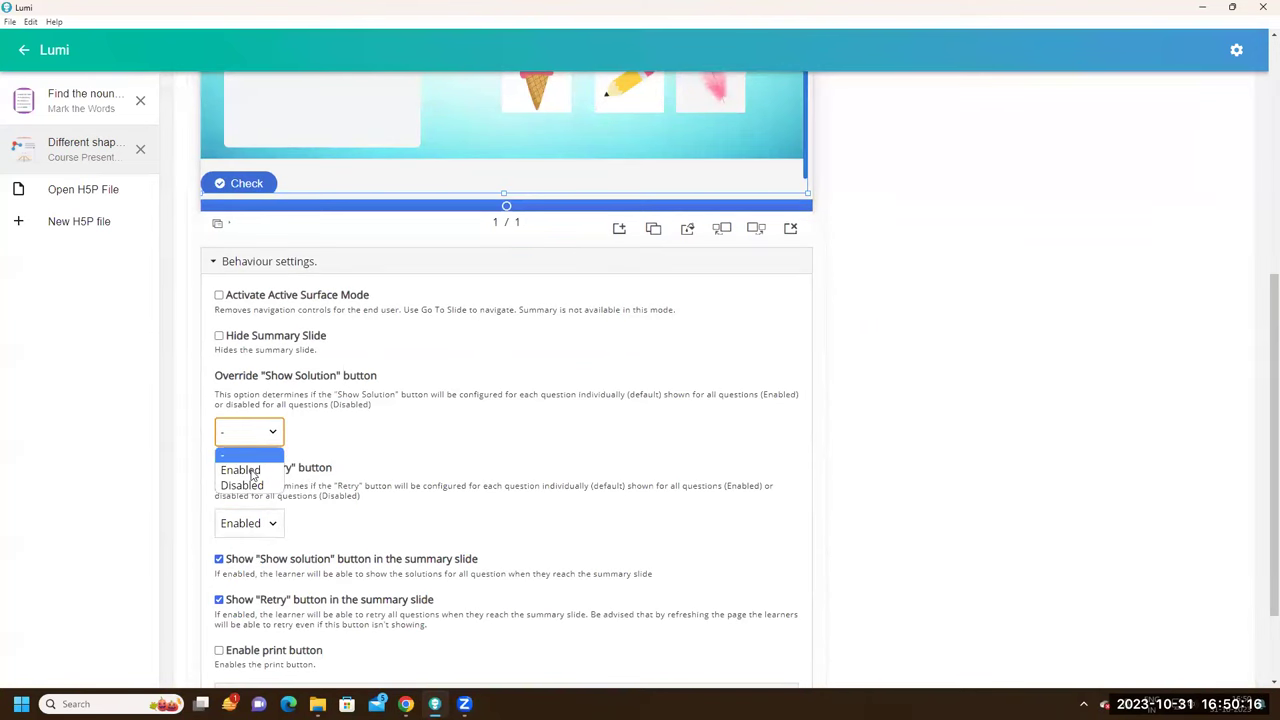
click(252, 472)
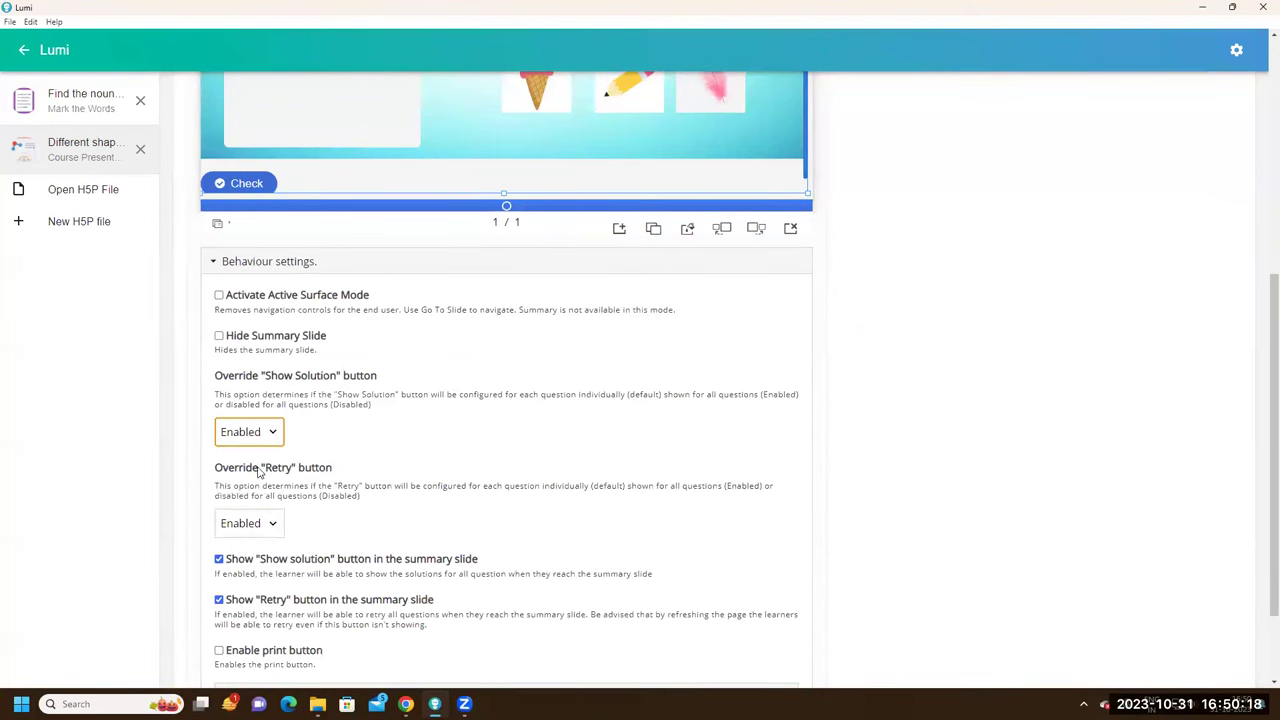
scroll(380, 490, down, 2)
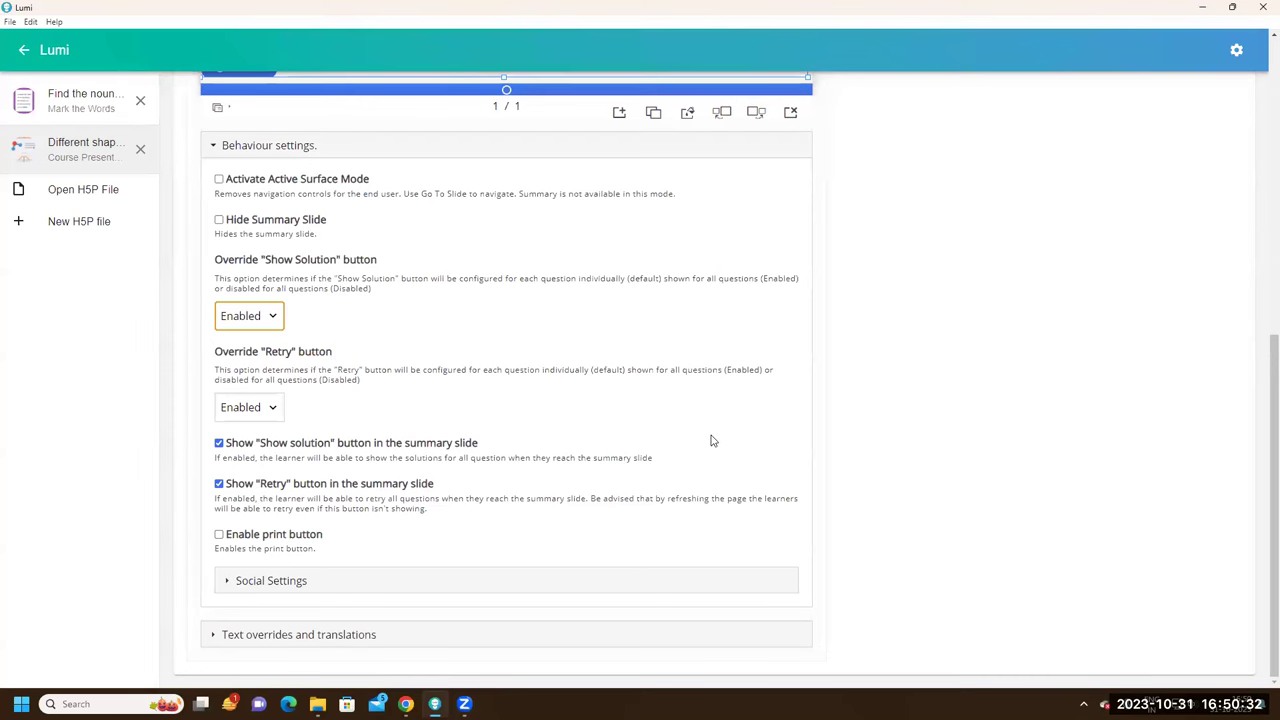
Add a new blank slide after the drag-and-drop slide in the presentation
scroll(712, 441, up, 3)
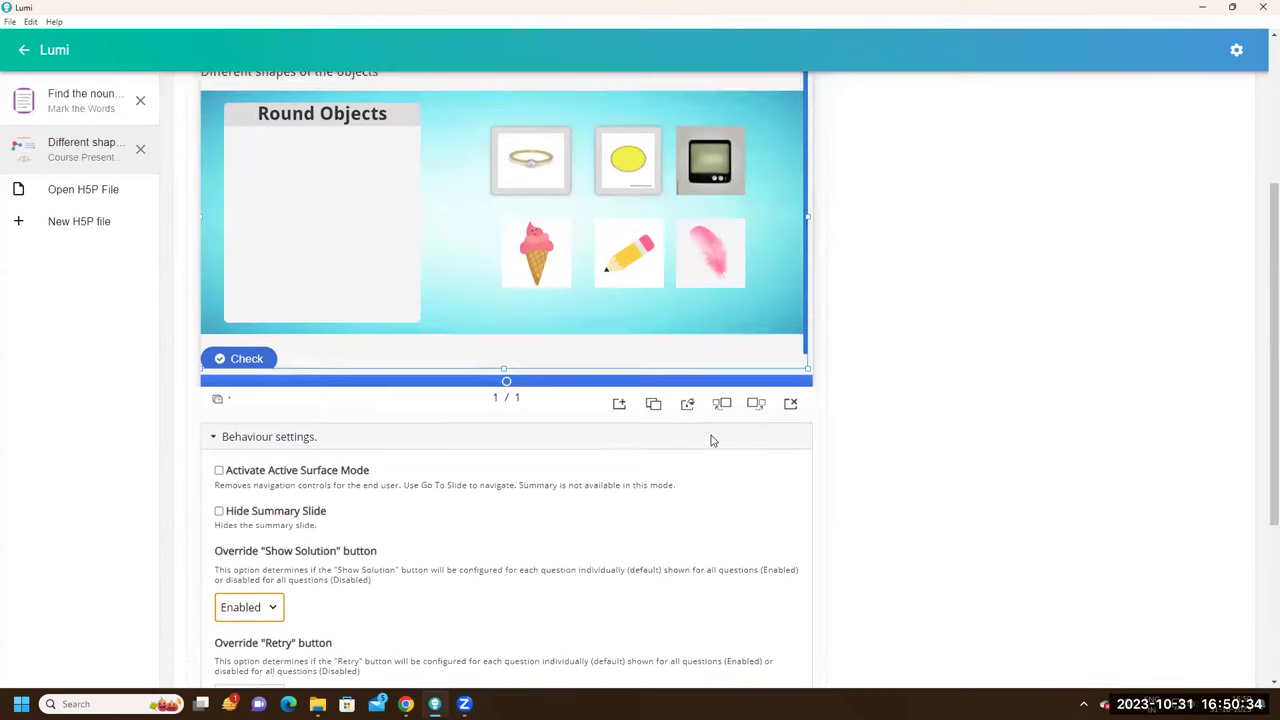
scroll(712, 441, up, 3)
scroll(660, 440, down, 2)
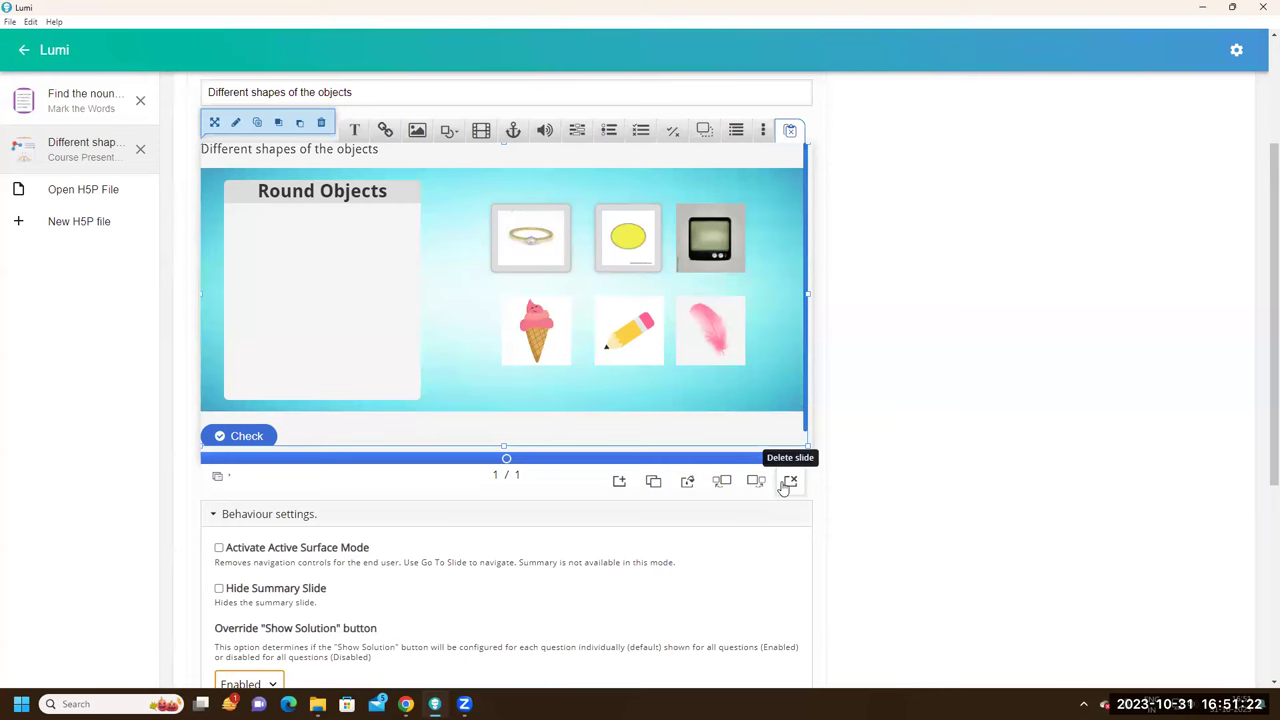
click(620, 483)
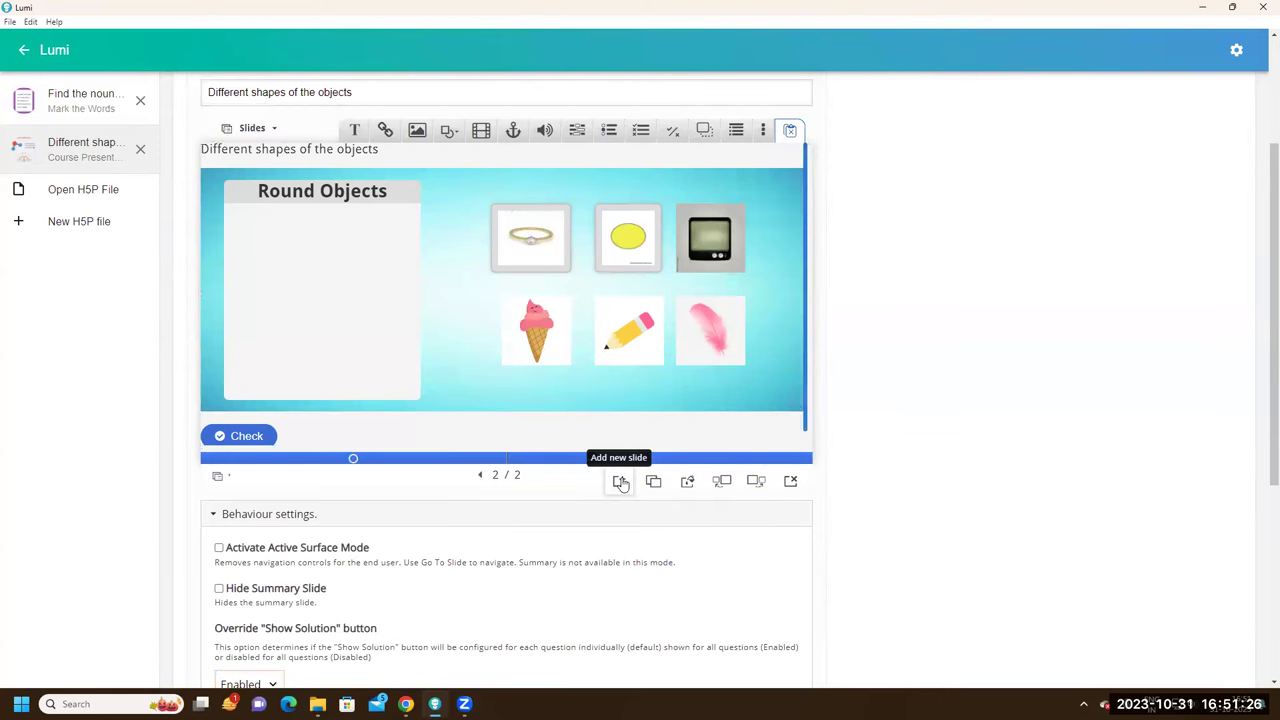
scroll(620, 483, up, 1)
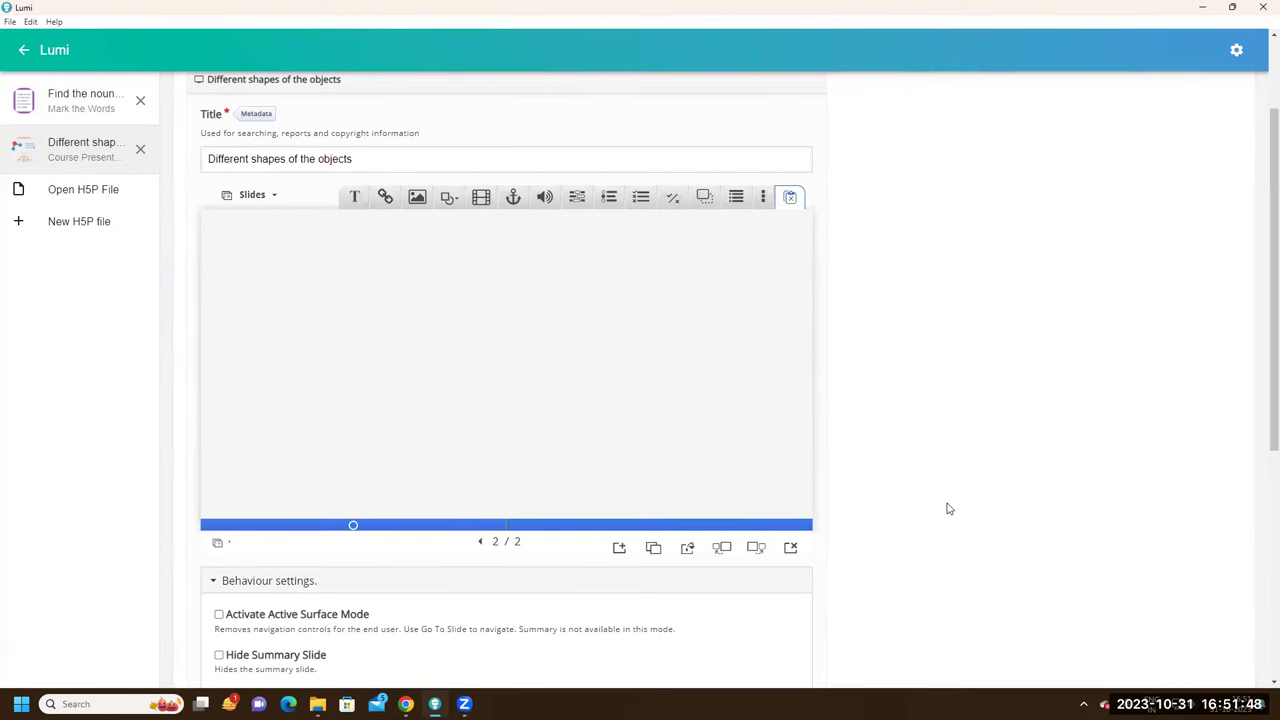
Review the behaviour settings for the solution and retry buttons, including those for the summary slide
scroll(691, 587, down, 2)
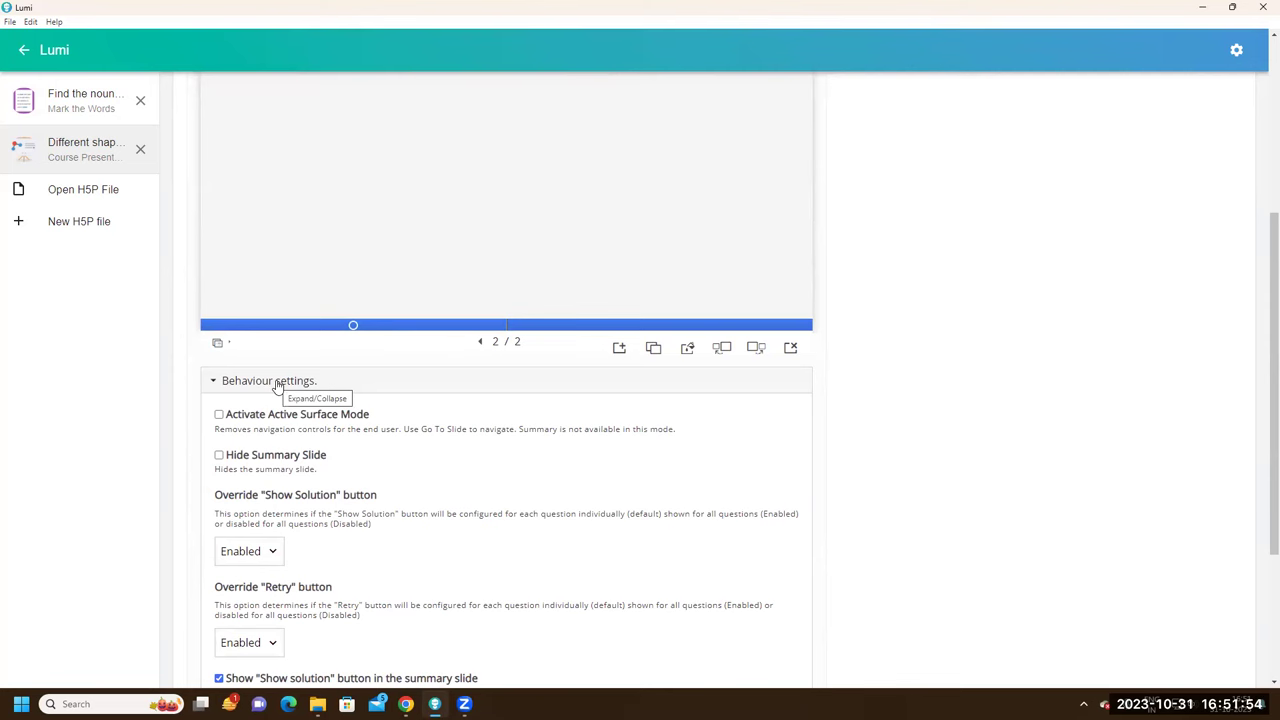
scroll(278, 386, down, 1)
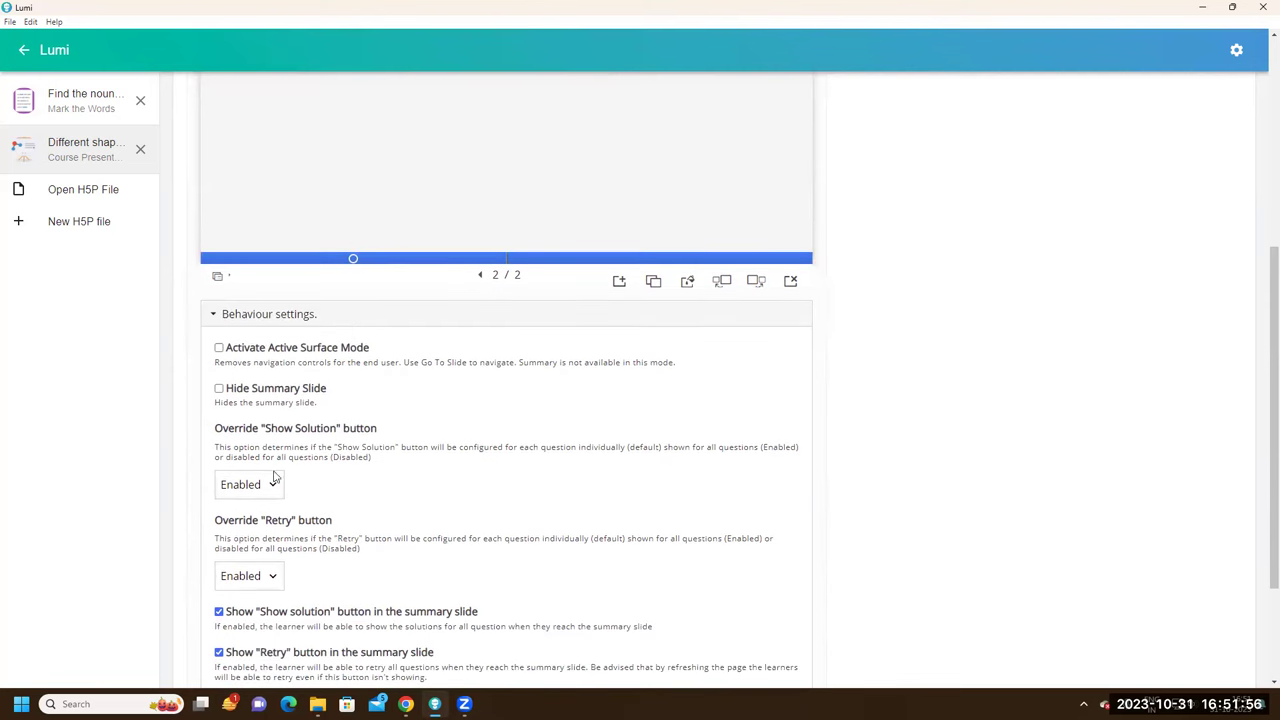
click(262, 316)
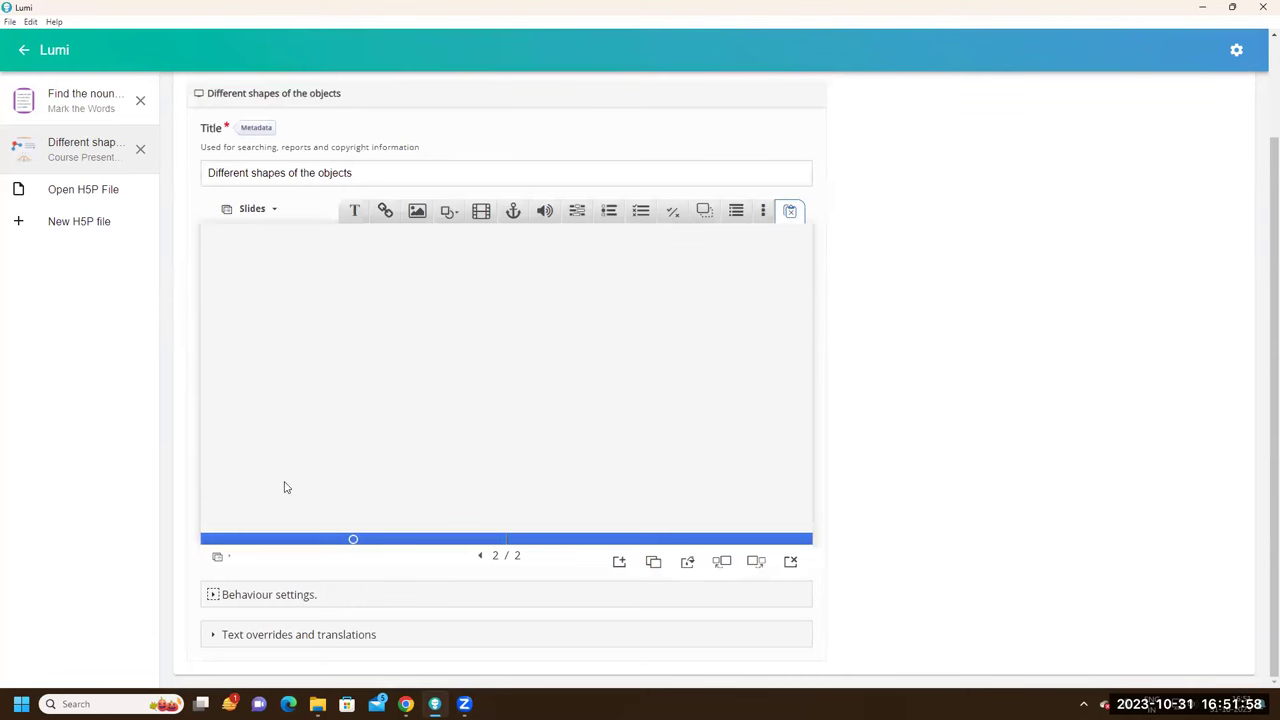
click(295, 594)
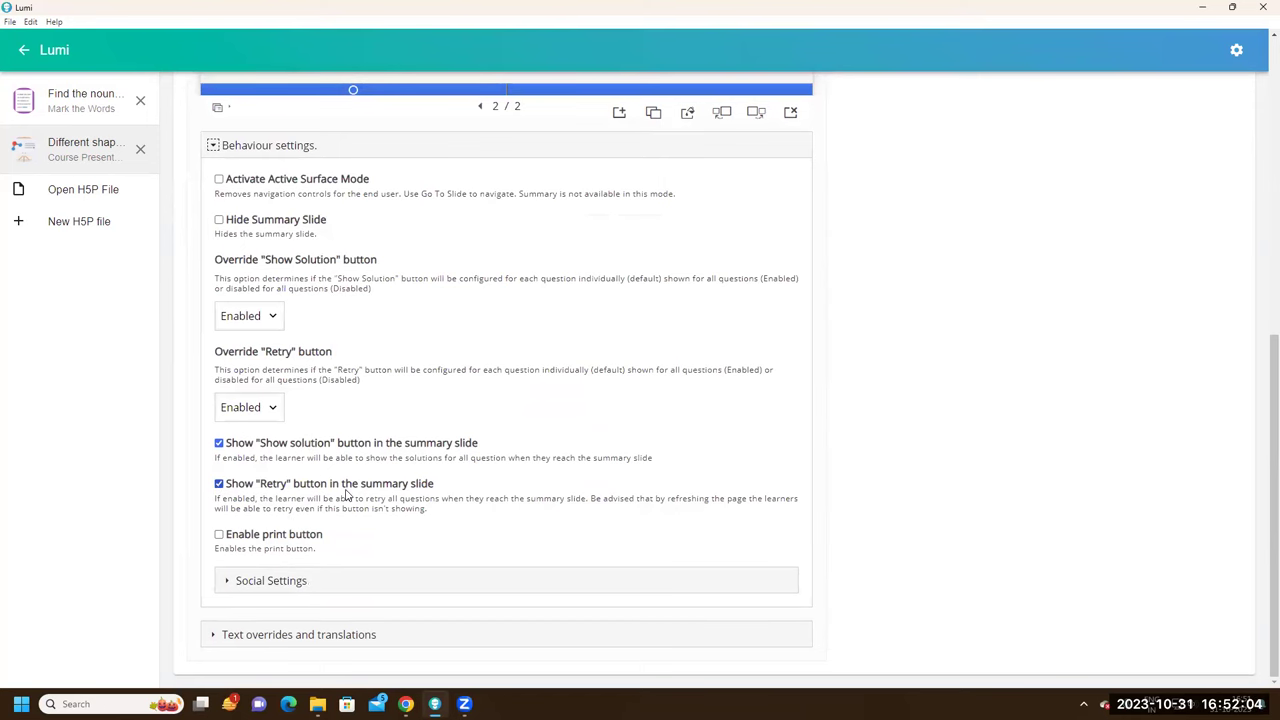
scroll(315, 528, up, 1)
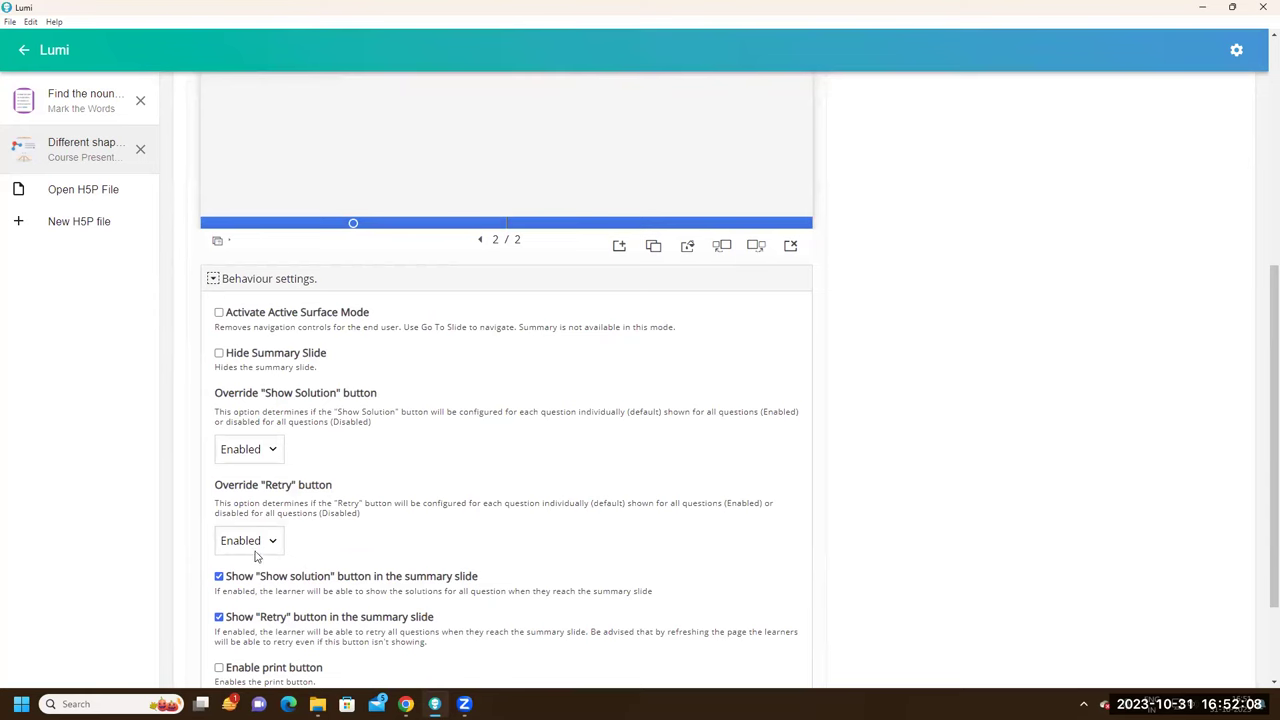
scroll(255, 555, up, 1)
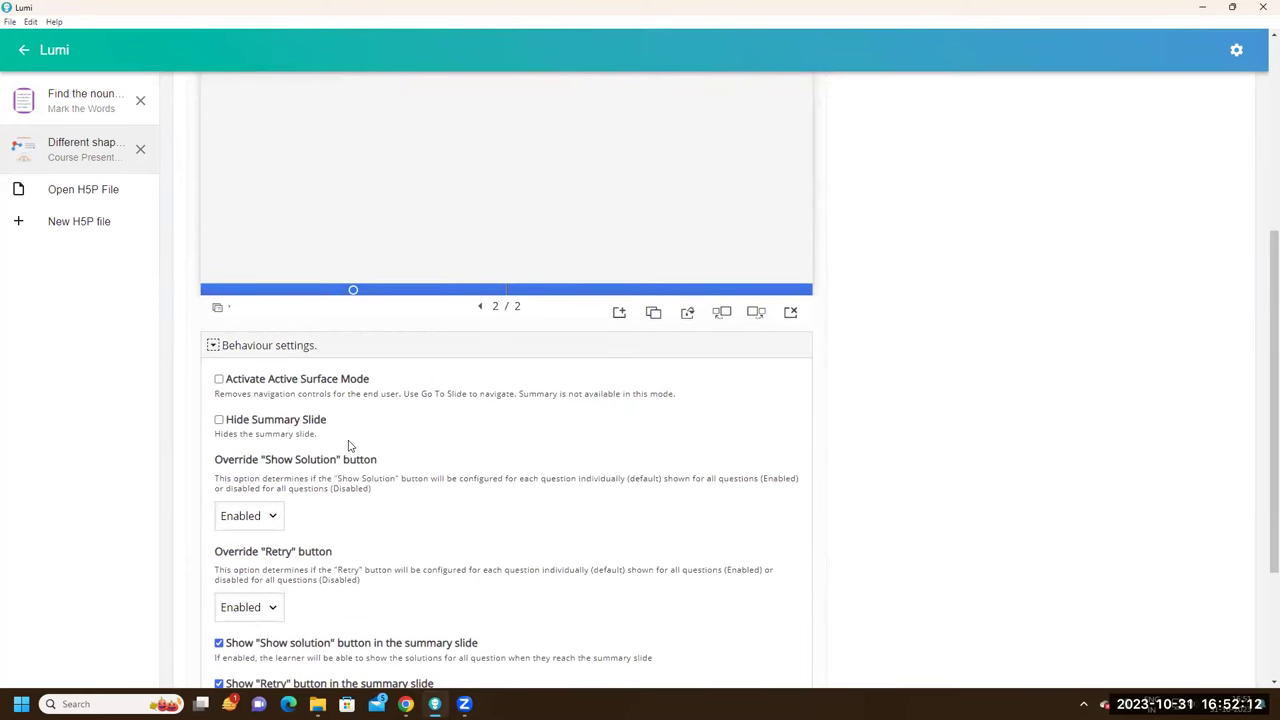
scroll(349, 445, down, 3)
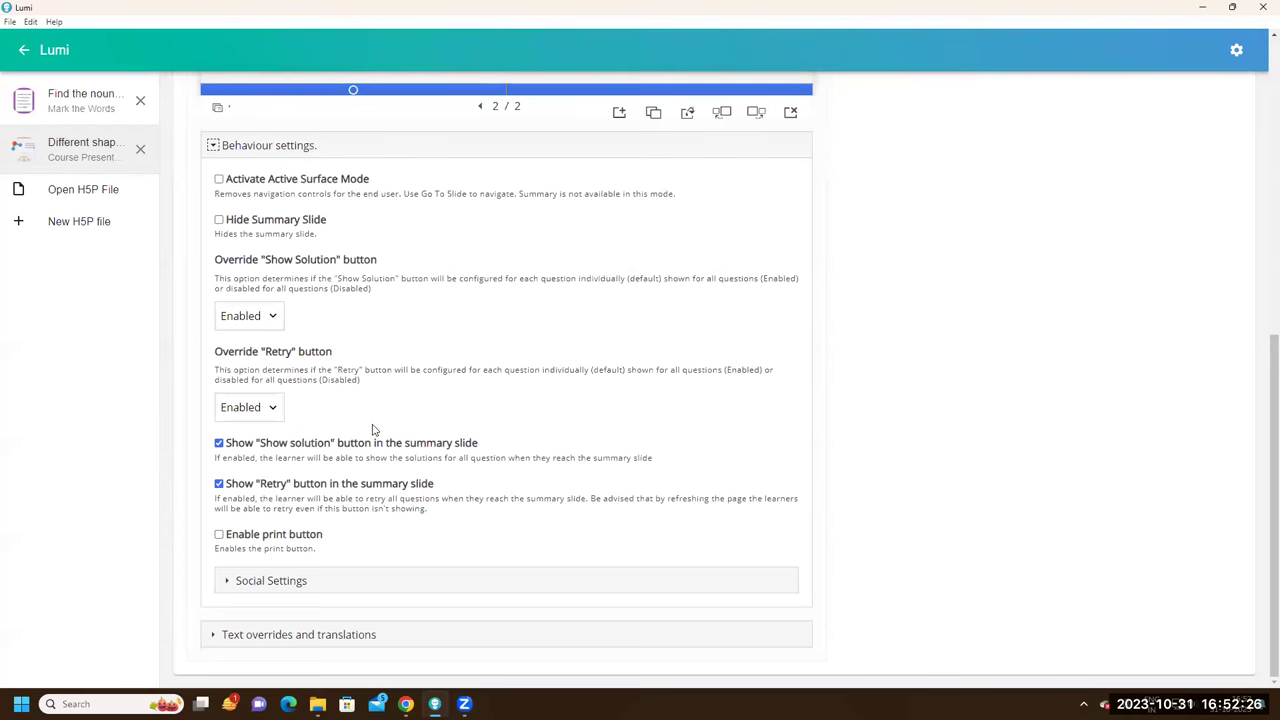
scroll(373, 430, up, 2)
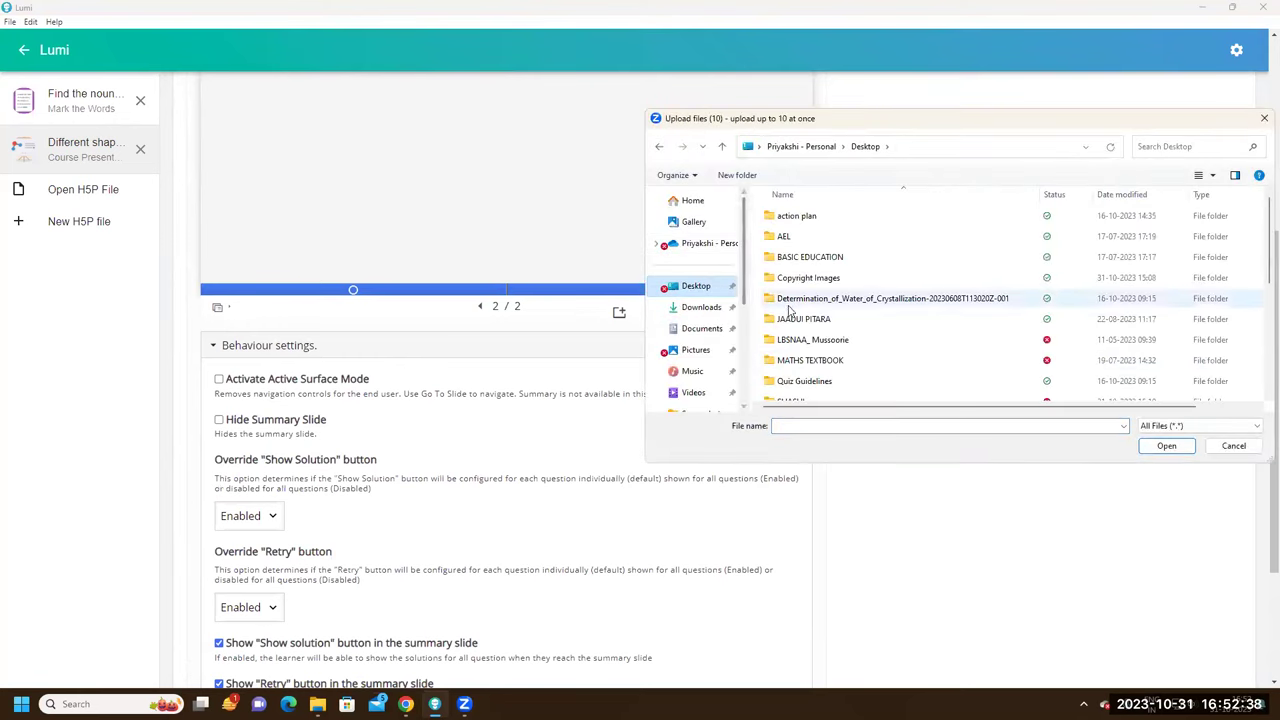
Upload the "Compares and classifies objects or pictures in different categories" HTML file from the Desktop in Zoom
scroll(790, 312, down, 3)
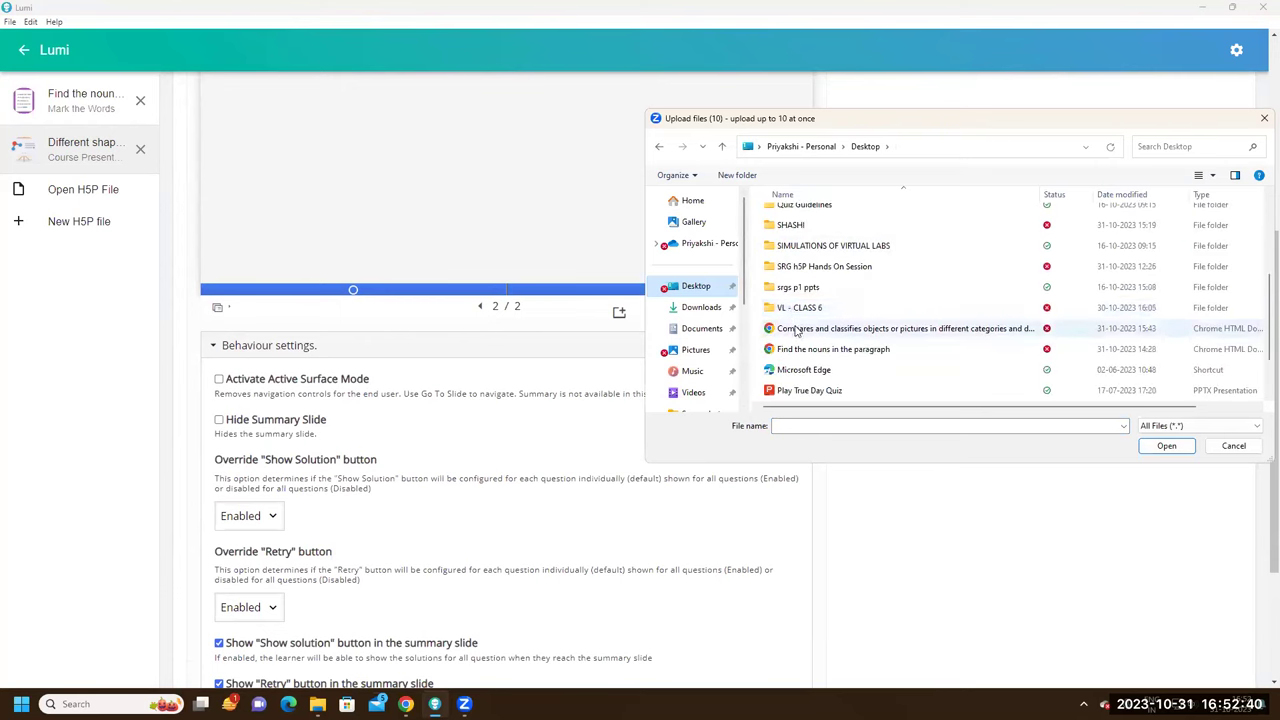
click(797, 330)
click(1163, 447)
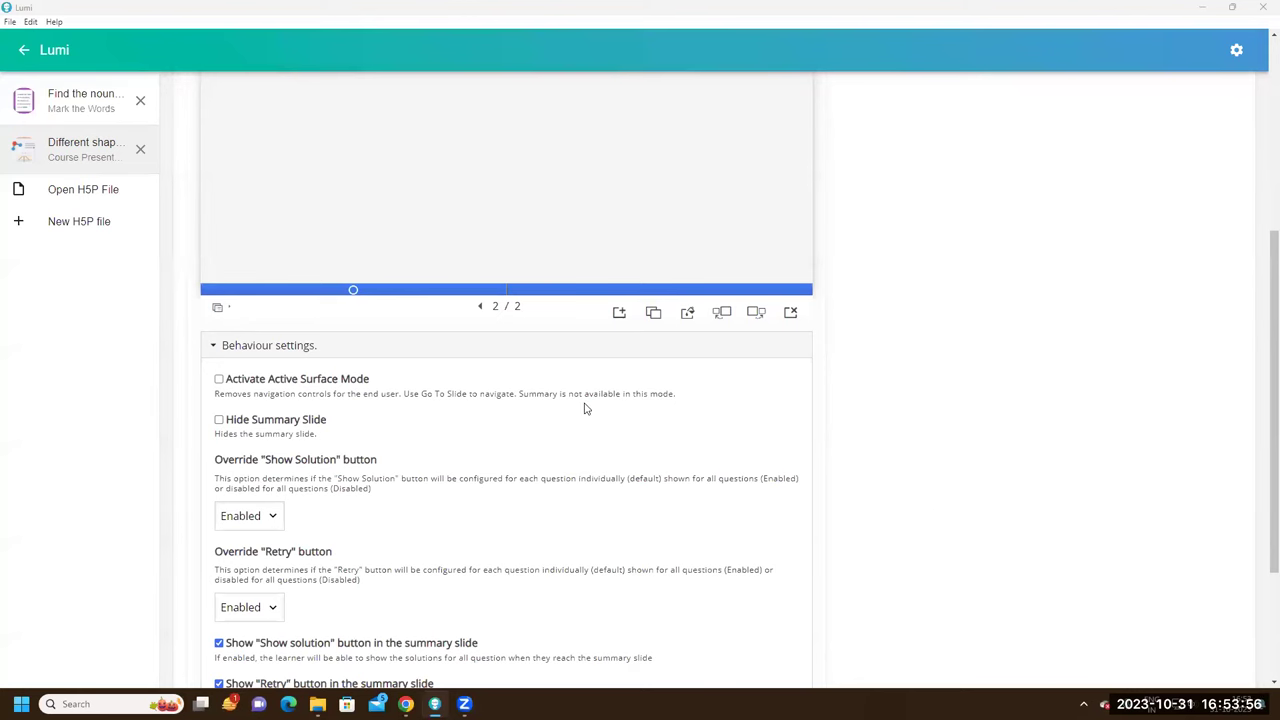
Insert a Multiple Choice question on the blank second slide of the Lumi presentation
scroll(585, 413, up, 1)
scroll(586, 413, up, 1)
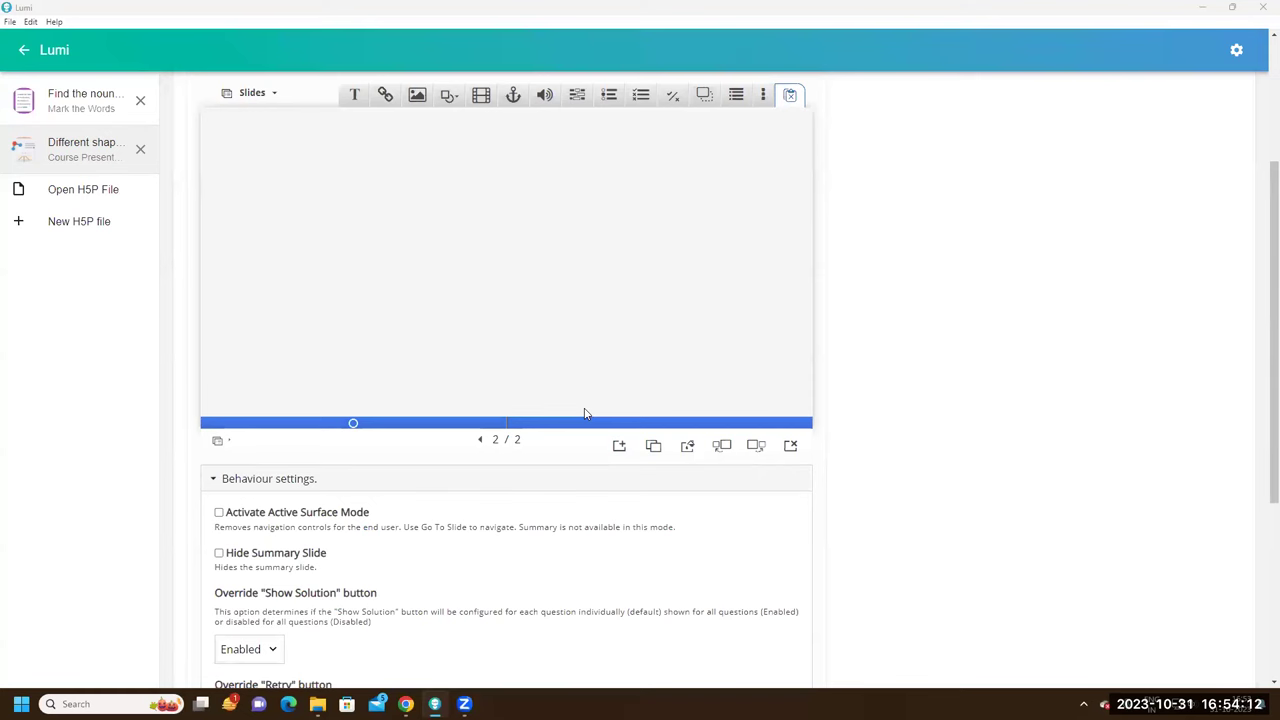
scroll(632, 350, up, 1)
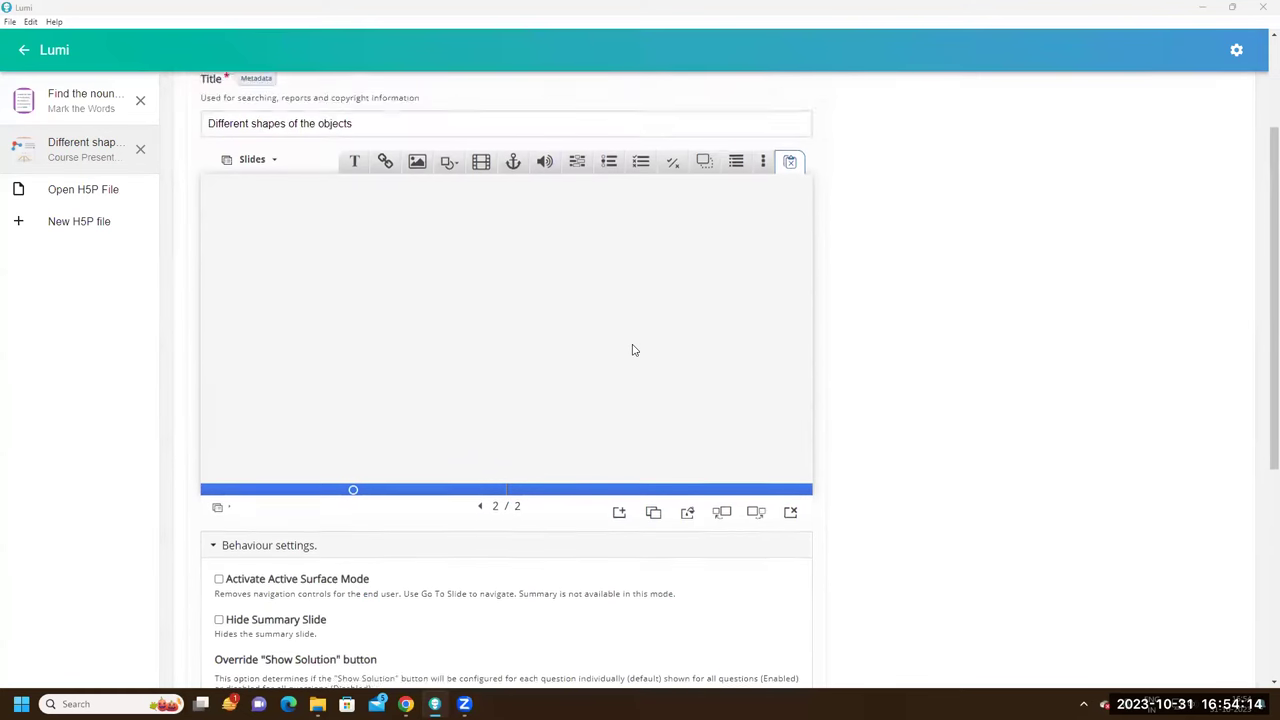
scroll(628, 320, up, 1)
scroll(675, 250, down, 1)
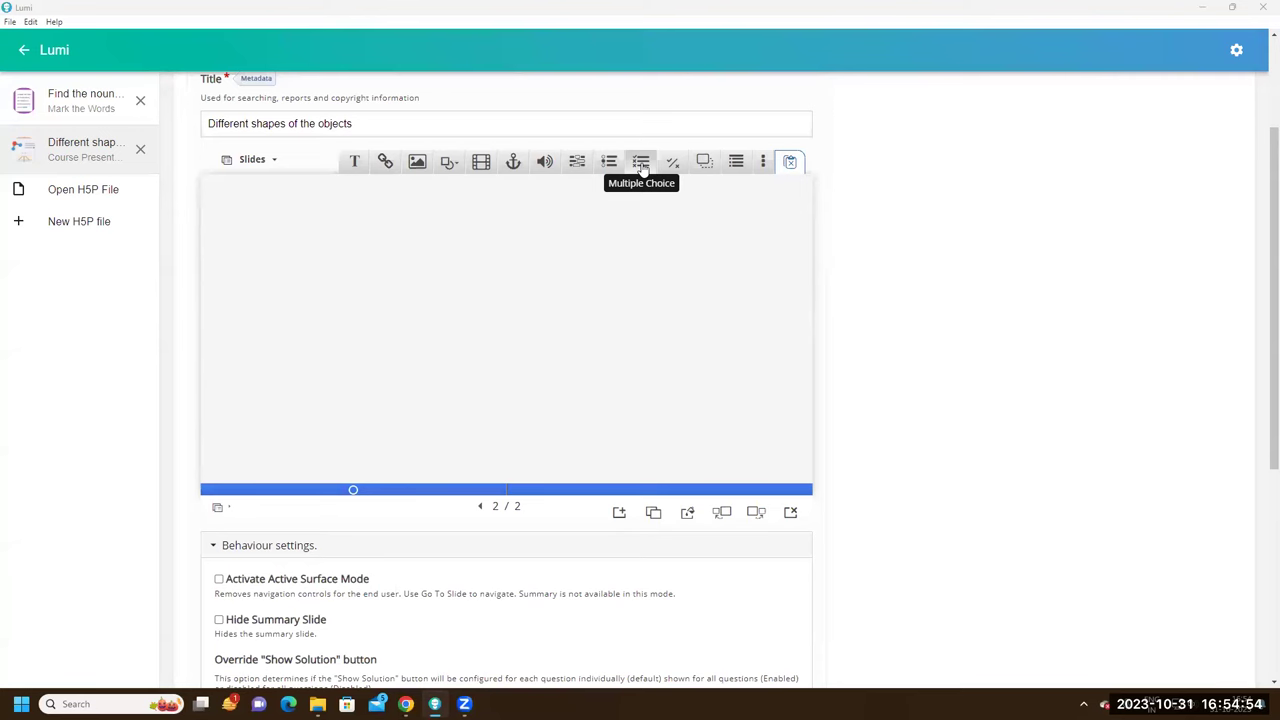
click(641, 166)
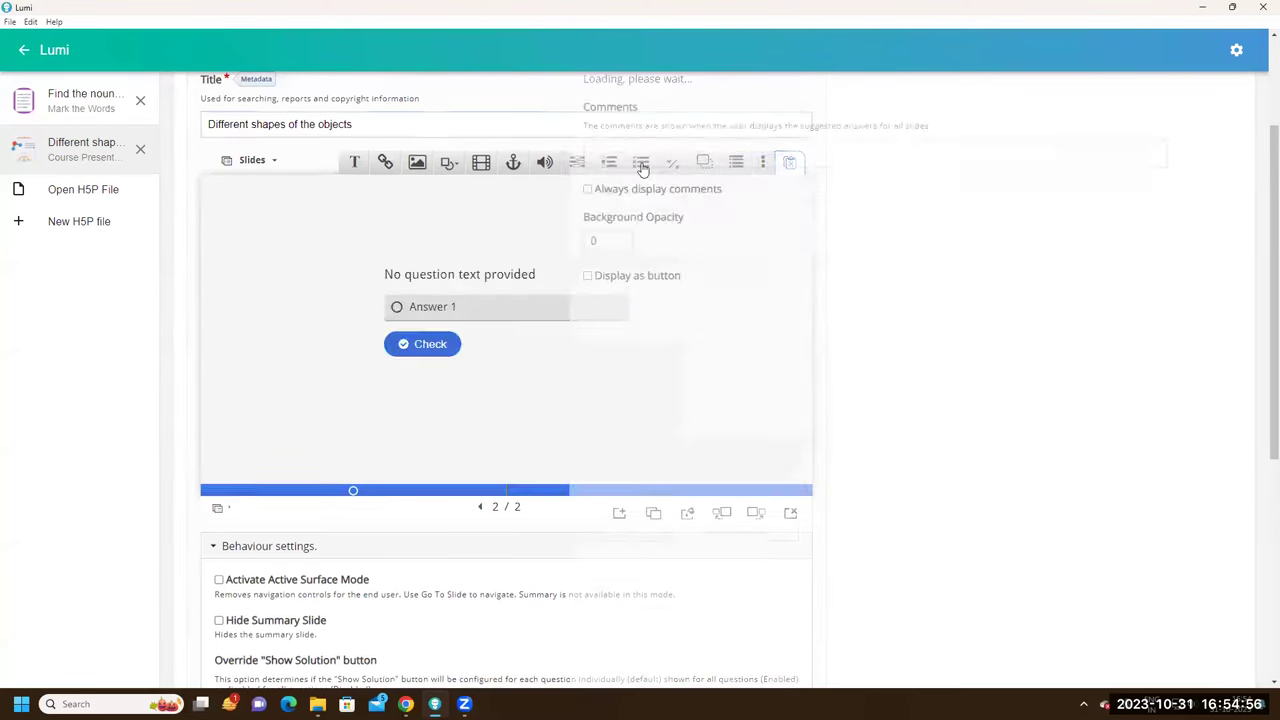
Shorten the new question's title to "Multiple Choice" by removing the word "Untitled"
scroll(563, 366, up, 1)
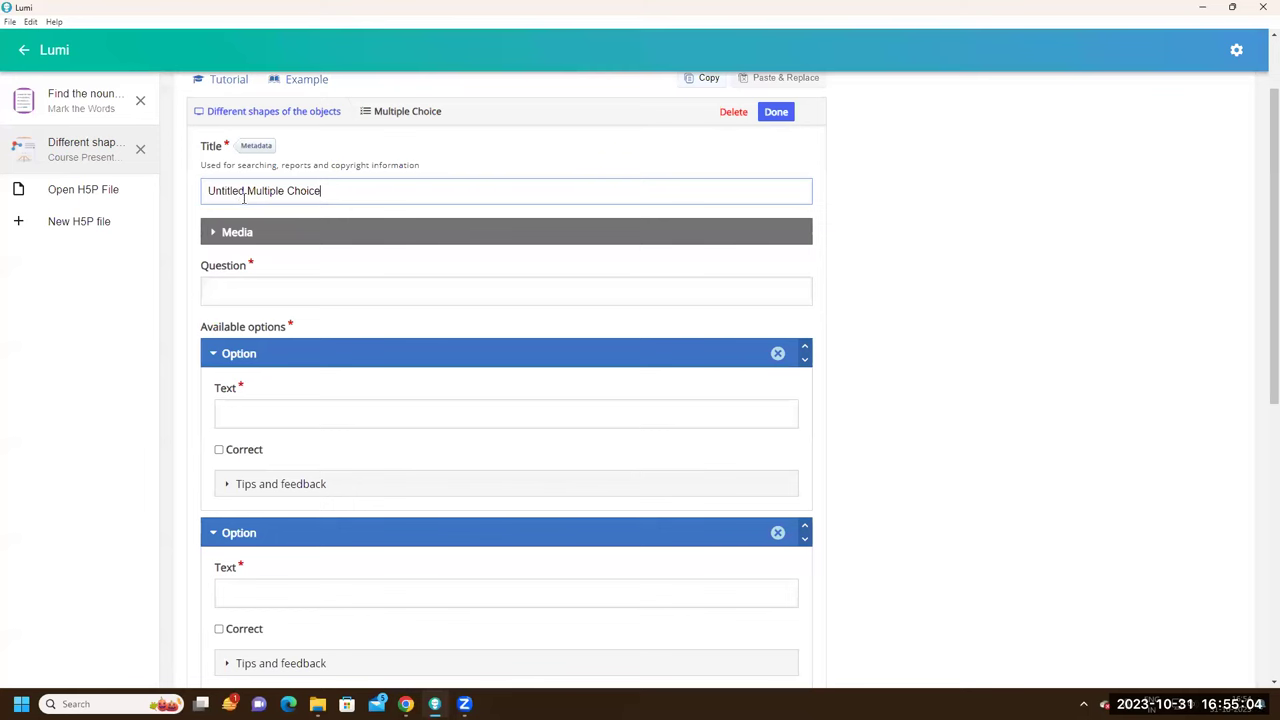
click(249, 191)
key(BackSpace)
key(BackSpace)
key(BackSpace)
key(BackSpace)
key(BackSpace)
key(BackSpace)
key(BackSpace)
key(BackSpace)
key(BackSpace)
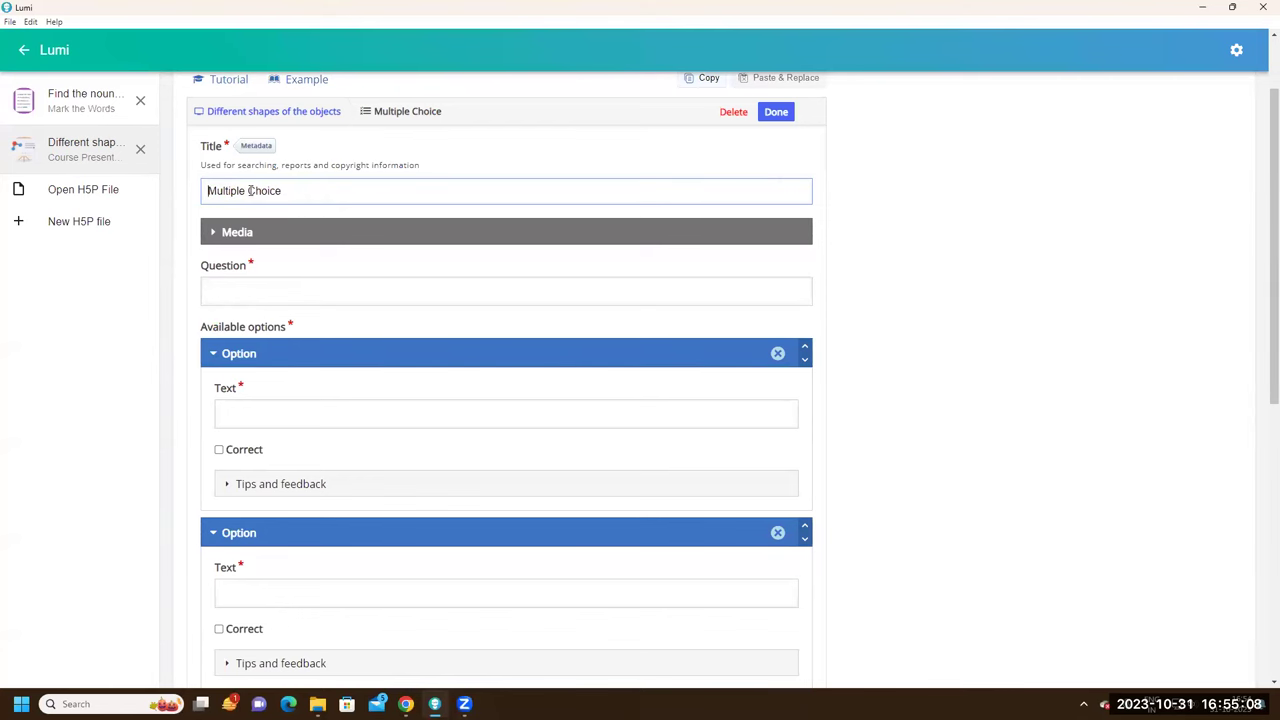
Enter "How can we help stray animals?" as the multiple choice question text
click(253, 286)
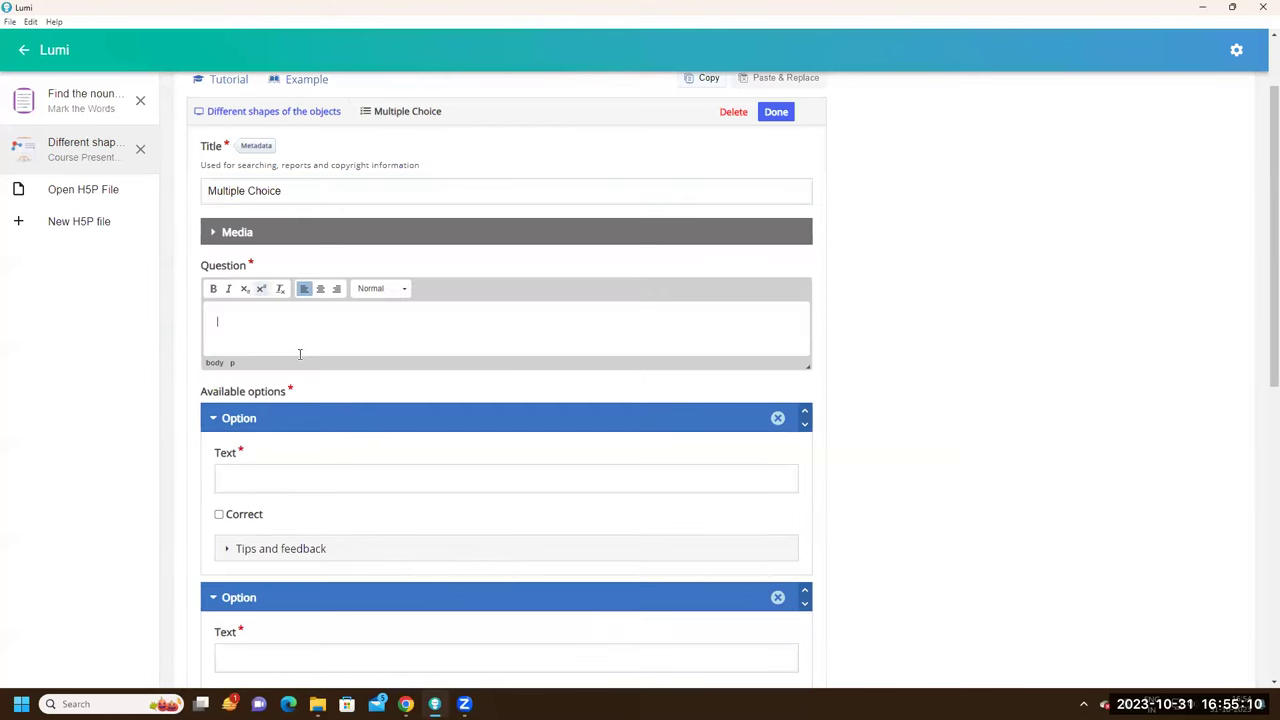
scroll(300, 355, down, 1)
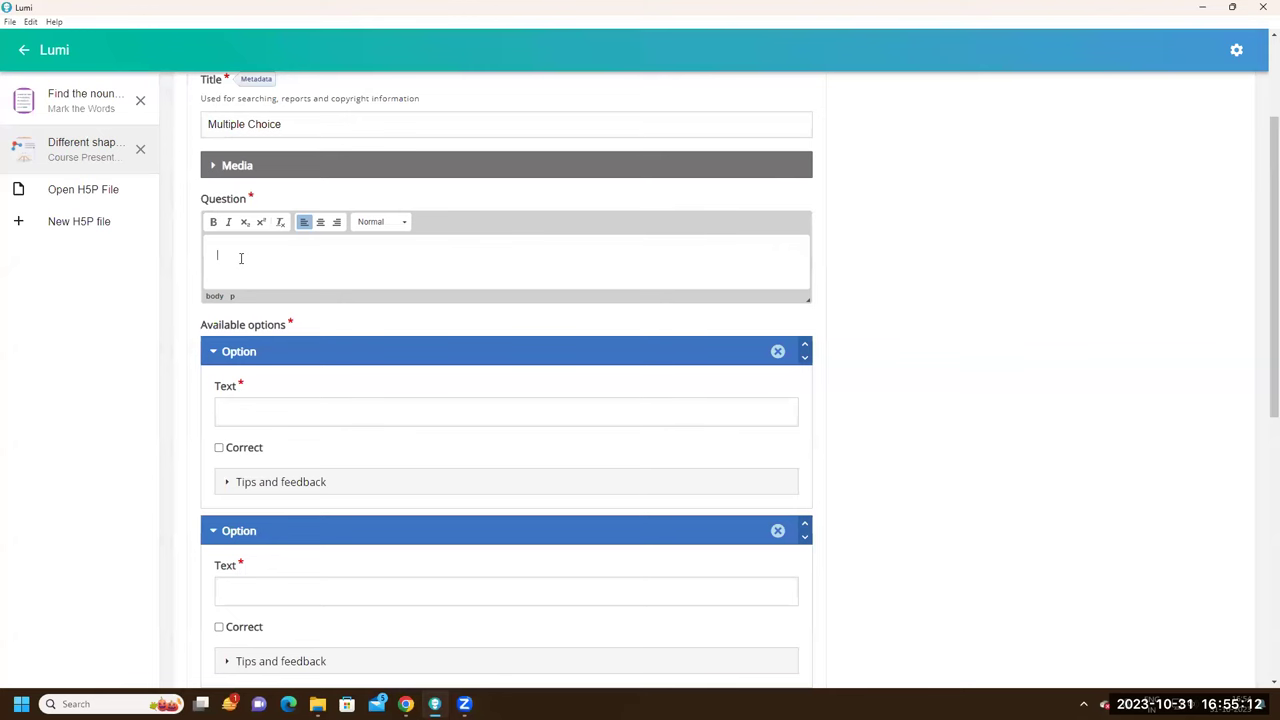
key(Caps_Lock)
text(H)
key(Caps_Lock)
text(ow)
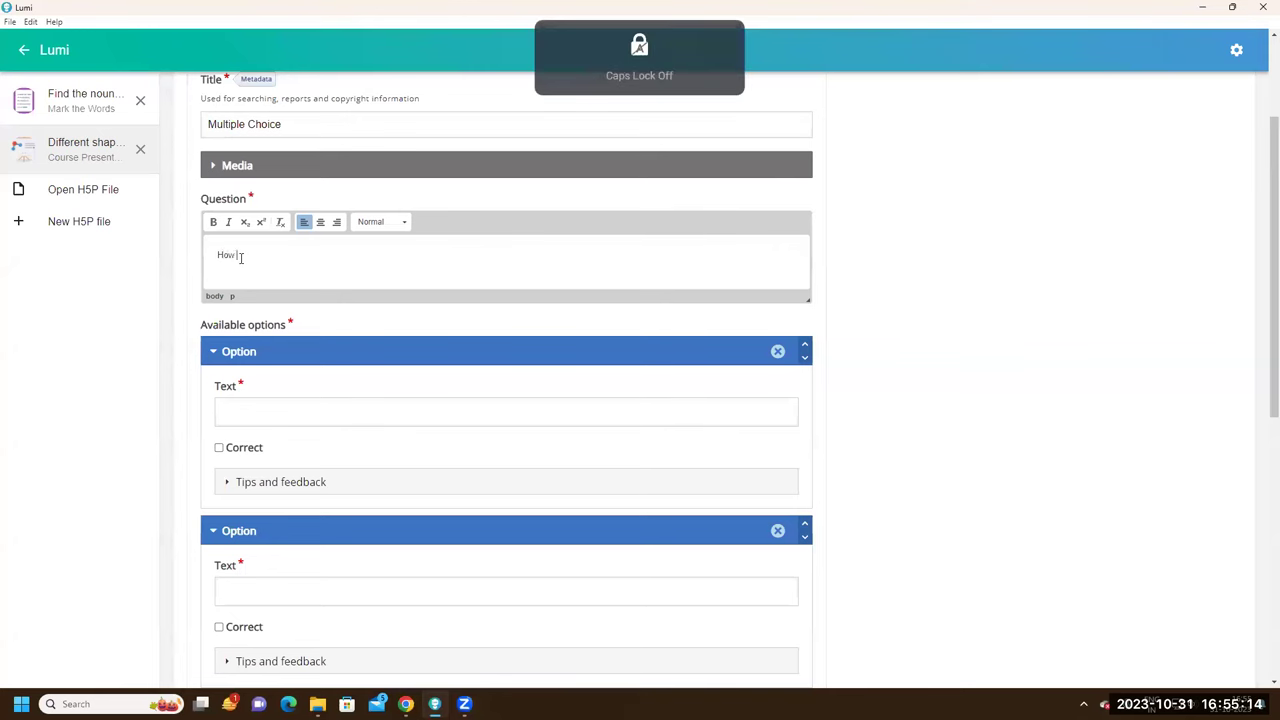
text( can we help)
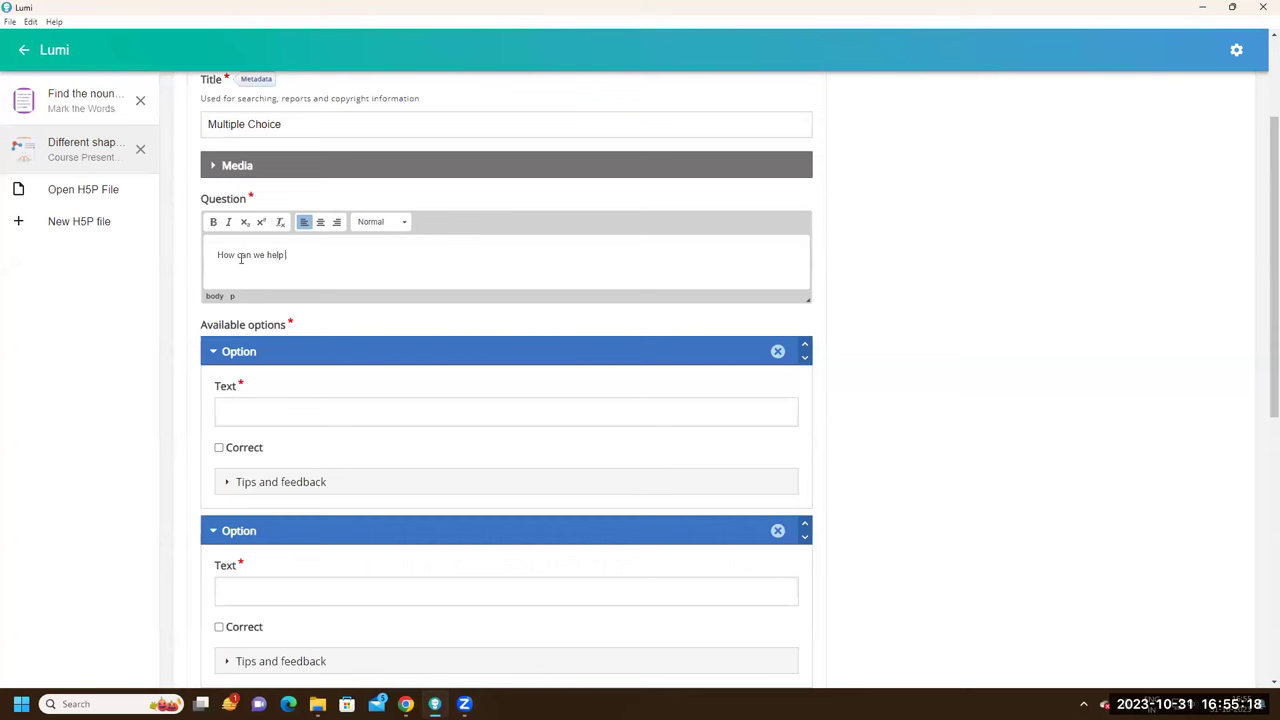
text( stray animals?)
Enter "Provide food and shelter" as the text of the first answer option
scroll(282, 316, down, 1)
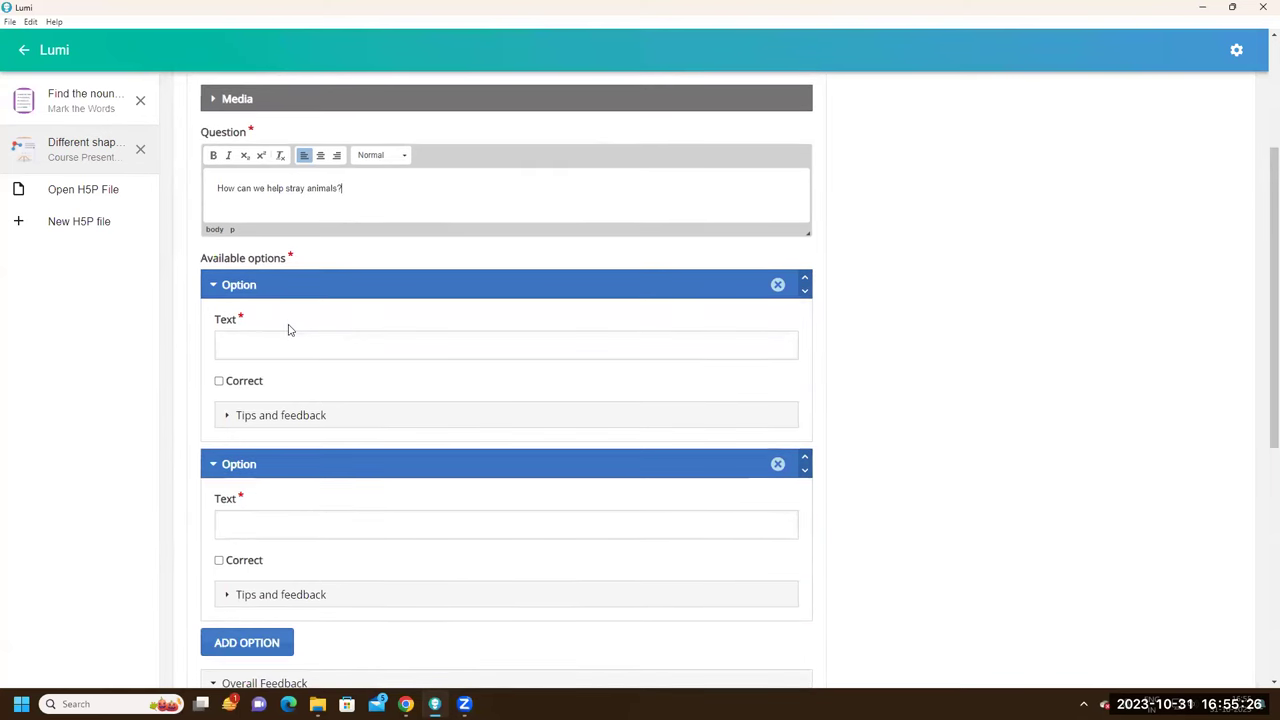
click(276, 347)
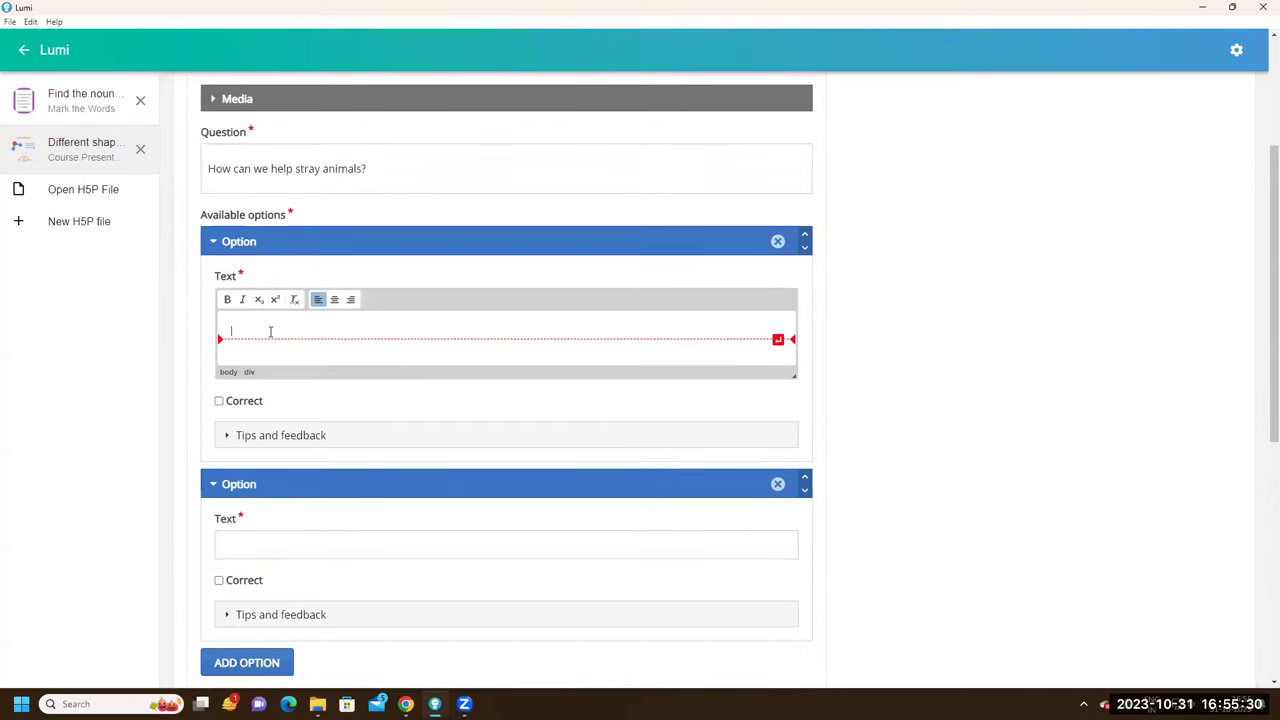
text(Pro)
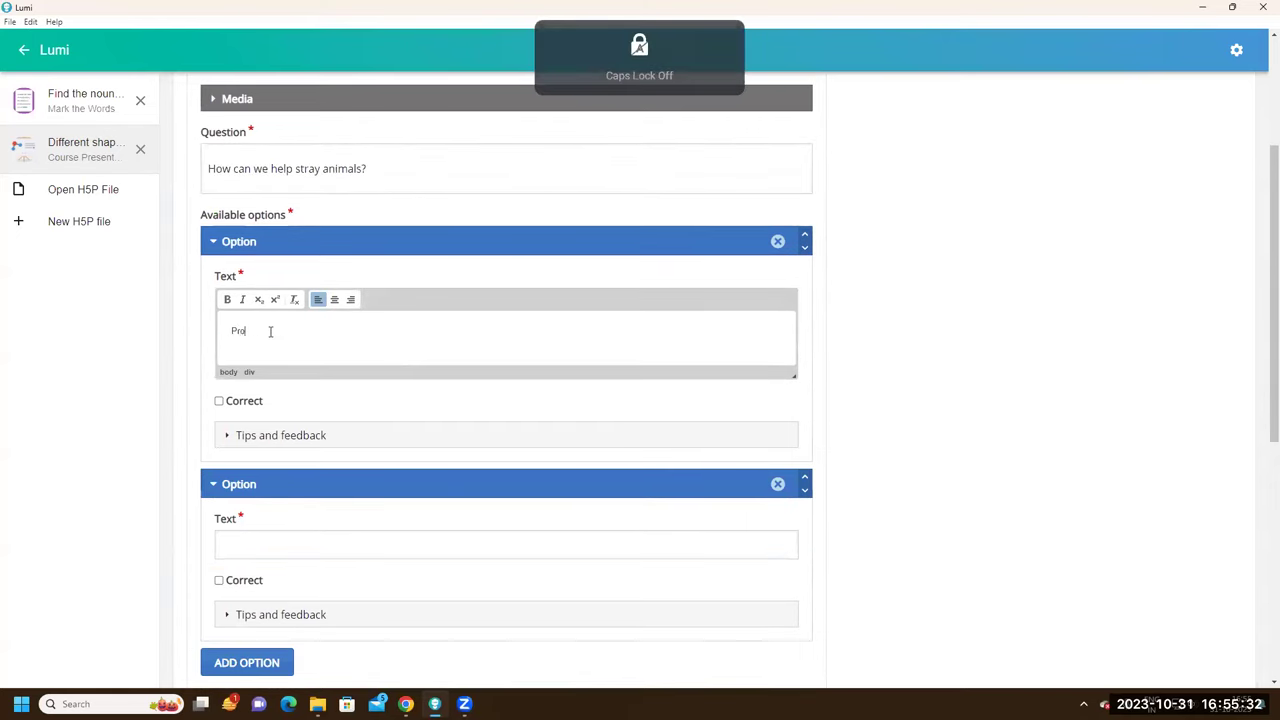
text(vide food and shelter)
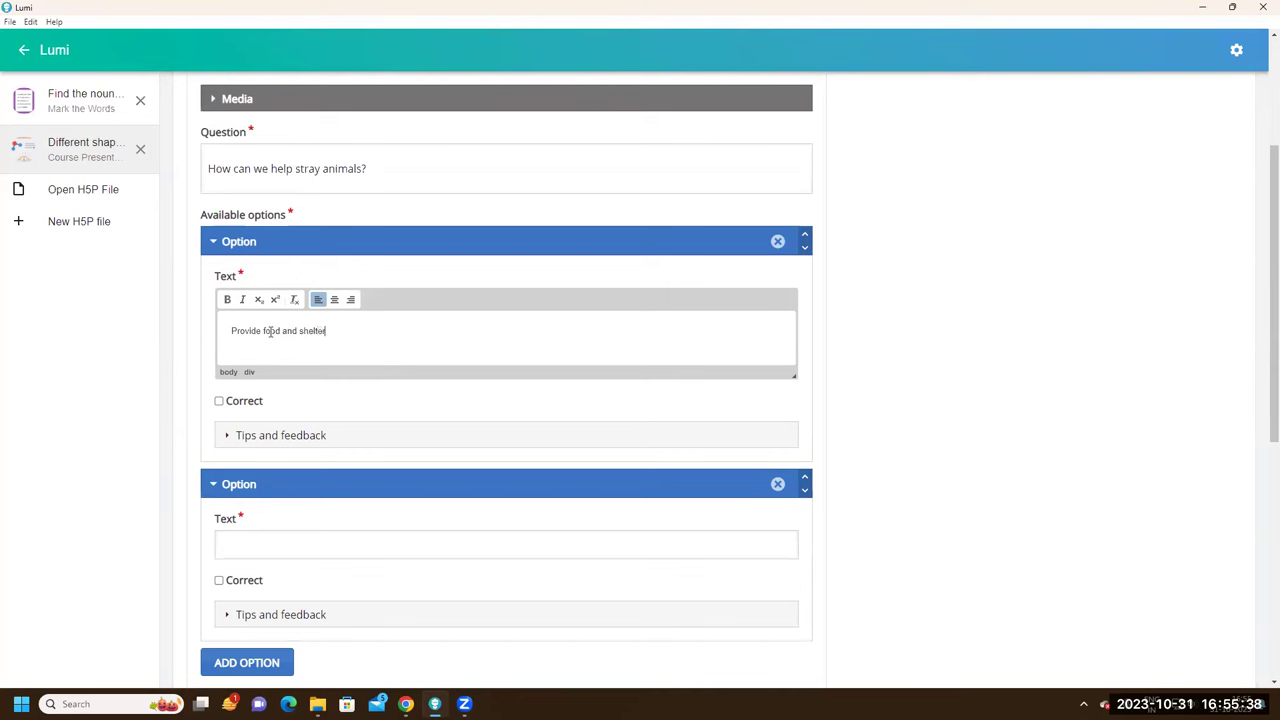
scroll(322, 333, down, 2)
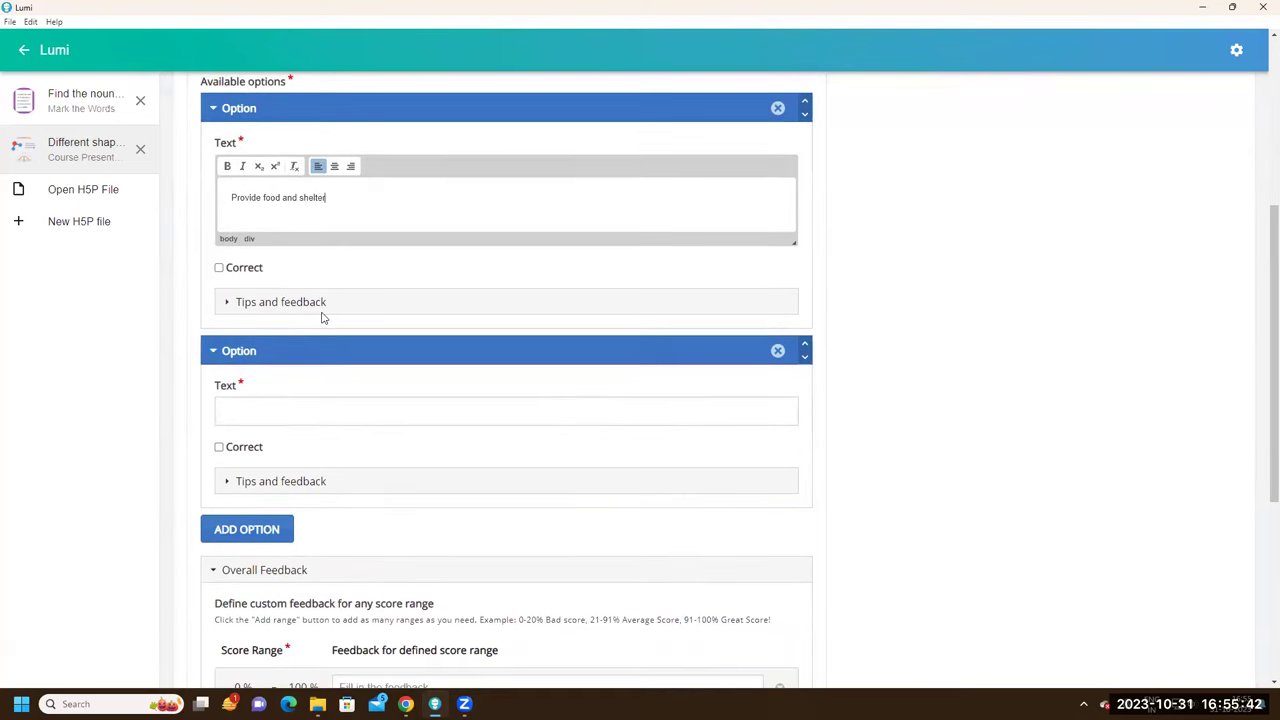
Mark "Provide food and shelter" as correct and fill in the second answer option as "Offer Shelter", also marked correct
scroll(233, 272, up, 1)
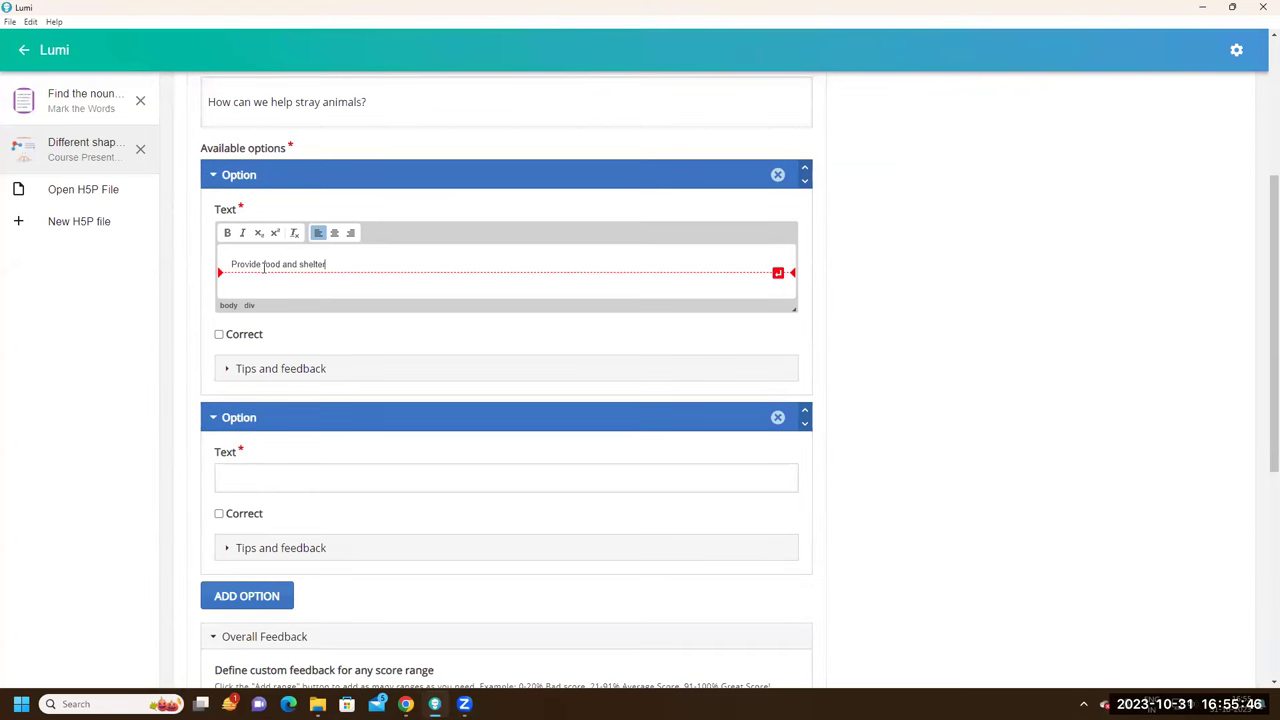
click(219, 335)
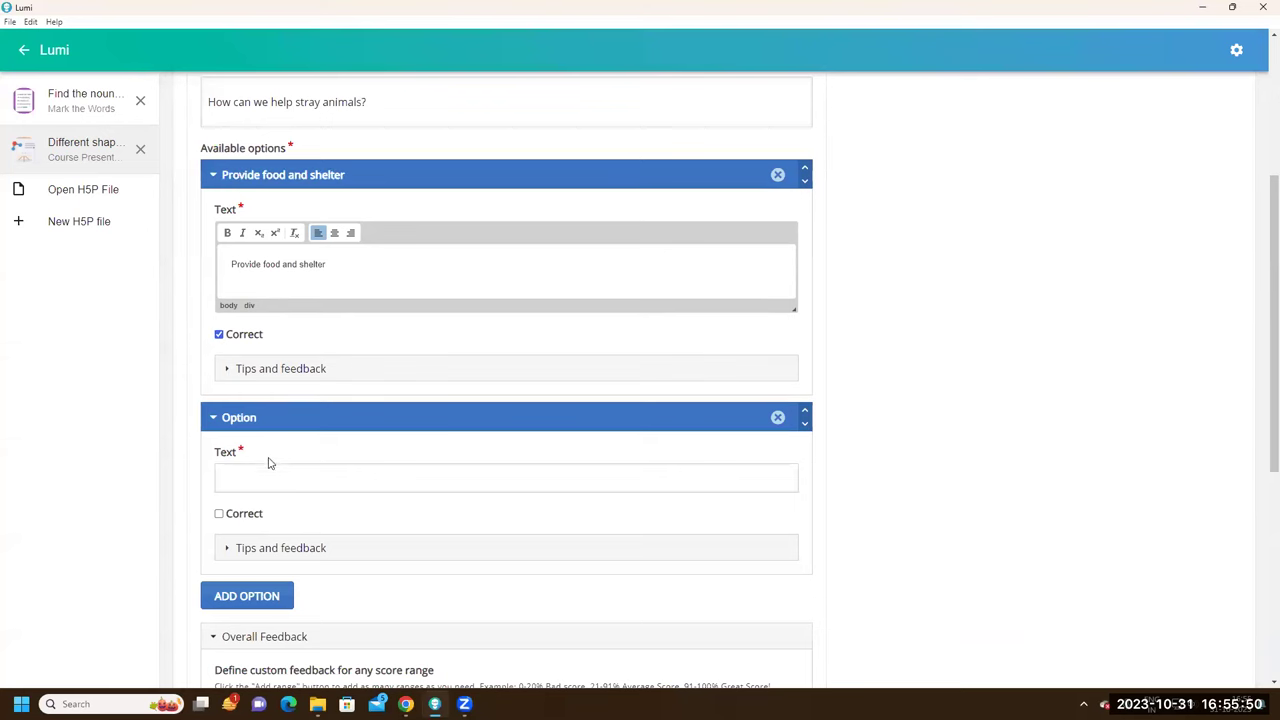
scroll(262, 440, down, 1)
click(254, 408)
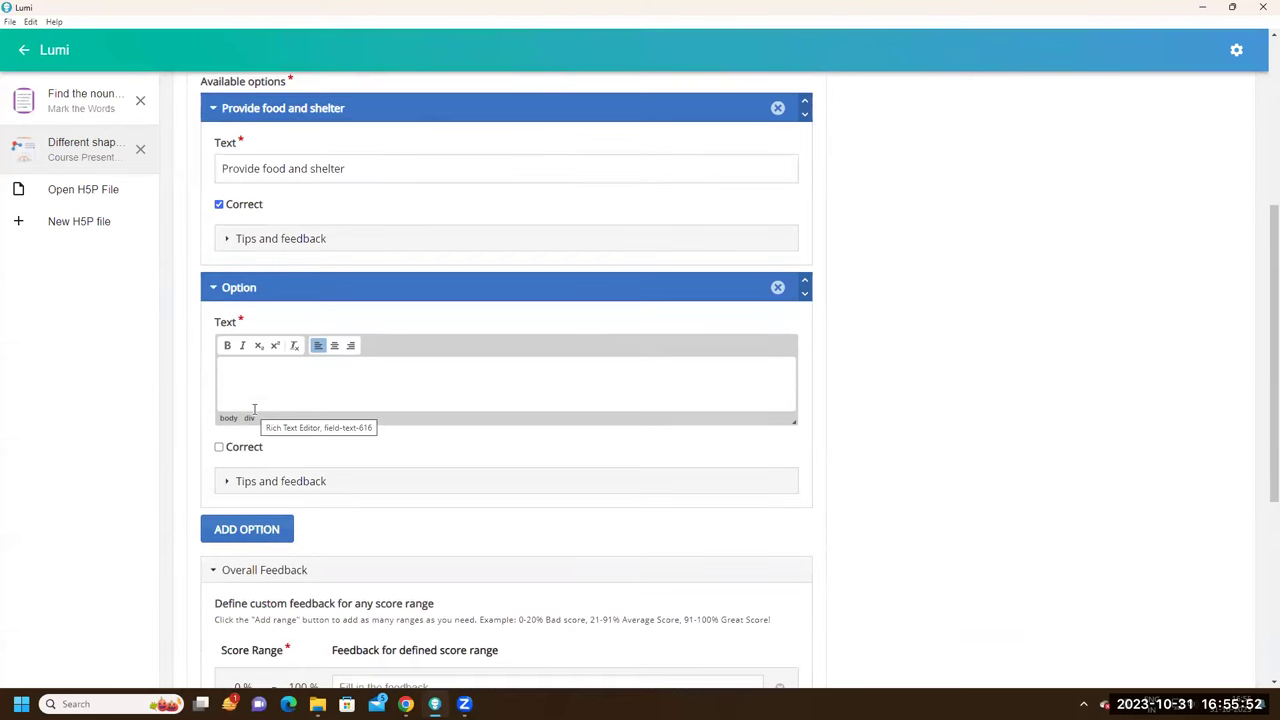
key(Caps_Lock)
text(O)
key(Caps_Lock)
text(ffer Shelter)
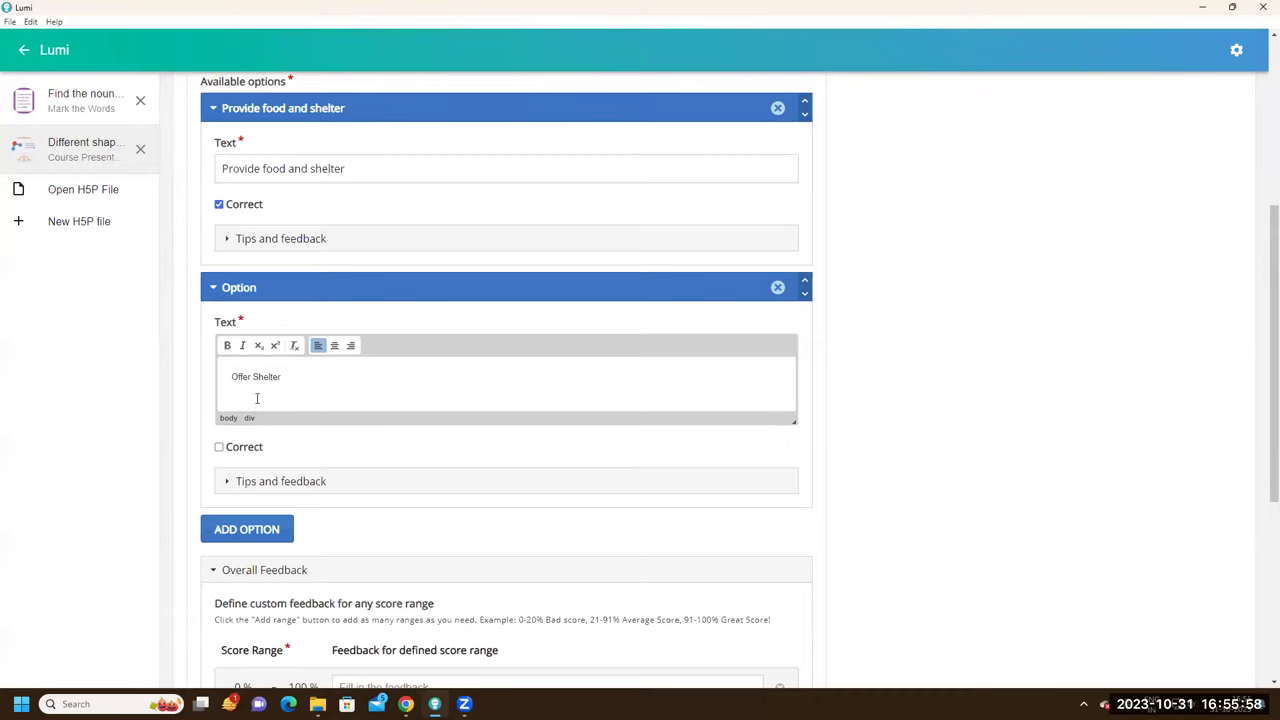
scroll(257, 398, down, 1)
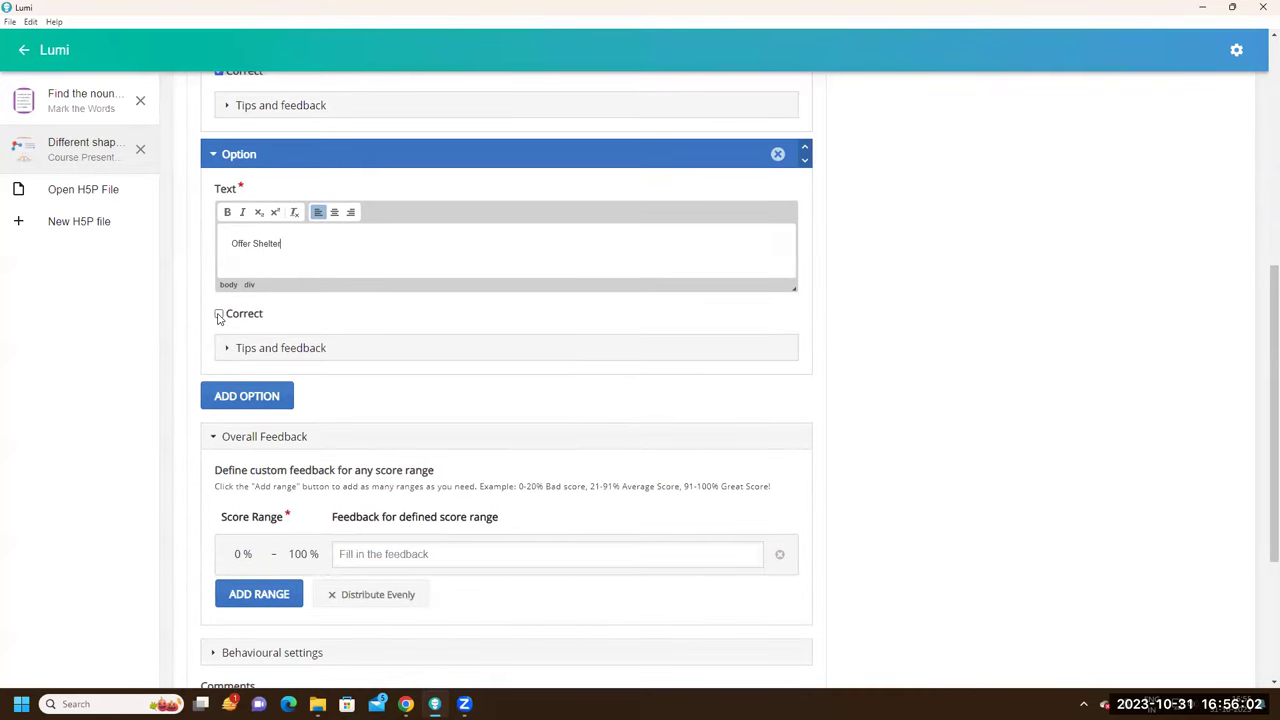
click(219, 315)
scroll(330, 355, down, 1)
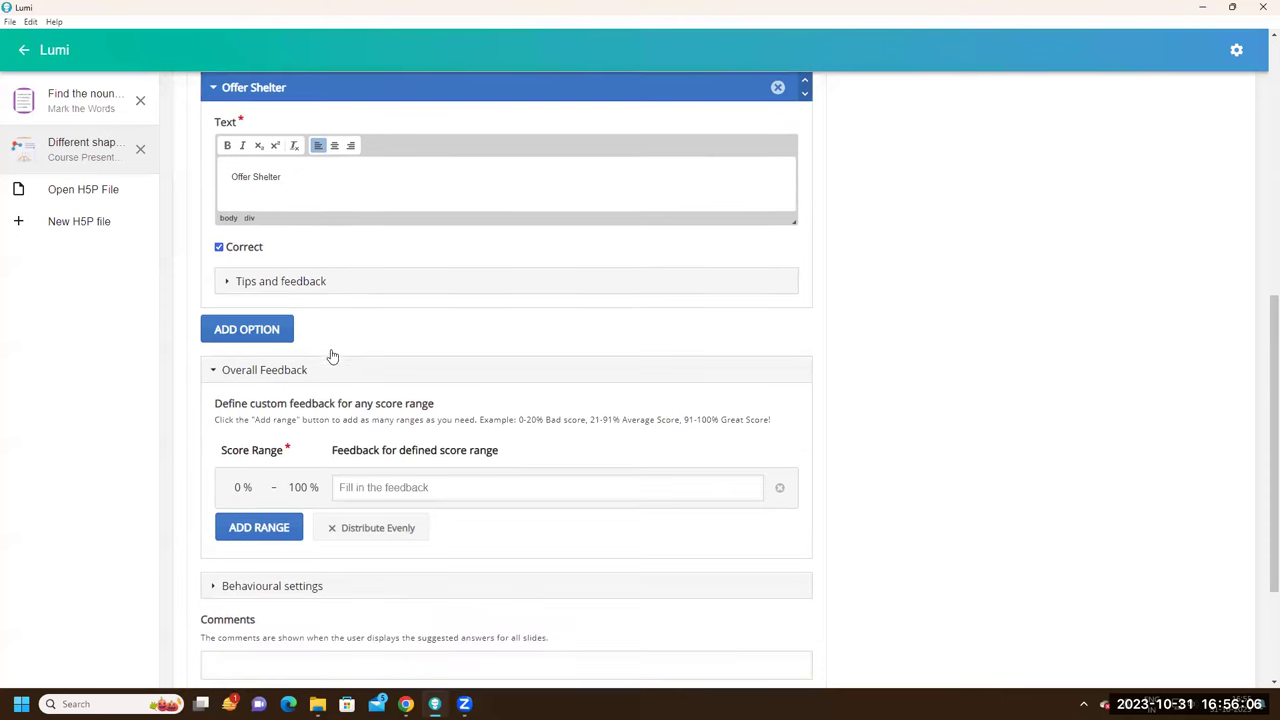
Add a third answer option with the text "Tease them"
click(249, 331)
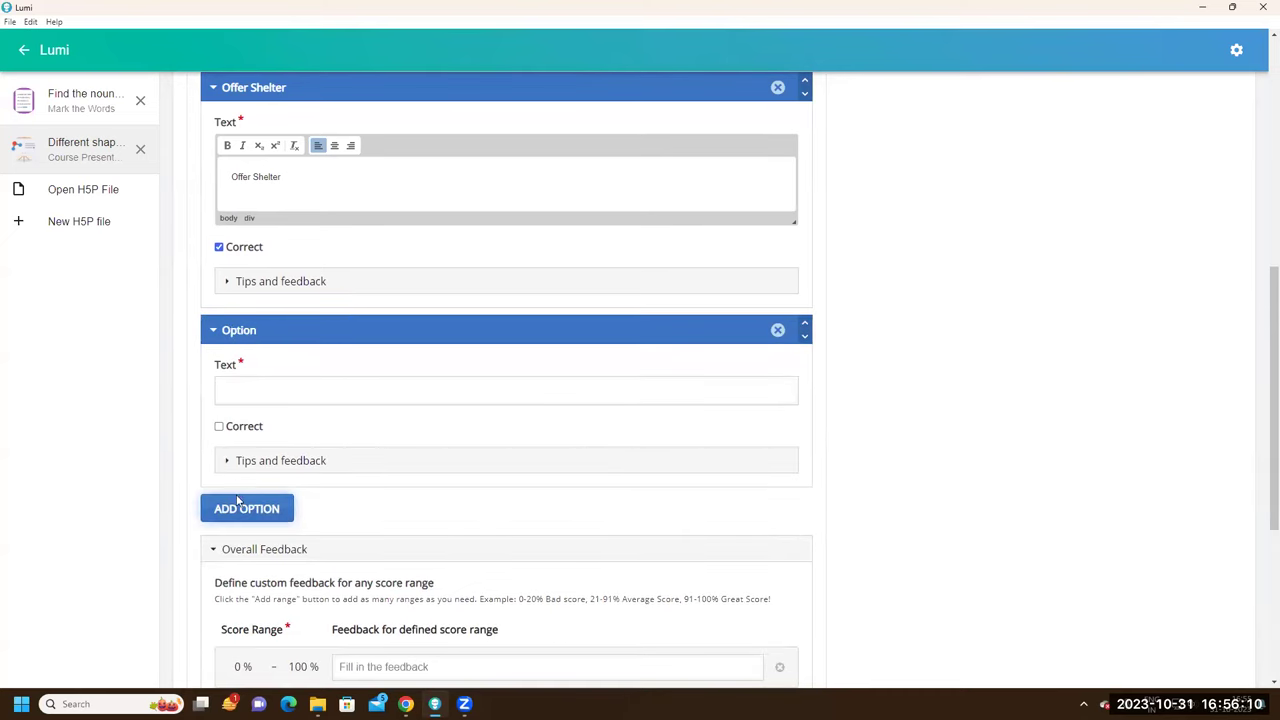
click(258, 392)
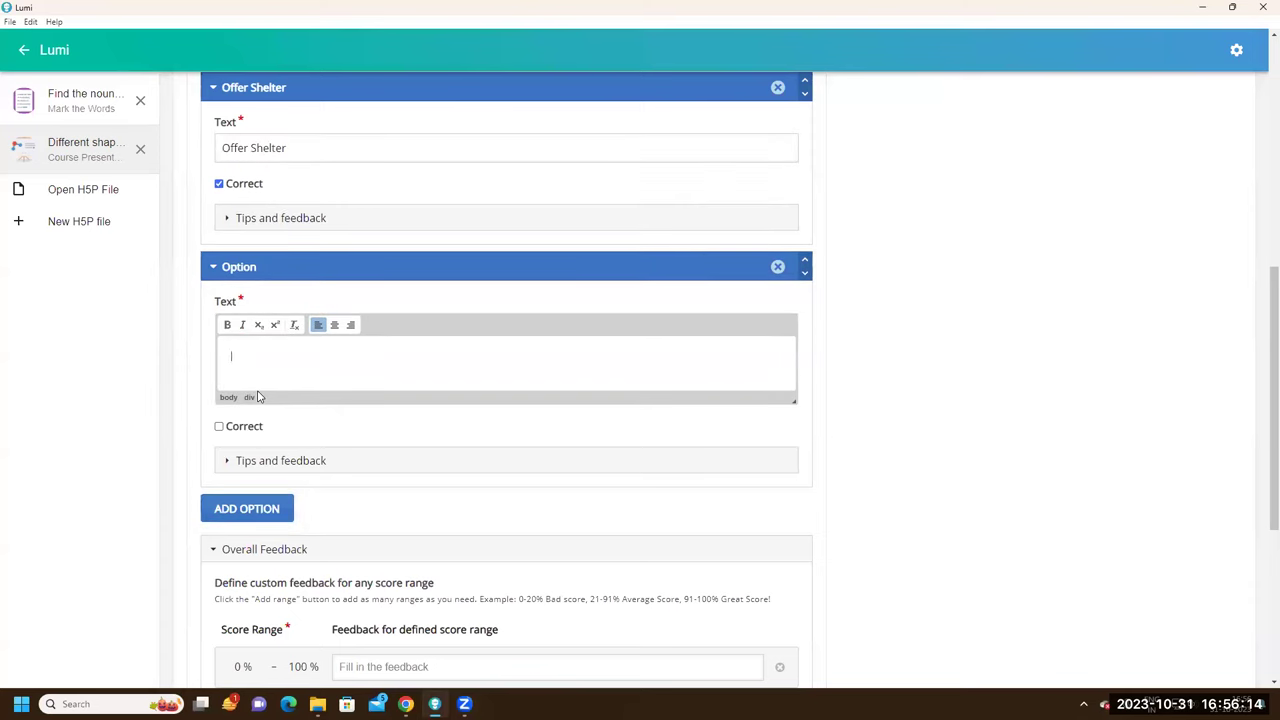
text(Tease)
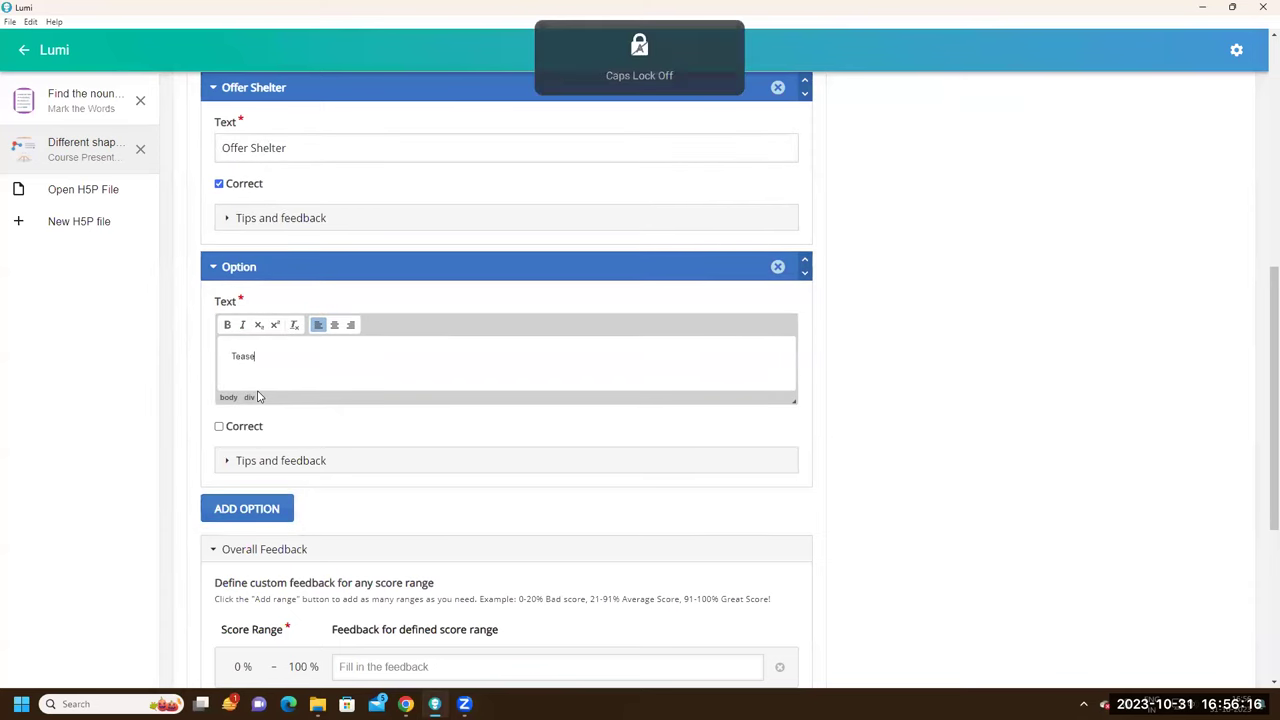
text( them)
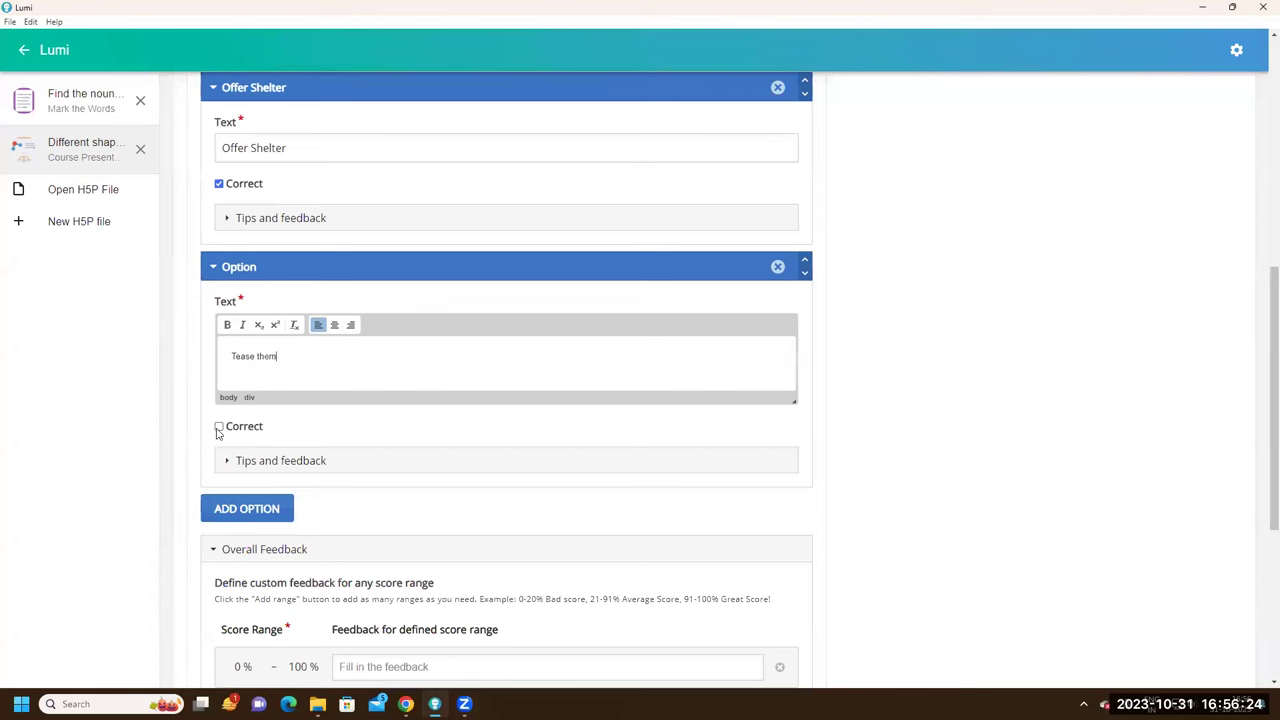
Add a fourth answer option with the text "Ignore them"
scroll(220, 430, down, 1)
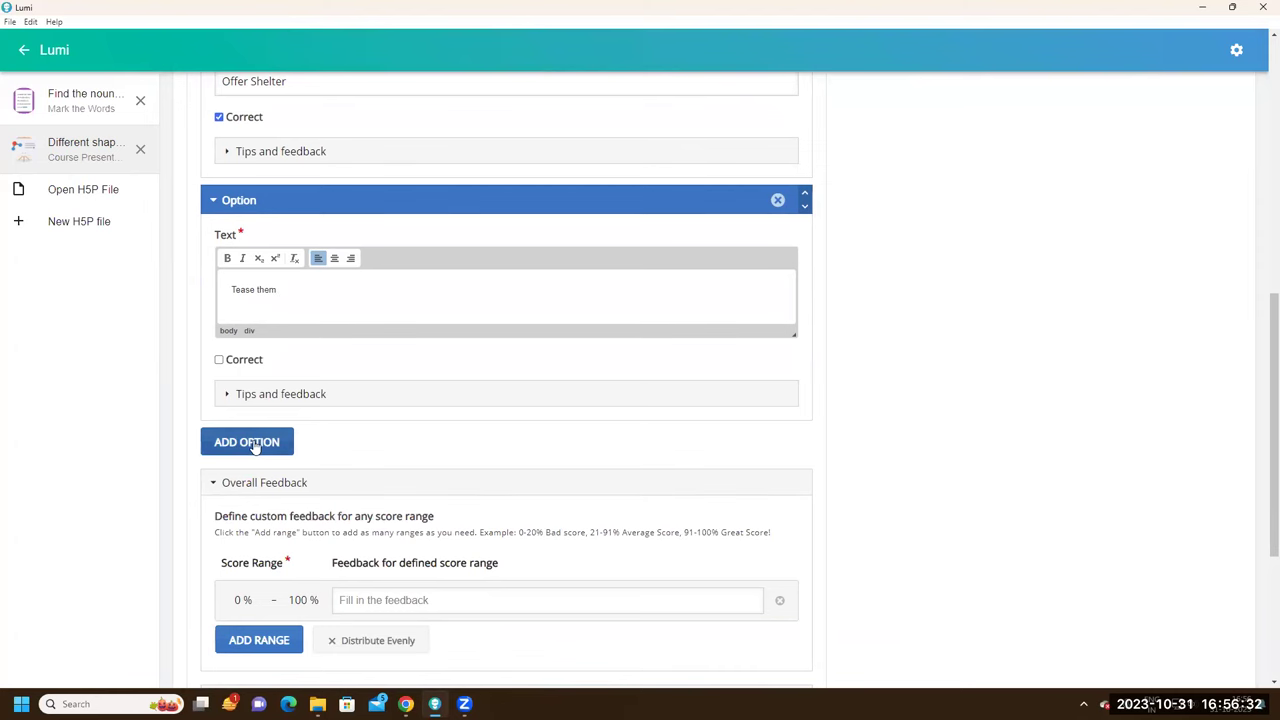
click(255, 445)
scroll(283, 520, down, 1)
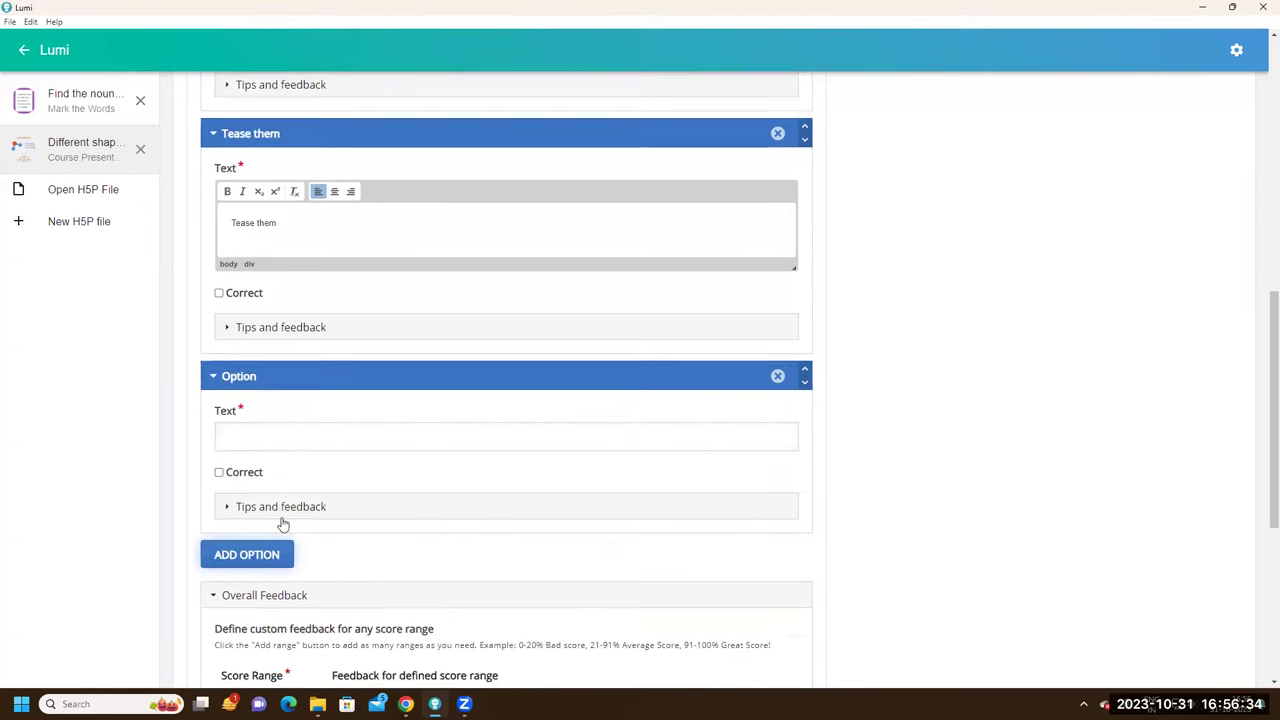
click(262, 440)
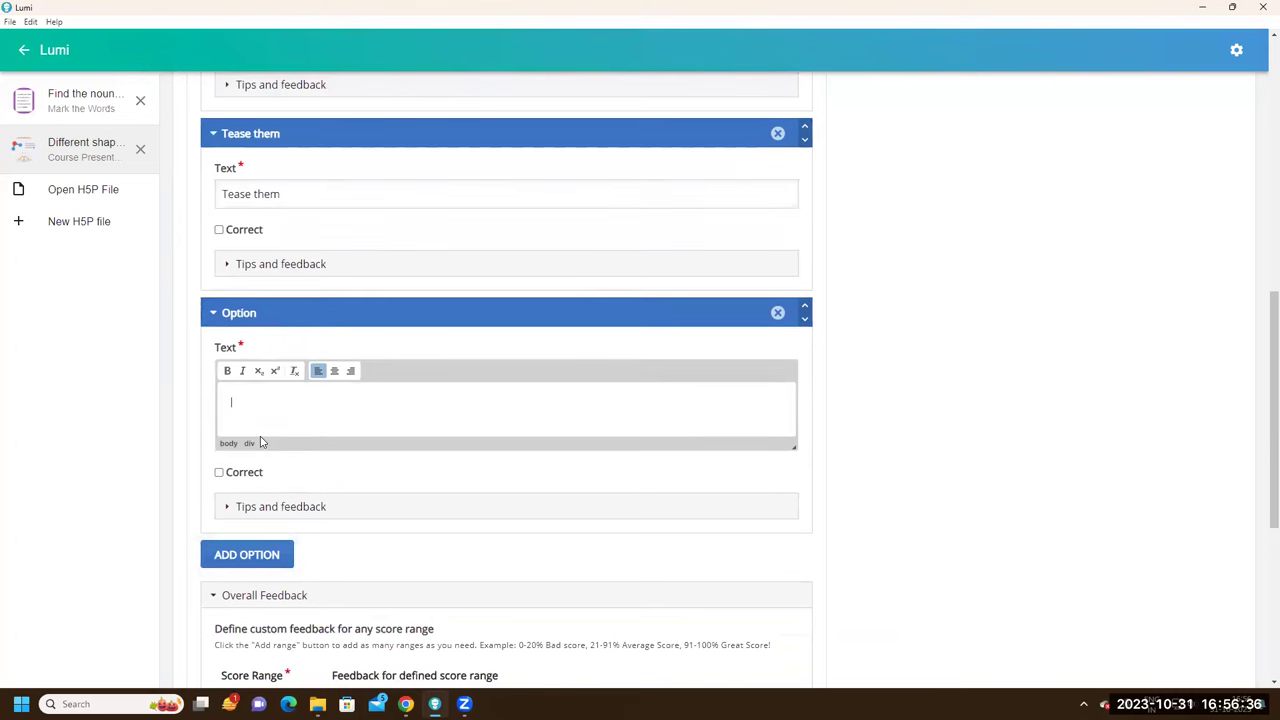
key(Caps_Lock)
text(lgm)
key(BackSpace)
text(re them)
scroll(262, 442, down, 2)
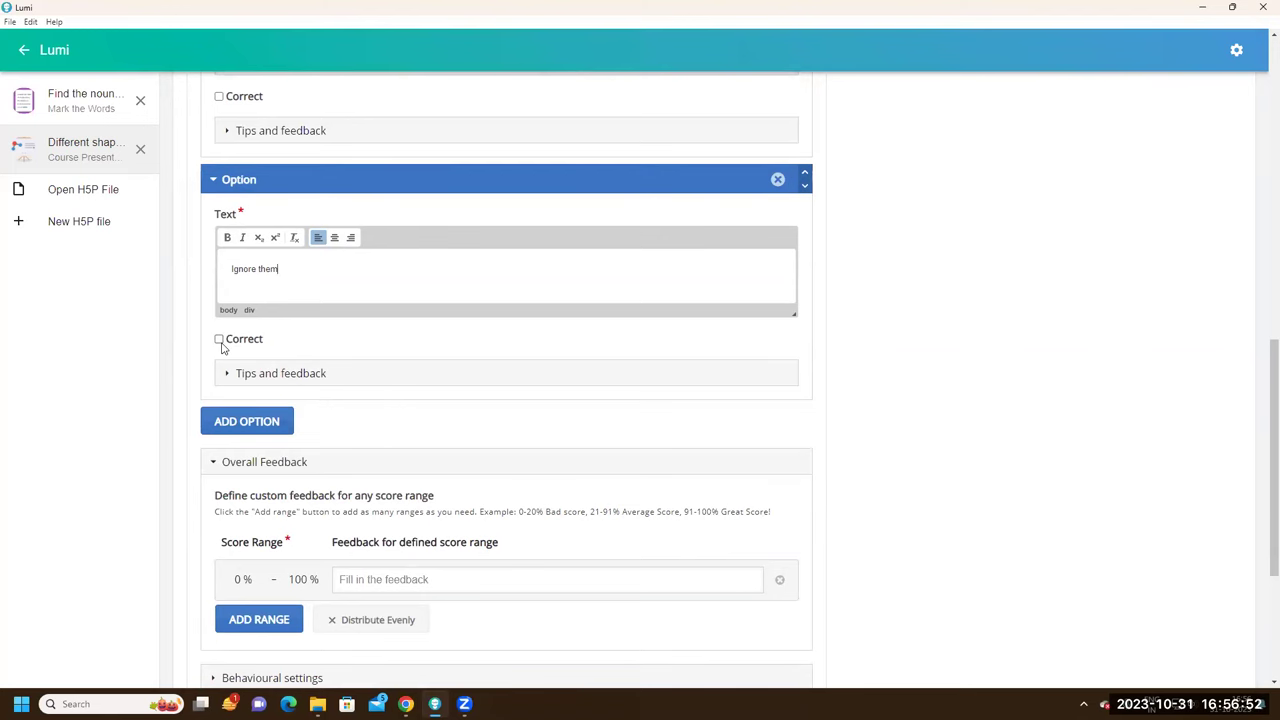
Change the first answer option's text to "Provide food and water"
scroll(350, 423, up, 4)
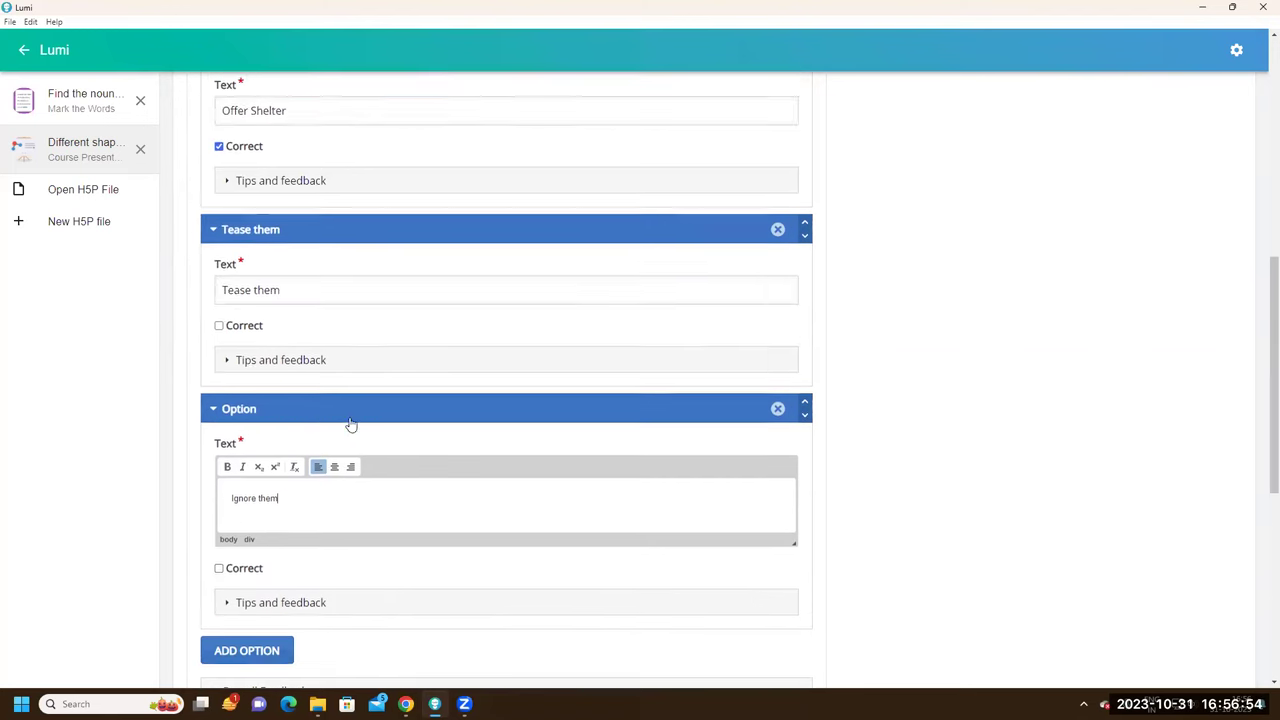
scroll(350, 423, up, 2)
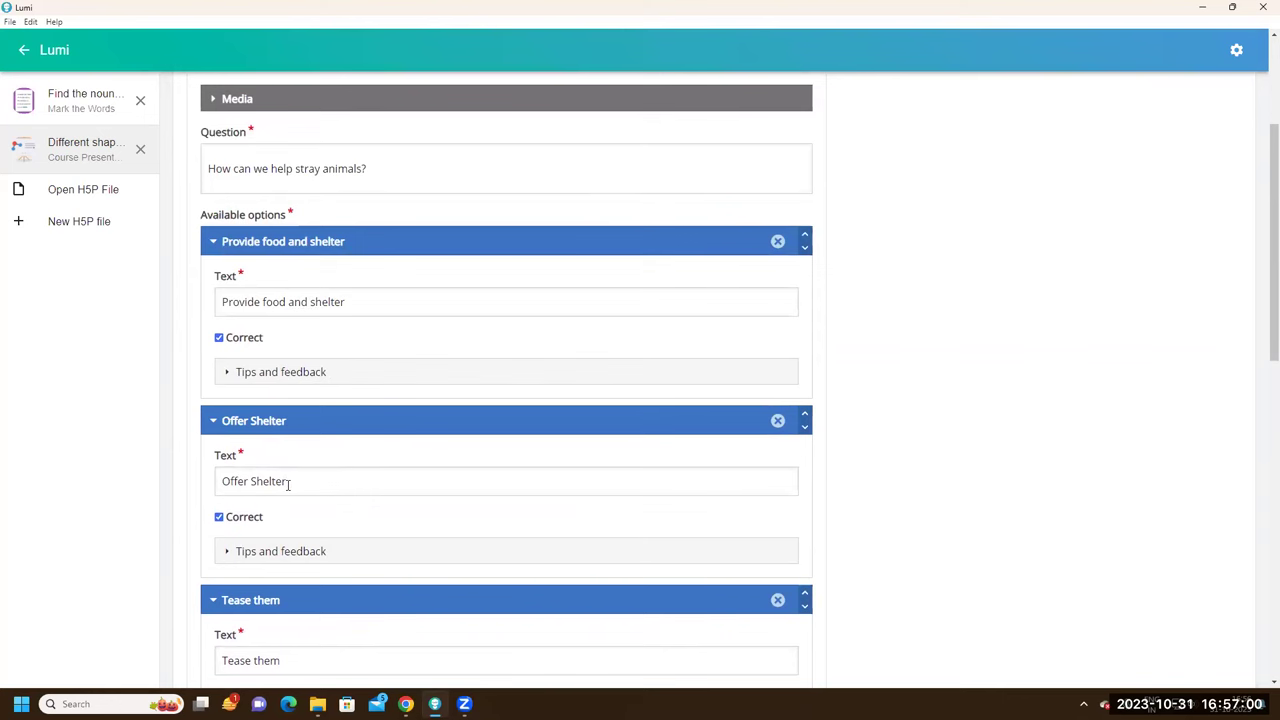
click(350, 304)
key(BackSpace)
key(BackSpace)
key(BackSpace)
key(BackSpace)
key(BackSpace)
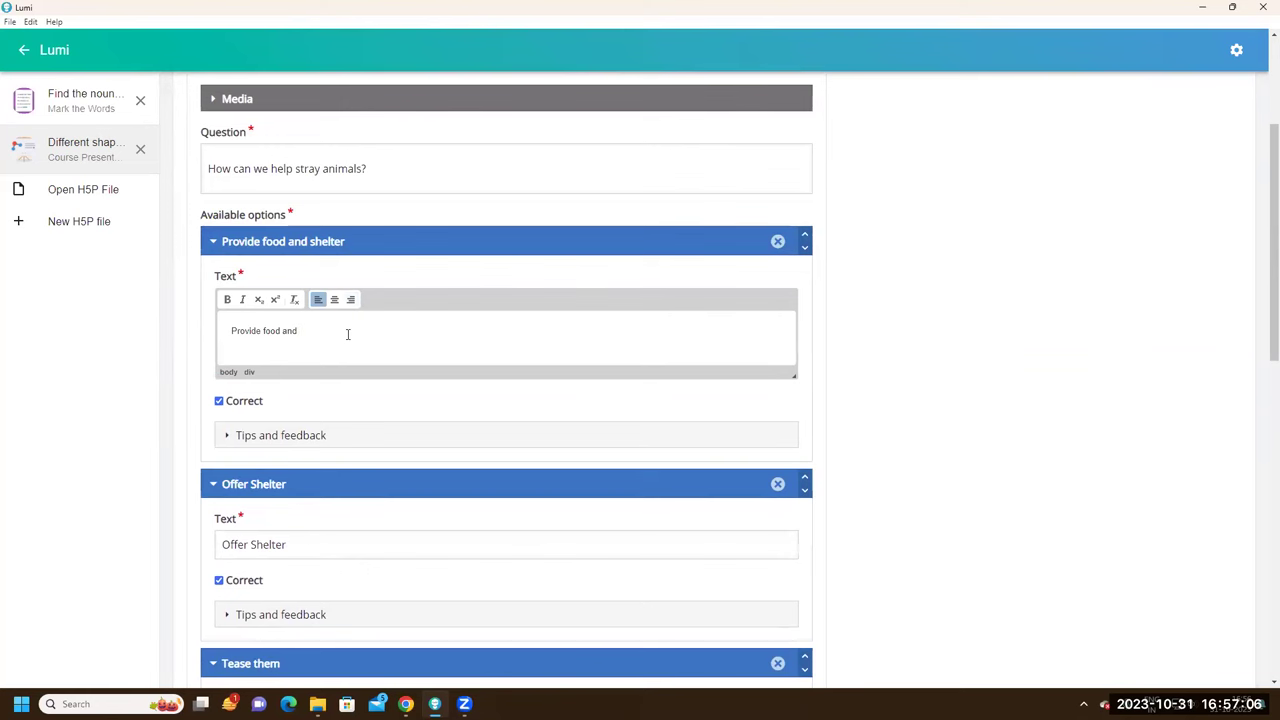
text(water)
scroll(347, 336, down, 2)
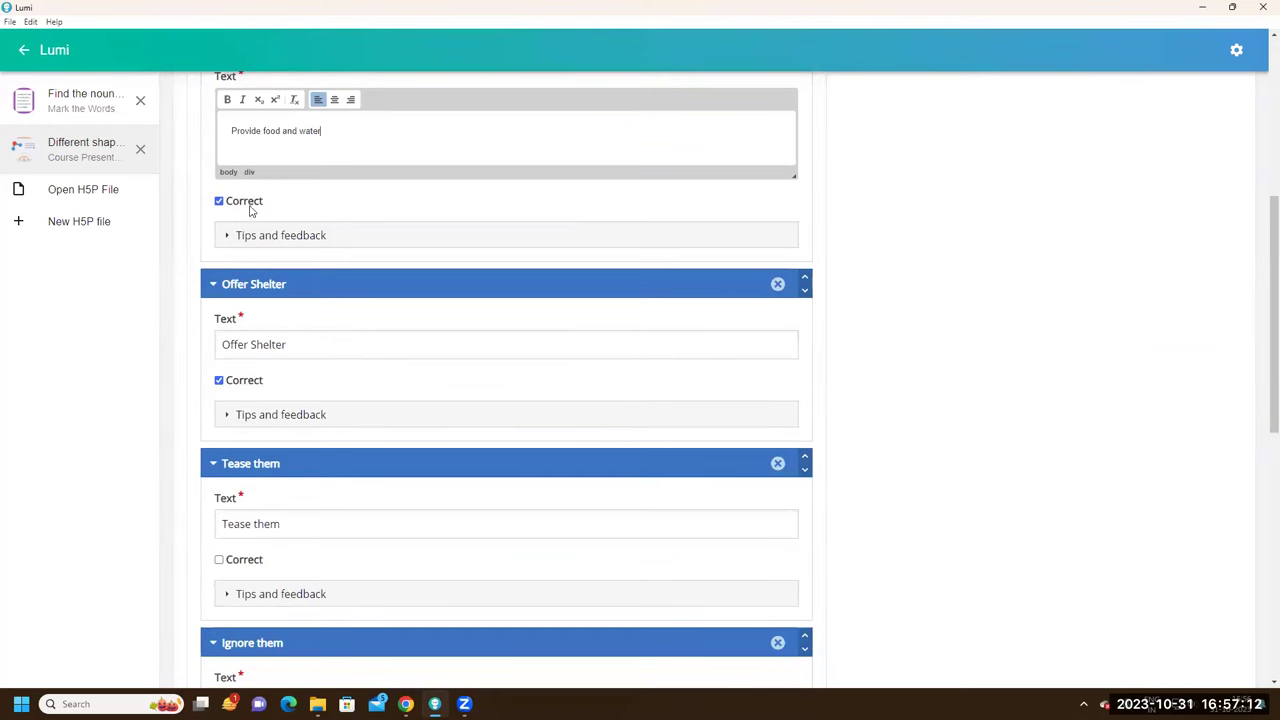
Review all the answer options and finish editing the multiple choice question to return to the slide
scroll(373, 414, down, 3)
scroll(376, 413, down, 2)
scroll(376, 413, up, 6)
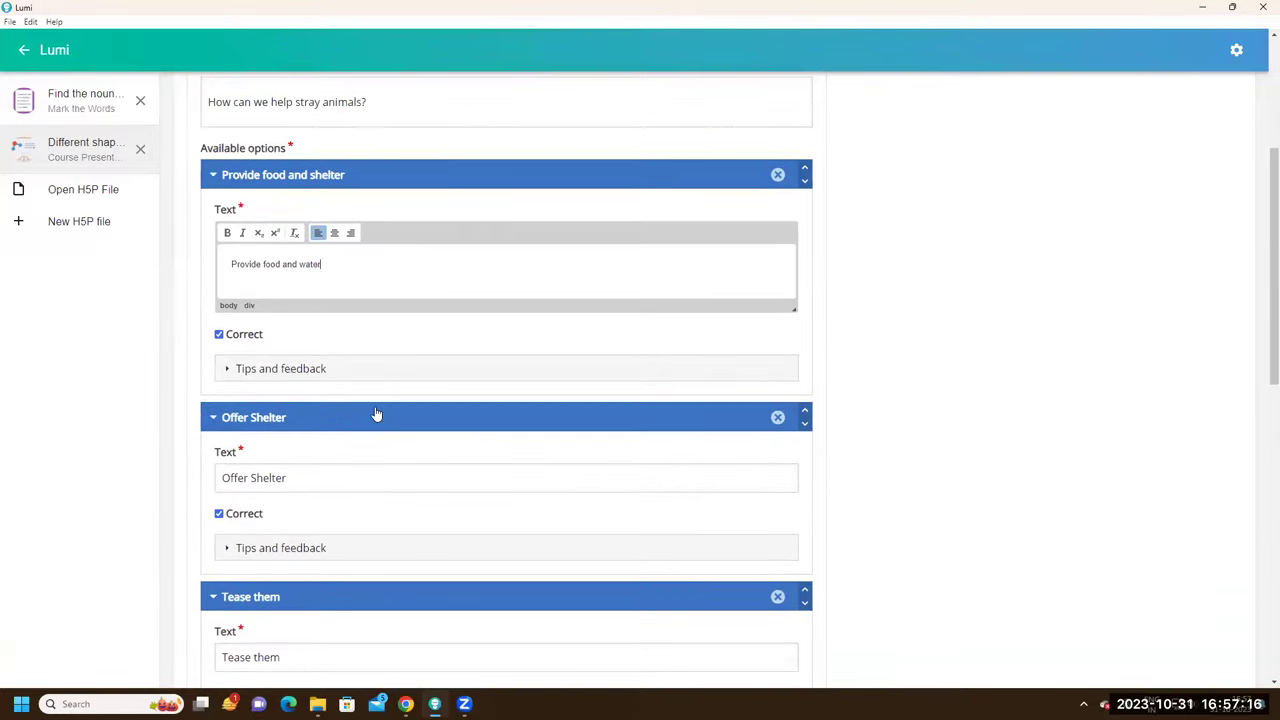
scroll(376, 413, up, 3)
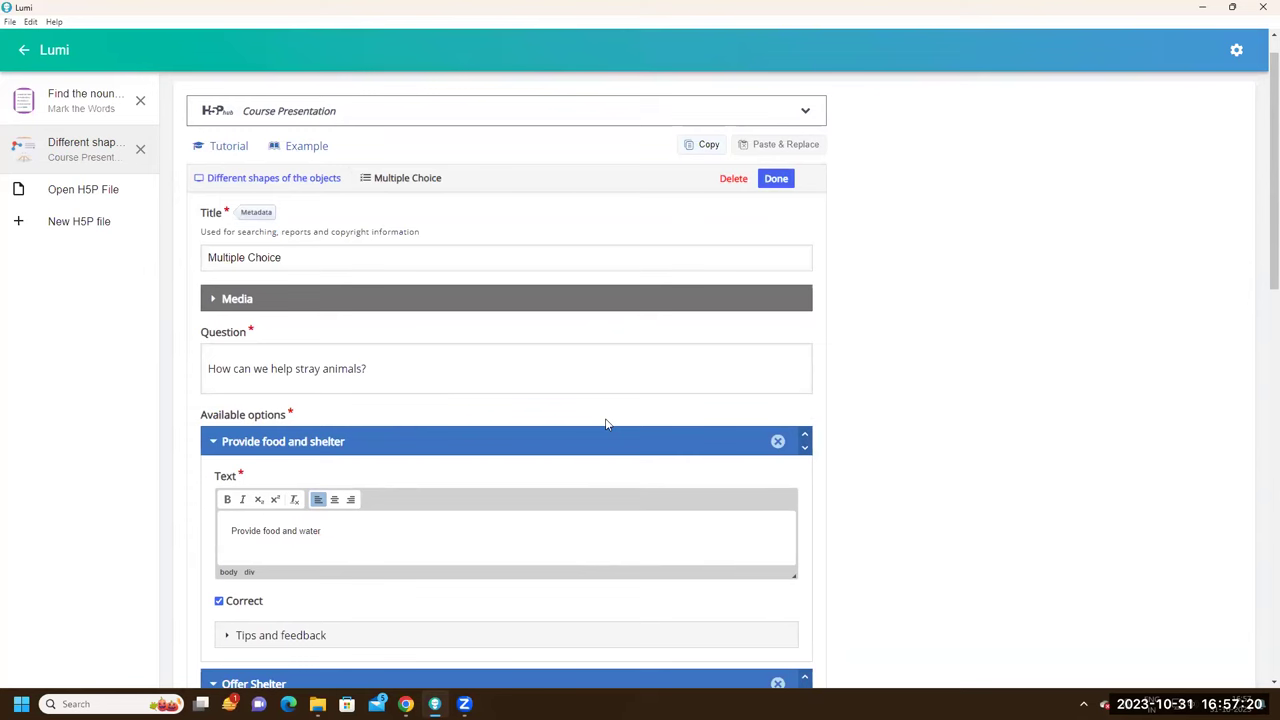
click(776, 180)
Move the question to position 10, 10 on the slide, widen it to 900 and extend it down to the slide's lower edge
drag(476, 303, 337, 240)
drag(455, 241, 806, 255)
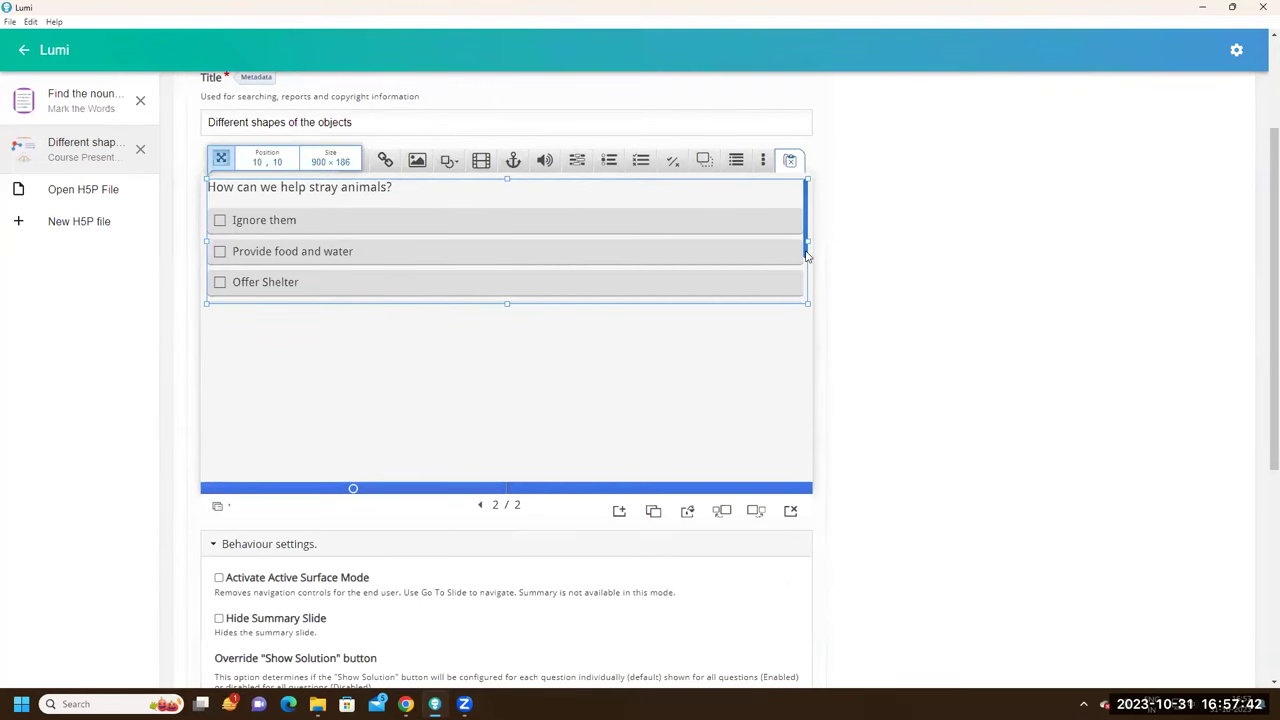
drag(507, 302, 505, 486)
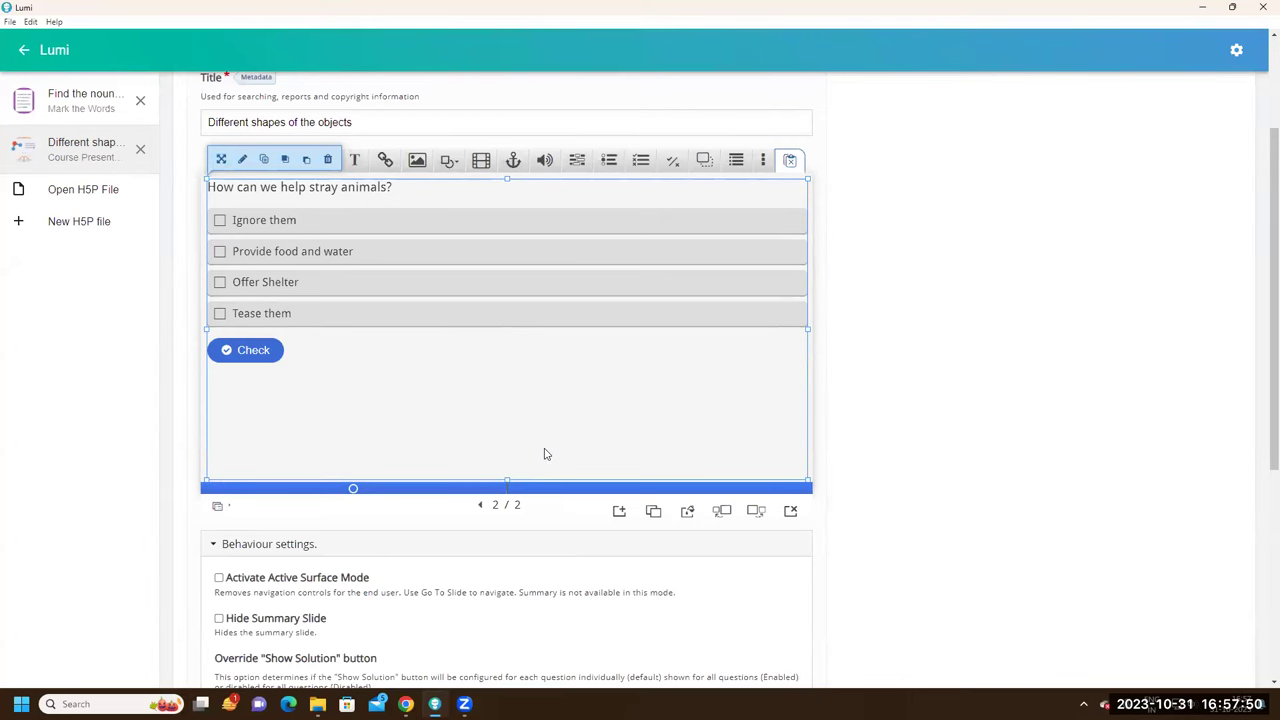
Preview the presentation and go to its second slide with the multiple choice question
scroll(544, 454, up, 2)
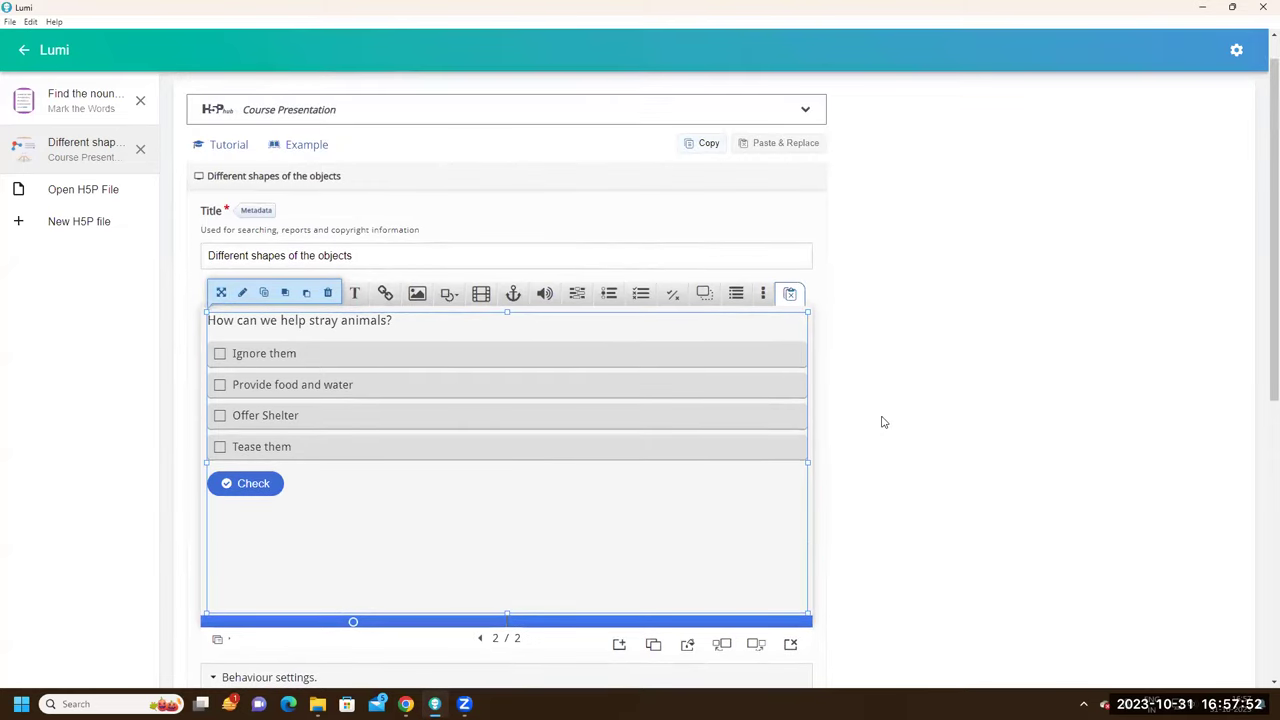
scroll(843, 380, up, 1)
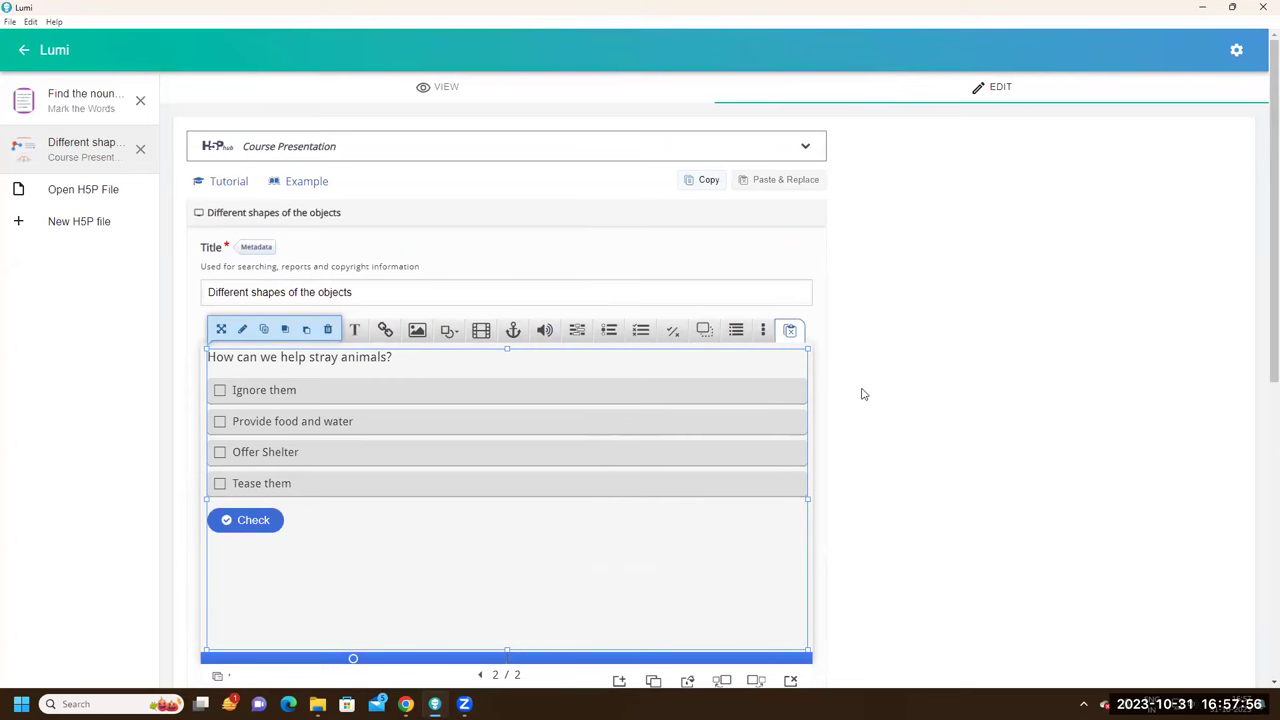
click(447, 90)
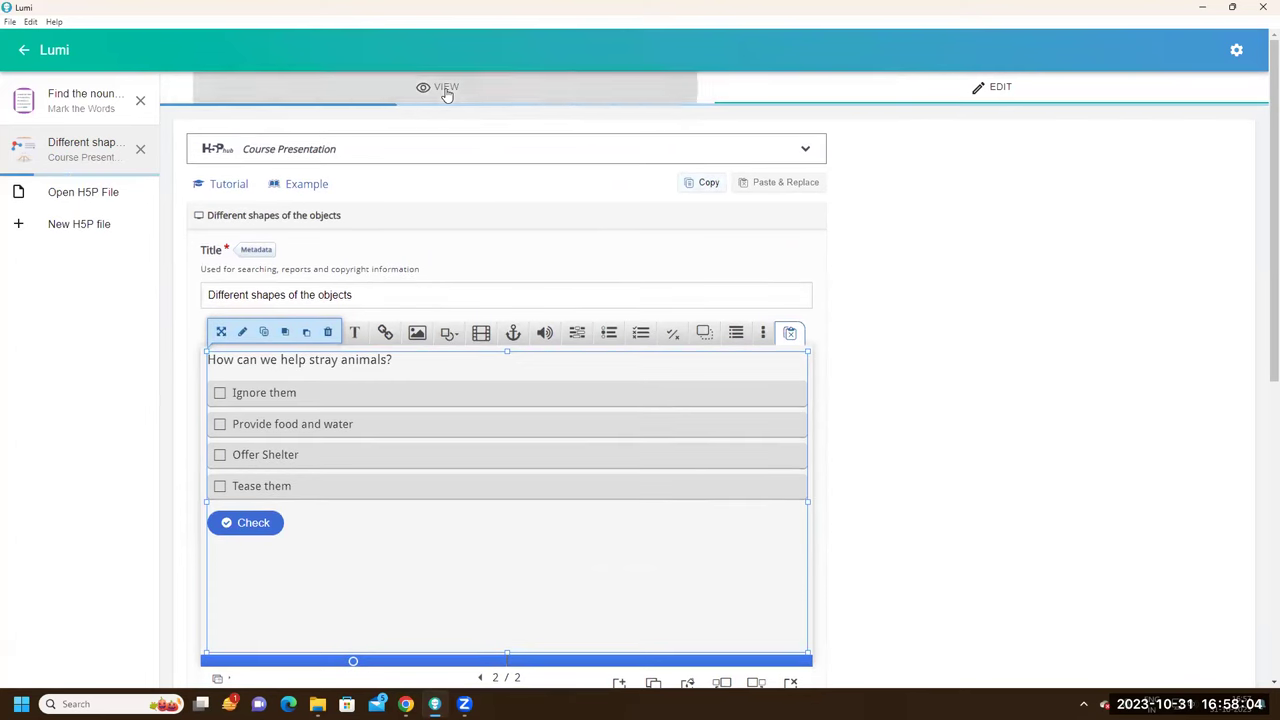
scroll(366, 271, down, 1)
scroll(549, 480, up, 1)
scroll(587, 518, down, 1)
scroll(930, 640, down, 3)
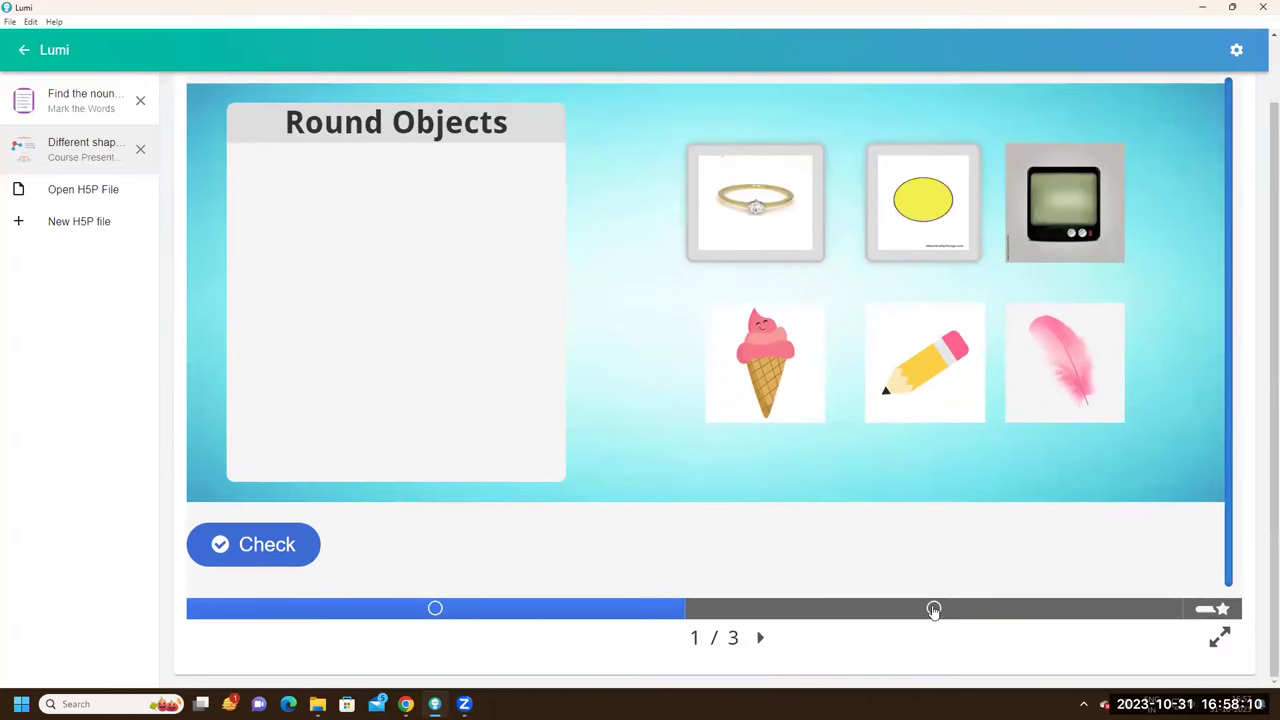
click(932, 610)
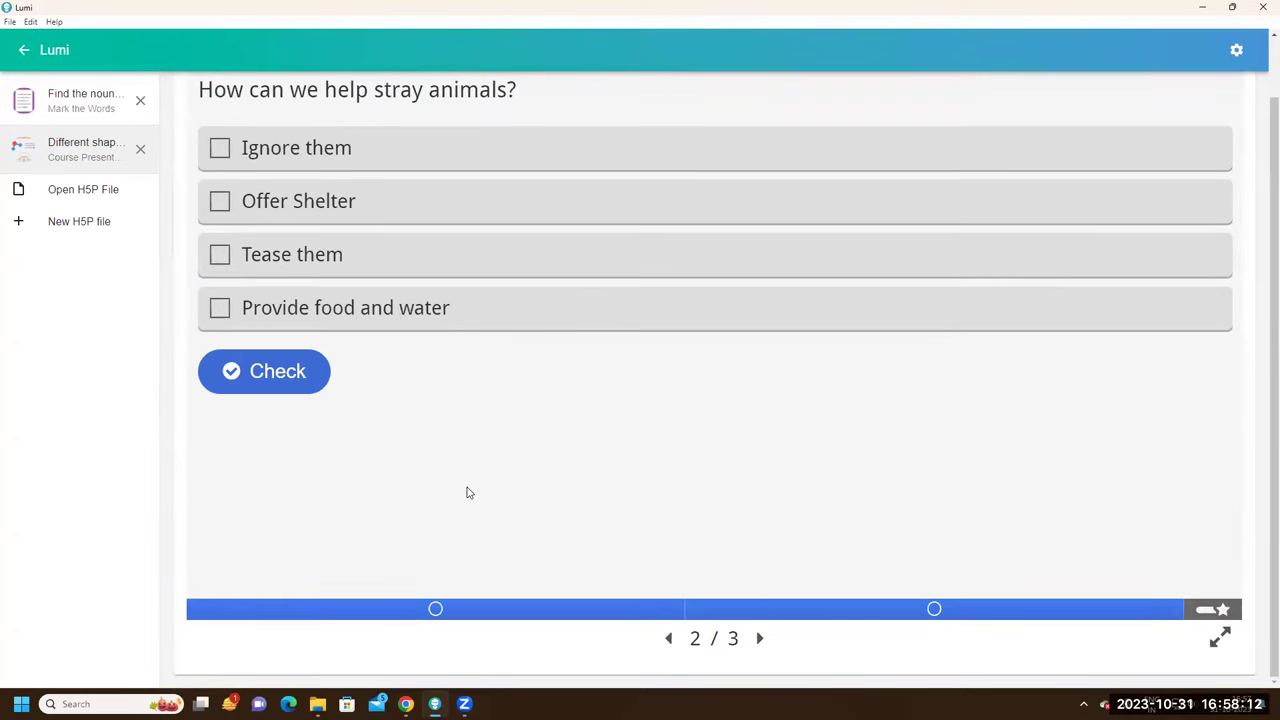
Answer with "Provide food and water", "Tease them" and "Offer Shelter", check the answers and show the solution
scroll(469, 491, up, 3)
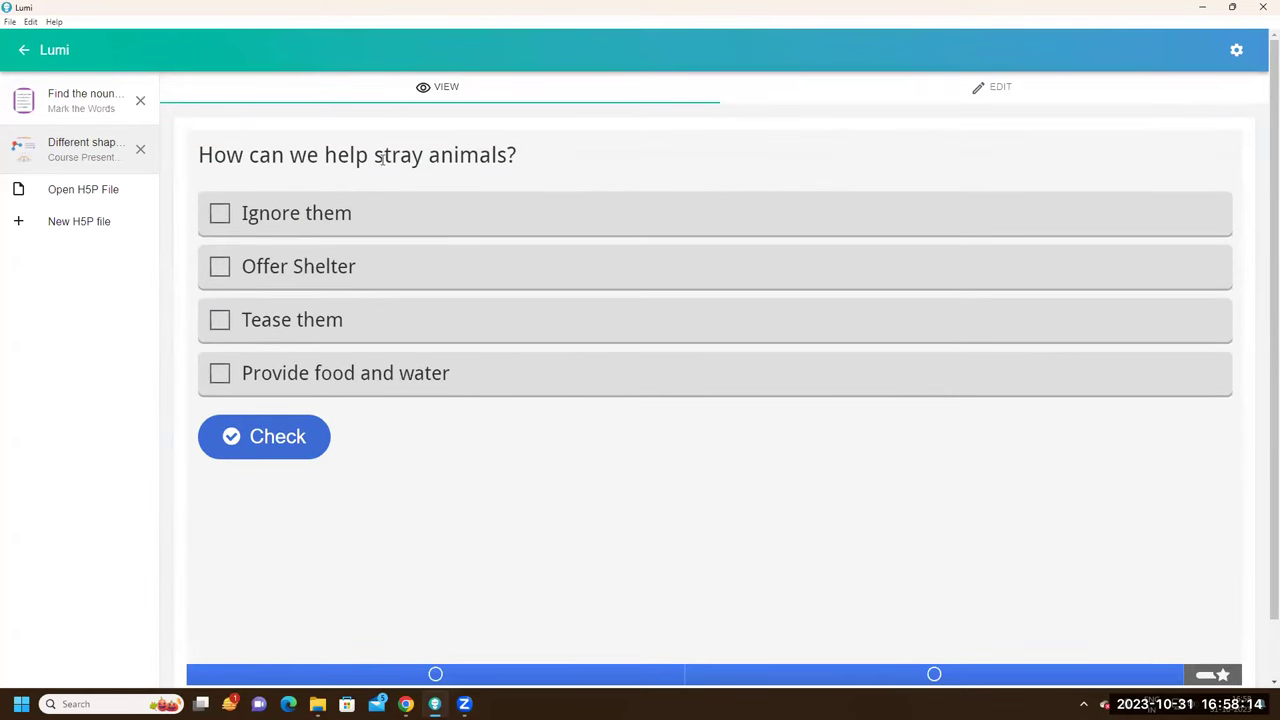
click(224, 373)
scroll(208, 398, down, 1)
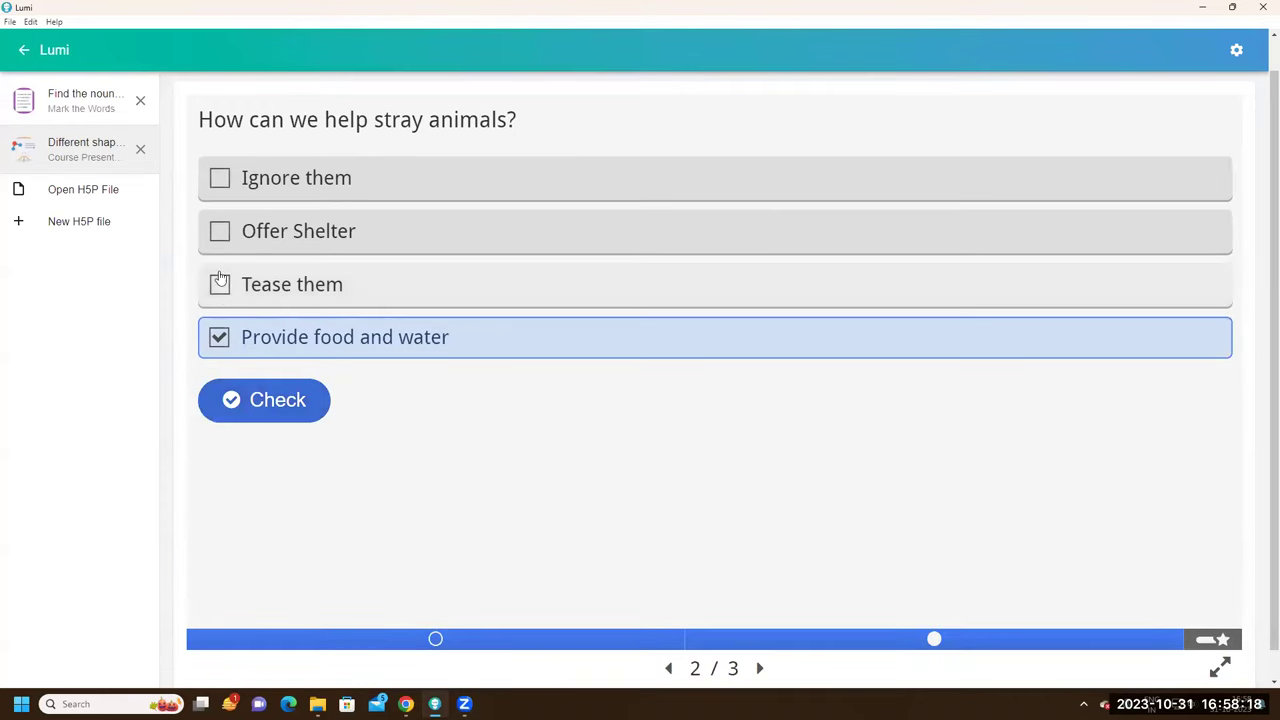
click(220, 284)
click(220, 231)
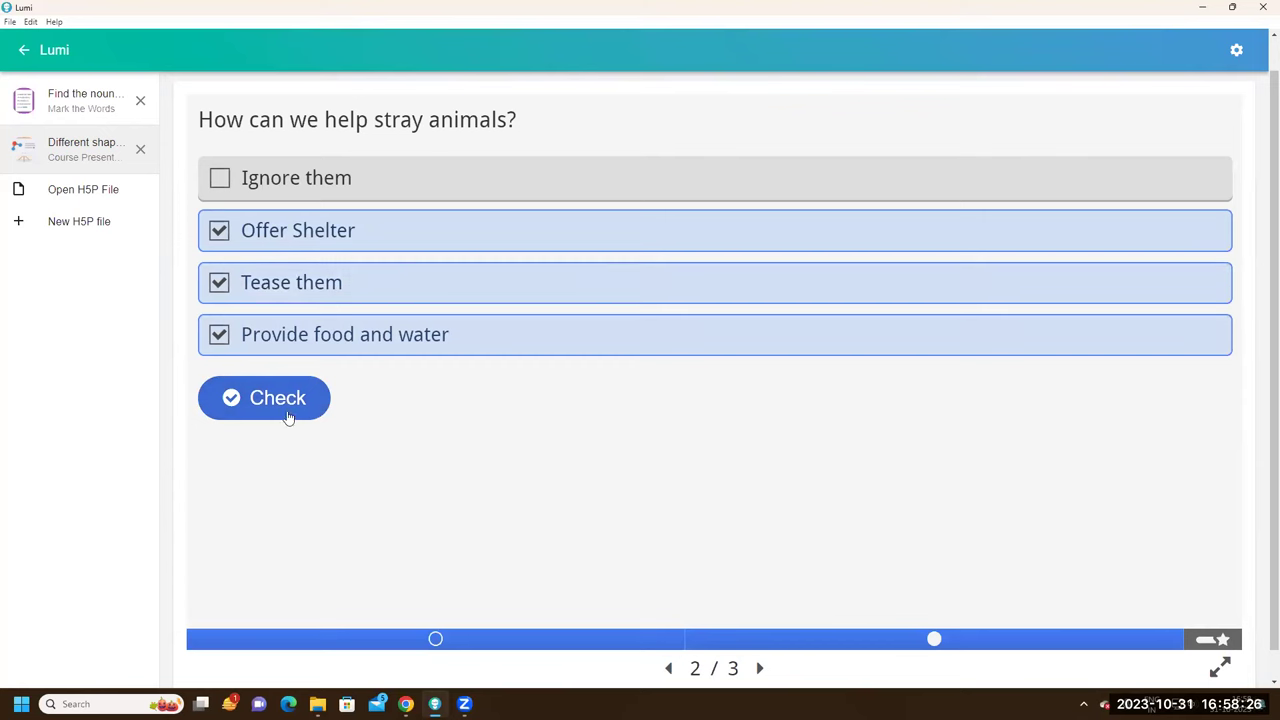
scroll(330, 452, up, 1)
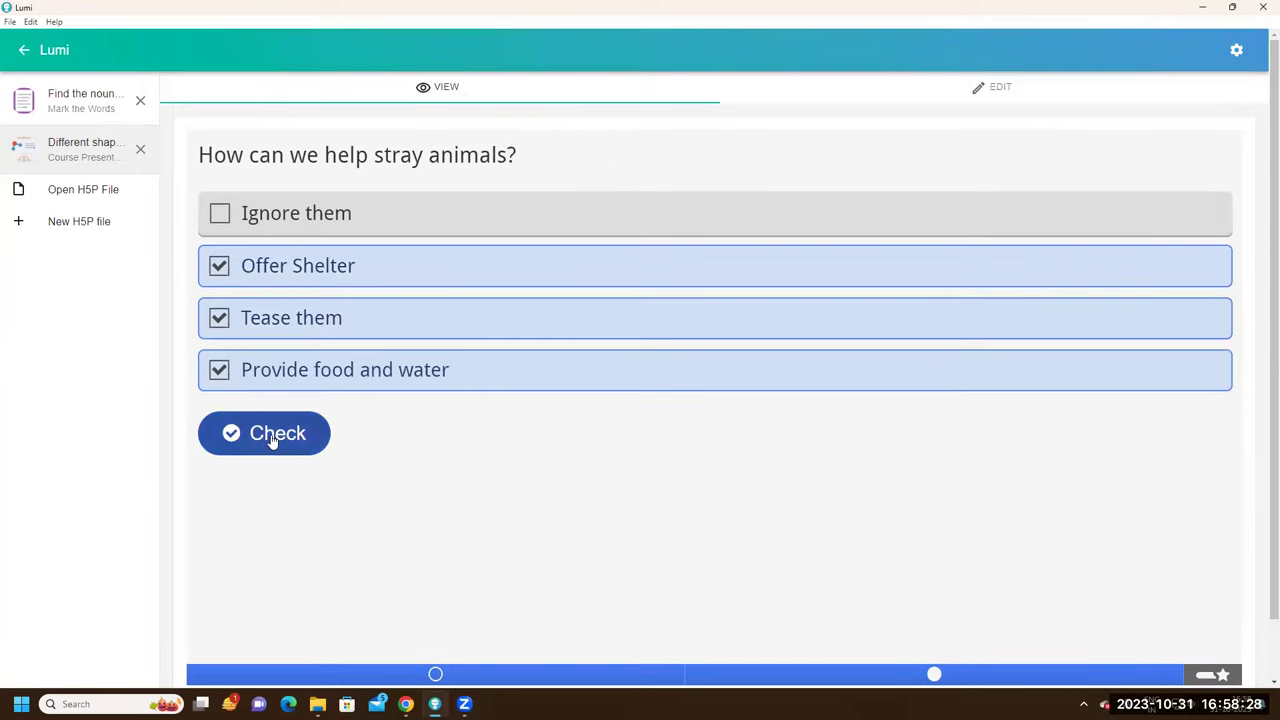
click(272, 437)
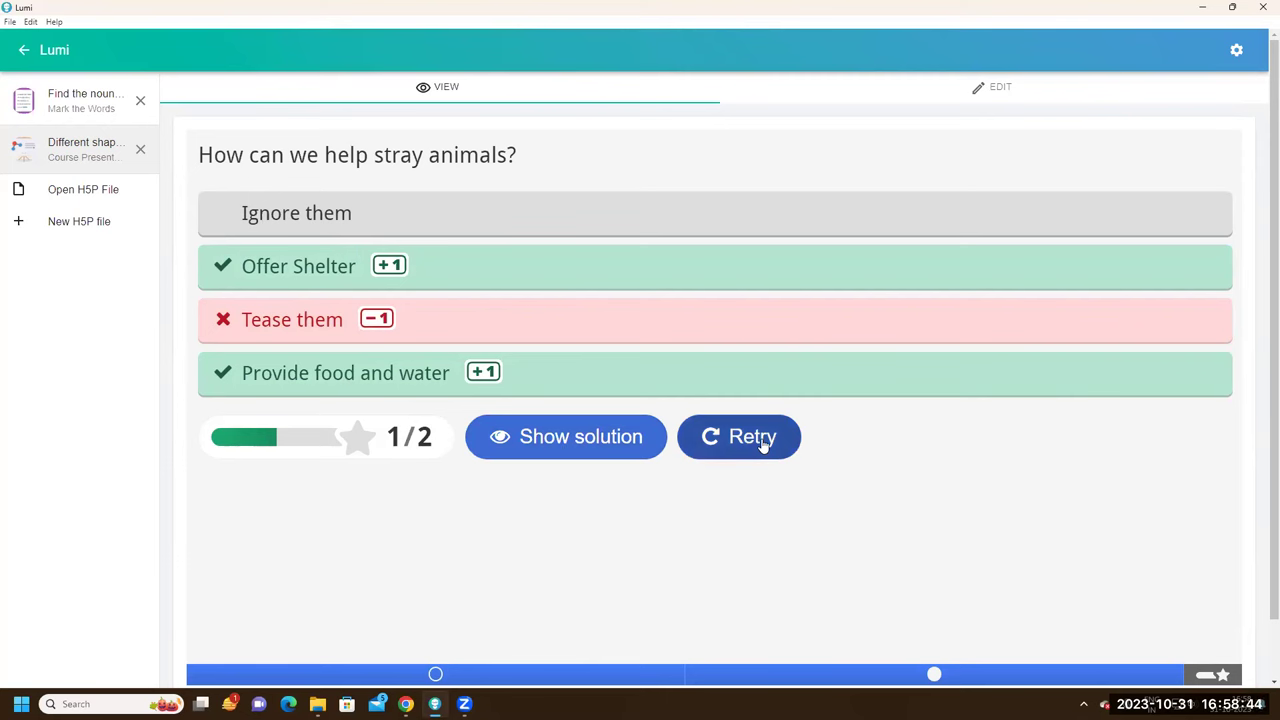
click(559, 441)
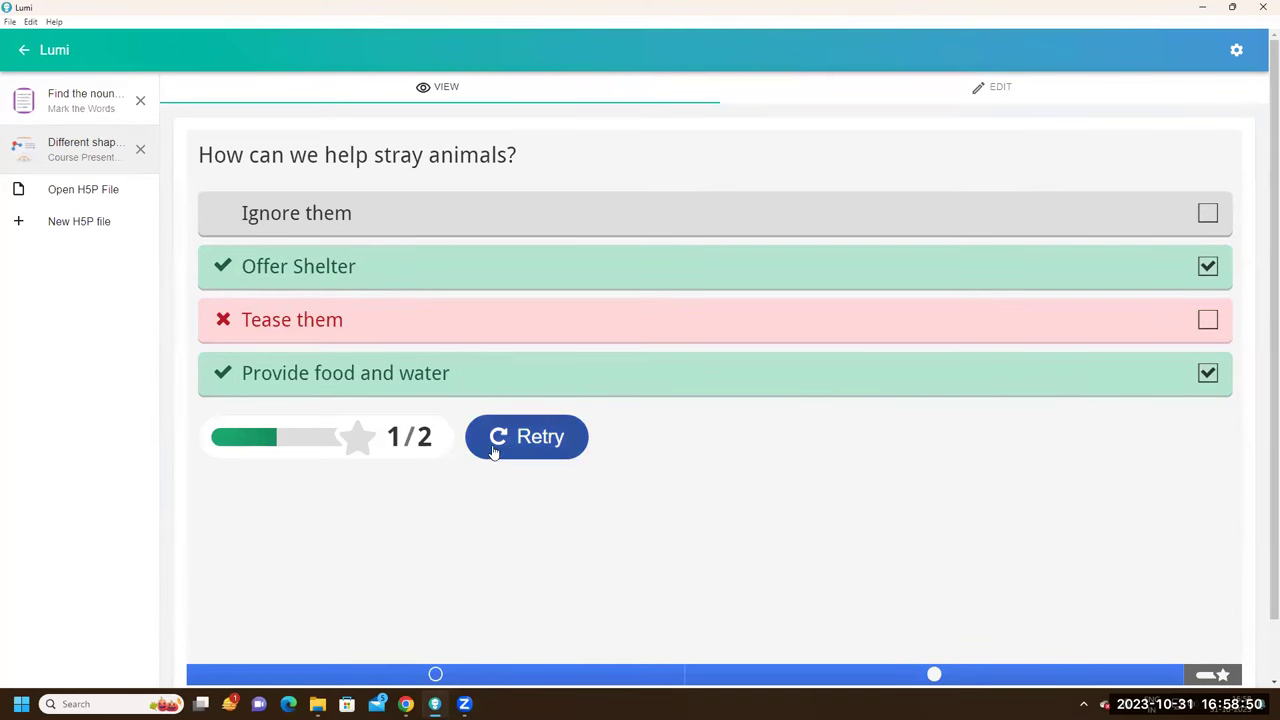
Retry the stray animals question with "Offer Shelter" and "Provide food and water" selected and check the answers
click(522, 446)
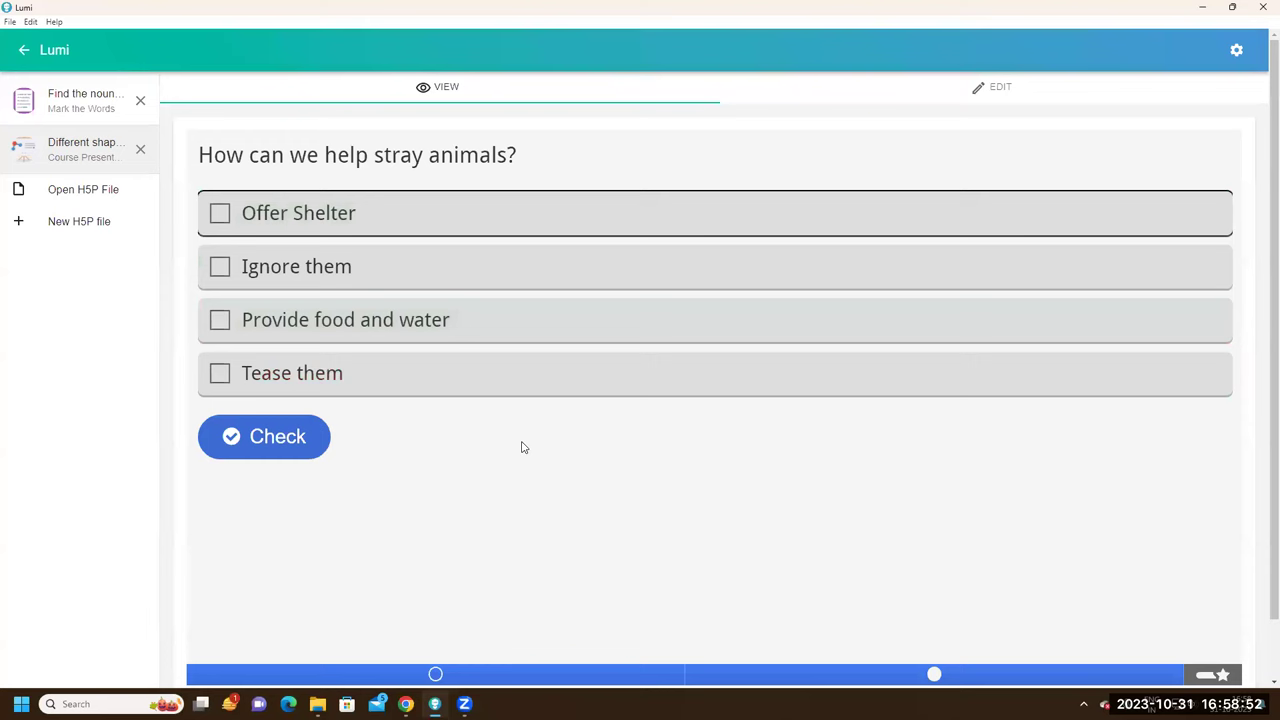
click(255, 212)
click(275, 291)
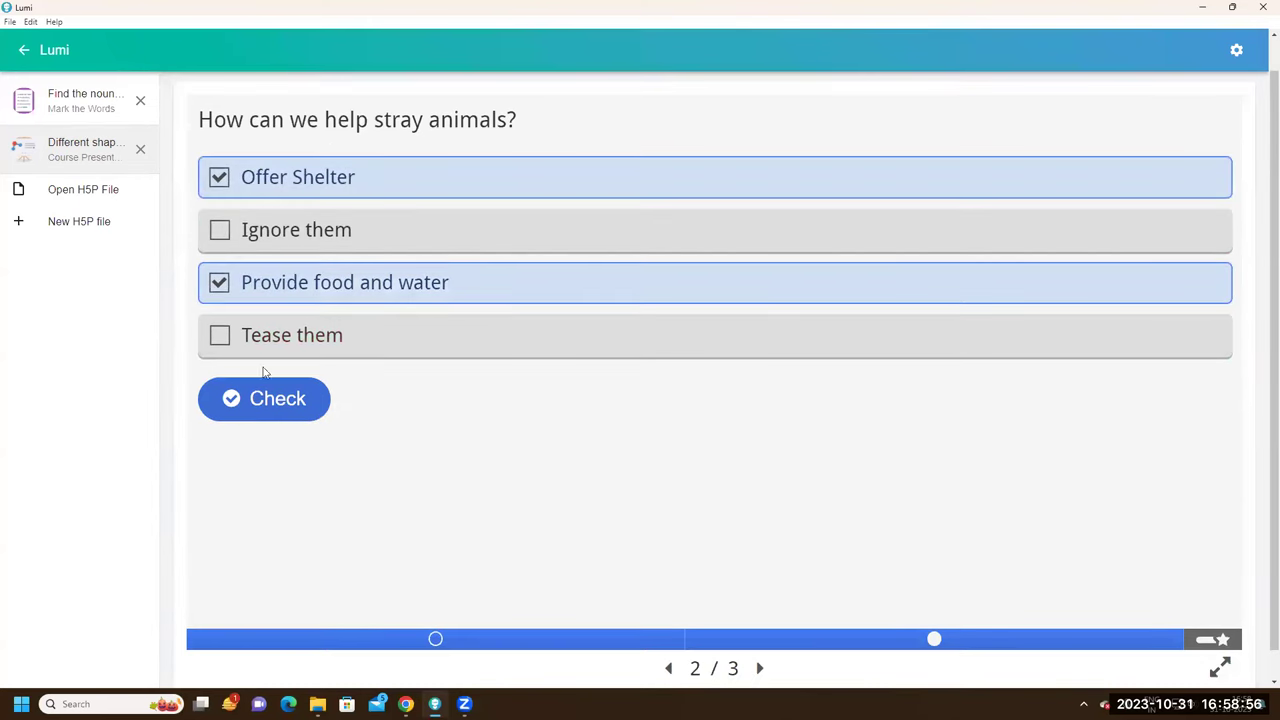
click(267, 399)
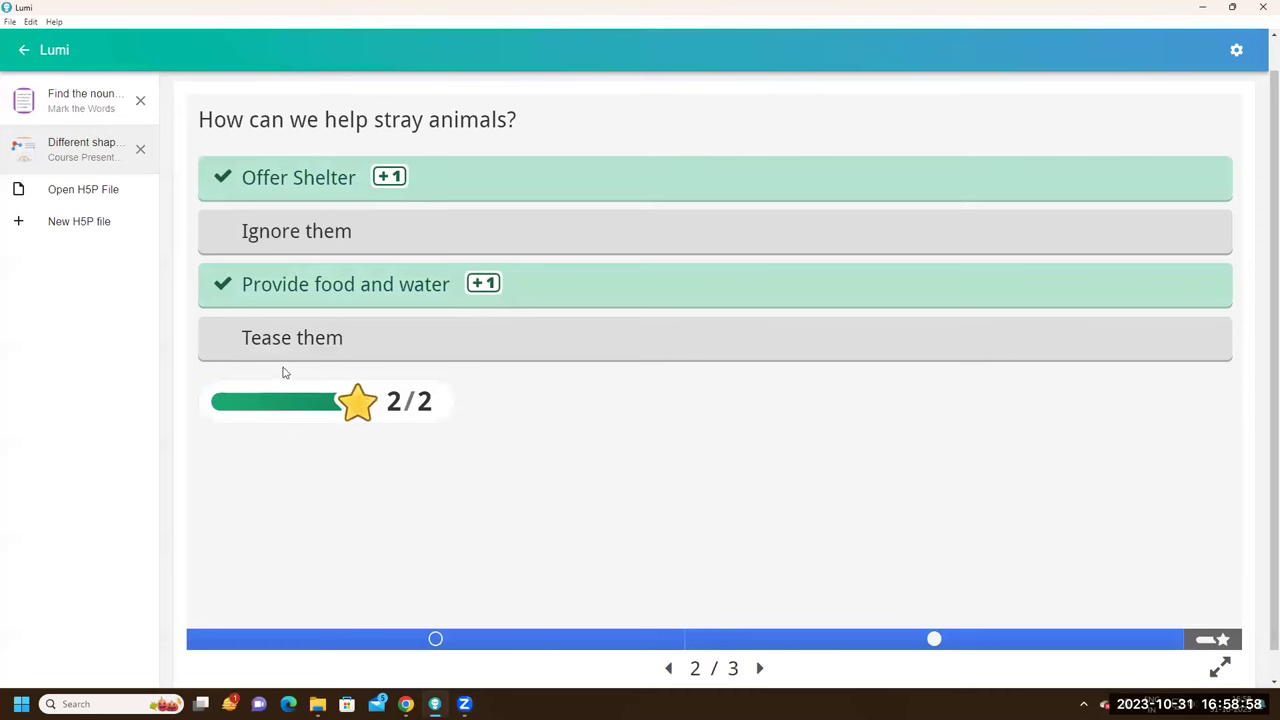
Return to editing the presentation and add a new blank slide after the stray animals slide
scroll(634, 446, up, 1)
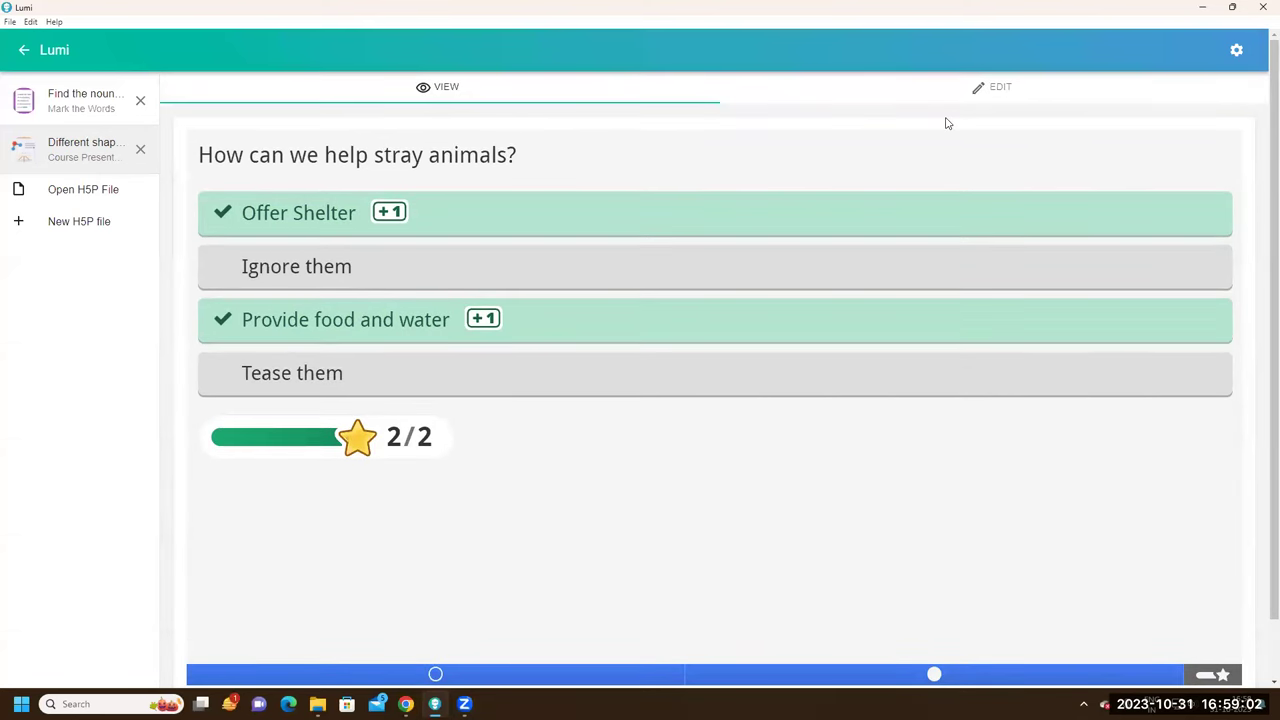
click(1000, 89)
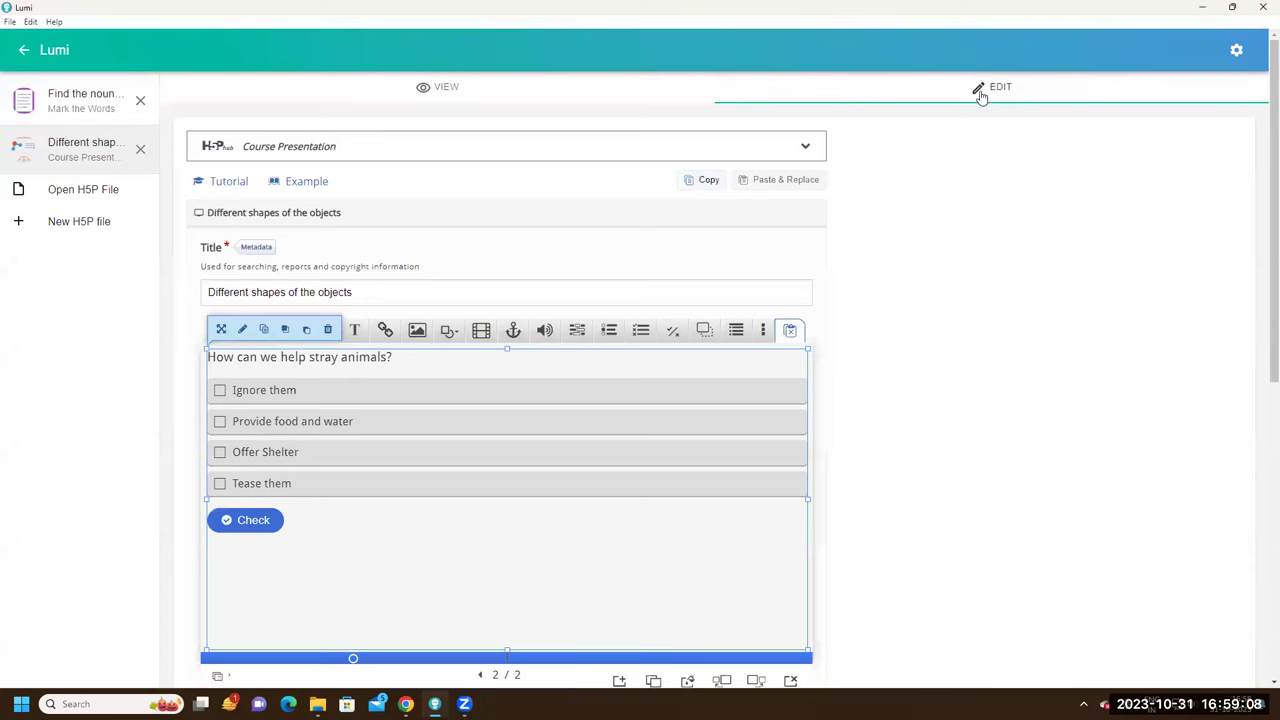
scroll(886, 329, down, 3)
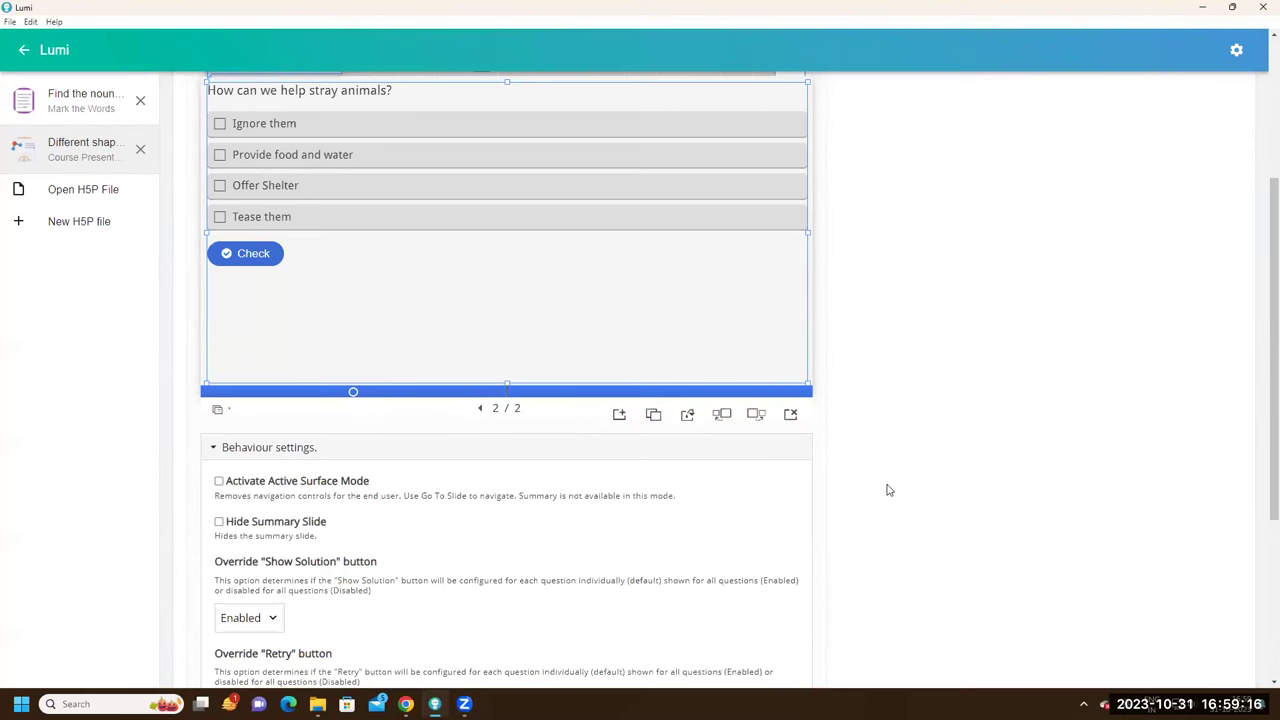
scroll(886, 490, up, 1)
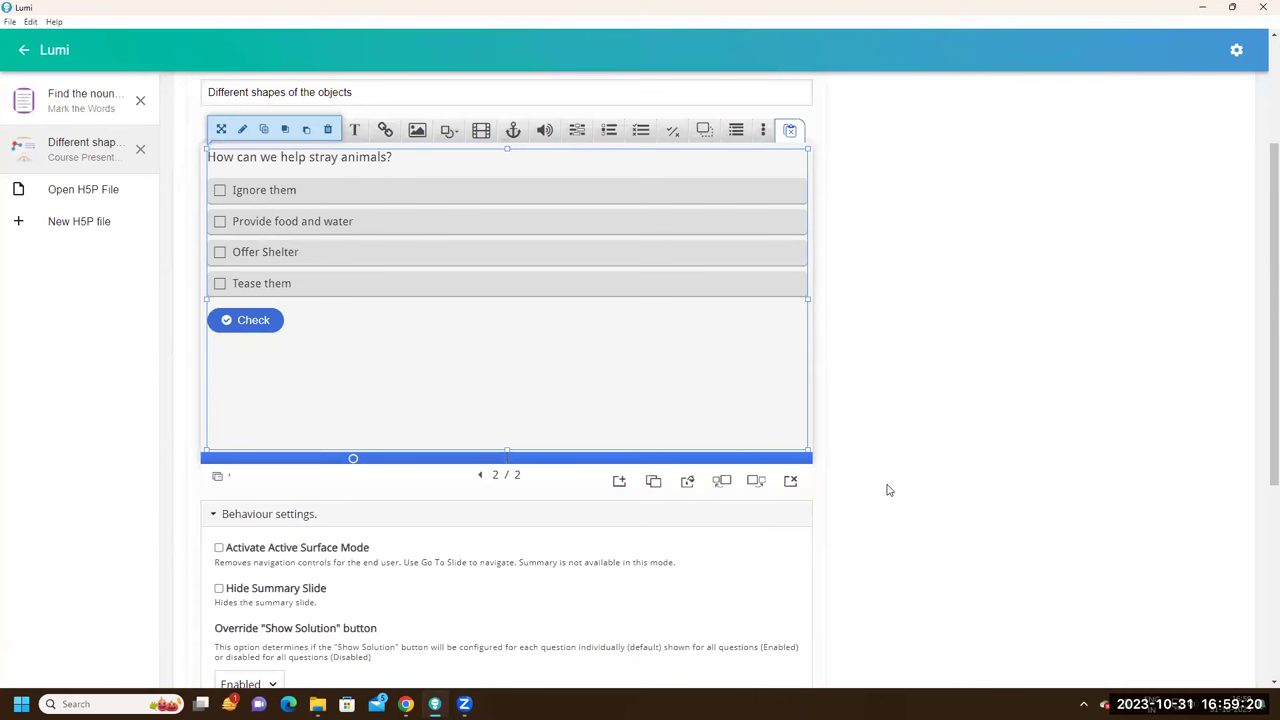
click(619, 483)
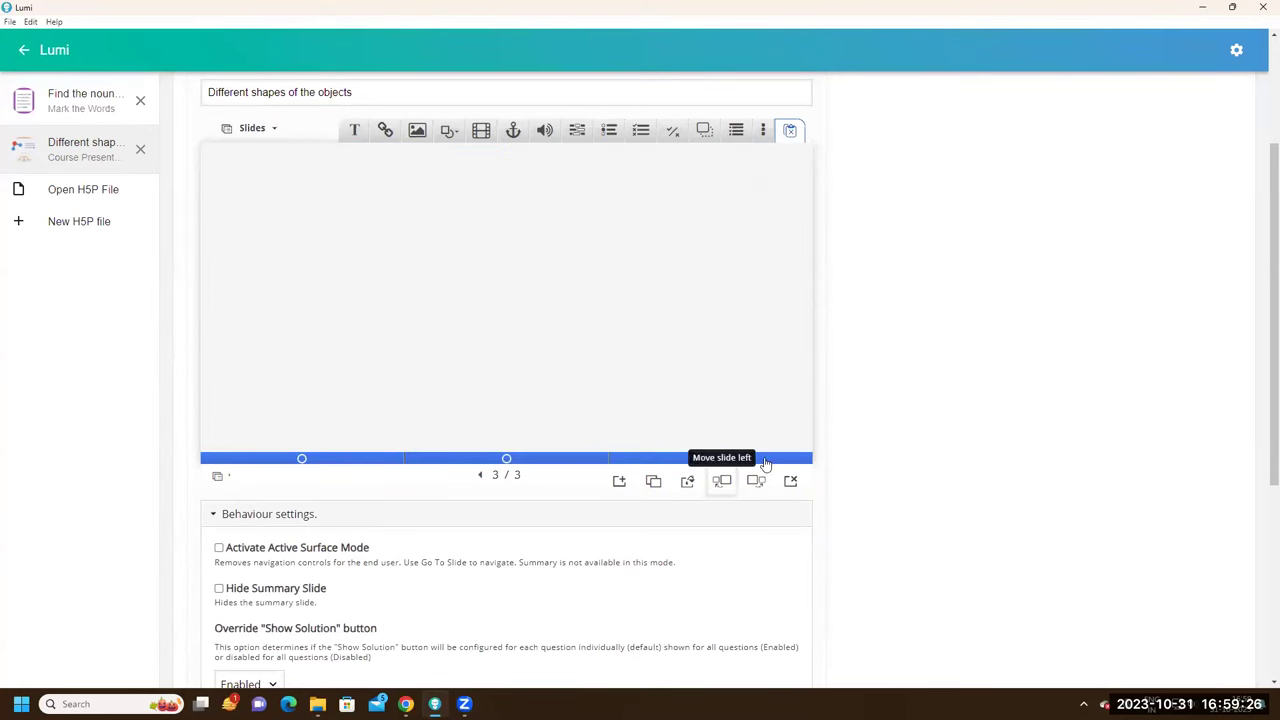
Insert a Single Choice Set on the new third slide
scroll(831, 457, up, 1)
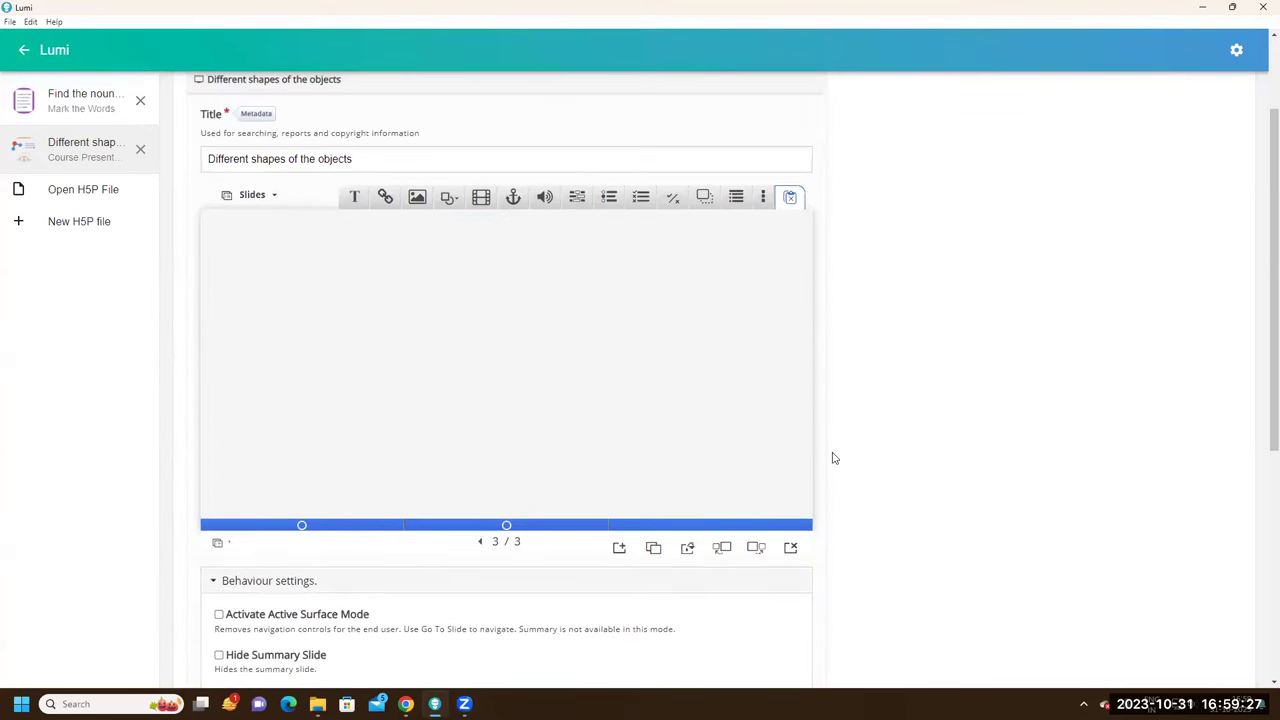
click(610, 198)
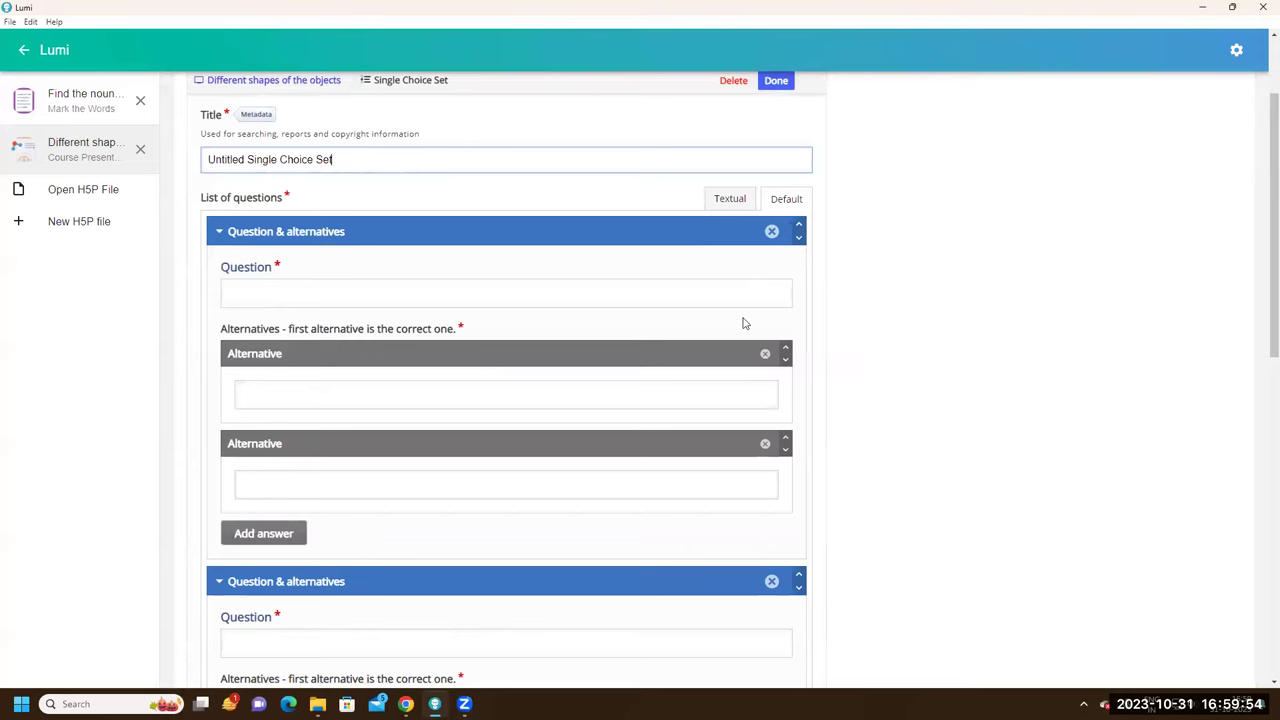
scroll(814, 351, up, 2)
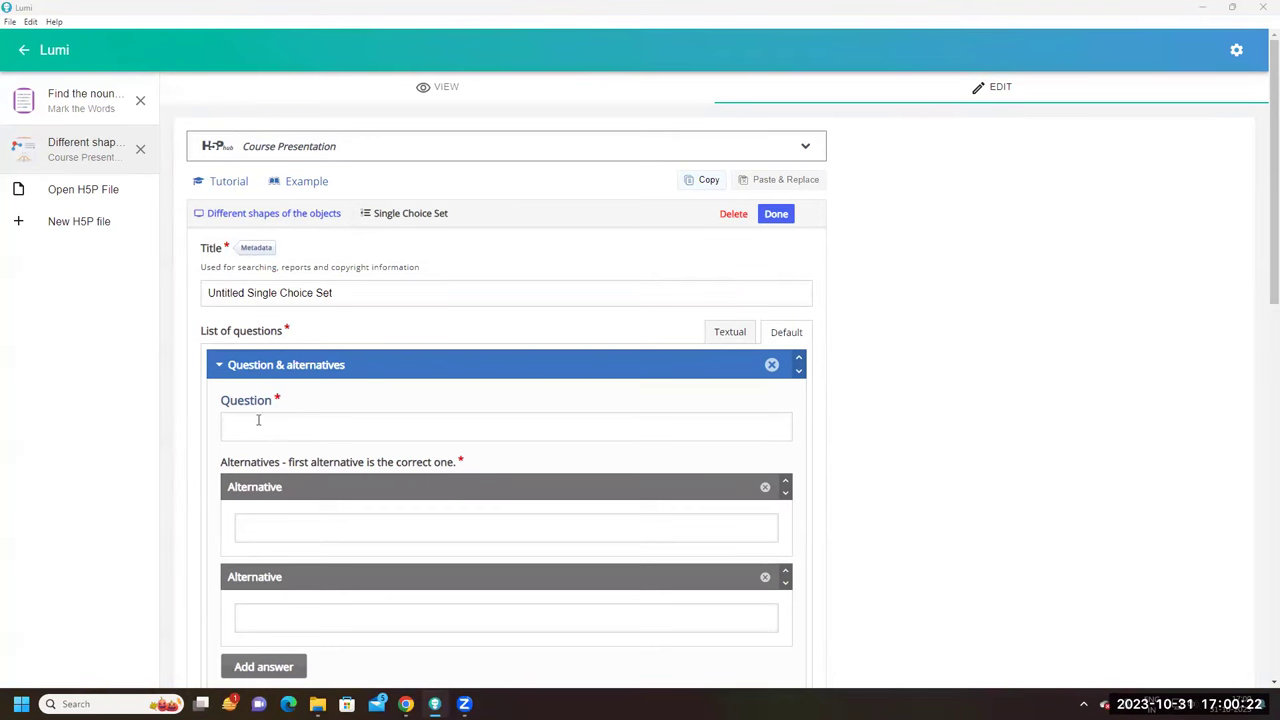
Enter "What do you call a baby dog?" as the first question of the Single Choice Set
scroll(257, 429, down, 1)
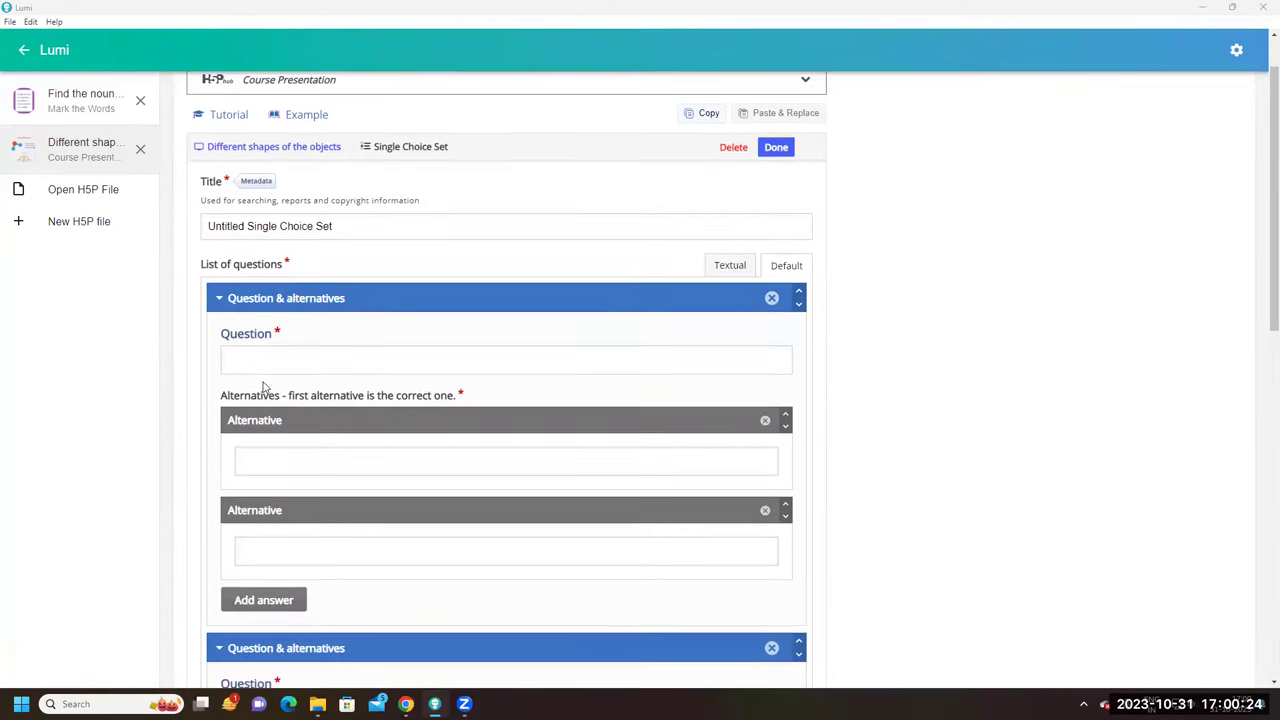
click(260, 360)
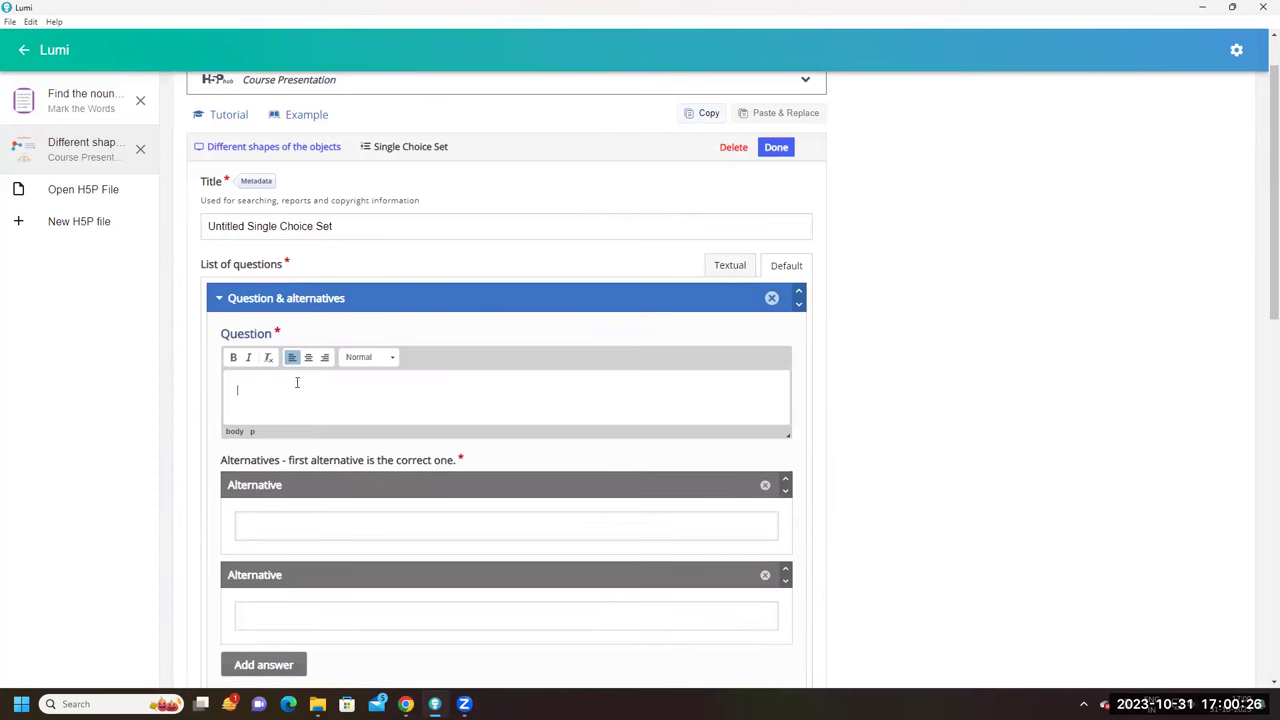
scroll(310, 403, down, 1)
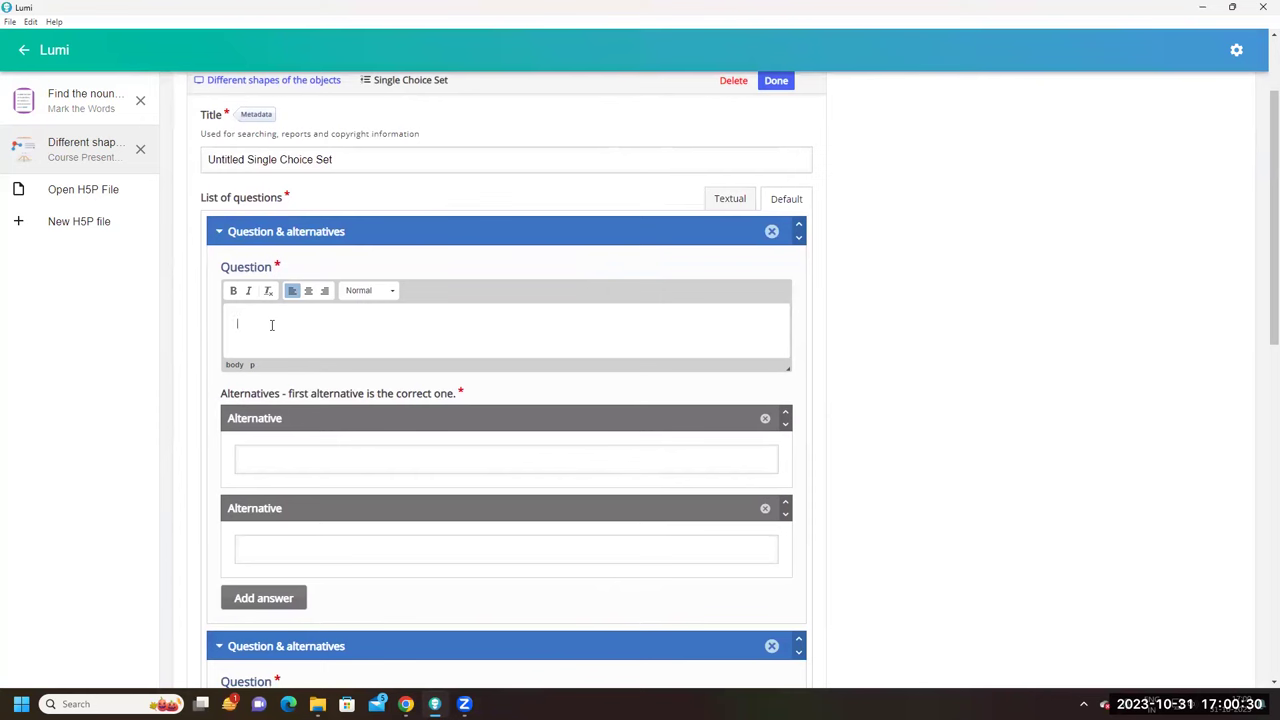
text(W)
key(Caps_Lock)
text(hat do you)
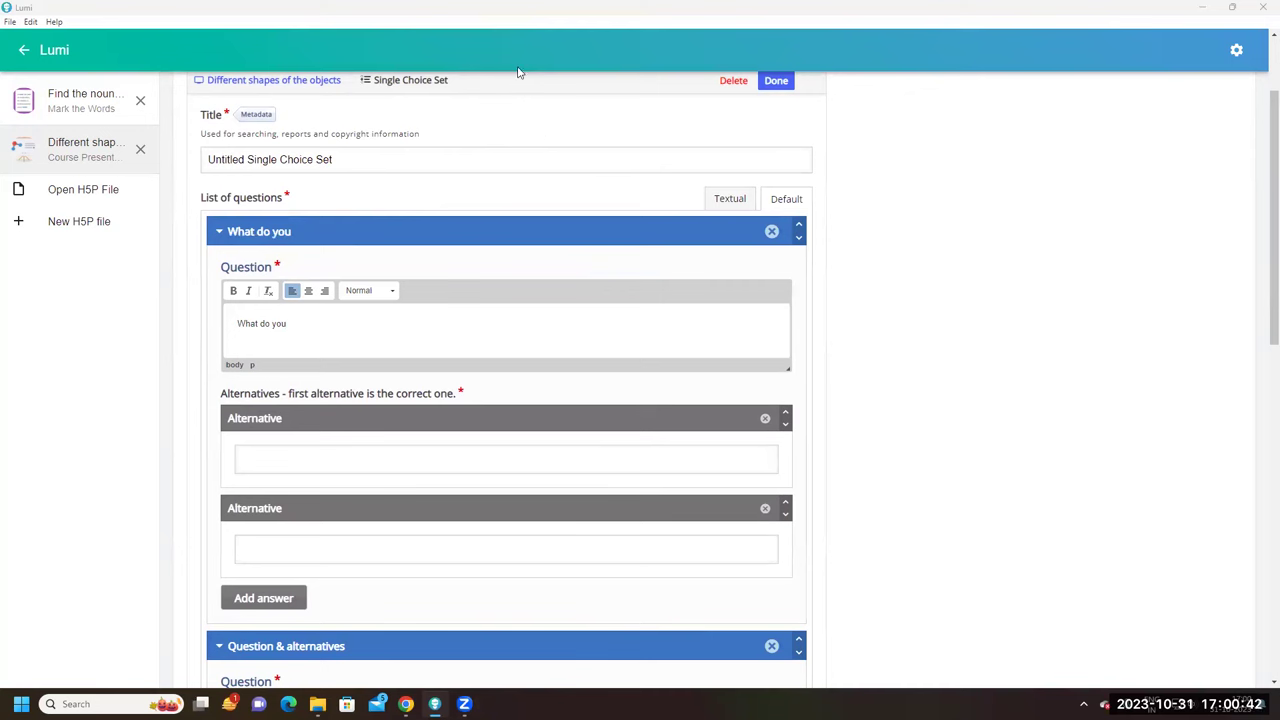
click(332, 320)
text(call a baby dog?)
Enter "Puppy" as the first, correct alternative of the baby dog question
scroll(335, 330, down, 2)
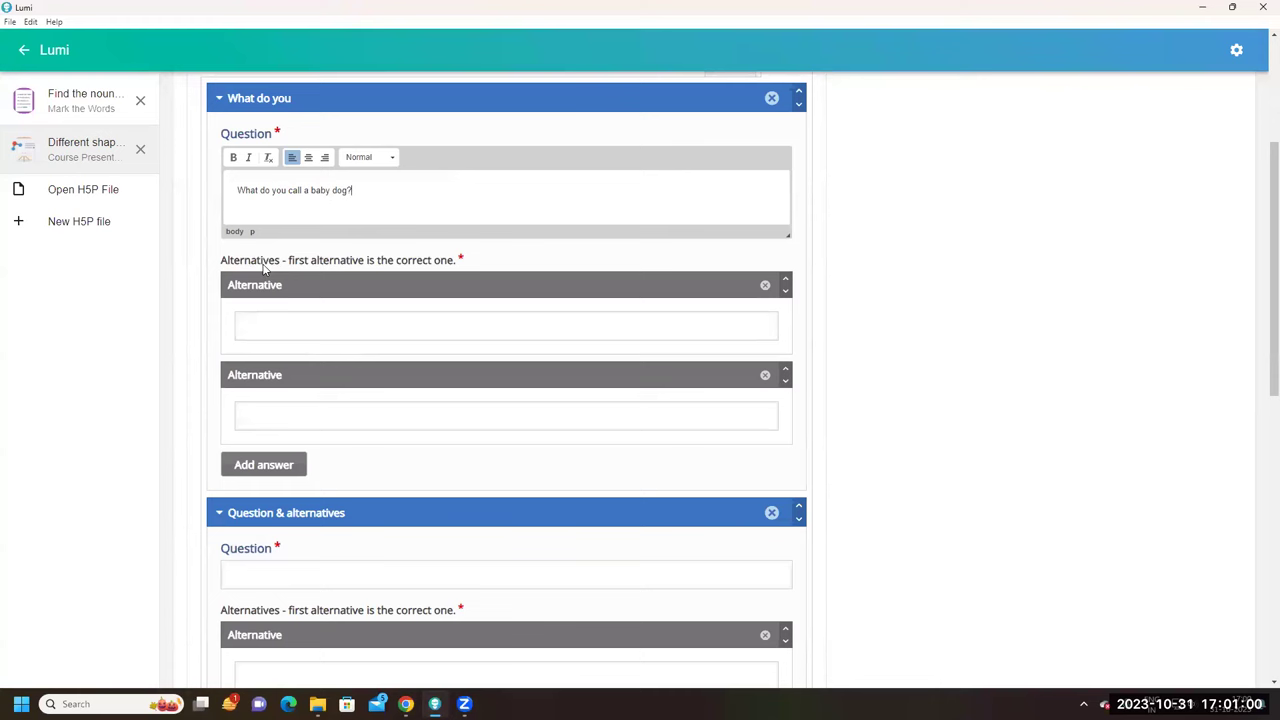
click(290, 327)
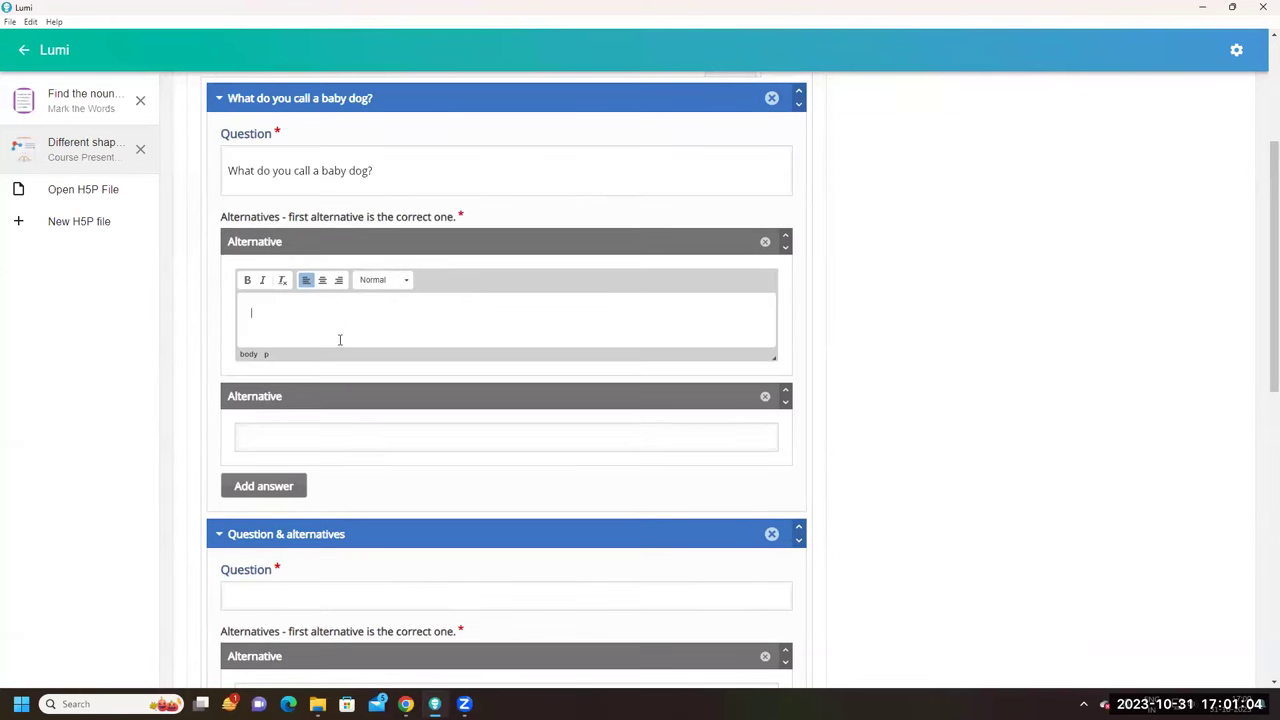
scroll(337, 340, up, 2)
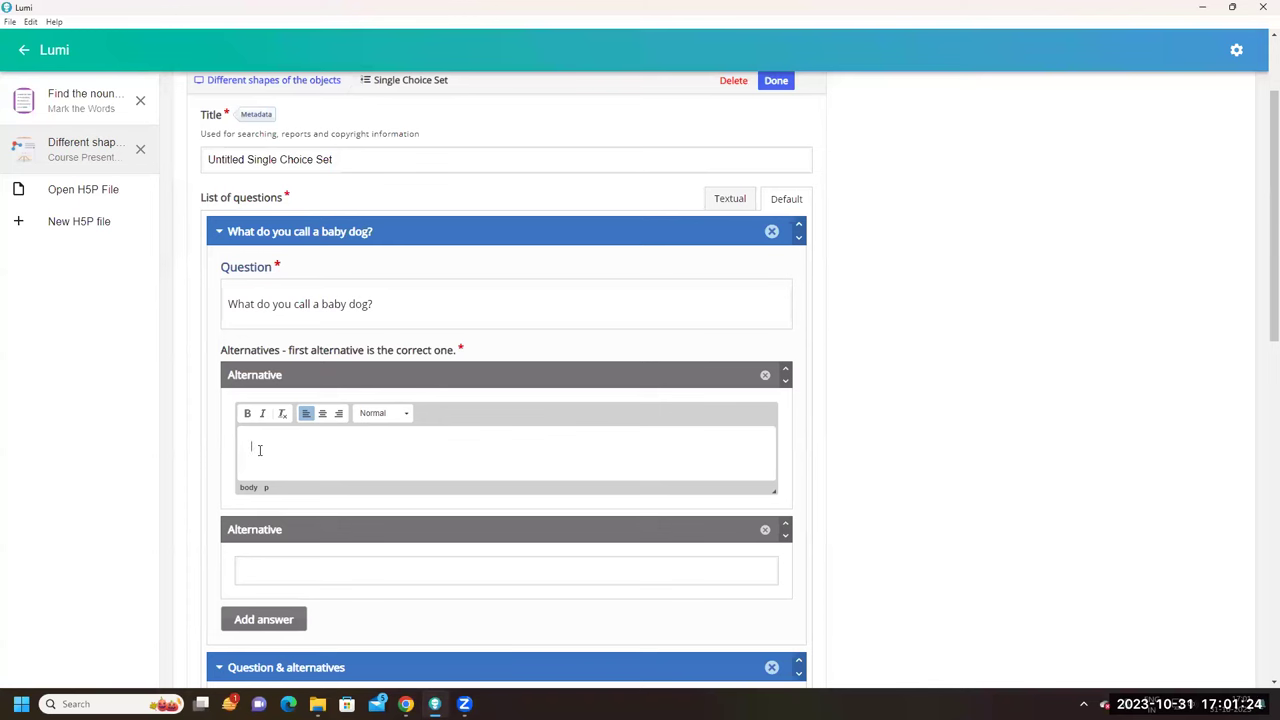
key(Caps_Lock)
text(Puppy)
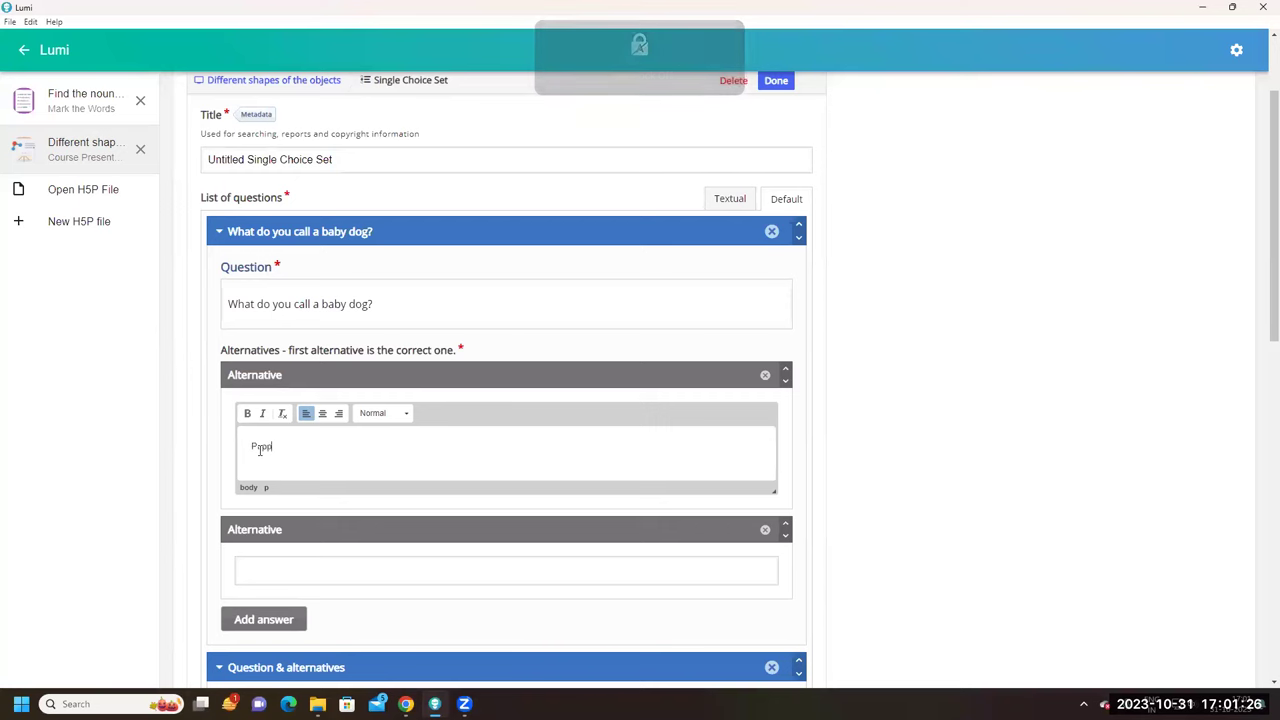
Enter "Calf" as the second alternative of the baby dog question
scroll(259, 450, down, 2)
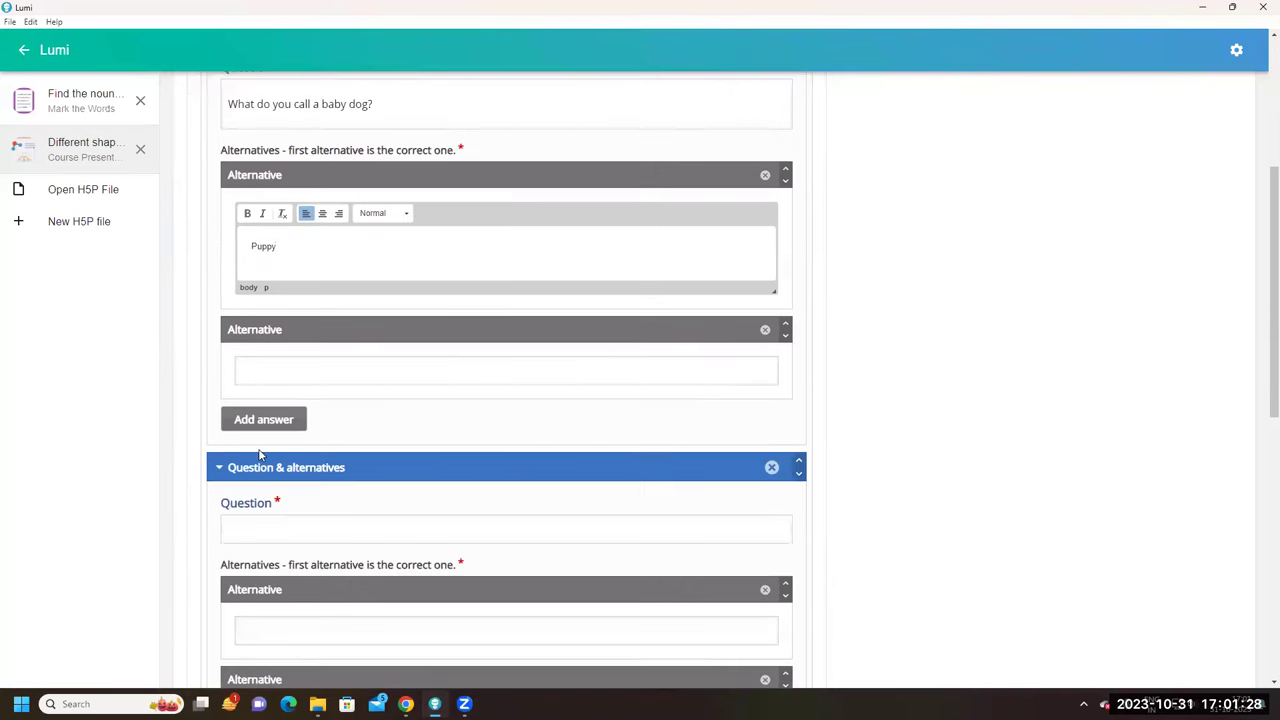
scroll(259, 450, up, 1)
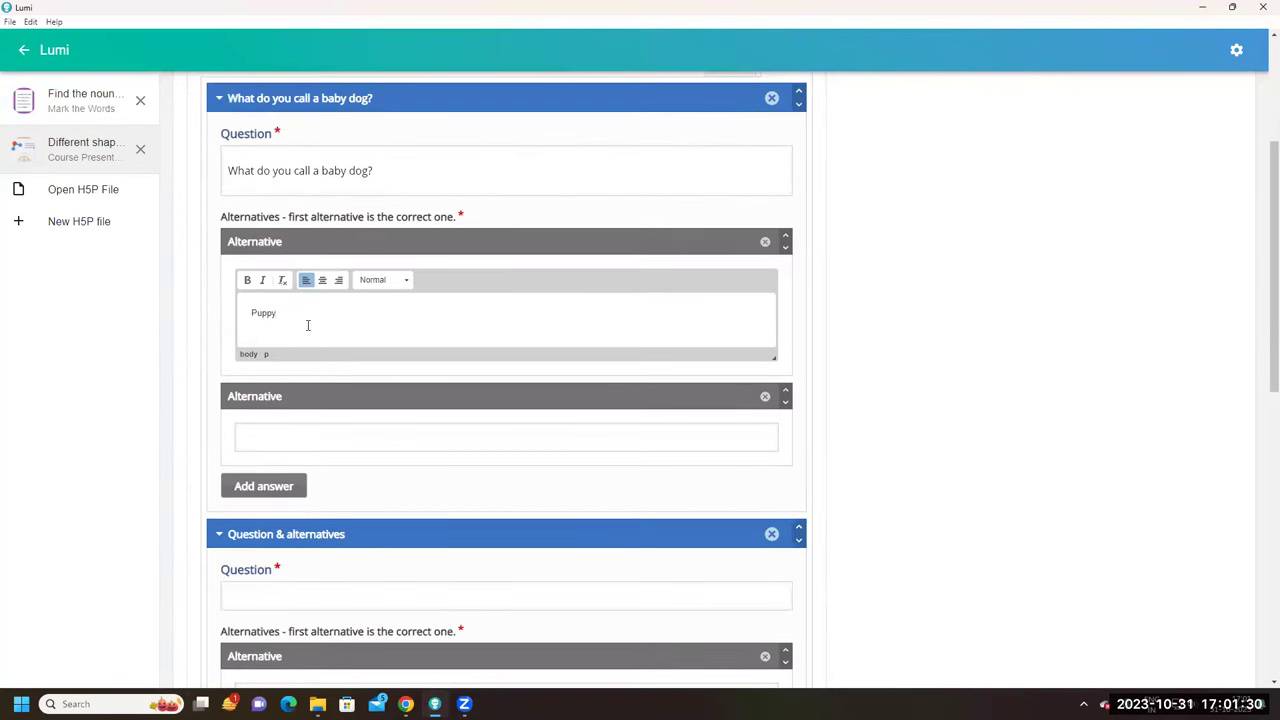
click(286, 435)
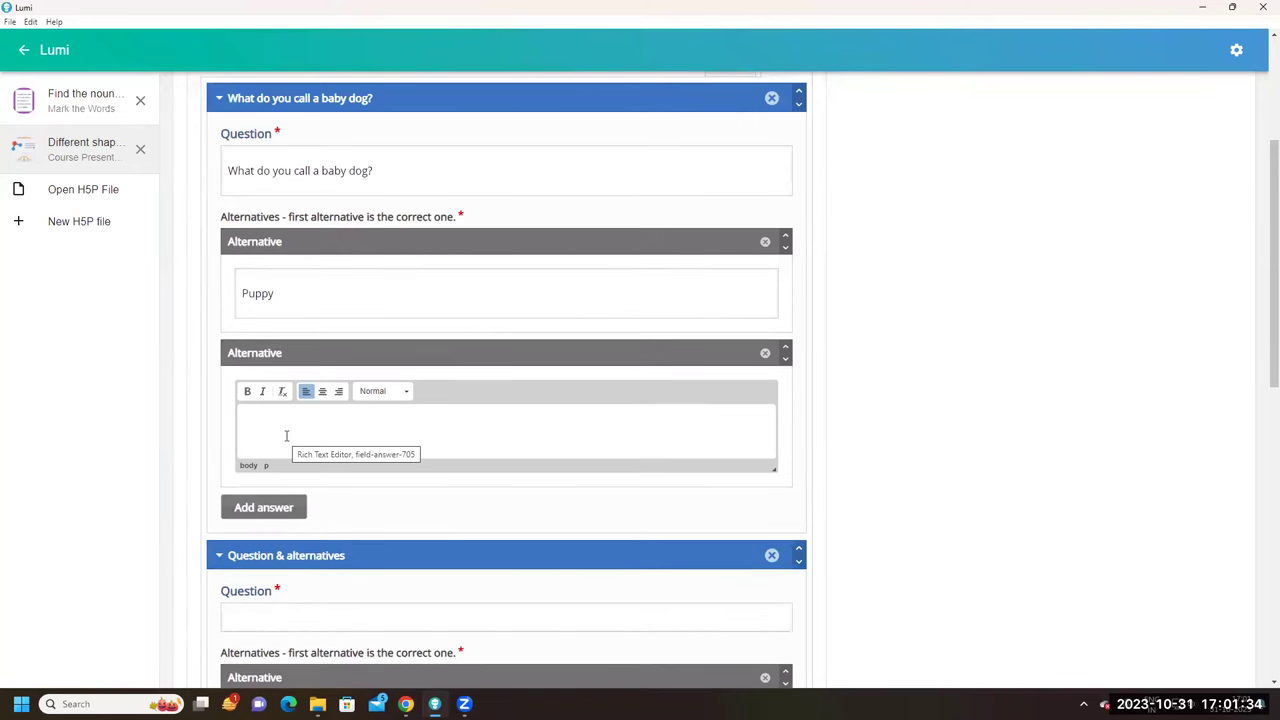
key(Caps_Lock)
text(C)
key(Caps_Lock)
text(al)
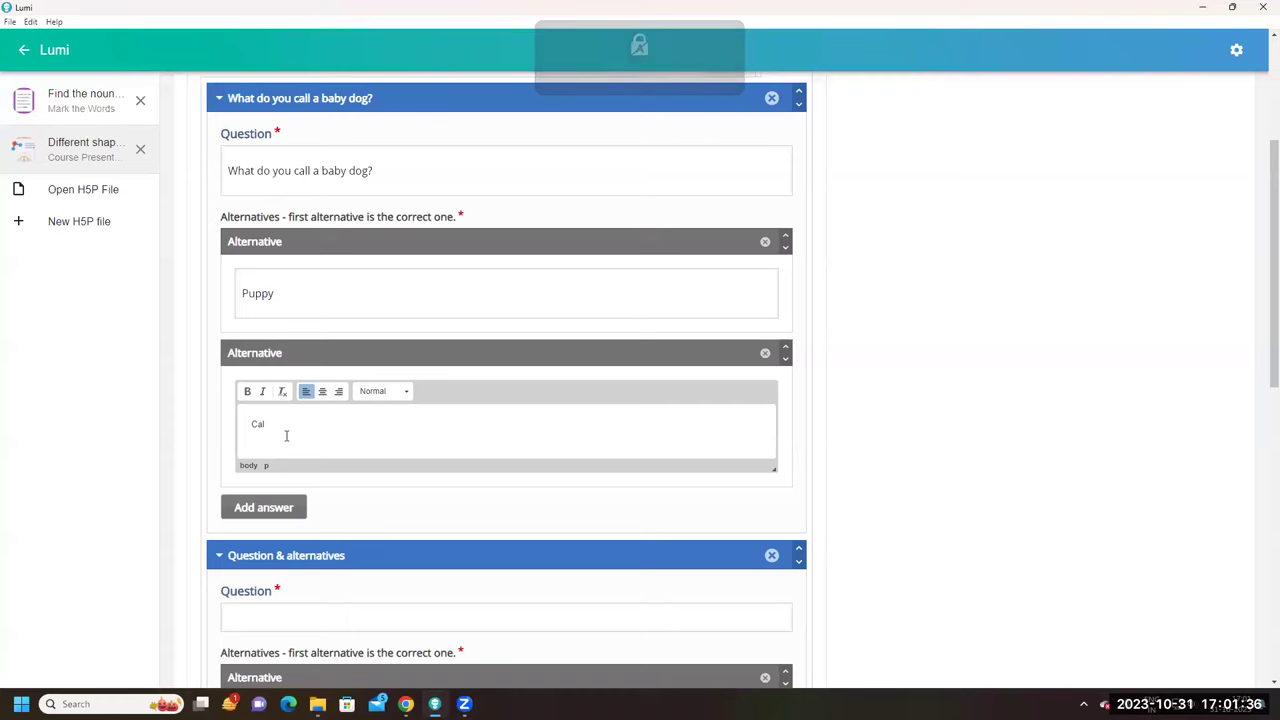
scroll(286, 436, down, 2)
text(f)
Add a third alternative to the baby dog question with the text "Dog"
scroll(328, 404, up, 1)
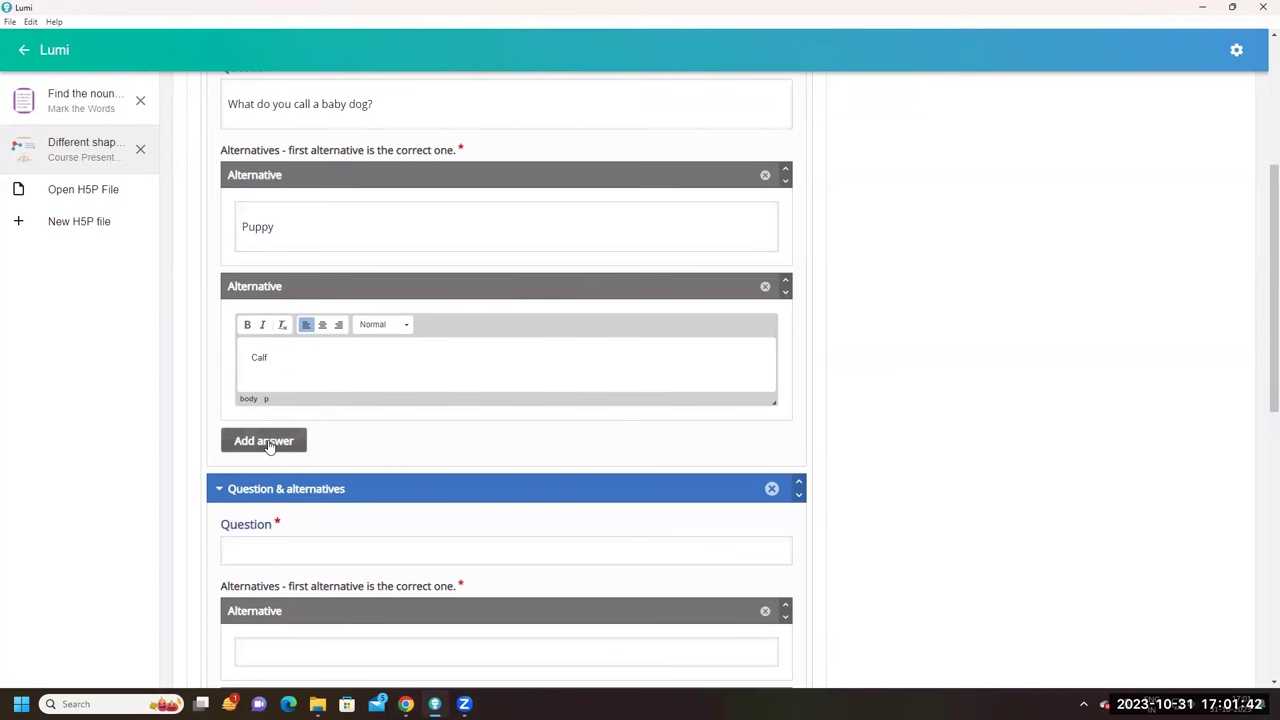
click(268, 446)
scroll(271, 440, down, 1)
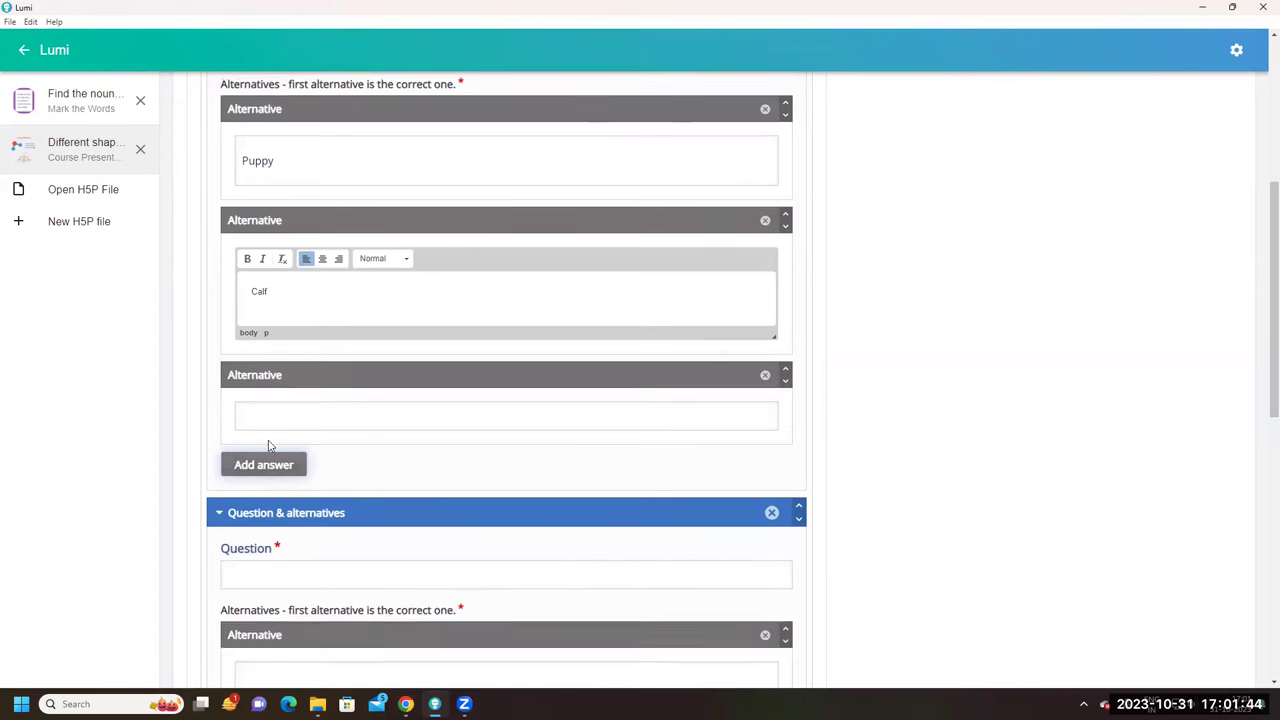
click(277, 413)
text(D)
key(Caps_Lock)
text(og)
Add a fourth alternative to the baby dog question with the text "Cat"
click(268, 485)
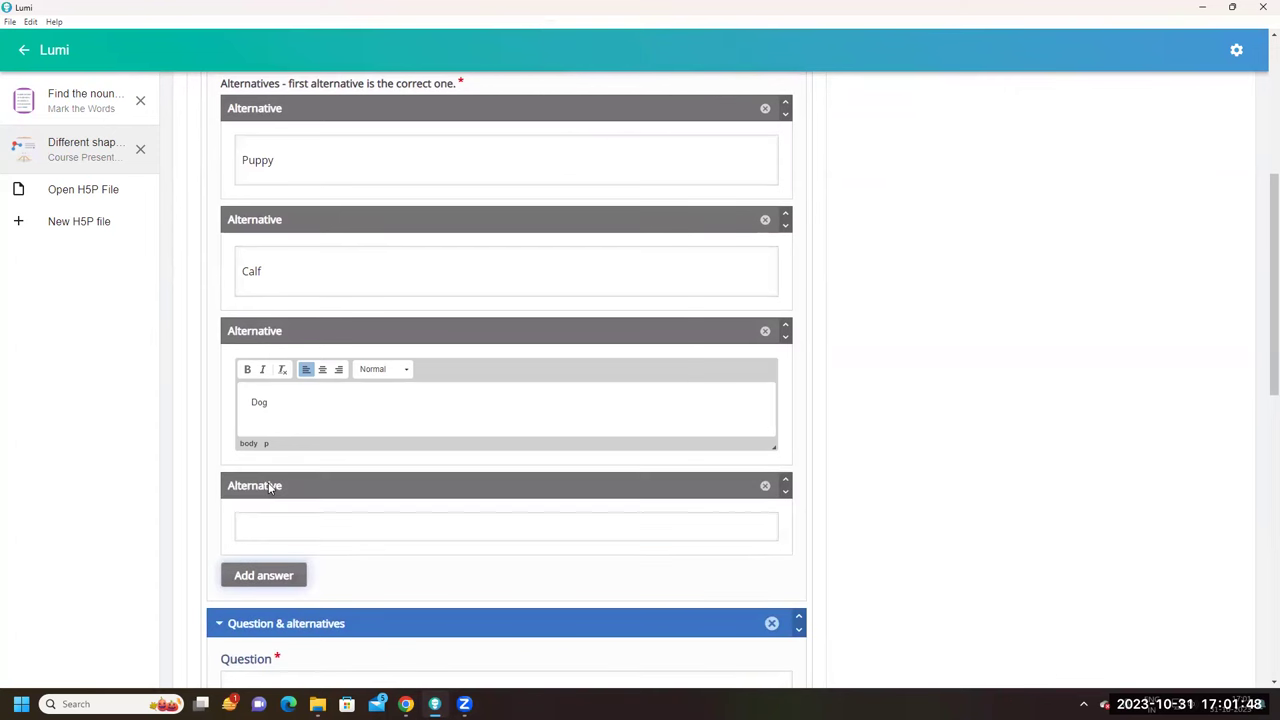
scroll(270, 487, down, 2)
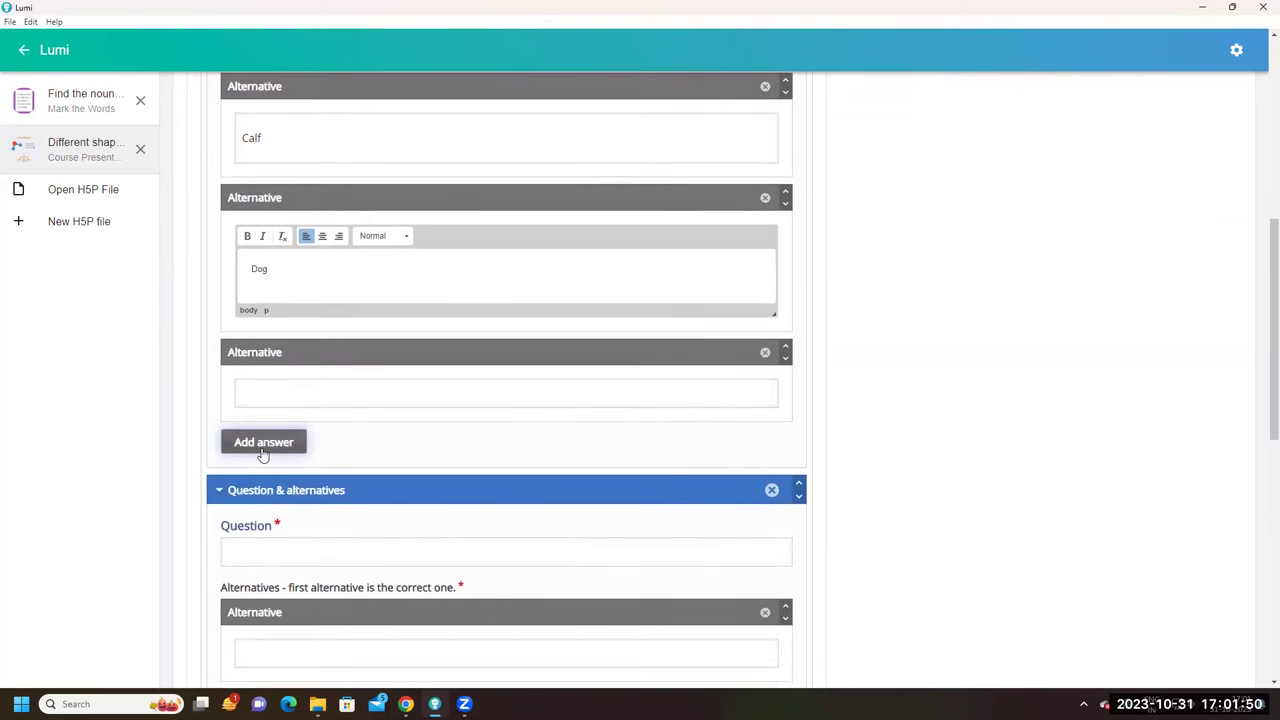
click(275, 397)
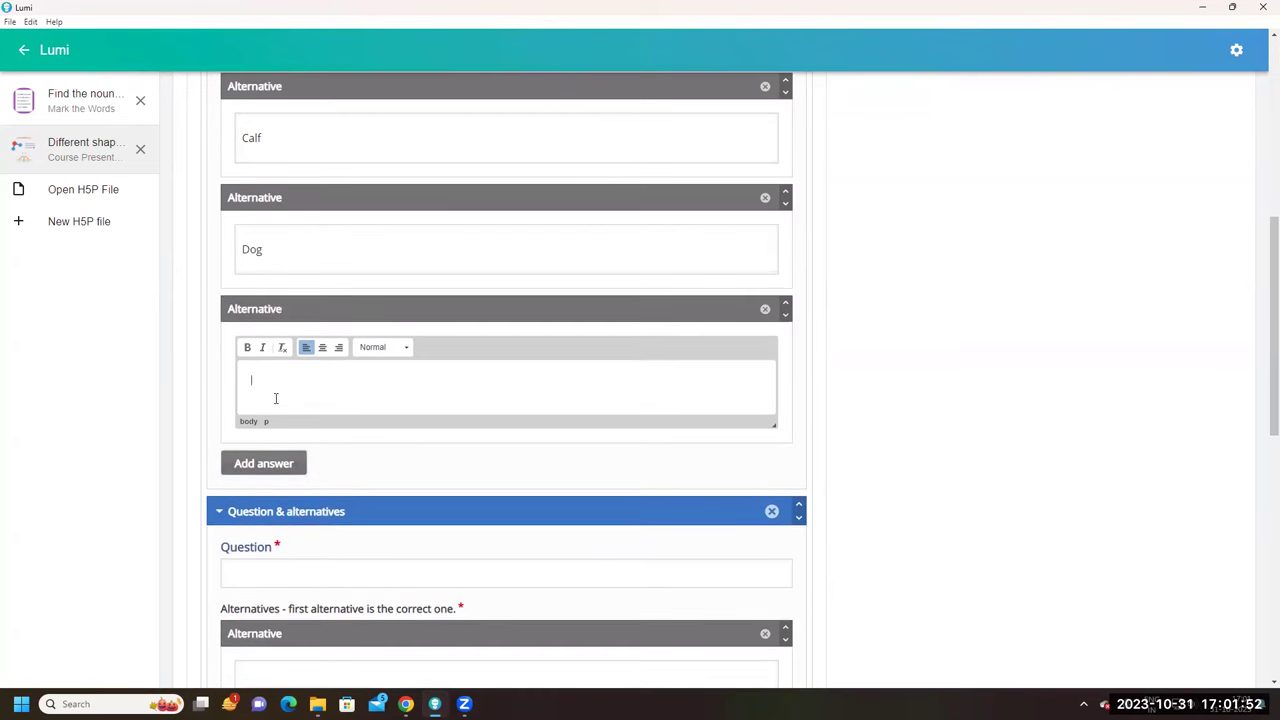
key(Caps_Lock)
text(C)
key(Caps_Lock)
text(at)
Review the question and its four alternatives and finish editing the Single Choice Set to return to the slide
scroll(275, 398, up, 6)
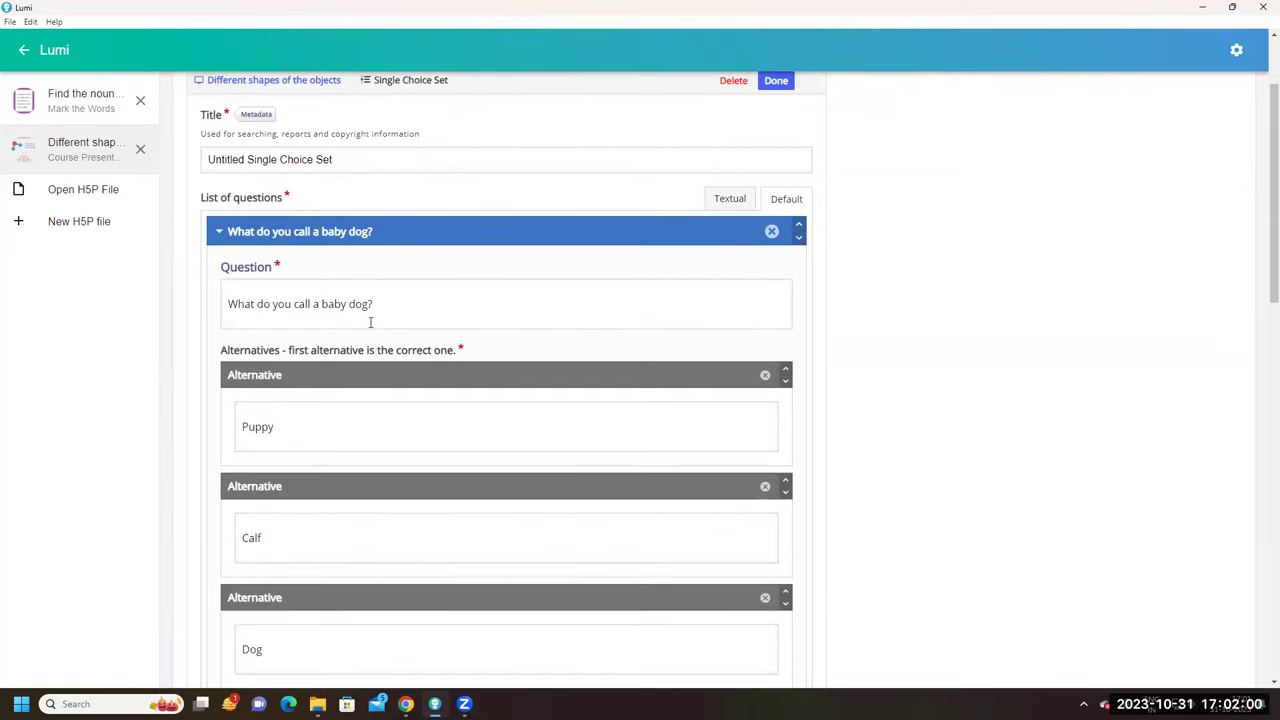
scroll(291, 445, down, 1)
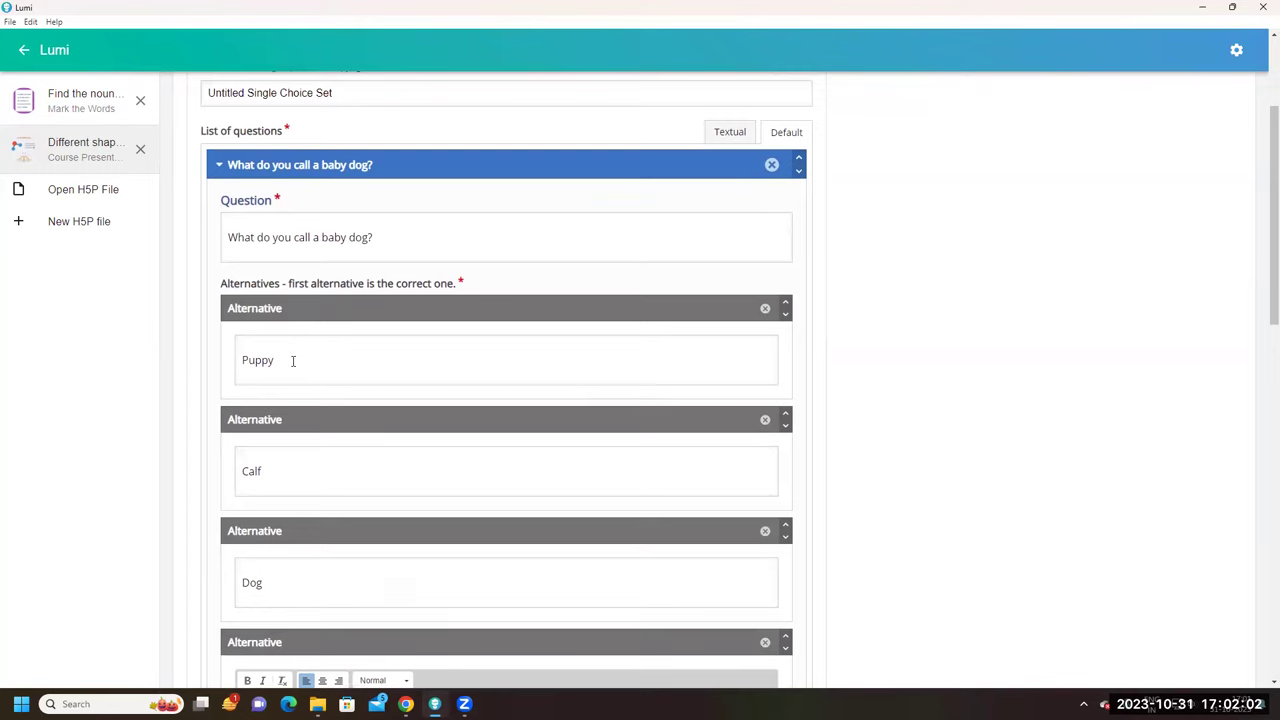
scroll(293, 361, down, 2)
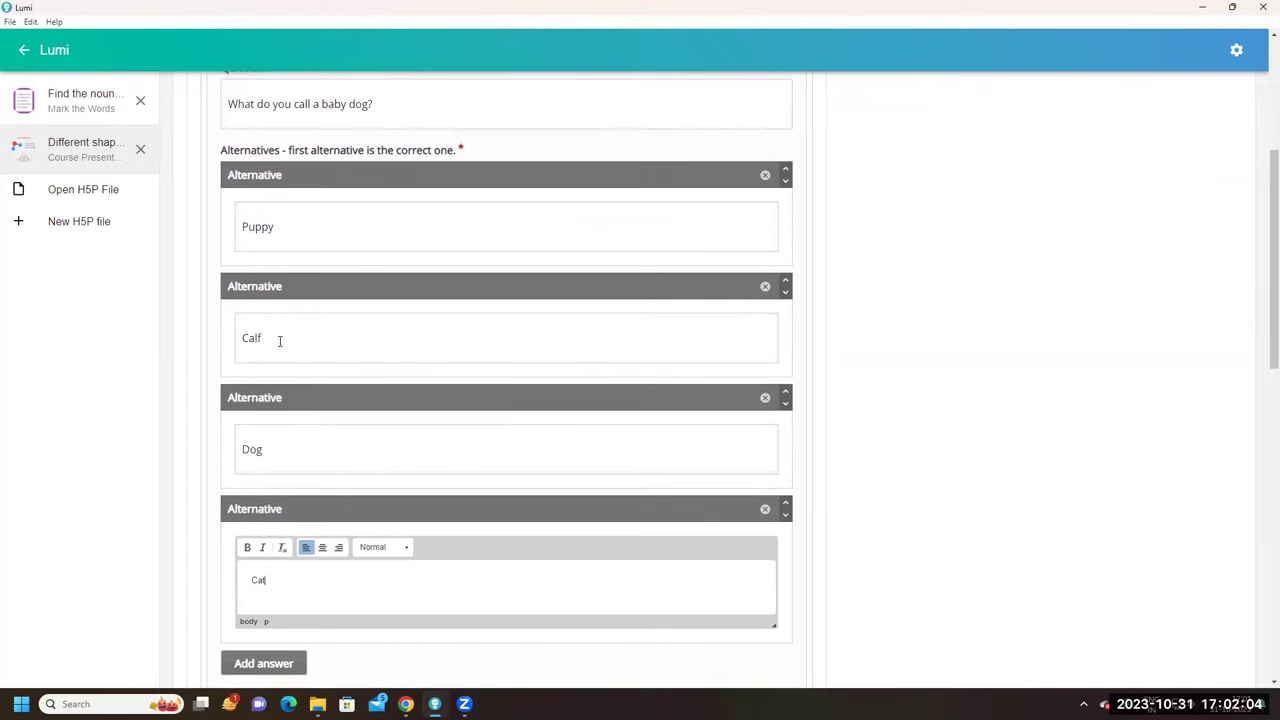
scroll(306, 461, down, 2)
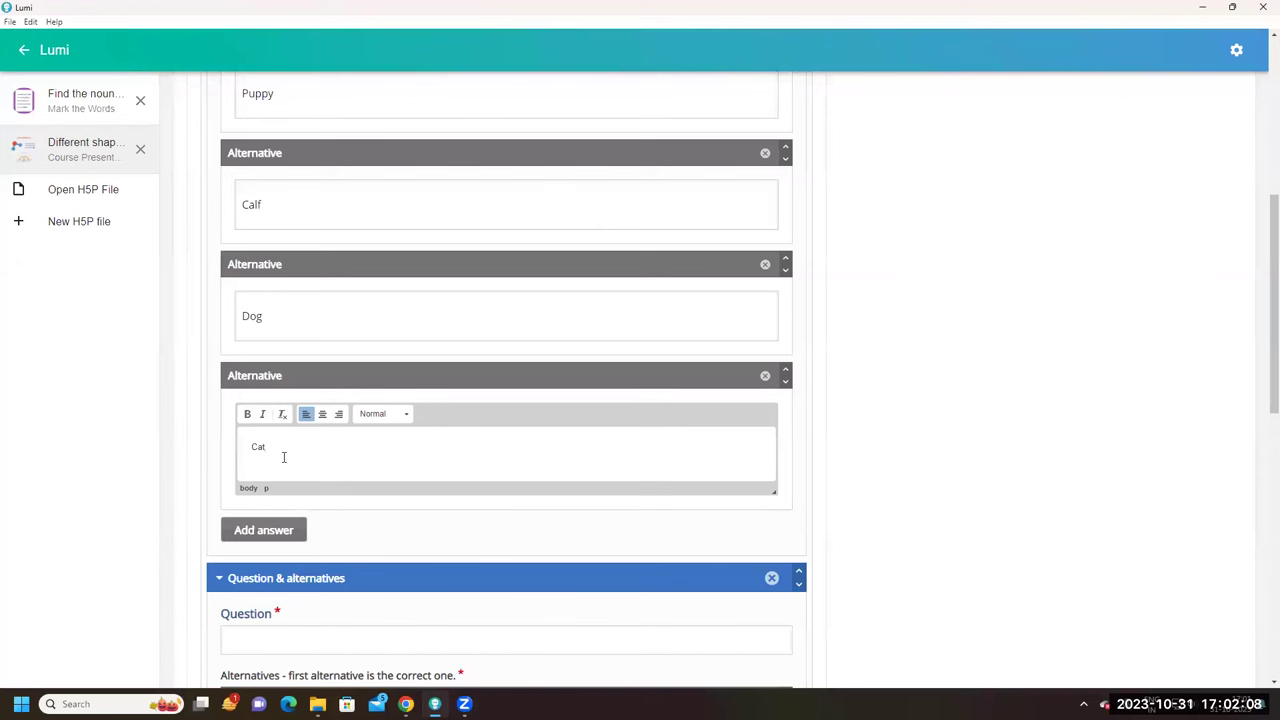
scroll(284, 457, up, 2)
scroll(284, 457, up, 5)
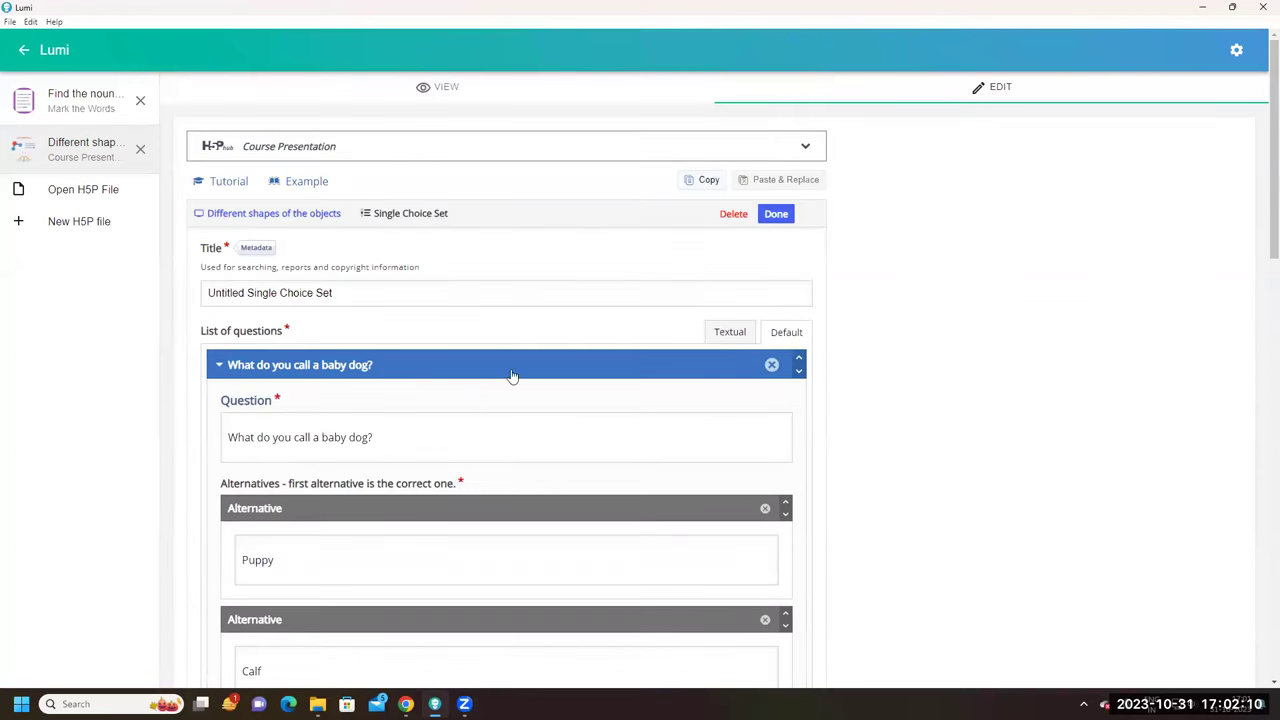
click(779, 216)
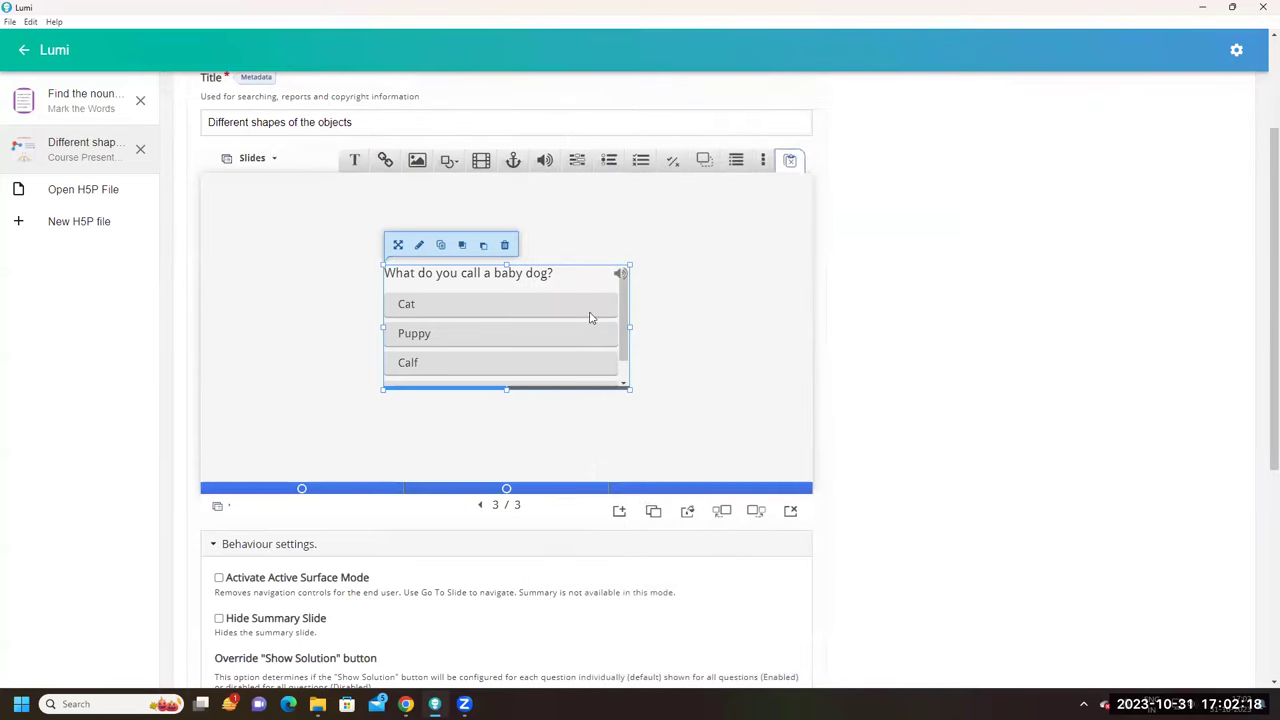
Move the baby dog question to position 10, 10 and enlarge it to about 900 wide and nearly the full slide height
drag(577, 348, 810, 258)
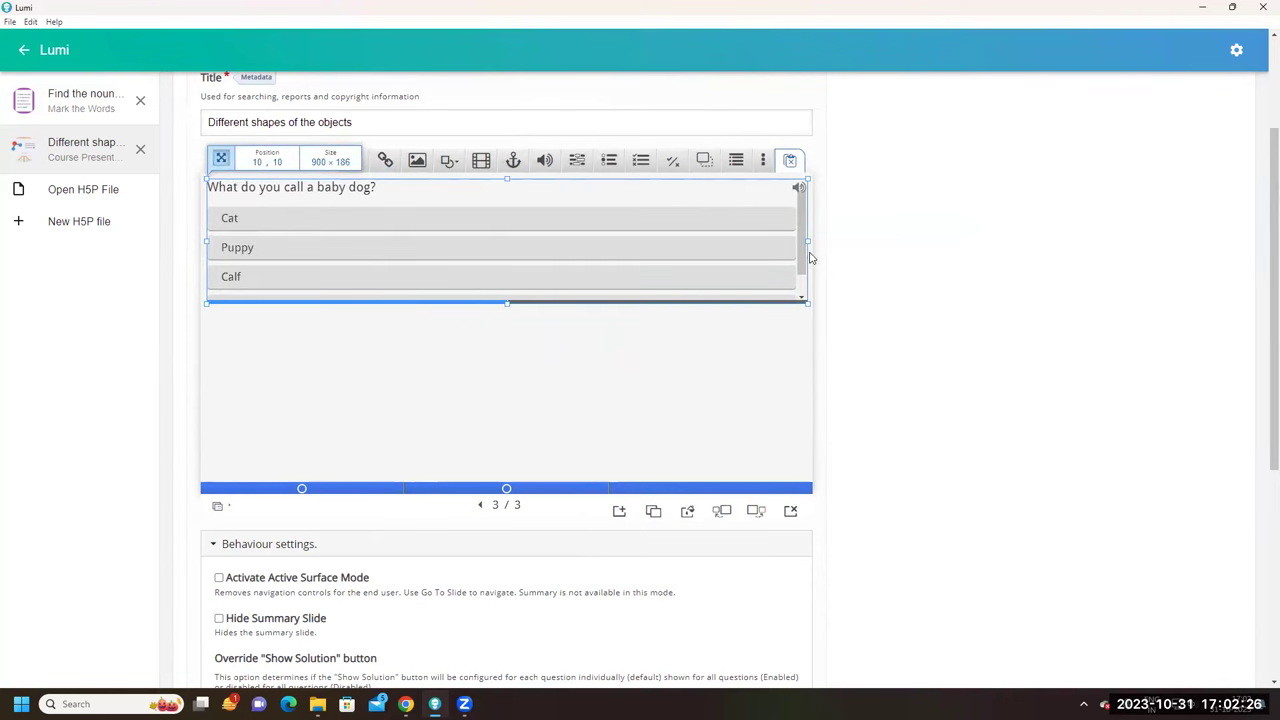
drag(507, 302, 505, 480)
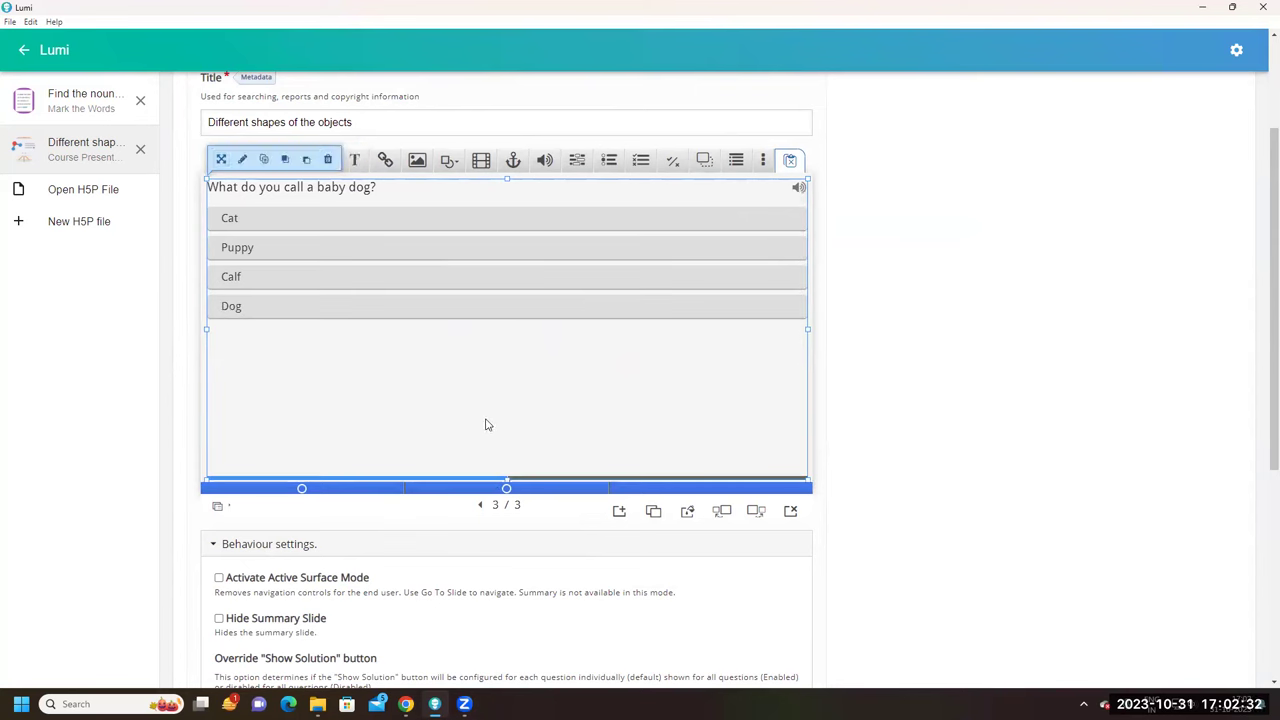
Preview the presentation and go through the stray animals slide to the baby dog question slide
scroll(486, 424, up, 2)
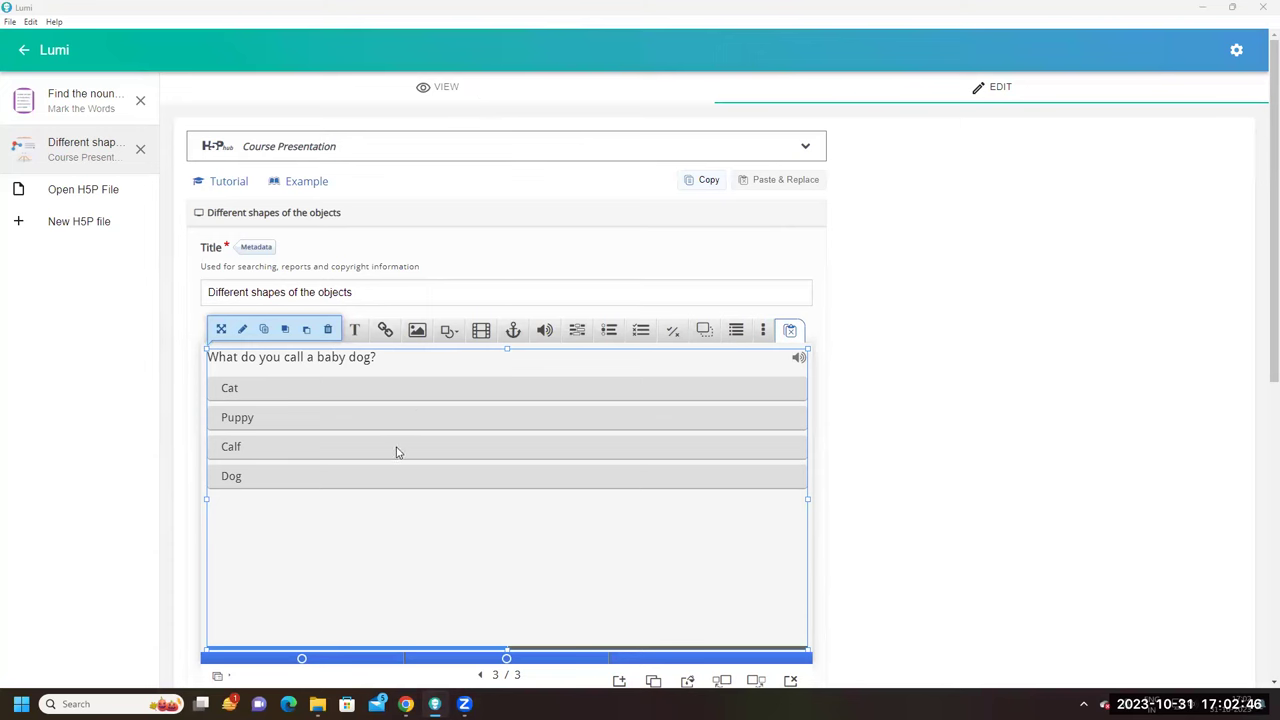
click(442, 88)
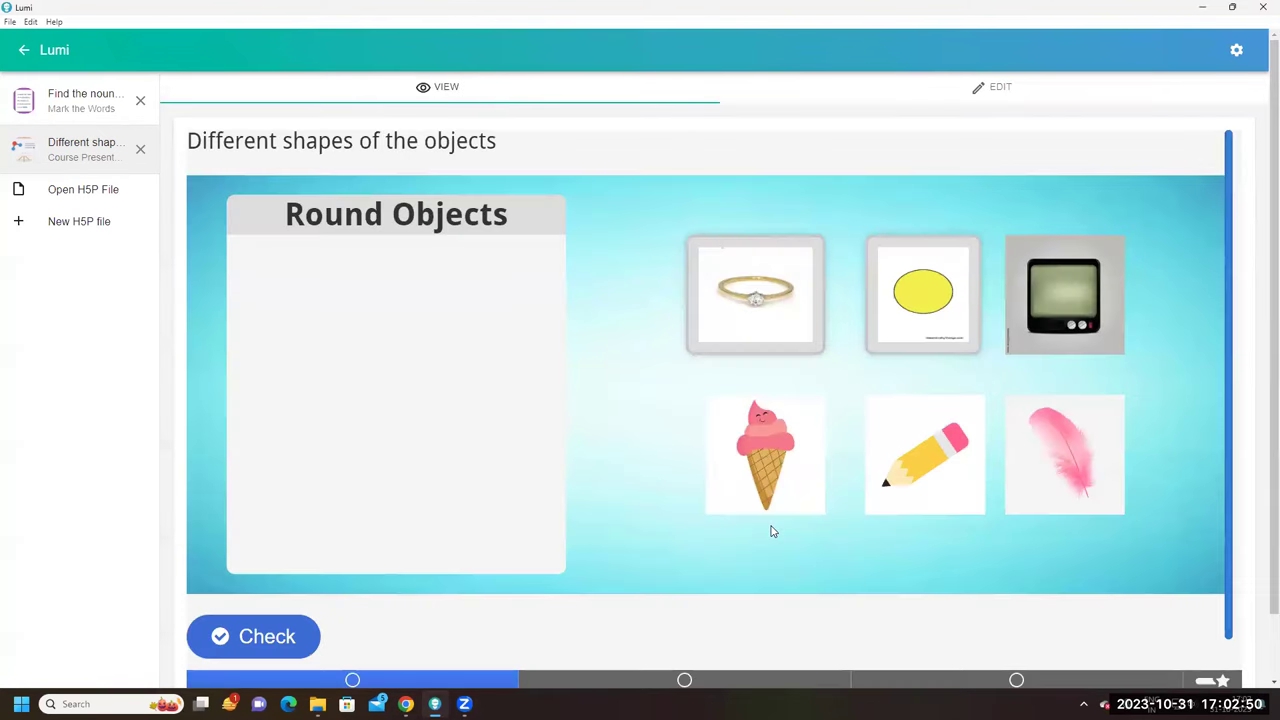
scroll(771, 531, down, 1)
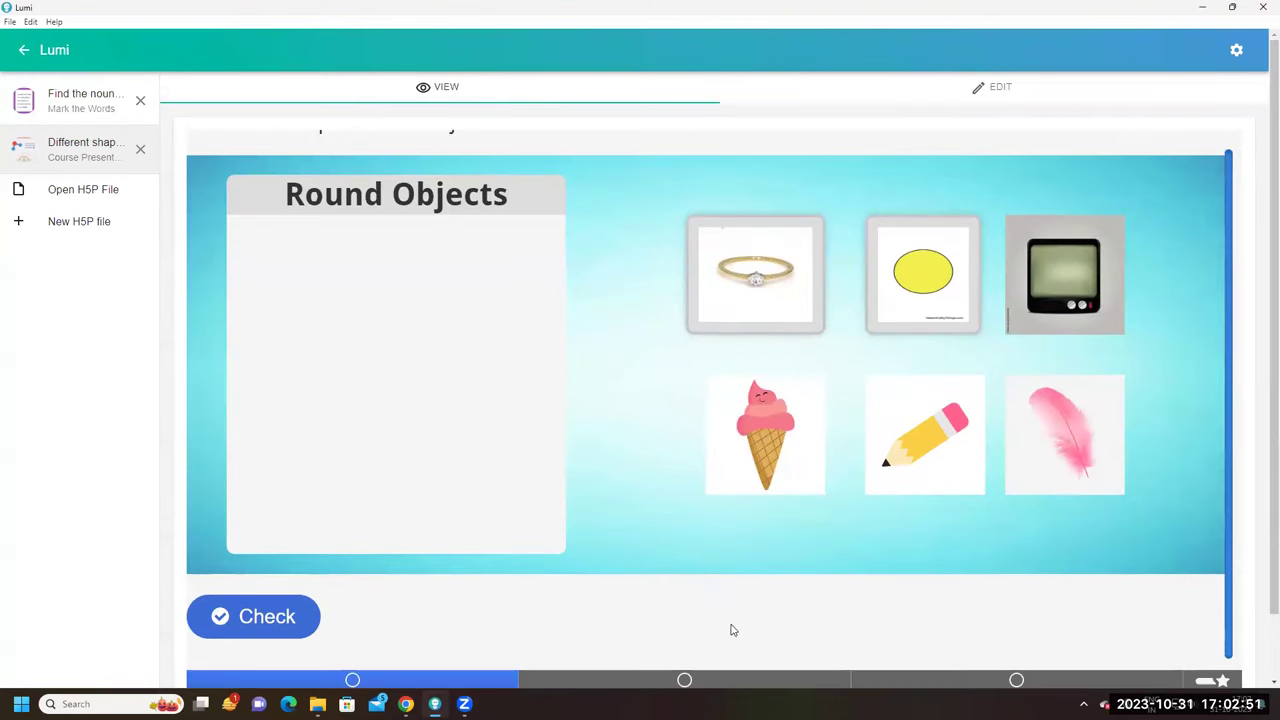
click(685, 680)
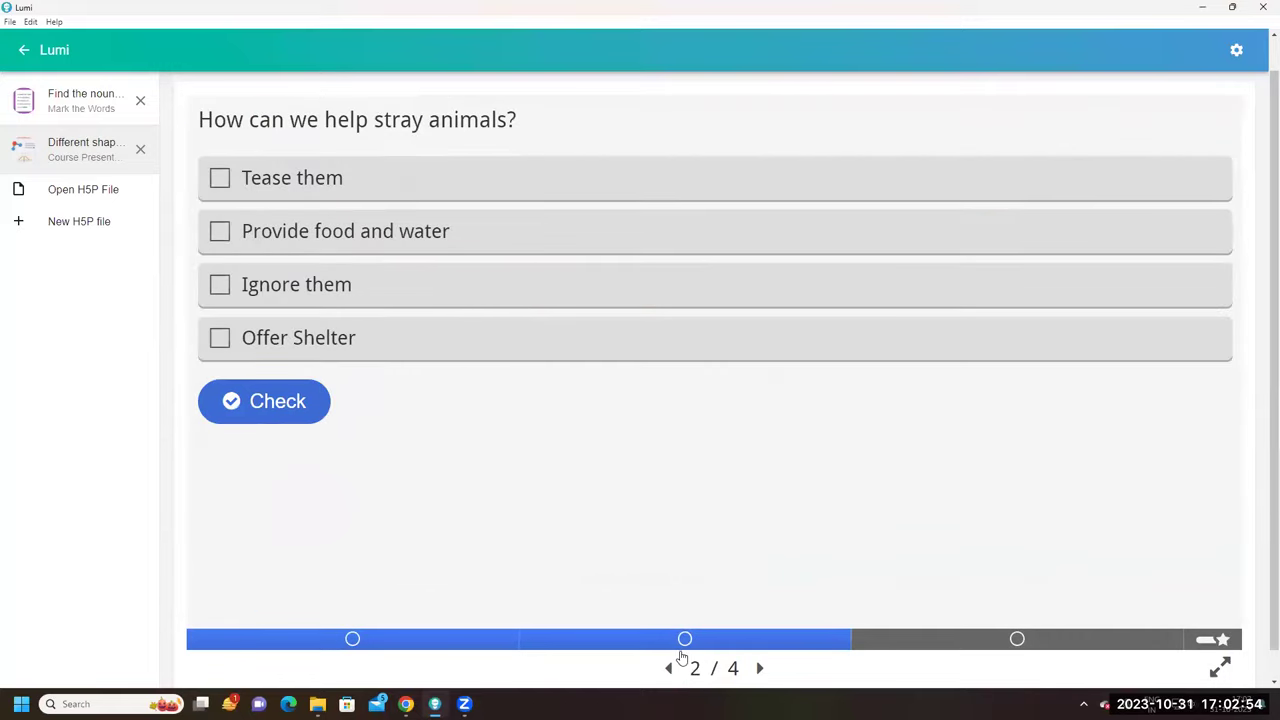
click(1017, 640)
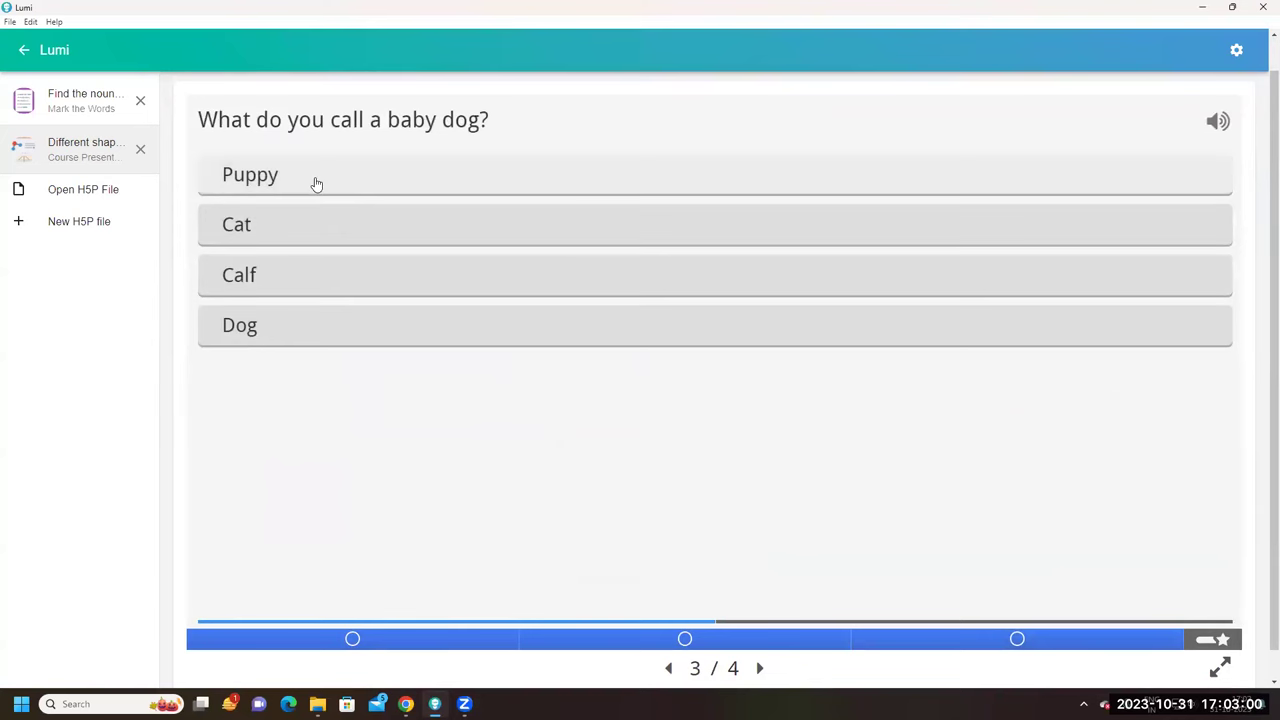
Test the baby dog question by answering "Cat", retrying it and answering "Puppy"
click(304, 234)
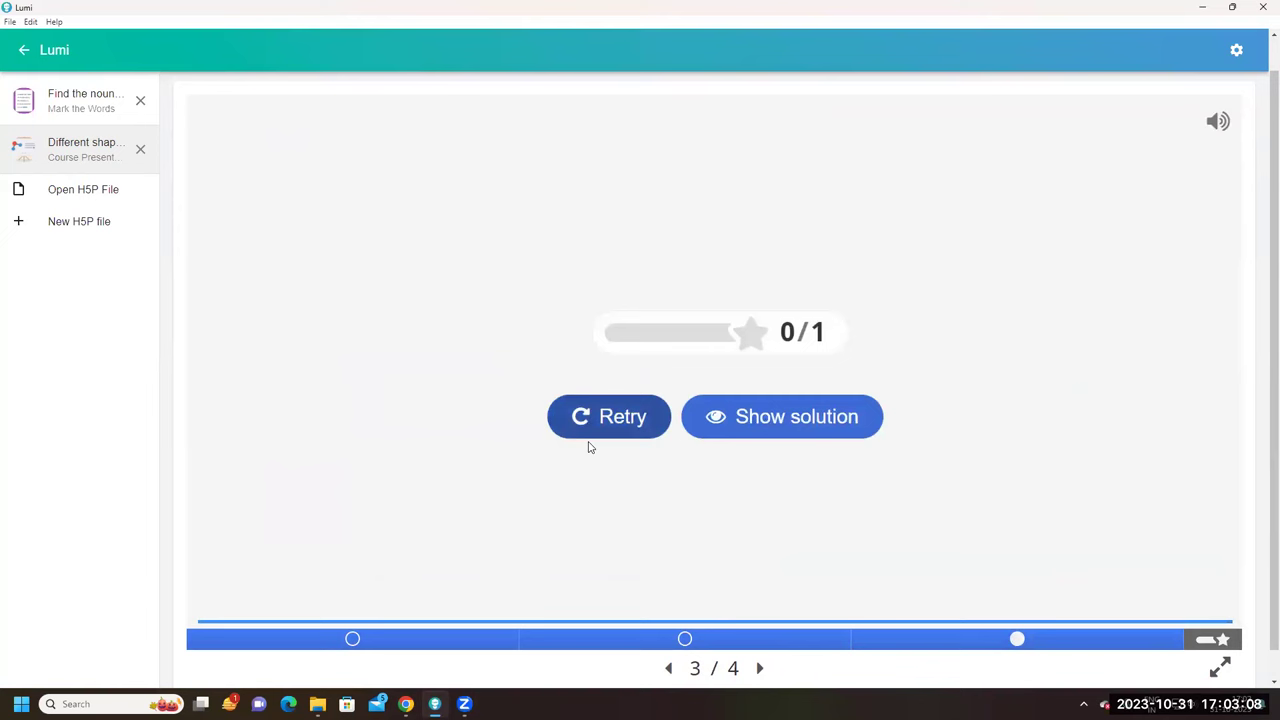
click(601, 424)
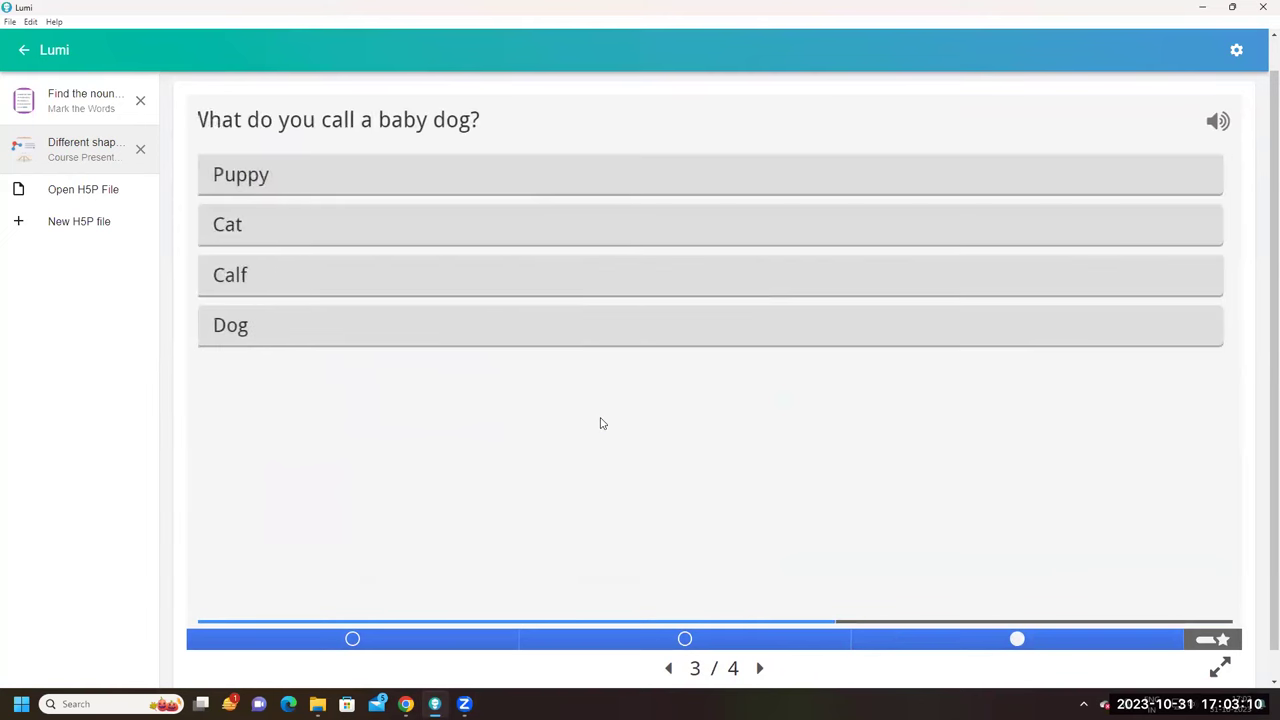
click(316, 183)
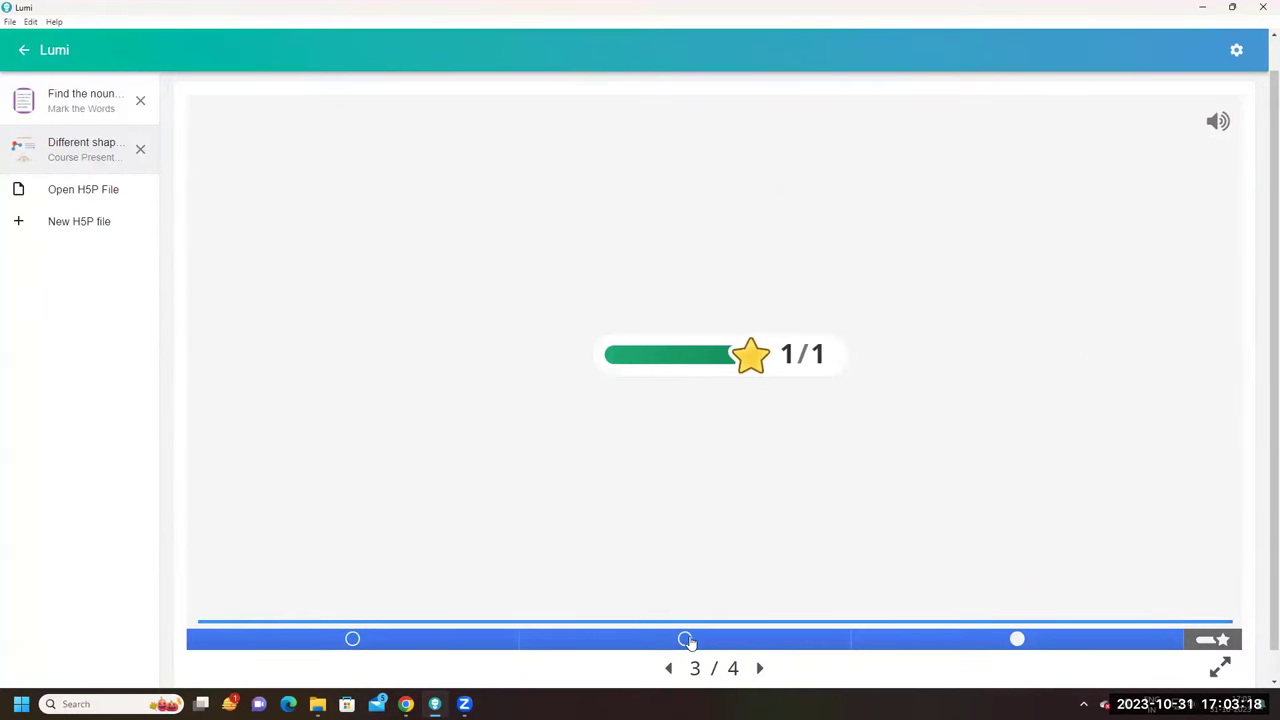
Revisit the stray animals and baby dog slides in the preview and return to editing the presentation
click(685, 639)
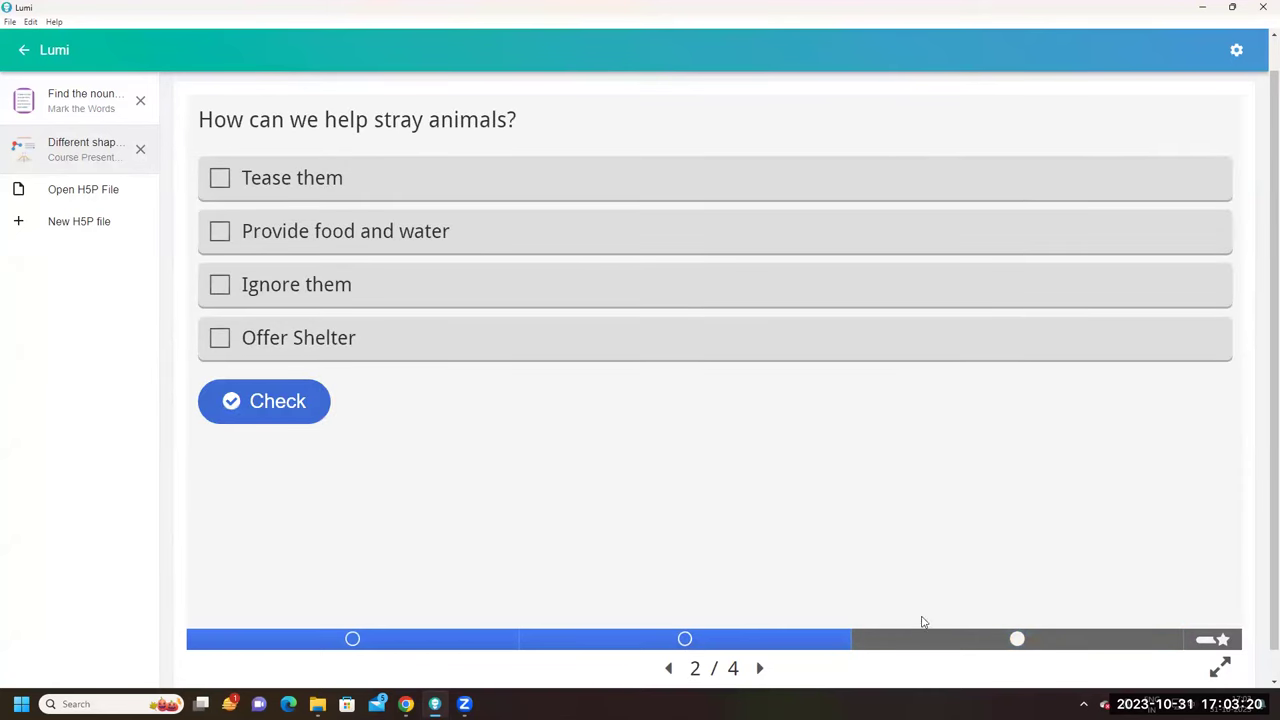
click(936, 644)
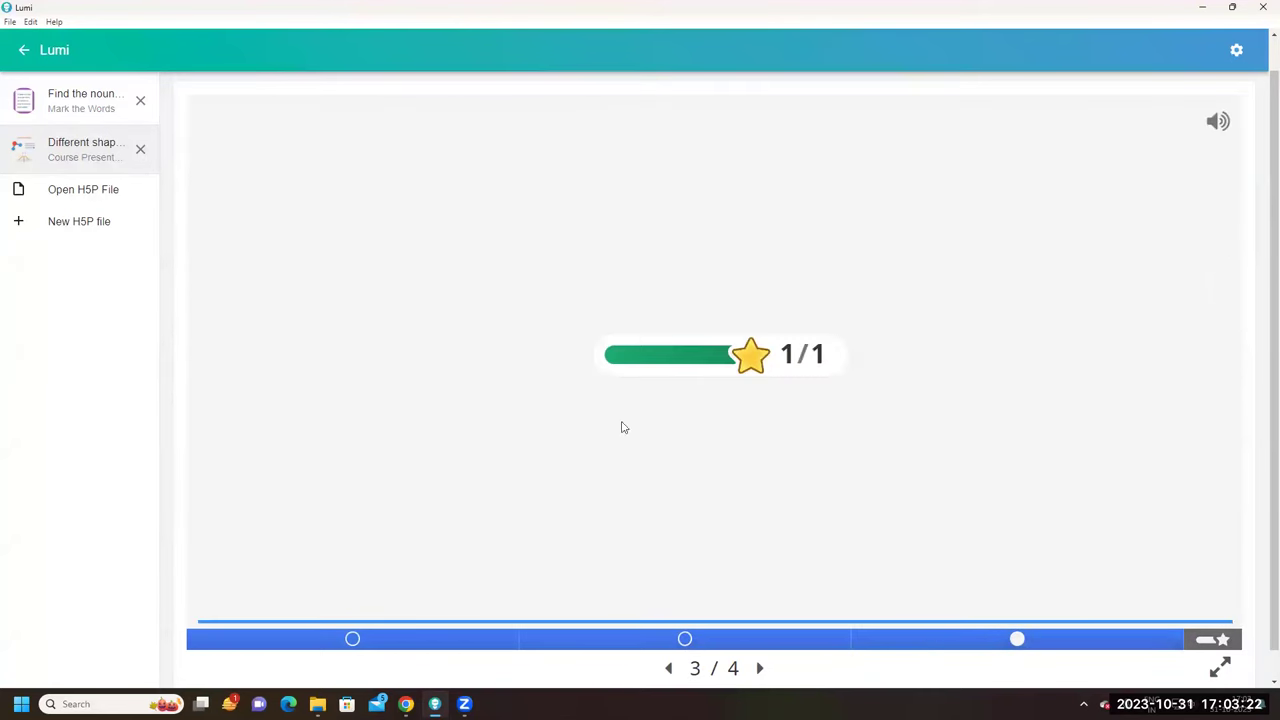
scroll(620, 340, up, 1)
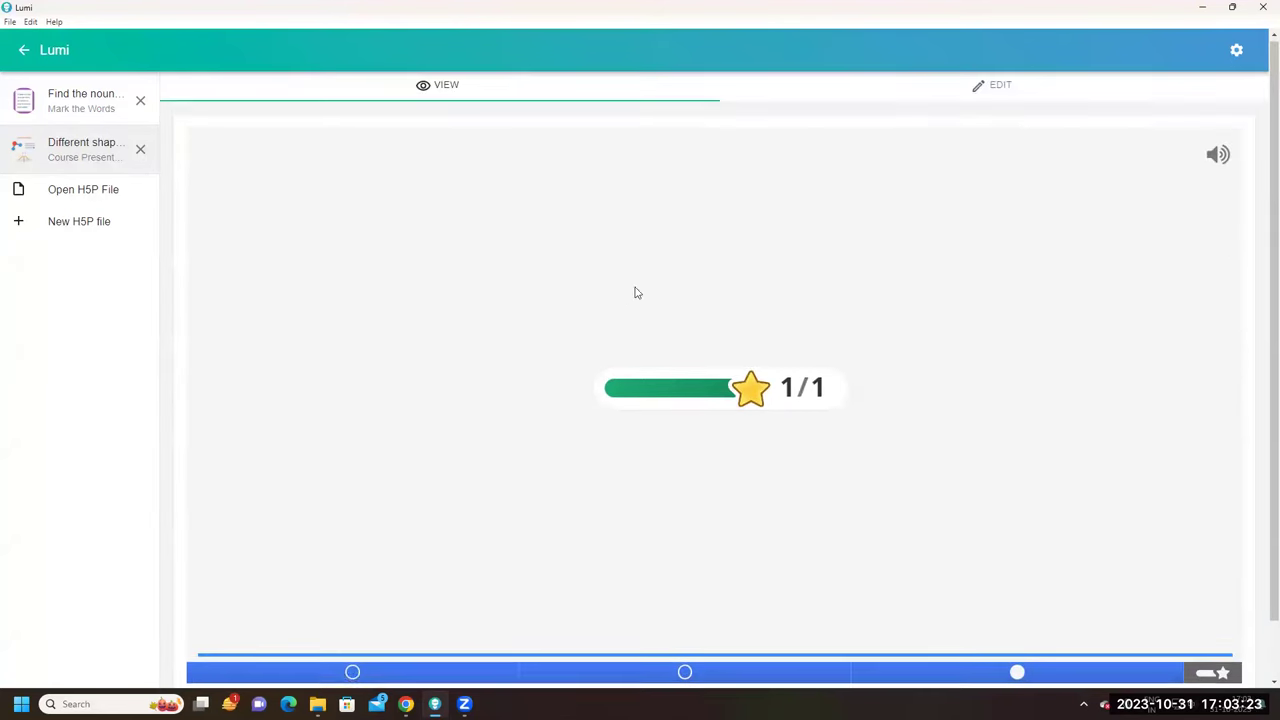
click(981, 90)
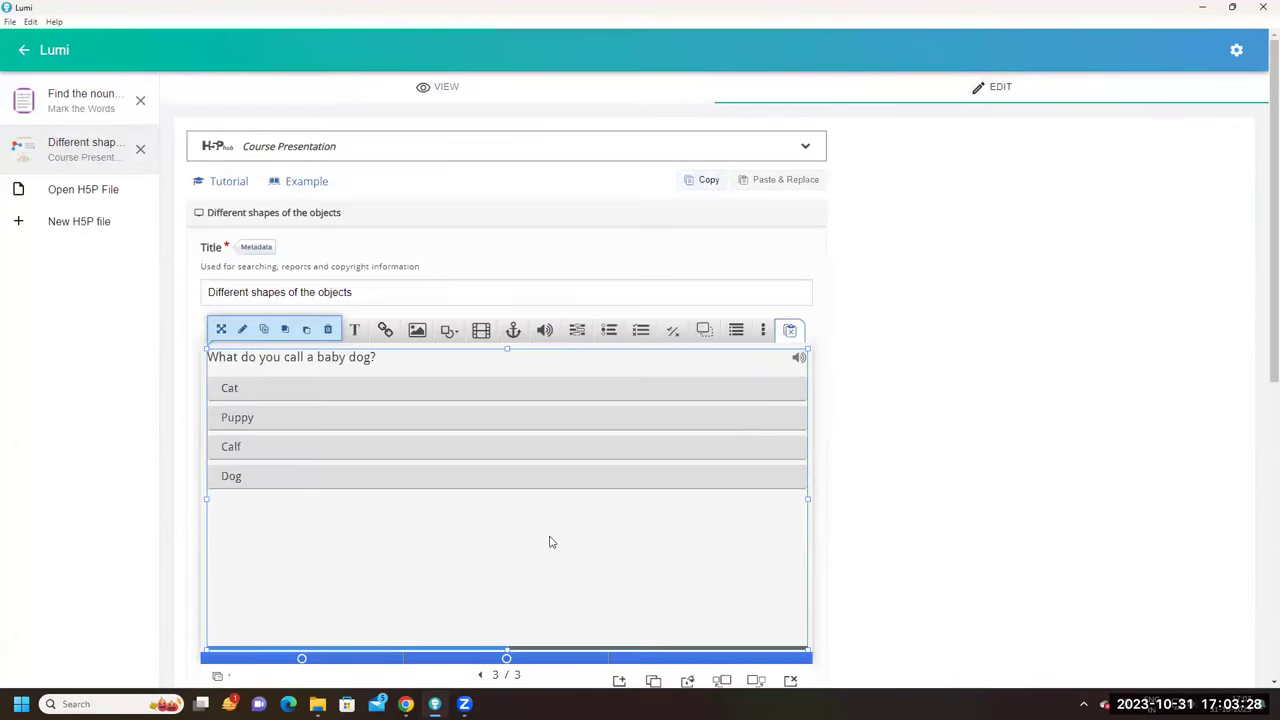
Look over the behaviour settings, the slide management options and the available content types for the presentation
scroll(549, 541, down, 2)
scroll(549, 541, down, 3)
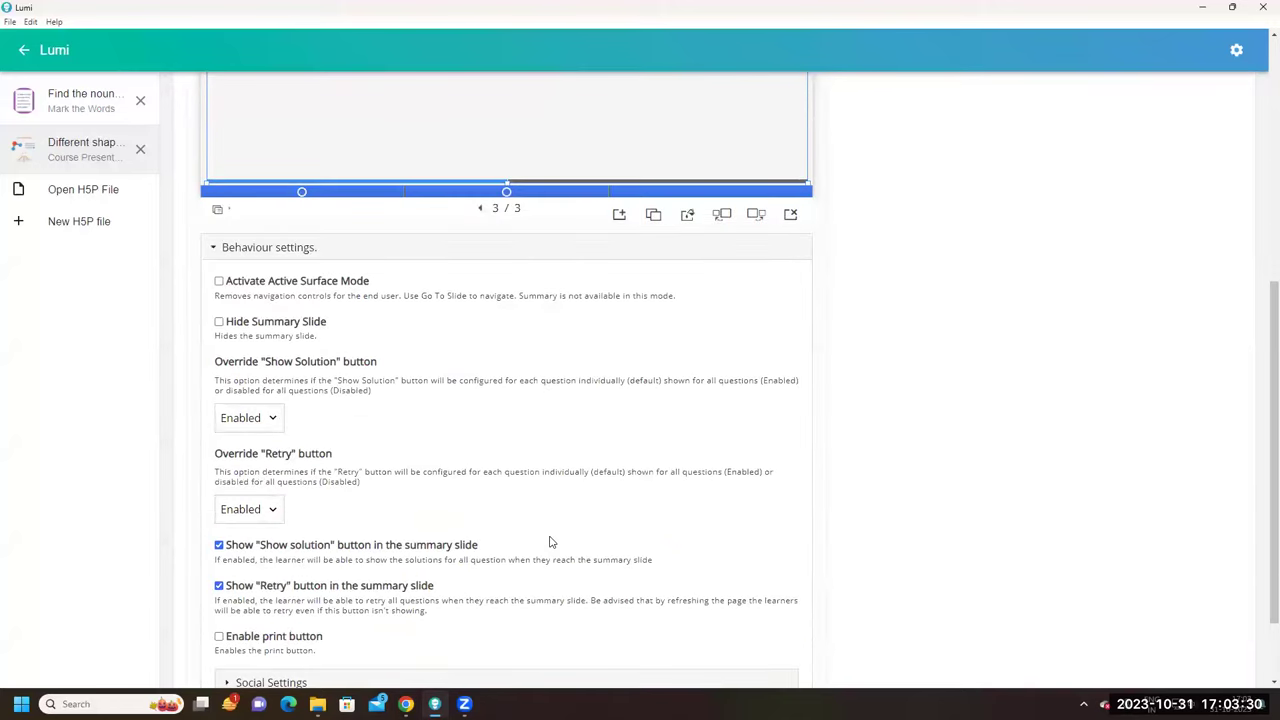
scroll(549, 541, down, 1)
scroll(549, 541, up, 4)
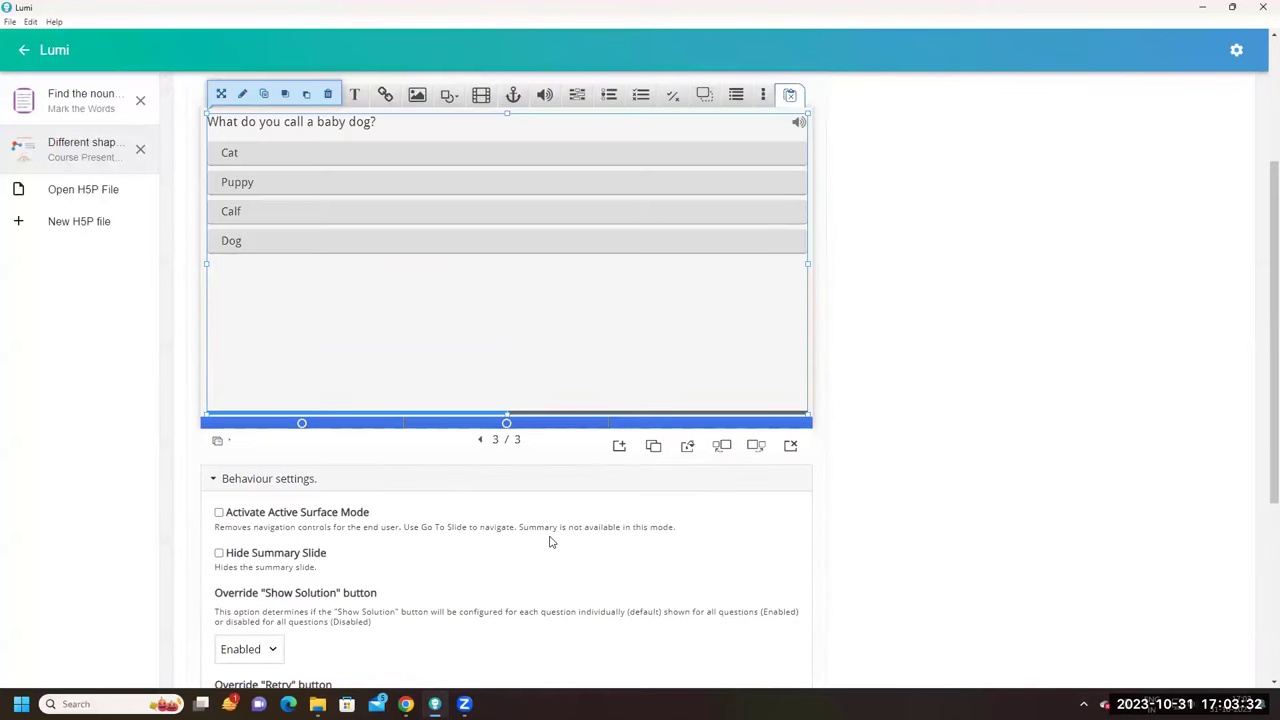
scroll(549, 541, up, 3)
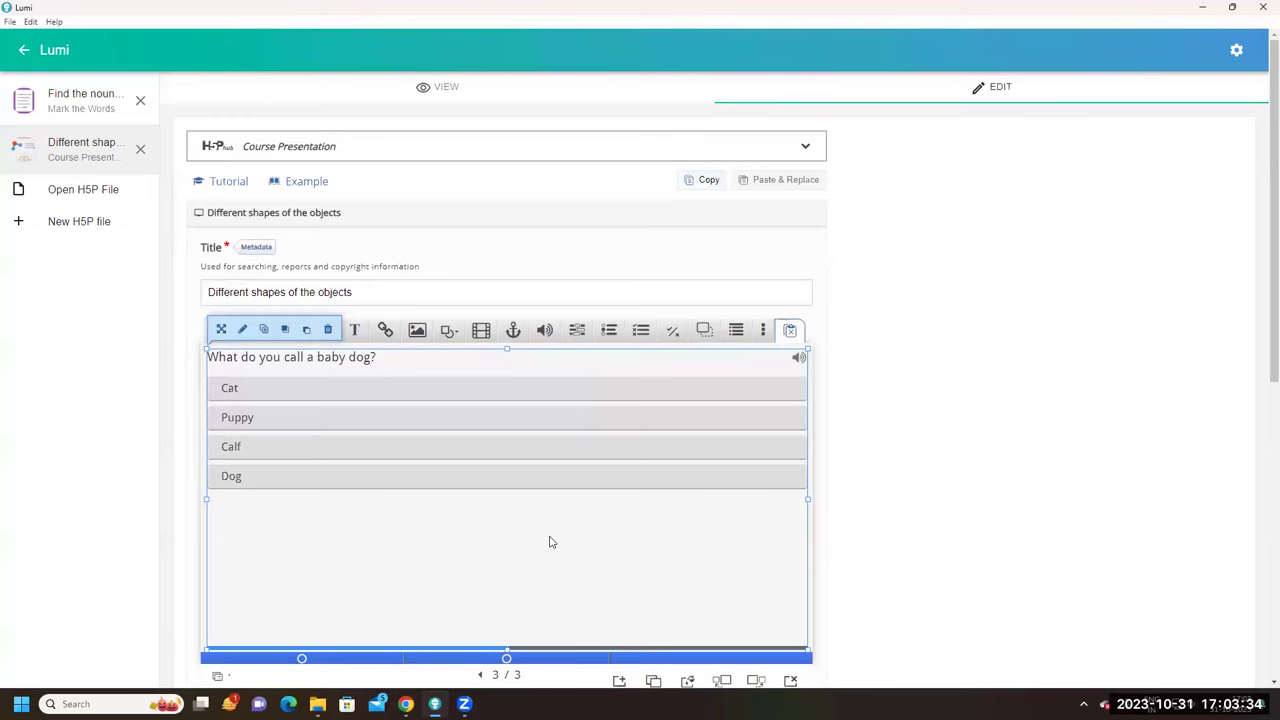
scroll(549, 541, down, 2)
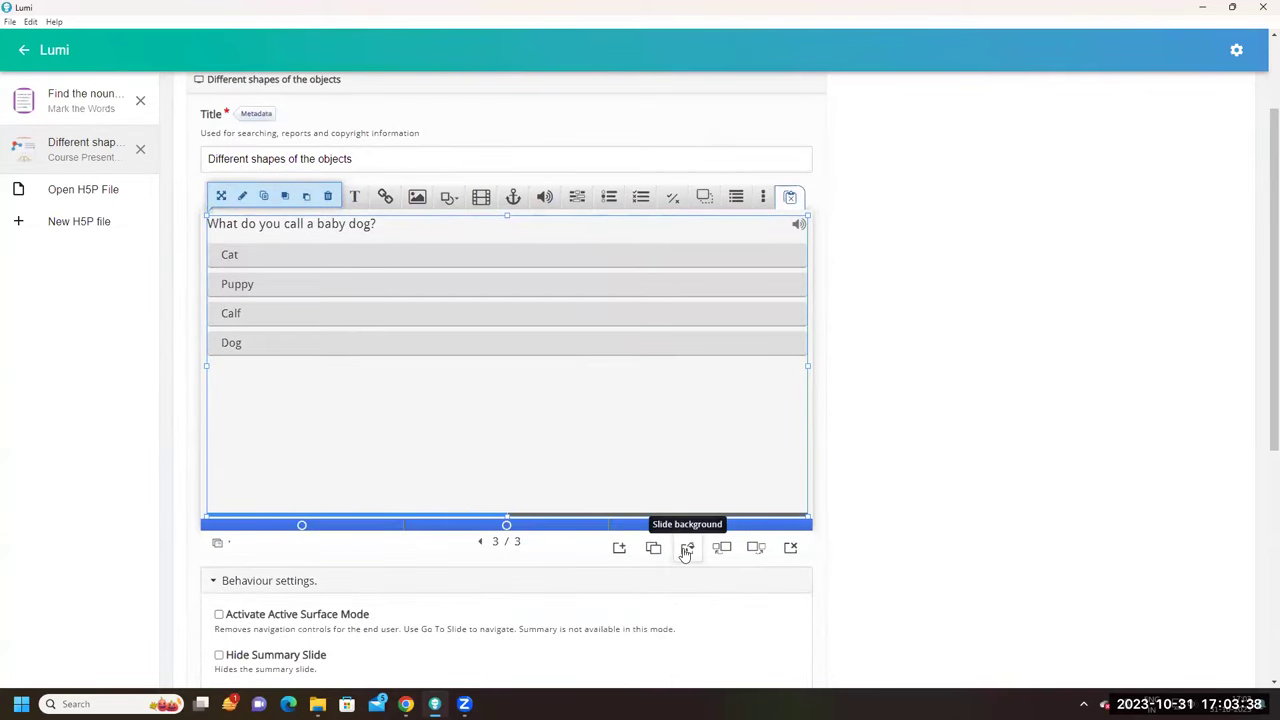
scroll(686, 553, up, 2)
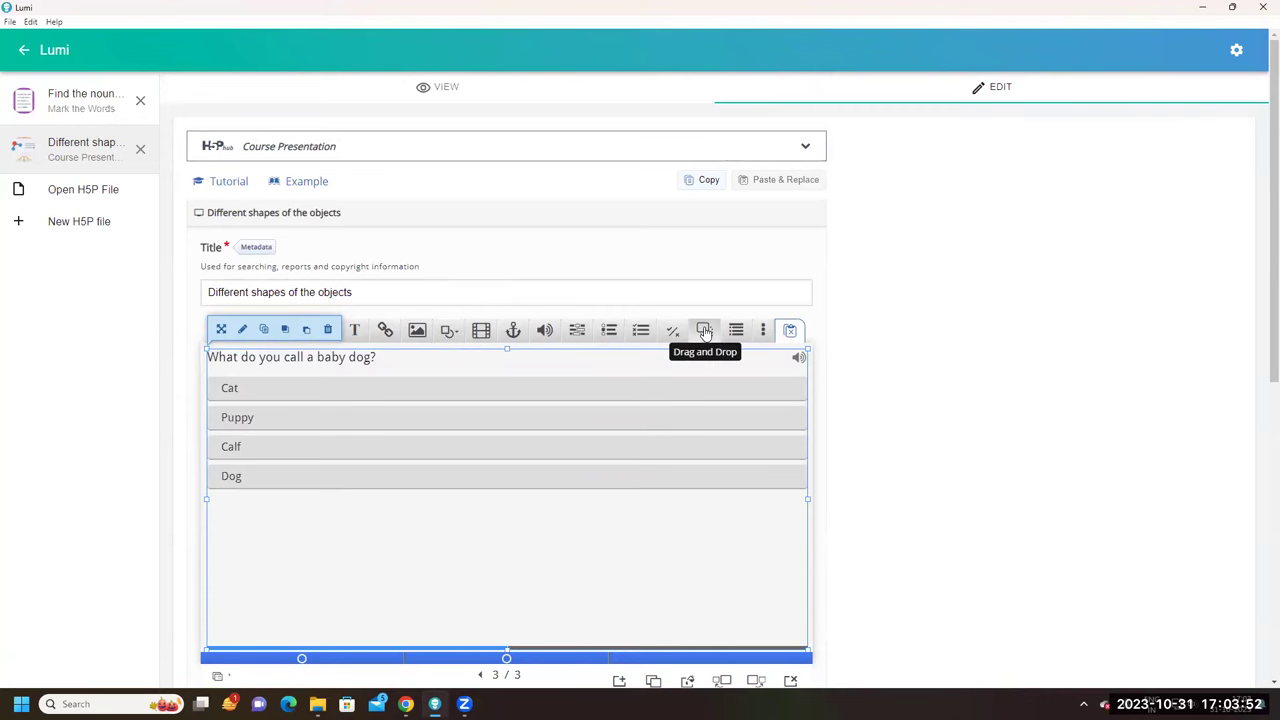
Add a fourth slide to the presentation and insert a Drag and Drop task on it
scroll(707, 548, down, 2)
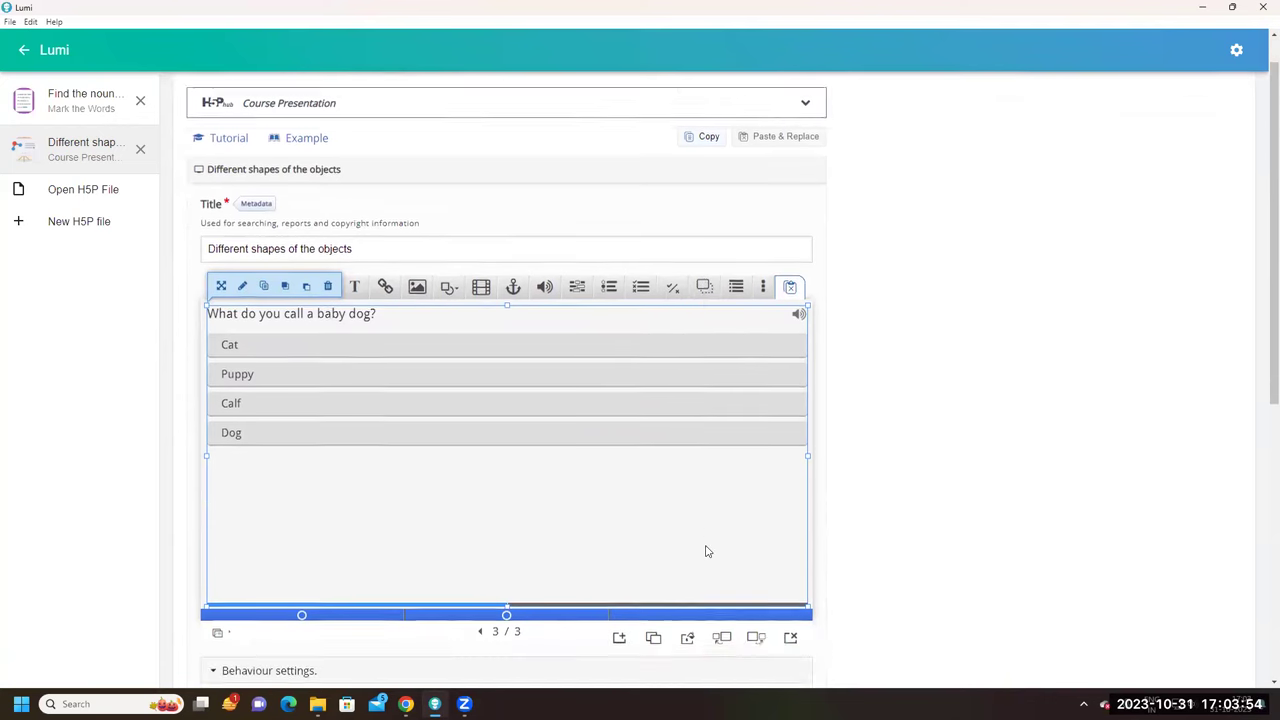
click(620, 550)
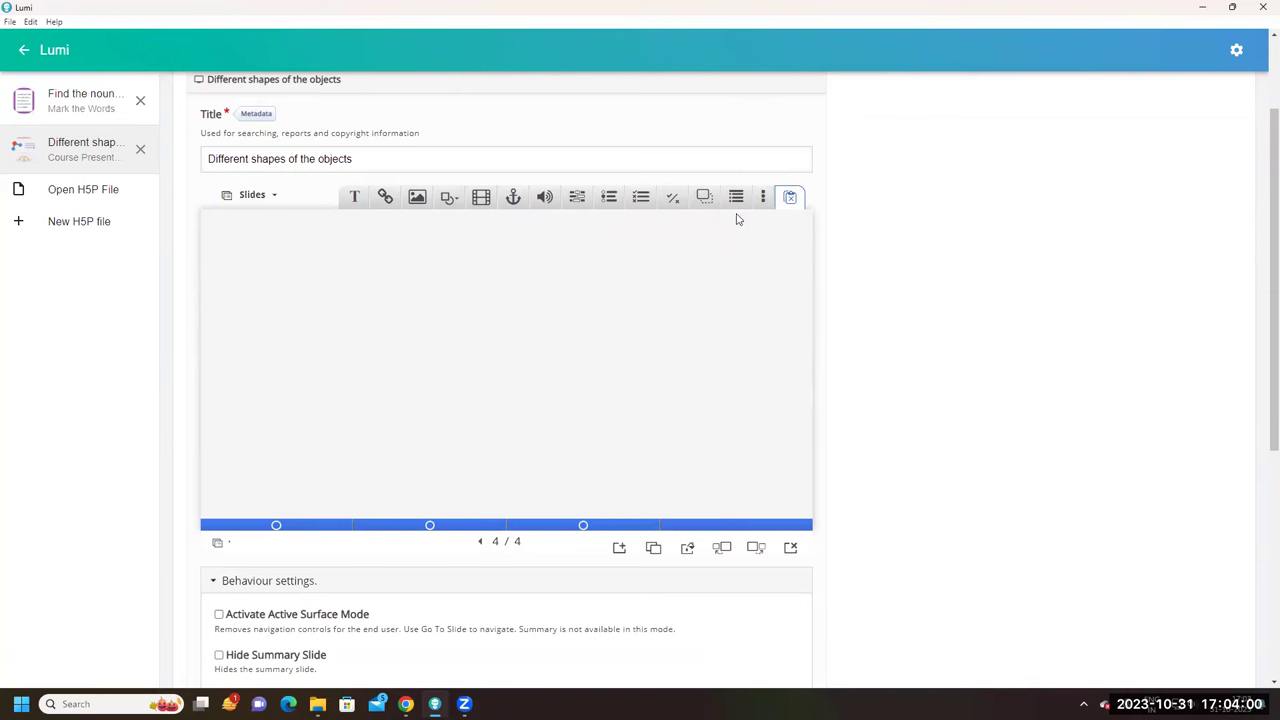
click(704, 197)
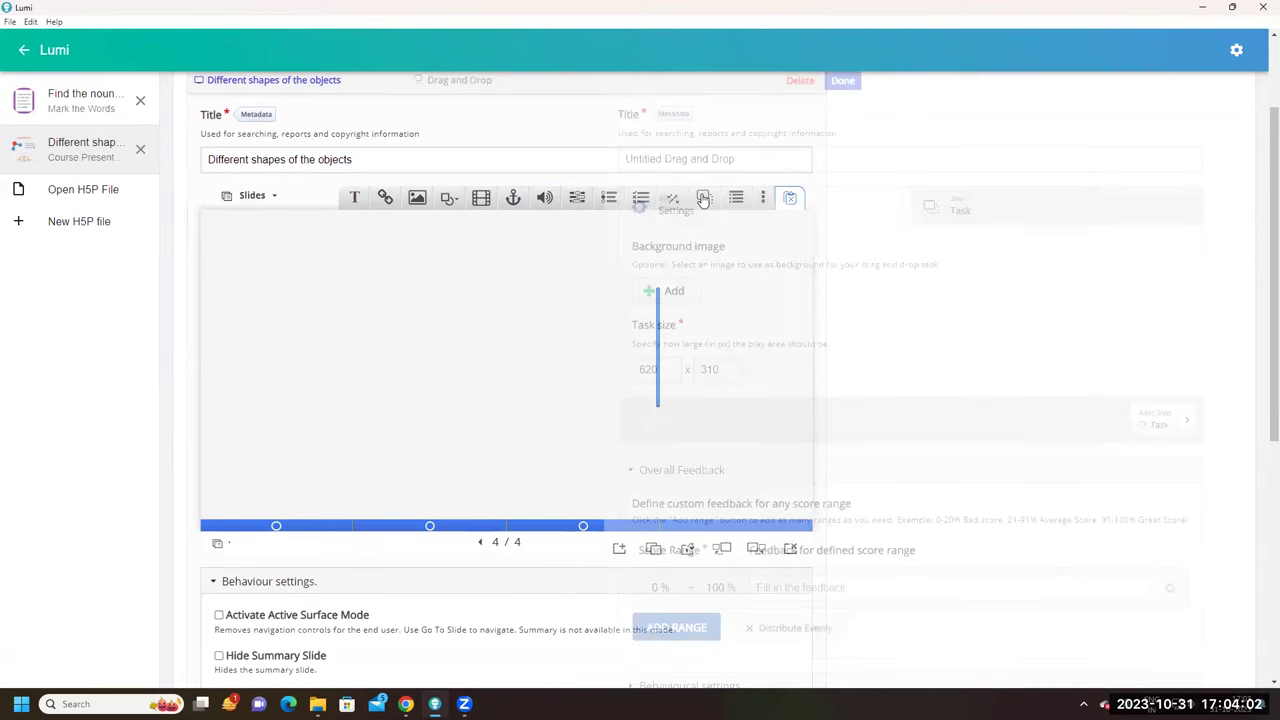
scroll(268, 330, down, 2)
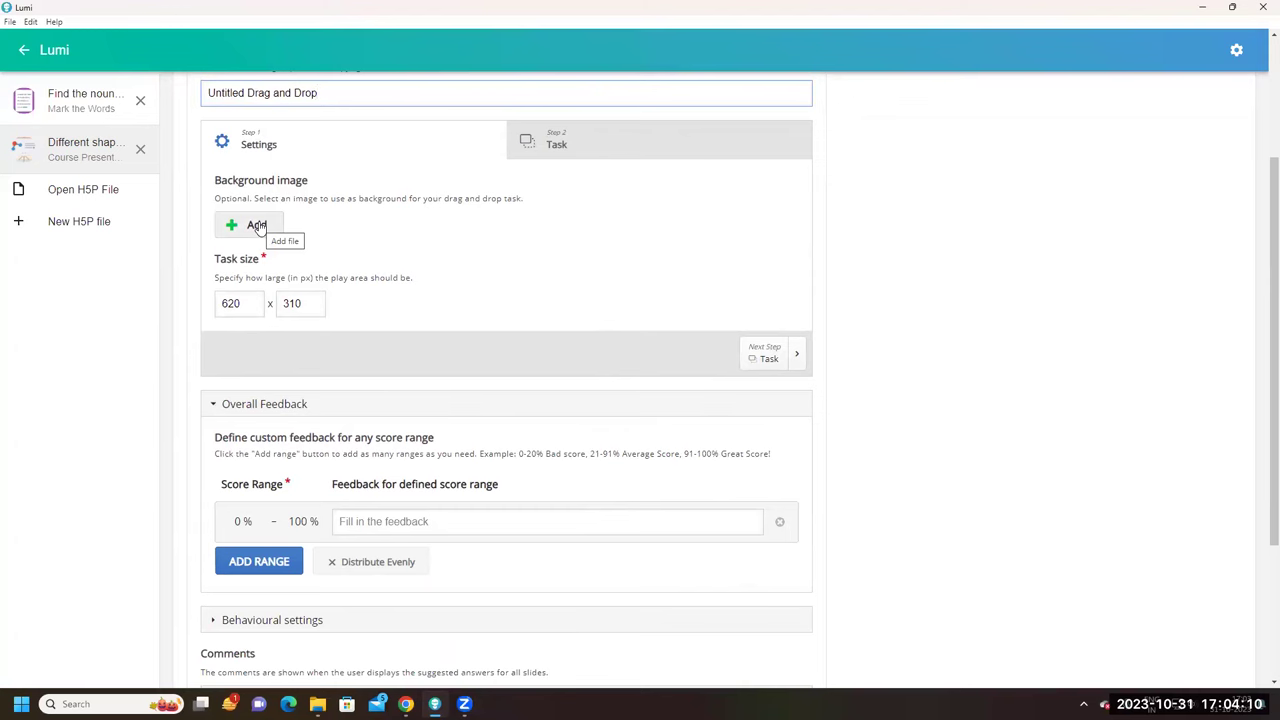
click(257, 226)
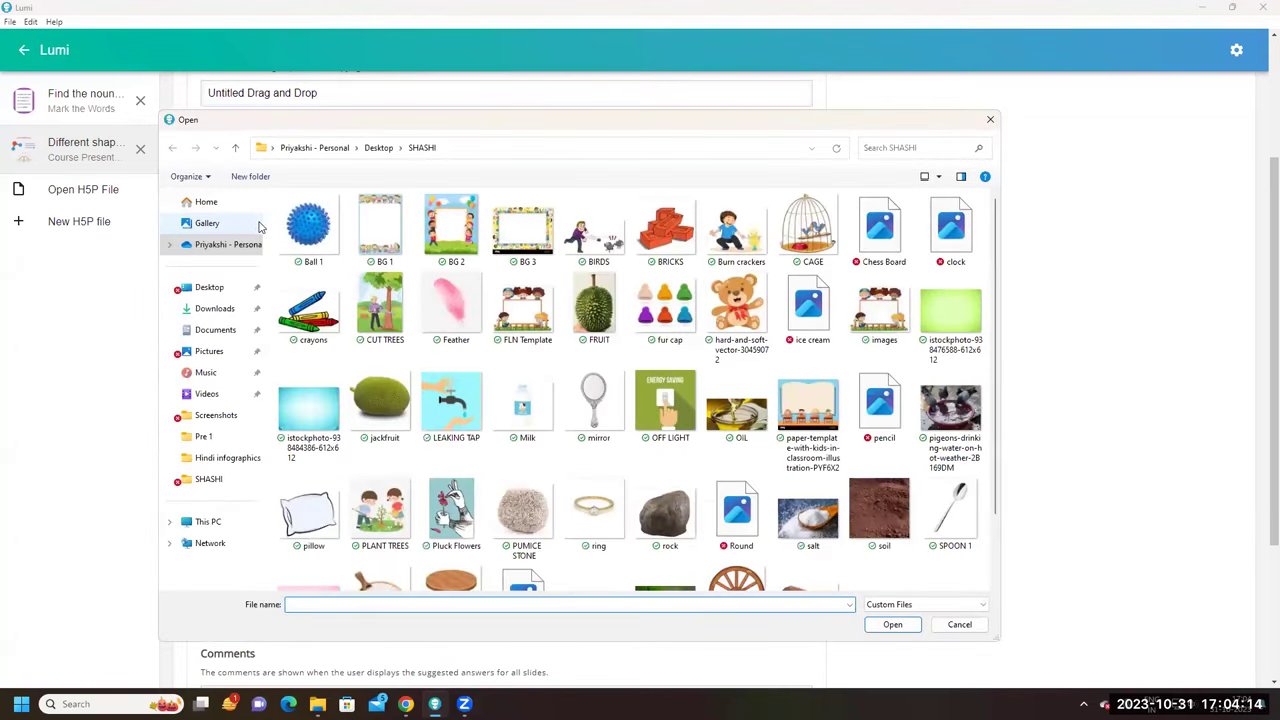
click(950, 312)
click(903, 624)
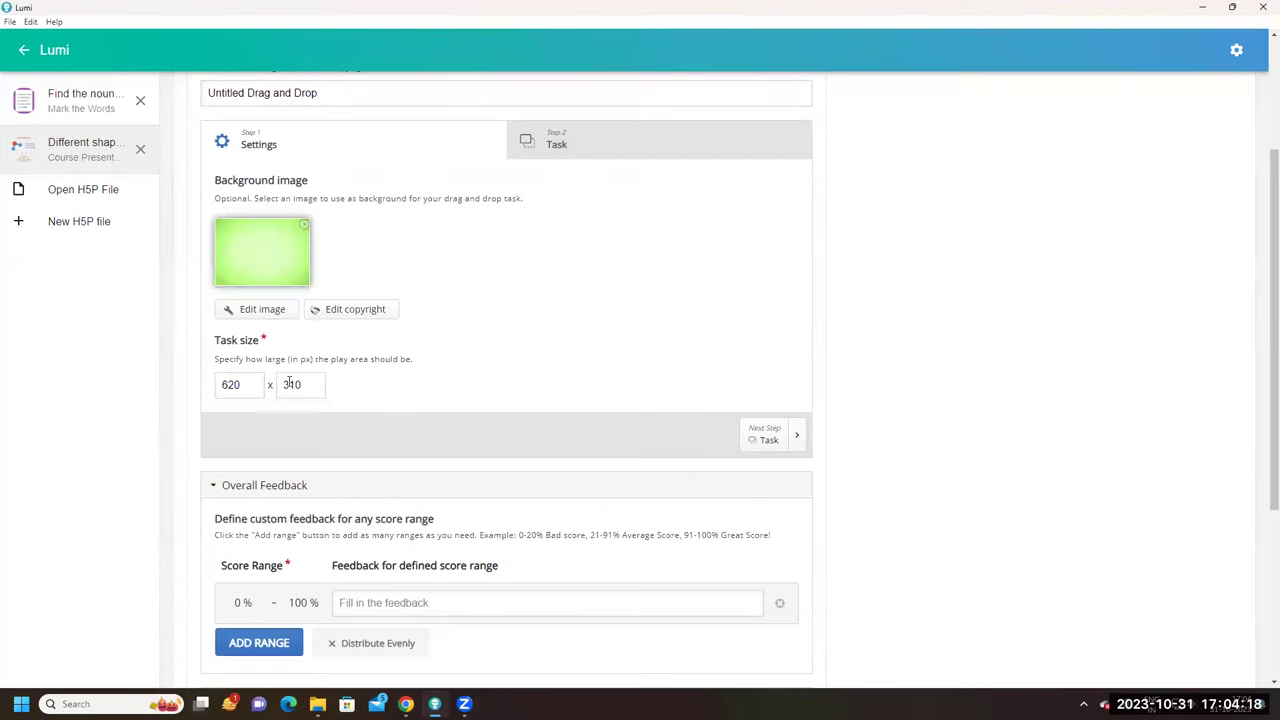
Set the drag and drop task size to 520 x 210 px
click(230, 391)
key(BackSpace)
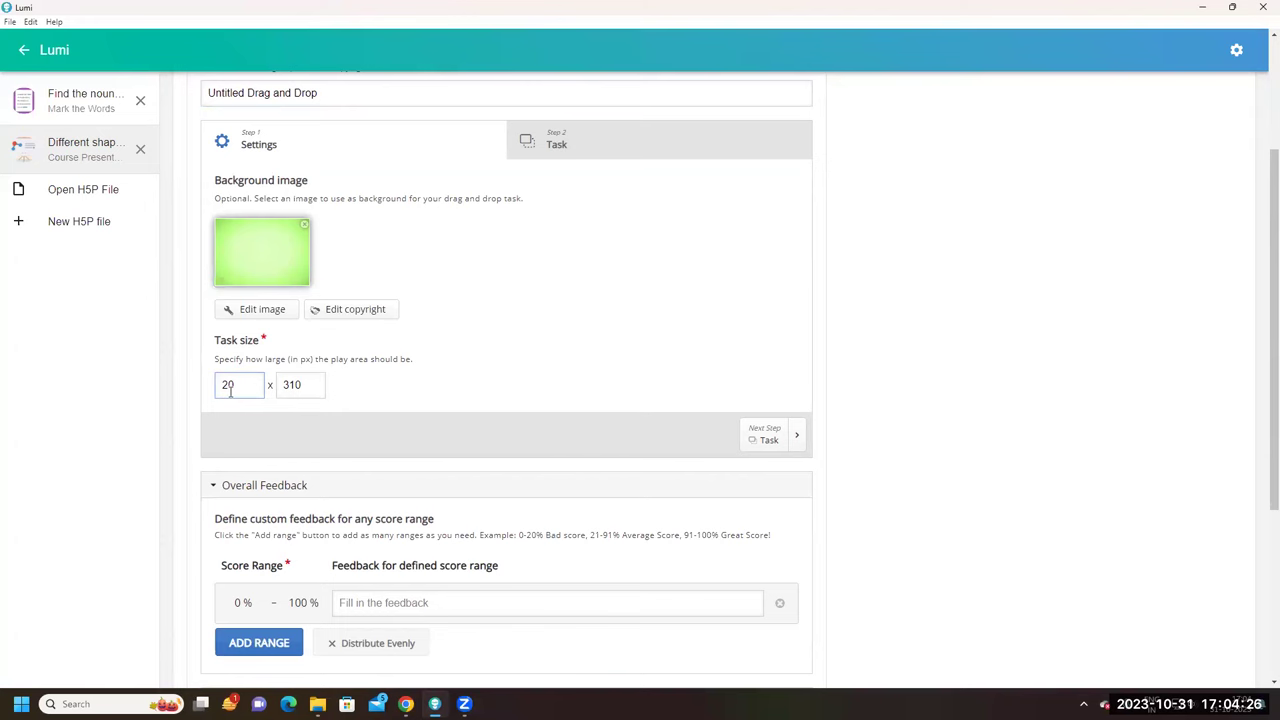
text(5)
double_click(293, 389)
text(210)
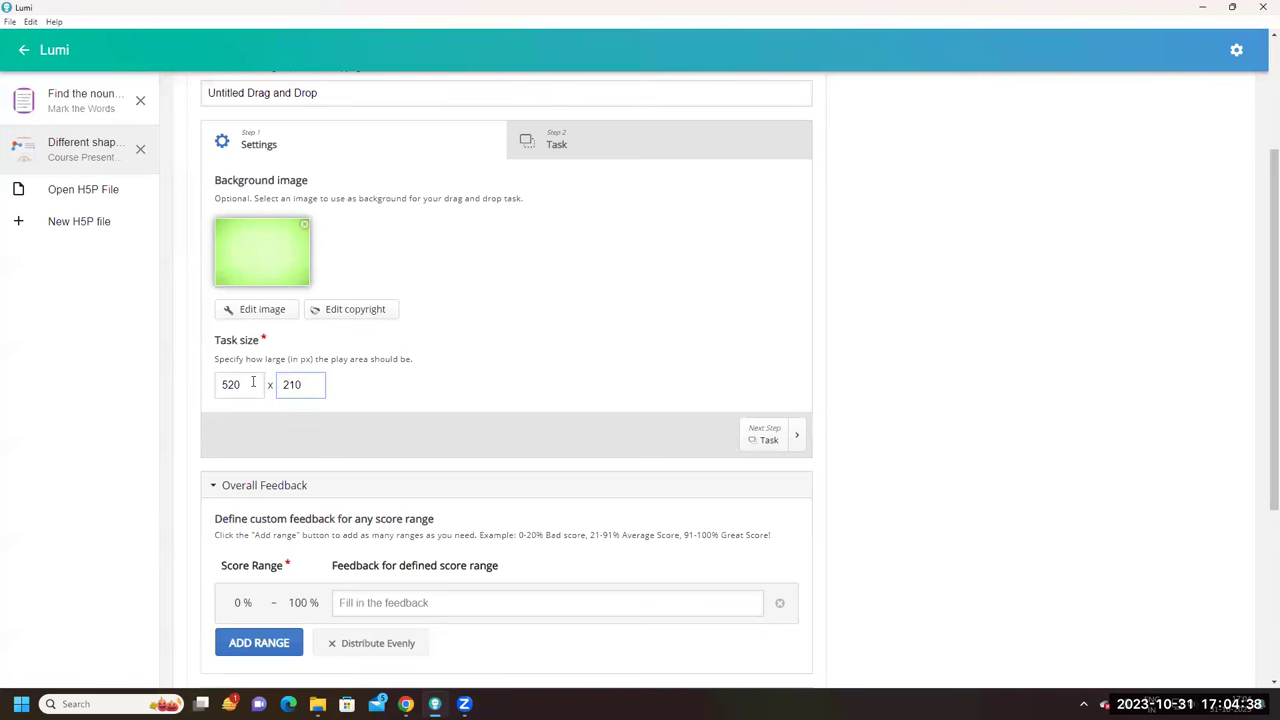
Proceed to the task editor and add a drop zone with the label "Stars"
click(800, 441)
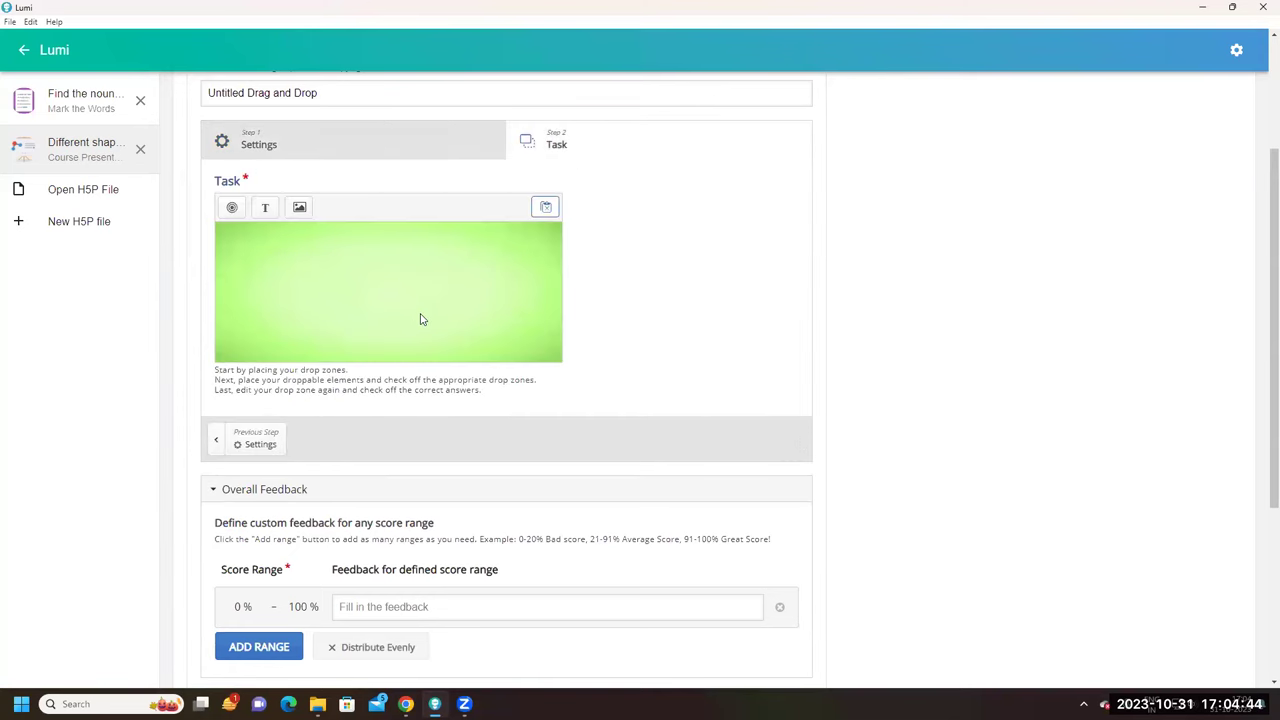
scroll(420, 319, up, 1)
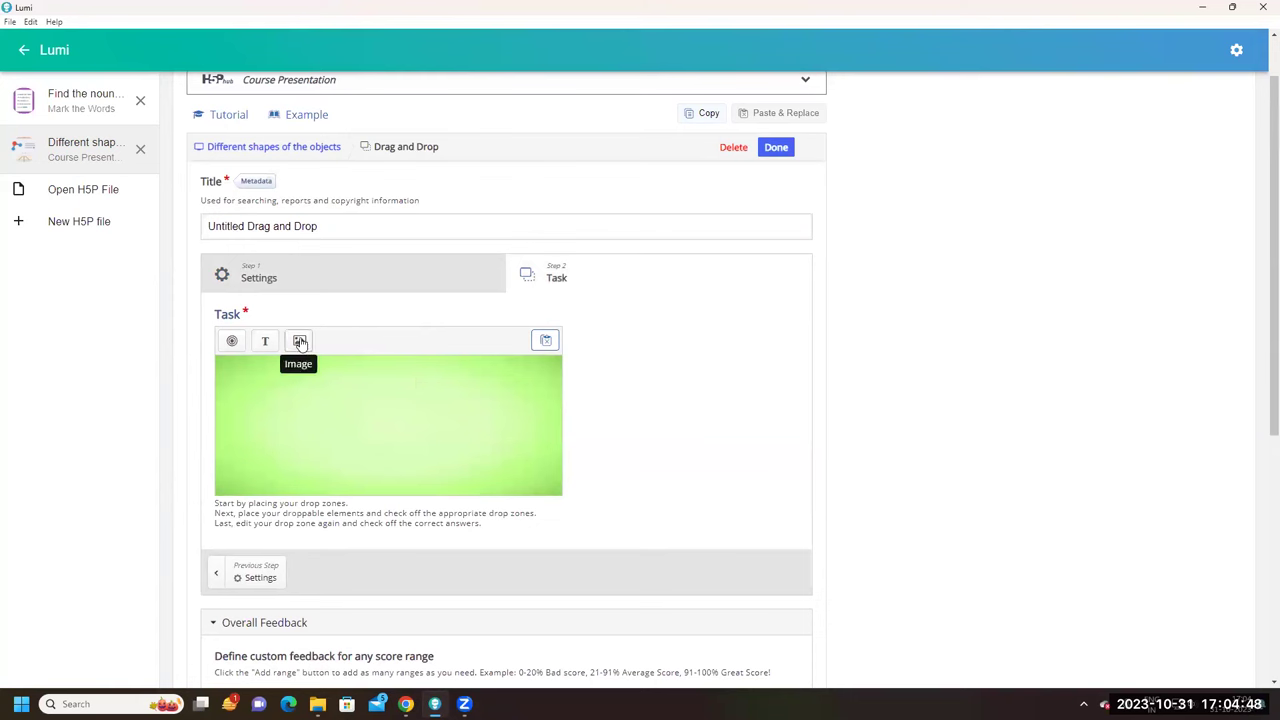
click(231, 343)
click(285, 370)
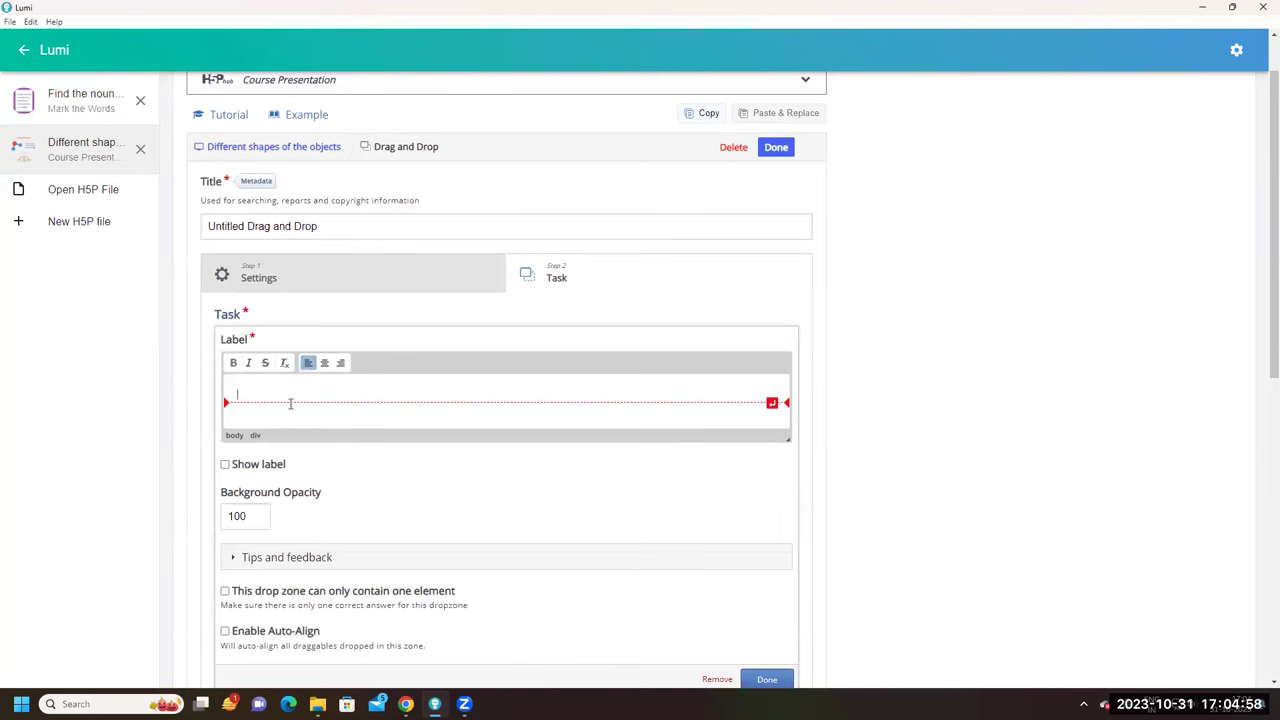
key(Caps_Lock)
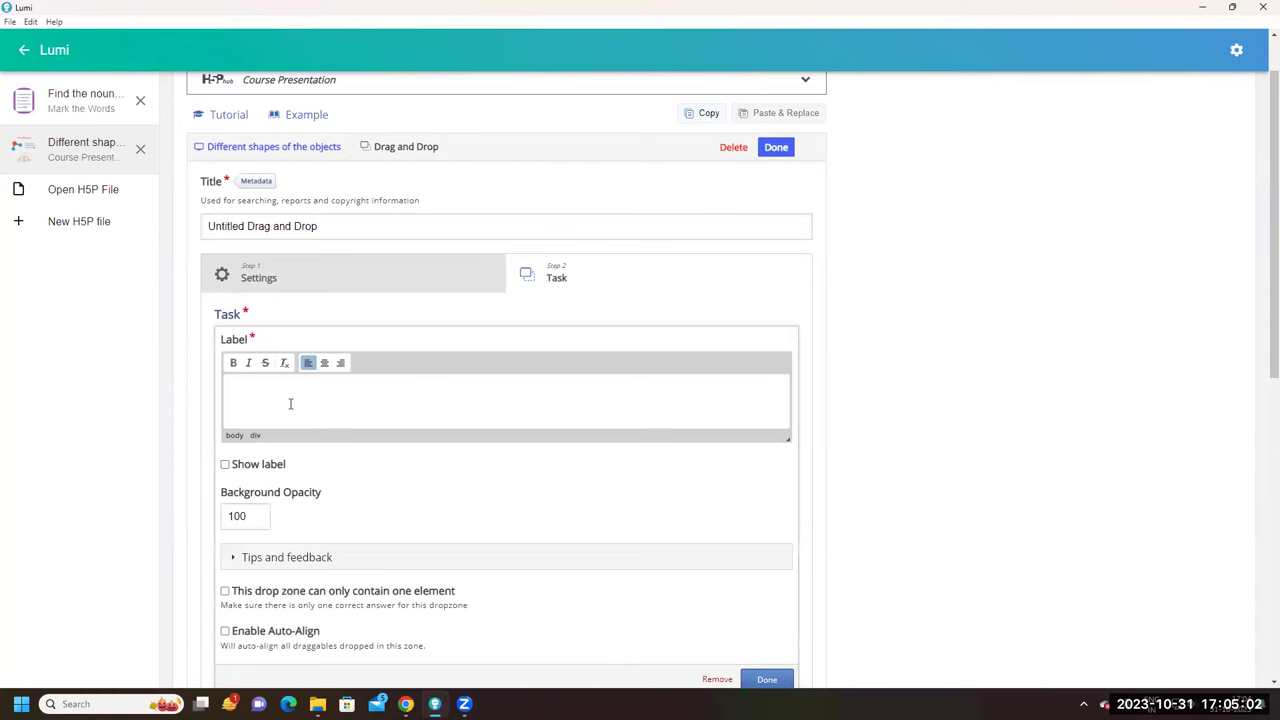
key(Caps_Lock)
text(tars)
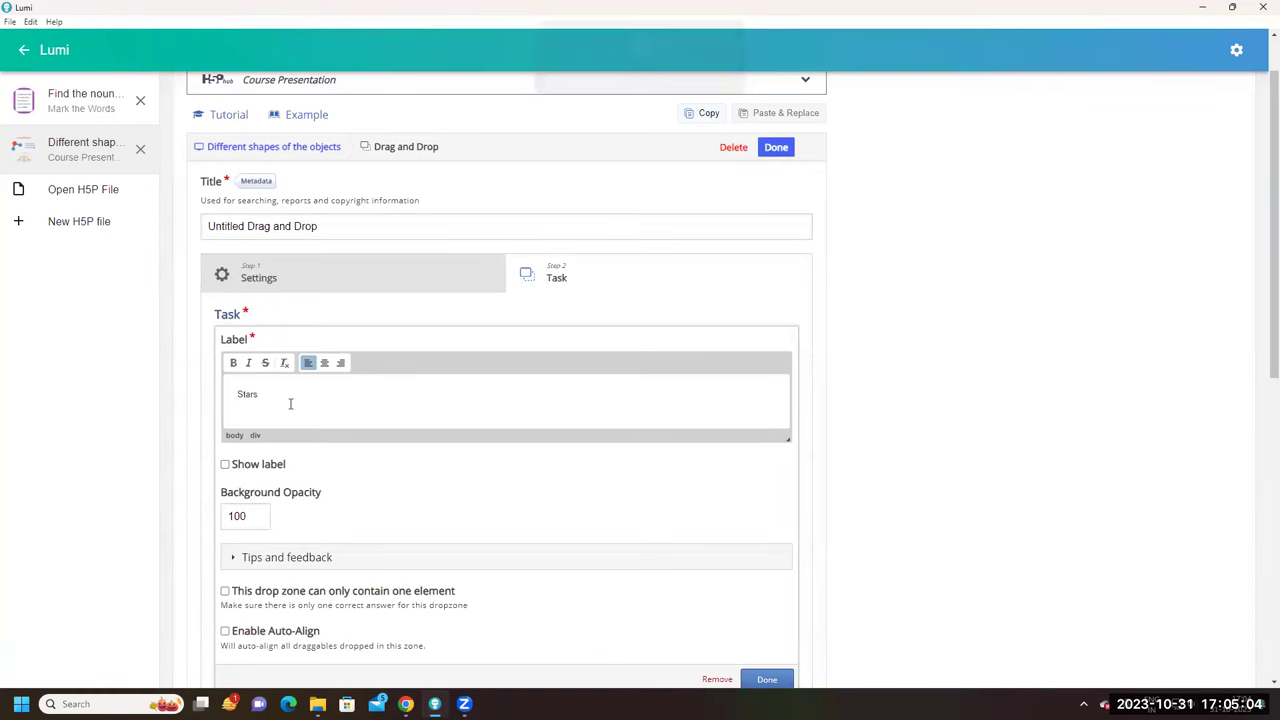
Make the "Stars" drop zone label bold and centred and set it to be shown
double_click(237, 392)
click(233, 363)
click(324, 363)
scroll(400, 453, down, 1)
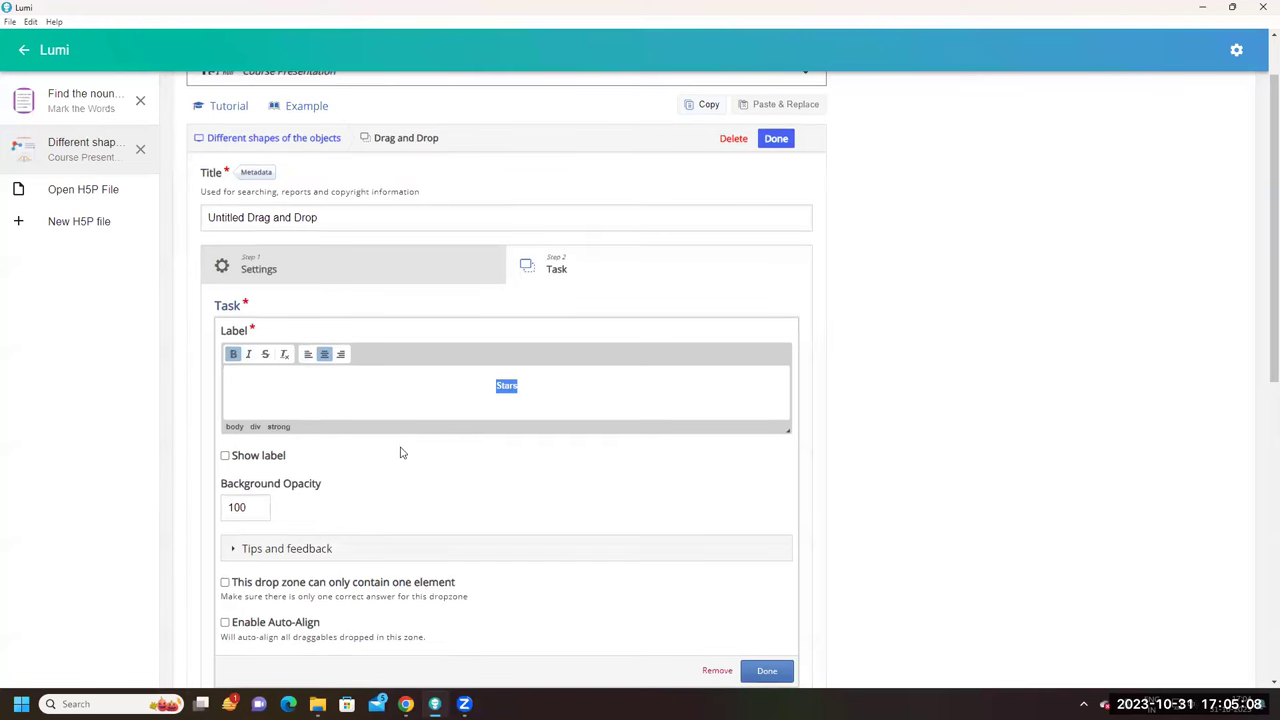
scroll(320, 380, down, 2)
scroll(280, 315, up, 1)
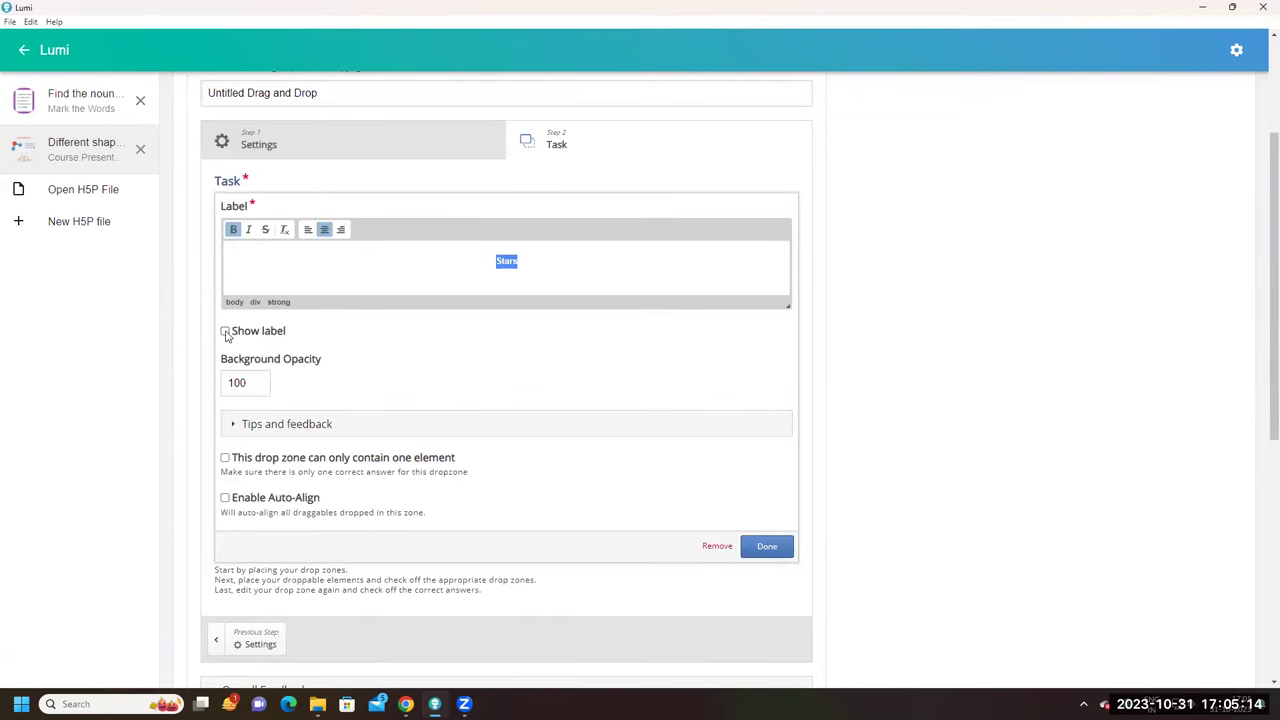
click(225, 332)
scroll(505, 460, up, 1)
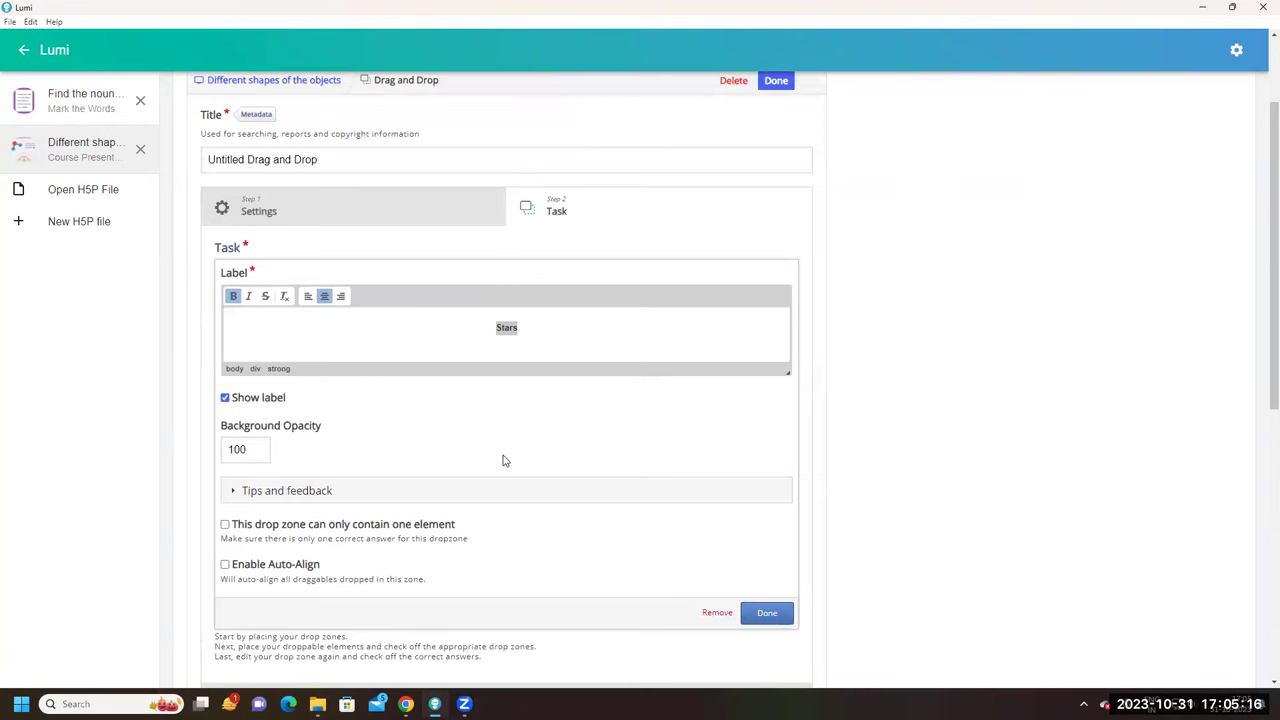
Confirm the "Stars" drop zone, move it to the upper-left of the background and resize it into a tall box nearly the background's full height
click(767, 613)
drag(391, 366, 323, 334)
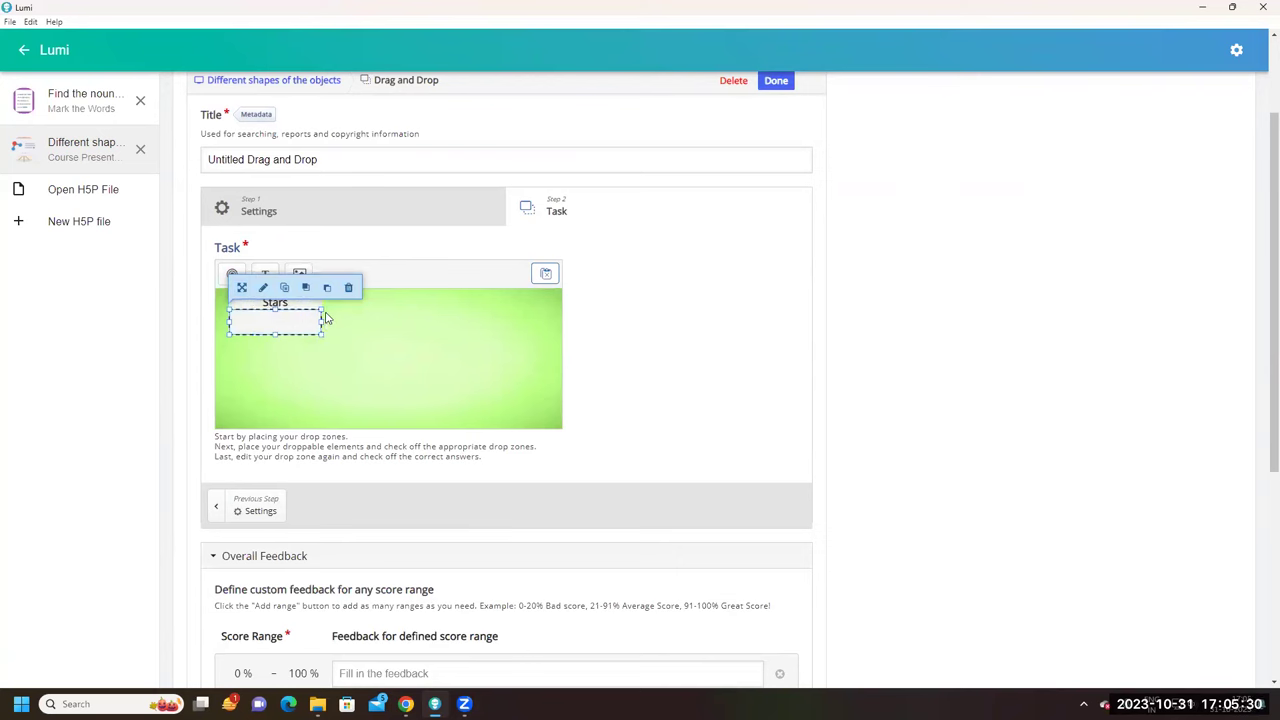
drag(274, 334, 274, 421)
drag(318, 367, 361, 372)
click(563, 405)
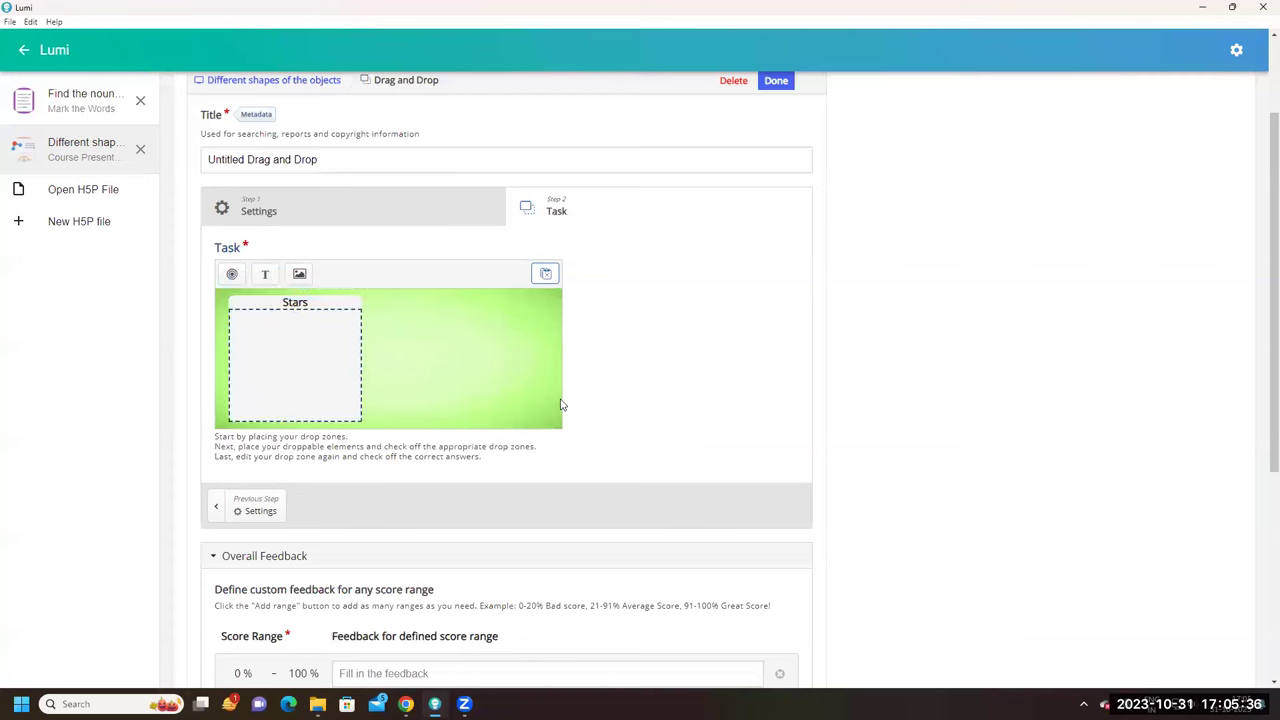
click(261, 347)
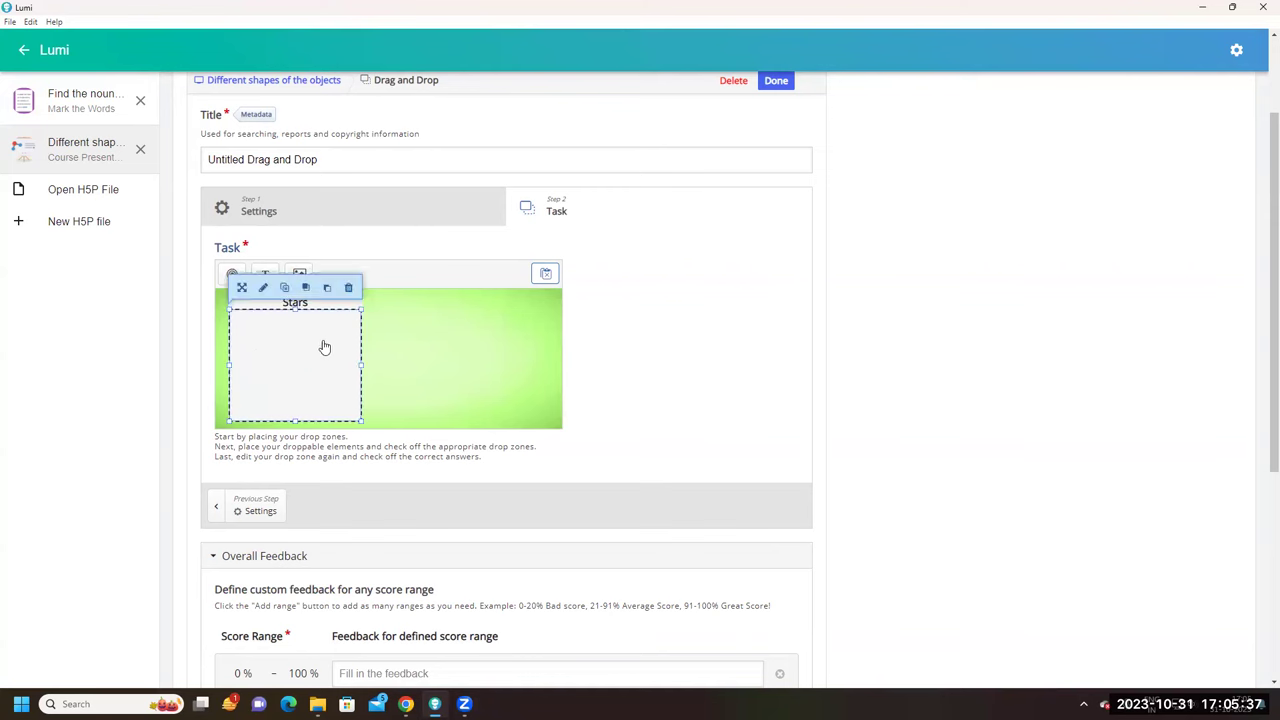
drag(362, 365, 324, 373)
click(379, 367)
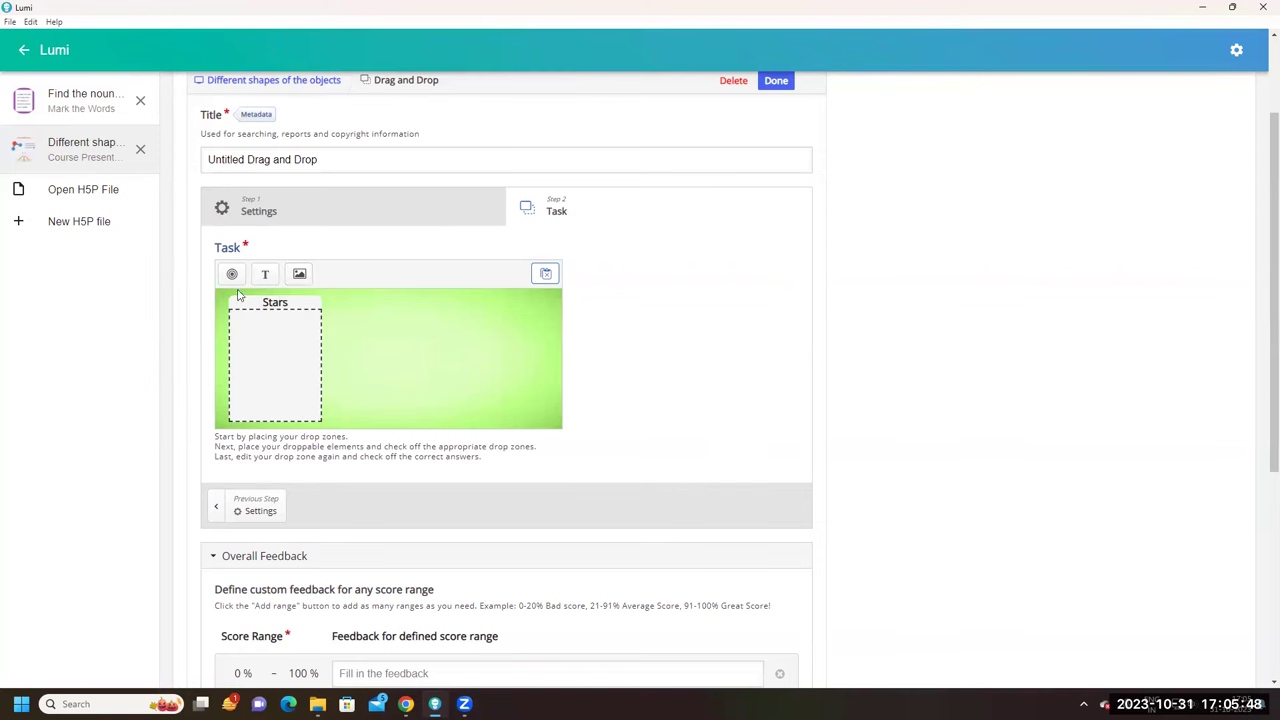
Add an image element to the drag and drop task using the hand mirror picture
click(300, 275)
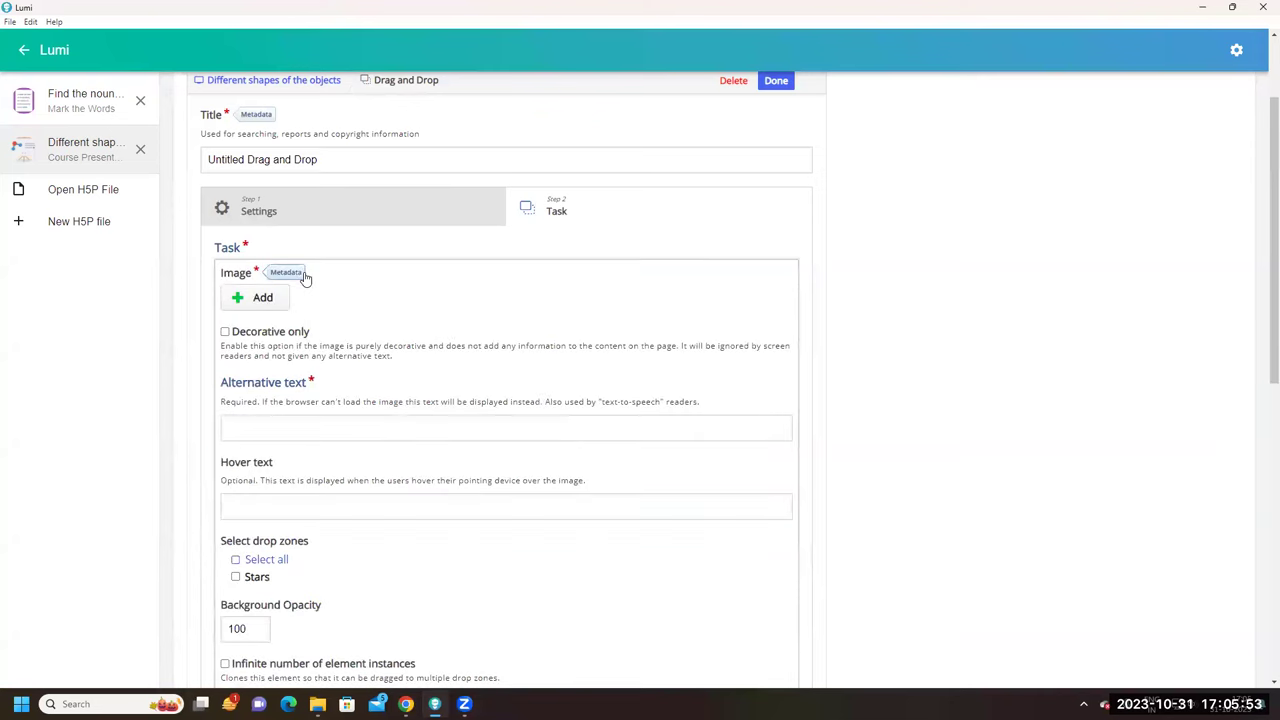
click(251, 300)
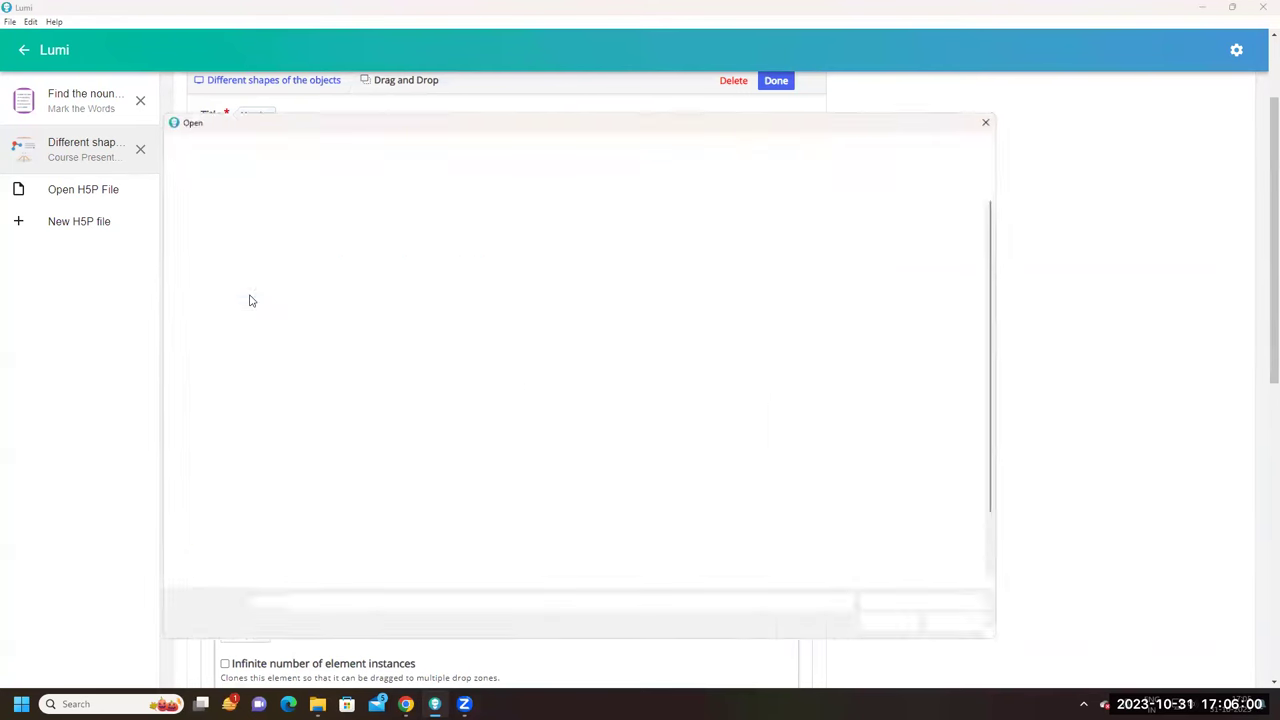
click(596, 428)
click(900, 628)
scroll(280, 282, down, 3)
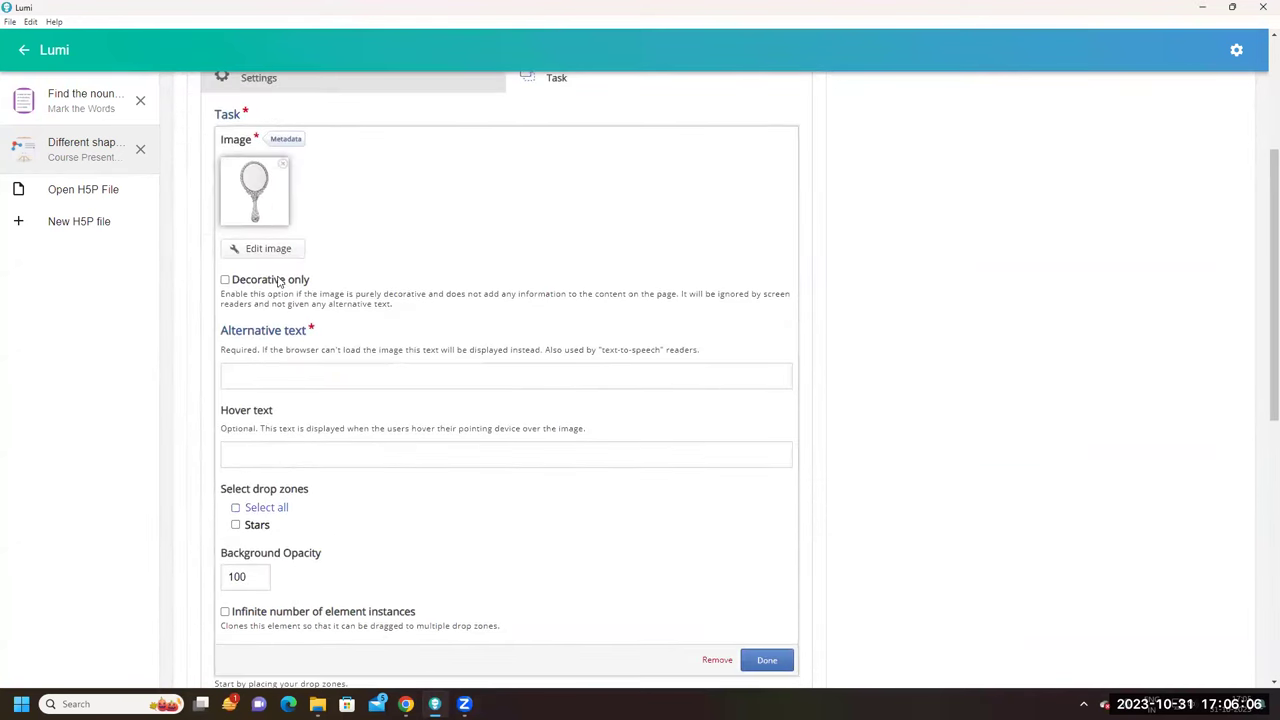
Set both the alternative text and the hover text of the mirror image to "MIRROR"
click(292, 384)
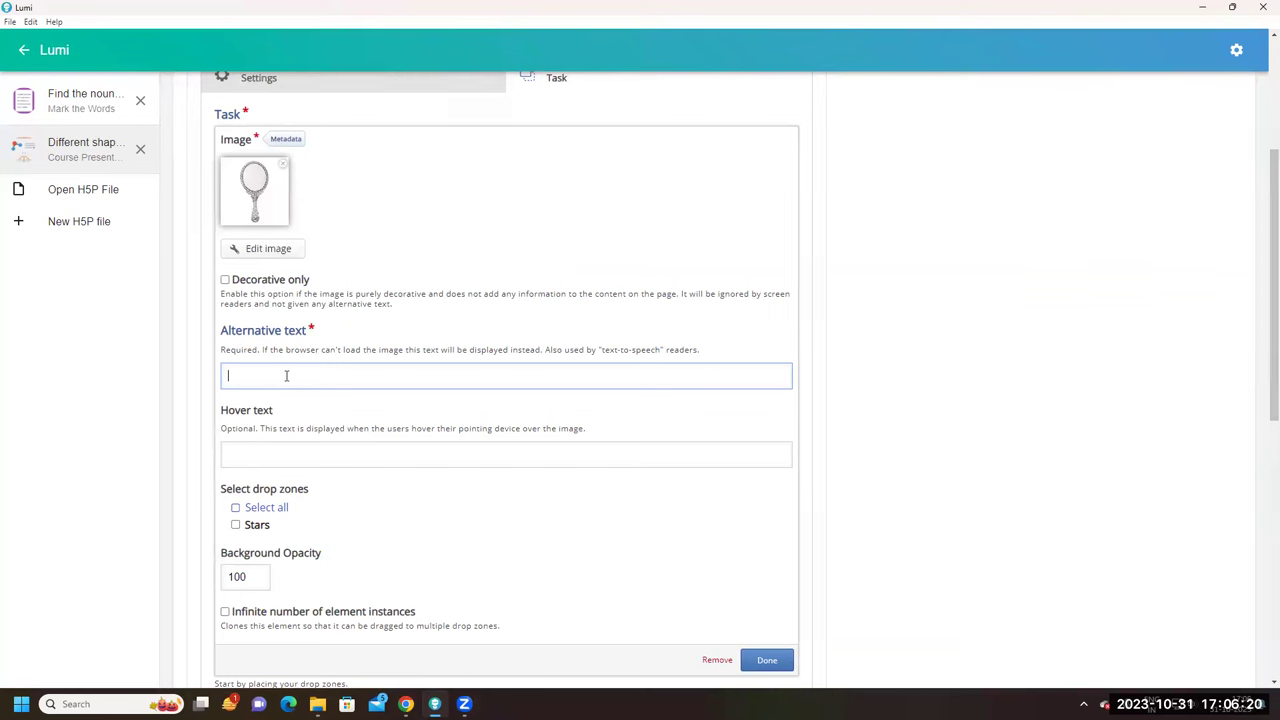
key(Caps_Lock)
text(MIRR)
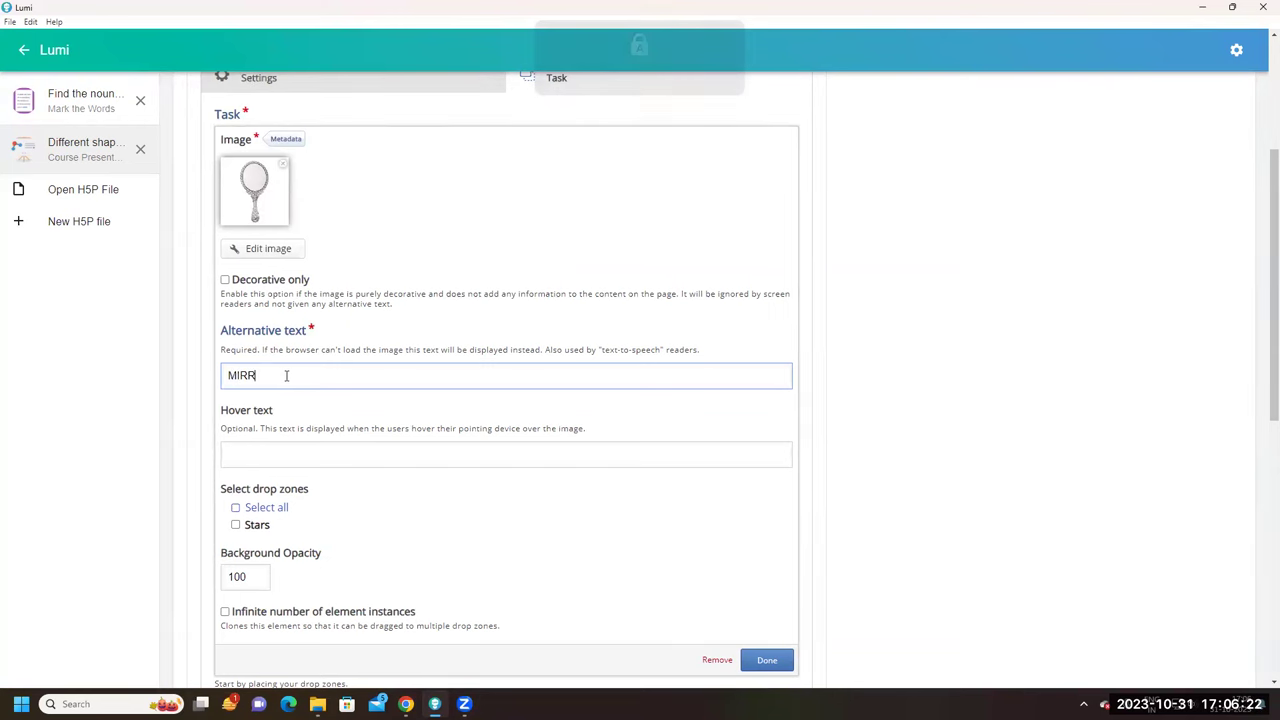
text(OR)
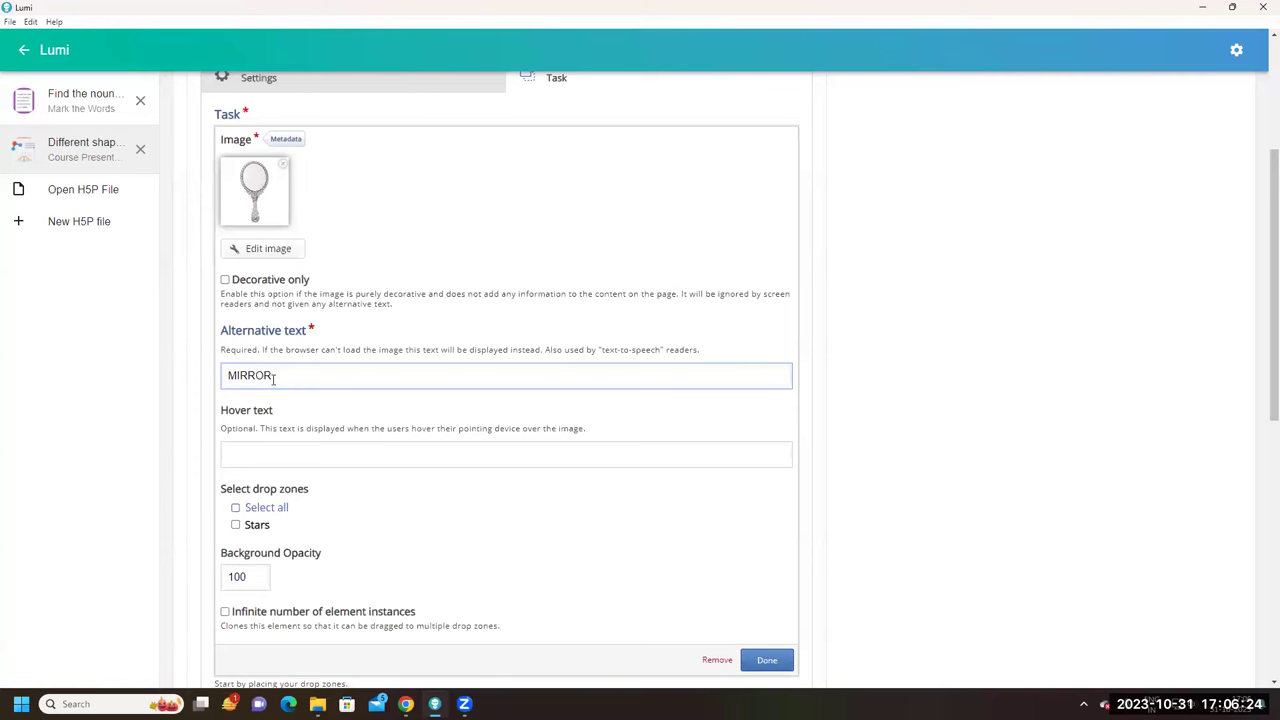
double_click(264, 377)
key(ctrl+c)
click(259, 455)
key(ctrl+v)
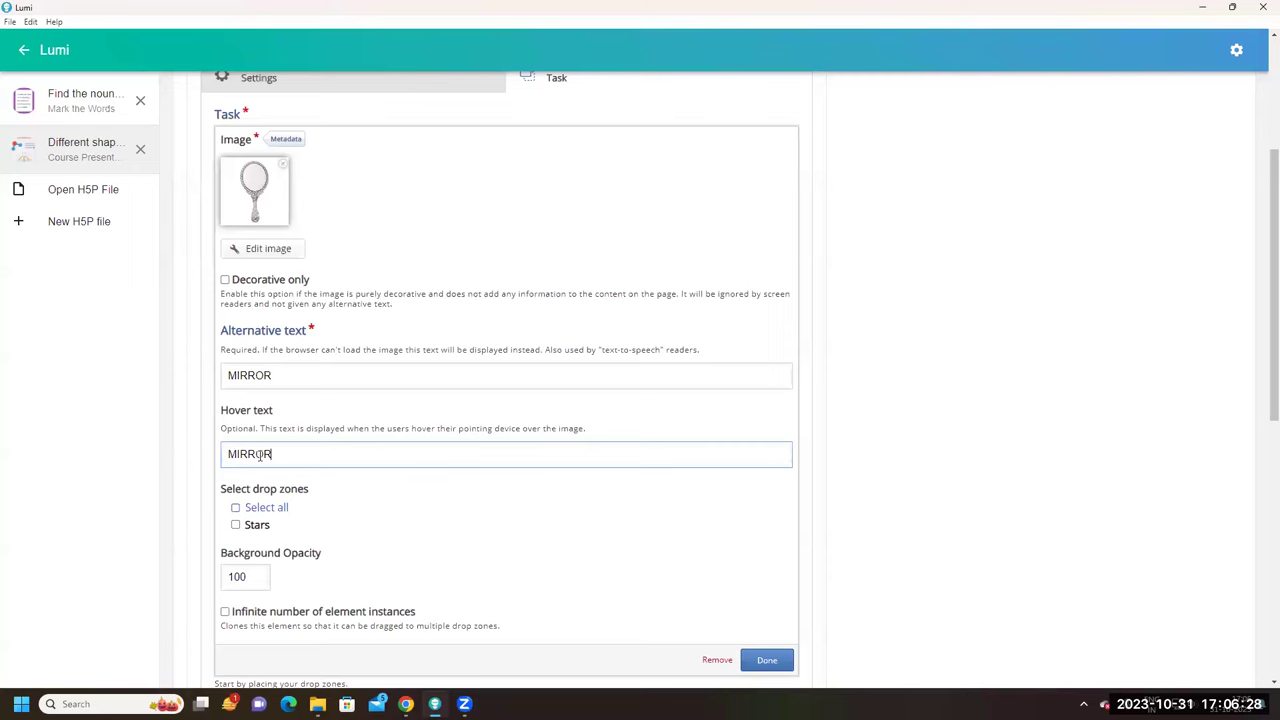
Allow the mirror image to be dropped in the "Stars" drop zone and confirm the image element
scroll(260, 455, down, 2)
scroll(255, 460, up, 1)
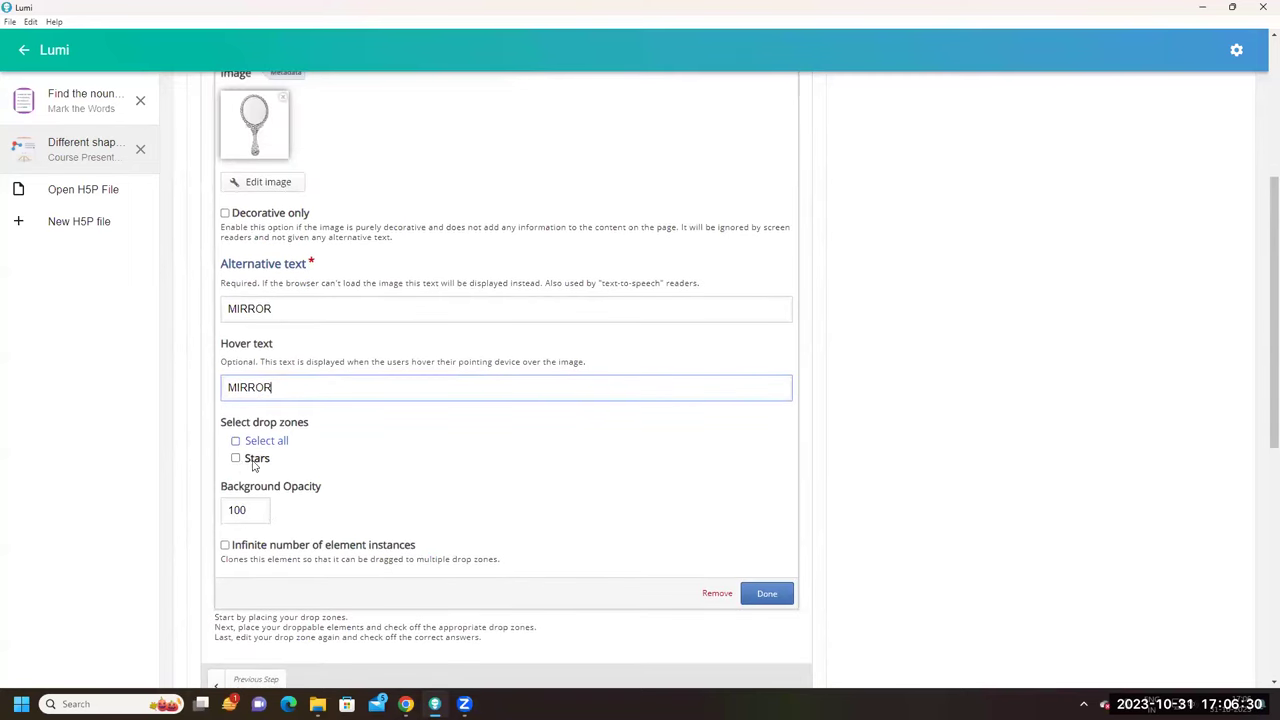
click(236, 460)
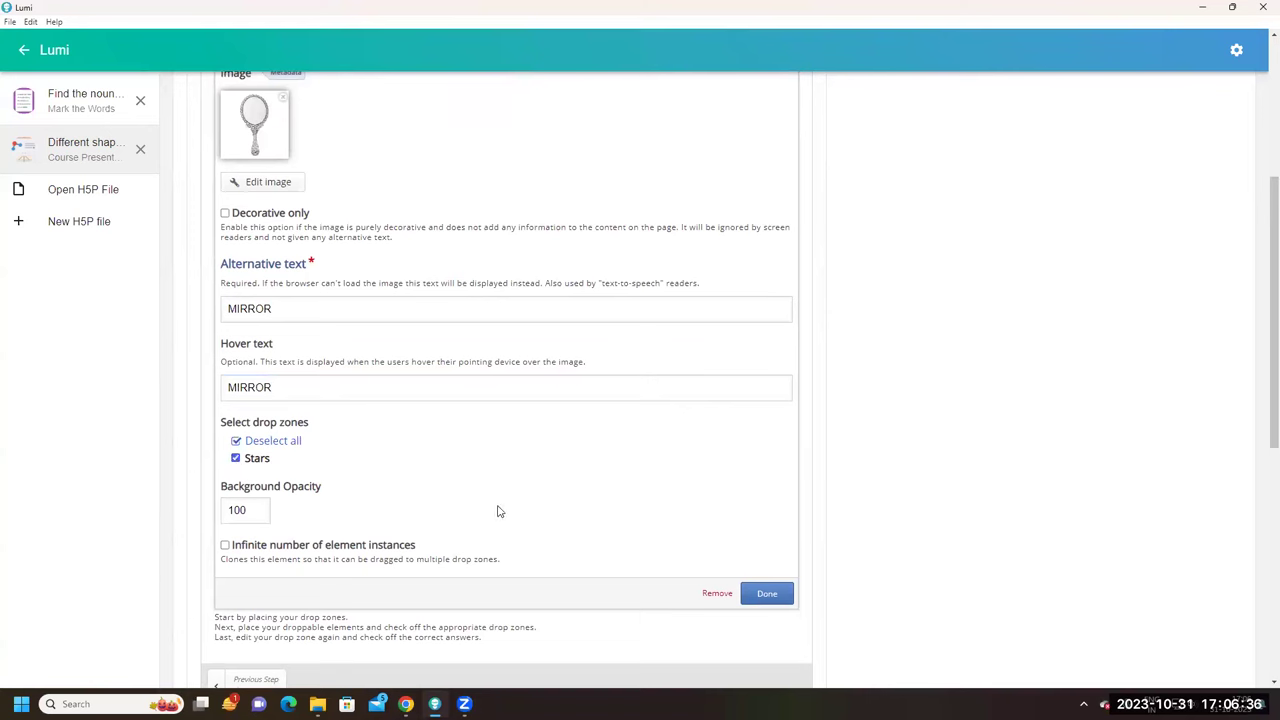
click(770, 596)
scroll(506, 540, up, 2)
Place the mirror image in the upper middle of the task background and shrink it
click(420, 350)
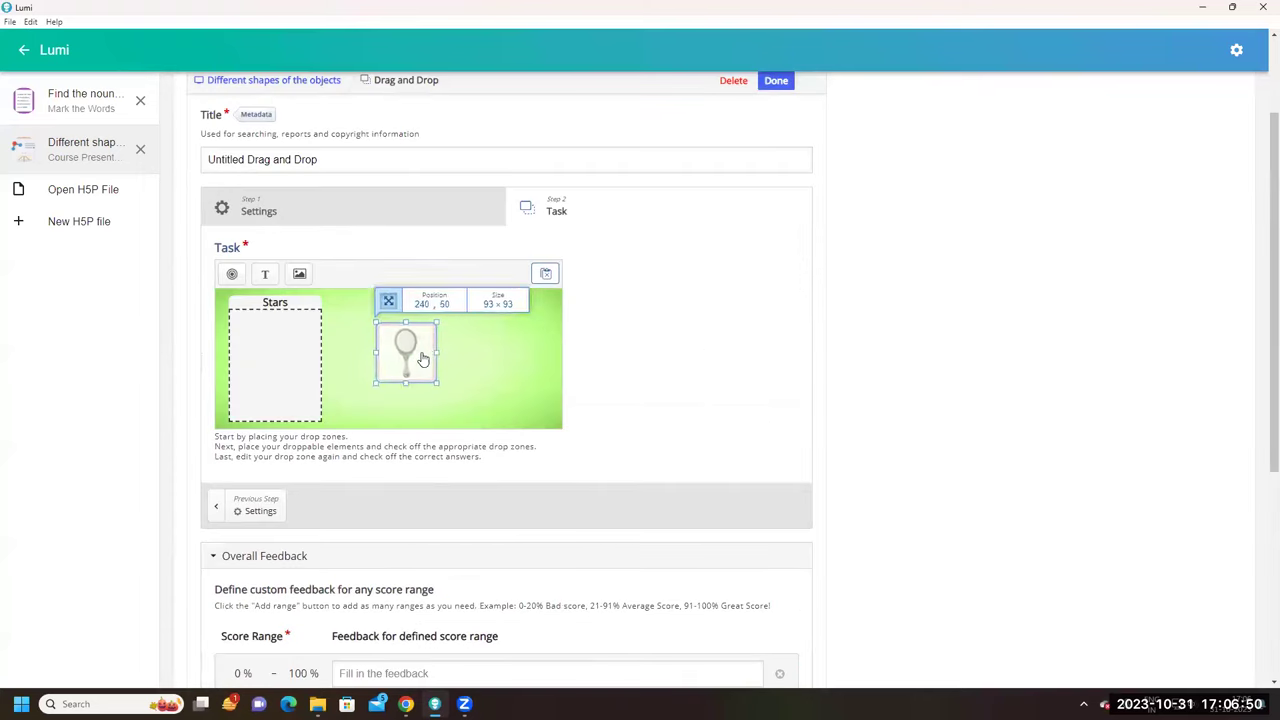
mouse_move(449, 370)
mouse_down()
mouse_move(446, 358)
mouse_move(449, 368)
mouse_up()
scroll(500, 391, down, 2)
scroll(500, 354, up, 1)
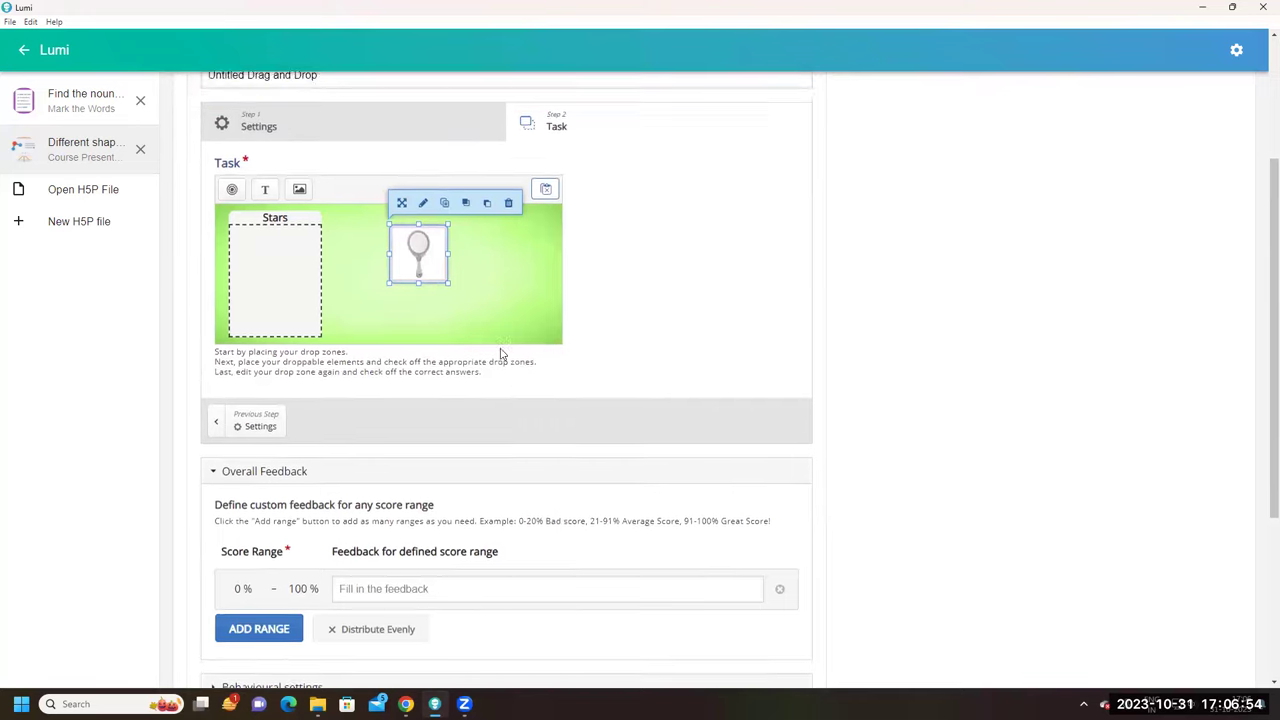
scroll(502, 354, up, 2)
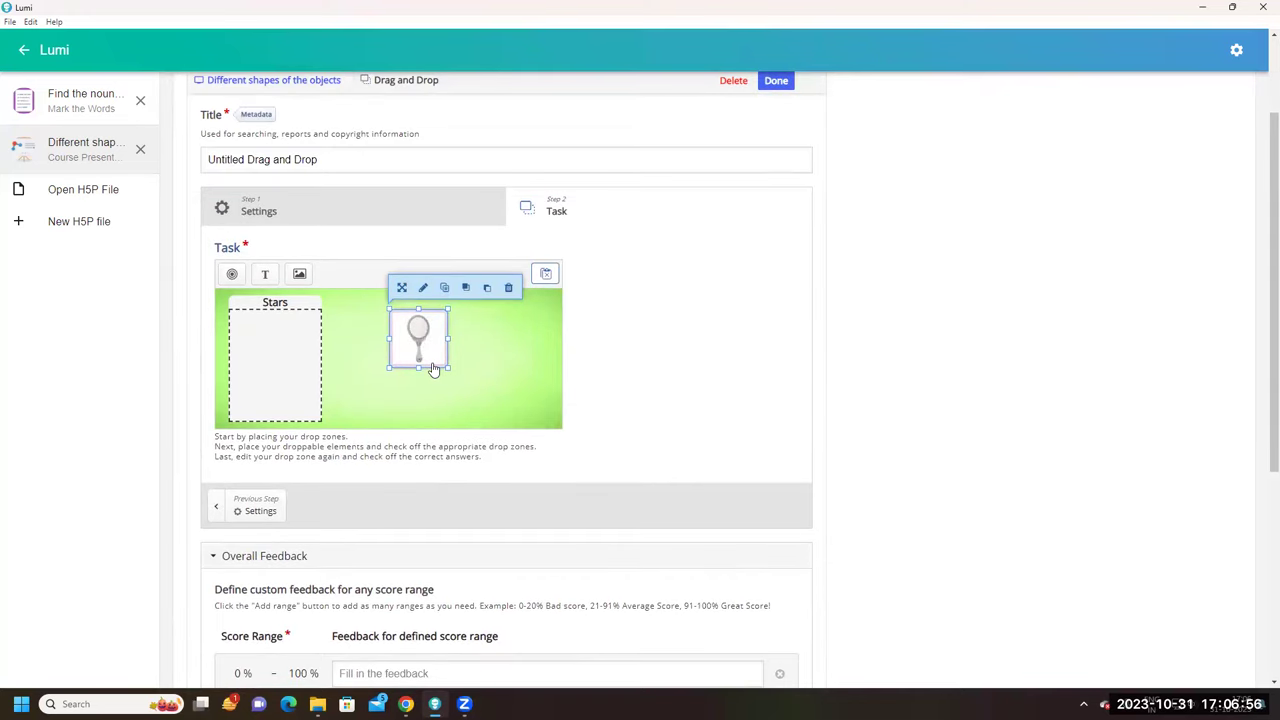
drag(448, 368, 428, 347)
click(506, 363)
Add a second overall feedback range and distribute the ranges evenly as 0–50 % and 51–100 %
scroll(560, 395, down, 3)
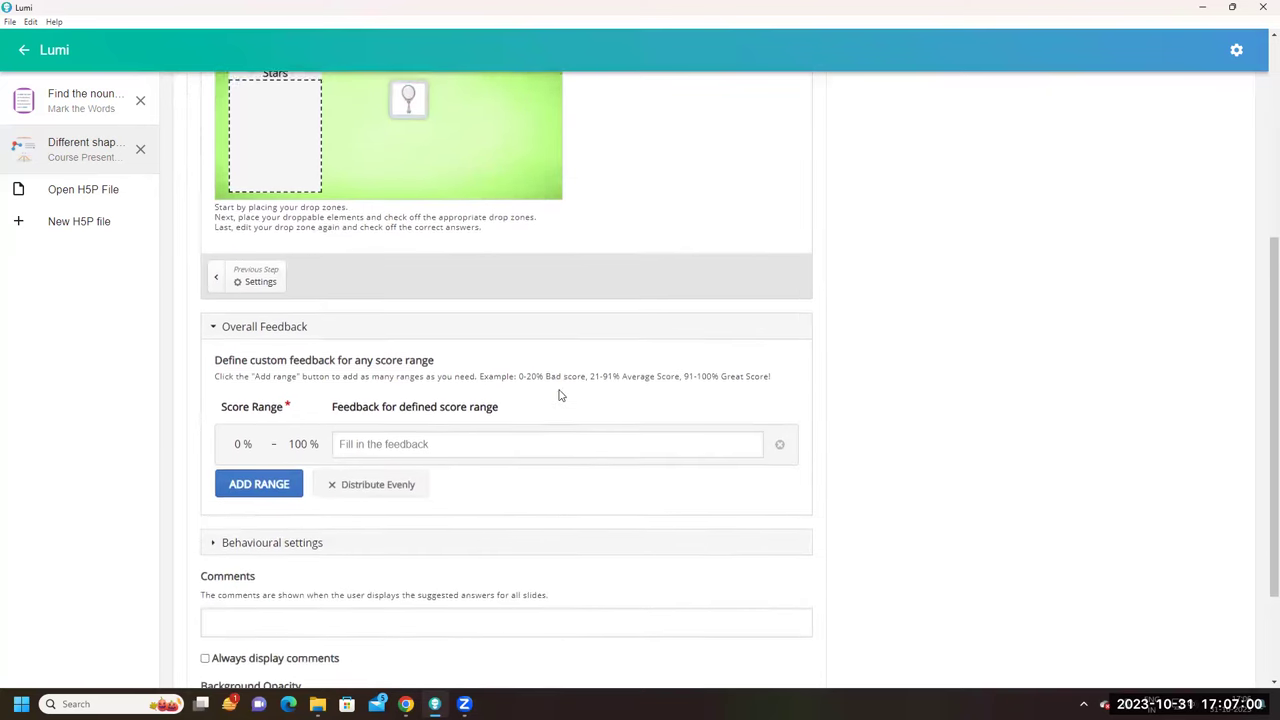
scroll(560, 395, down, 1)
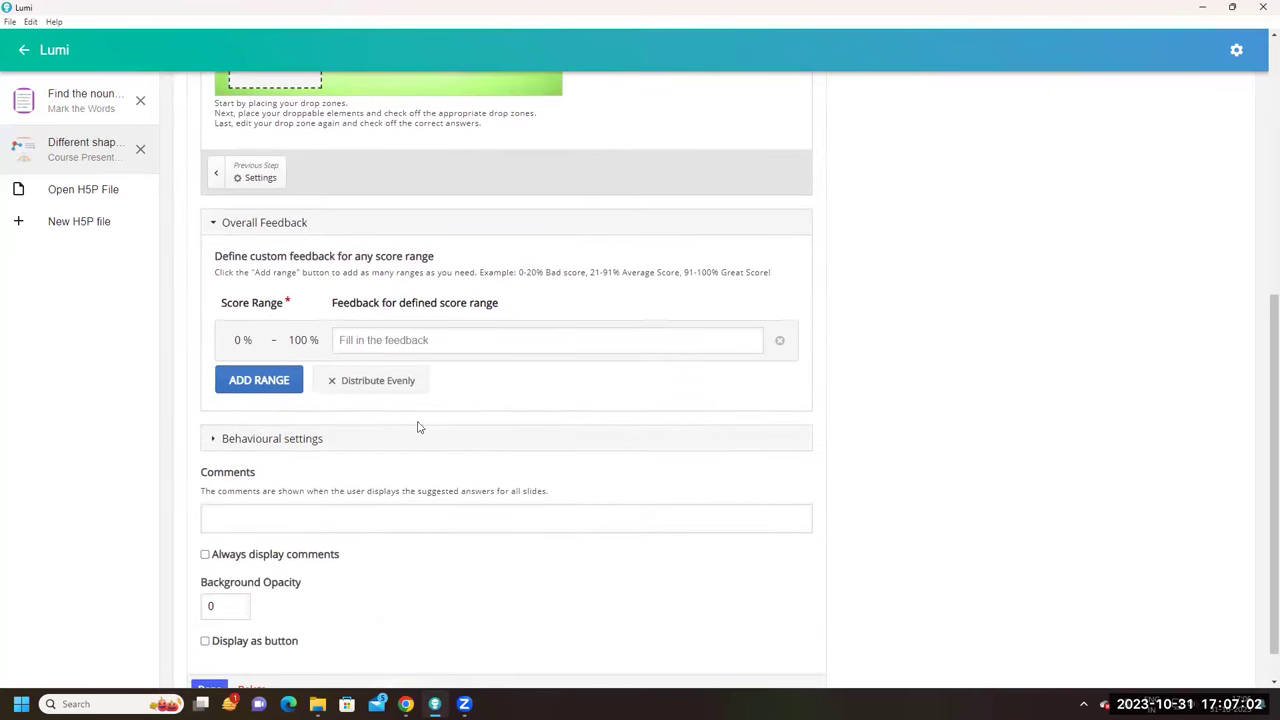
click(277, 390)
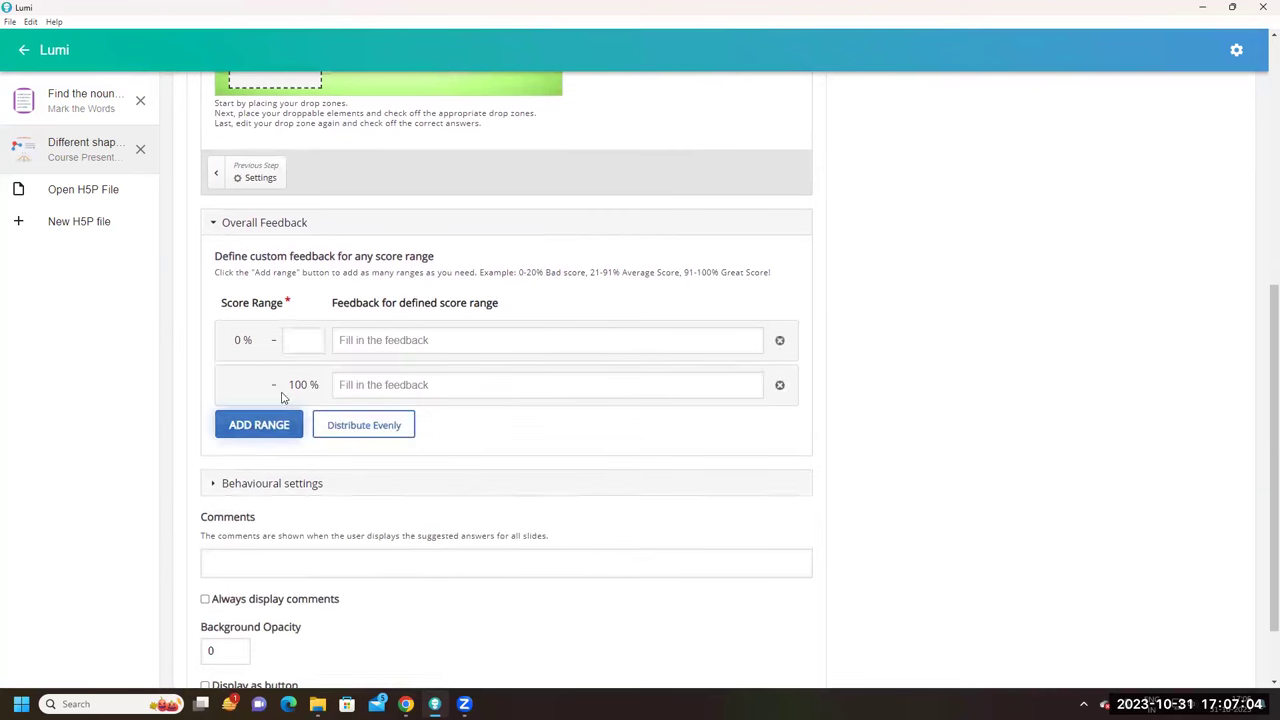
click(363, 424)
click(394, 385)
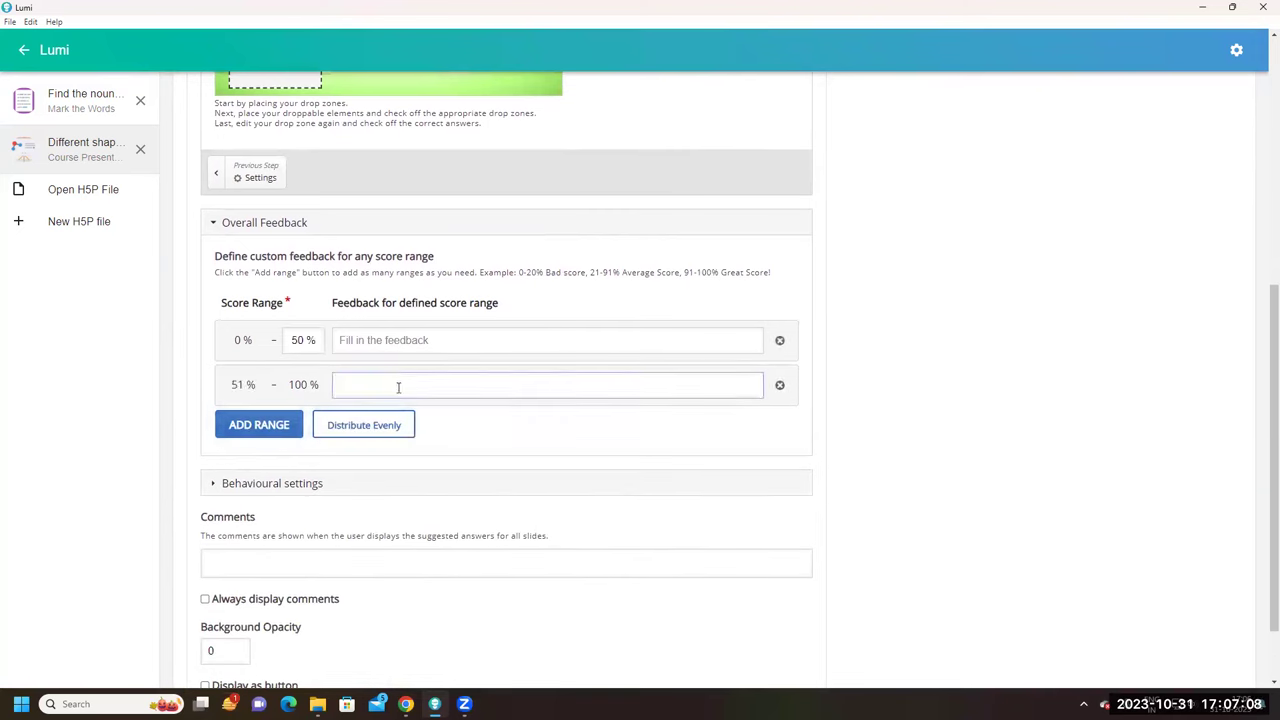
click(394, 342)
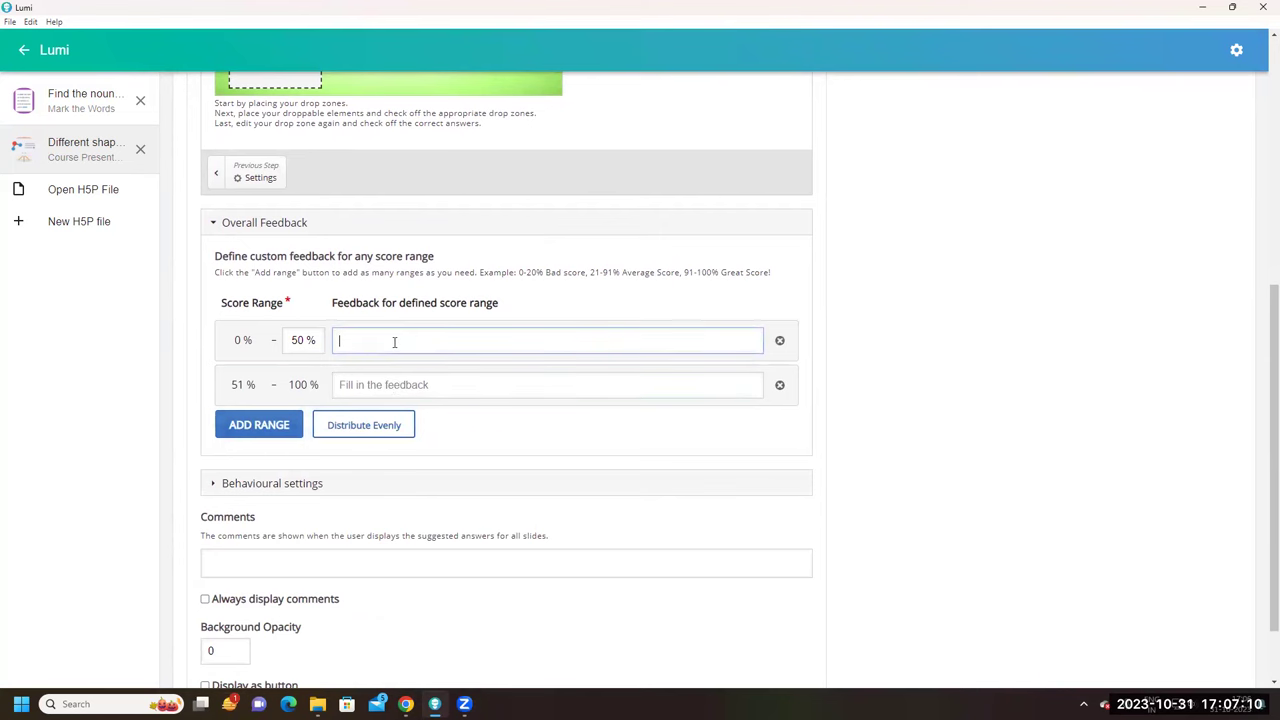
Enable one point for the whole task in the behavioural settings and finish editing the drag and drop task
scroll(285, 415, down, 1)
click(285, 415)
scroll(286, 418, down, 1)
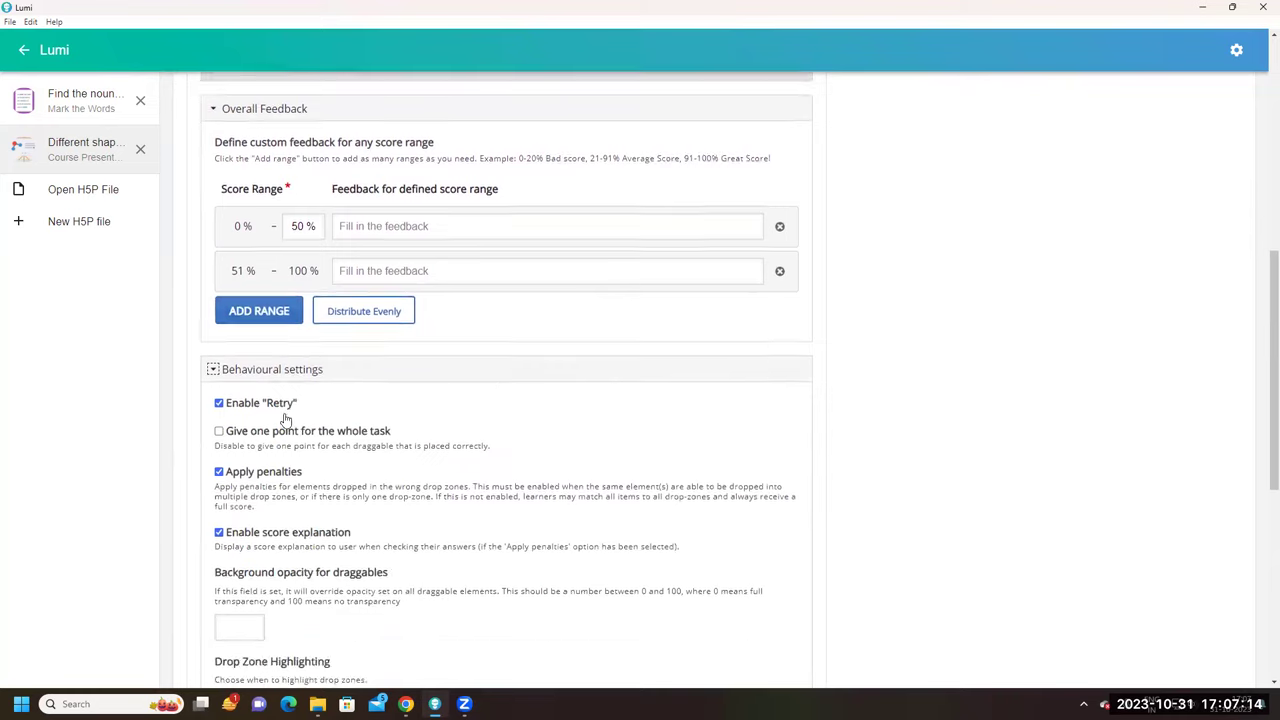
scroll(286, 418, down, 2)
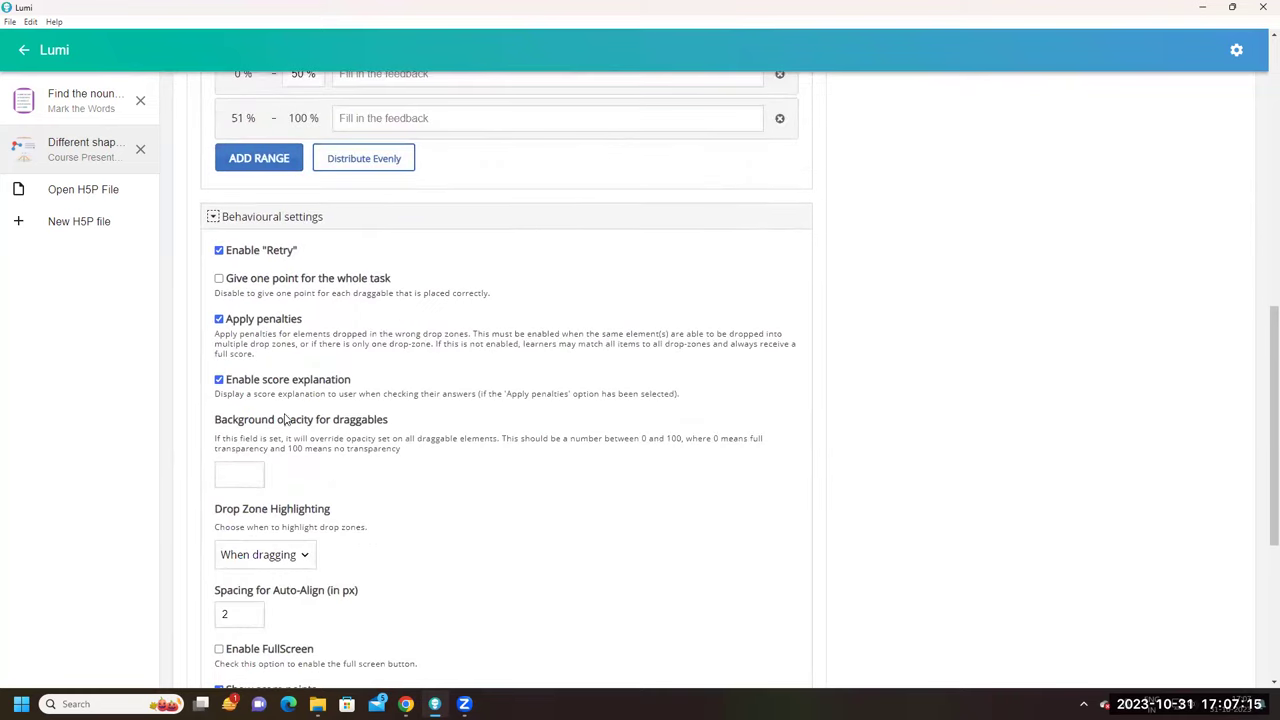
click(220, 279)
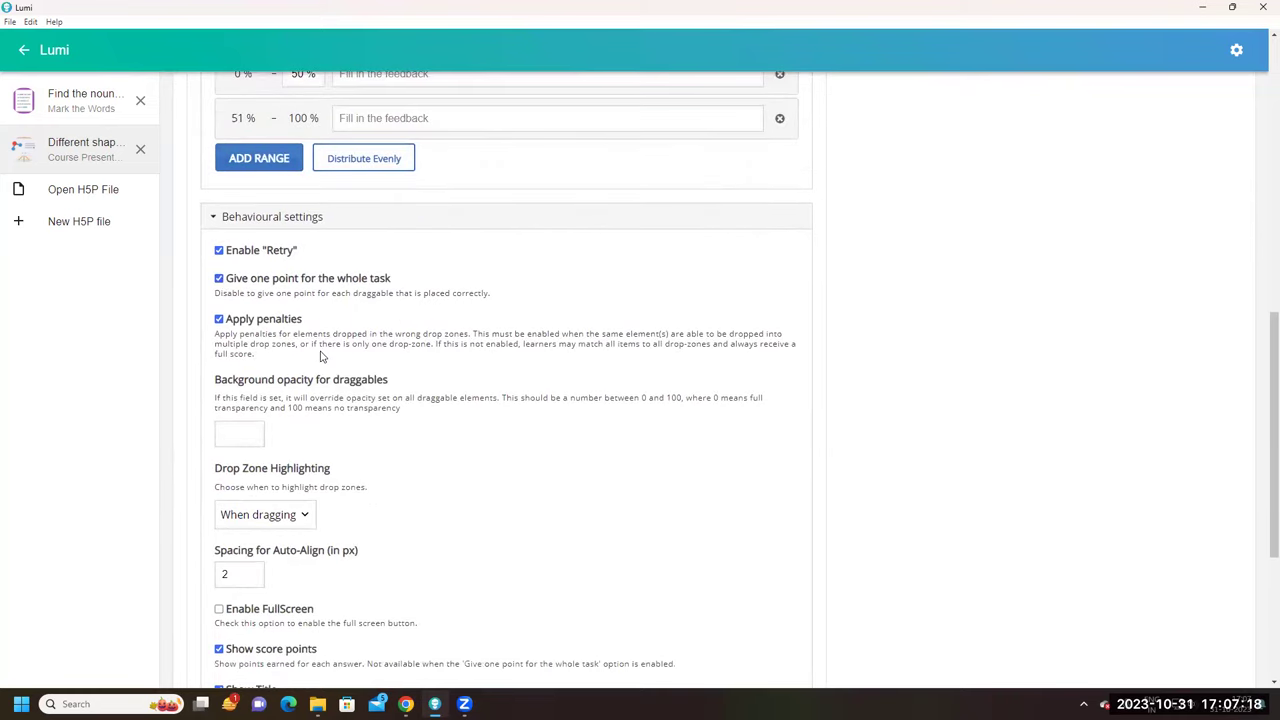
scroll(321, 356, down, 3)
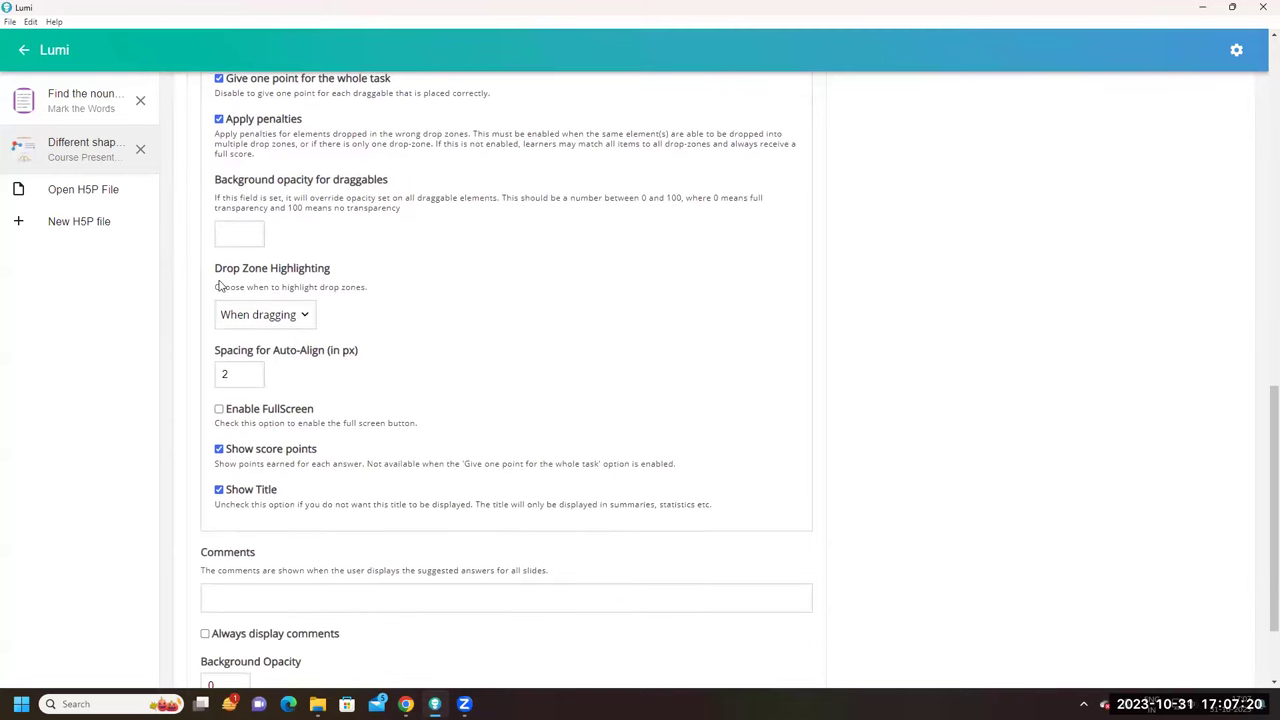
click(307, 316)
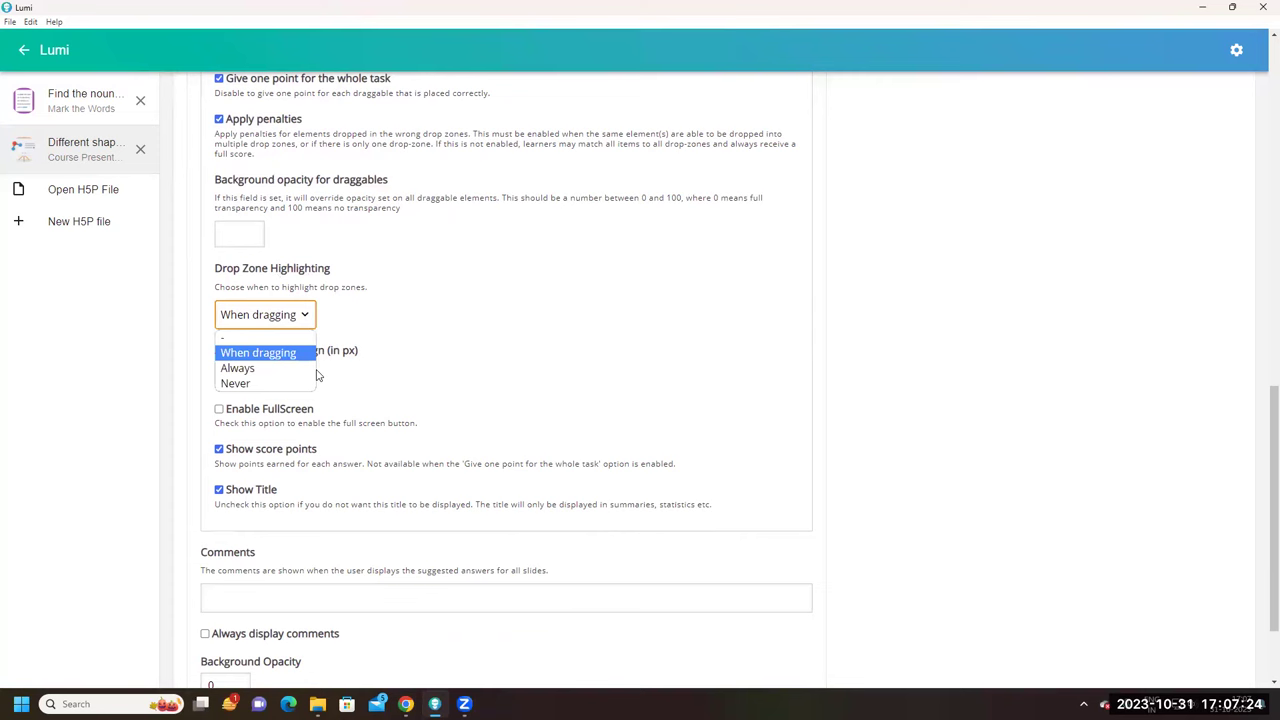
click(455, 376)
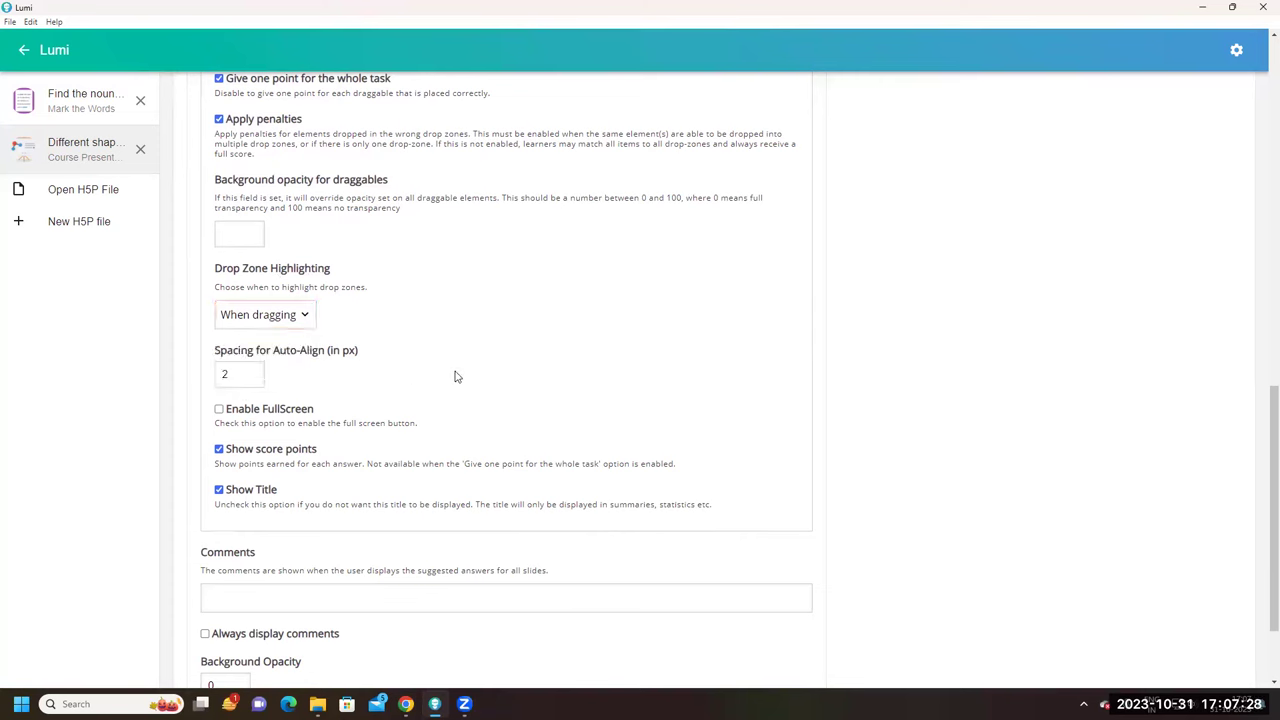
scroll(457, 372, down, 2)
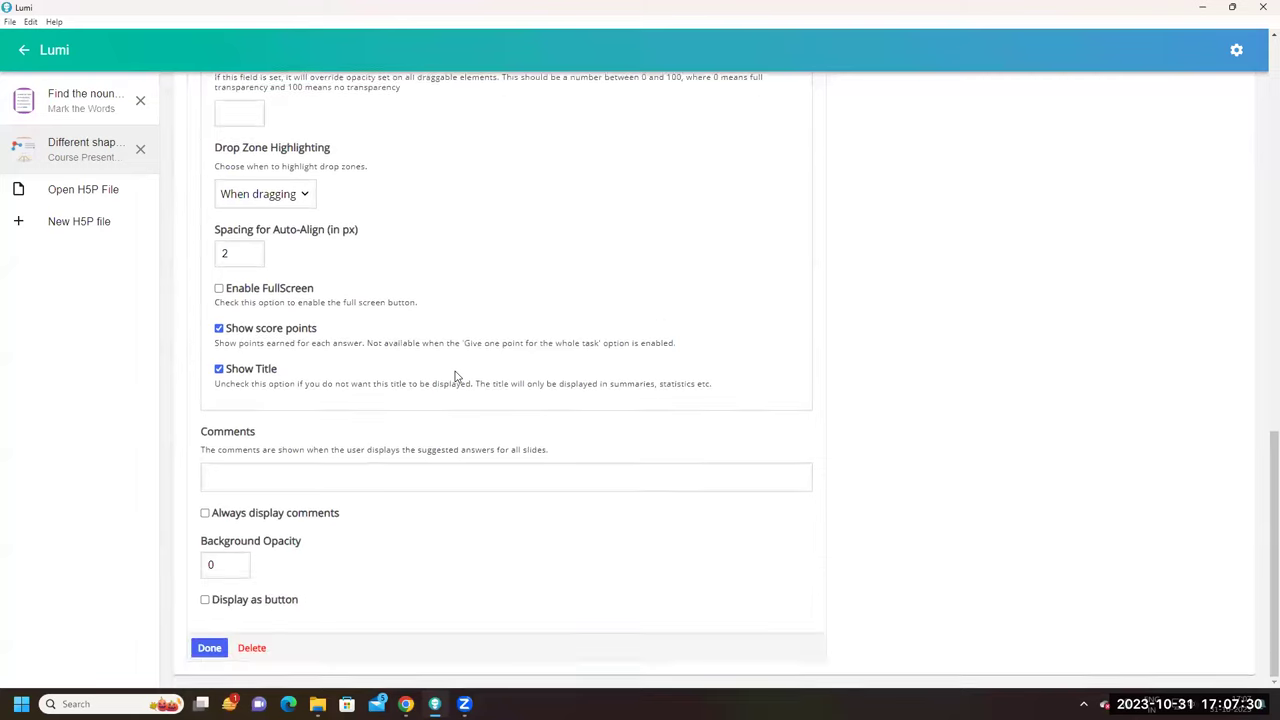
scroll(400, 374, up, 5)
scroll(486, 416, up, 6)
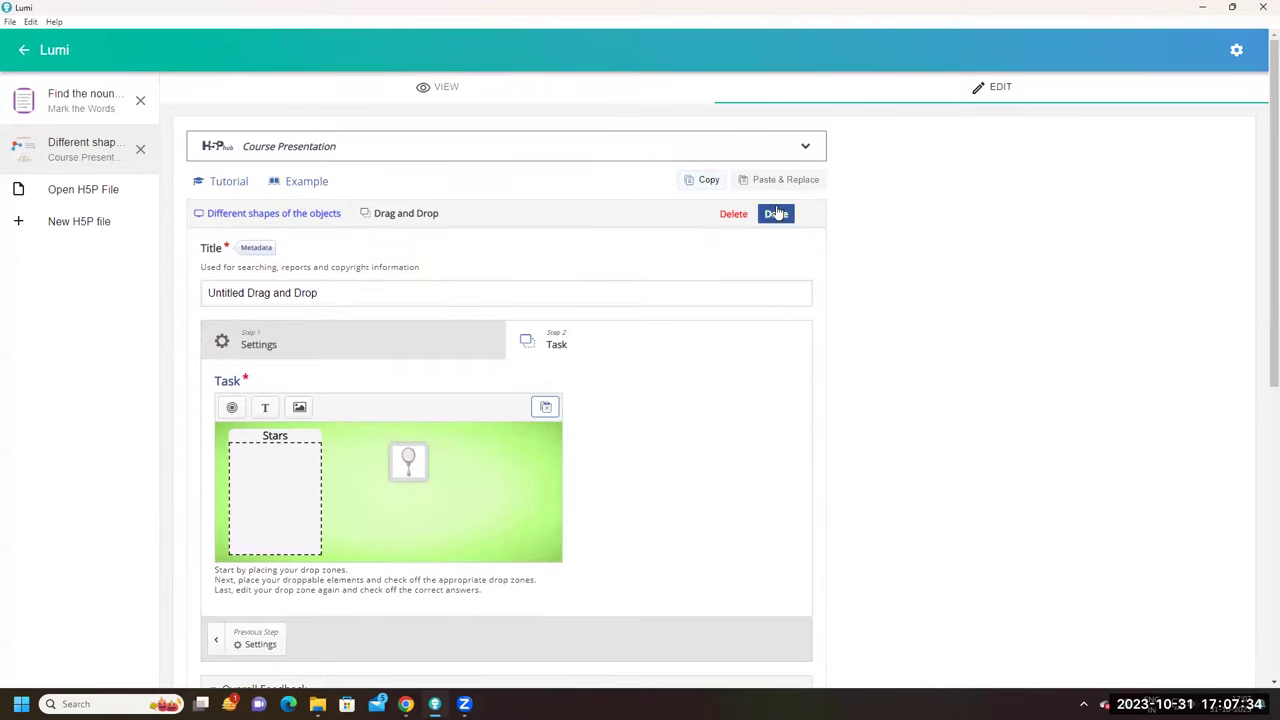
click(775, 218)
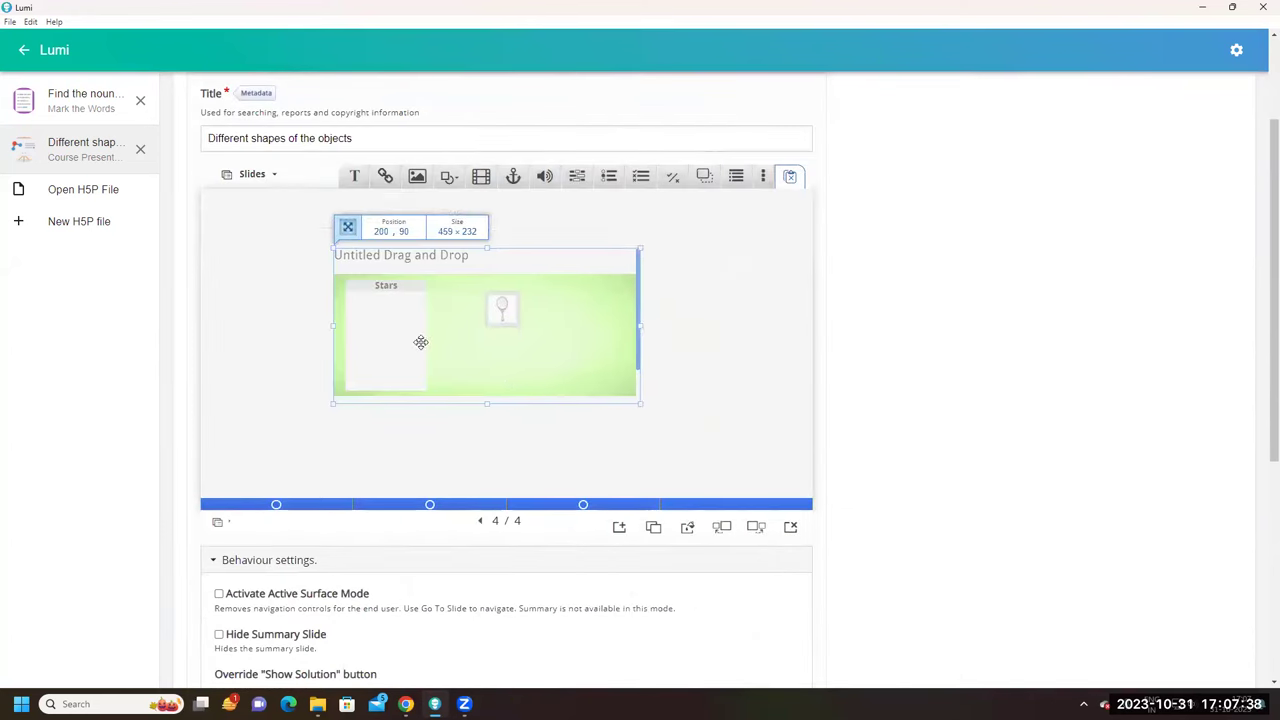
Move the drag and drop task to the slide's upper-left corner and enlarge it to fill the fourth slide
drag(399, 334, 393, 328)
drag(514, 280, 812, 280)
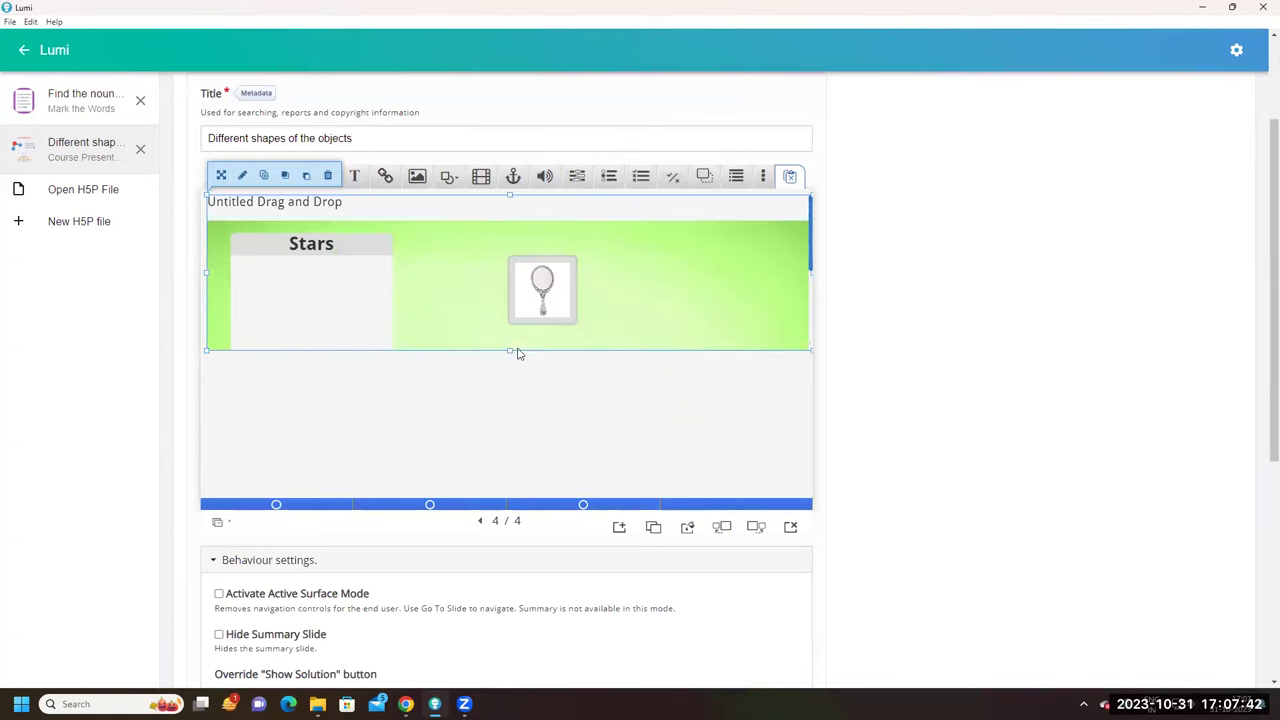
drag(510, 350, 489, 507)
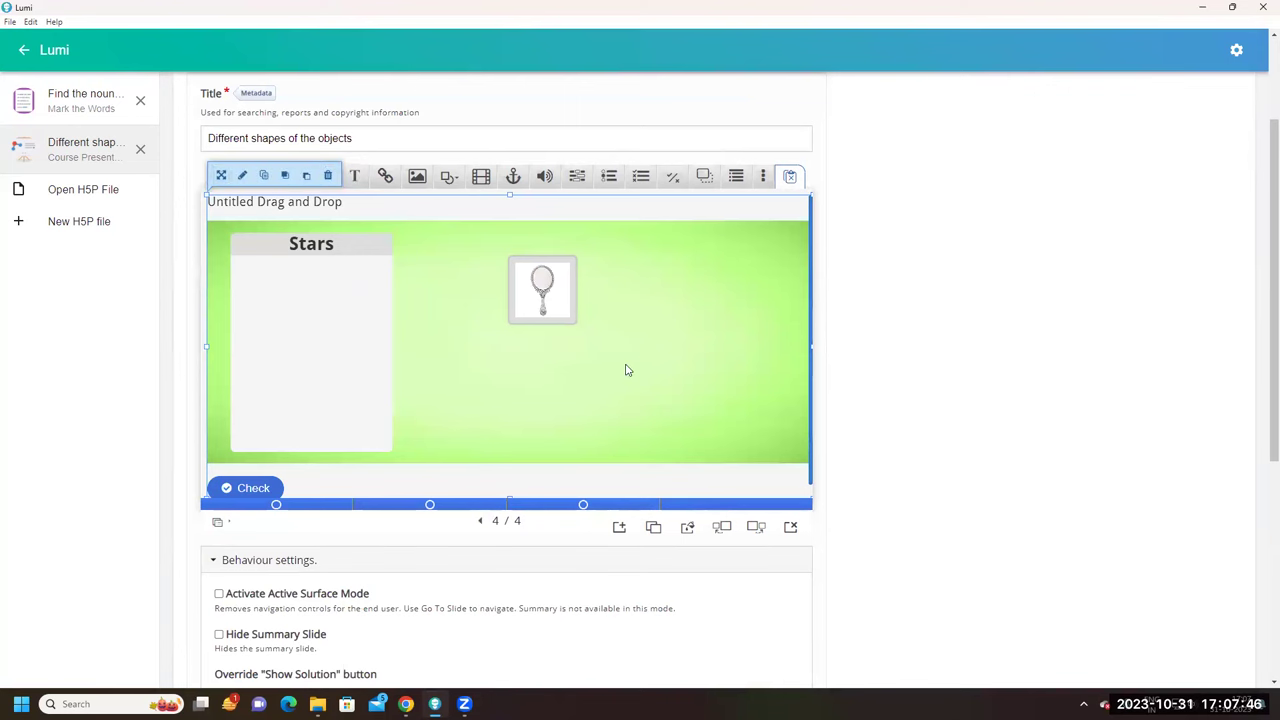
Mark the MIRROR image as the correct element for the "Stars" drop zone, confirm it and reopen the zone's settings
double_click(486, 371)
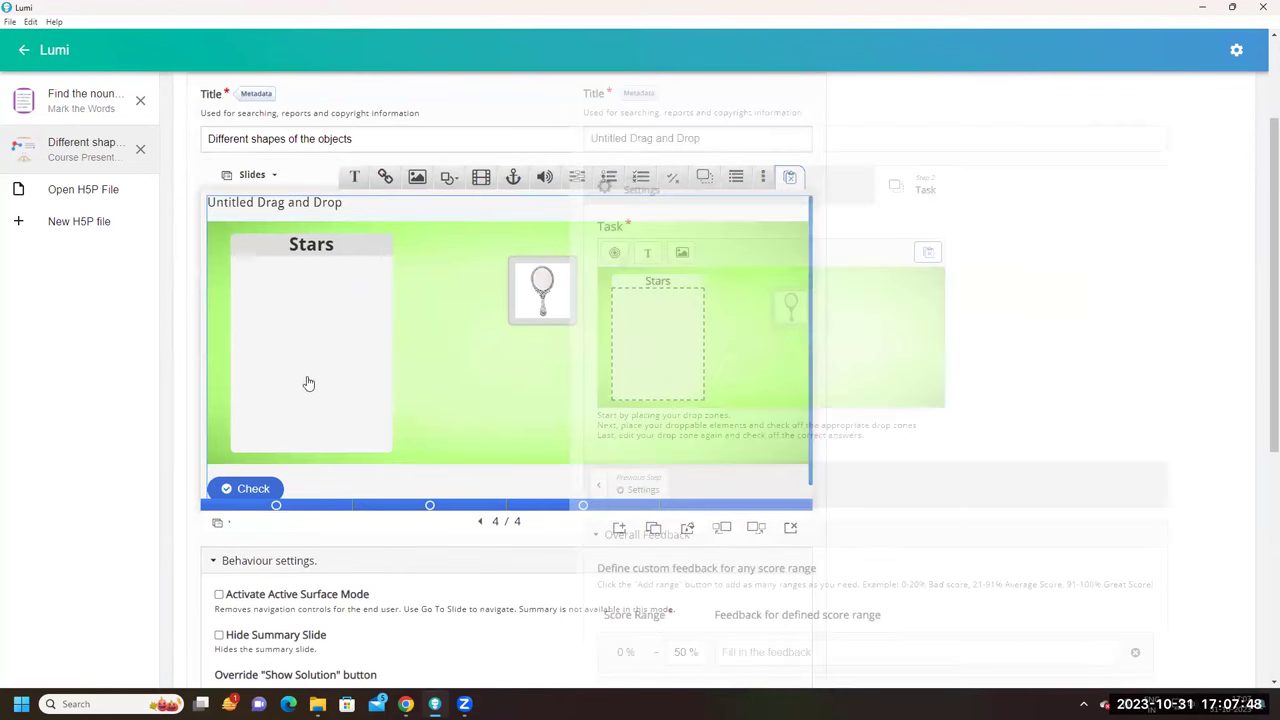
click(265, 362)
double_click(265, 362)
click(235, 376)
click(766, 593)
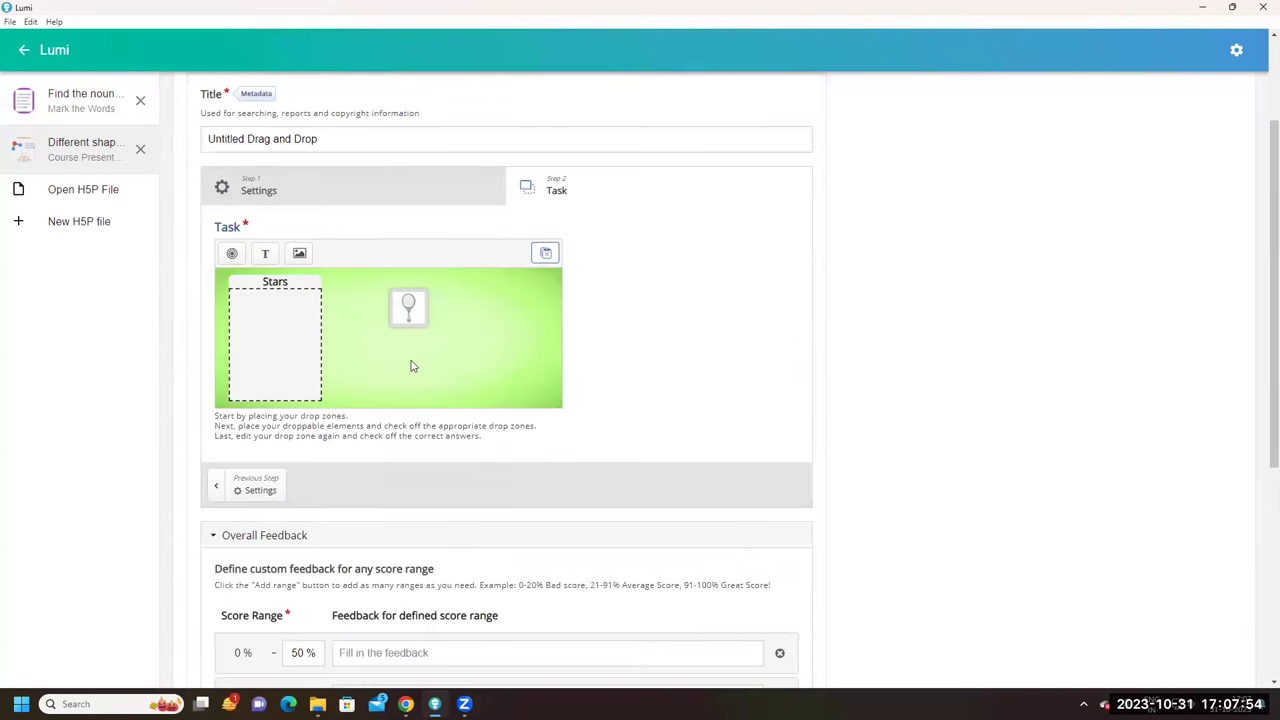
double_click(284, 351)
scroll(320, 374, down, 1)
scroll(320, 363, up, 2)
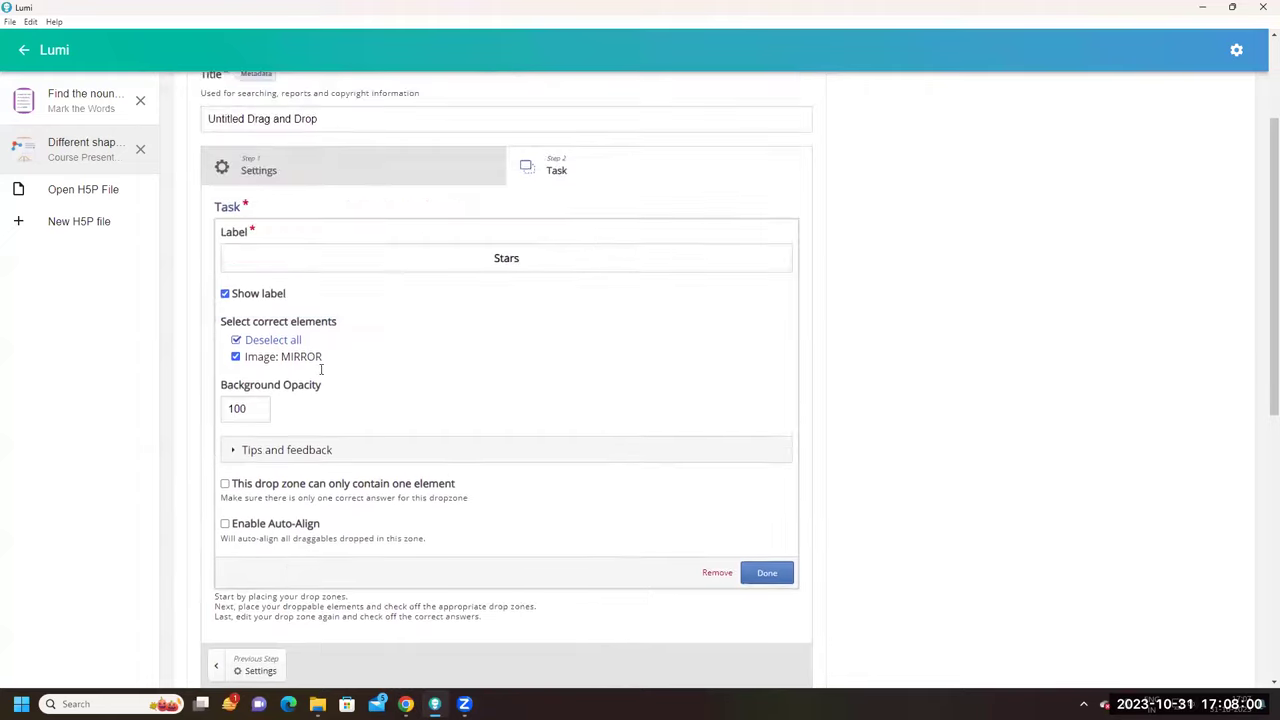
Confirm the settings of the "Stars" drop zone and the MIRROR image, and finish editing the drag and drop task
scroll(730, 498, down, 1)
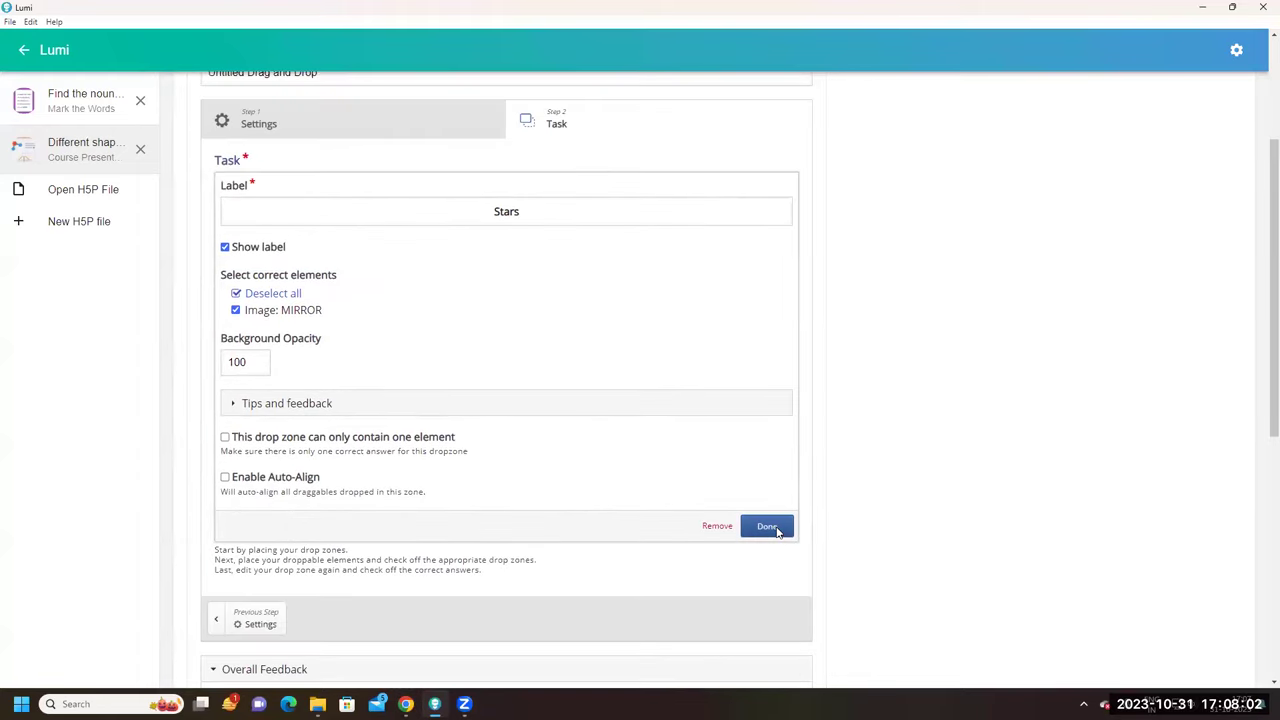
click(777, 531)
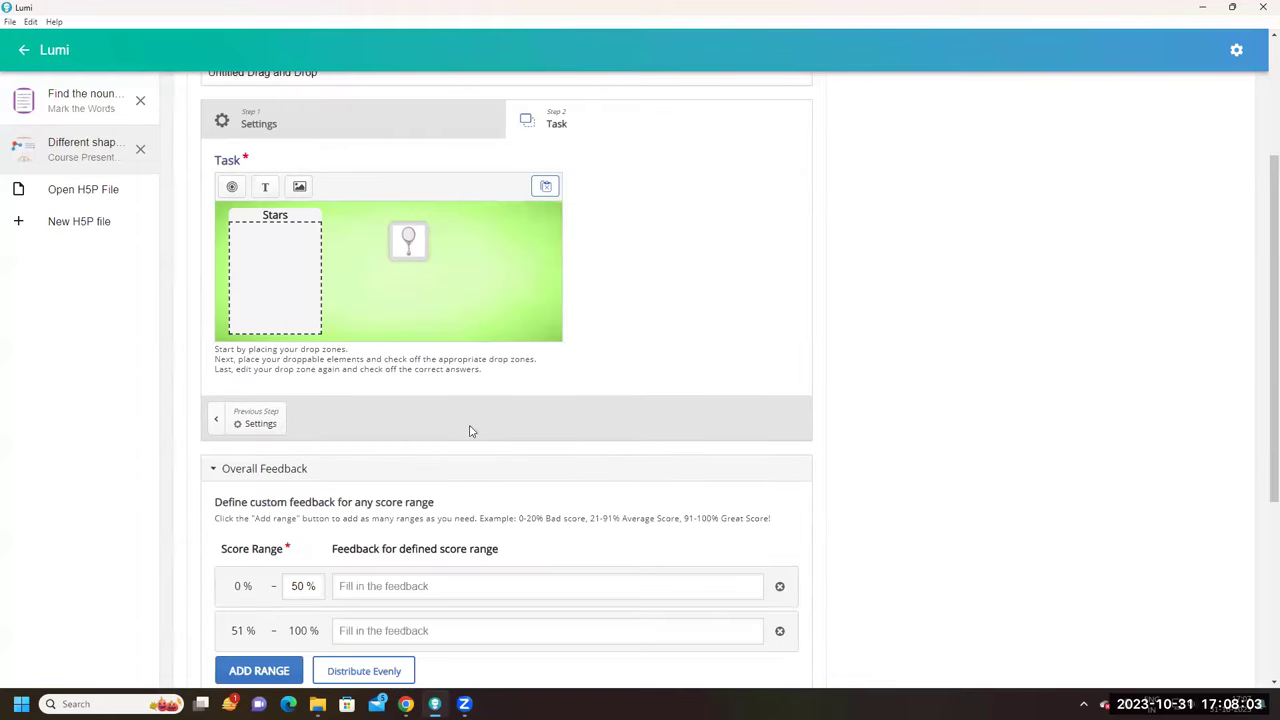
double_click(414, 250)
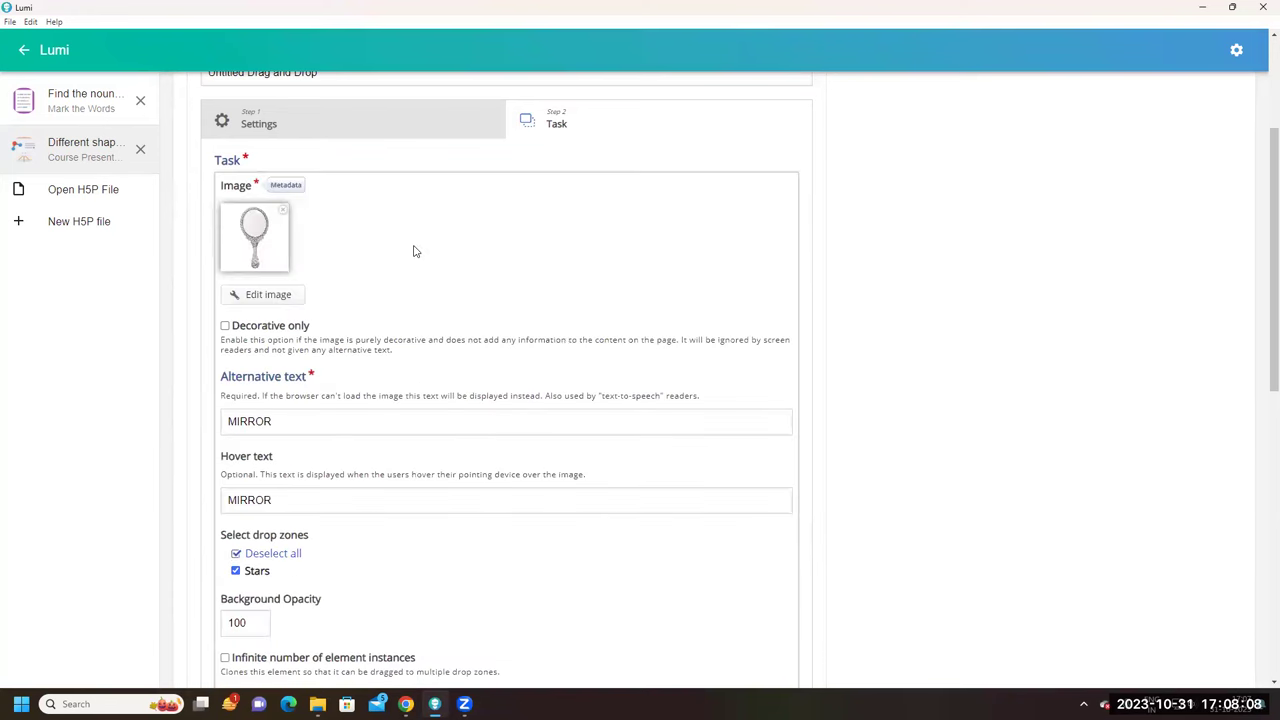
scroll(440, 414, down, 2)
scroll(394, 291, up, 1)
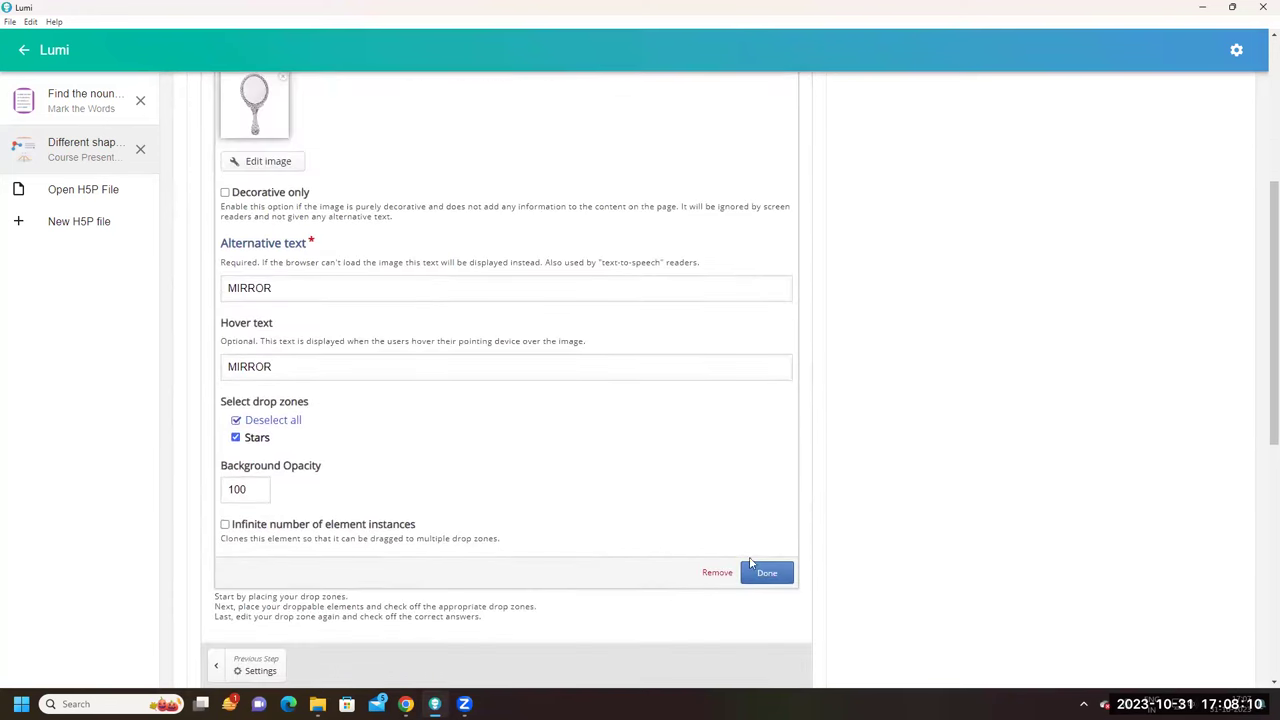
click(767, 573)
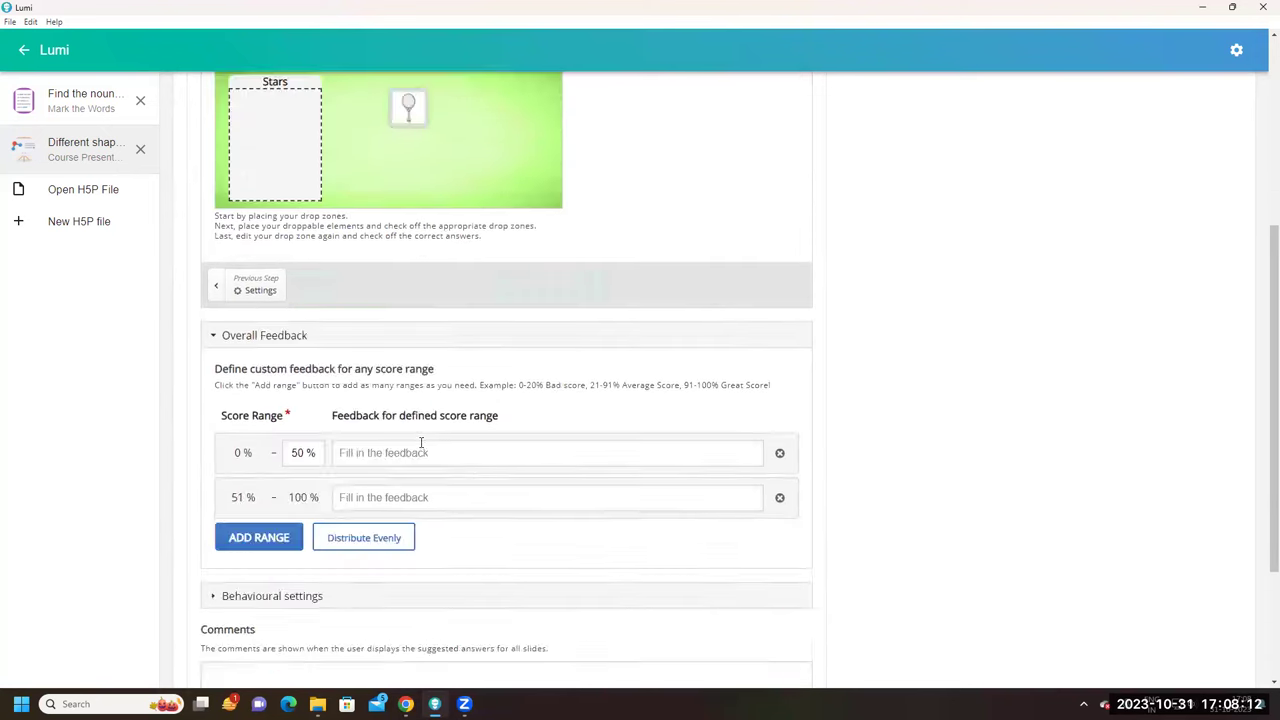
scroll(423, 561, up, 4)
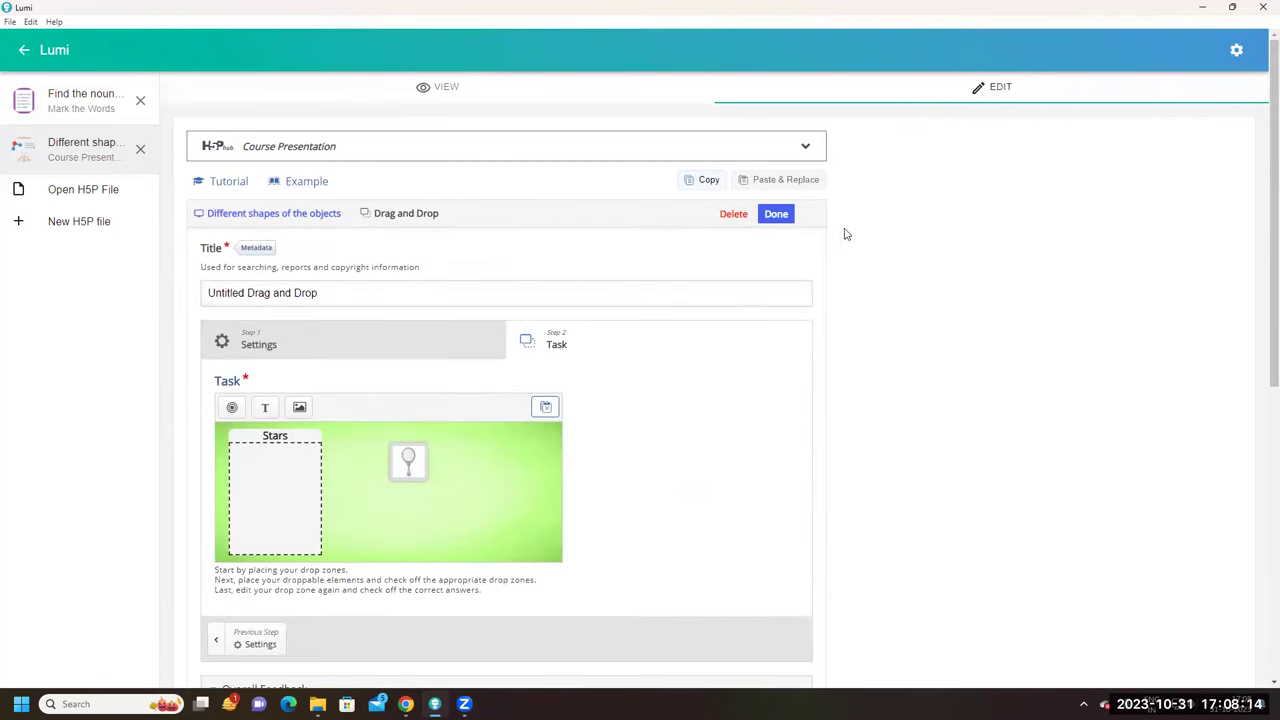
click(772, 214)
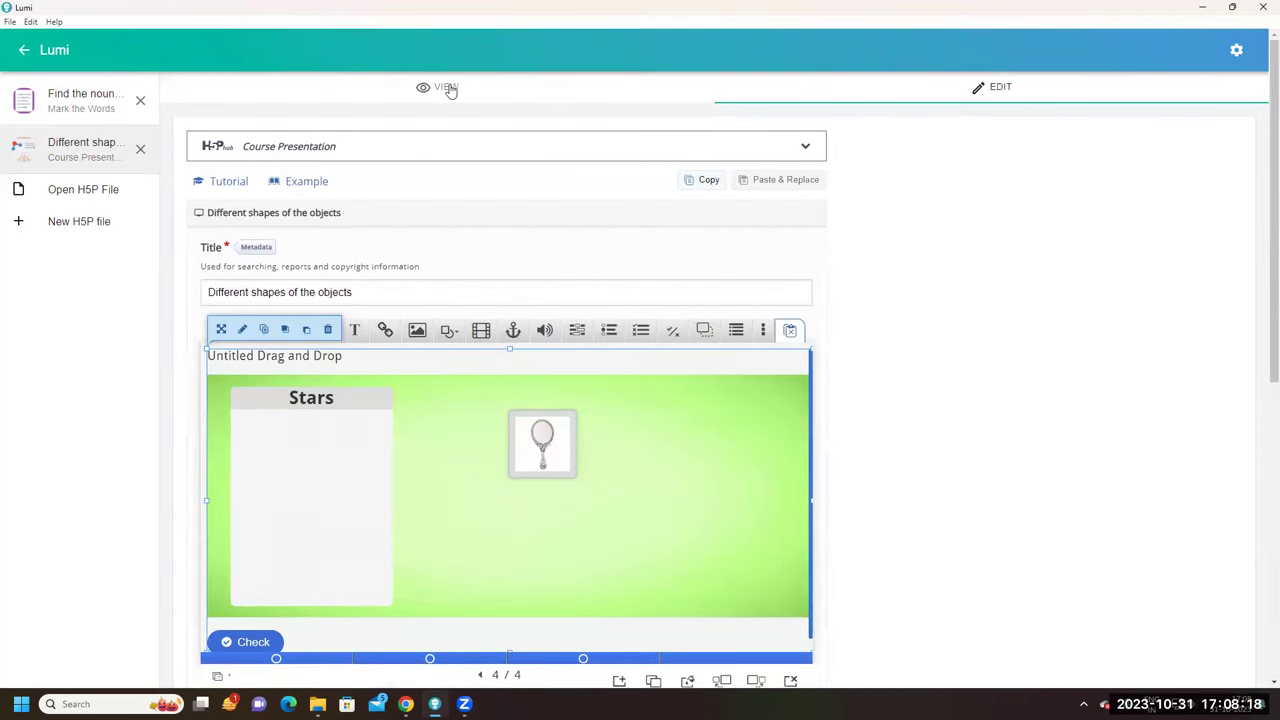
Preview the fourth slide, place the mirror image in the "Stars" zone, check the answer and return to editing
click(451, 90)
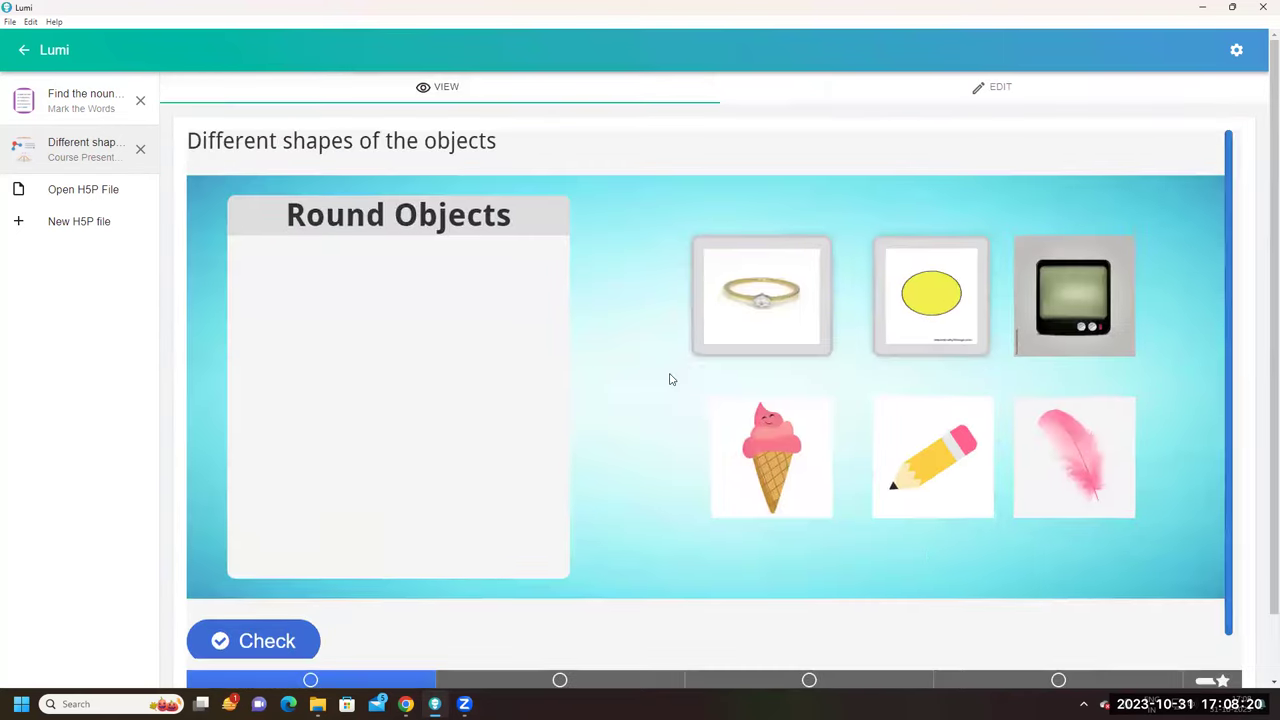
click(1059, 680)
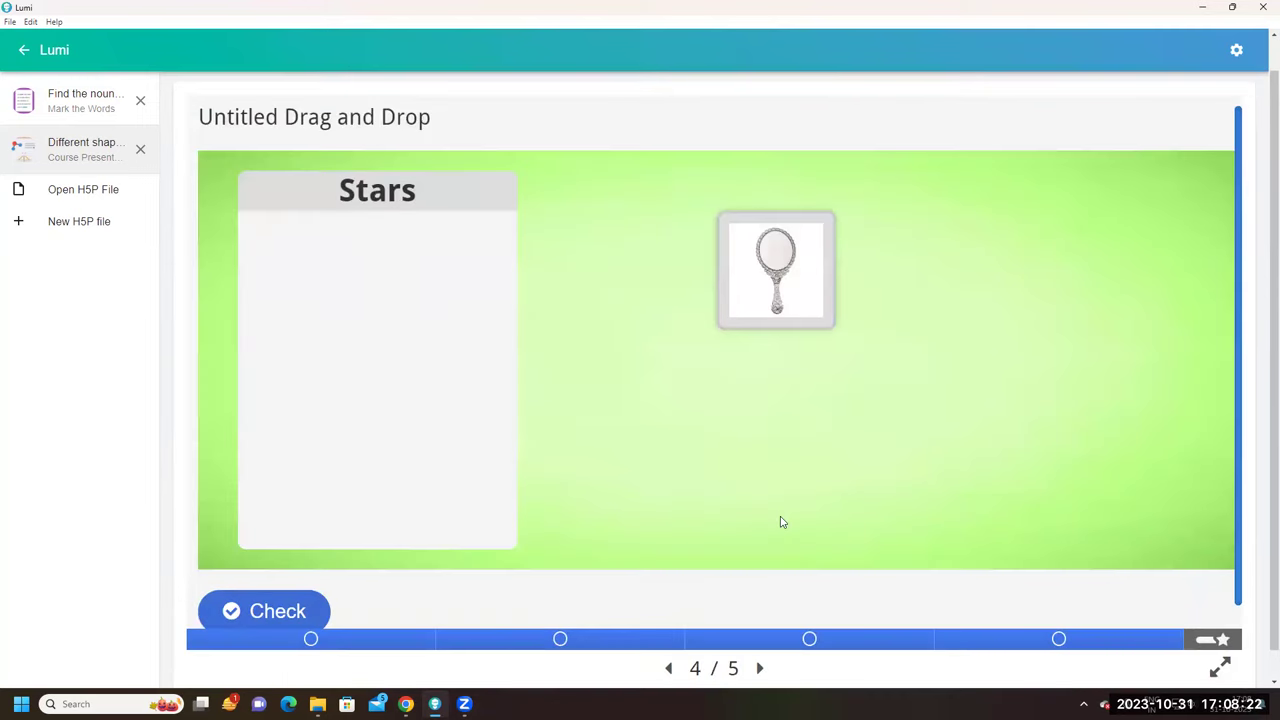
drag(762, 276, 386, 308)
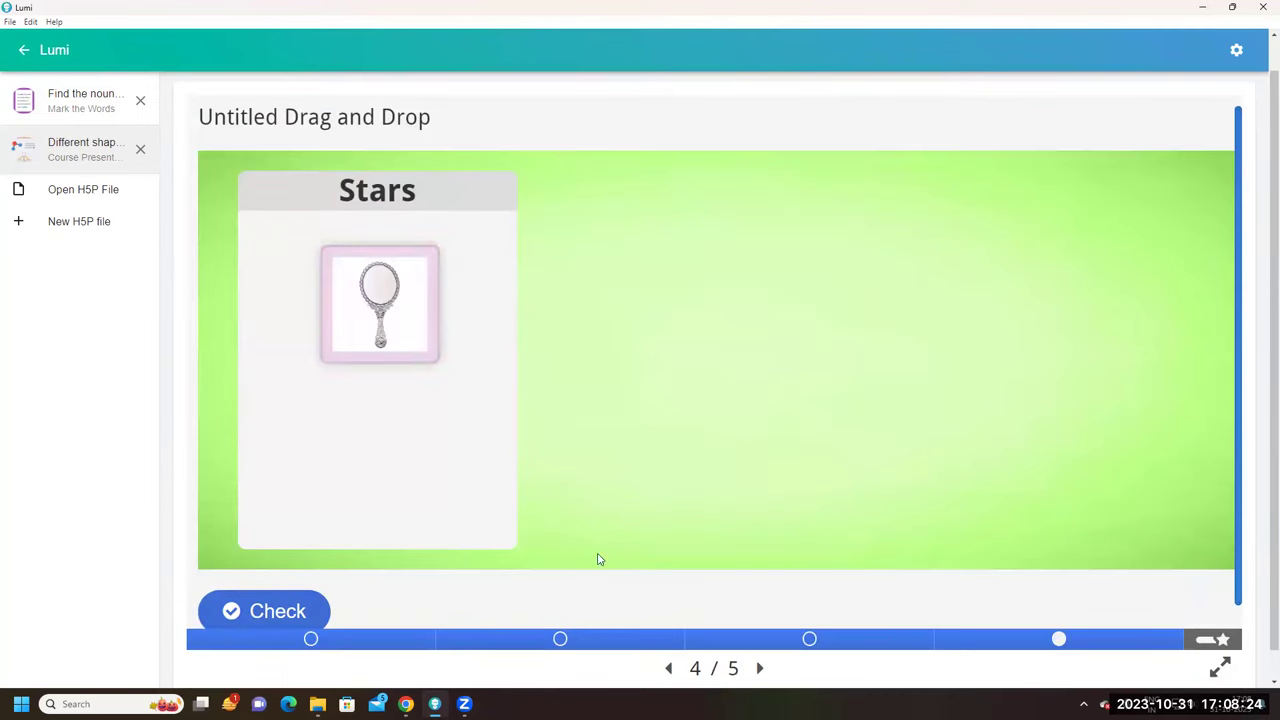
click(275, 619)
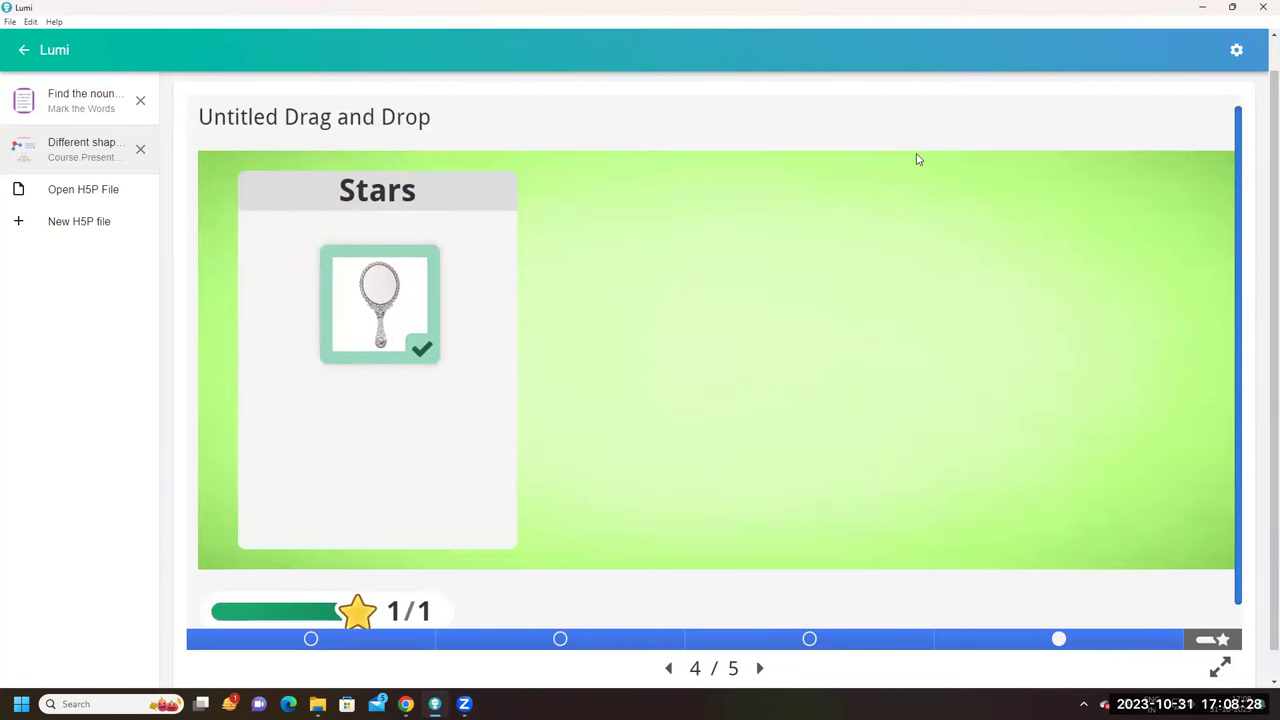
click(1000, 88)
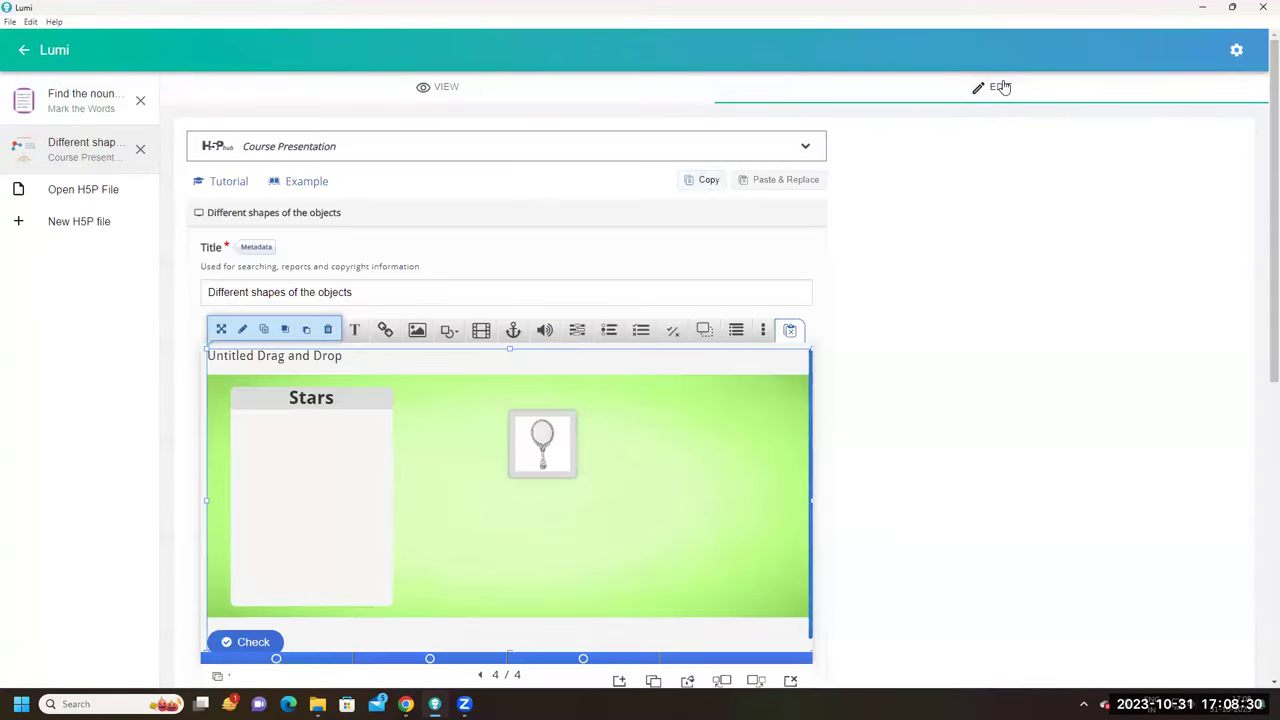
Save the presentation to the Desktop as an H5P package named "Different shapes of the objects"
click(443, 90)
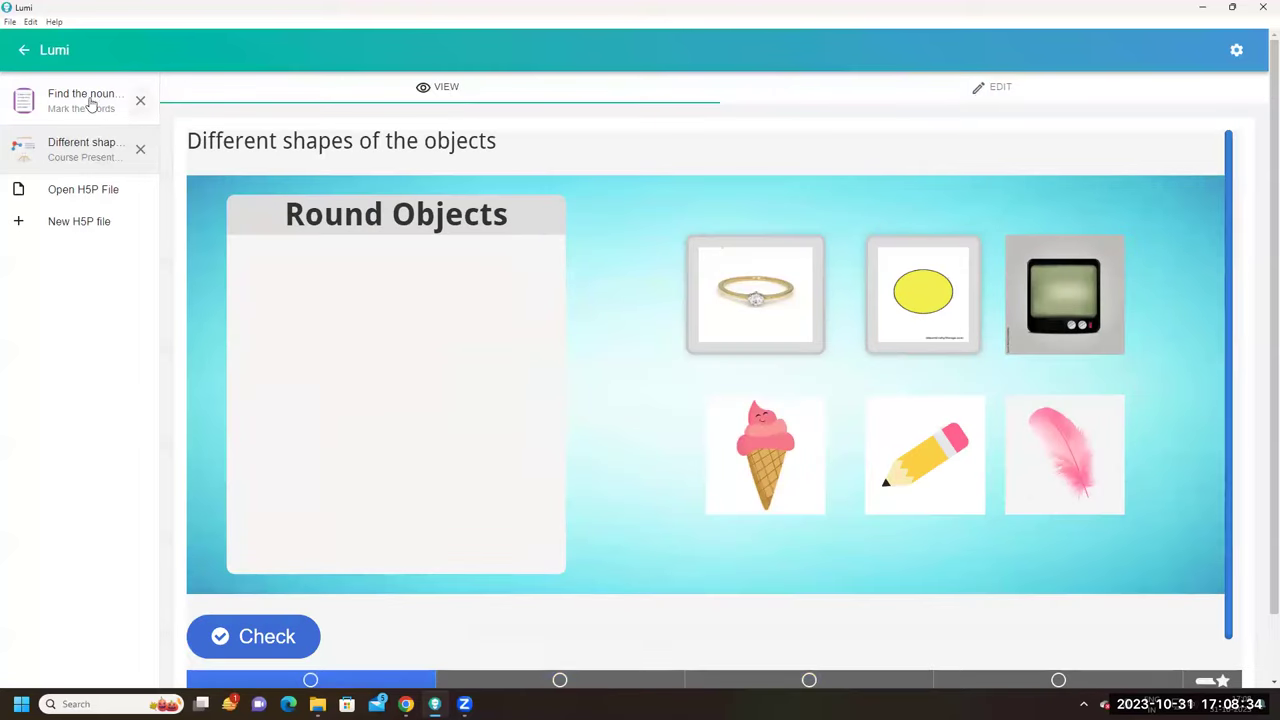
click(10, 21)
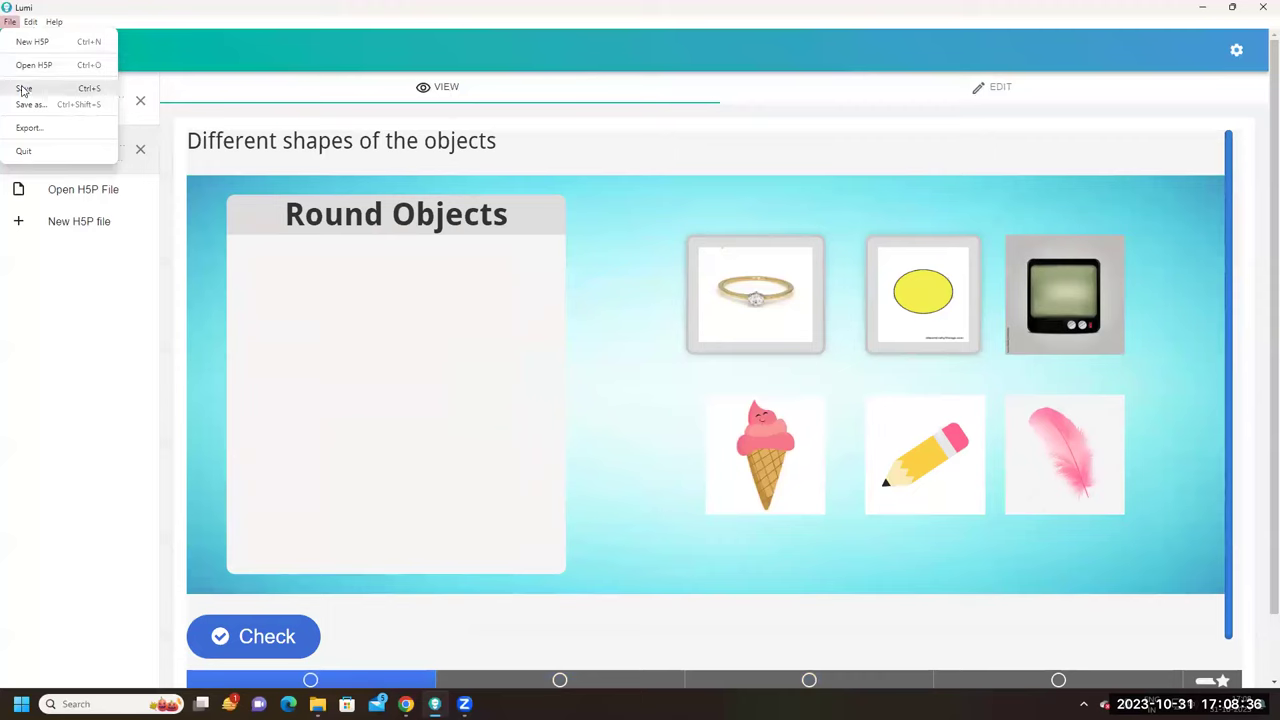
click(23, 90)
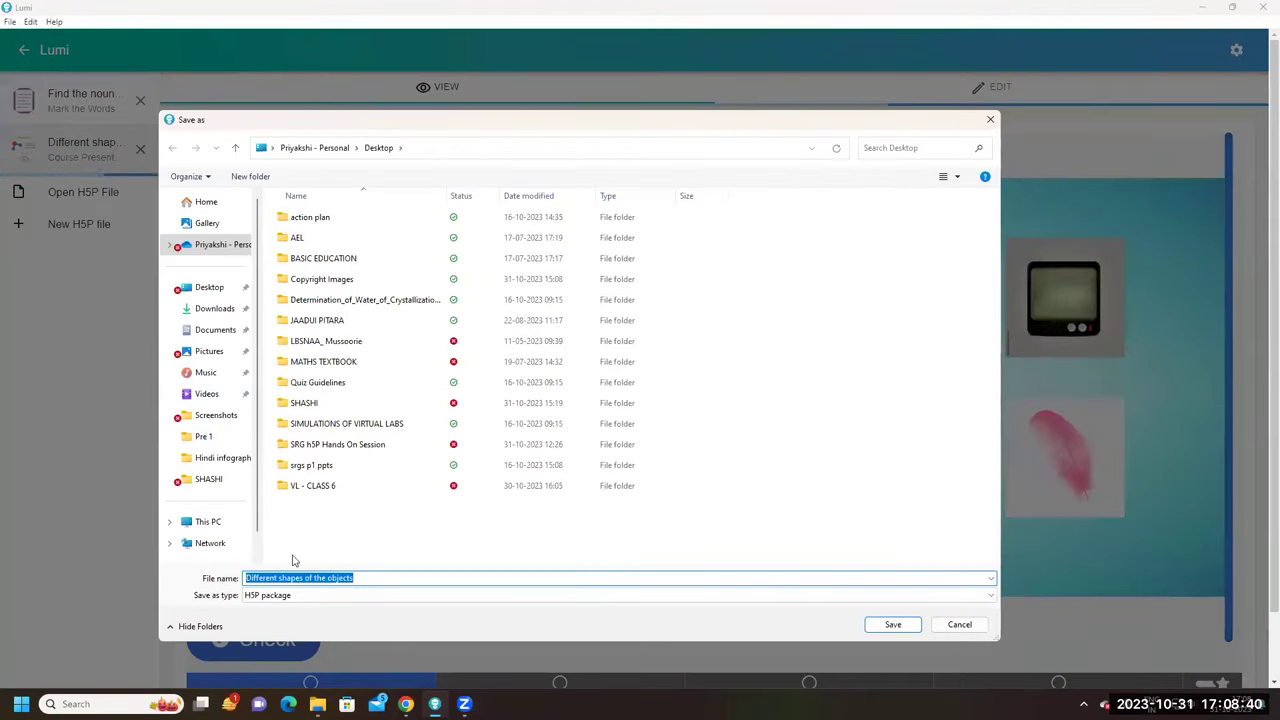
click(202, 288)
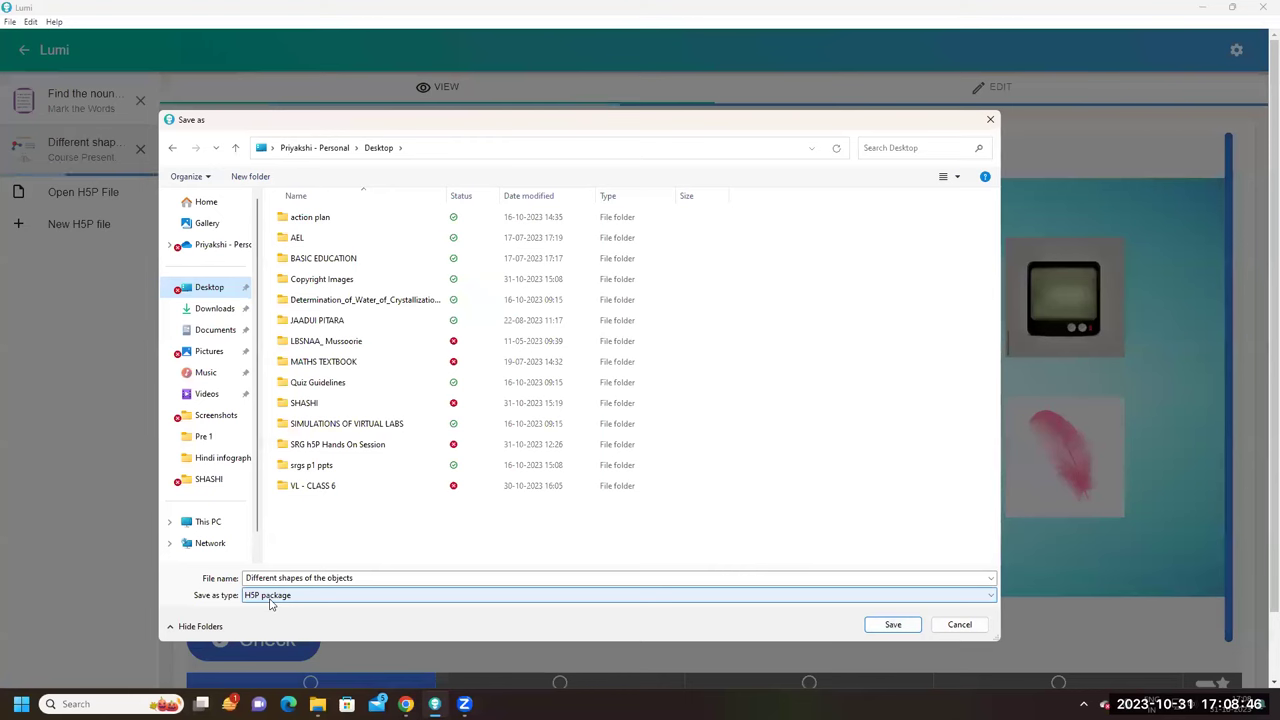
click(893, 627)
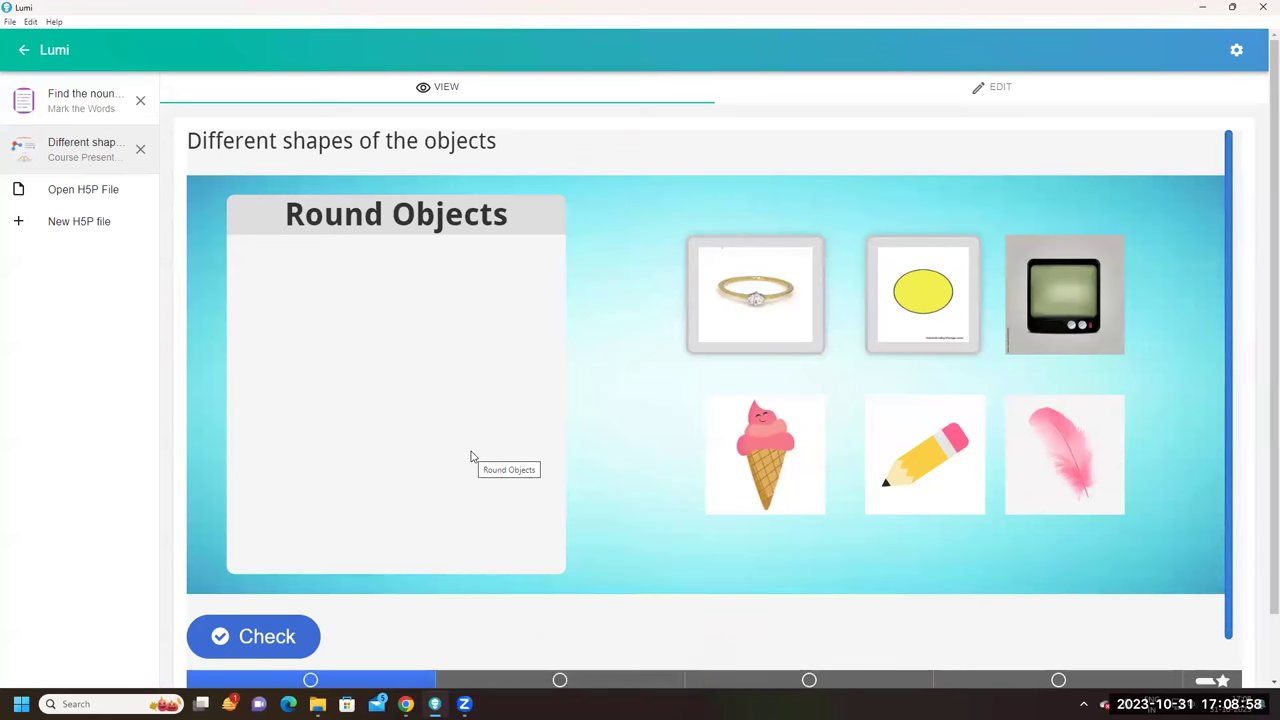
Set up an all-in-one HTML export with the embed link shown and the reporter included
click(10, 21)
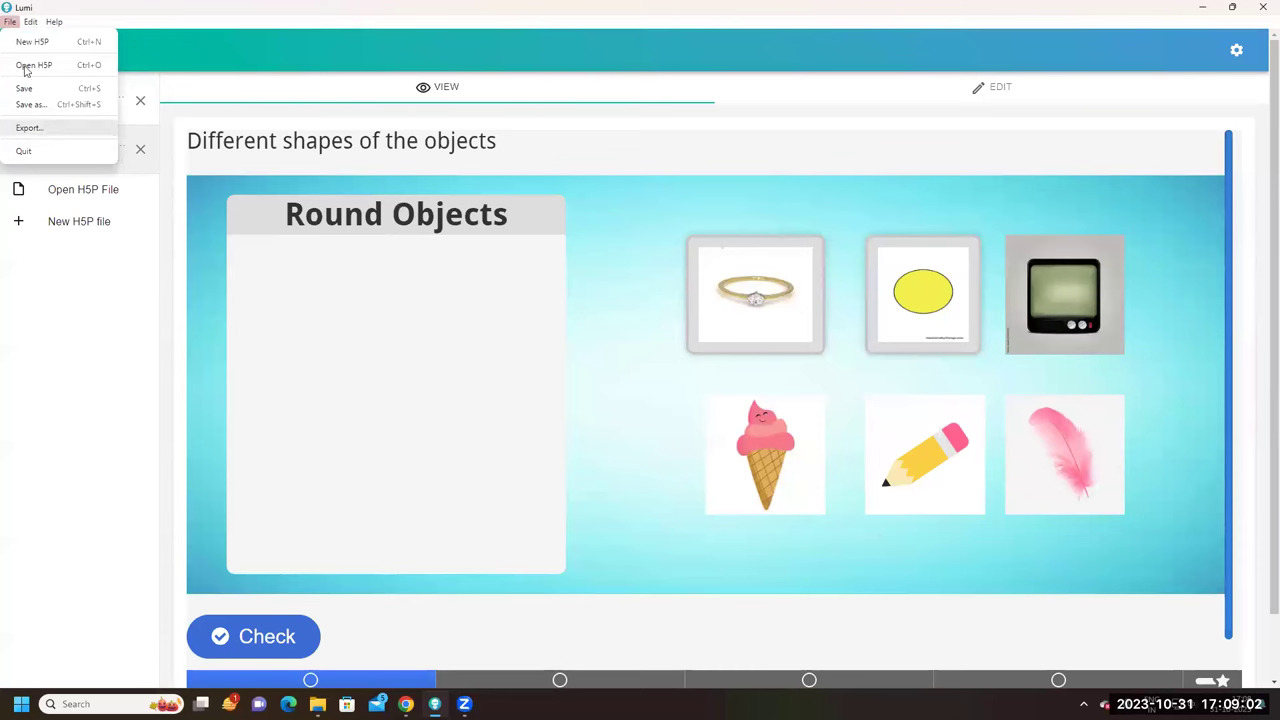
click(27, 128)
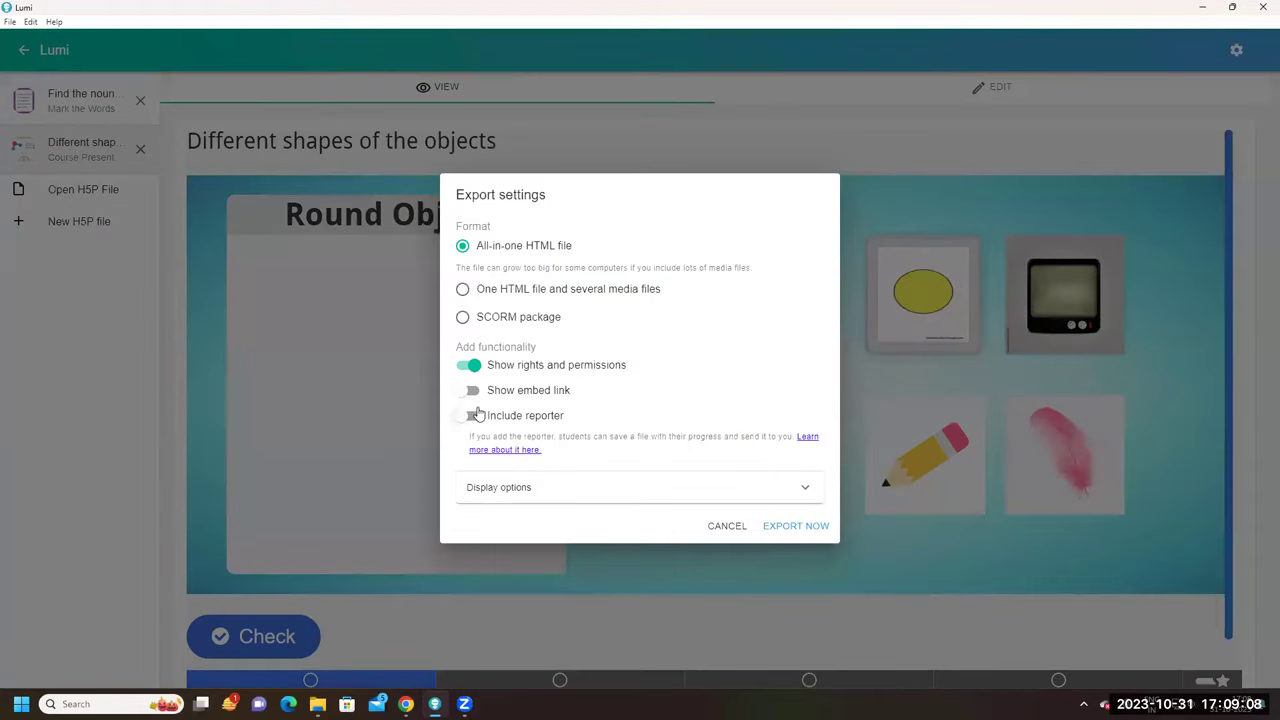
click(474, 391)
click(474, 416)
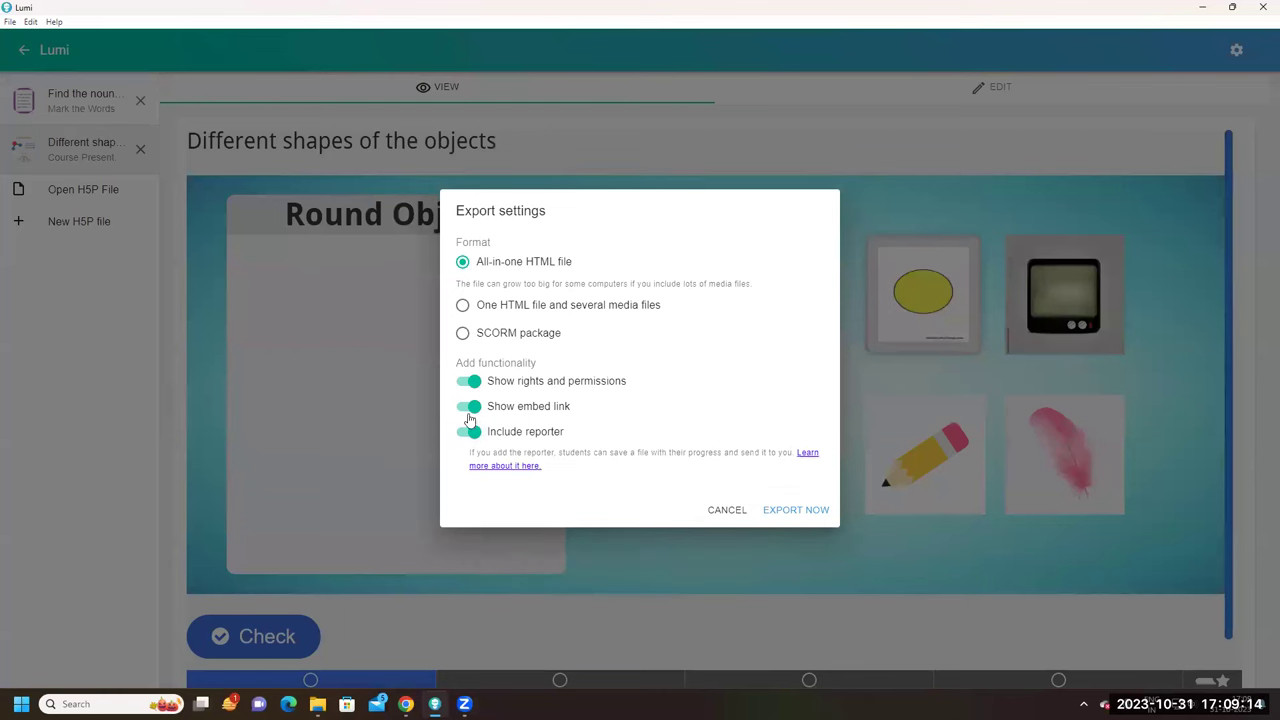
Export the presentation to the Desktop as an HTML file named "Different shapes of the objects"
click(797, 511)
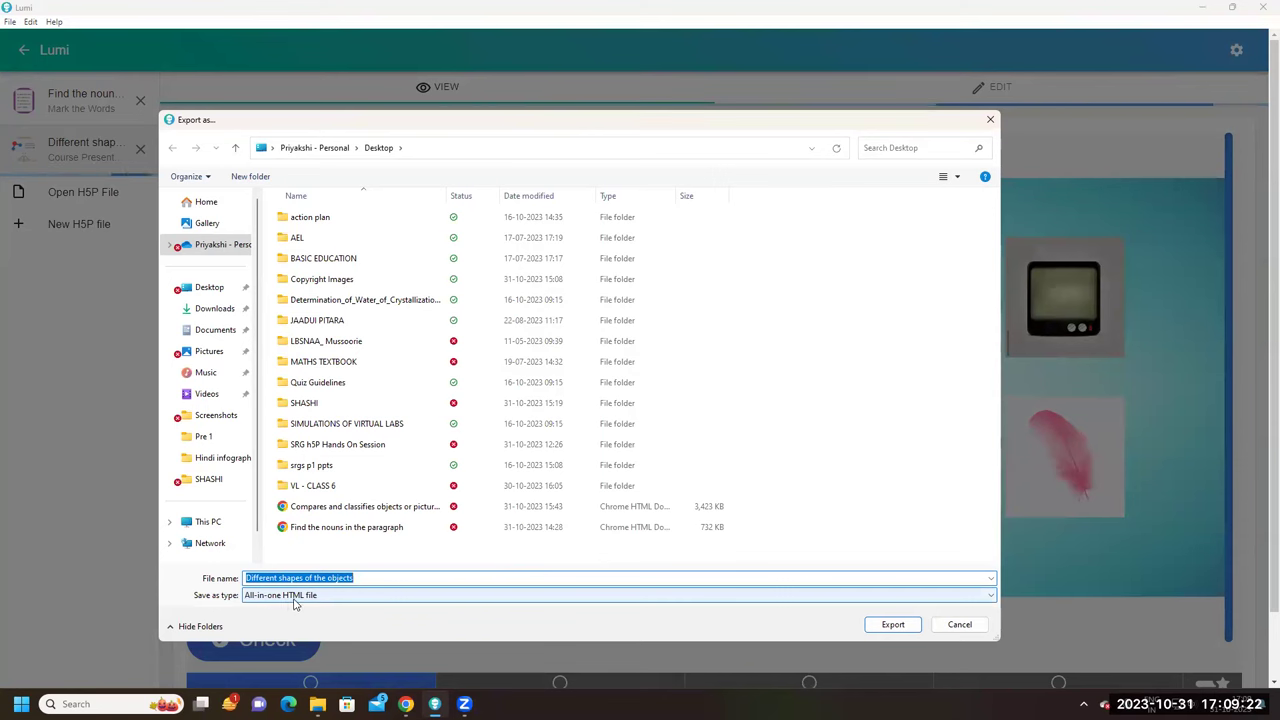
click(207, 290)
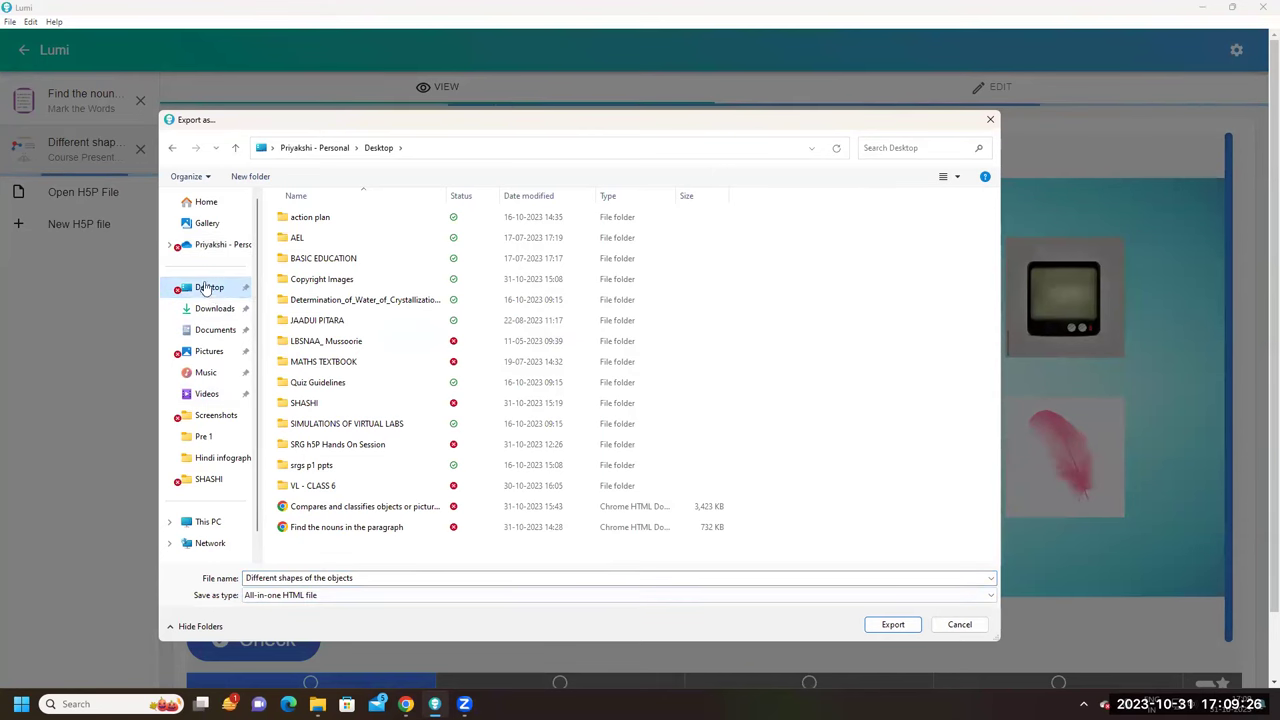
click(372, 578)
click(372, 578)
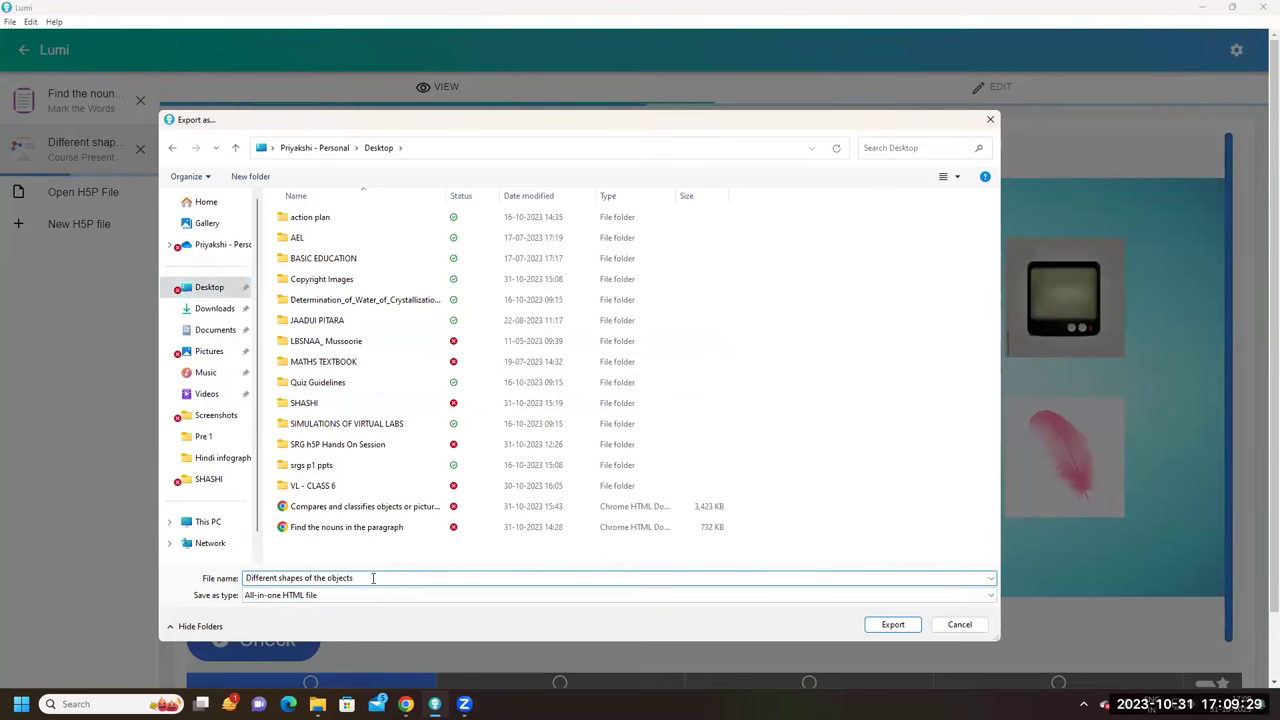
click(908, 628)
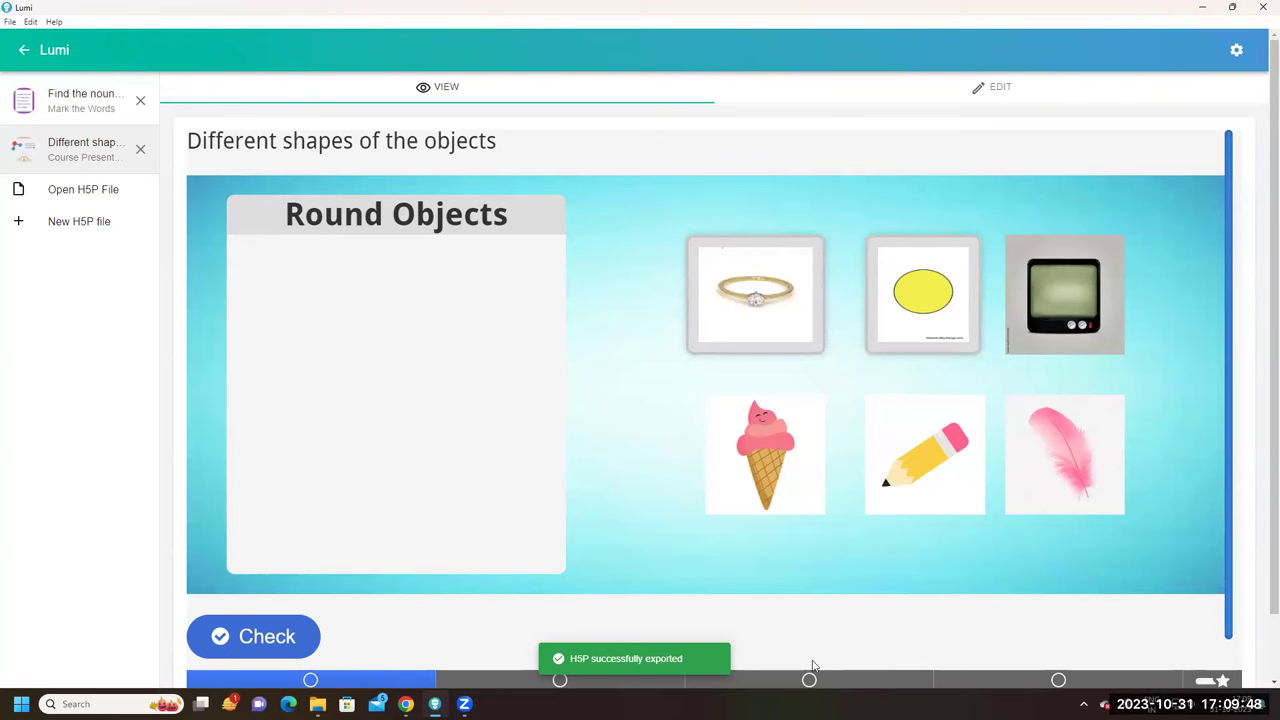
Switch to File Explorer and open the exported HTML file "Different shapes of the objects" from the Desktop in Chrome
mouse_move(405, 704)
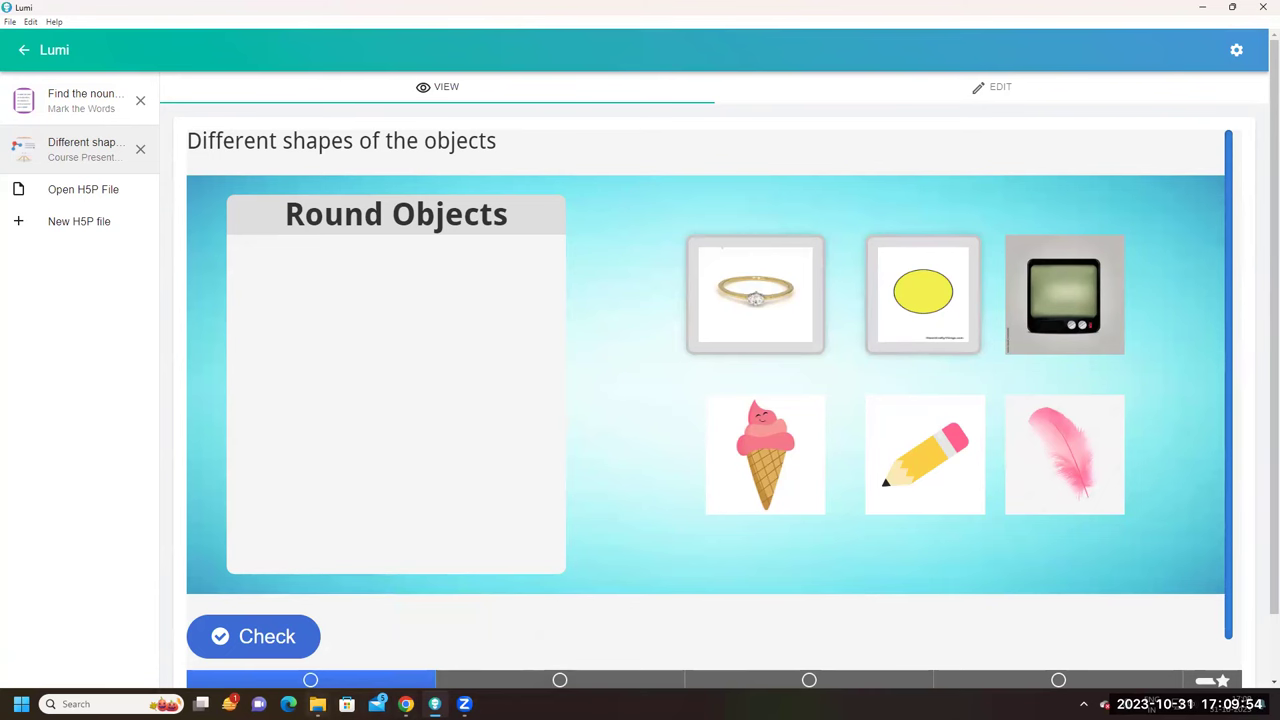
click(317, 704)
click(51, 192)
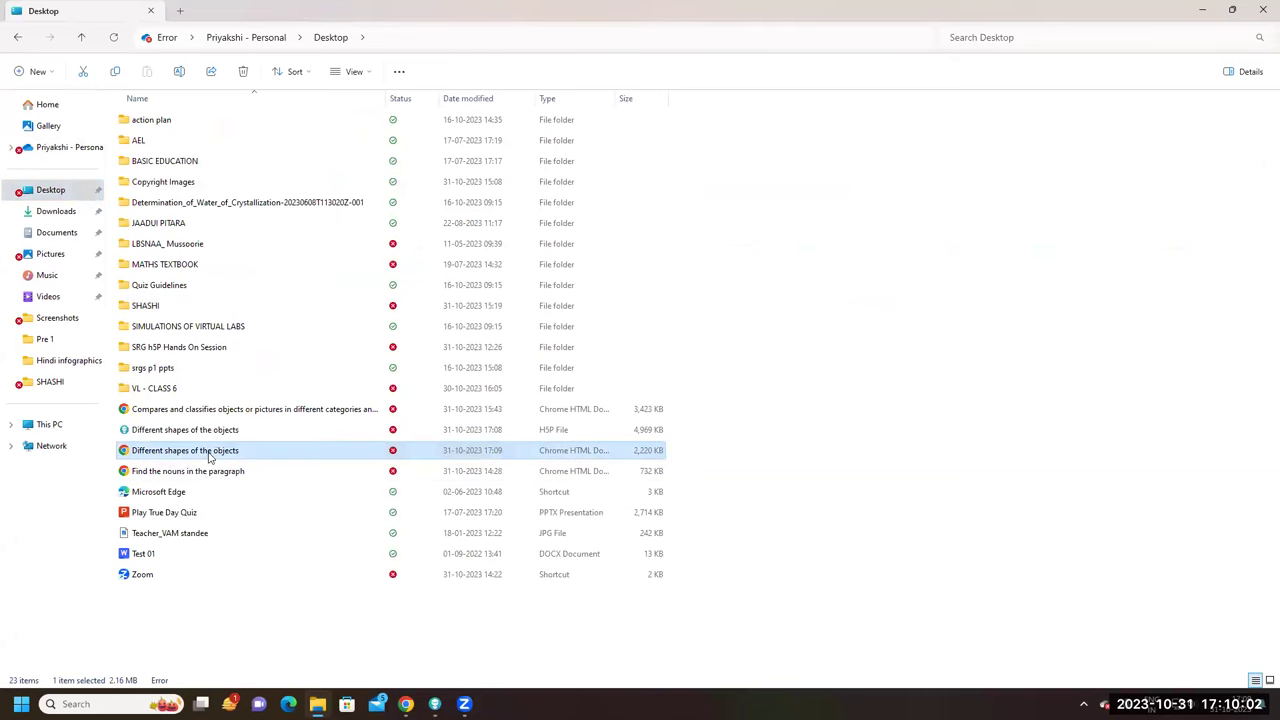
double_click(210, 457)
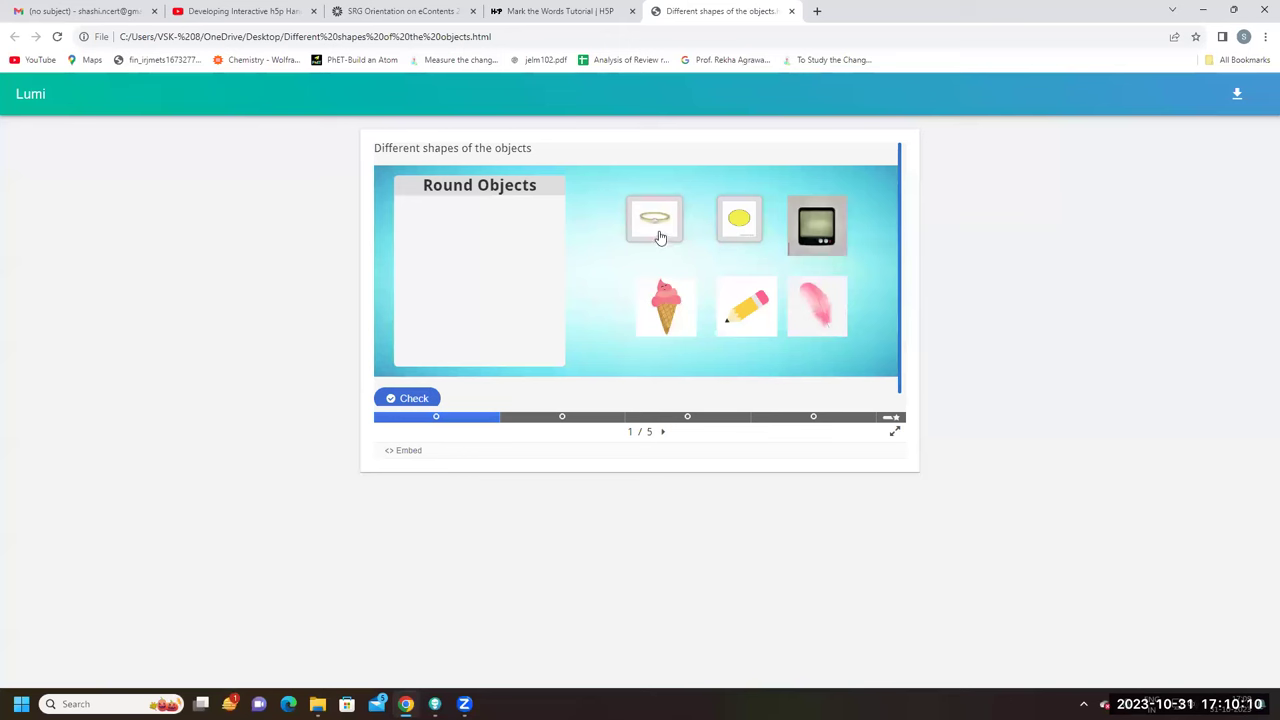
Place the ring and the yellow oval in the "Round Objects" zone on the first slide and check the answer
drag(629, 229, 506, 246)
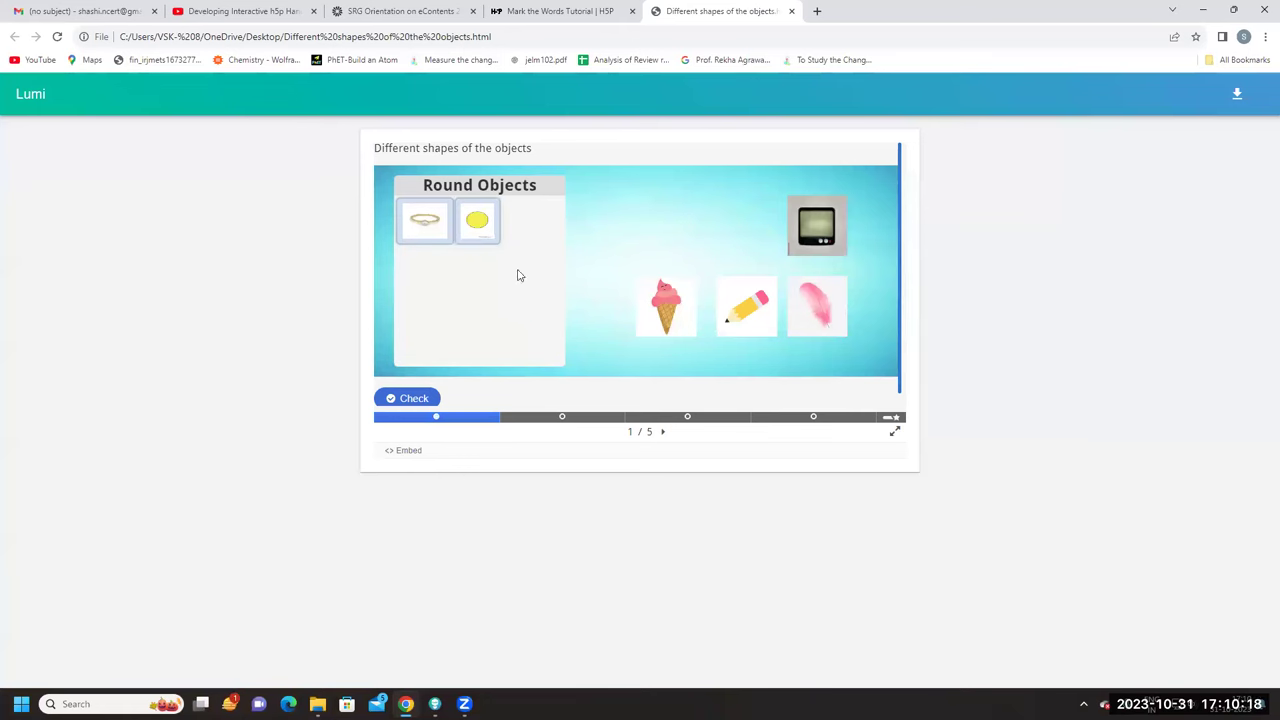
click(427, 398)
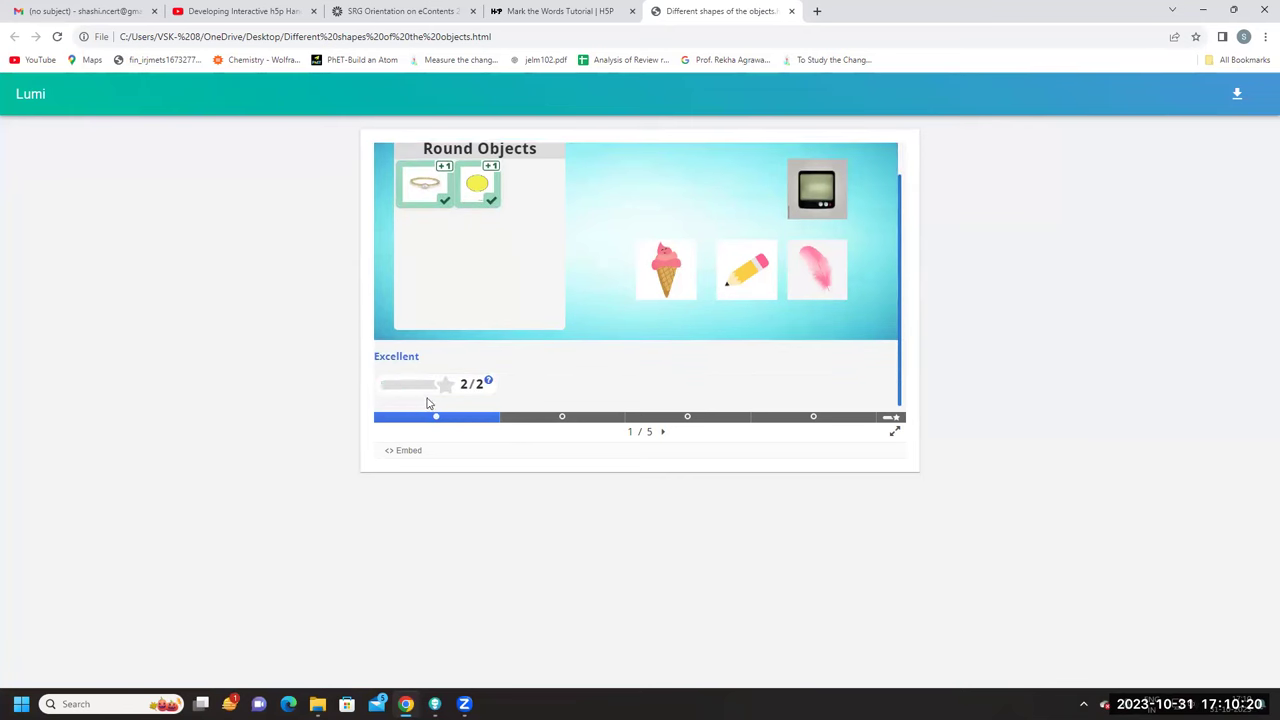
On the second slide, select all four answers to the stray animals question and check them
click(568, 418)
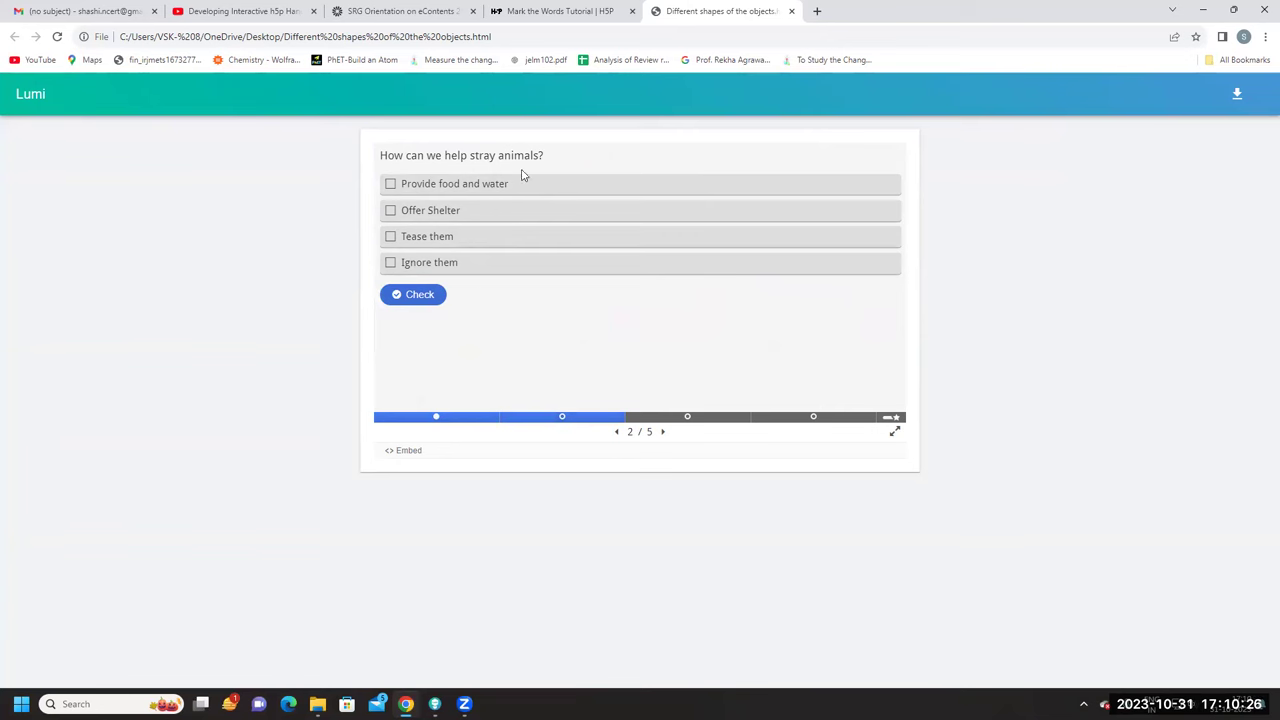
click(390, 184)
click(390, 210)
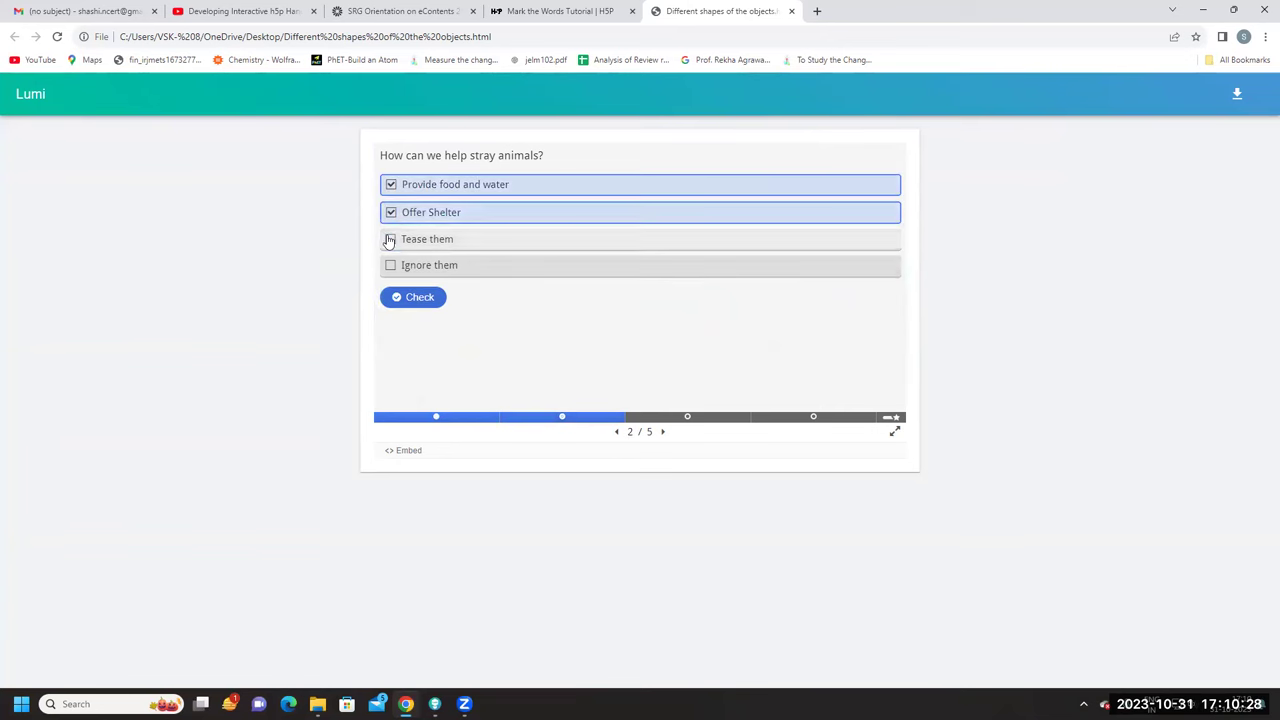
click(390, 240)
click(390, 265)
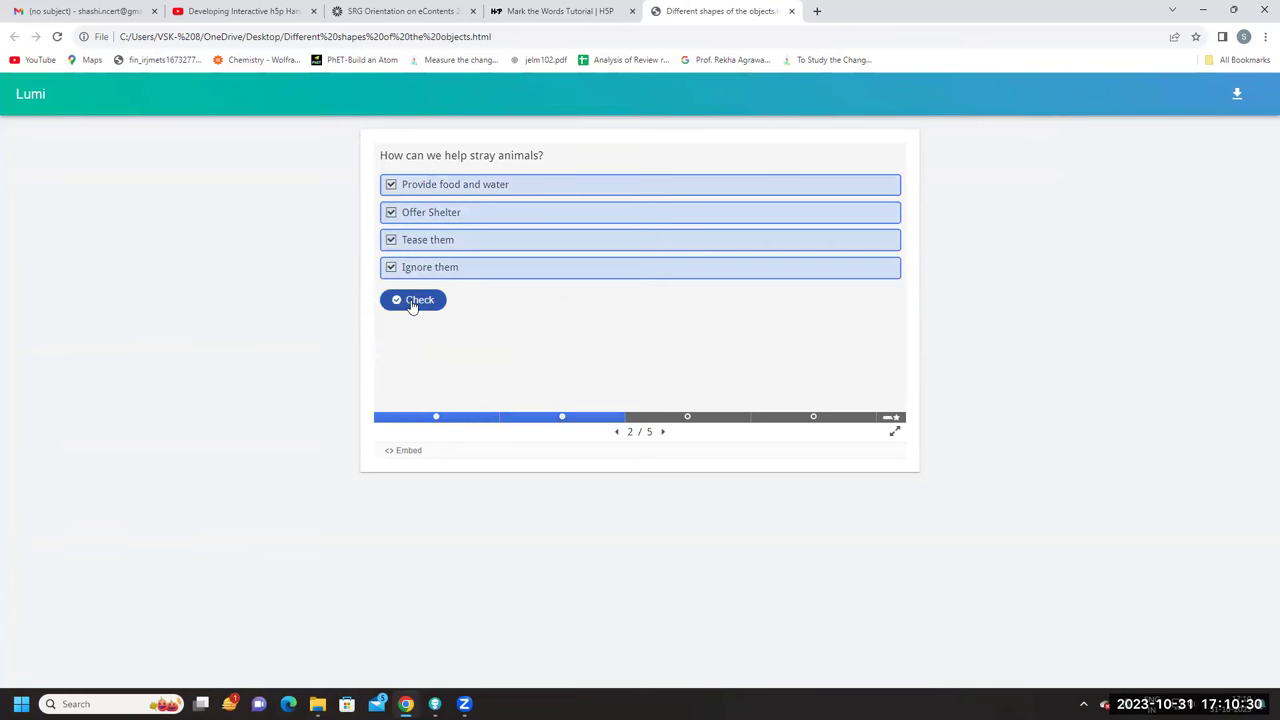
click(411, 302)
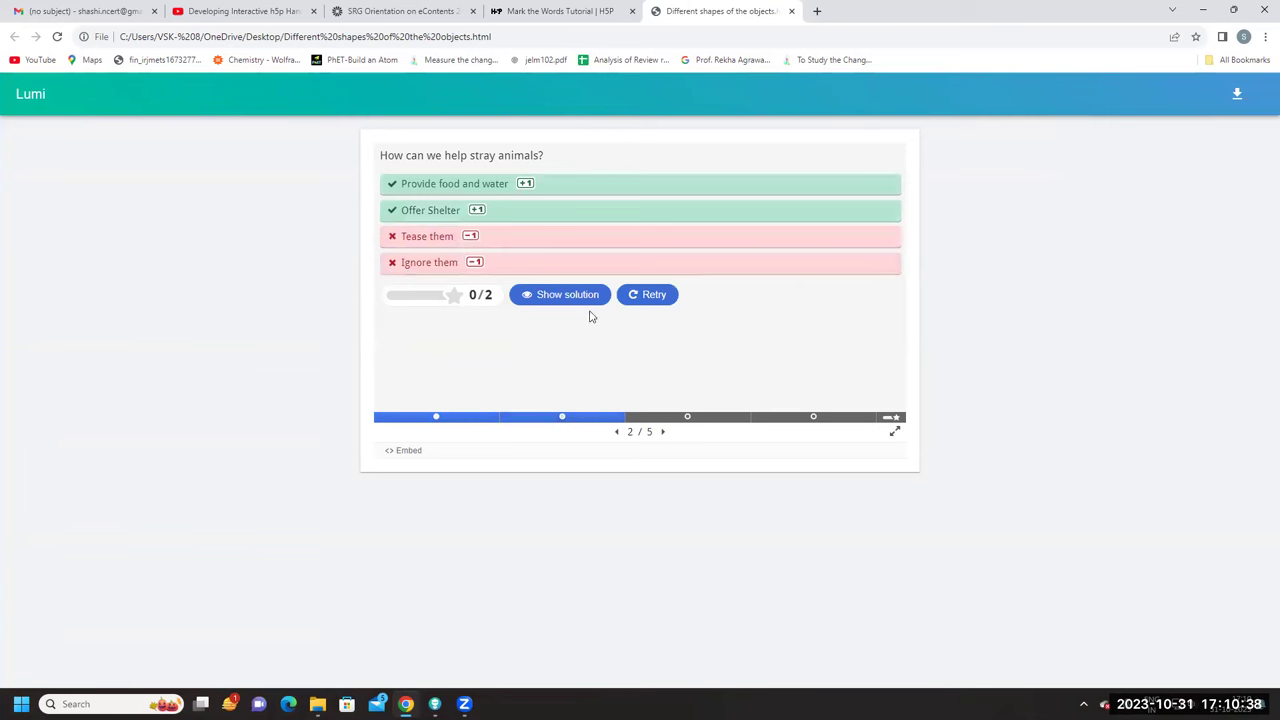
Answer "Puppy" on the third slide, and on the fourth slide place the picture in the "Stars" zone and check the answer
click(687, 417)
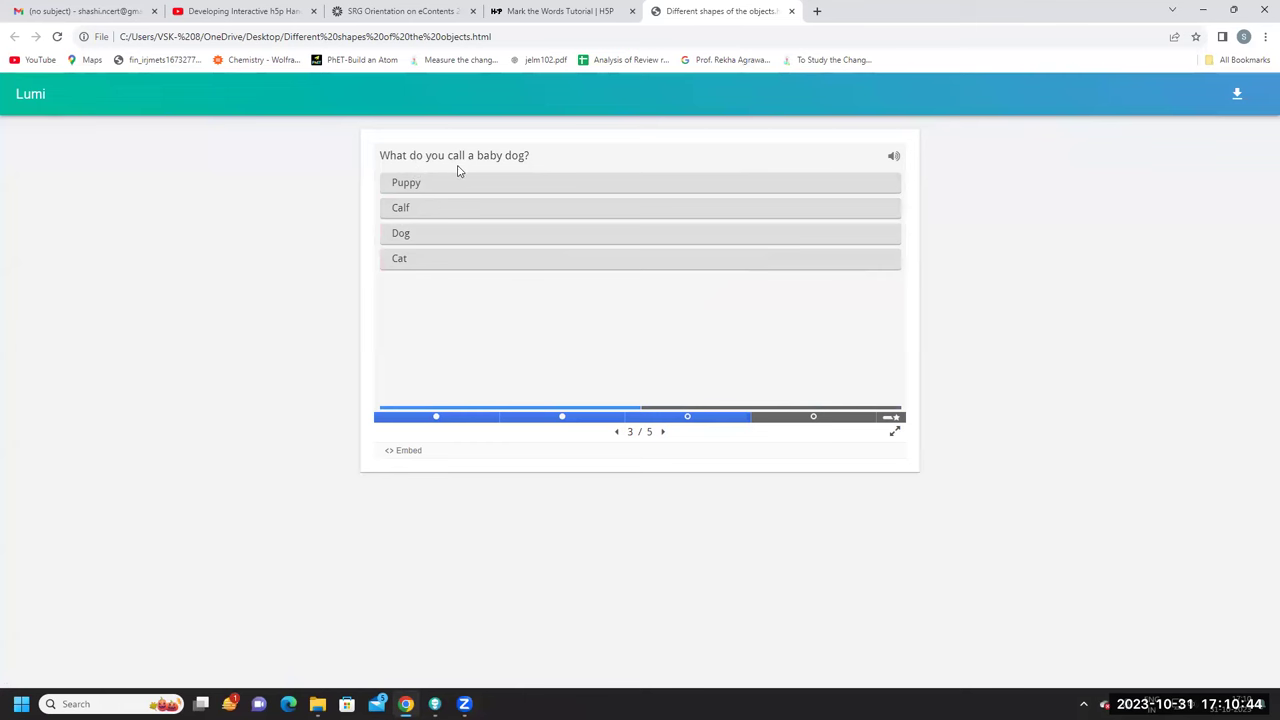
click(476, 190)
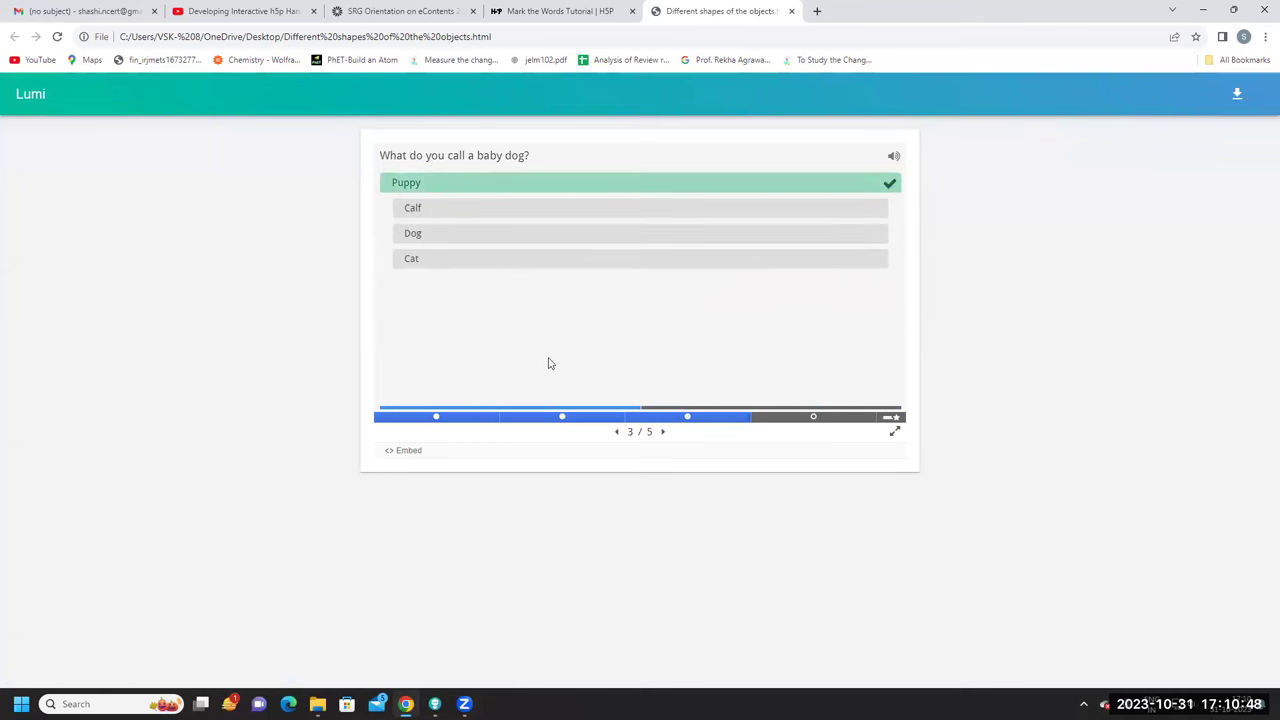
click(812, 419)
drag(665, 225, 457, 266)
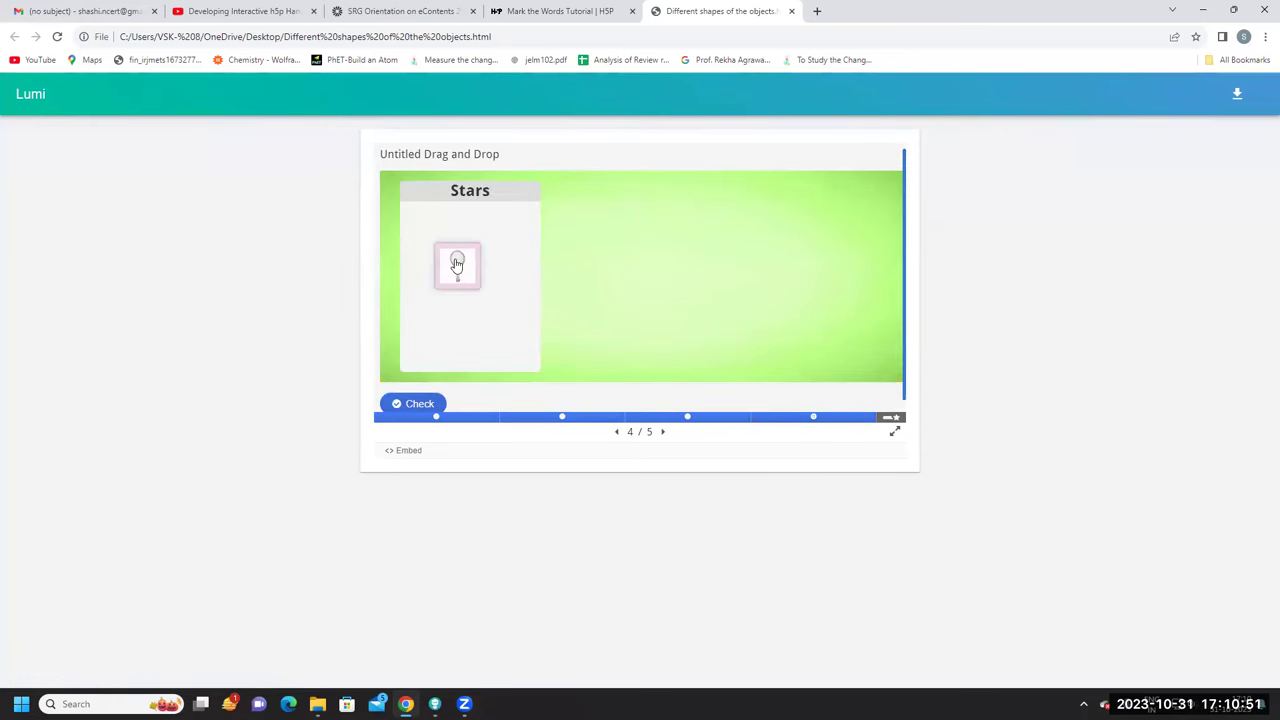
click(420, 404)
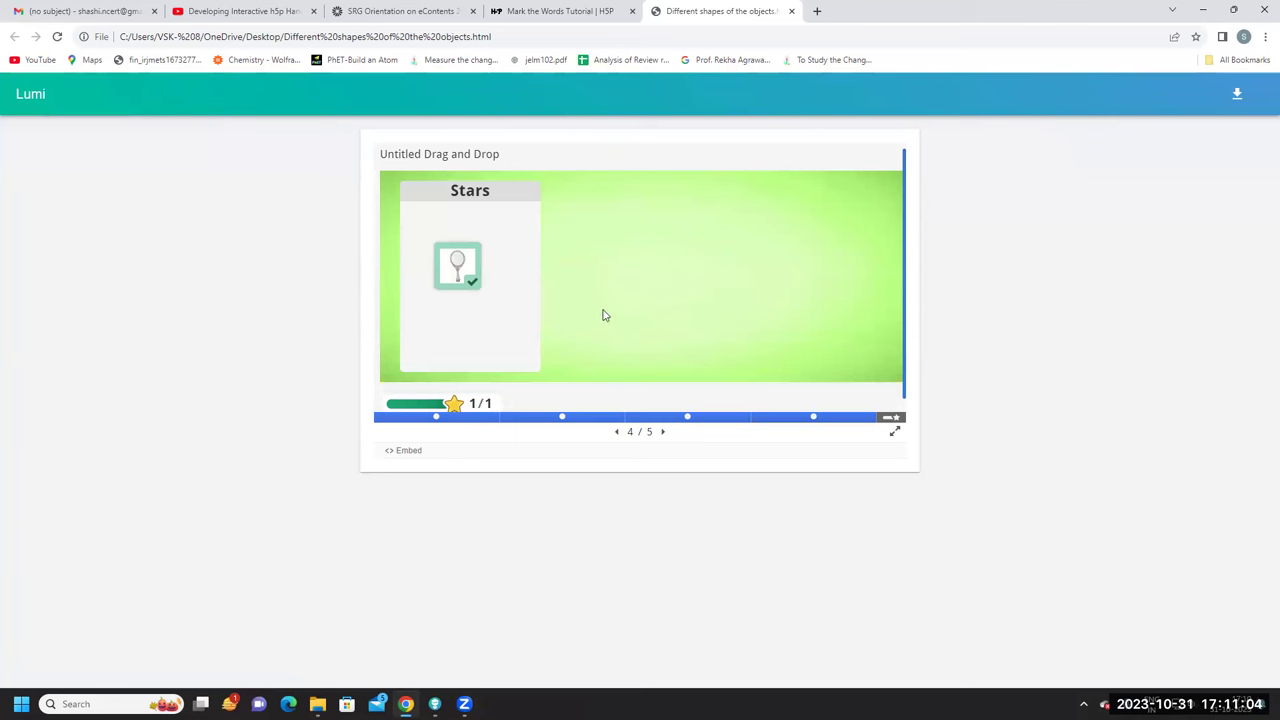
Switch to Lumi and export the presentation again as an all-in-one HTML file to the Desktop, replacing the existing "Different shapes of the objects"
key(alt+Tab)
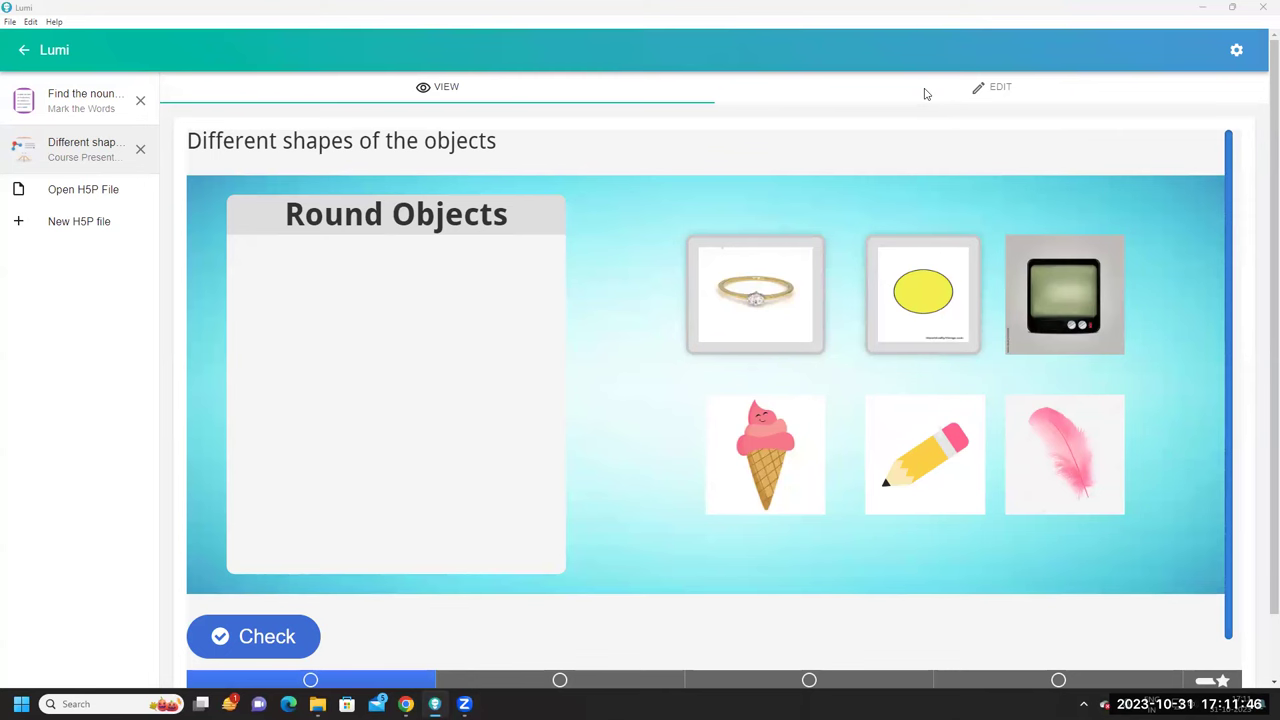
click(10, 21)
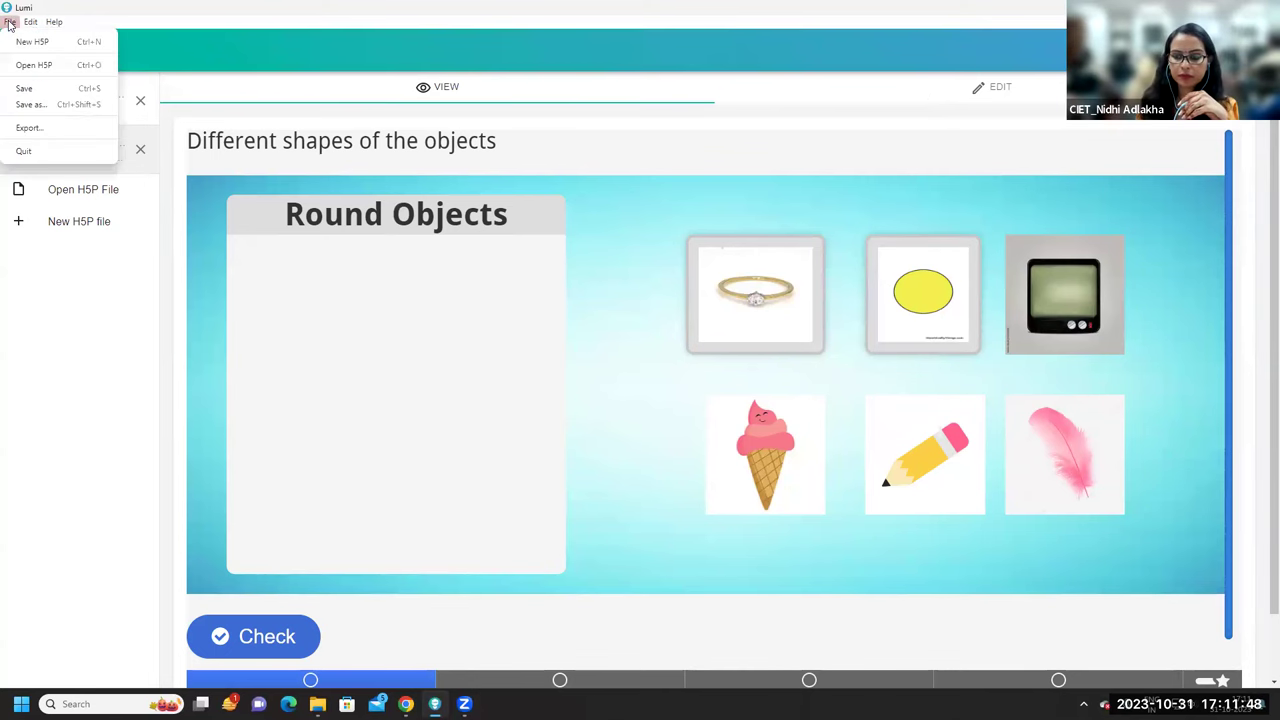
click(29, 127)
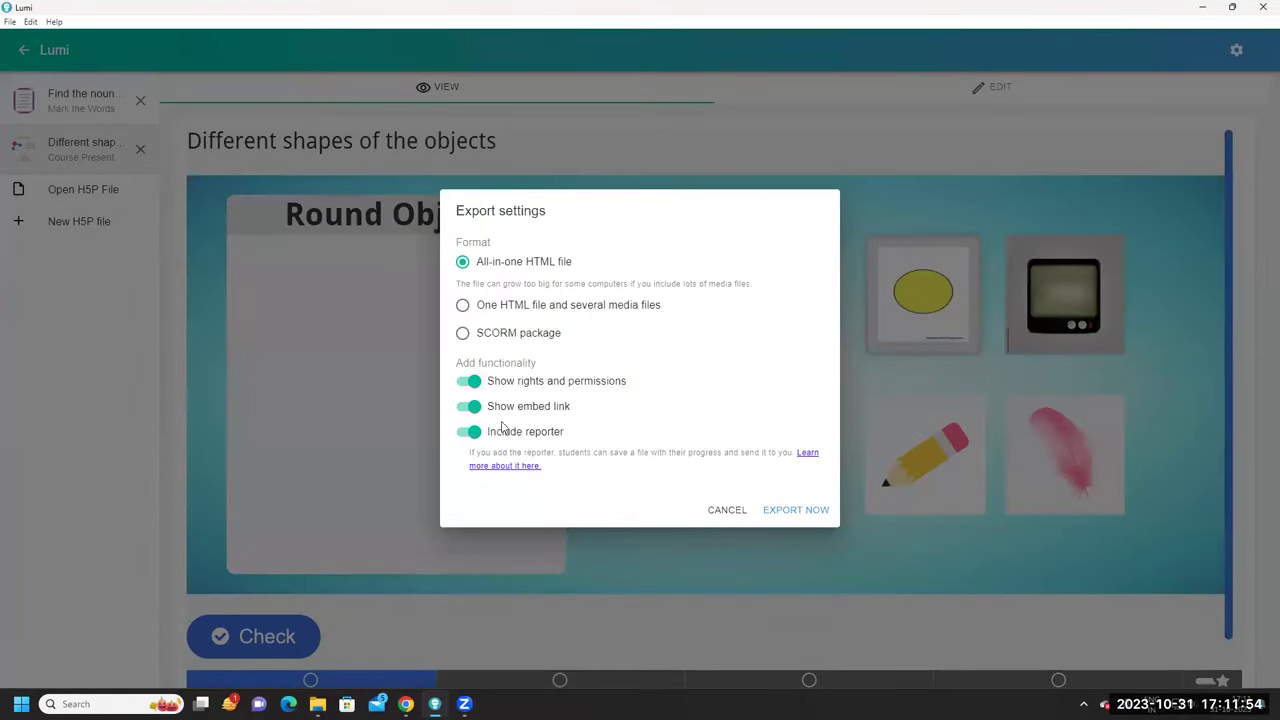
click(790, 511)
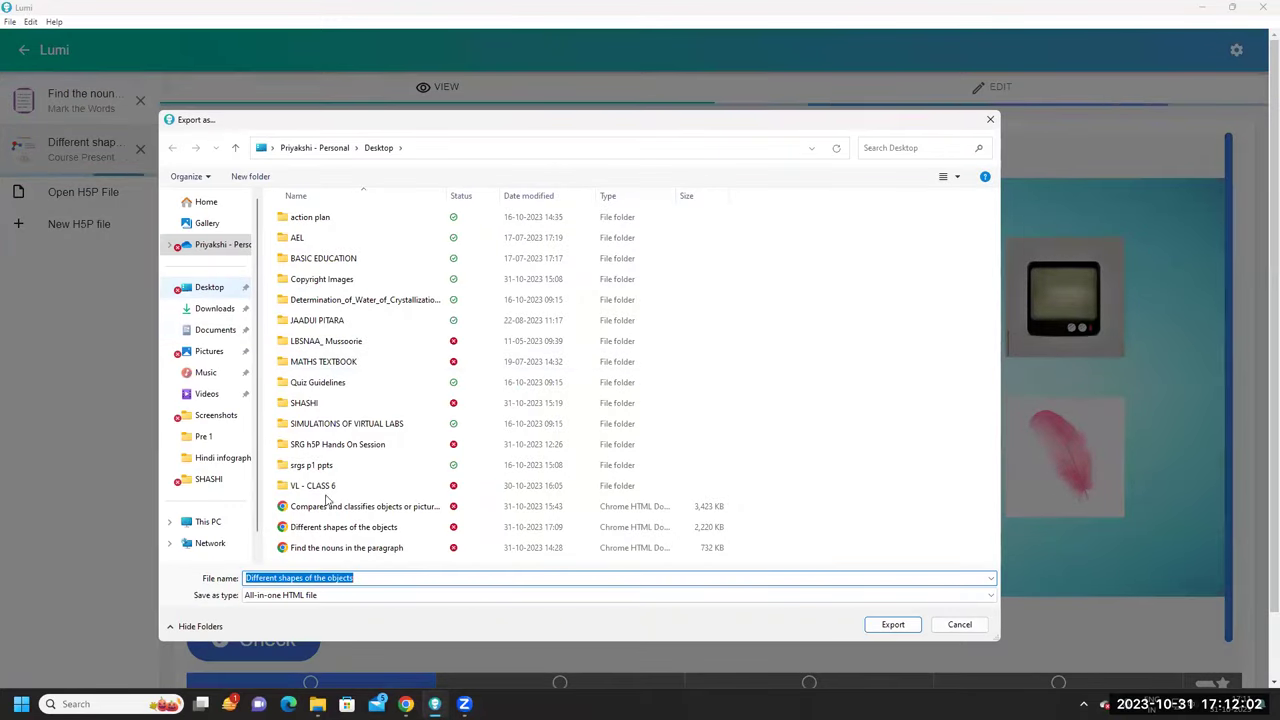
scroll(212, 372, down, 1)
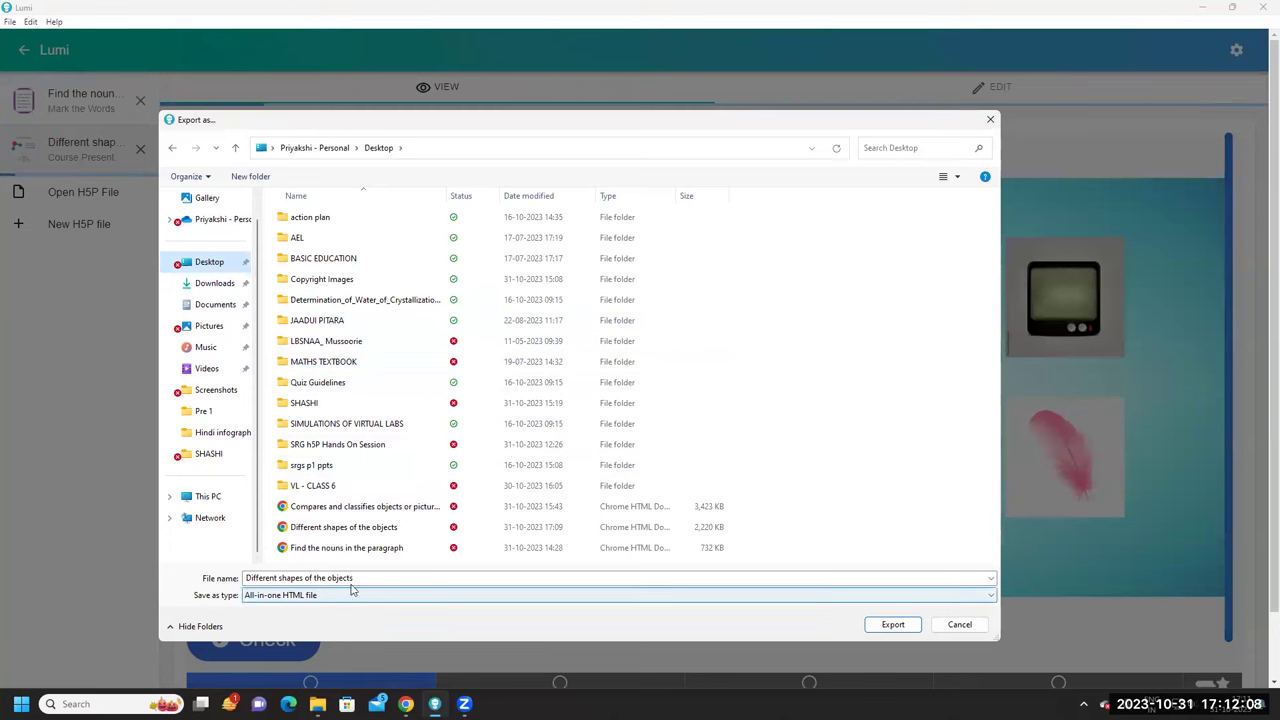
click(907, 630)
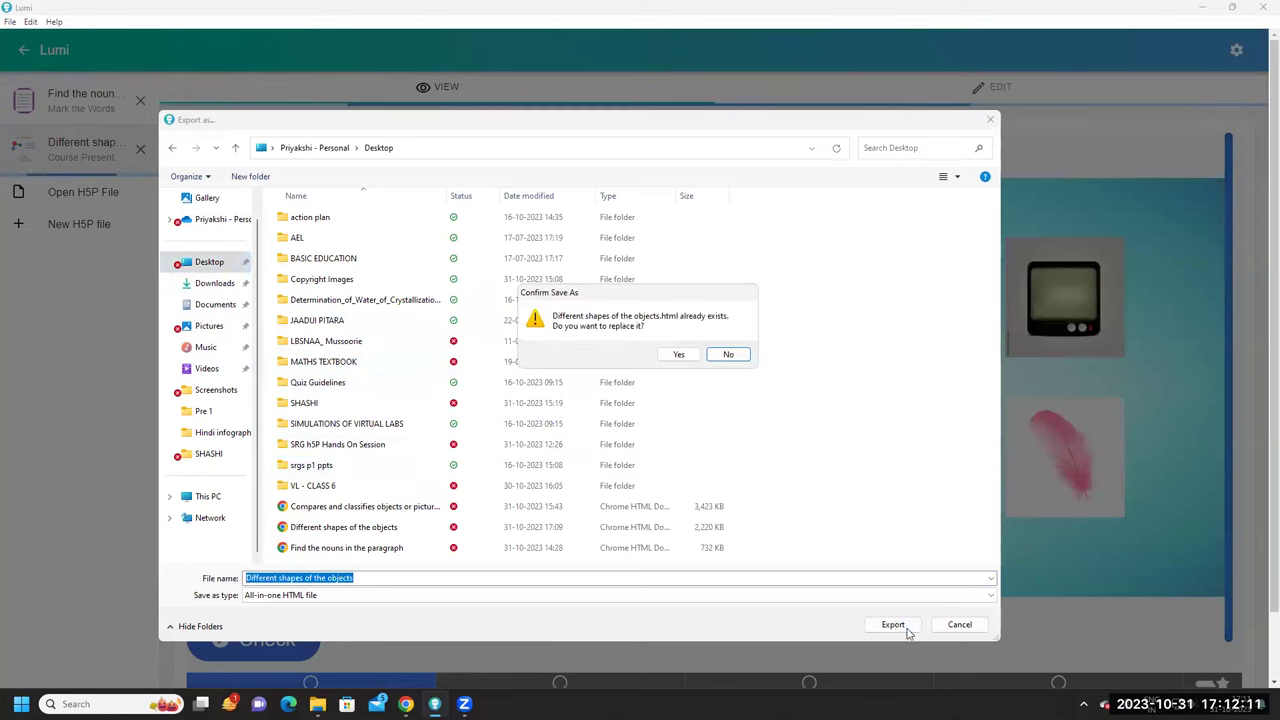
click(684, 356)
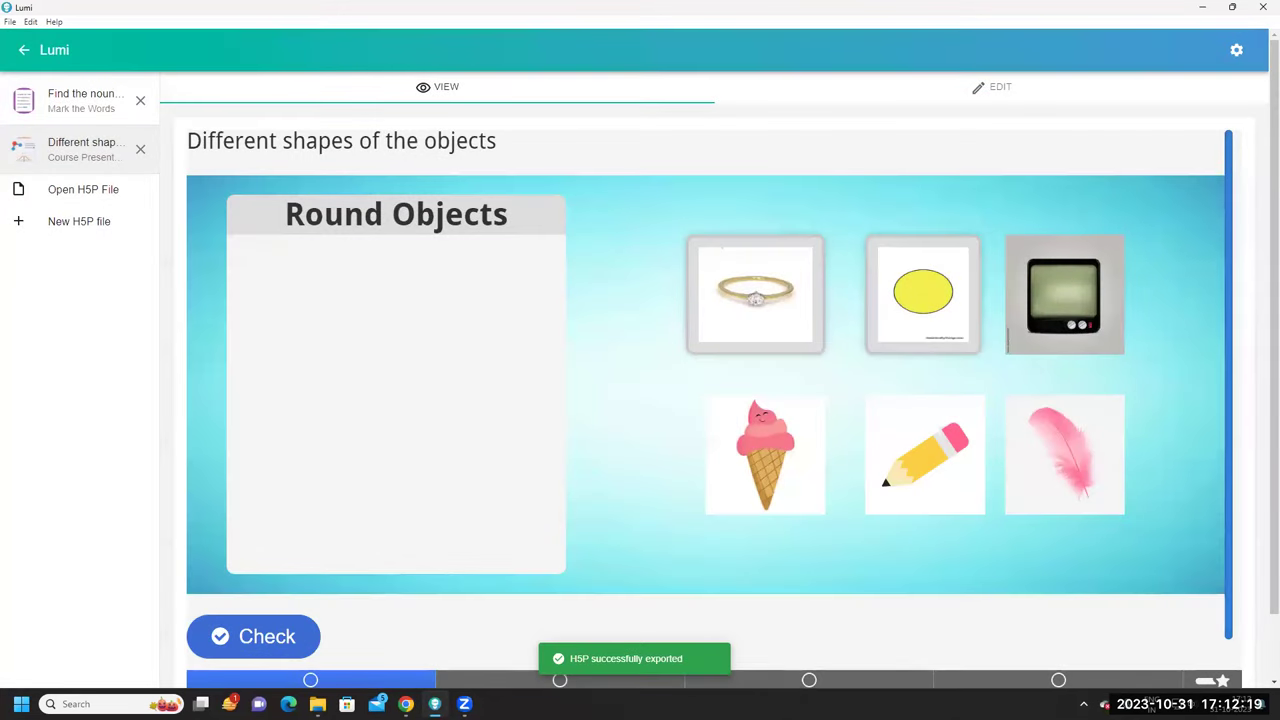
Switch to File Explorer and open the re-exported "Different shapes of the objects" HTML file from the Desktop in Chrome
click(317, 704)
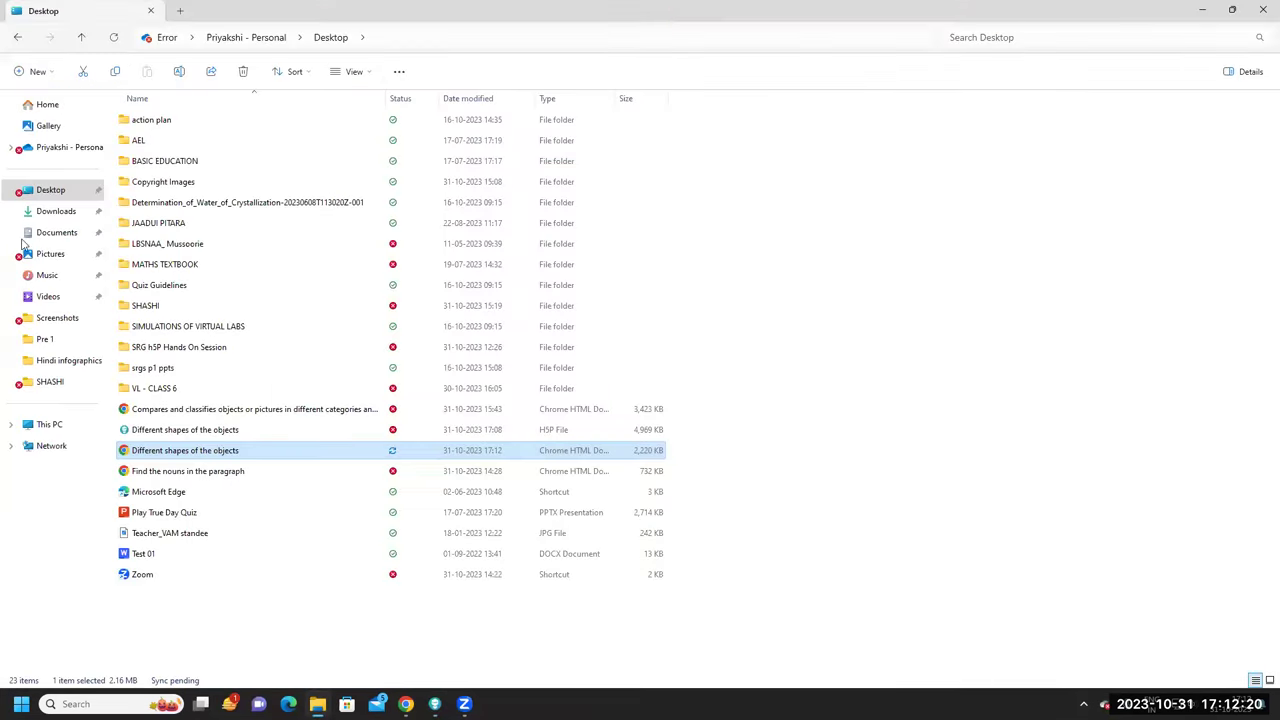
click(52, 192)
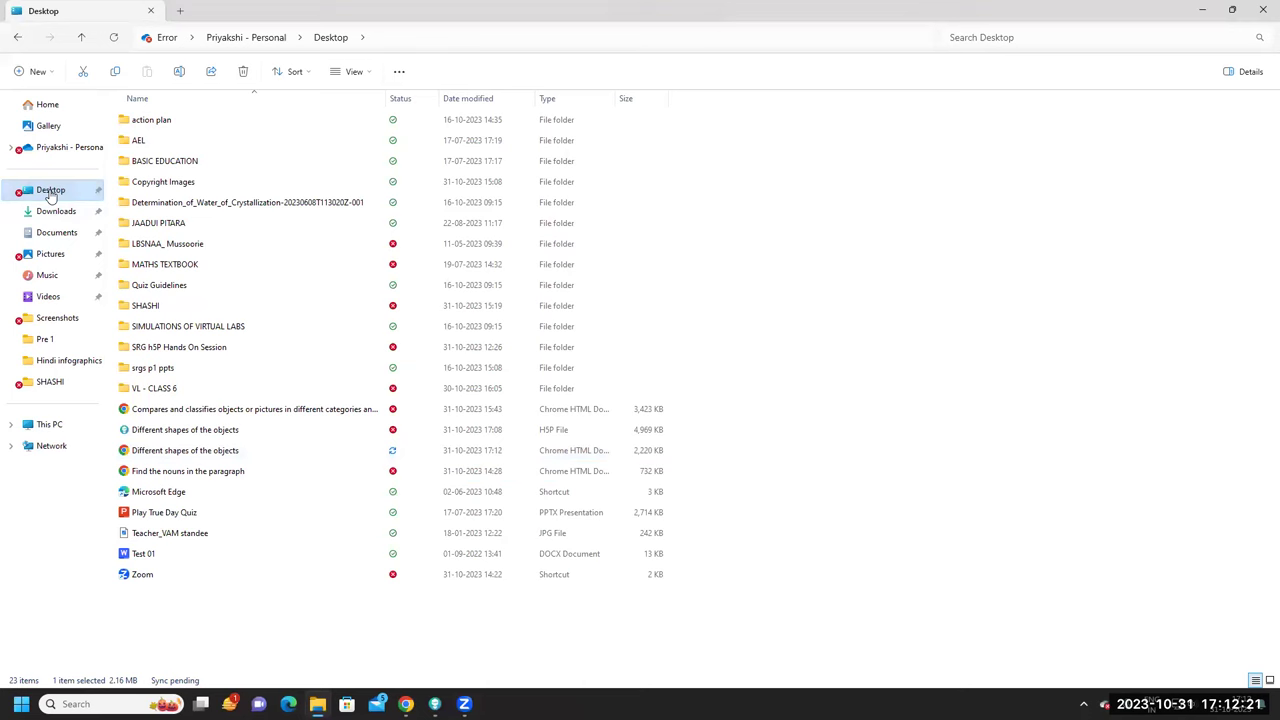
double_click(222, 451)
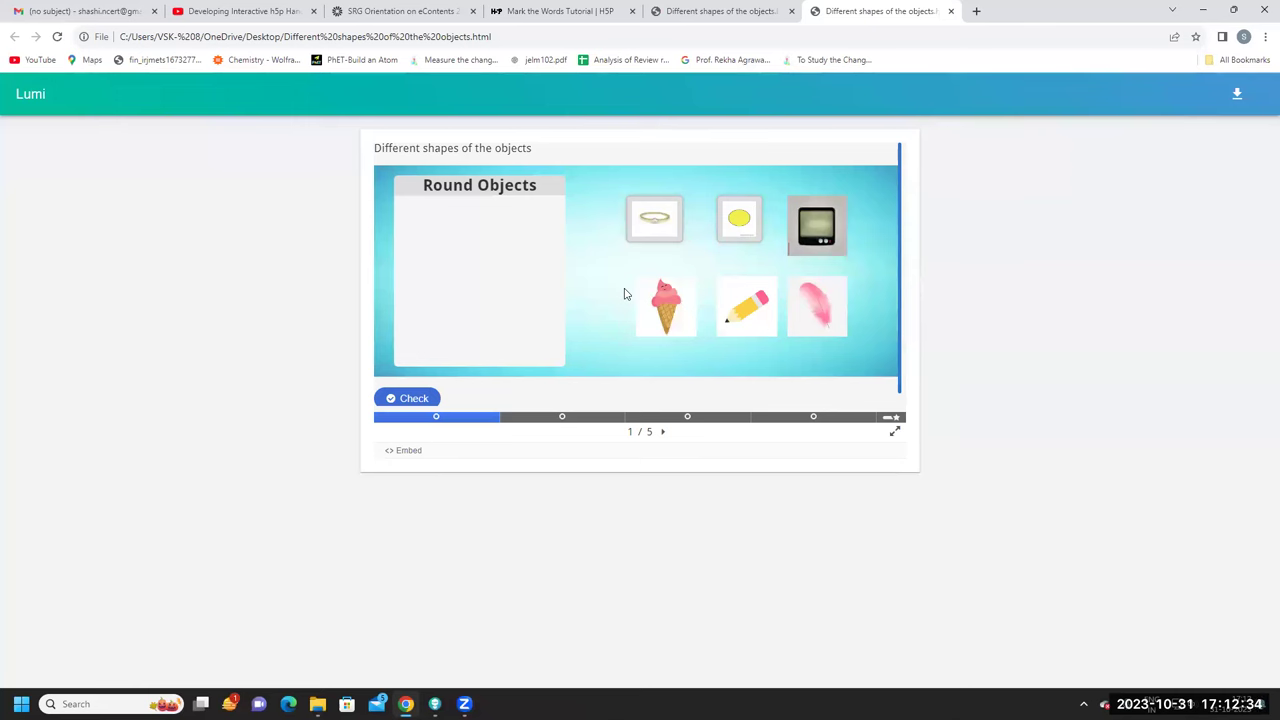
Go through the second, third and fourth slides of the reopened presentation to review them
click(571, 419)
click(716, 419)
click(804, 420)
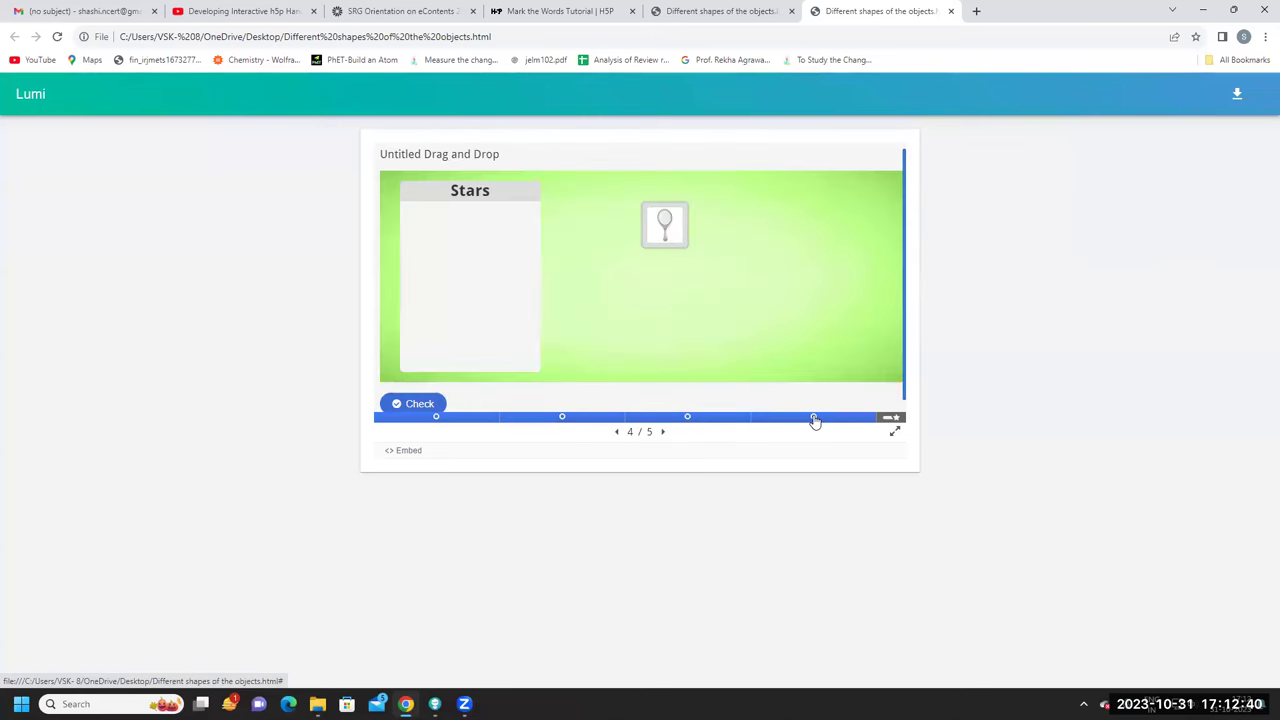